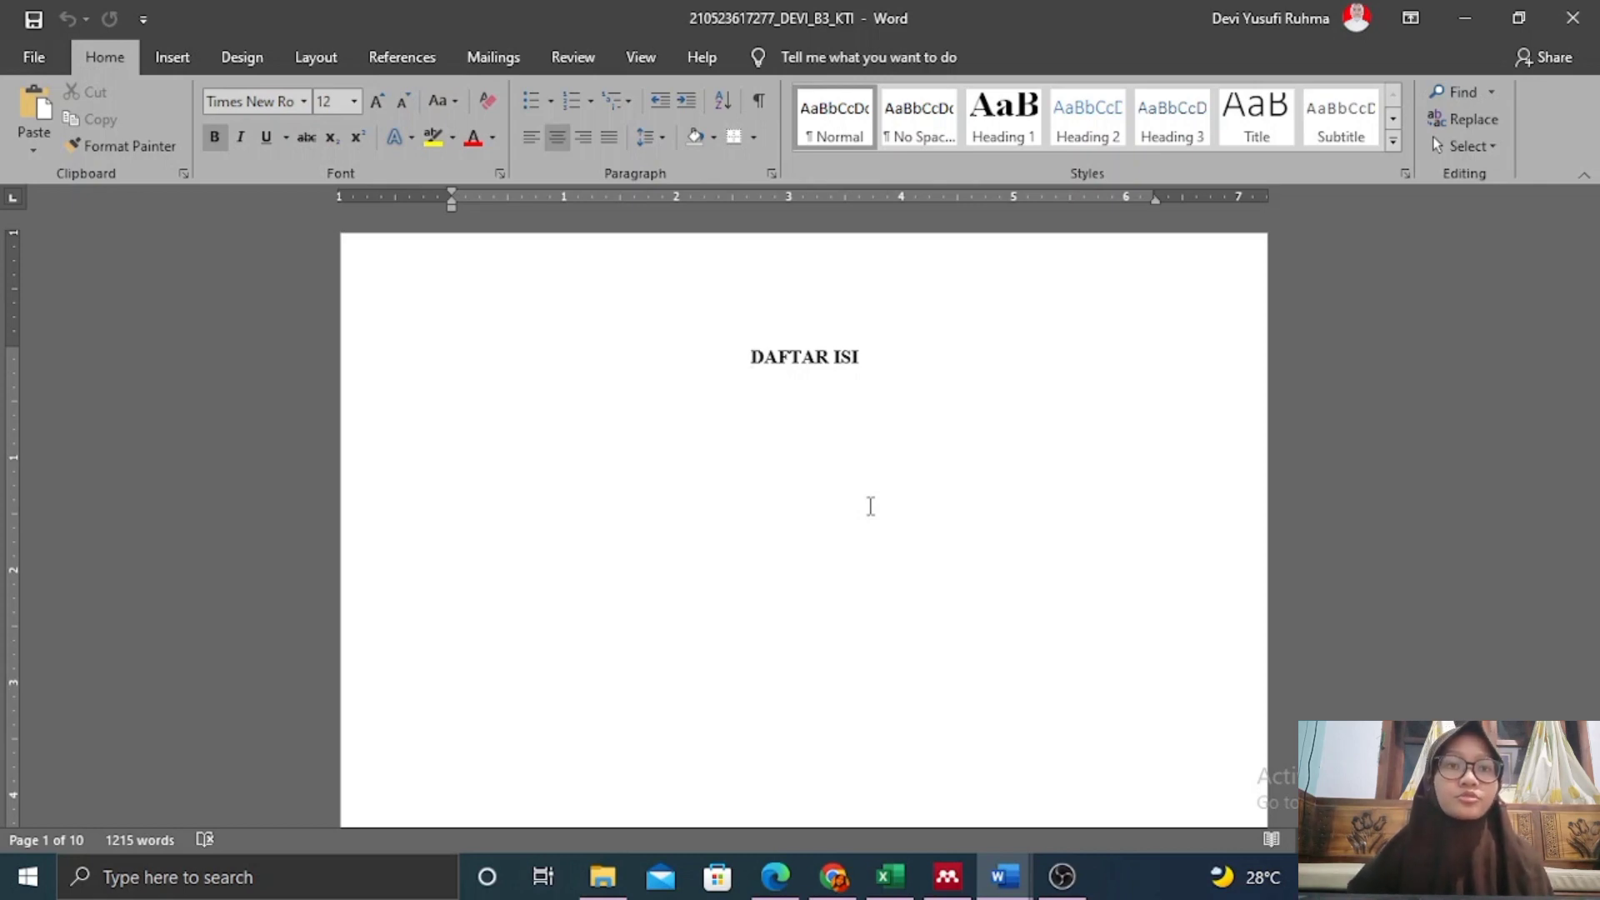
Look through the document's list and chapter pages, checking the DAFTAR ISI and DAFTAR TABEL titles.
{"action": "scroll", "coordinate": [871, 506], "scroll_direction": "down", "scroll_amount": 20}
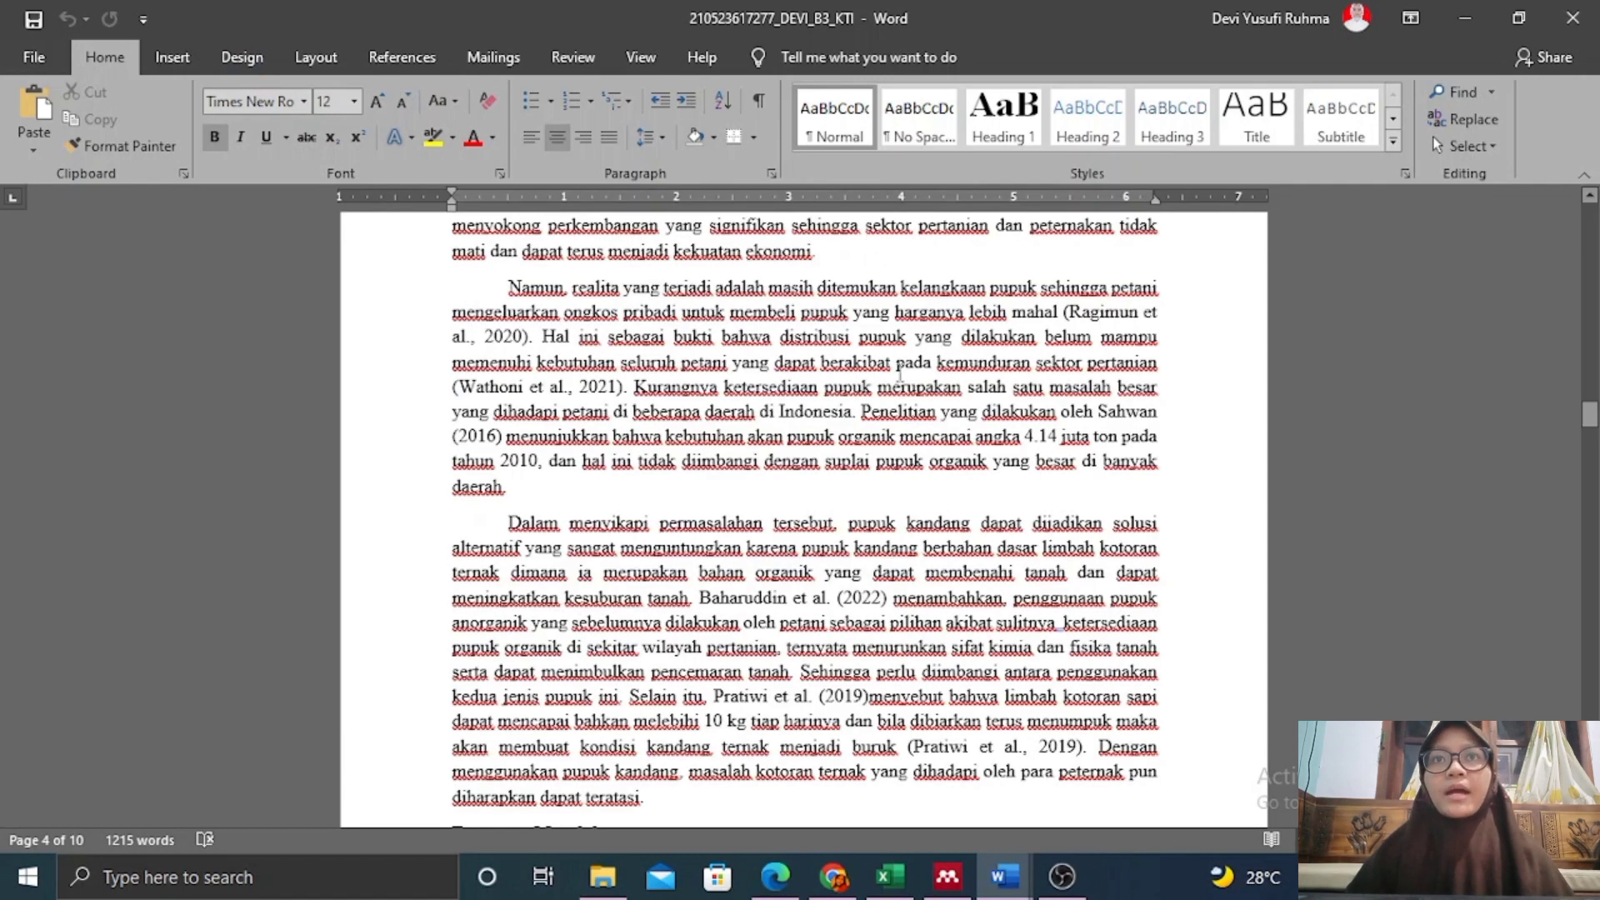
{"action": "scroll", "coordinate": [900, 425], "scroll_direction": "up", "scroll_amount": 6}
{"action": "scroll", "coordinate": [992, 549], "scroll_direction": "up", "scroll_amount": 20}
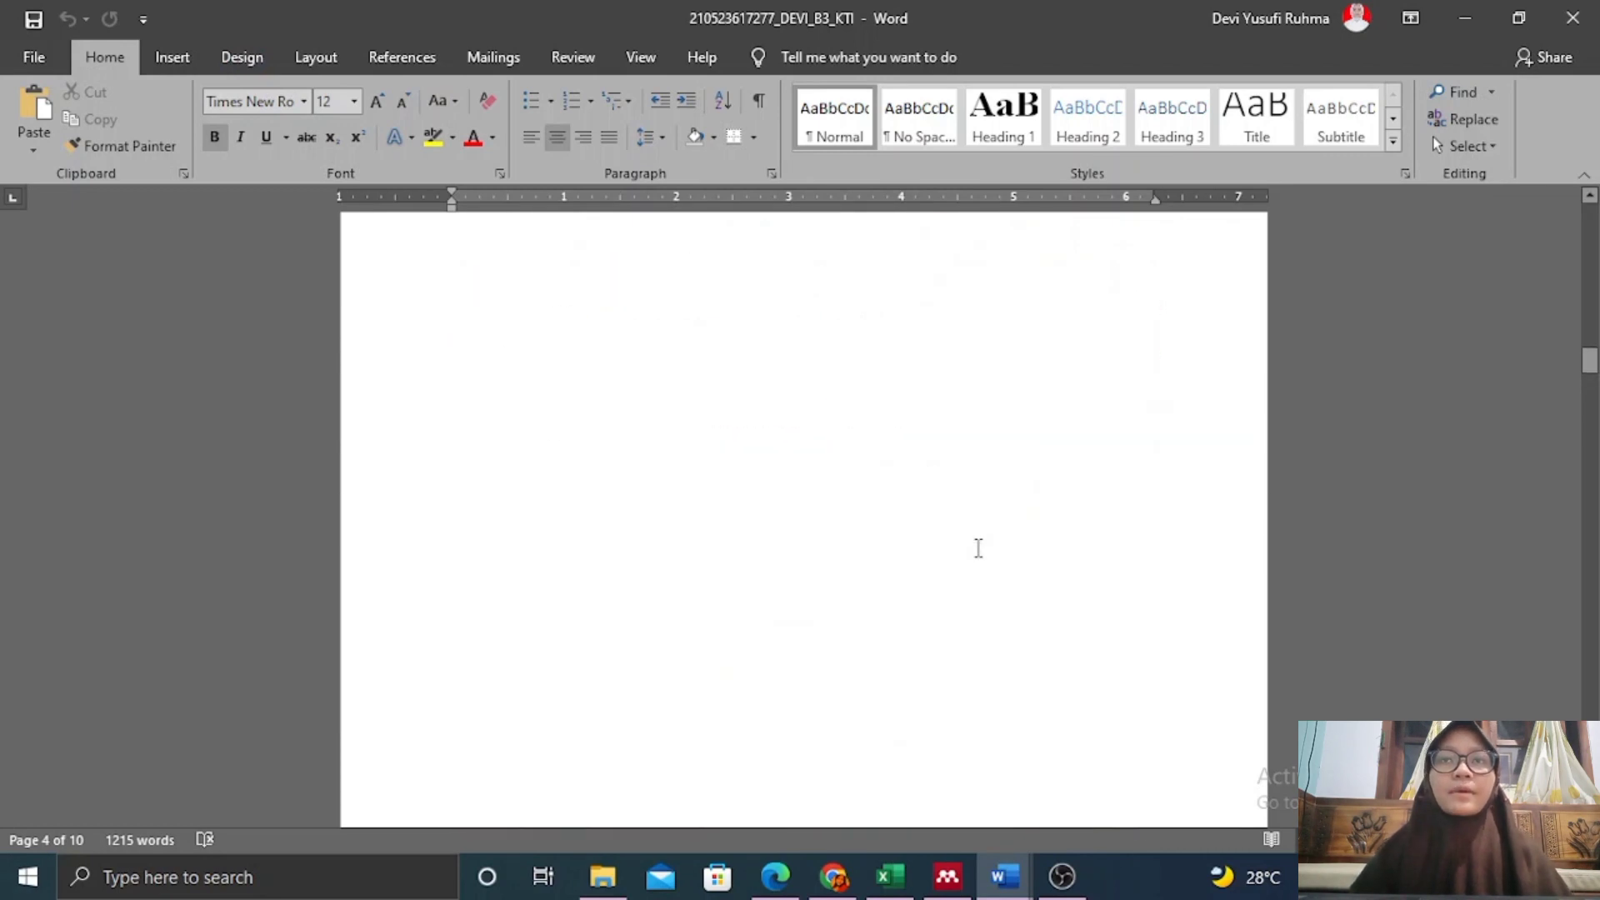
{"action": "scroll", "coordinate": [922, 504], "scroll_direction": "up", "scroll_amount": 20}
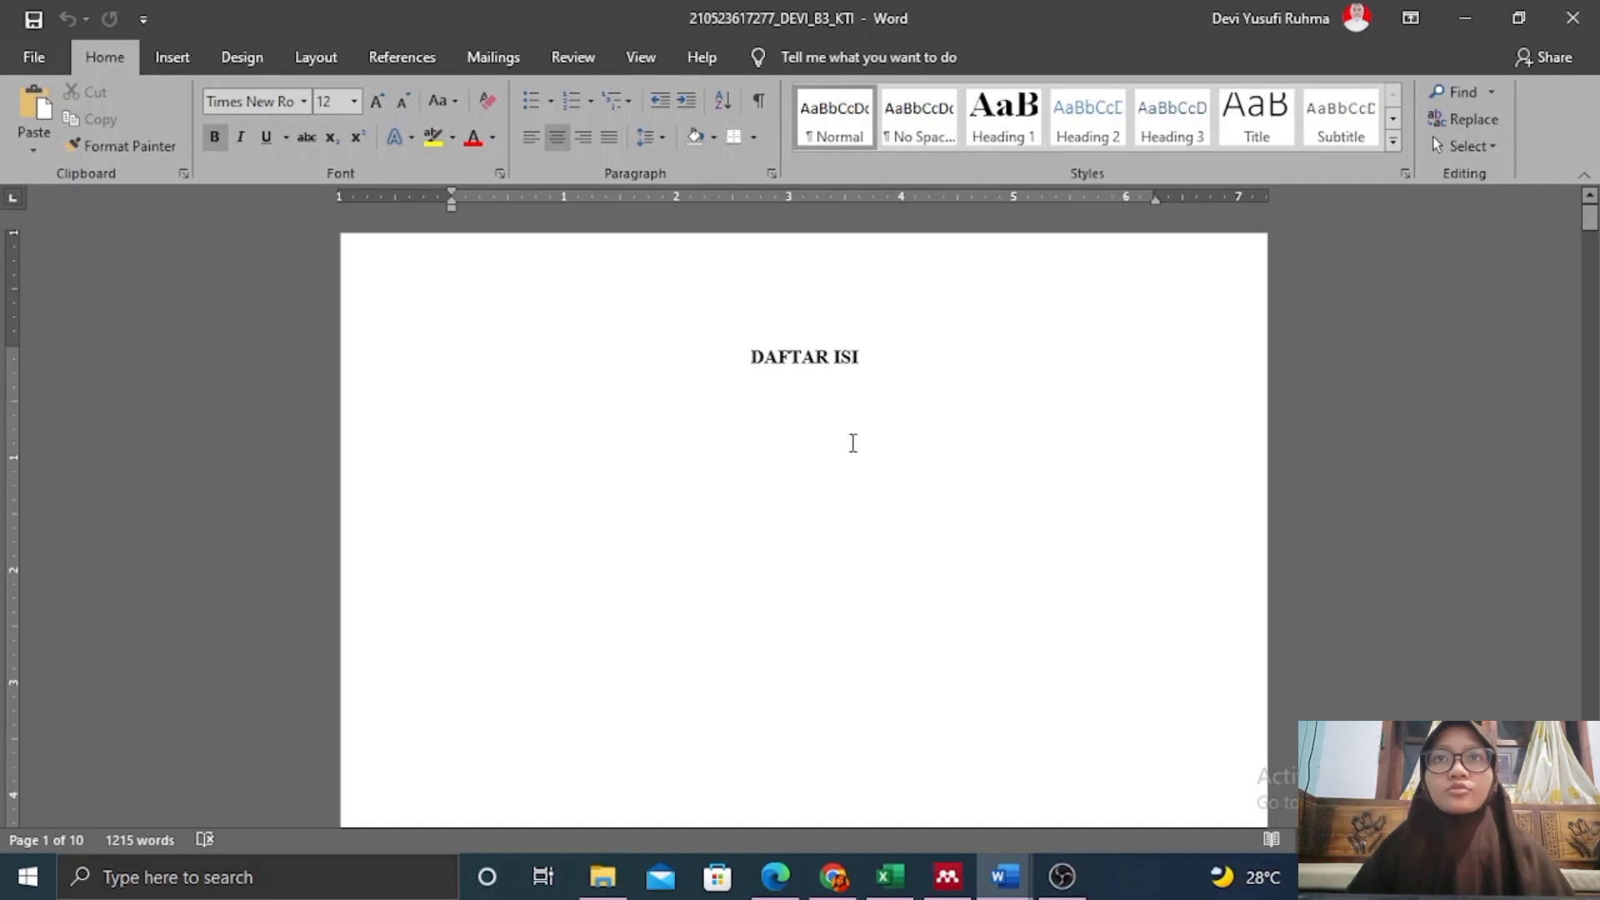
{"action": "scroll", "coordinate": [906, 433], "scroll_direction": "down", "scroll_amount": 9}
{"action": "scroll", "coordinate": [905, 439], "scroll_direction": "up", "scroll_amount": 9}
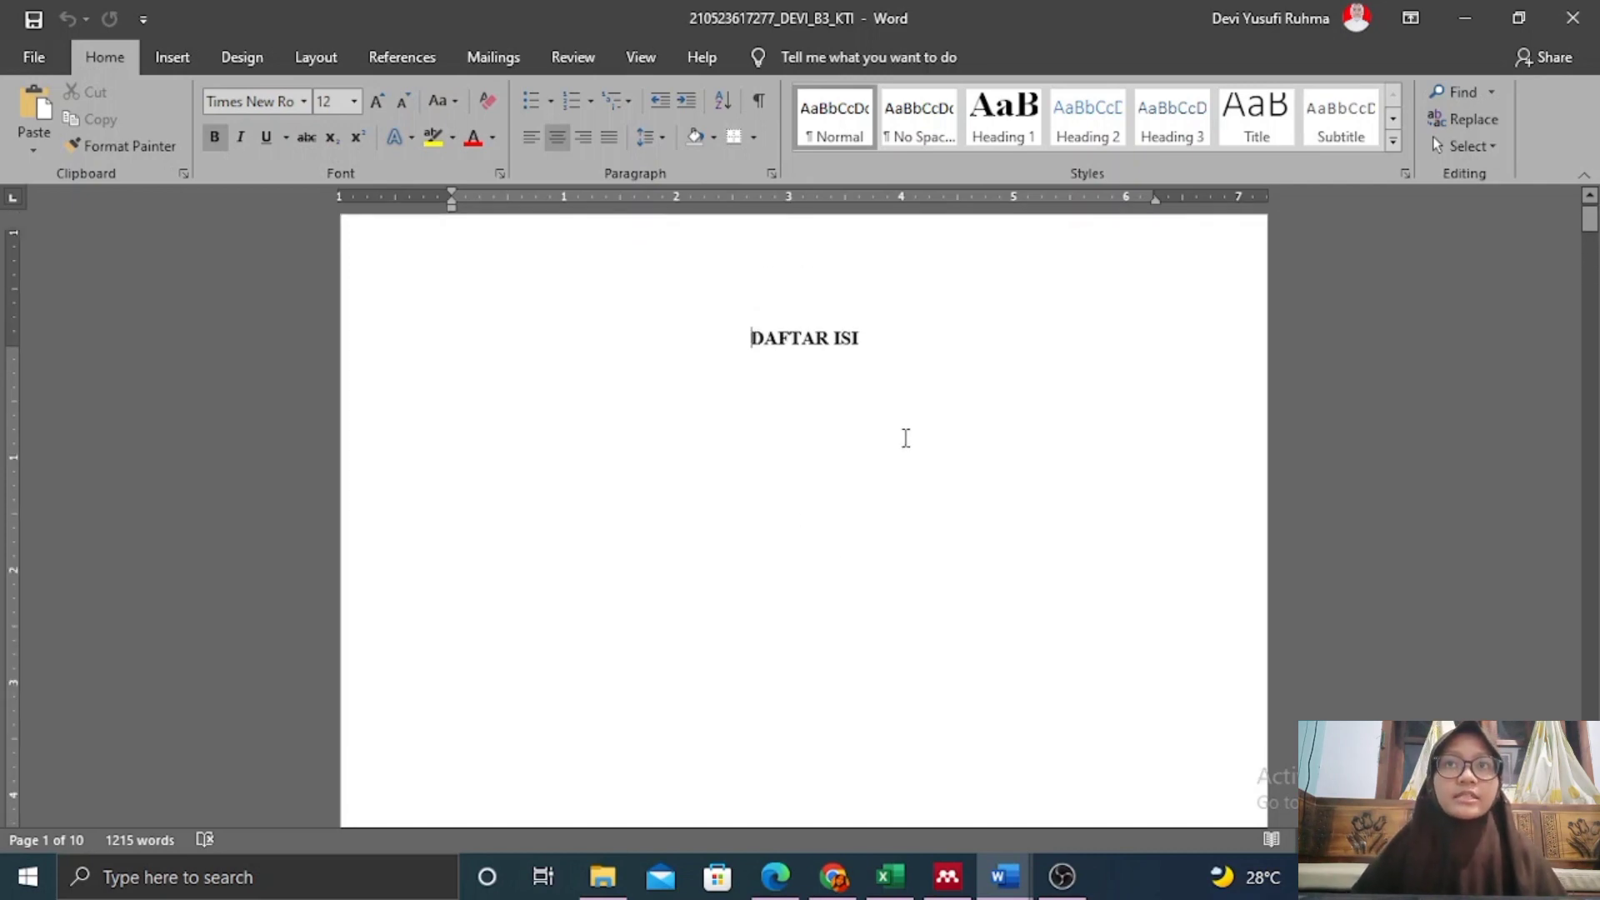
{"action": "scroll", "coordinate": [906, 438], "scroll_direction": "up", "scroll_amount": 1}
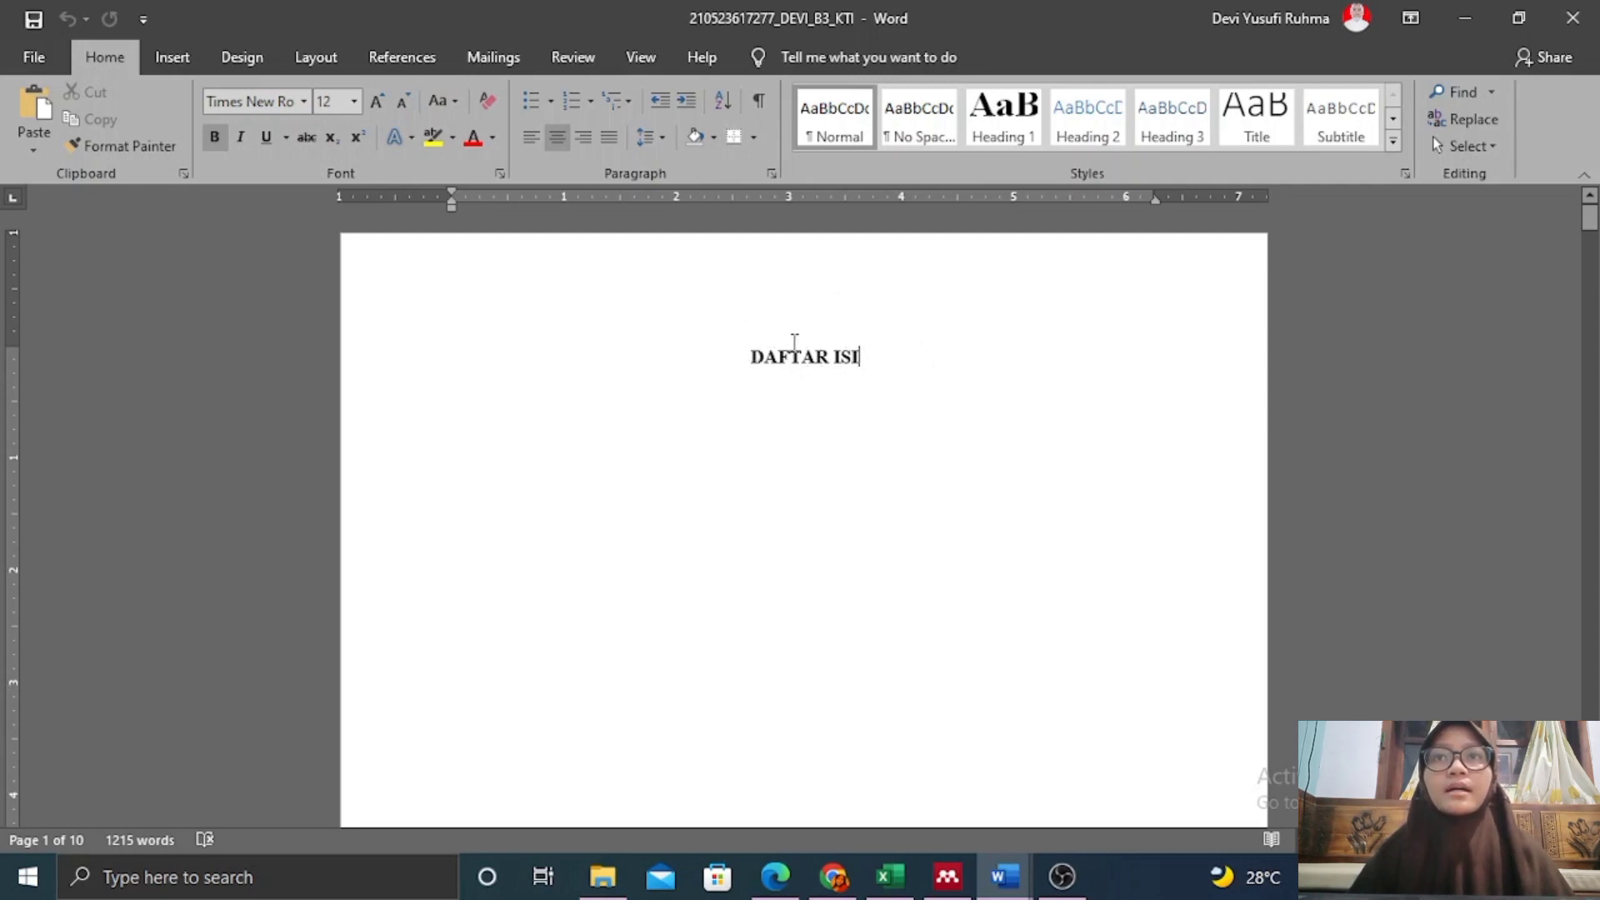
{"action": "left_click_drag", "start_coordinate": [863, 358], "coordinate": [752, 359]}
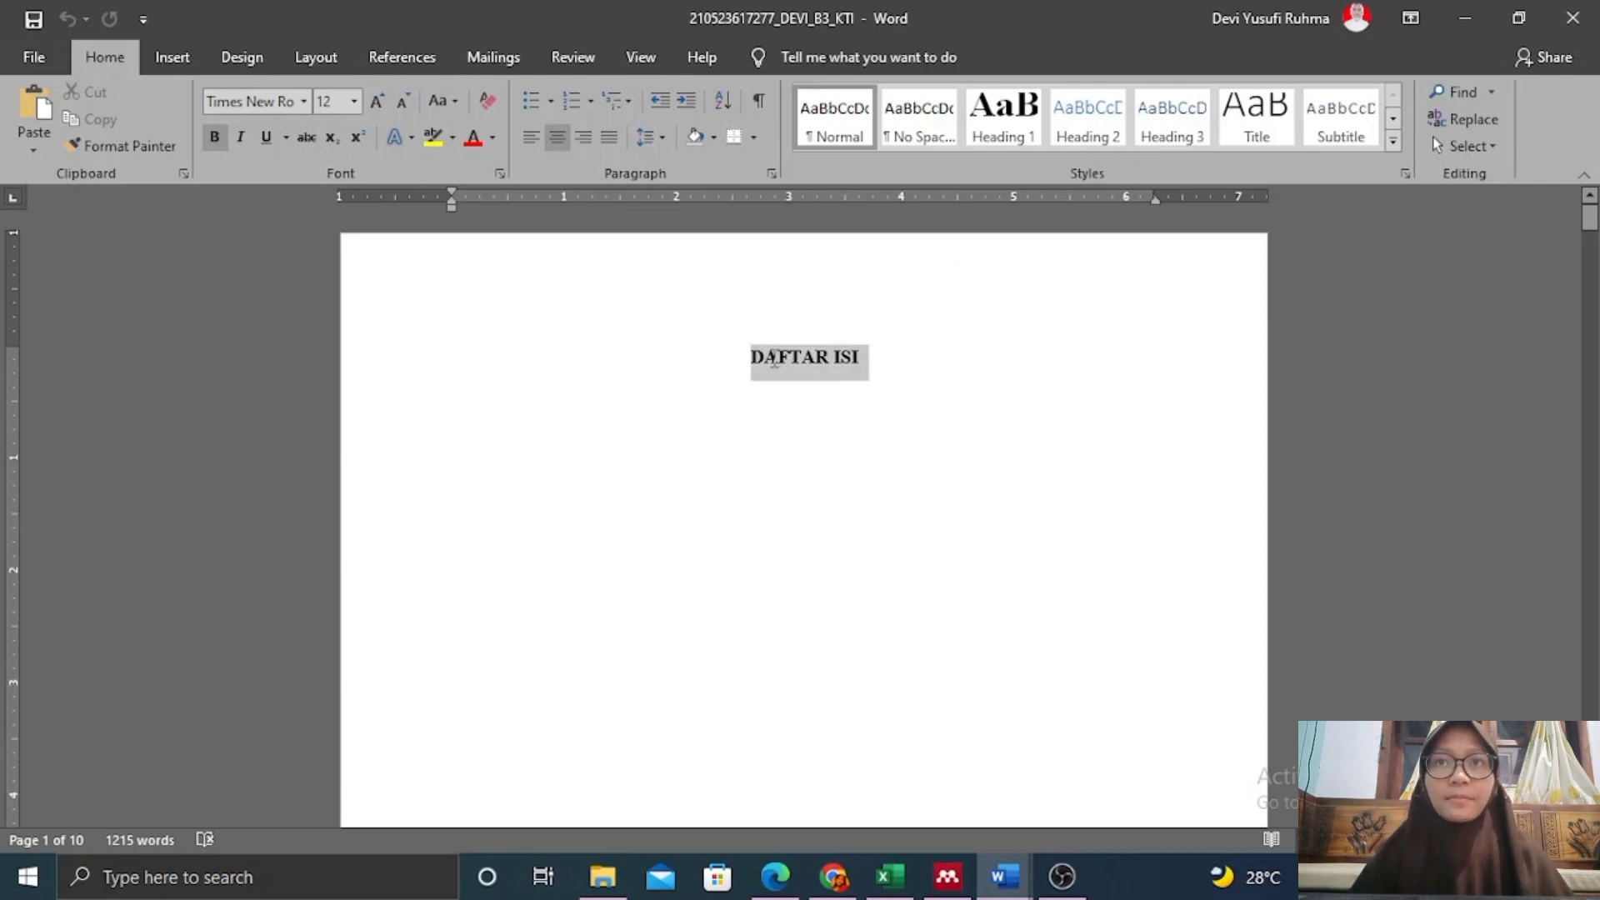
{"action": "scroll", "coordinate": [822, 382], "scroll_direction": "down", "scroll_amount": 10}
{"action": "scroll", "coordinate": [835, 430], "scroll_direction": "down", "scroll_amount": 8}
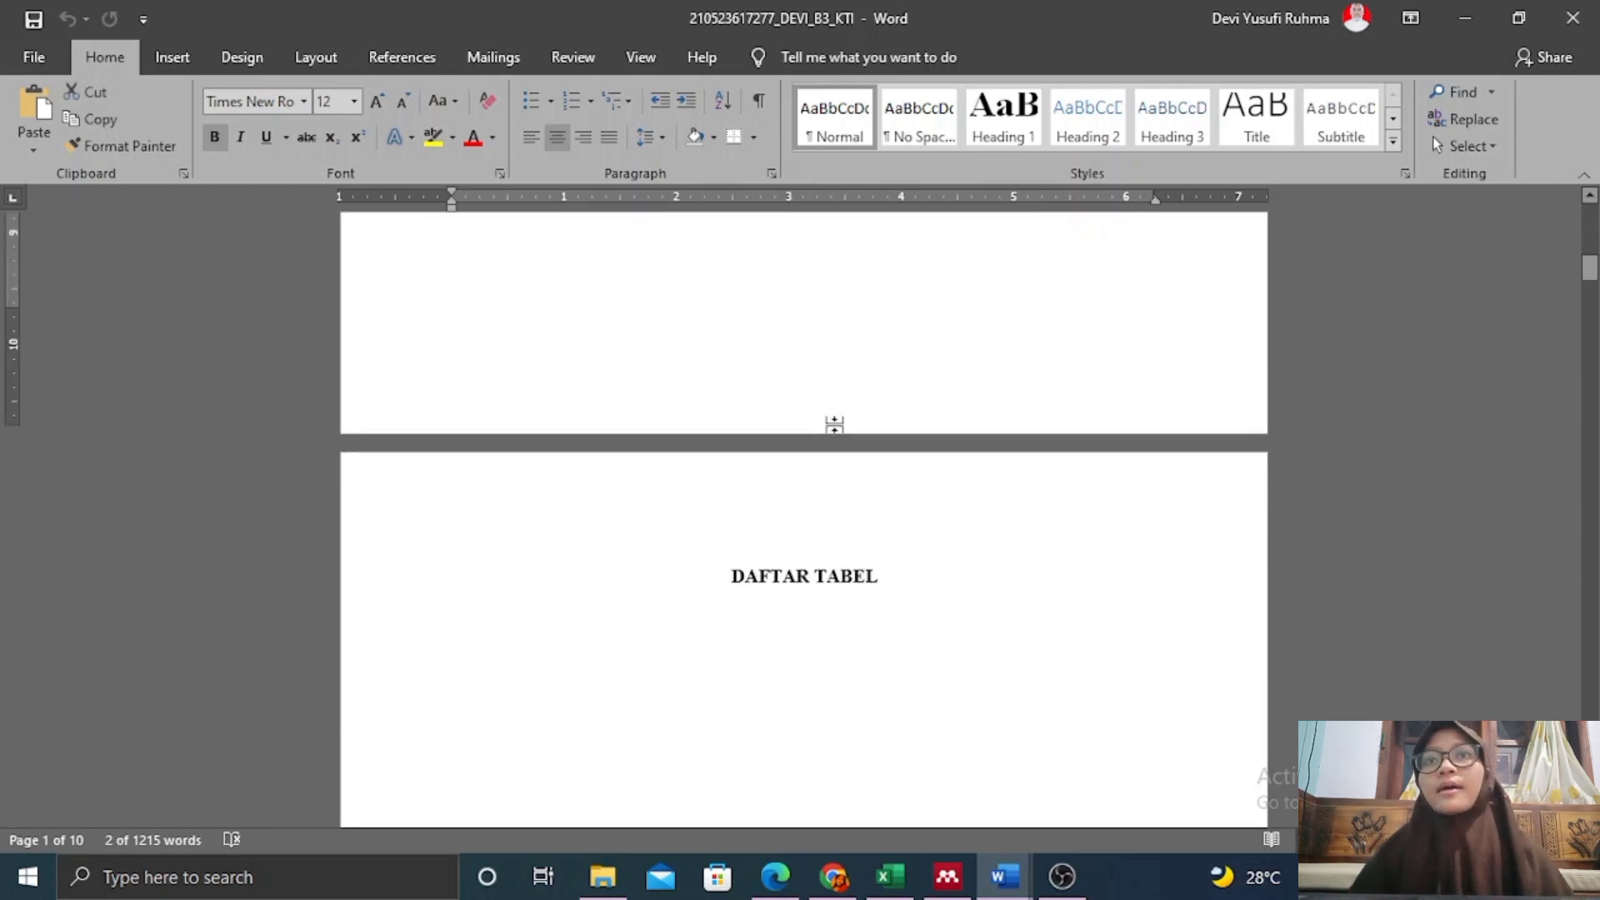
{"action": "scroll", "coordinate": [834, 429], "scroll_direction": "up", "scroll_amount": 20}
{"action": "scroll", "coordinate": [834, 429], "scroll_direction": "up", "scroll_amount": 2}
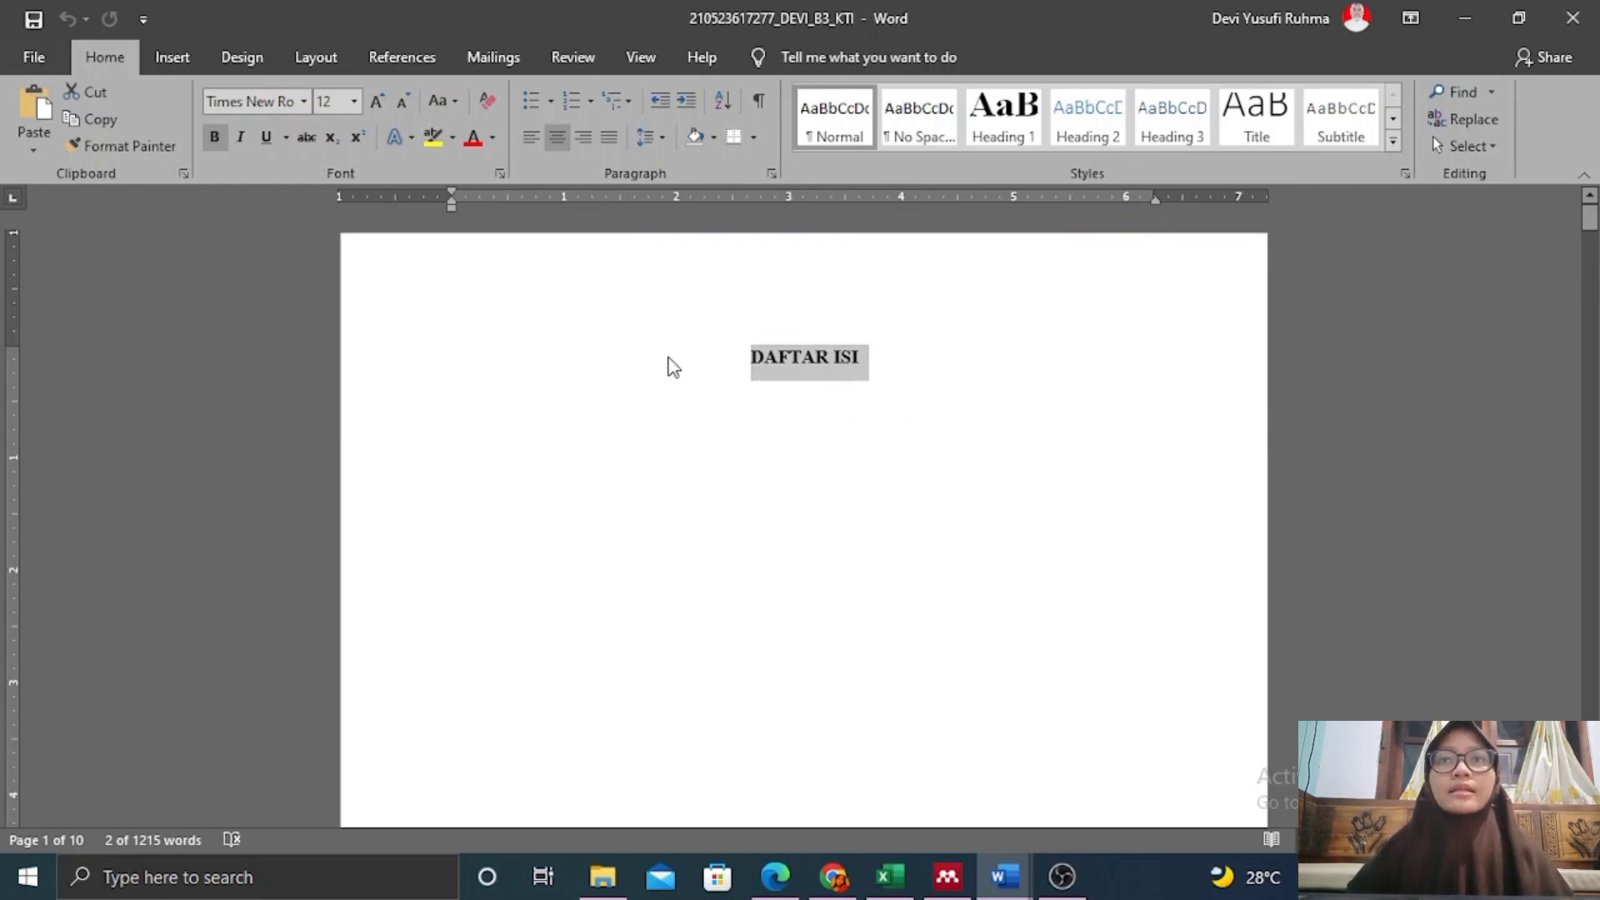
{"action": "key", "text": "Left"}
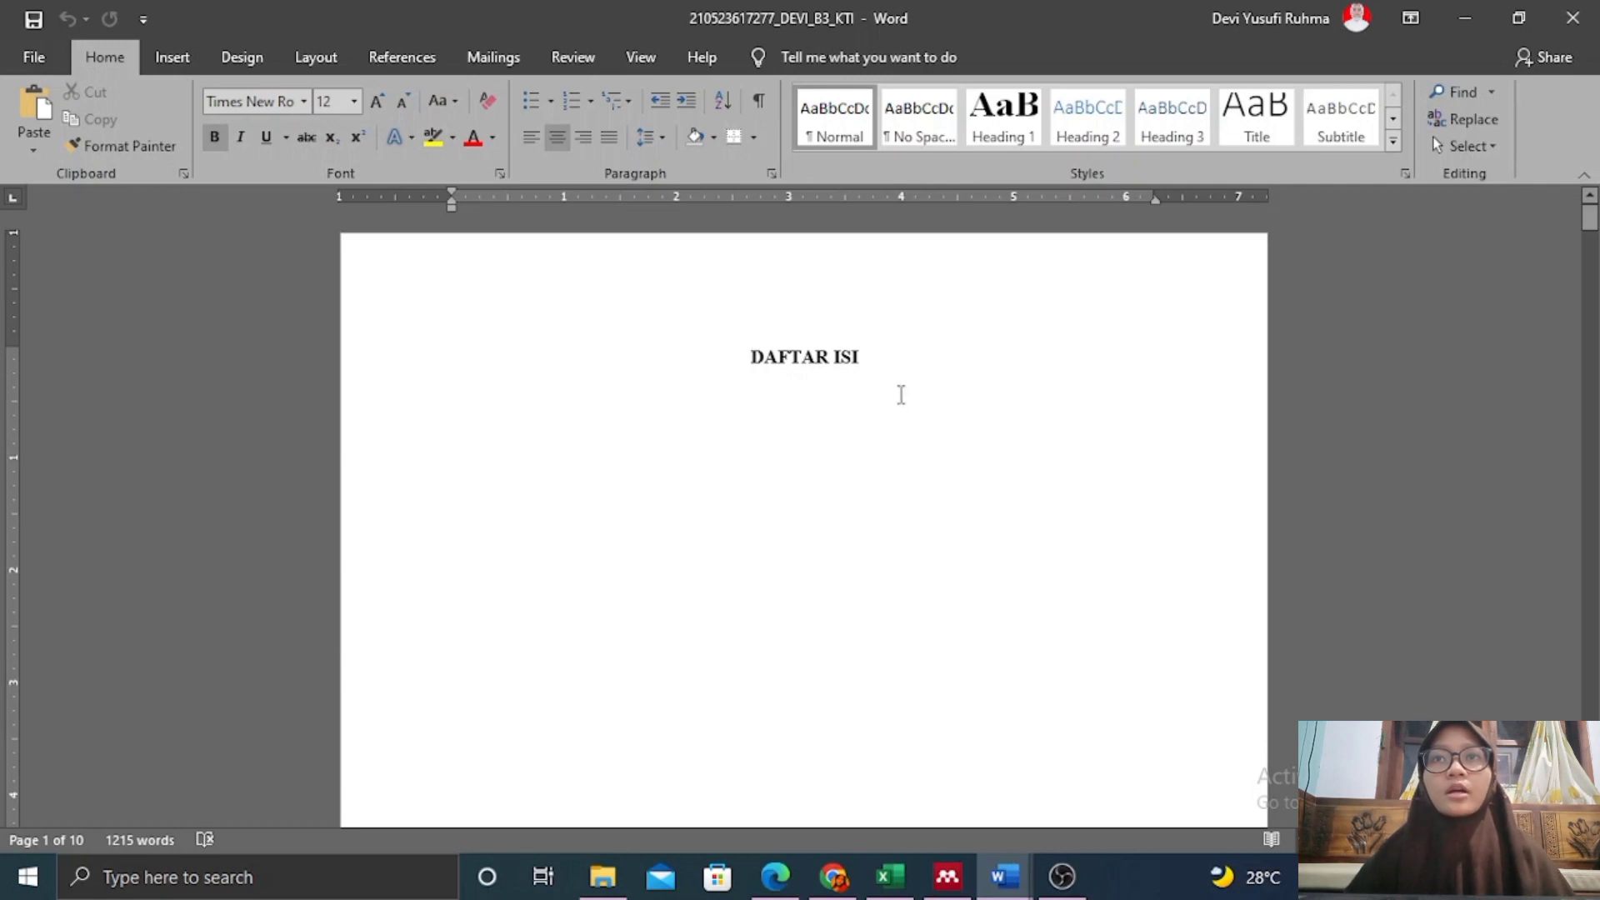
Apply the Heading 1 style to the DAFTAR ISI title, with font size 12 and centred alignment.
{"action": "triple_click", "coordinate": [838, 358]}
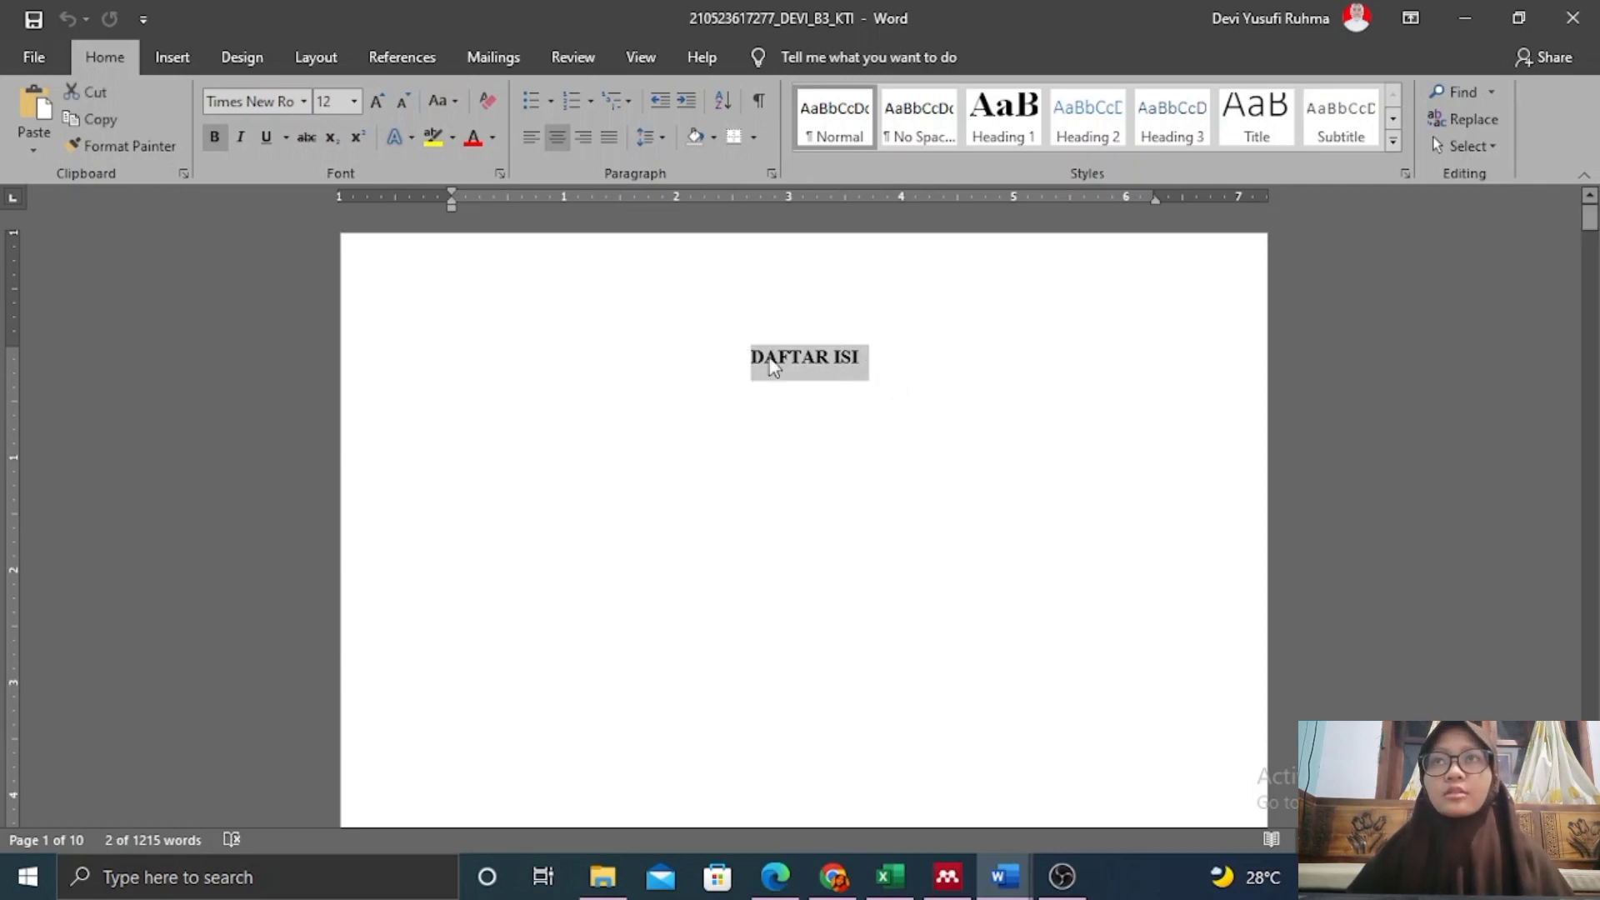
{"action": "left_click", "coordinate": [999, 129]}
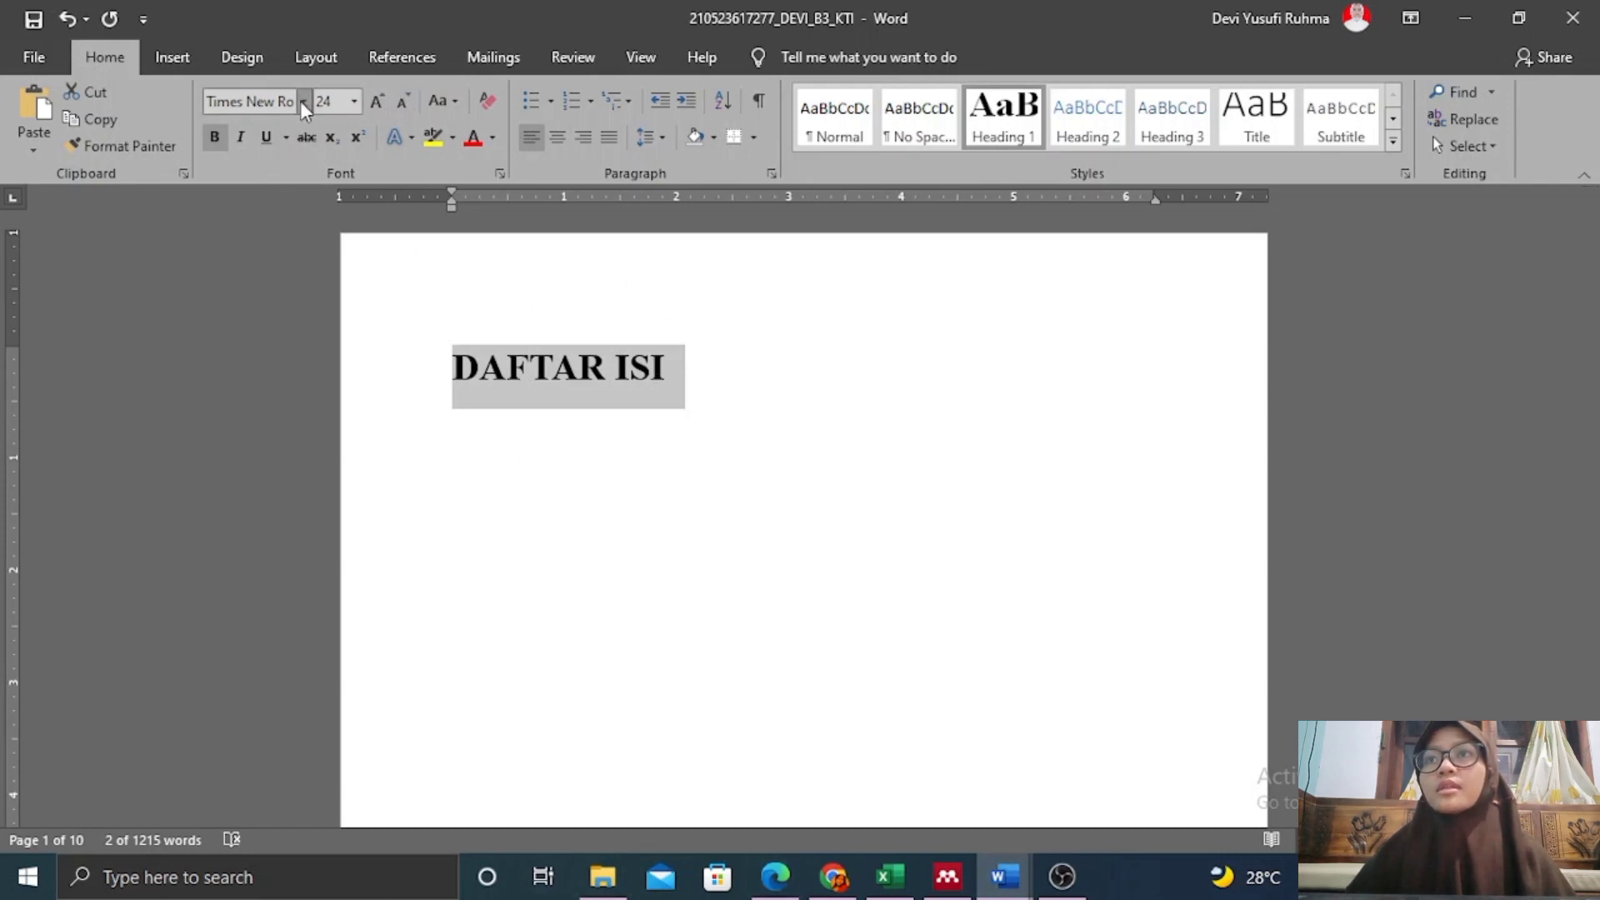
{"action": "left_click", "coordinate": [358, 101]}
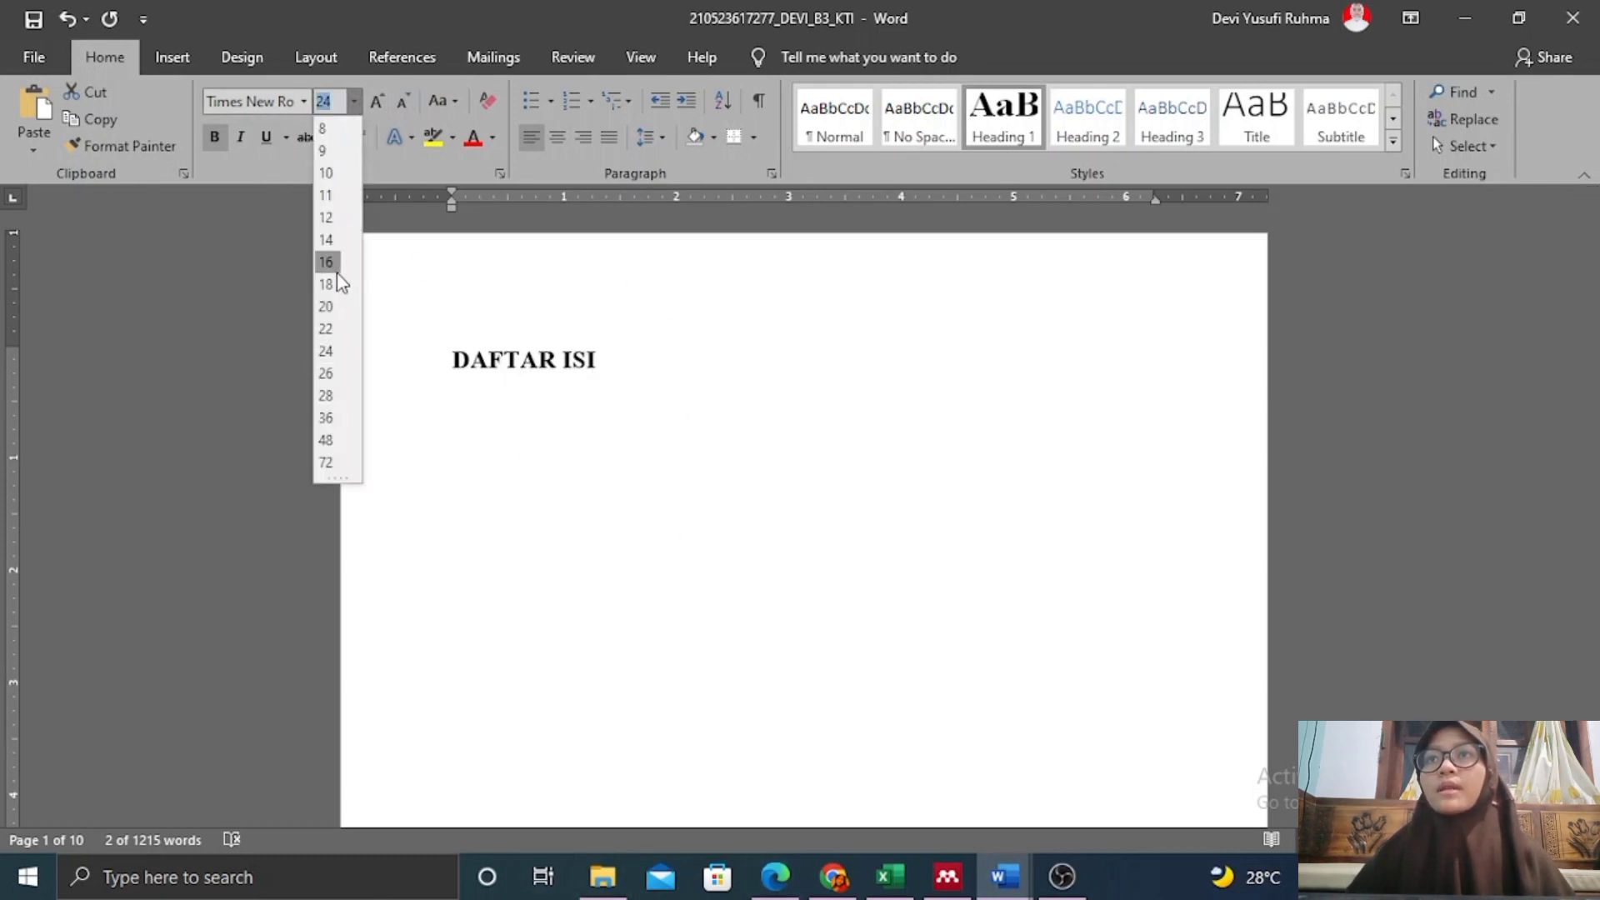
{"action": "left_click", "coordinate": [326, 217]}
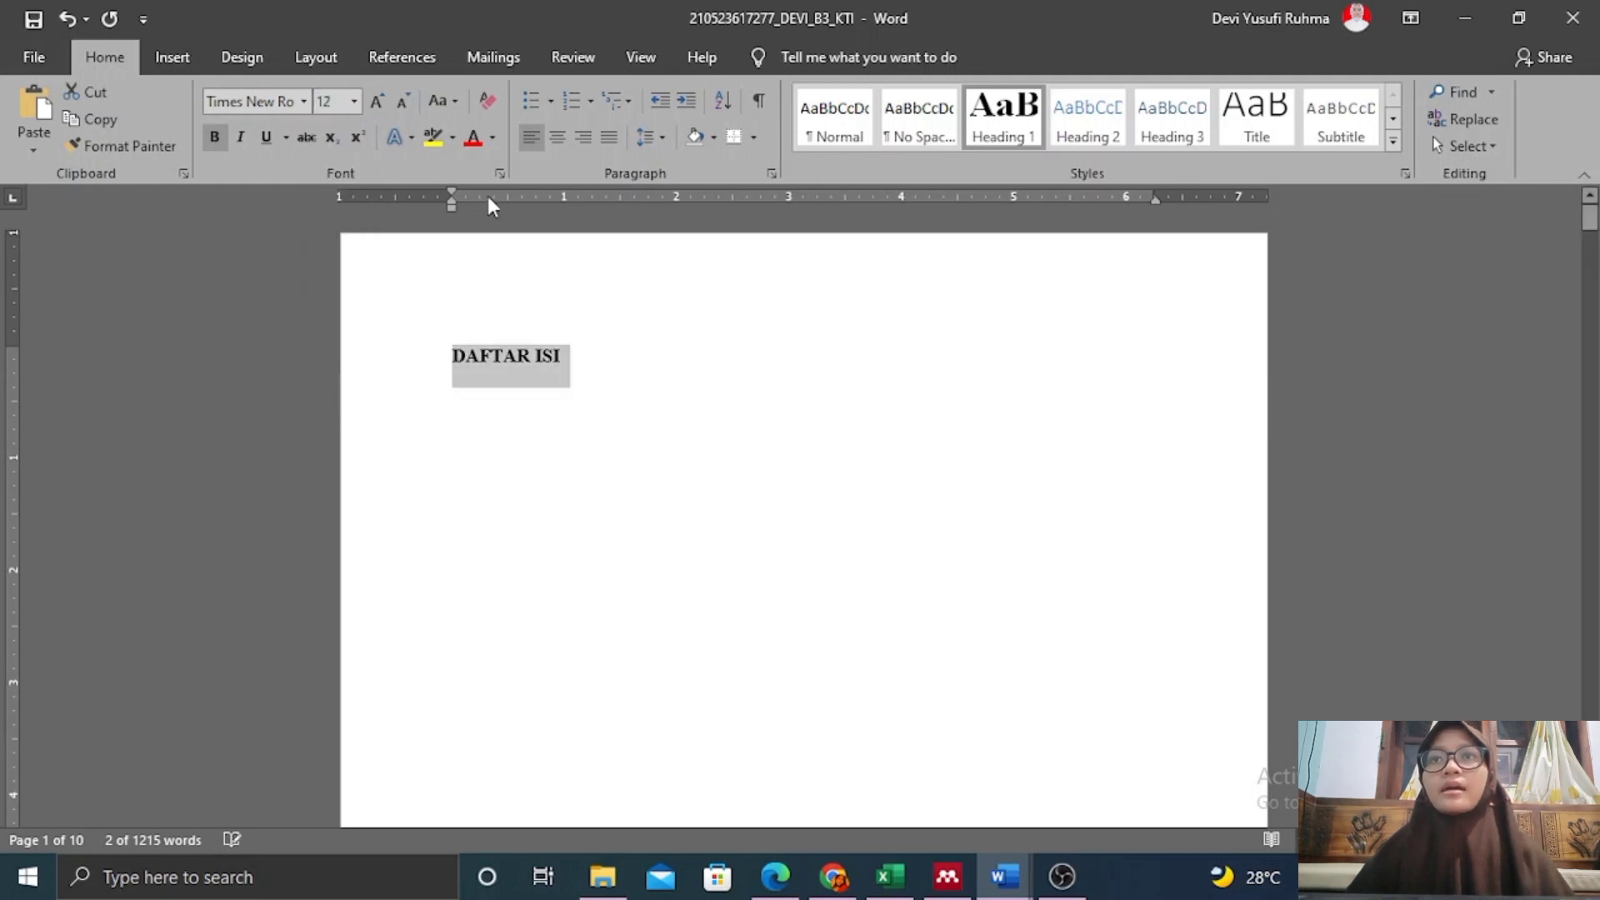
{"action": "left_click", "coordinate": [555, 140]}
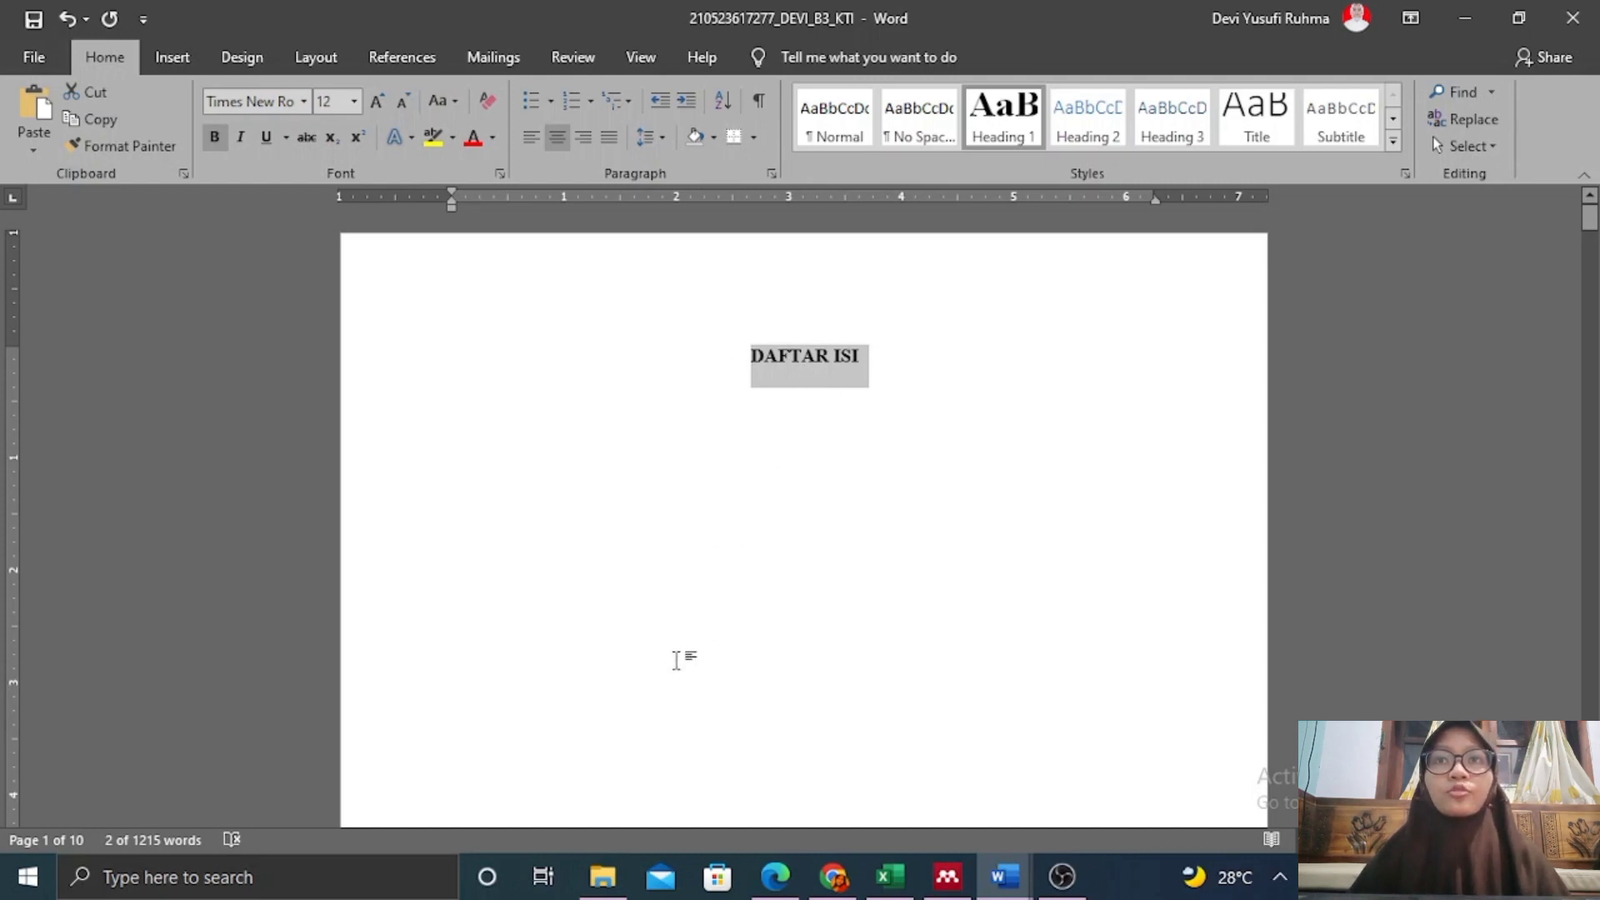
{"action": "scroll", "coordinate": [829, 369], "scroll_direction": "down", "scroll_amount": 10}
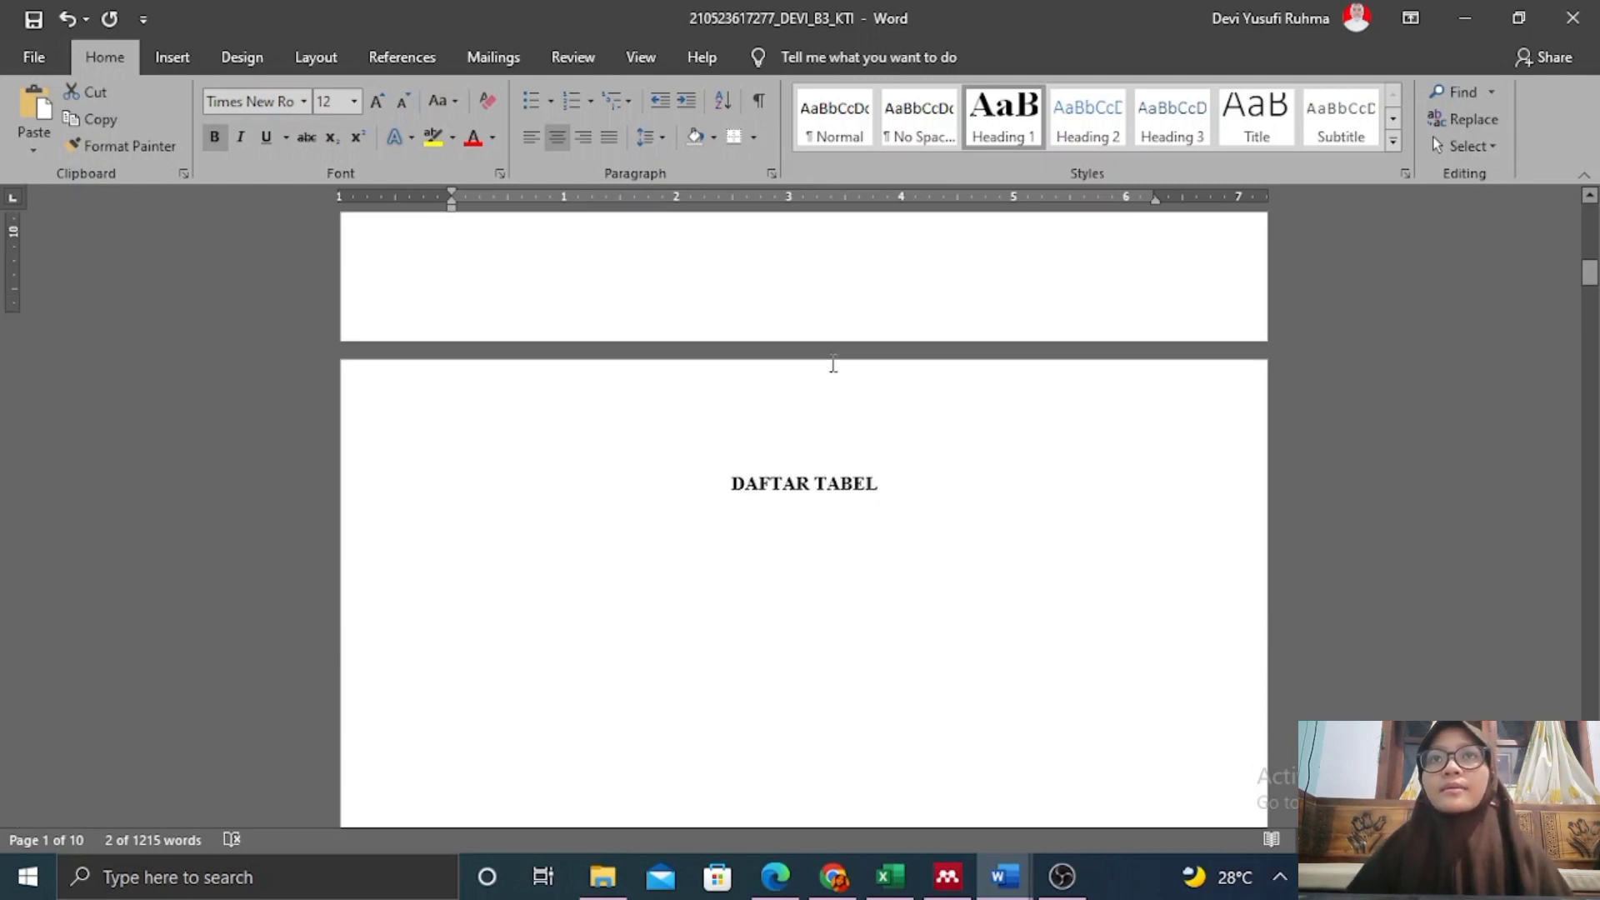
{"action": "scroll", "coordinate": [887, 467], "scroll_direction": "up", "scroll_amount": 10}
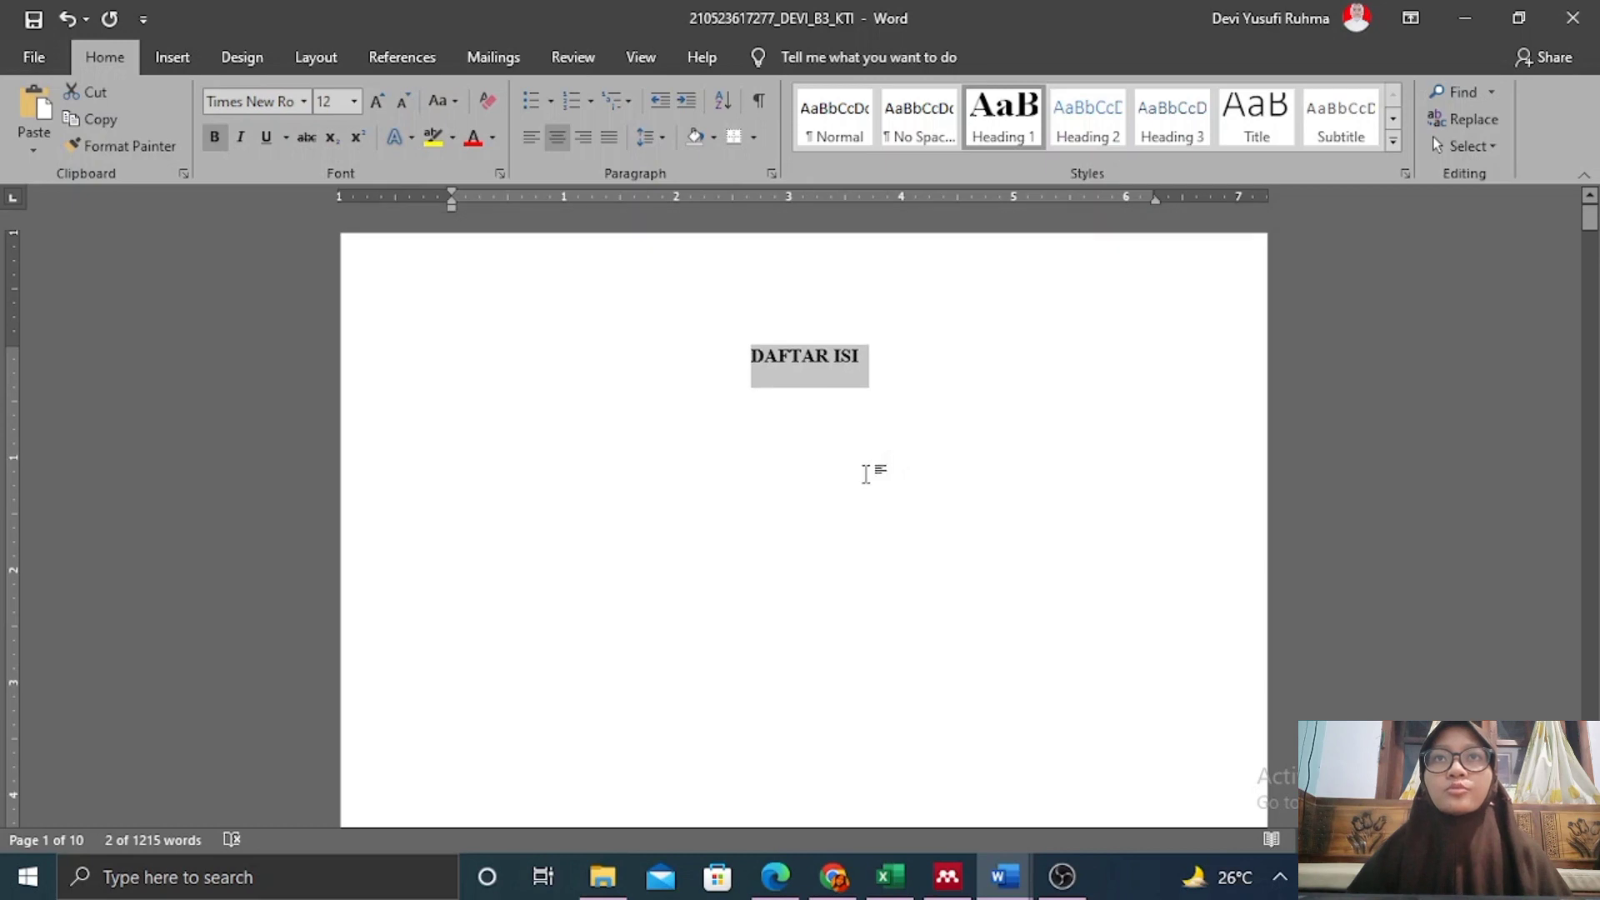
{"action": "scroll", "coordinate": [828, 425], "scroll_direction": "down", "scroll_amount": 5}
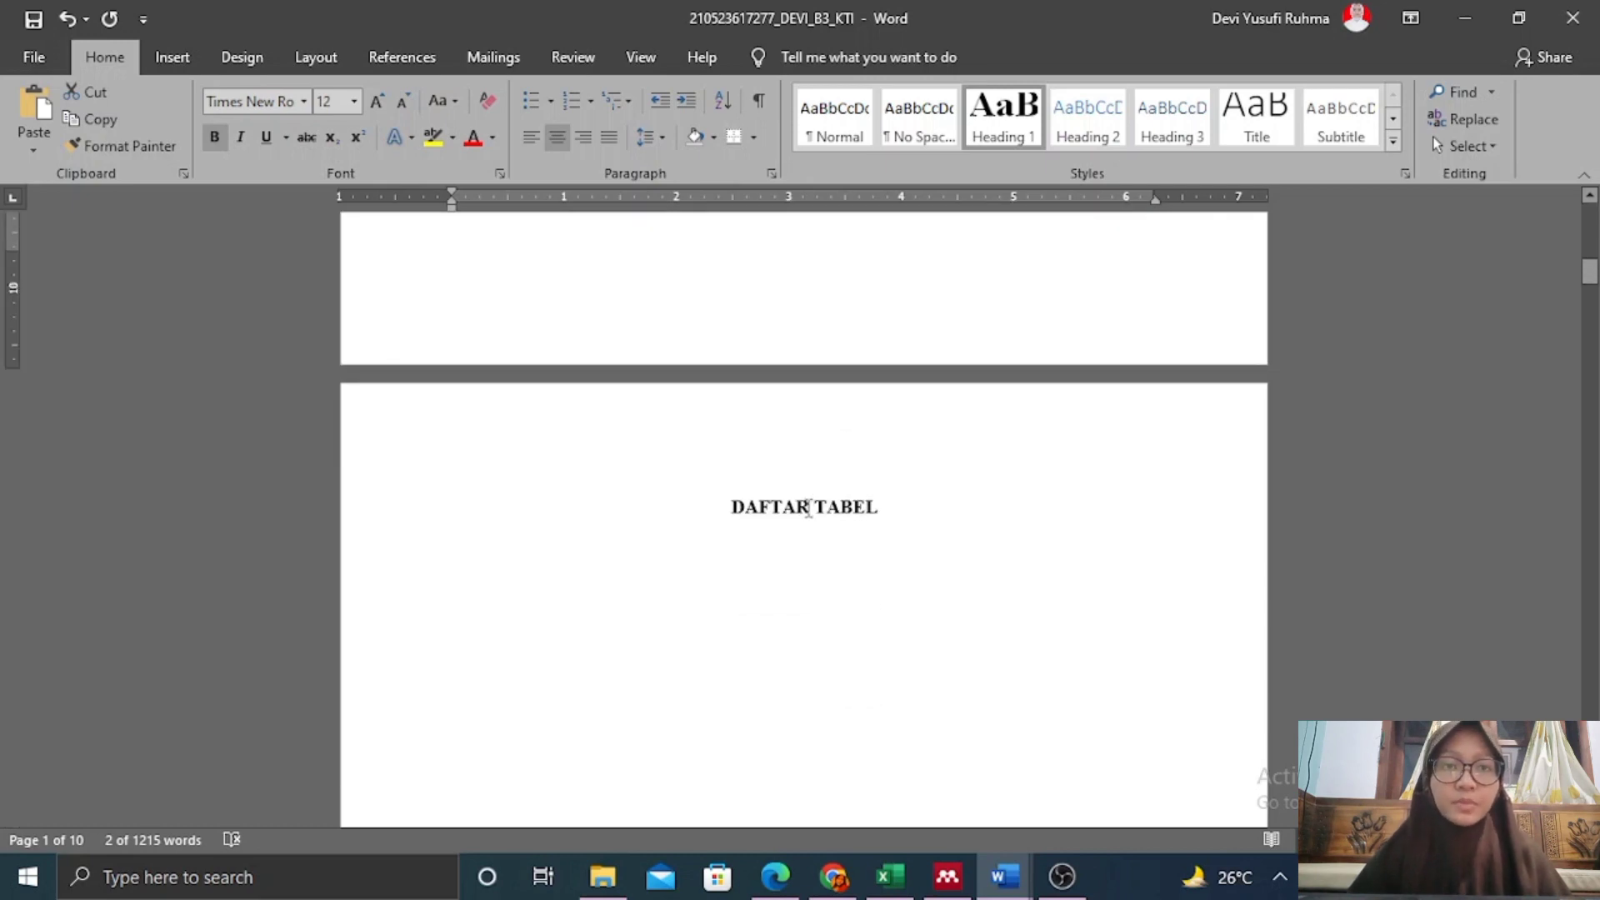
{"action": "left_click", "coordinate": [908, 567]}
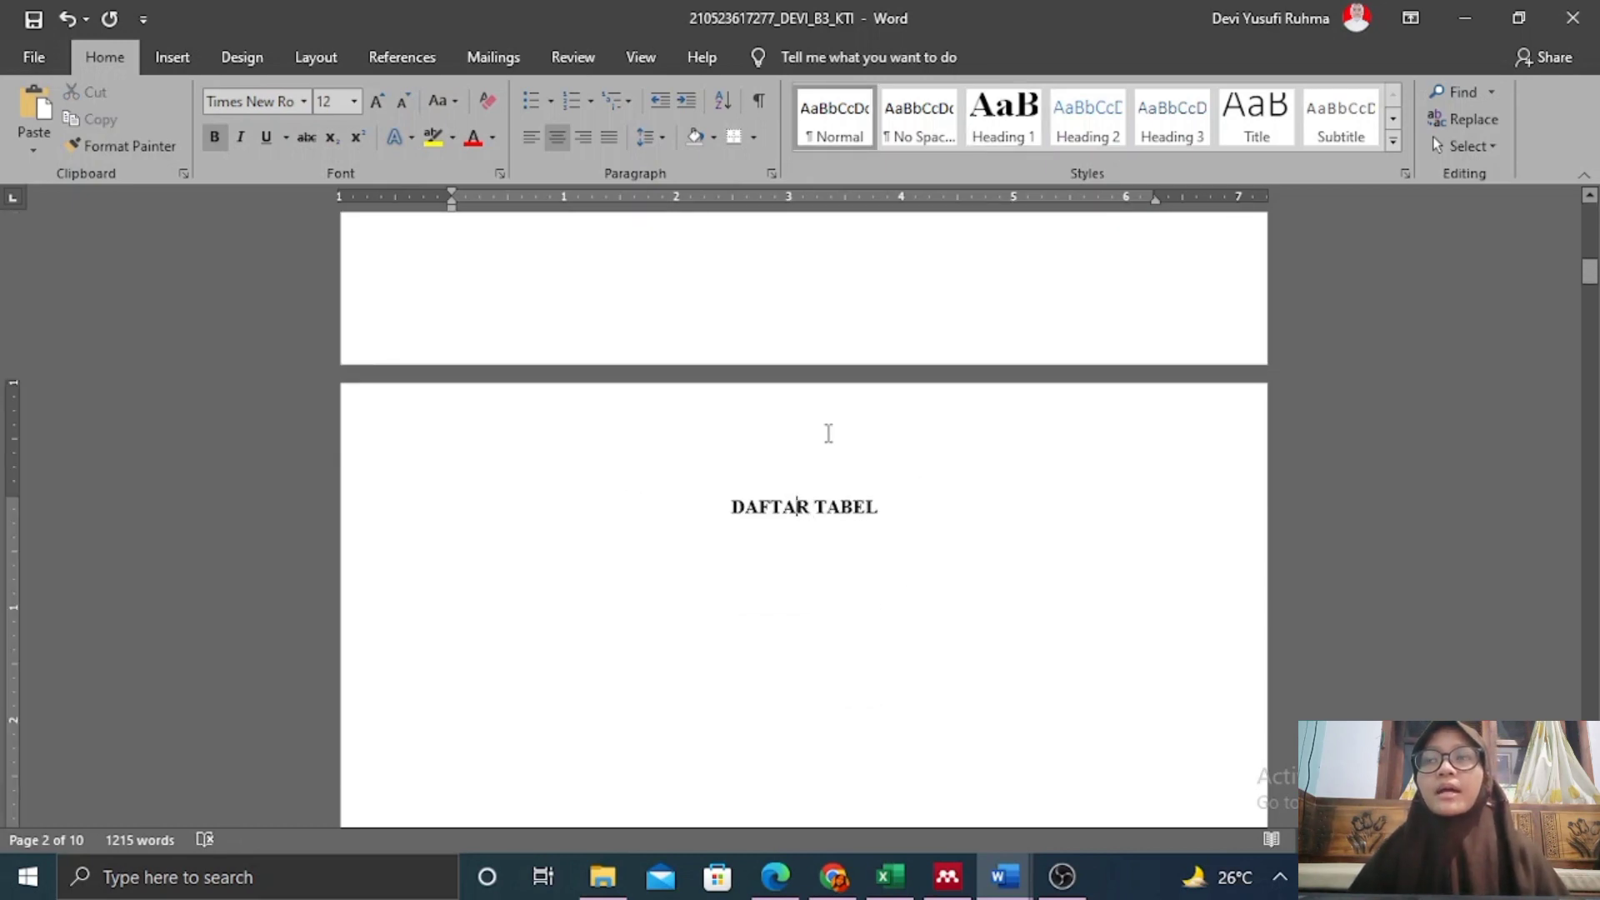
{"action": "scroll", "coordinate": [832, 441], "scroll_direction": "up", "scroll_amount": 5}
{"action": "scroll", "coordinate": [833, 441], "scroll_direction": "up", "scroll_amount": 5}
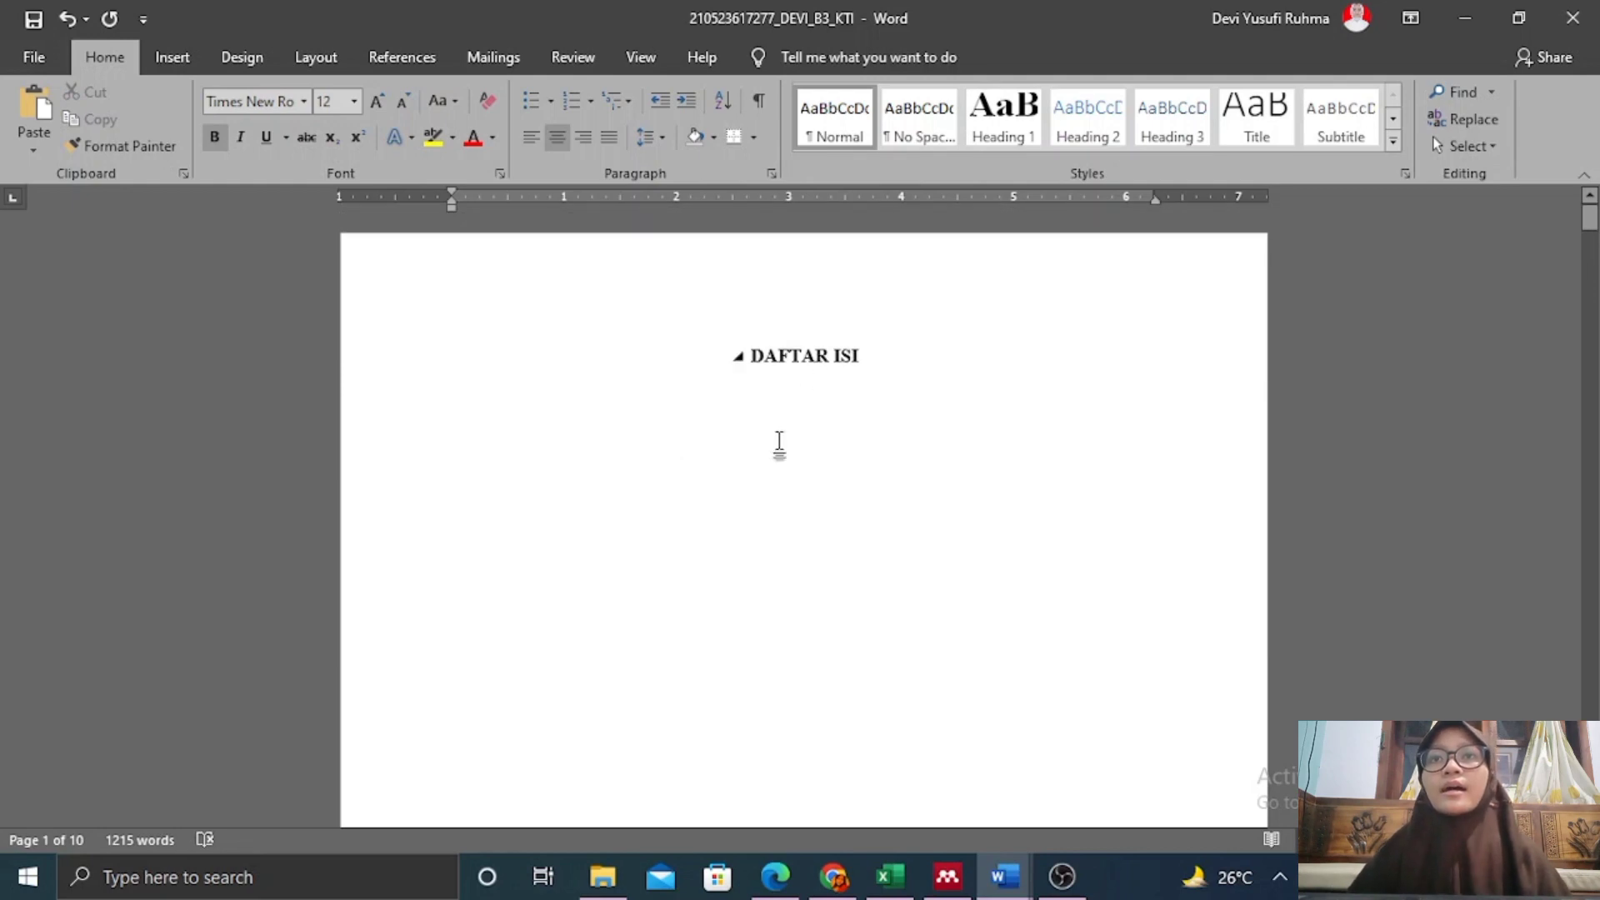
Copy the DAFTAR ISI heading's formatting onto the DAFTAR TABEL title with Format Painter.
{"action": "left_click", "coordinate": [796, 357]}
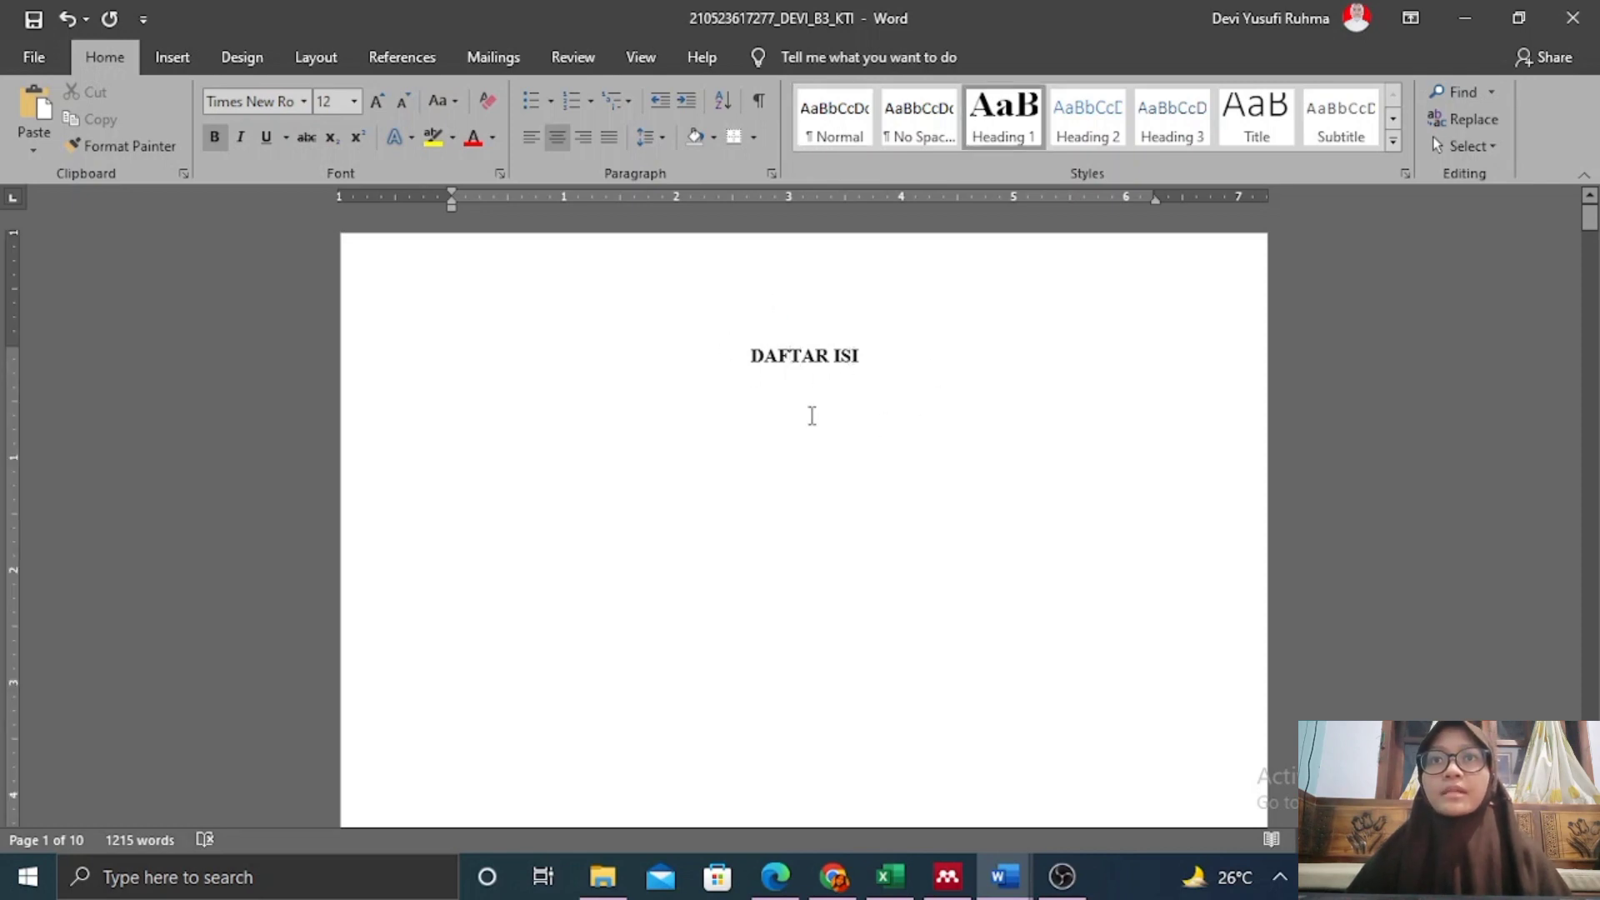
{"action": "left_click", "coordinate": [130, 147]}
{"action": "scroll", "coordinate": [815, 317], "scroll_direction": "down", "scroll_amount": 15}
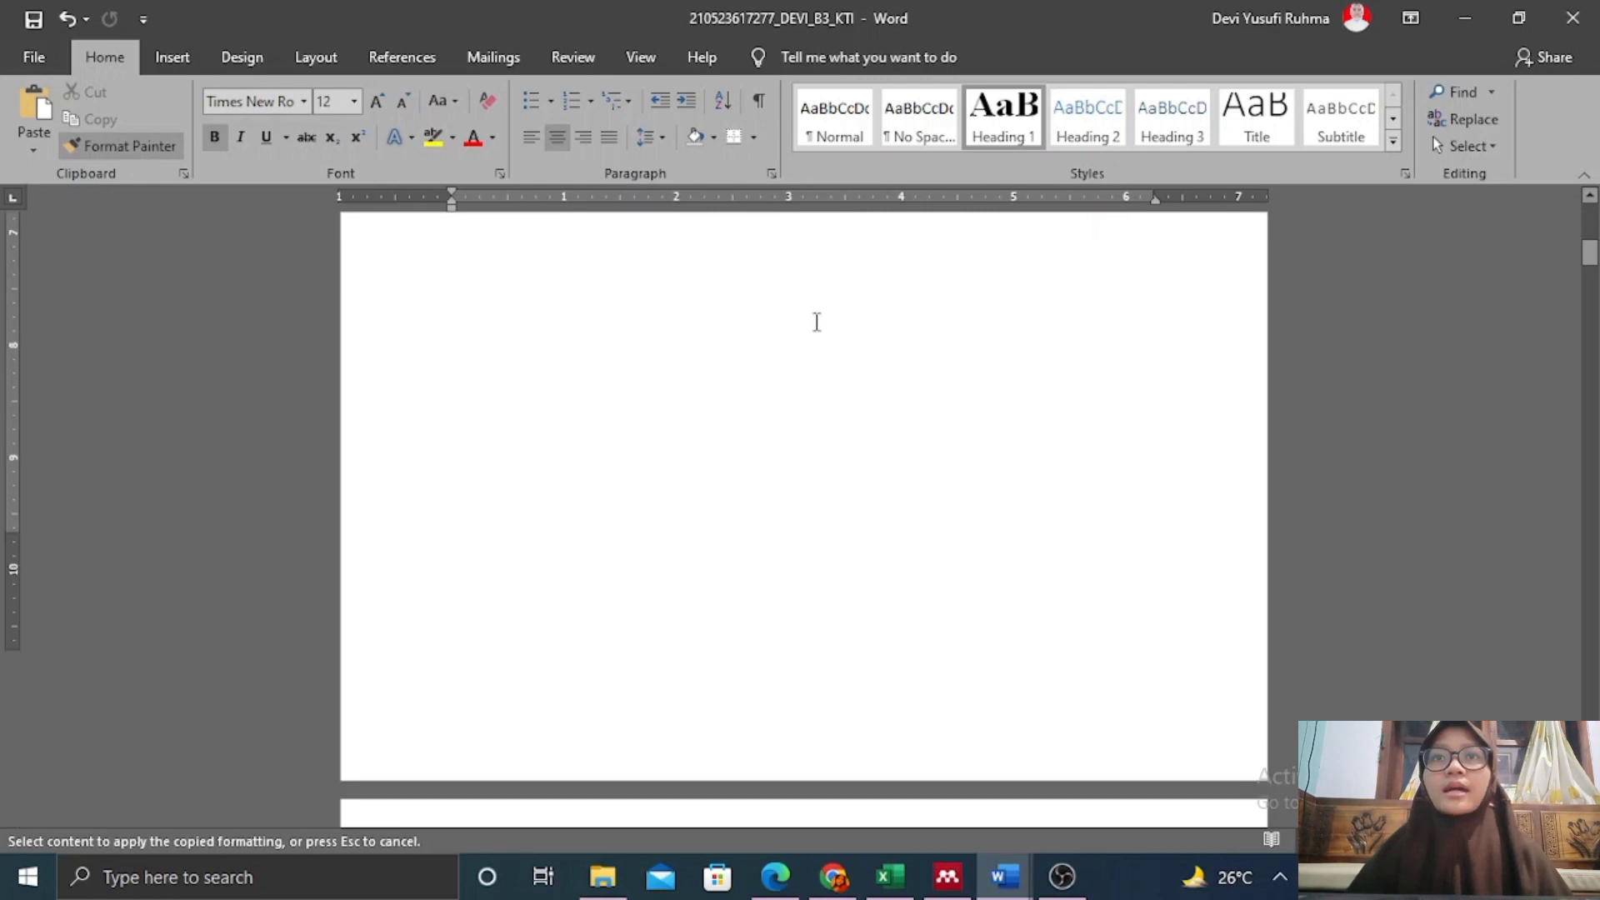
{"action": "scroll", "coordinate": [802, 280], "scroll_direction": "down", "scroll_amount": 1}
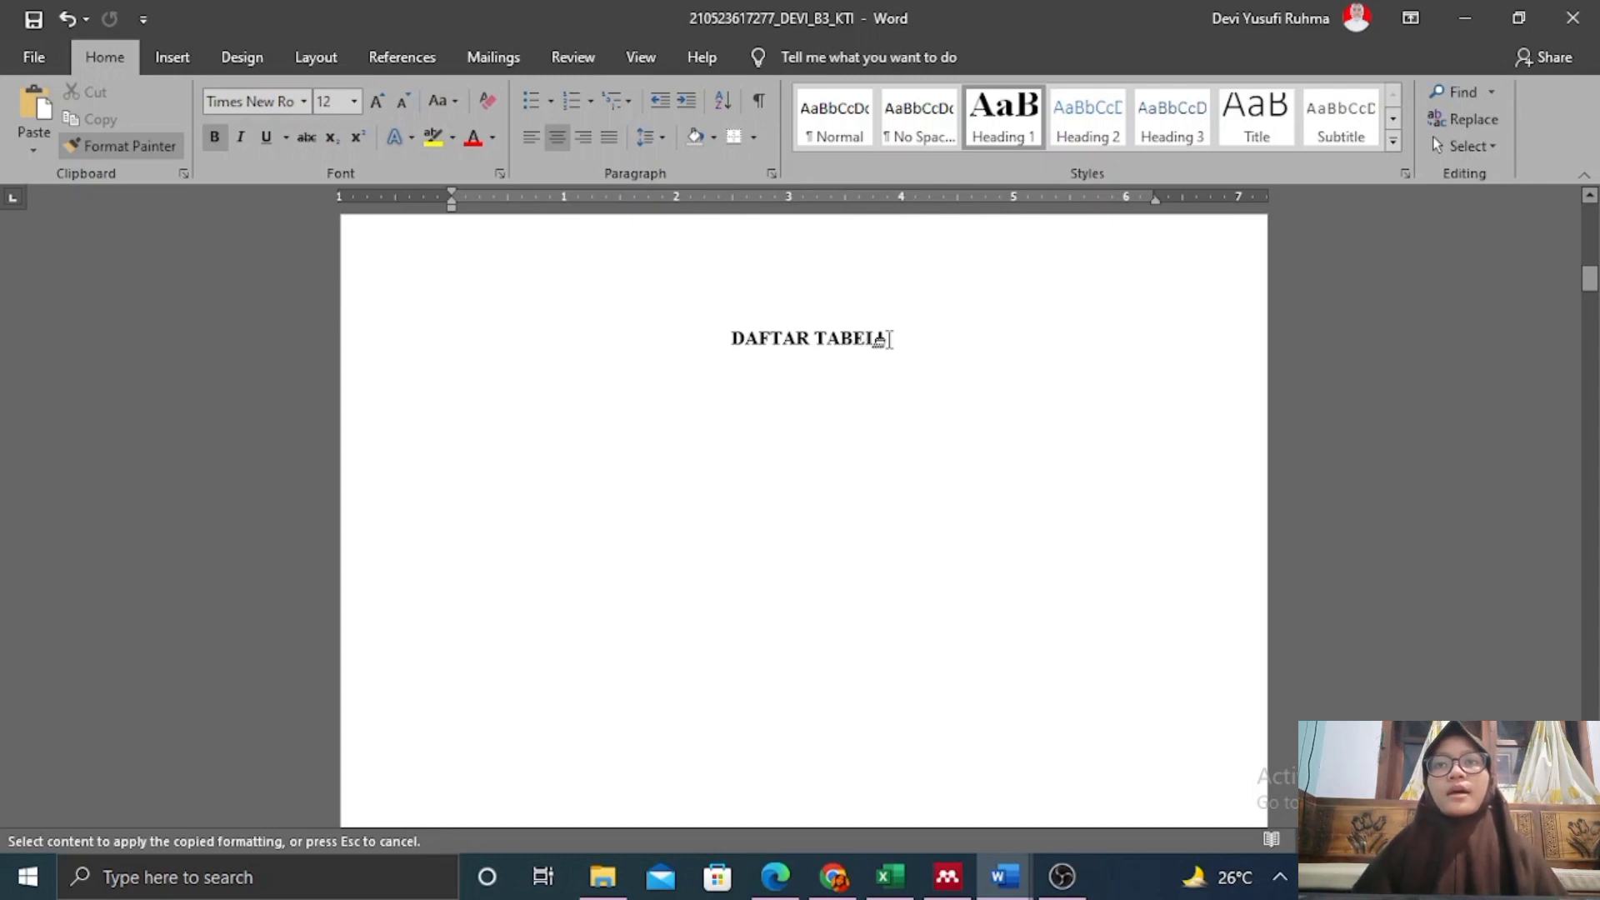
{"action": "left_click_drag", "start_coordinate": [875, 339], "coordinate": [732, 340]}
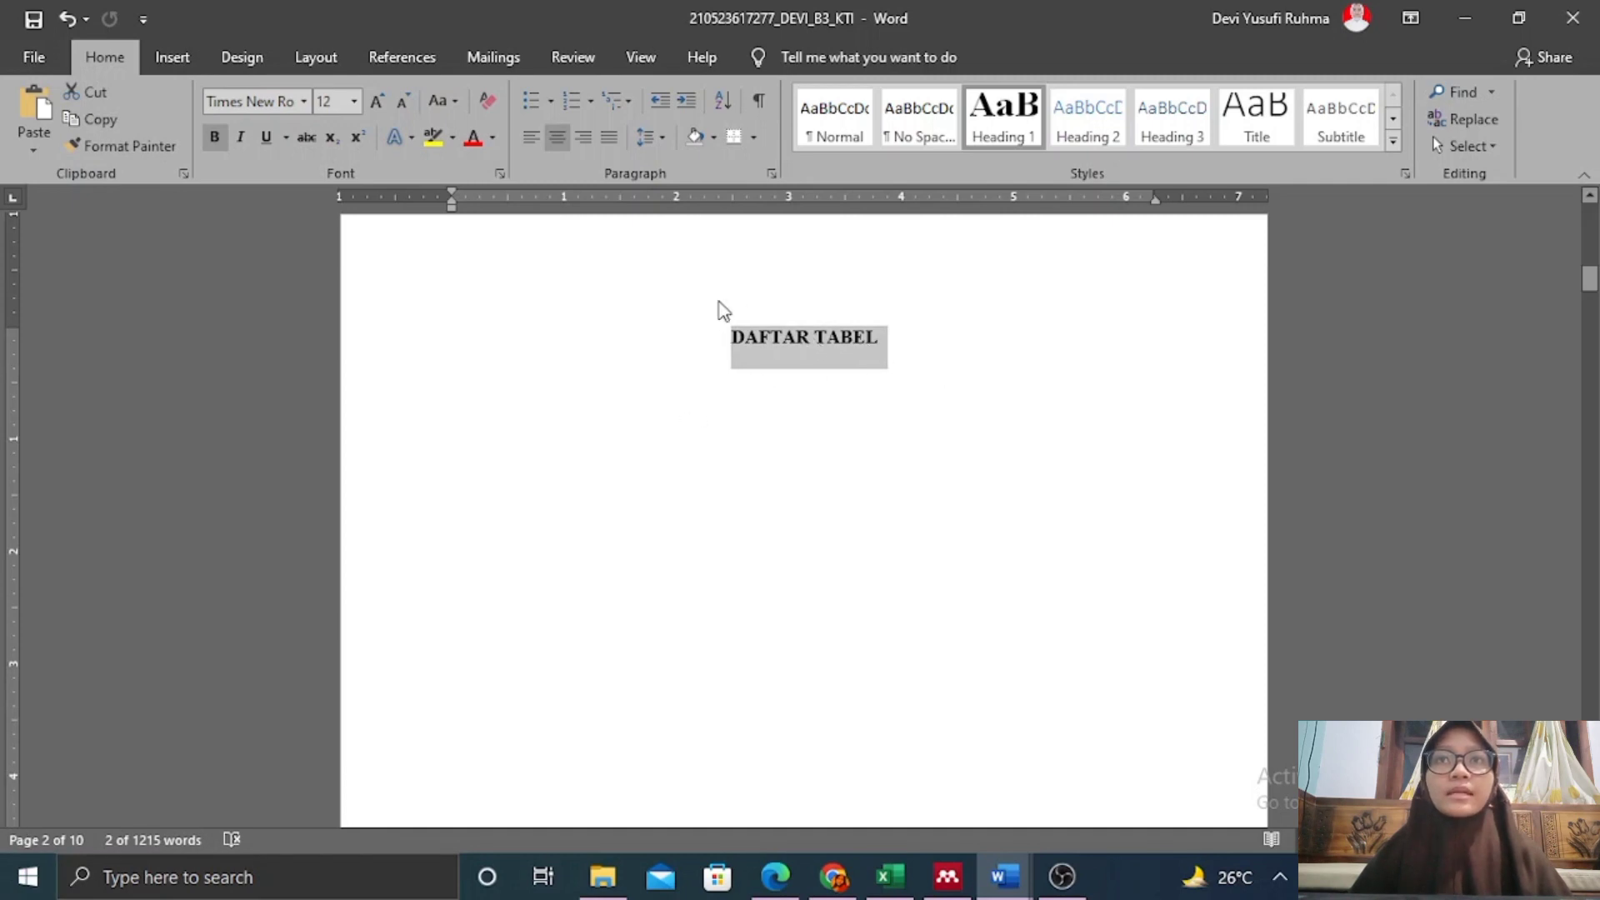
Copy the DAFTAR TABEL heading's formatting onto the DAFTAR GAMBAR title with Format Painter.
{"action": "scroll", "coordinate": [851, 375], "scroll_direction": "up", "scroll_amount": 5}
{"action": "scroll", "coordinate": [830, 408], "scroll_direction": "up", "scroll_amount": 10}
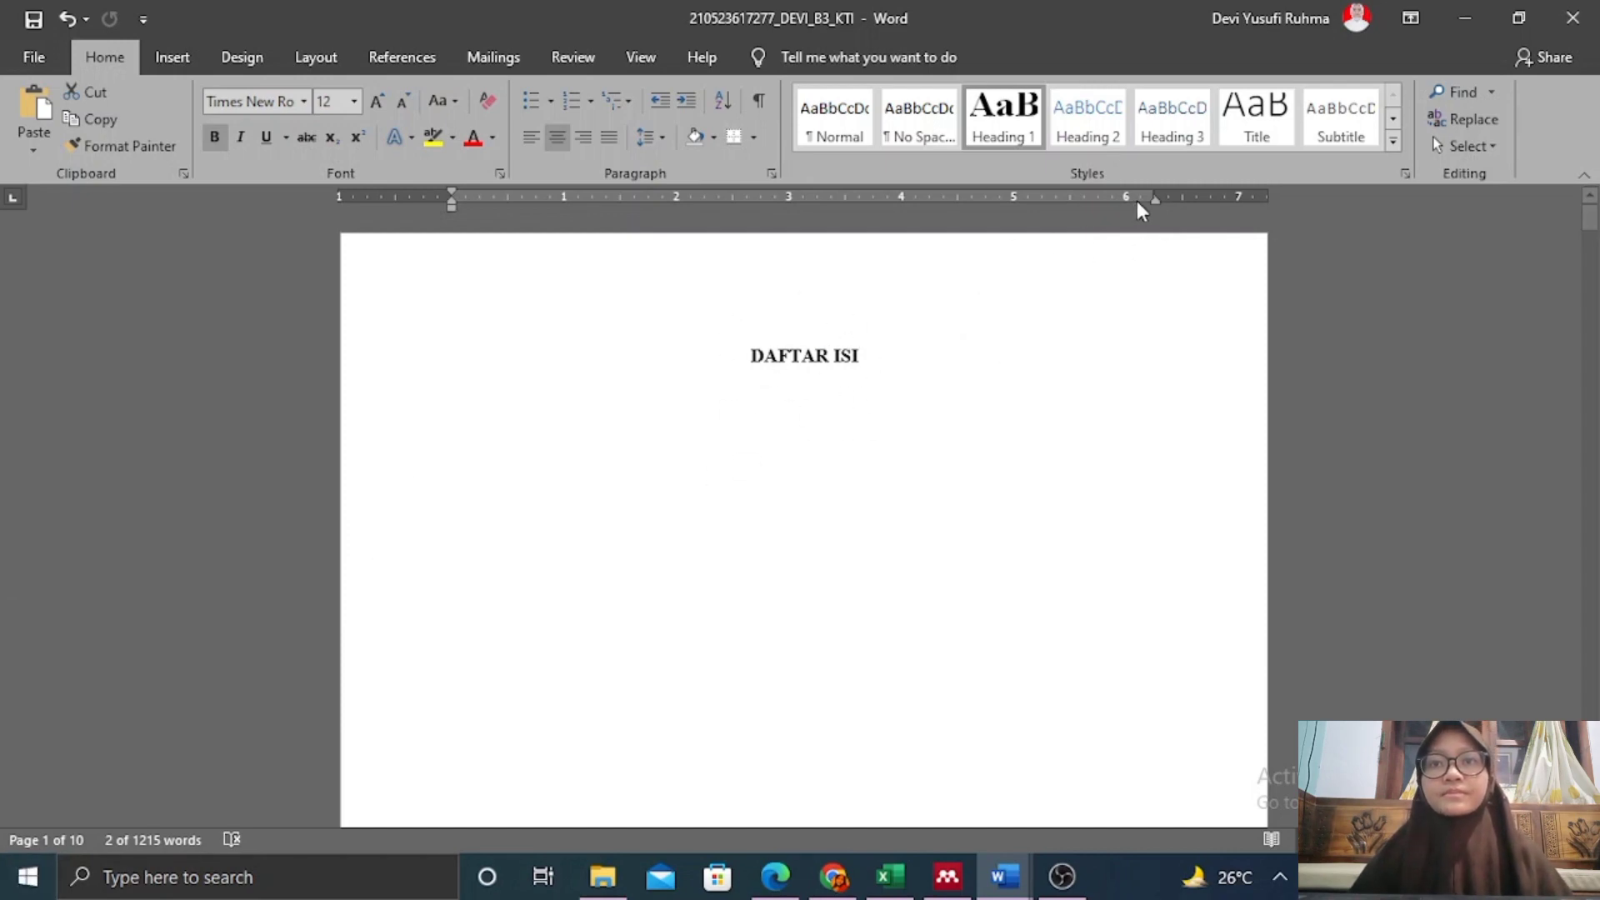
{"action": "scroll", "coordinate": [939, 383], "scroll_direction": "down", "scroll_amount": 15}
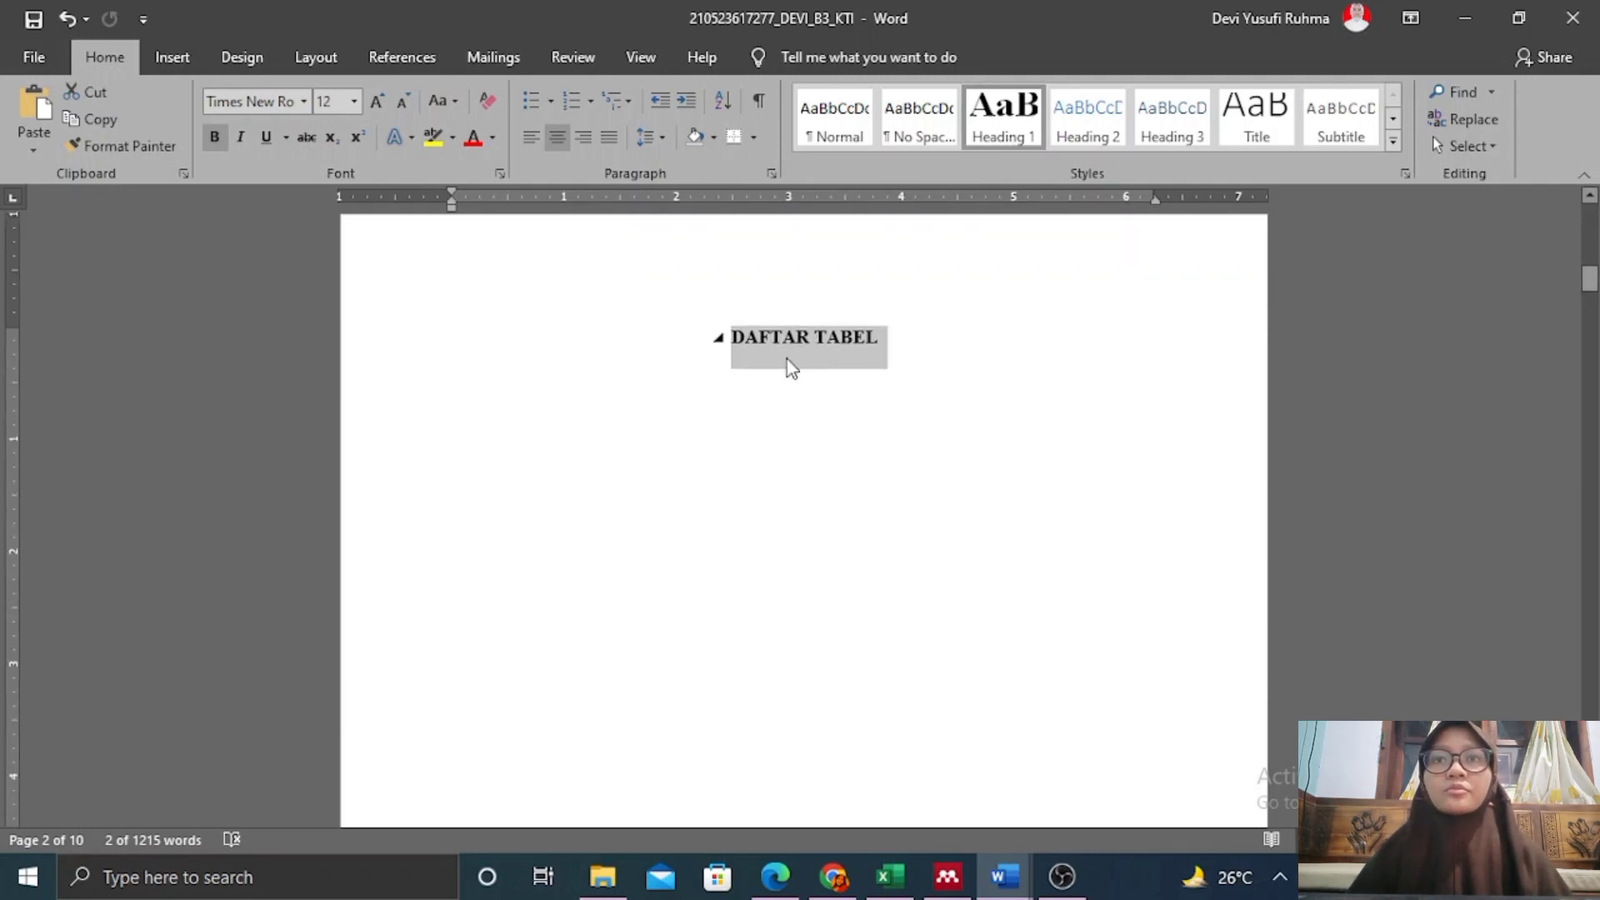
{"action": "left_click", "coordinate": [166, 150]}
{"action": "scroll", "coordinate": [850, 443], "scroll_direction": "down", "scroll_amount": 12}
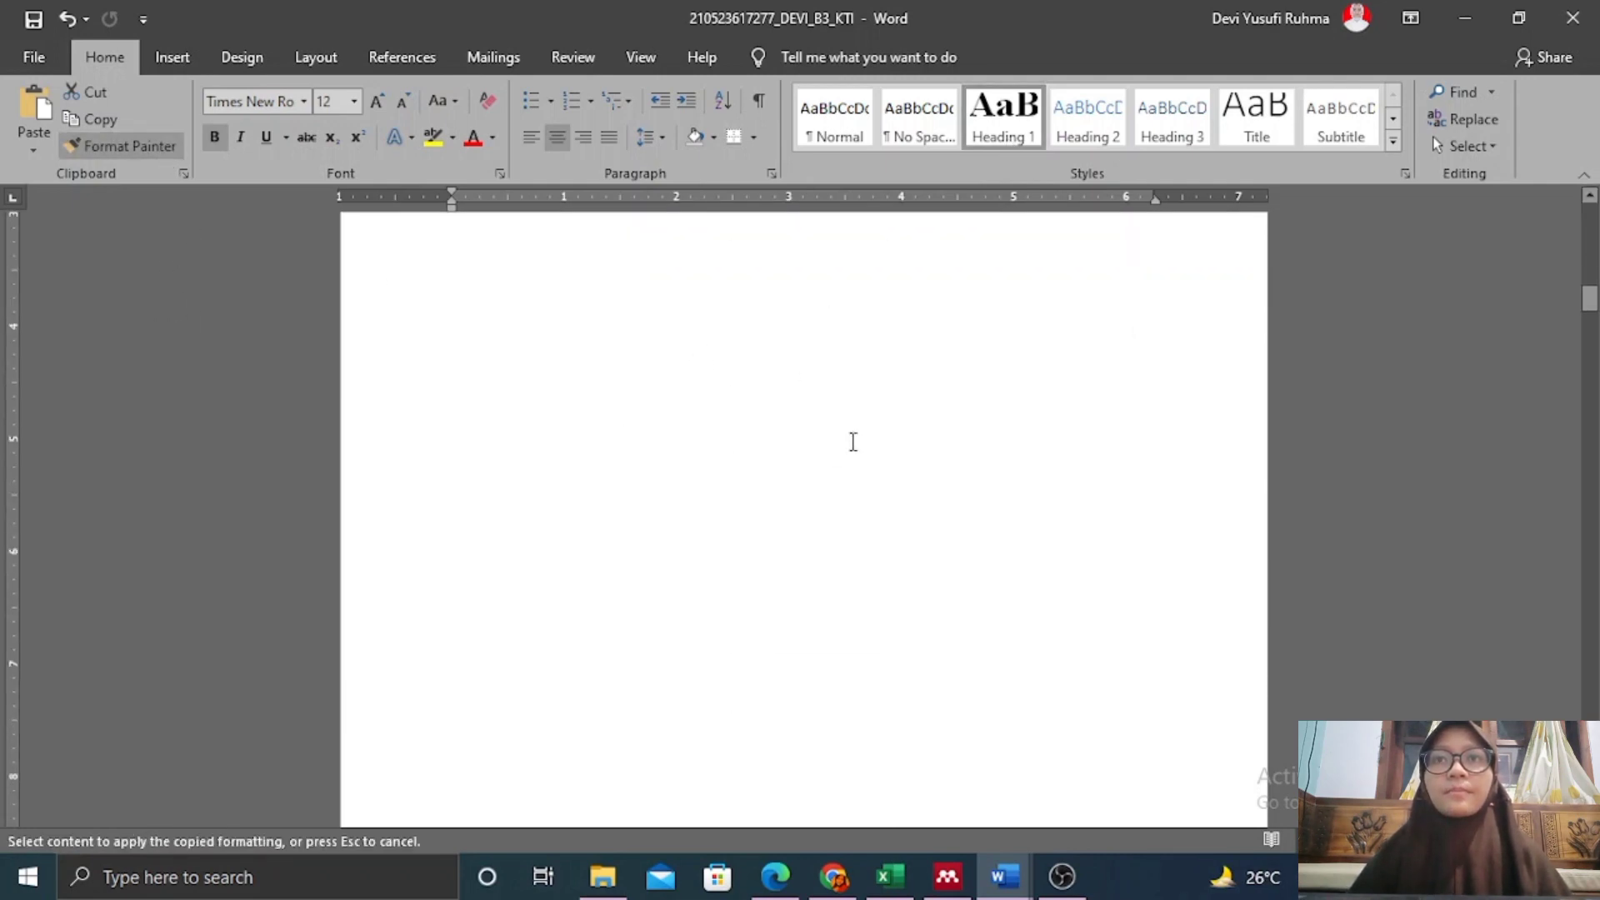
{"action": "left_click_drag", "start_coordinate": [900, 428], "coordinate": [726, 450]}
Carry the DAFTAR GAMBAR heading's formatting over to the BAB 1. PENDAHULUAN and BAB 2. PEMBAHASAN chapter titles with Format Painter.
{"action": "left_click", "coordinate": [120, 147]}
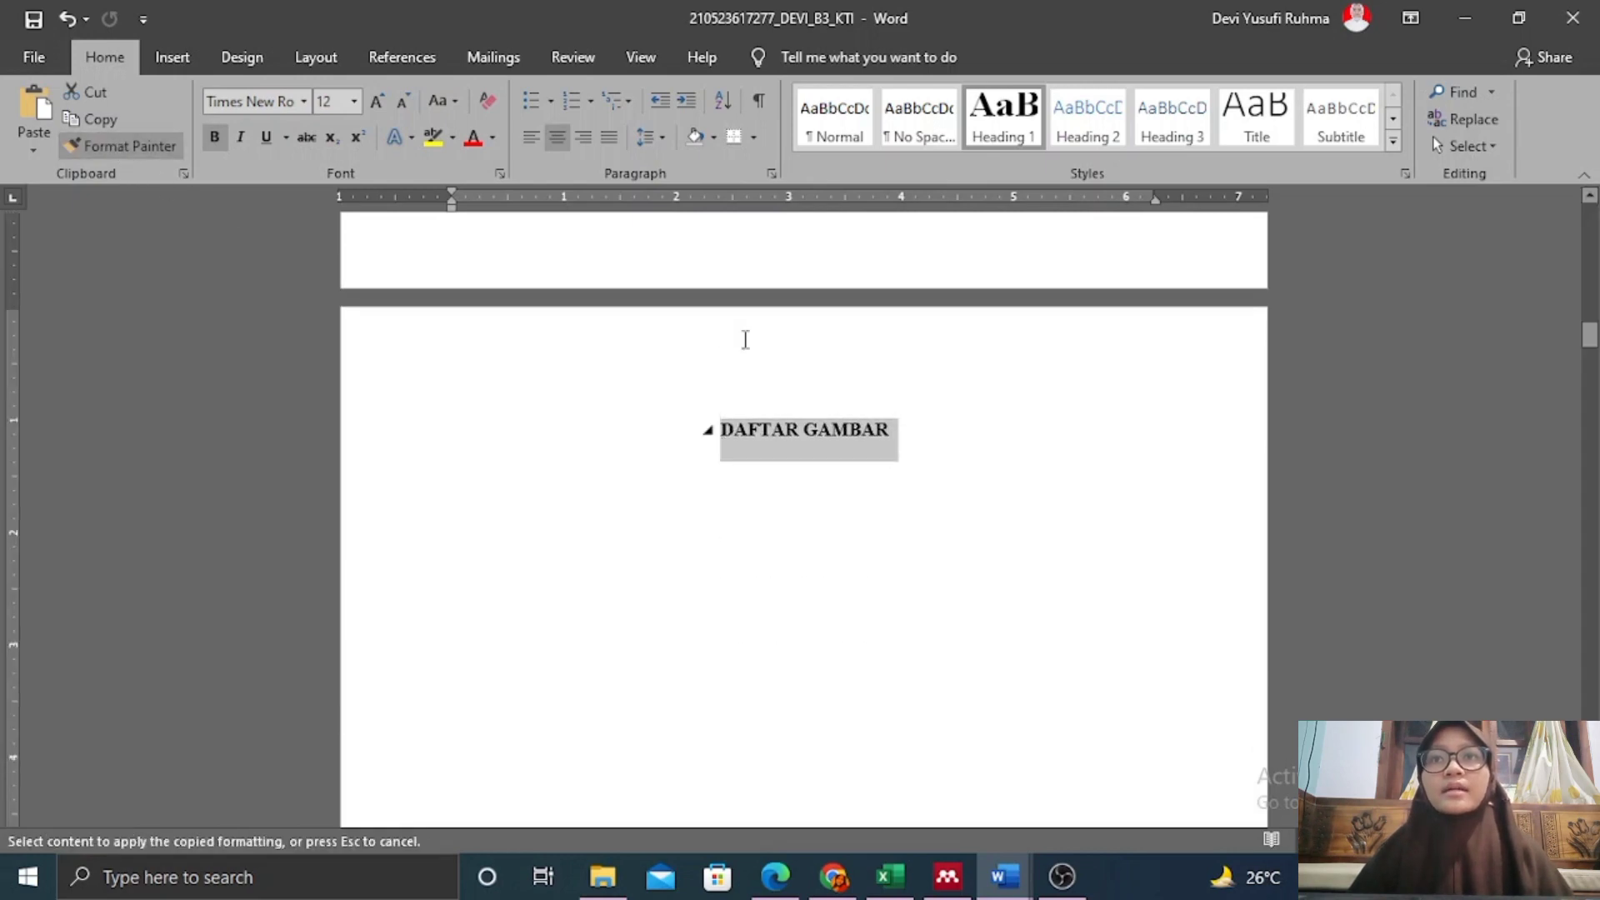
{"action": "scroll", "coordinate": [859, 425], "scroll_direction": "down", "scroll_amount": 12}
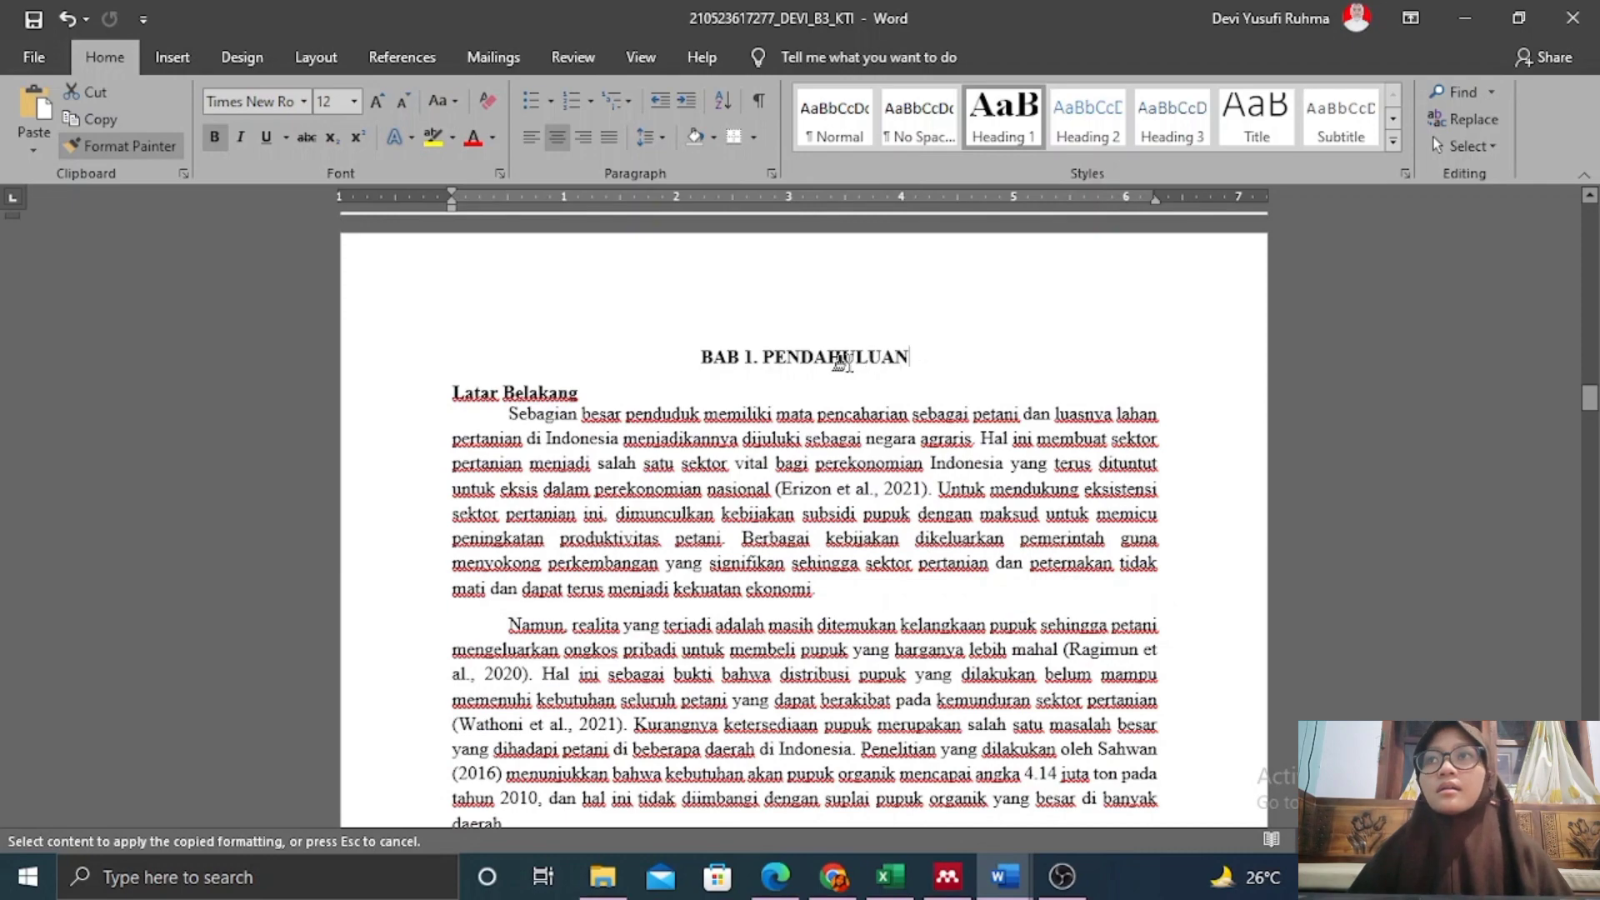
{"action": "left_click_drag", "start_coordinate": [847, 357], "coordinate": [704, 359]}
{"action": "scroll", "coordinate": [981, 459], "scroll_direction": "down", "scroll_amount": 5}
{"action": "scroll", "coordinate": [981, 460], "scroll_direction": "down", "scroll_amount": 10}
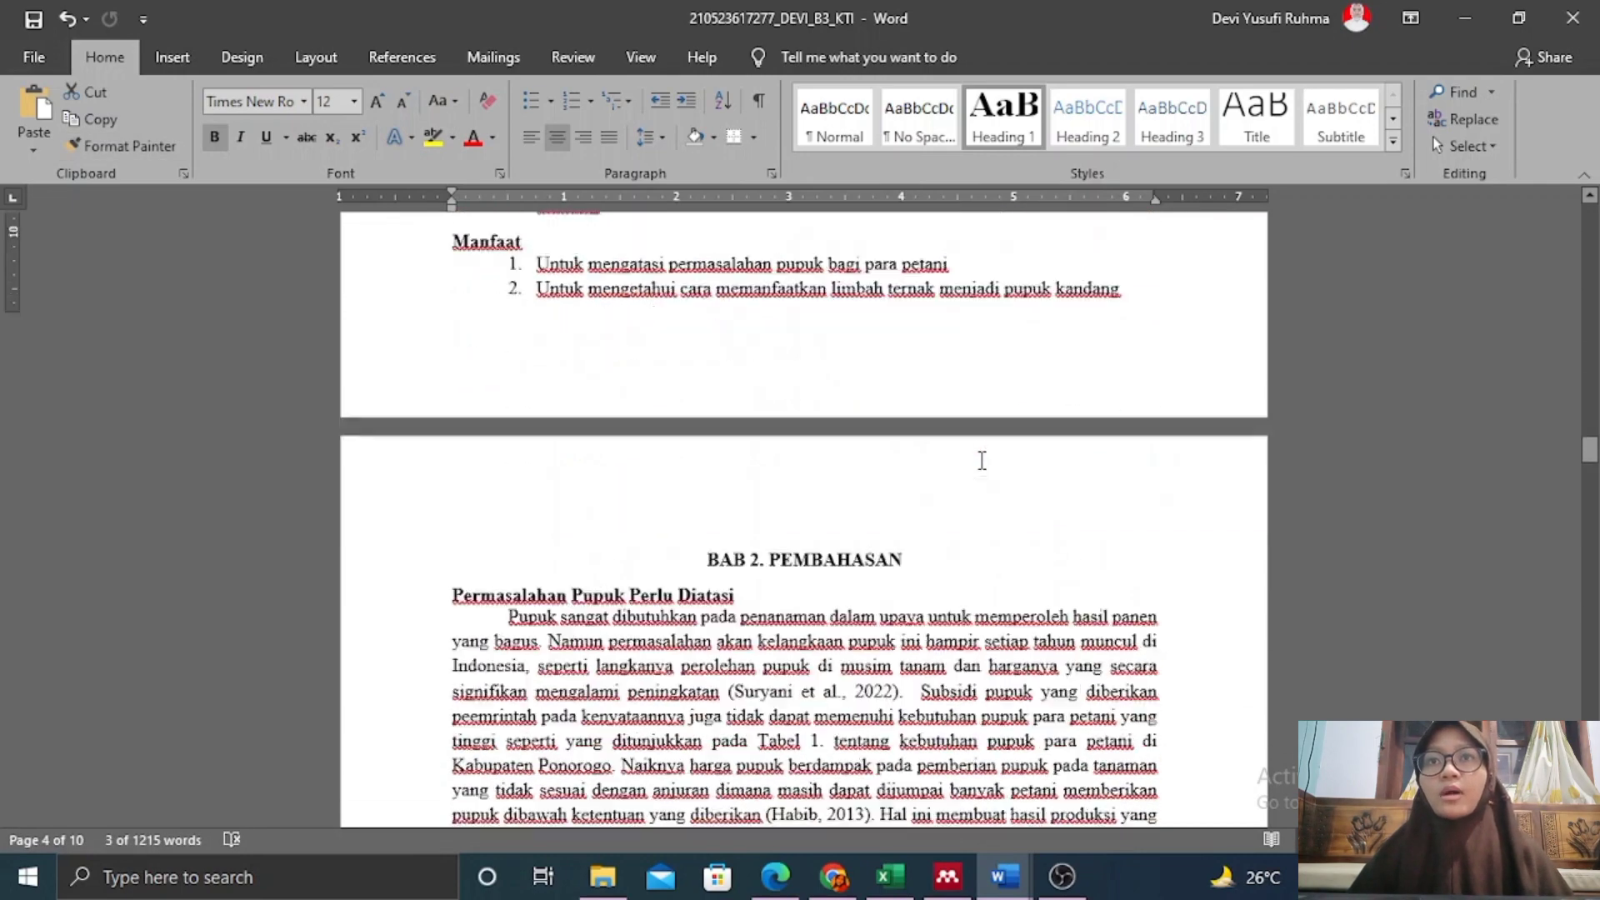
{"action": "left_click", "coordinate": [125, 147]}
{"action": "left_click_drag", "start_coordinate": [882, 450], "coordinate": [714, 451]}
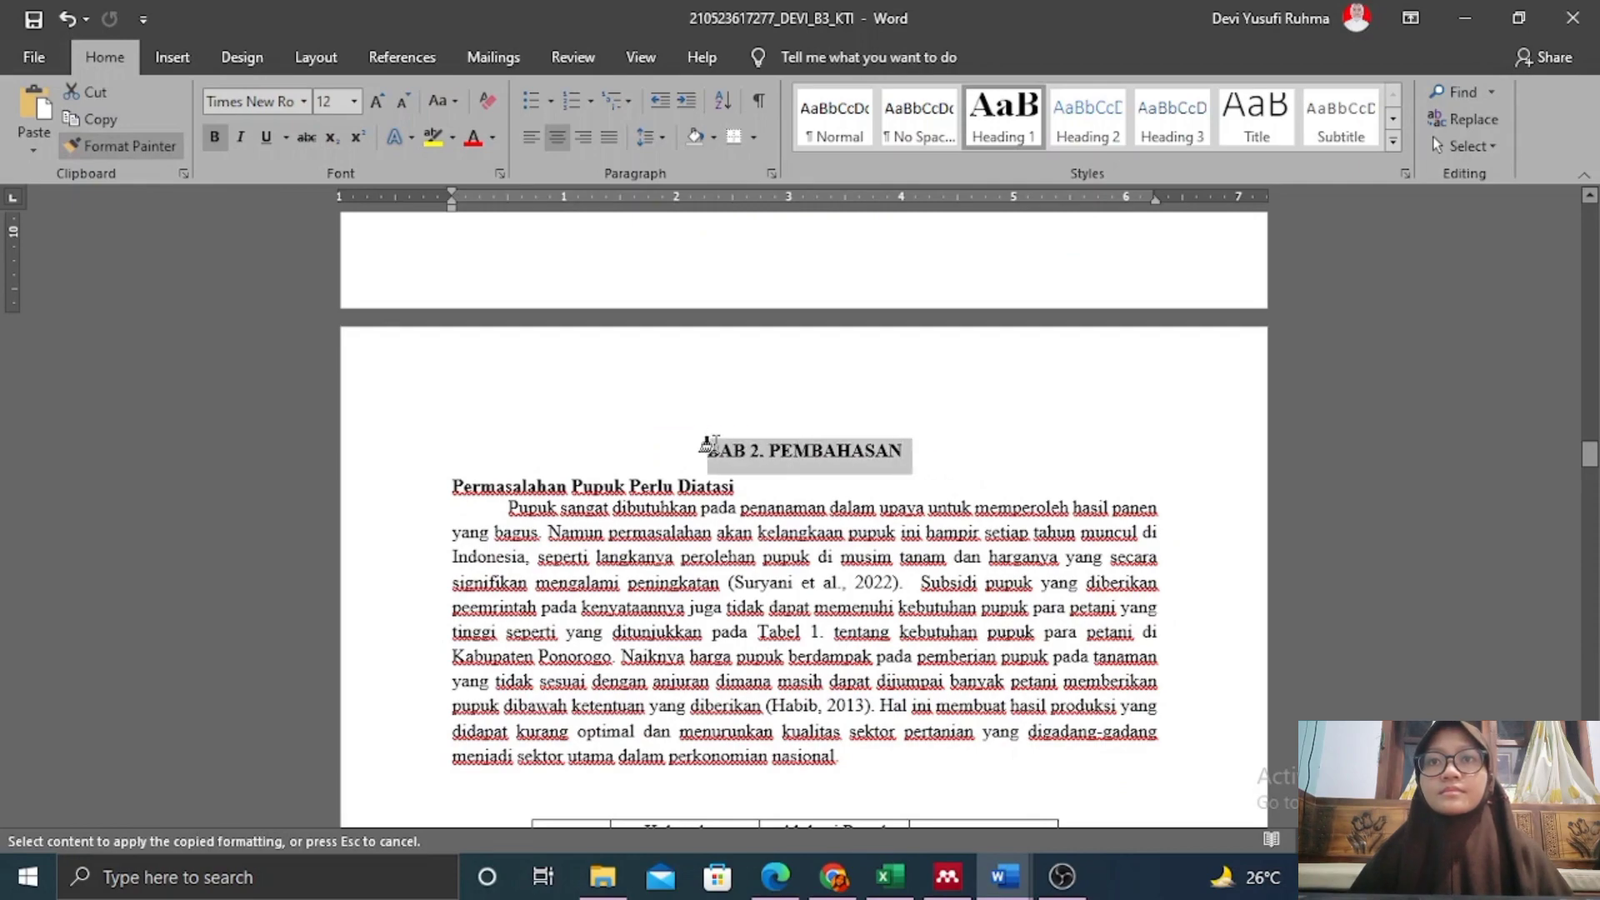
Apply the copied heading formatting from BAB 2. PEMBAHASAN to the BAB 3. PENUTUP chapter title.
{"action": "scroll", "coordinate": [754, 428], "scroll_direction": "down", "scroll_amount": 20}
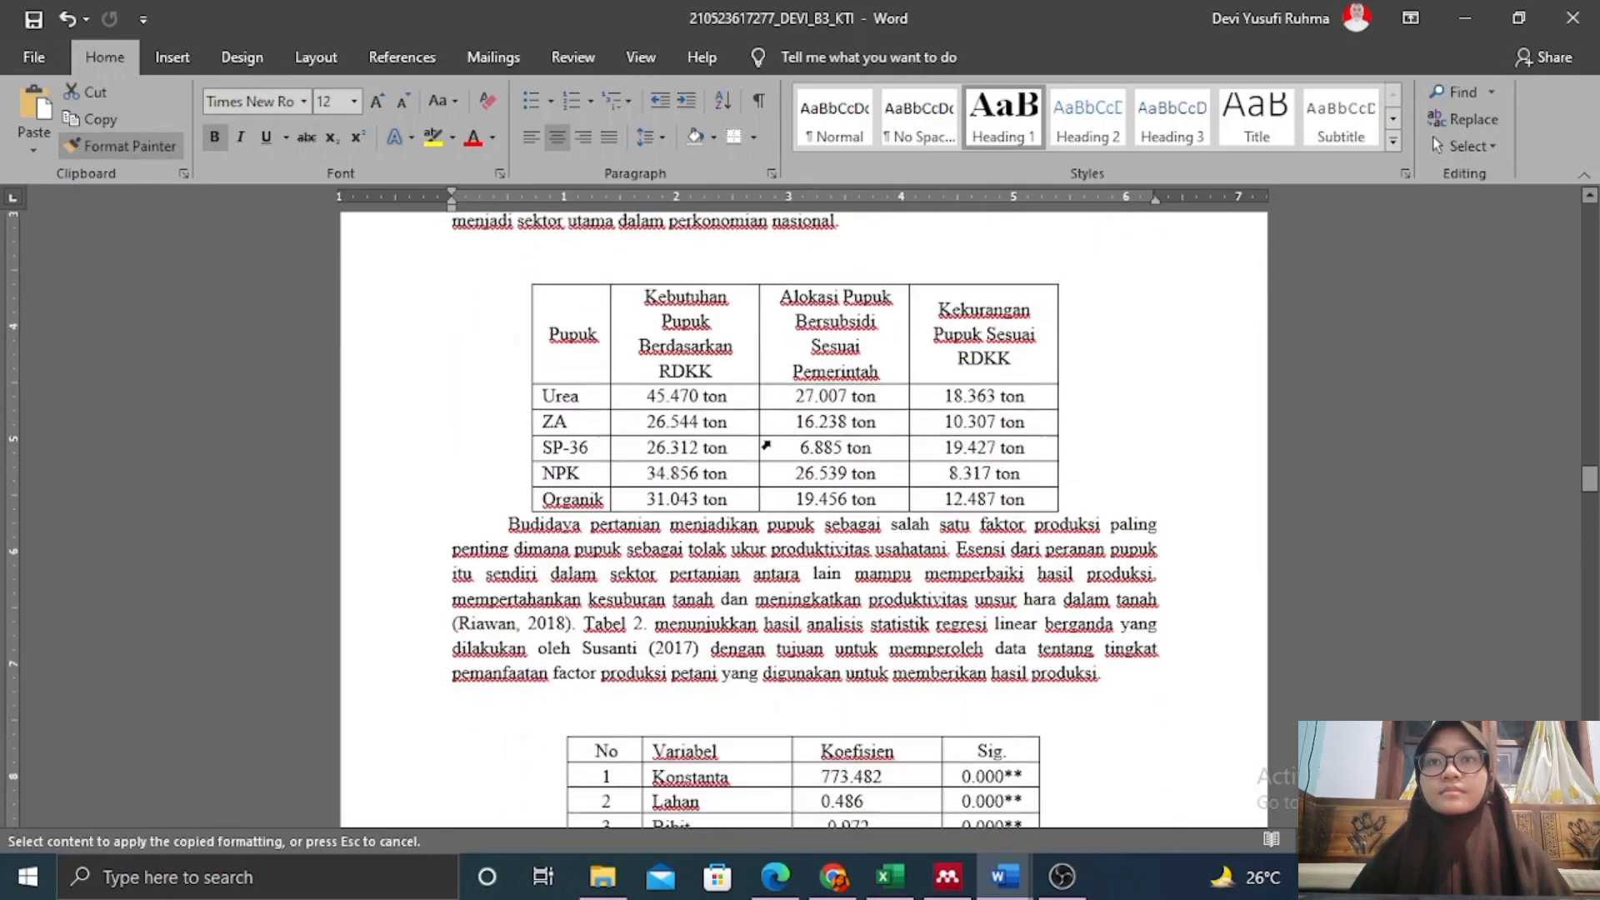
{"action": "scroll", "coordinate": [796, 487], "scroll_direction": "down", "scroll_amount": 15}
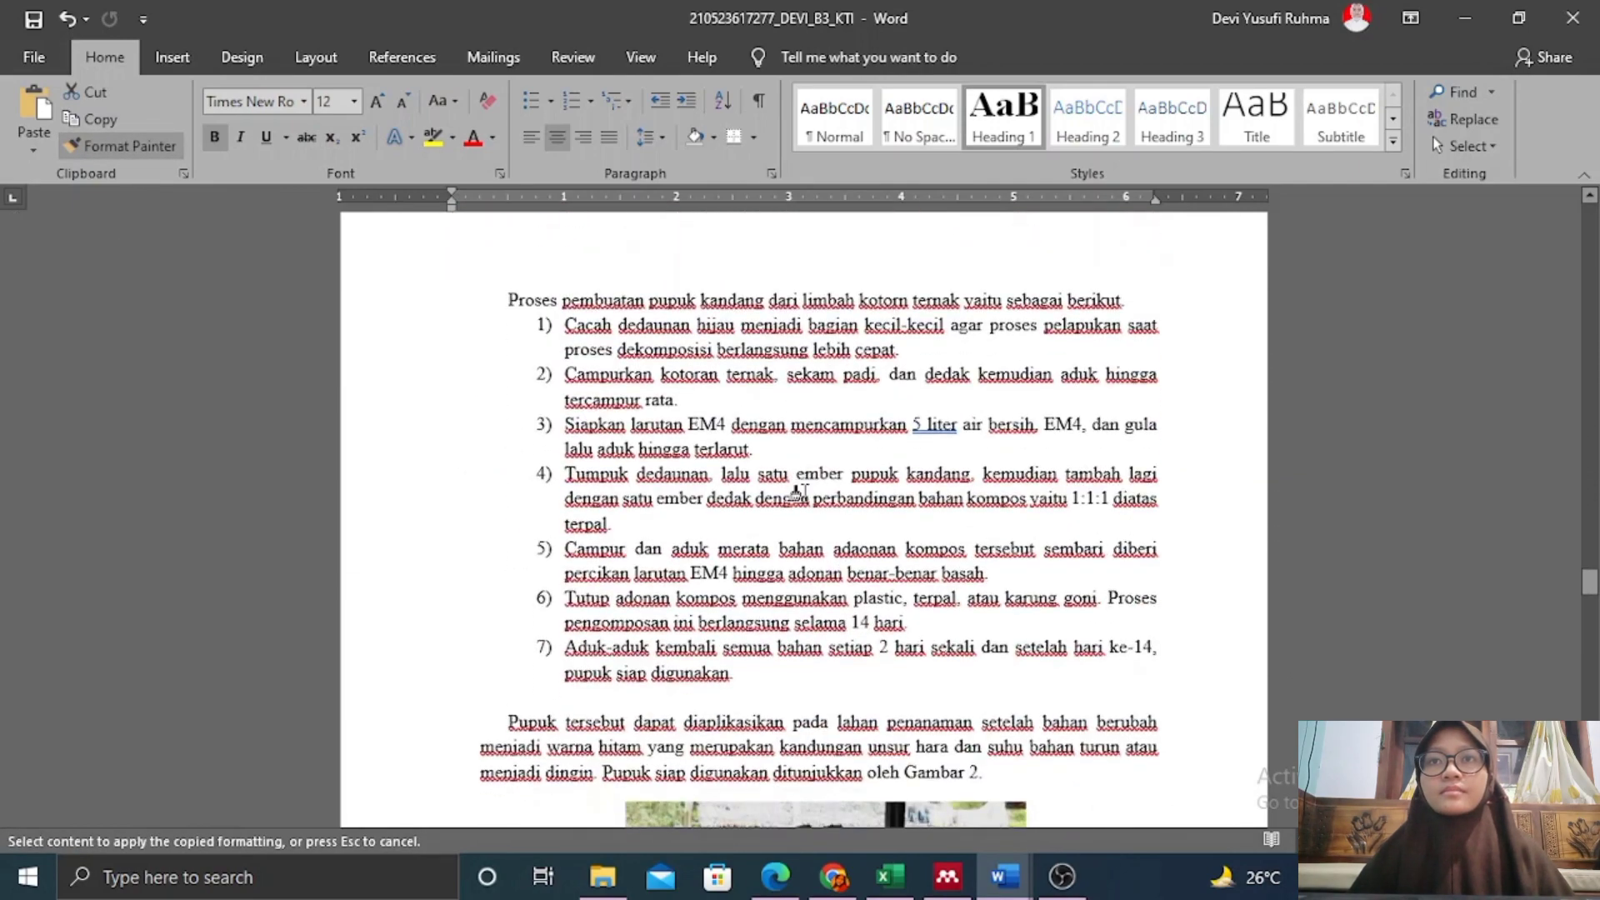
{"action": "scroll", "coordinate": [807, 500], "scroll_direction": "down", "scroll_amount": 10}
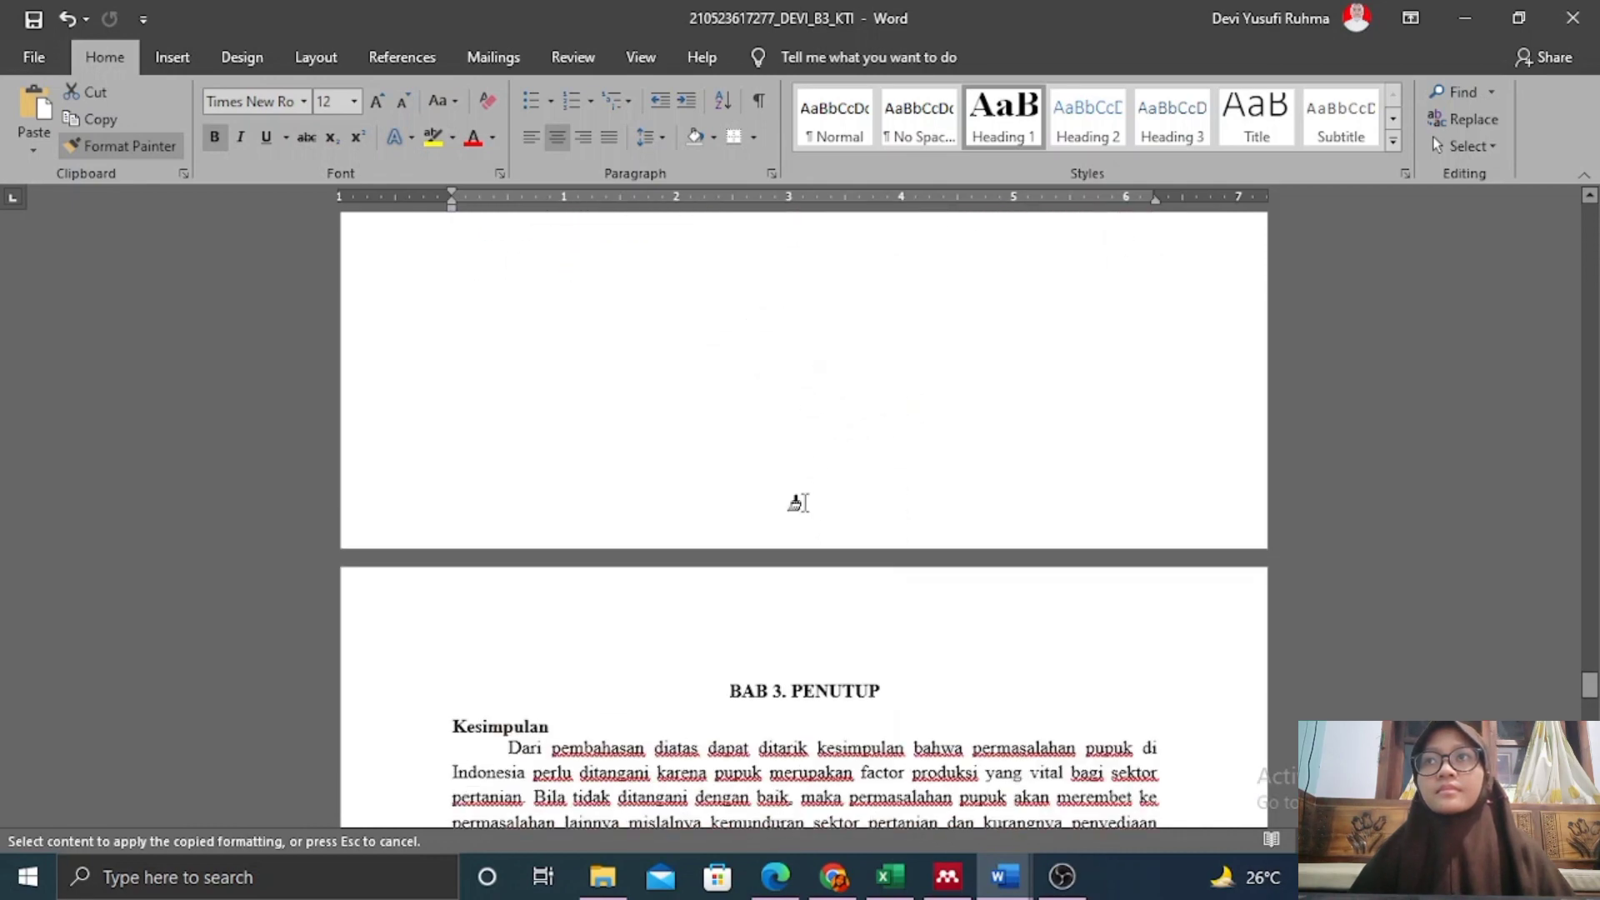
{"action": "left_click_drag", "start_coordinate": [892, 319], "coordinate": [739, 315]}
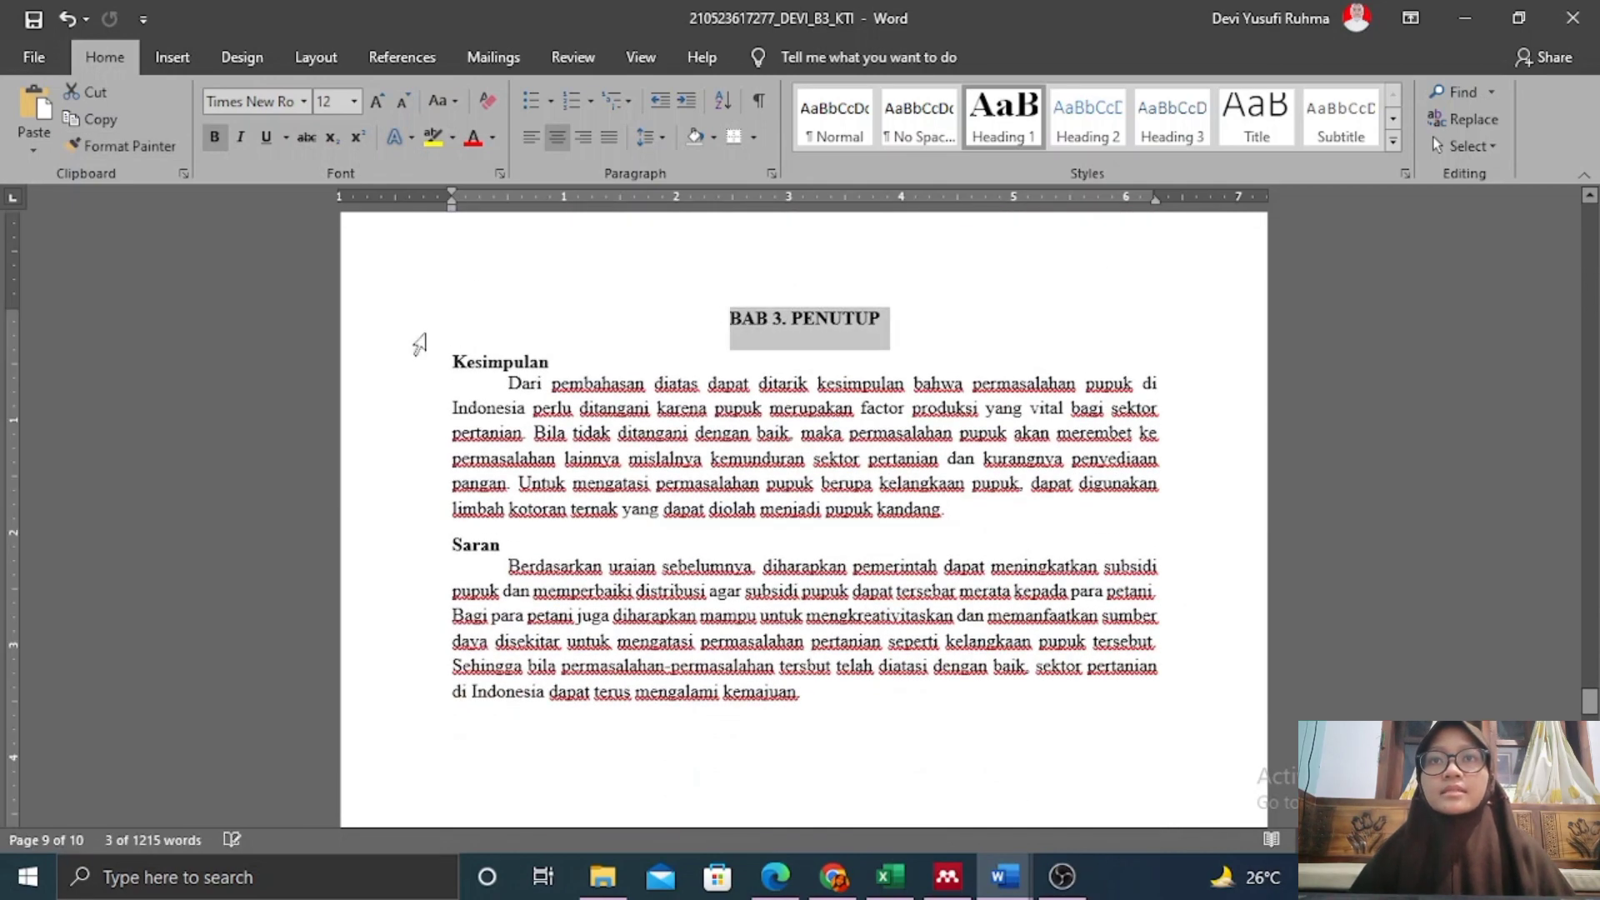
Copy the BAB 3. PENUTUP heading's formatting onto the DAFTAR PUSTAKA title with Format Painter.
{"action": "left_click", "coordinate": [125, 146]}
{"action": "scroll", "coordinate": [825, 460], "scroll_direction": "down", "scroll_amount": 7}
{"action": "scroll", "coordinate": [825, 460], "scroll_direction": "down", "scroll_amount": 5}
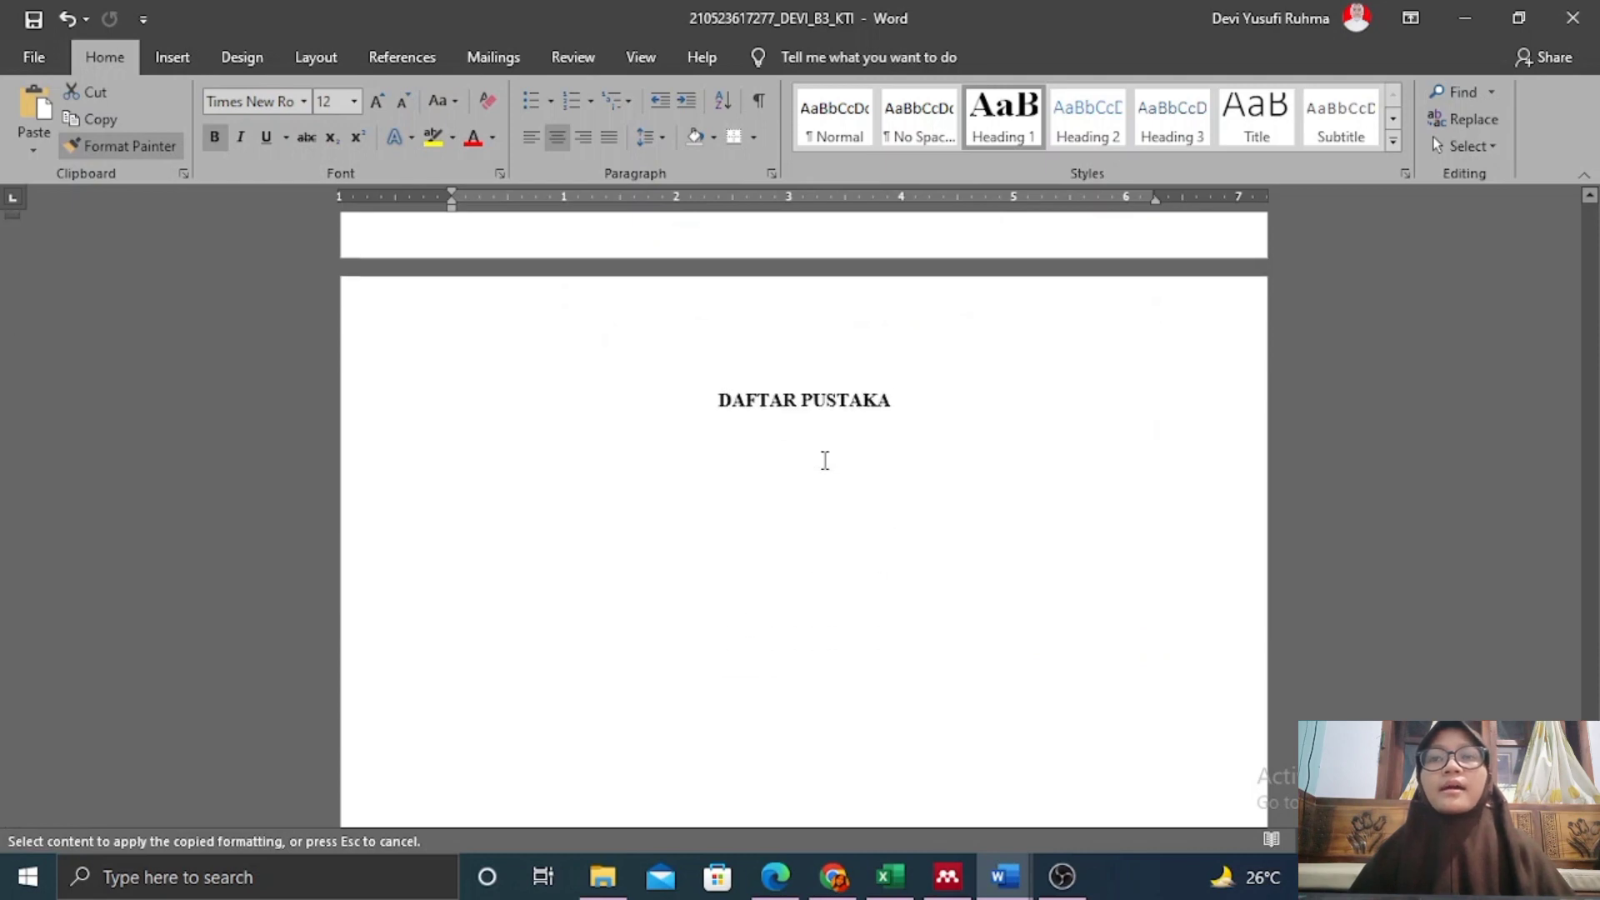
{"action": "left_click_drag", "start_coordinate": [894, 354], "coordinate": [717, 357]}
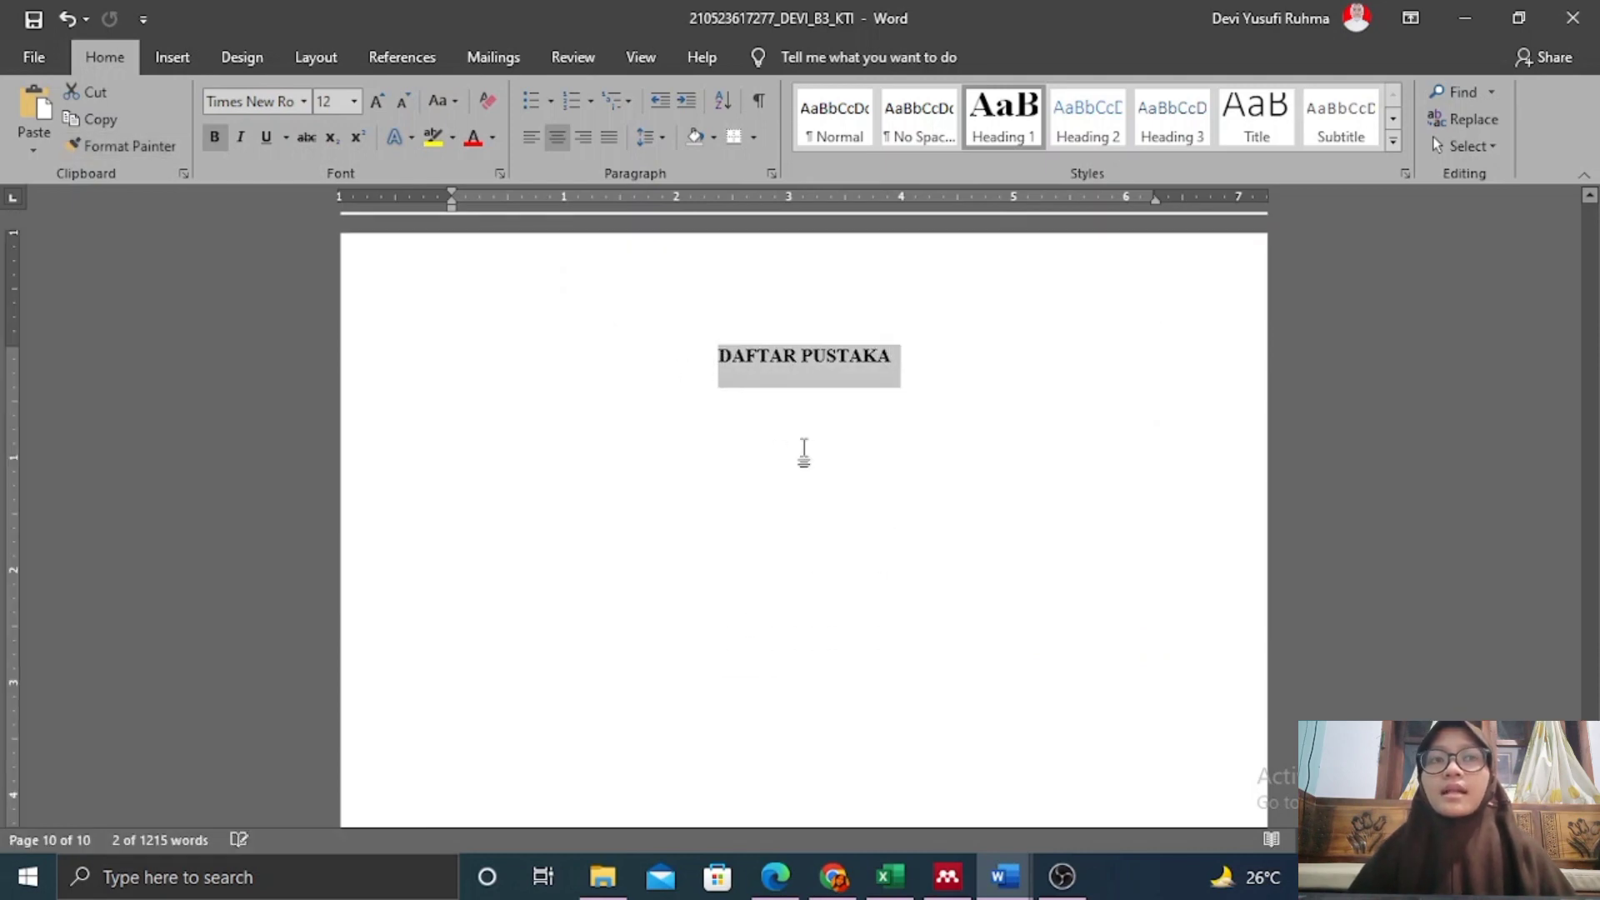
{"action": "scroll", "coordinate": [804, 448], "scroll_direction": "up", "scroll_amount": 3}
{"action": "left_click", "coordinate": [769, 527]}
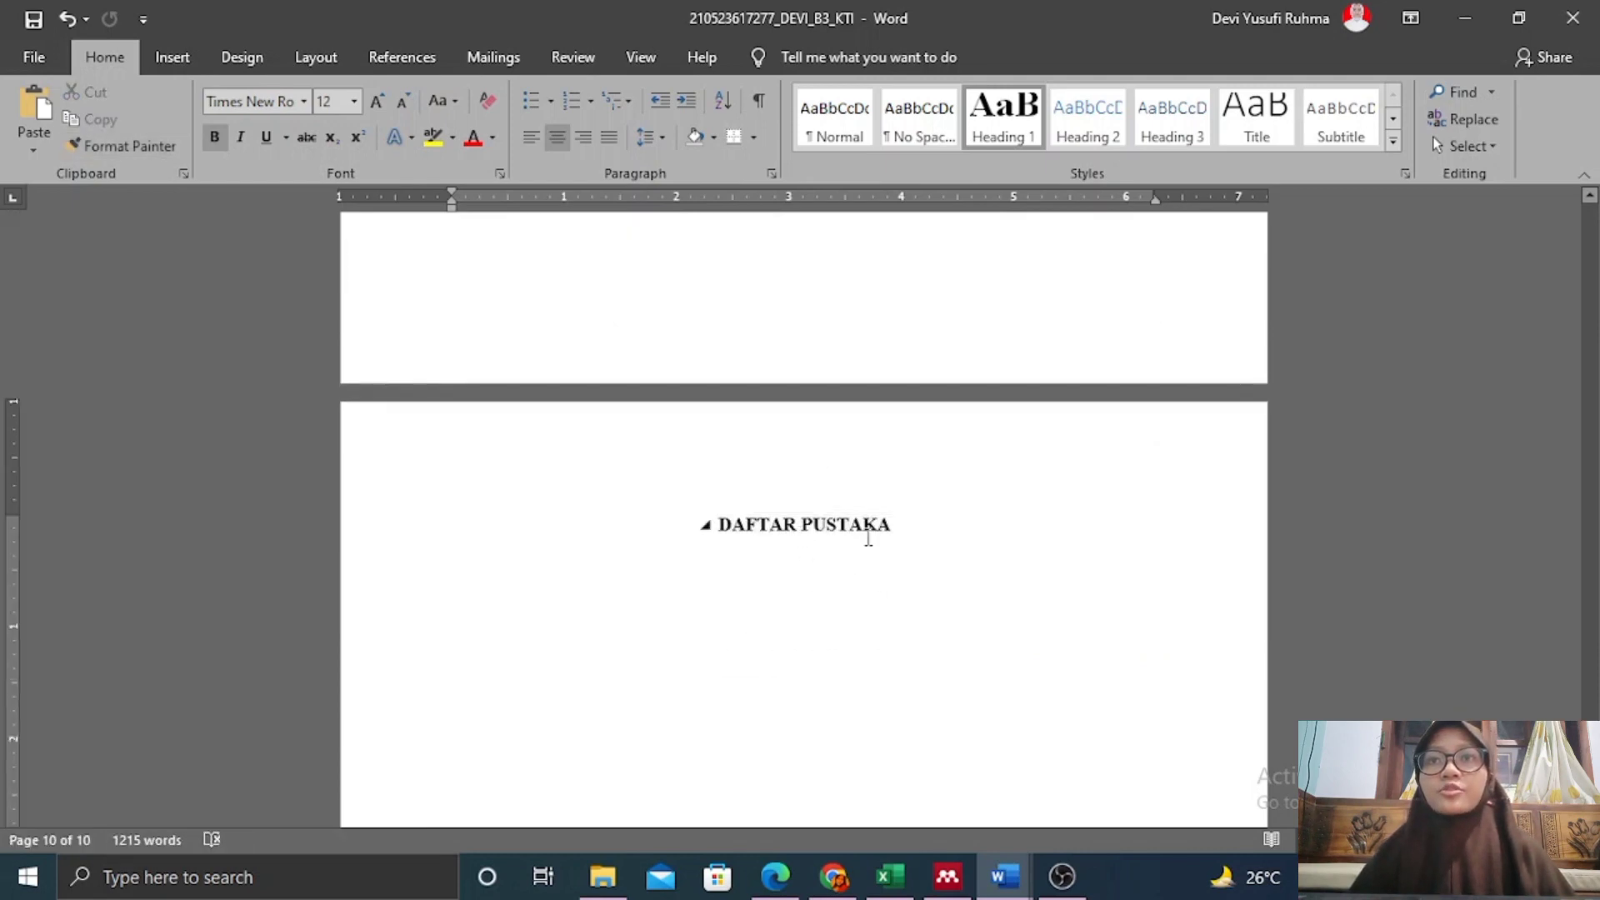
Review the main titles from DAFTAR PUSTAKA back to BAB 1. PENDAHULUAN and its Latar Belakang subheading.
{"action": "scroll", "coordinate": [864, 539], "scroll_direction": "down", "scroll_amount": 5}
{"action": "scroll", "coordinate": [864, 539], "scroll_direction": "up", "scroll_amount": 3}
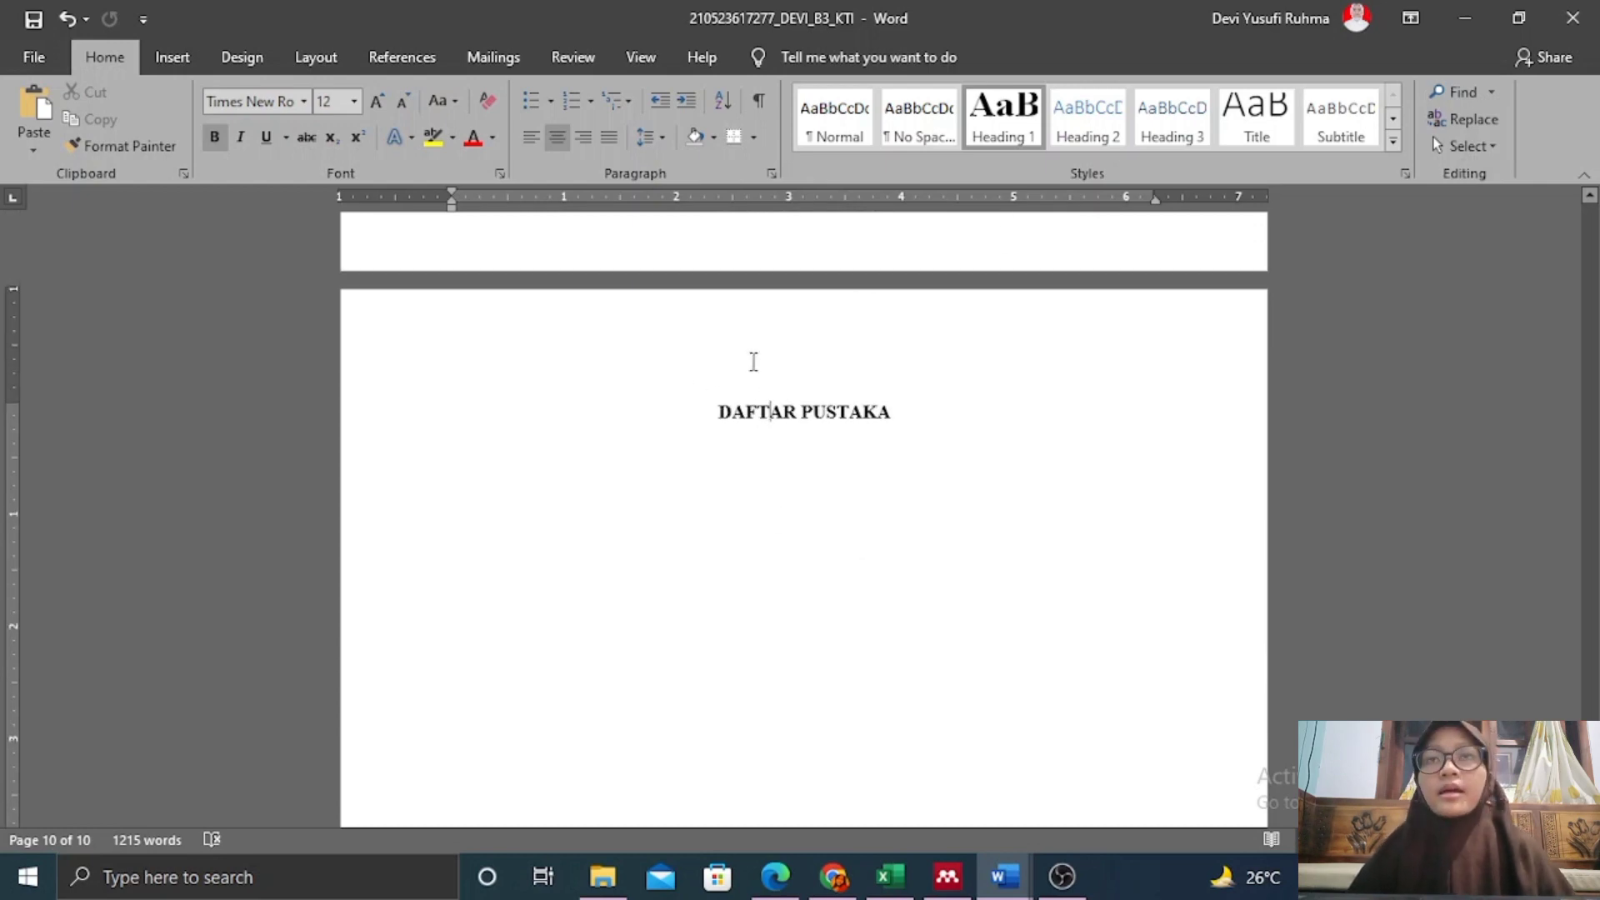
{"action": "scroll", "coordinate": [807, 536], "scroll_direction": "down", "scroll_amount": 3}
{"action": "scroll", "coordinate": [805, 541], "scroll_direction": "up", "scroll_amount": 6}
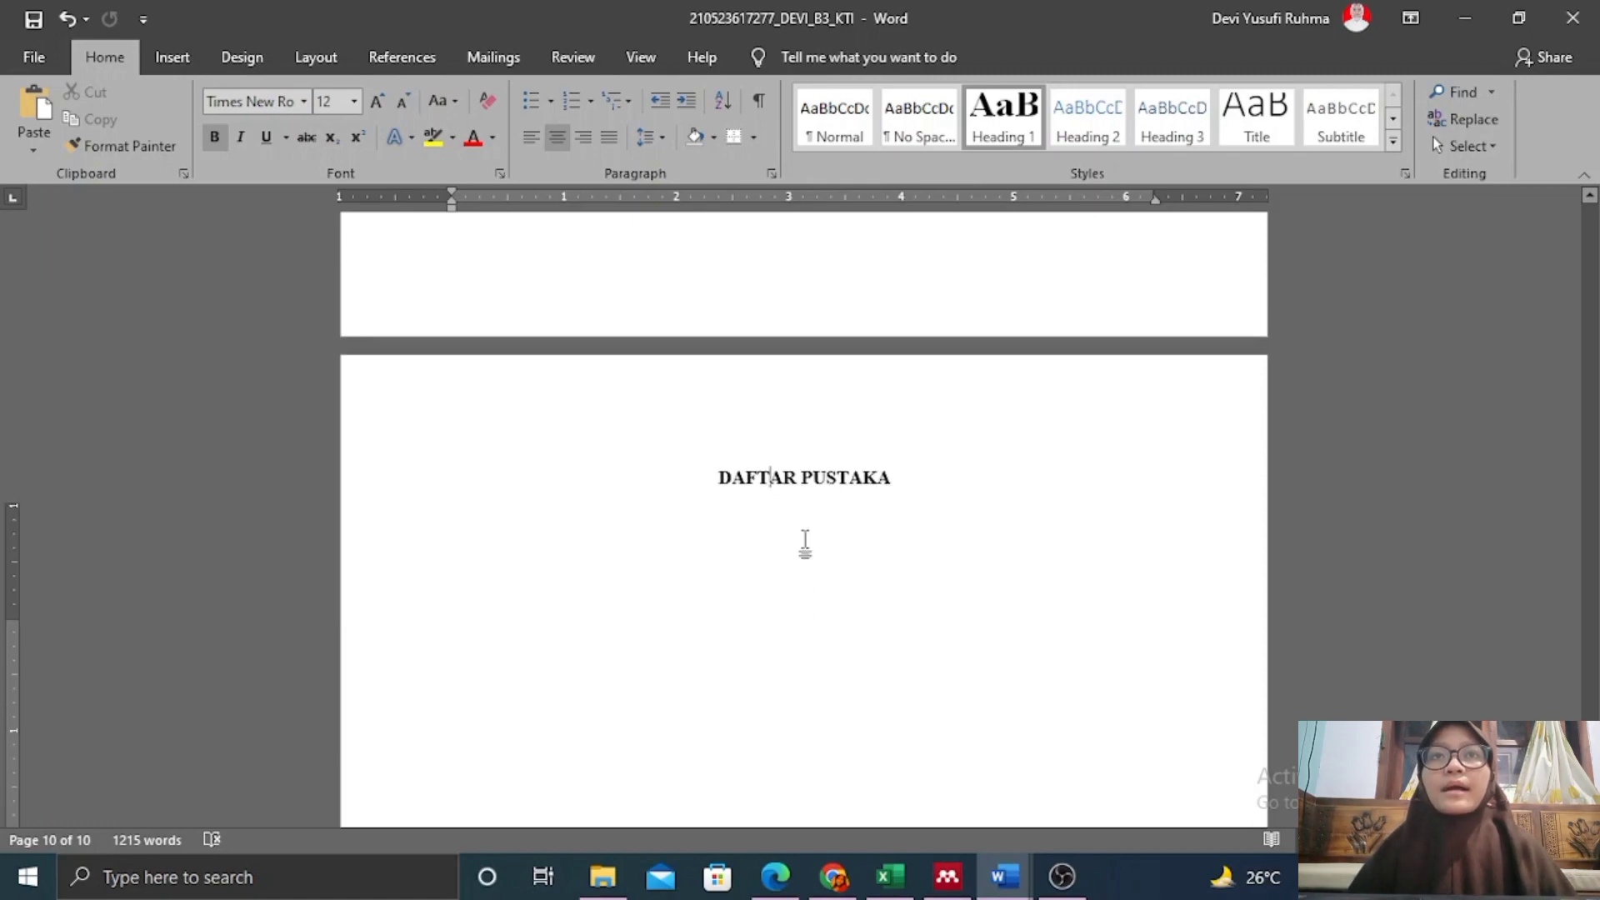
{"action": "scroll", "coordinate": [805, 542], "scroll_direction": "up", "scroll_amount": 20}
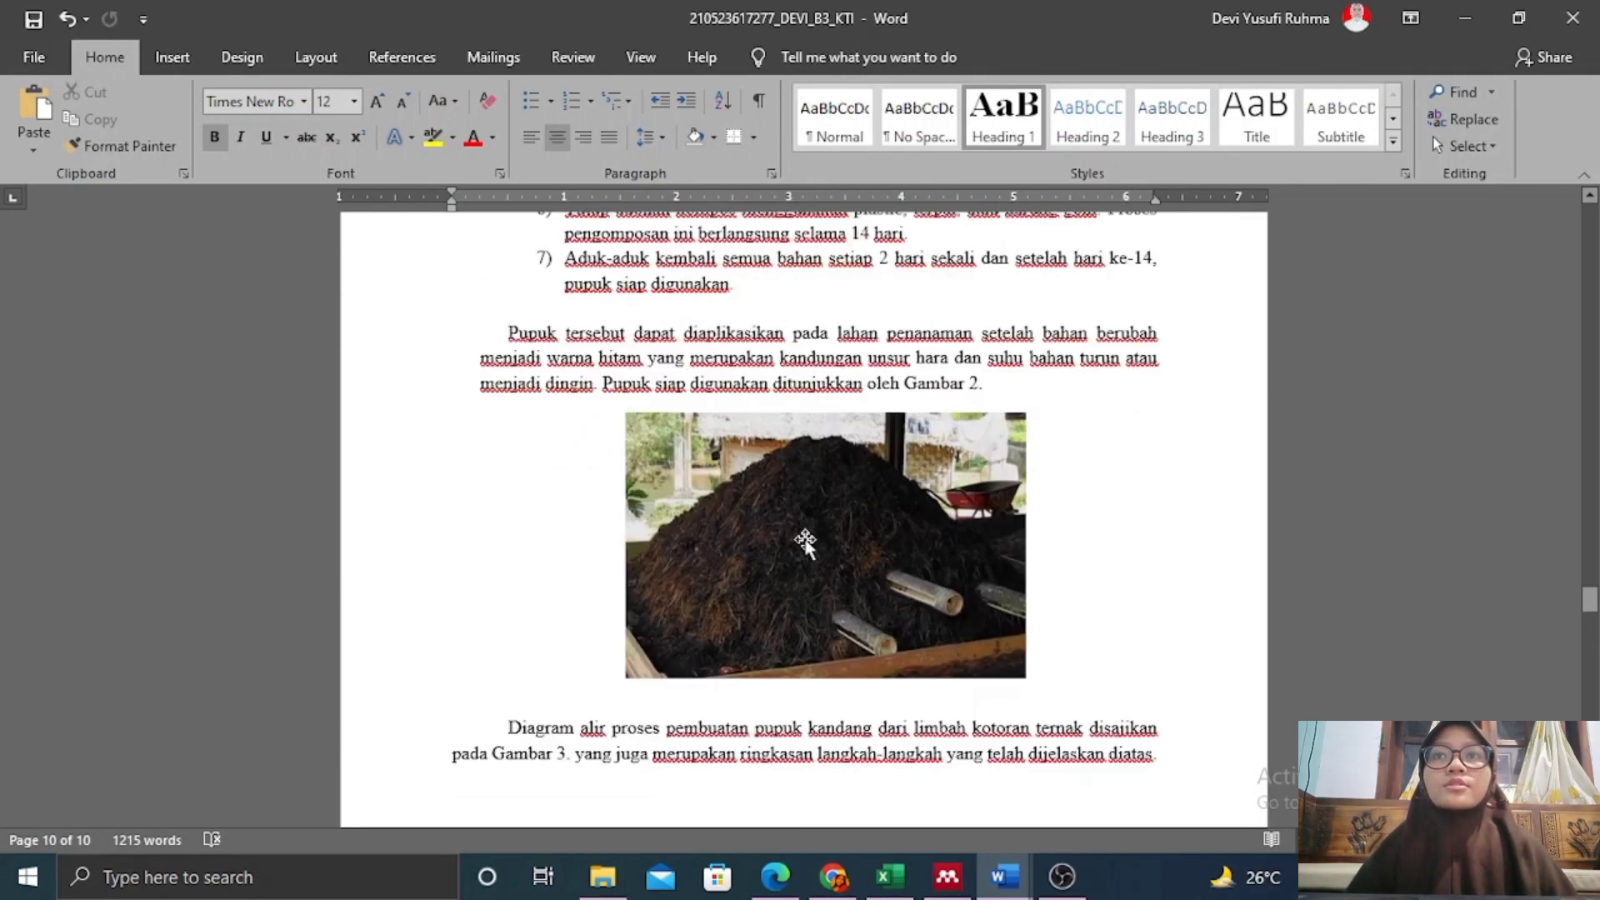
{"action": "scroll", "coordinate": [807, 538], "scroll_direction": "up", "scroll_amount": 20}
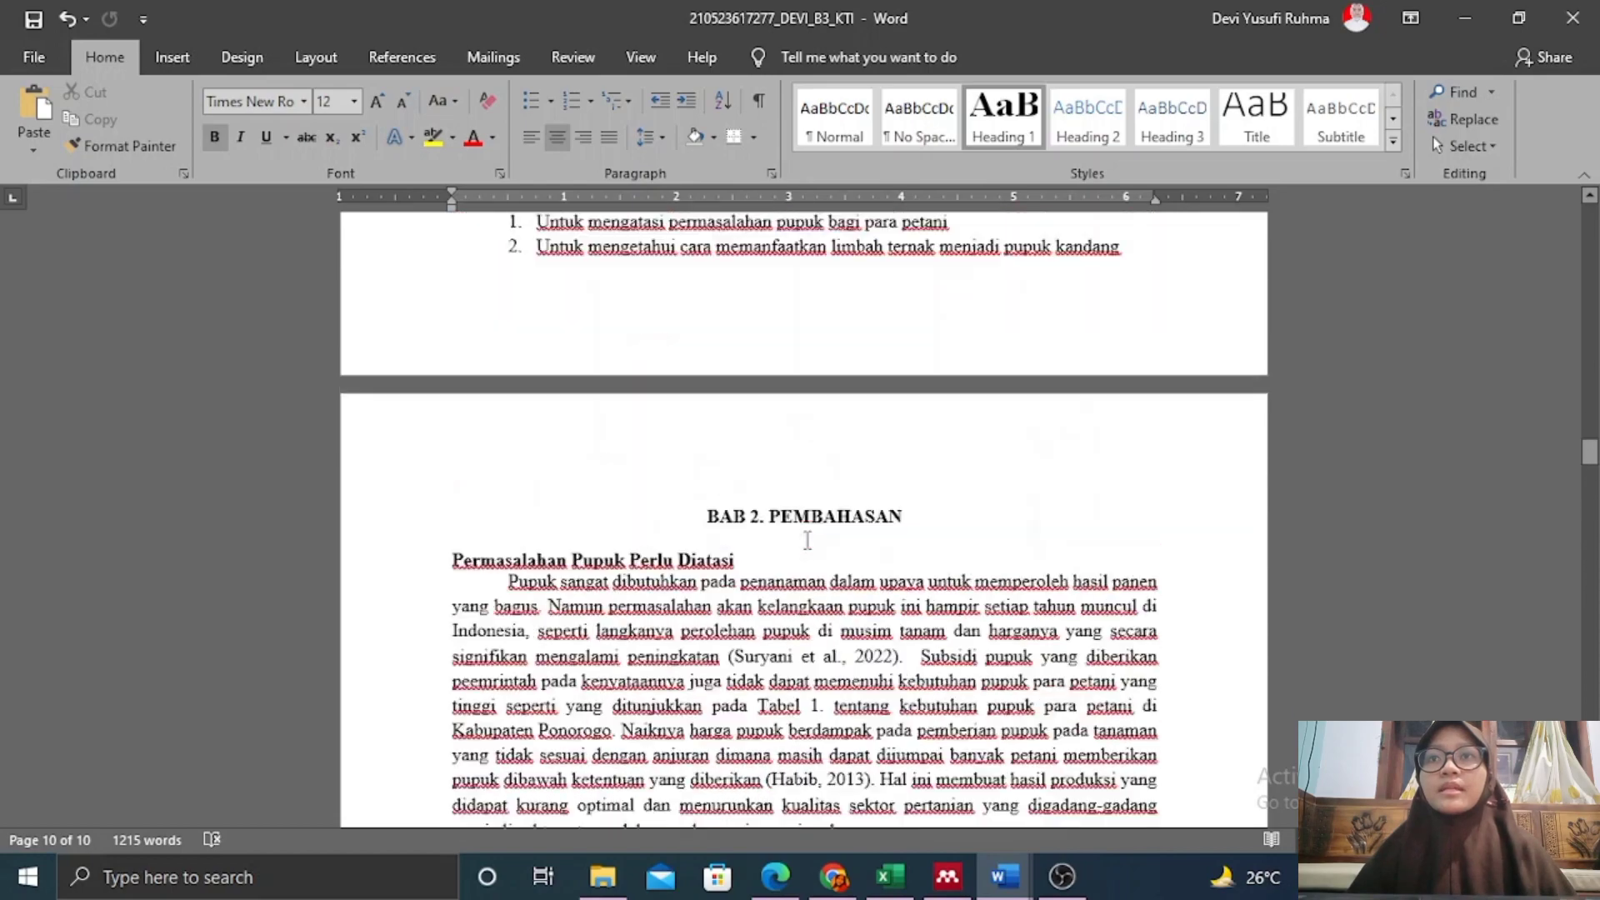
{"action": "scroll", "coordinate": [806, 542], "scroll_direction": "up", "scroll_amount": 15}
{"action": "scroll", "coordinate": [805, 542], "scroll_direction": "down", "scroll_amount": 8}
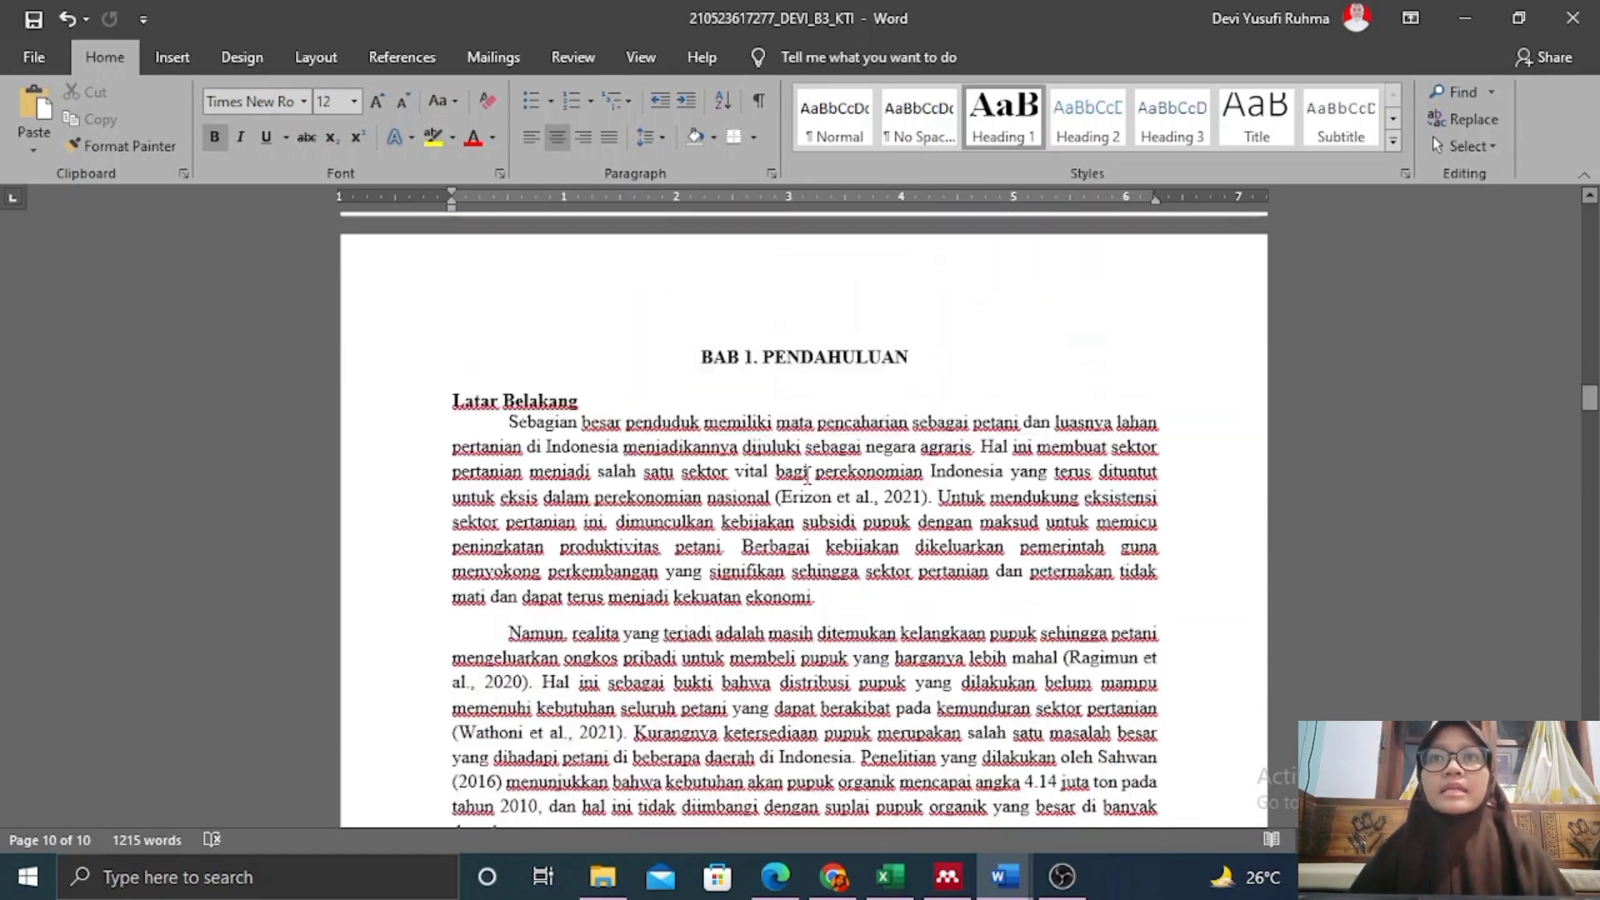
{"action": "scroll", "coordinate": [588, 392], "scroll_direction": "up", "scroll_amount": 1}
{"action": "scroll", "coordinate": [546, 354], "scroll_direction": "up", "scroll_amount": 2}
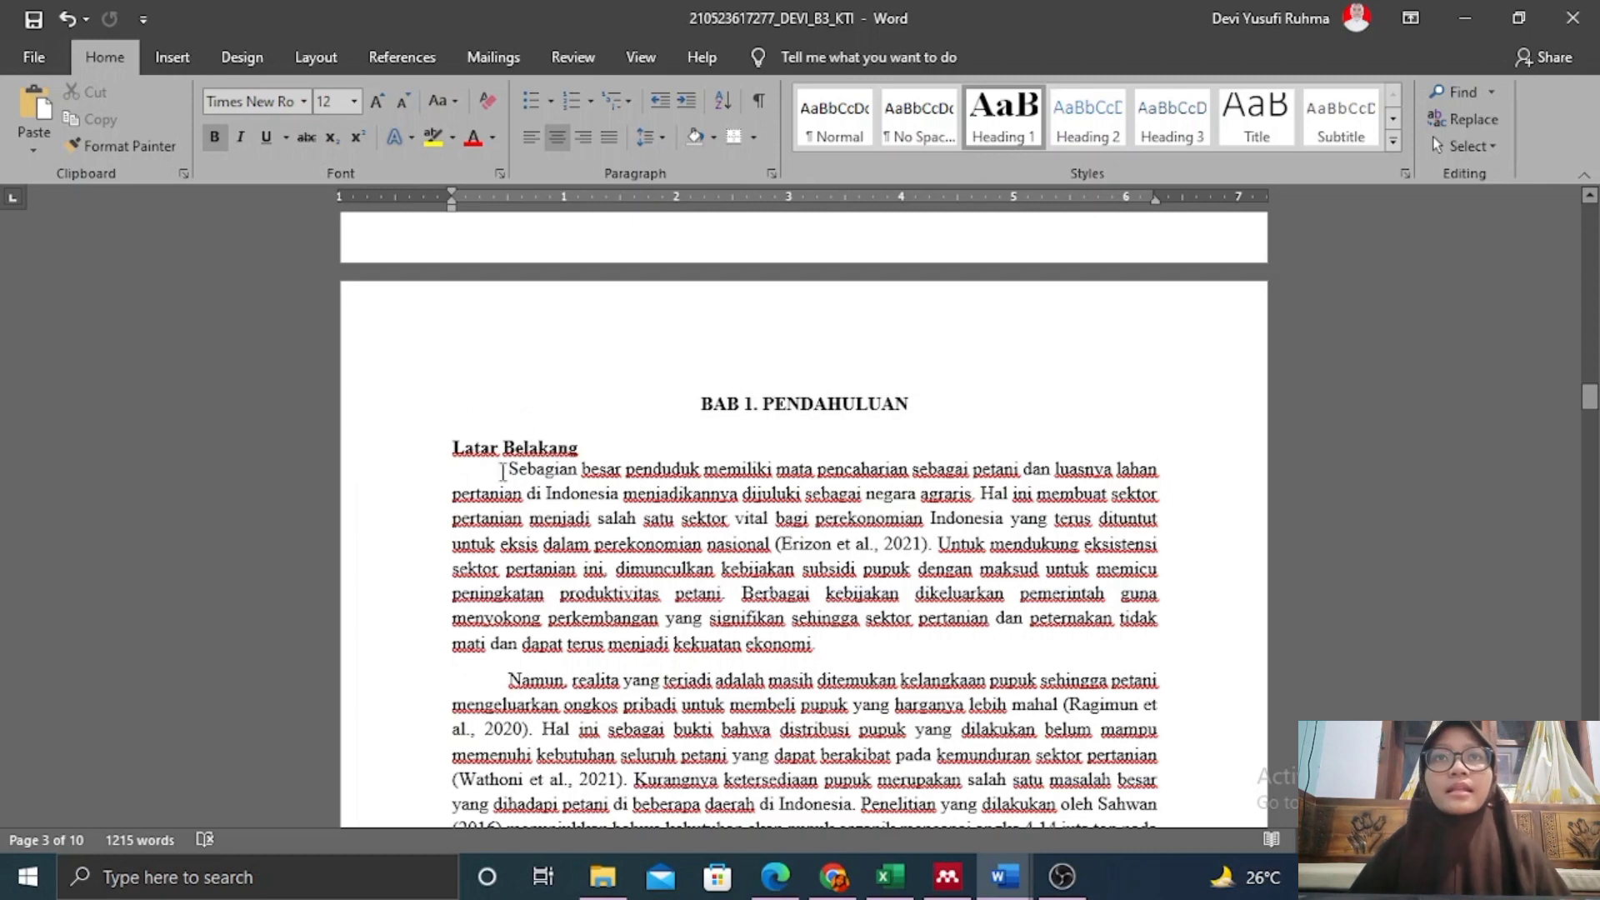
{"action": "scroll", "coordinate": [508, 490], "scroll_direction": "up", "scroll_amount": 1}
{"action": "left_click", "coordinate": [505, 502]}
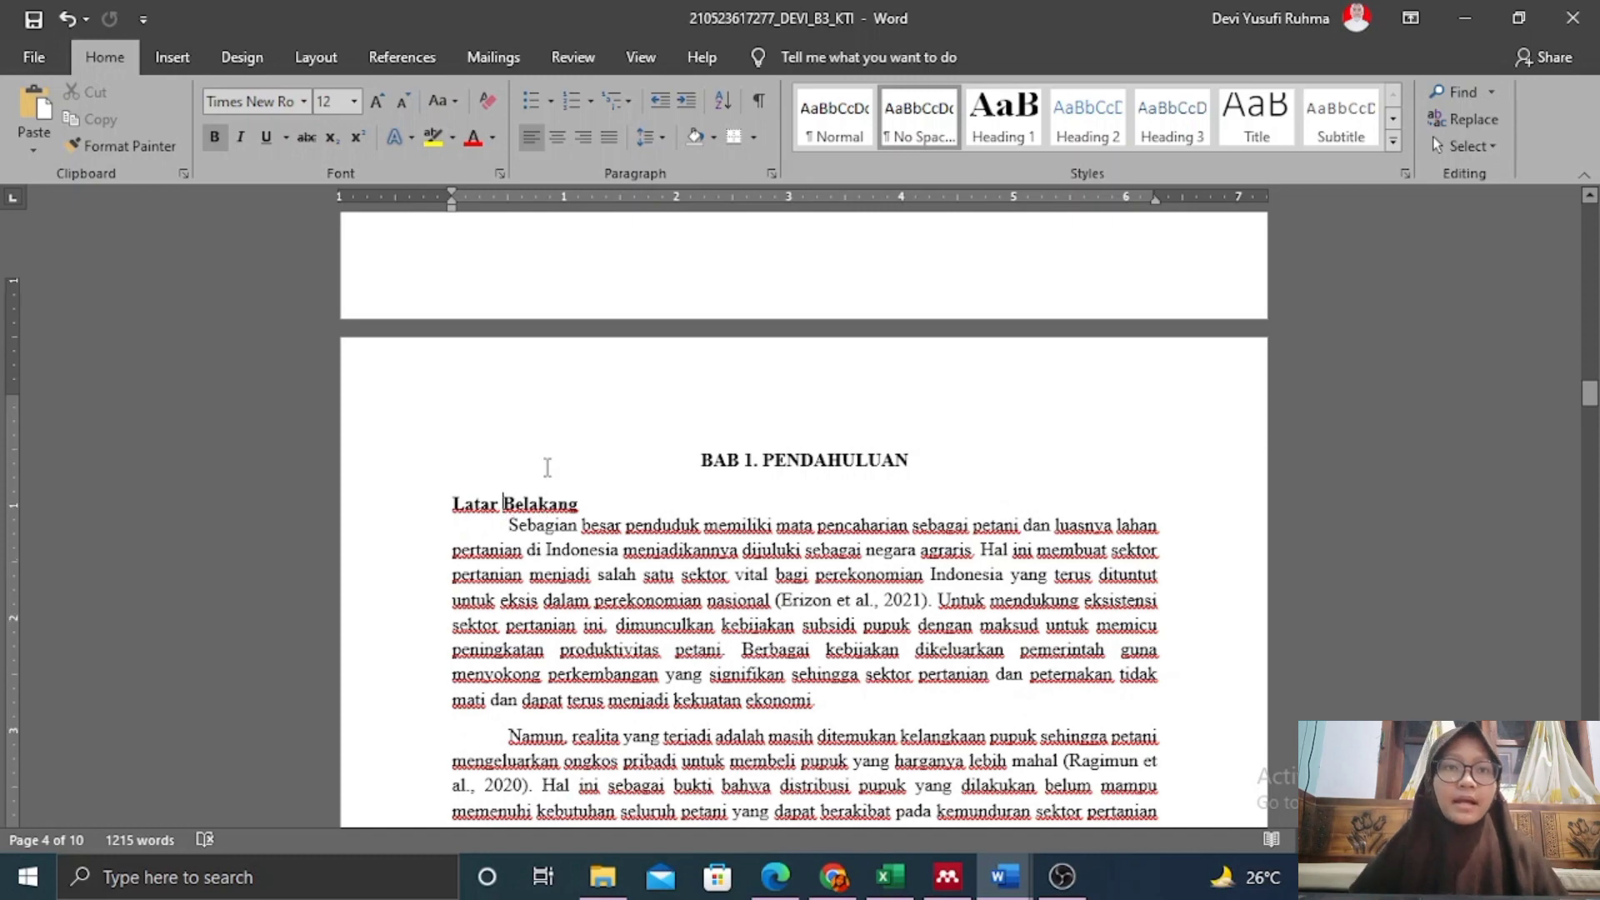
{"action": "scroll", "coordinate": [566, 467], "scroll_direction": "down", "scroll_amount": 1}
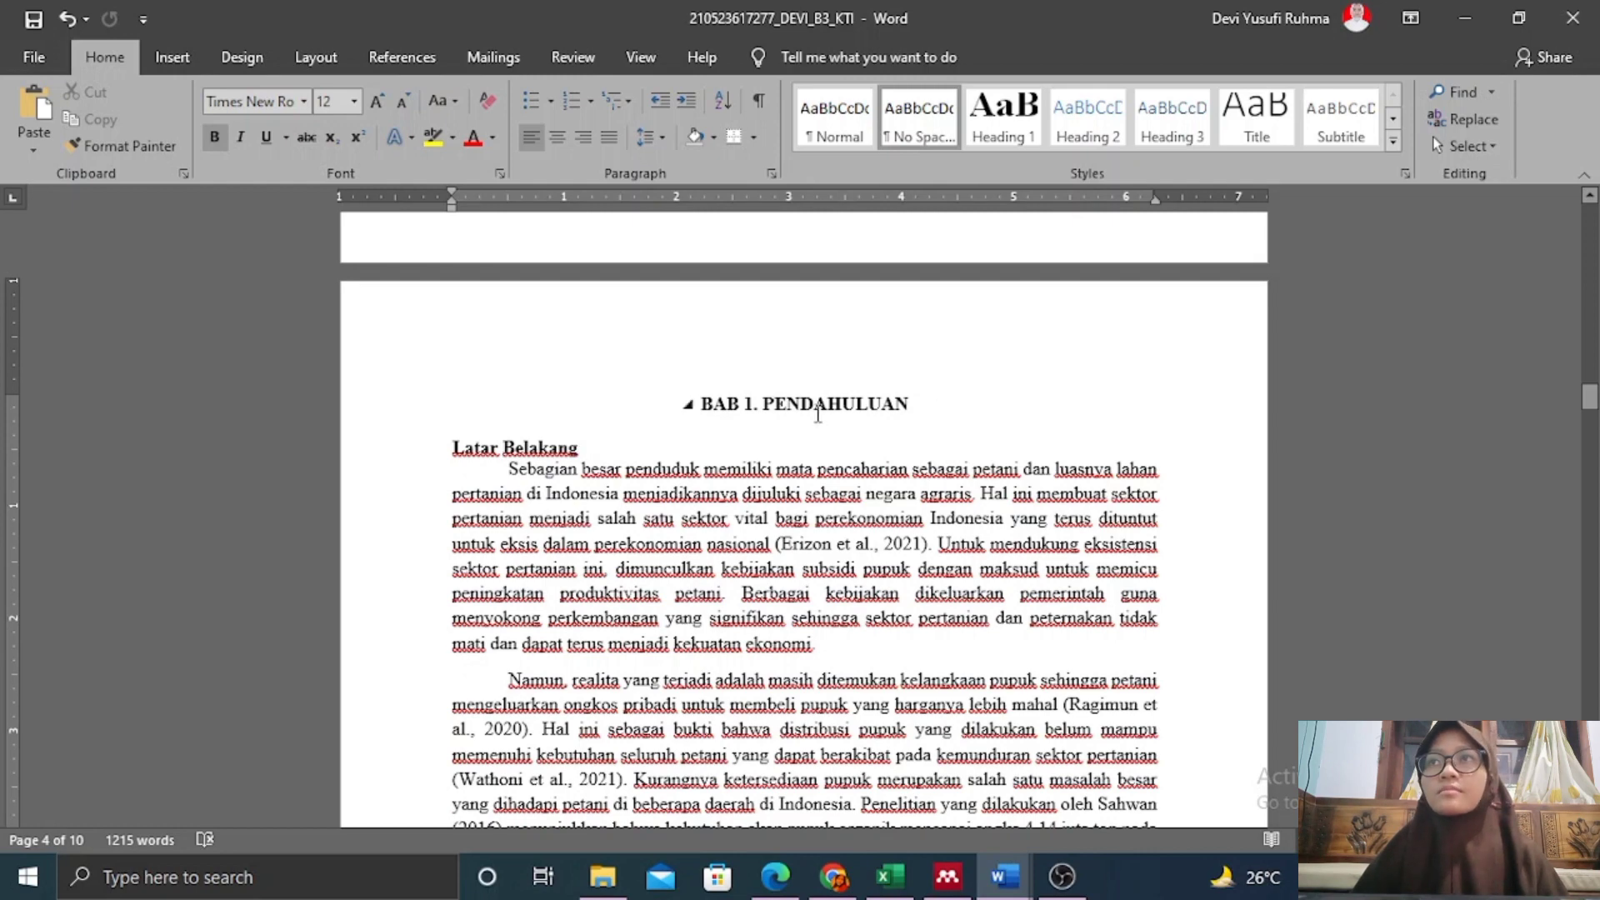
{"action": "left_click", "coordinate": [688, 403]}
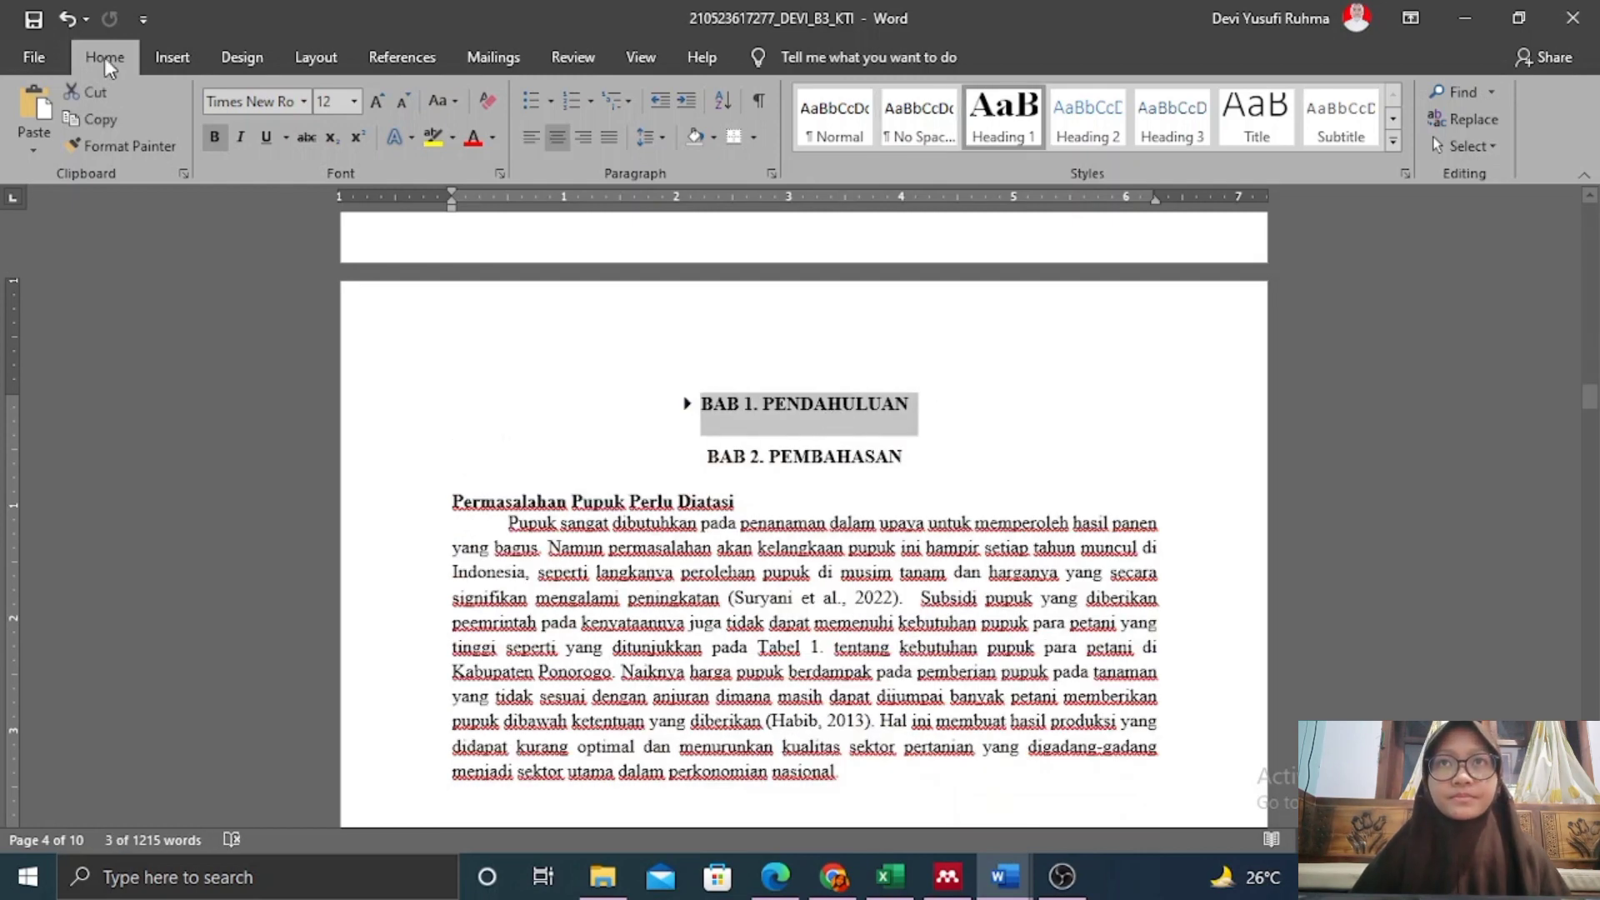
{"action": "left_click", "coordinate": [60, 18]}
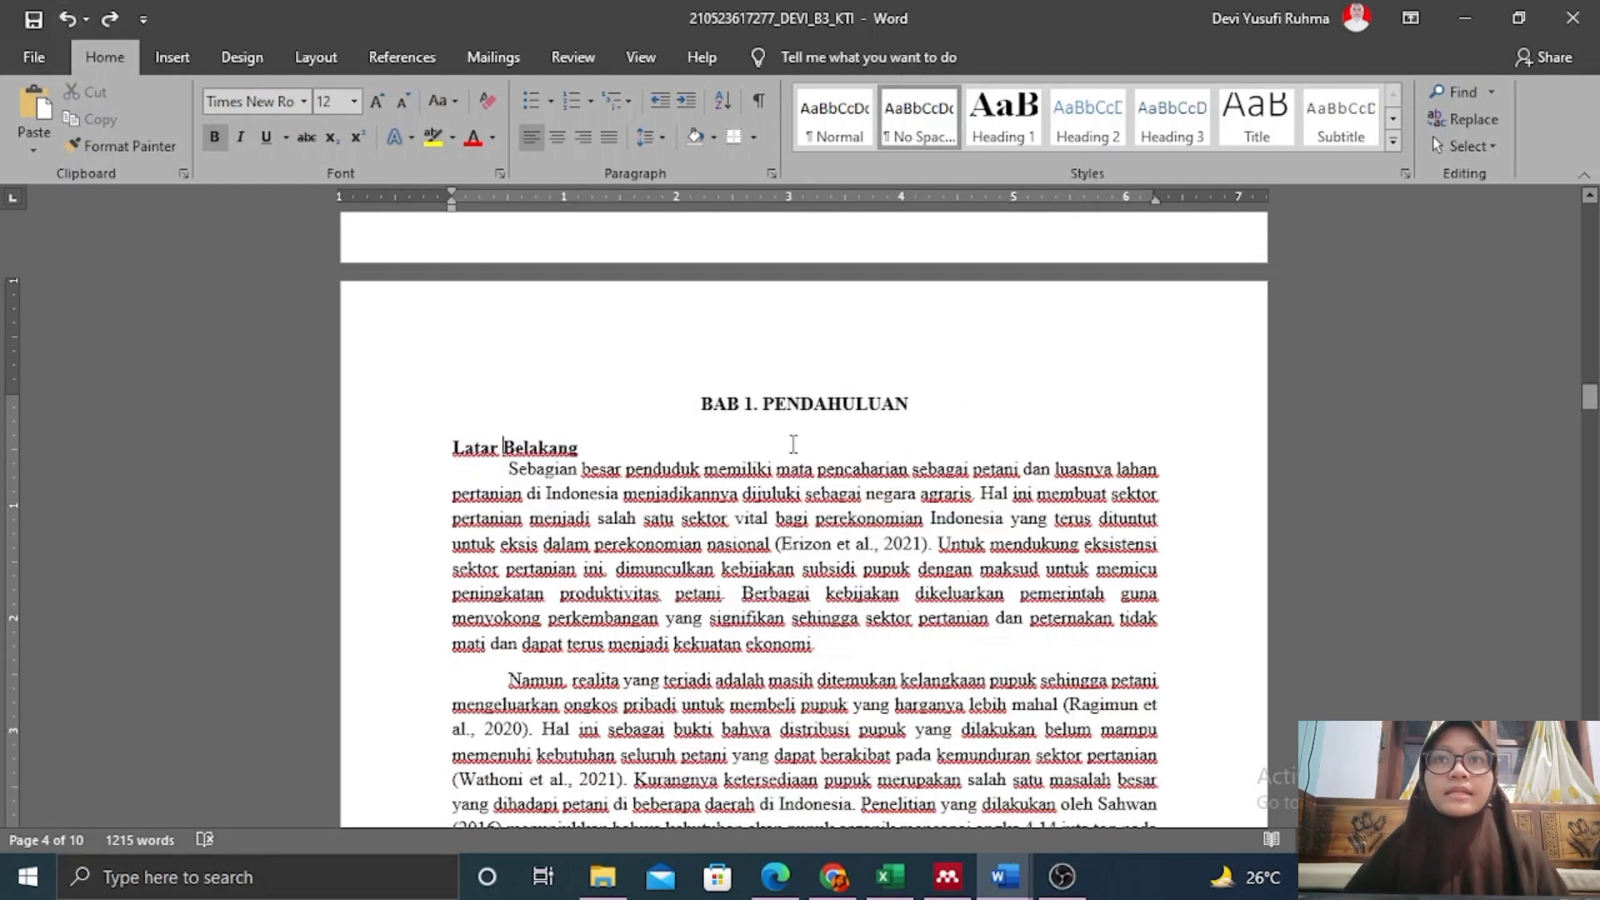
{"action": "left_click", "coordinate": [914, 402]}
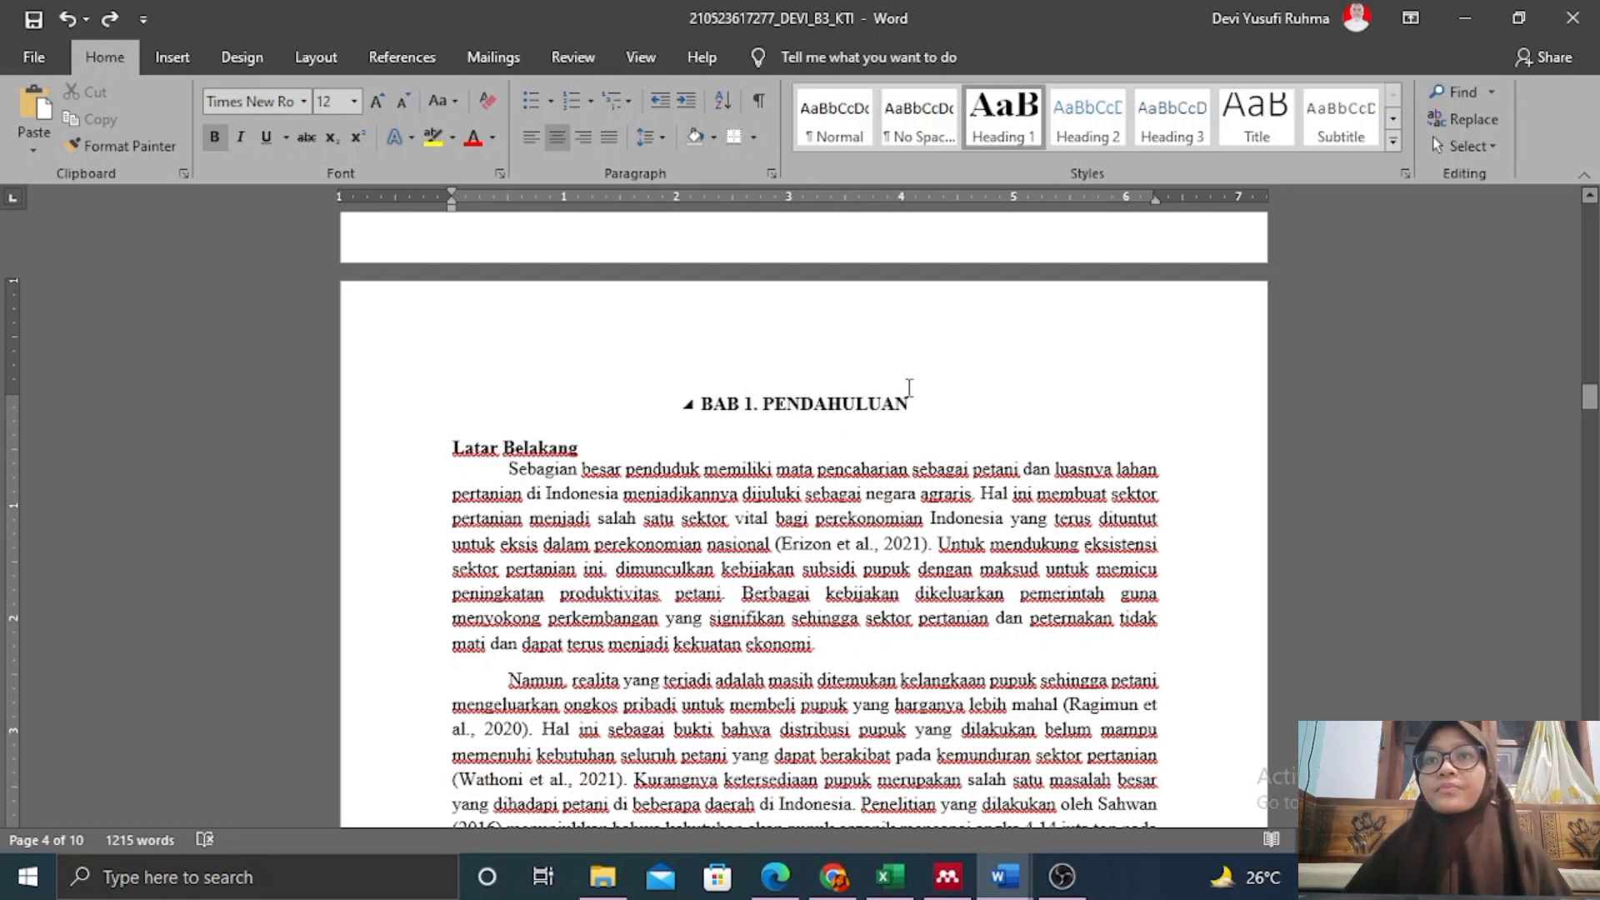
{"action": "left_click", "coordinate": [558, 447]}
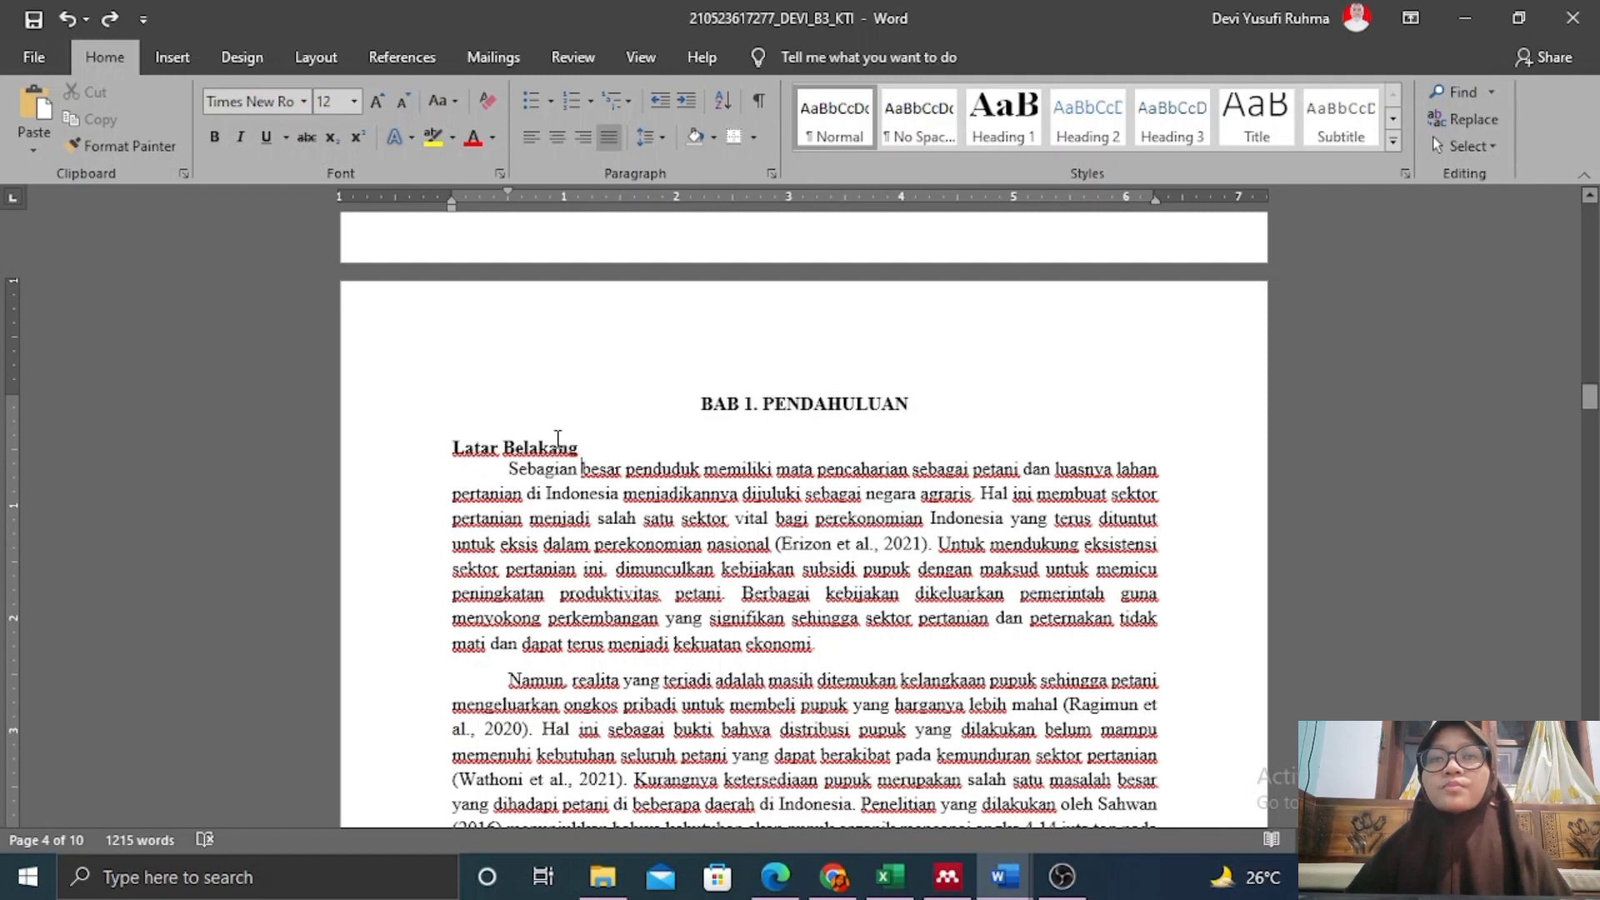
Apply the Heading 2 style to the Latar Belakang subheading and set its font to Times New Roman, size 12.
{"action": "left_click_drag", "start_coordinate": [579, 448], "coordinate": [452, 447]}
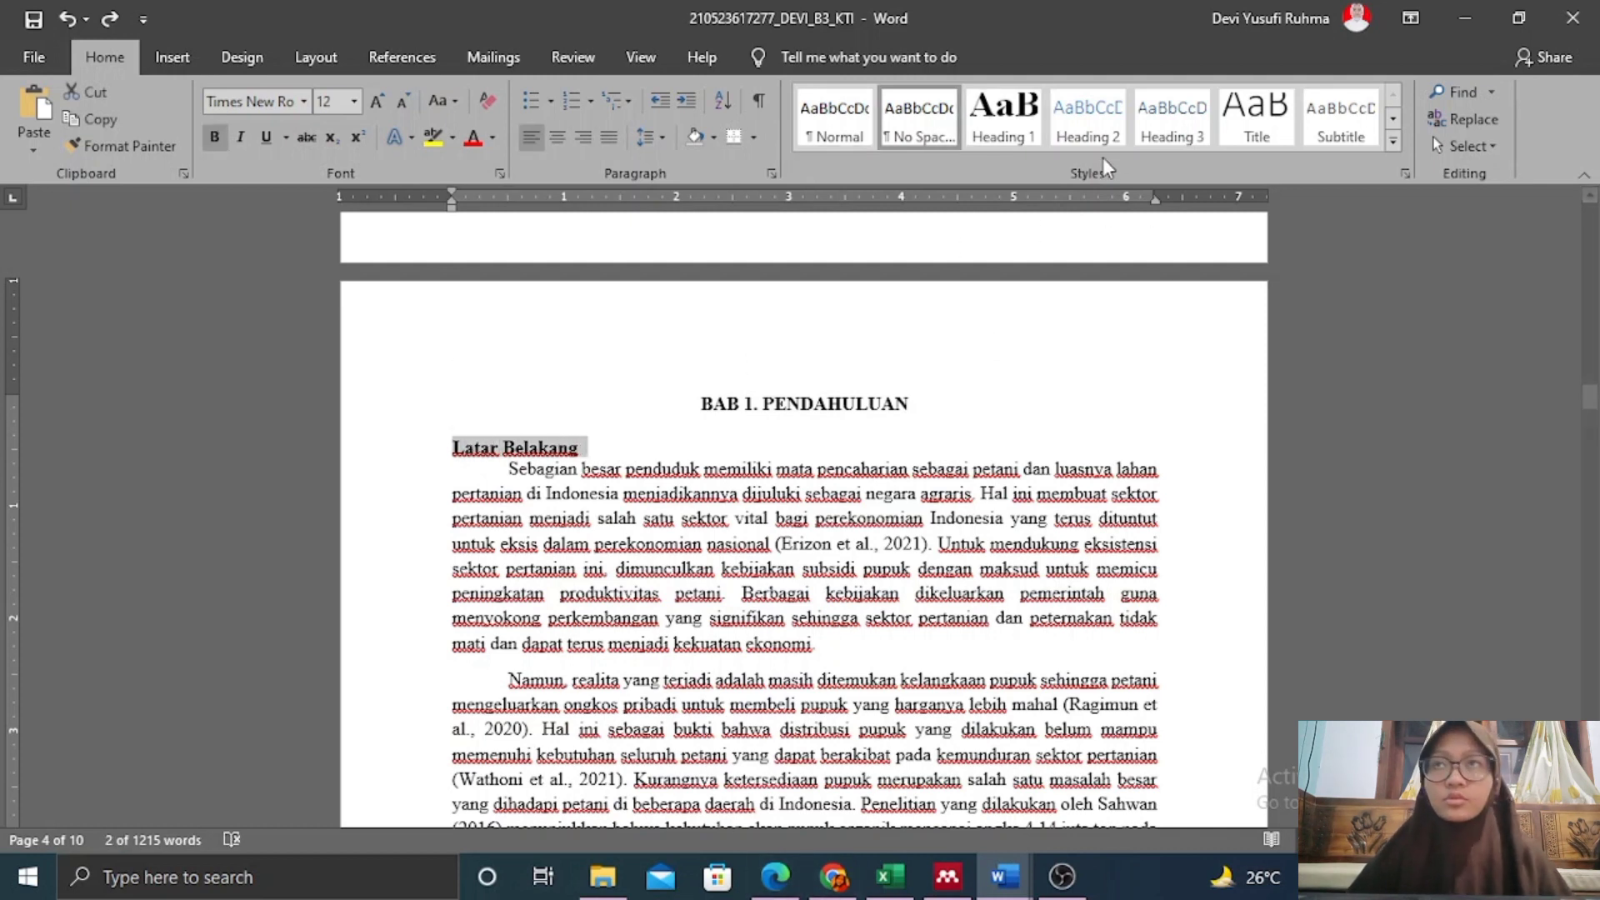
{"action": "left_click", "coordinate": [1089, 117]}
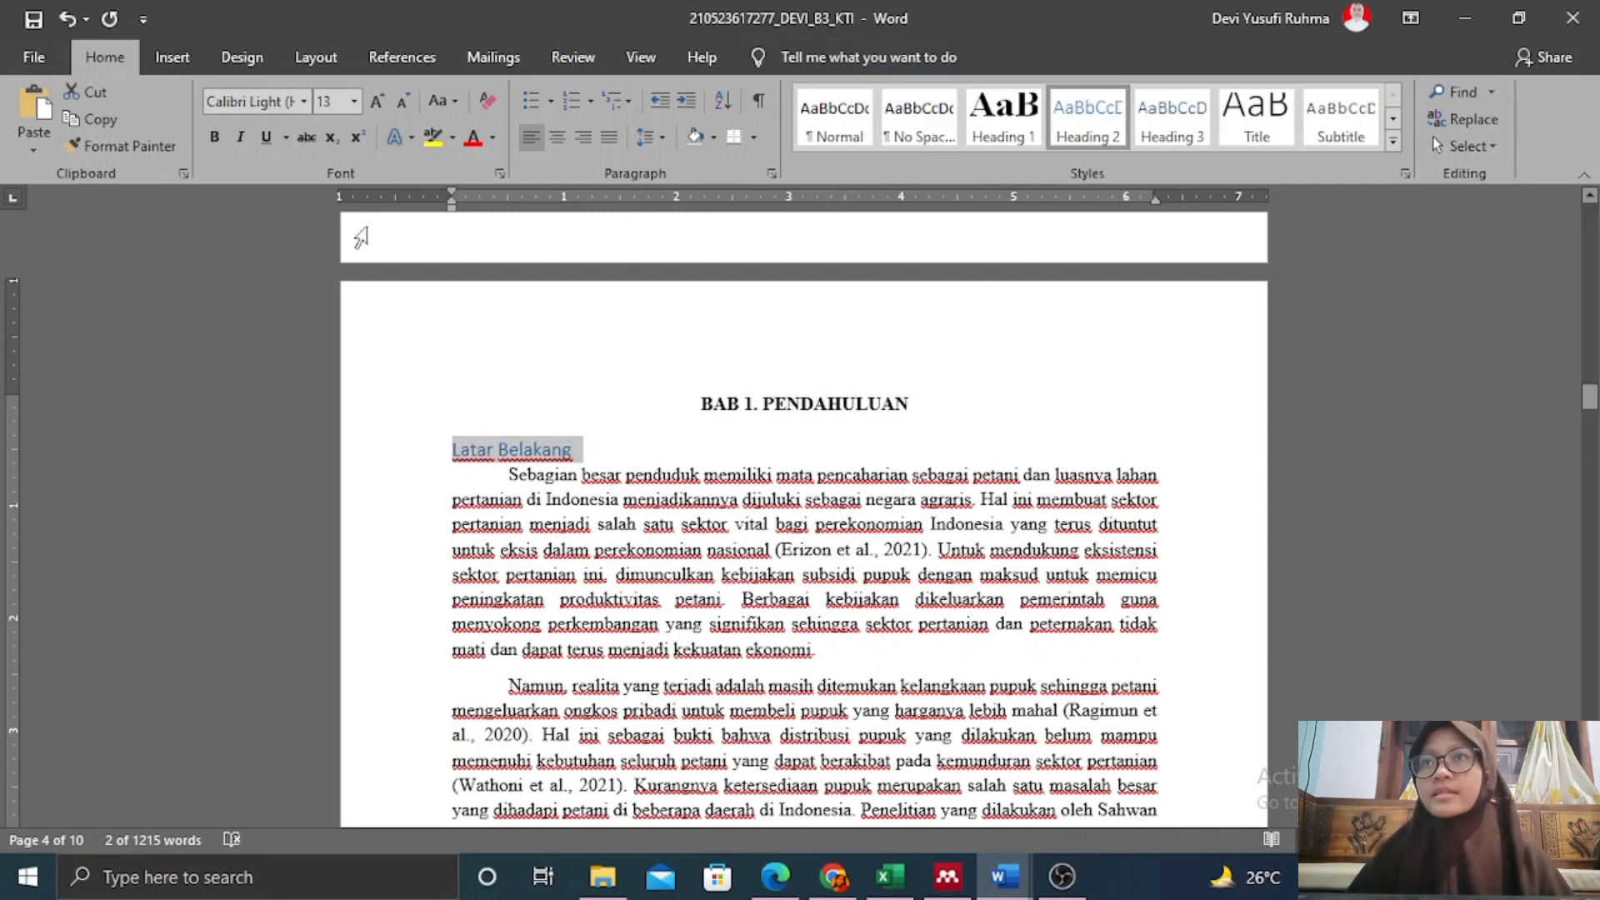
{"action": "left_click", "coordinate": [303, 96]}
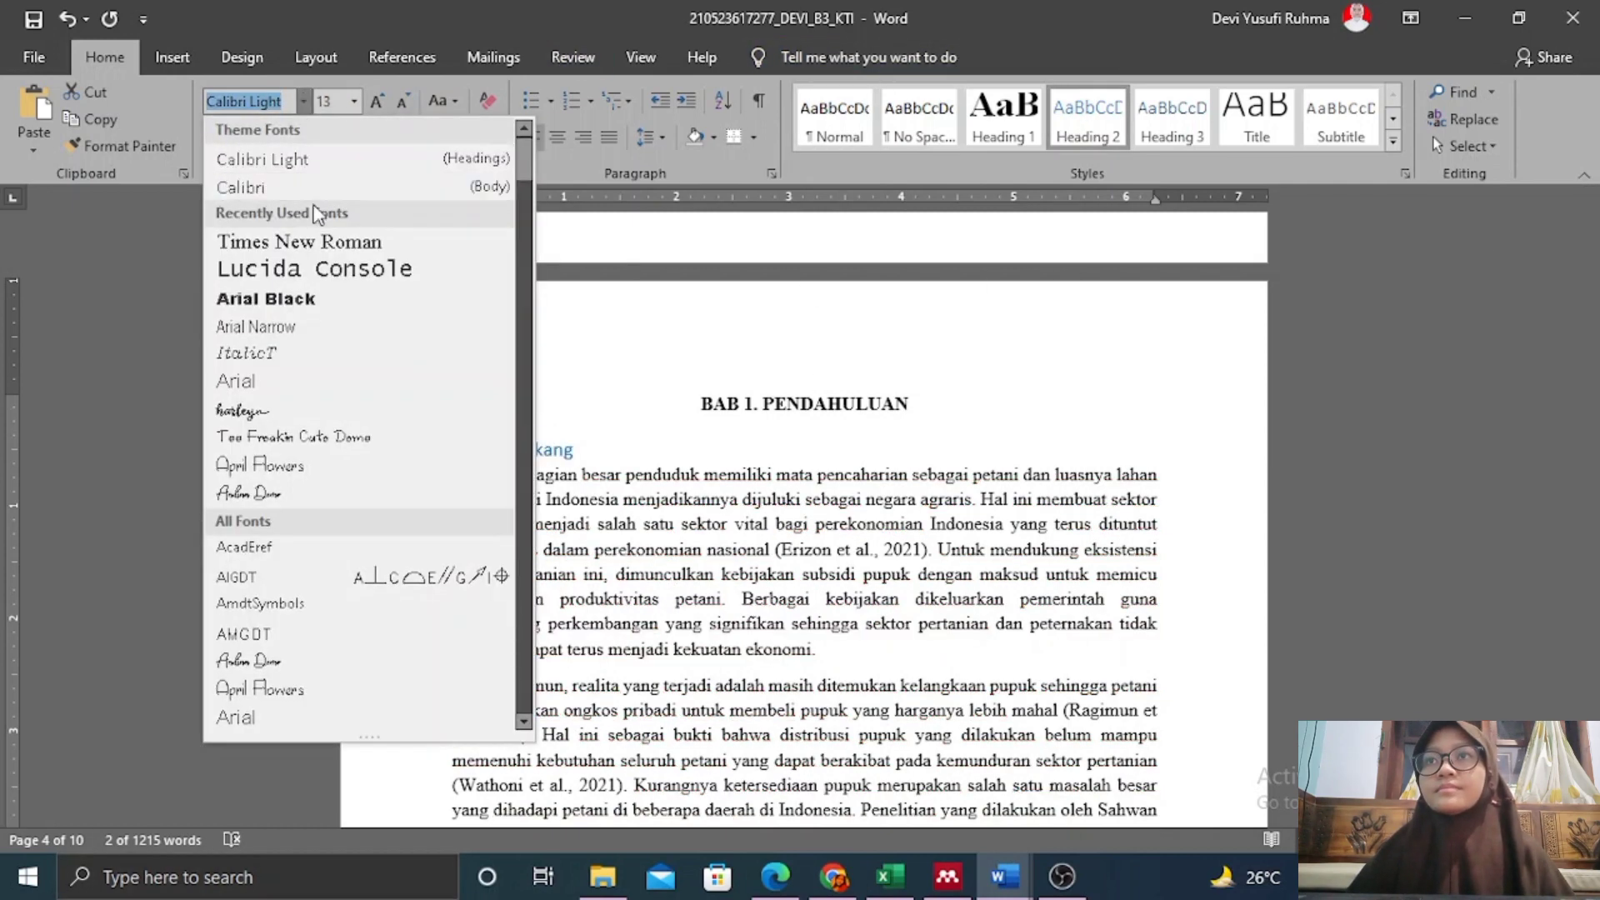
{"action": "left_click", "coordinate": [284, 242]}
{"action": "left_click", "coordinate": [354, 104]}
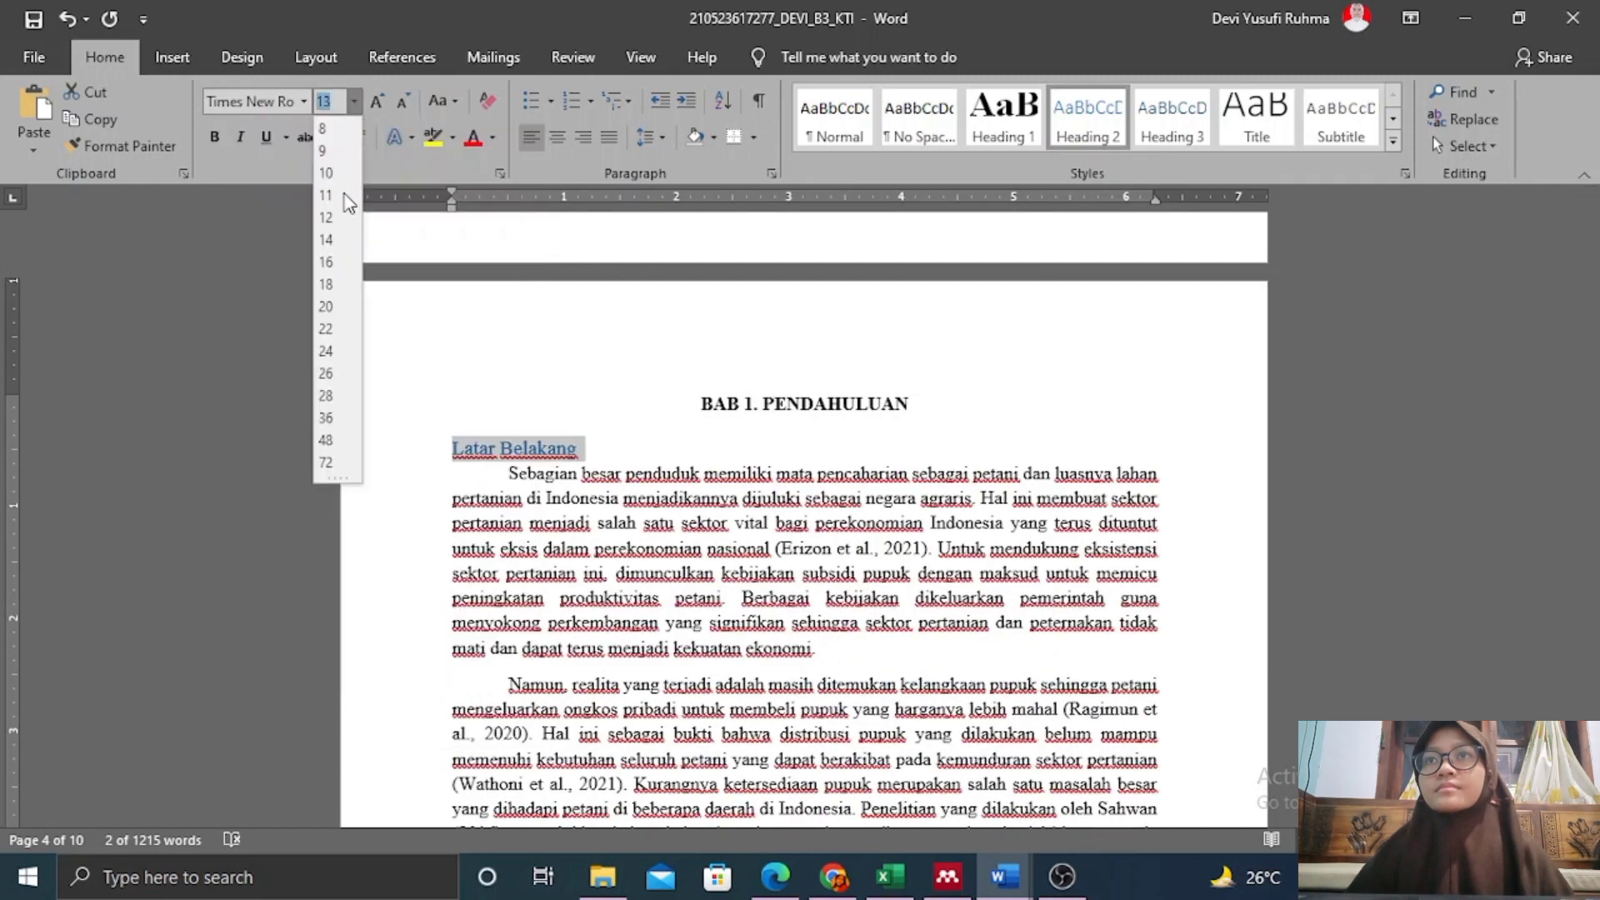
{"action": "left_click", "coordinate": [326, 203]}
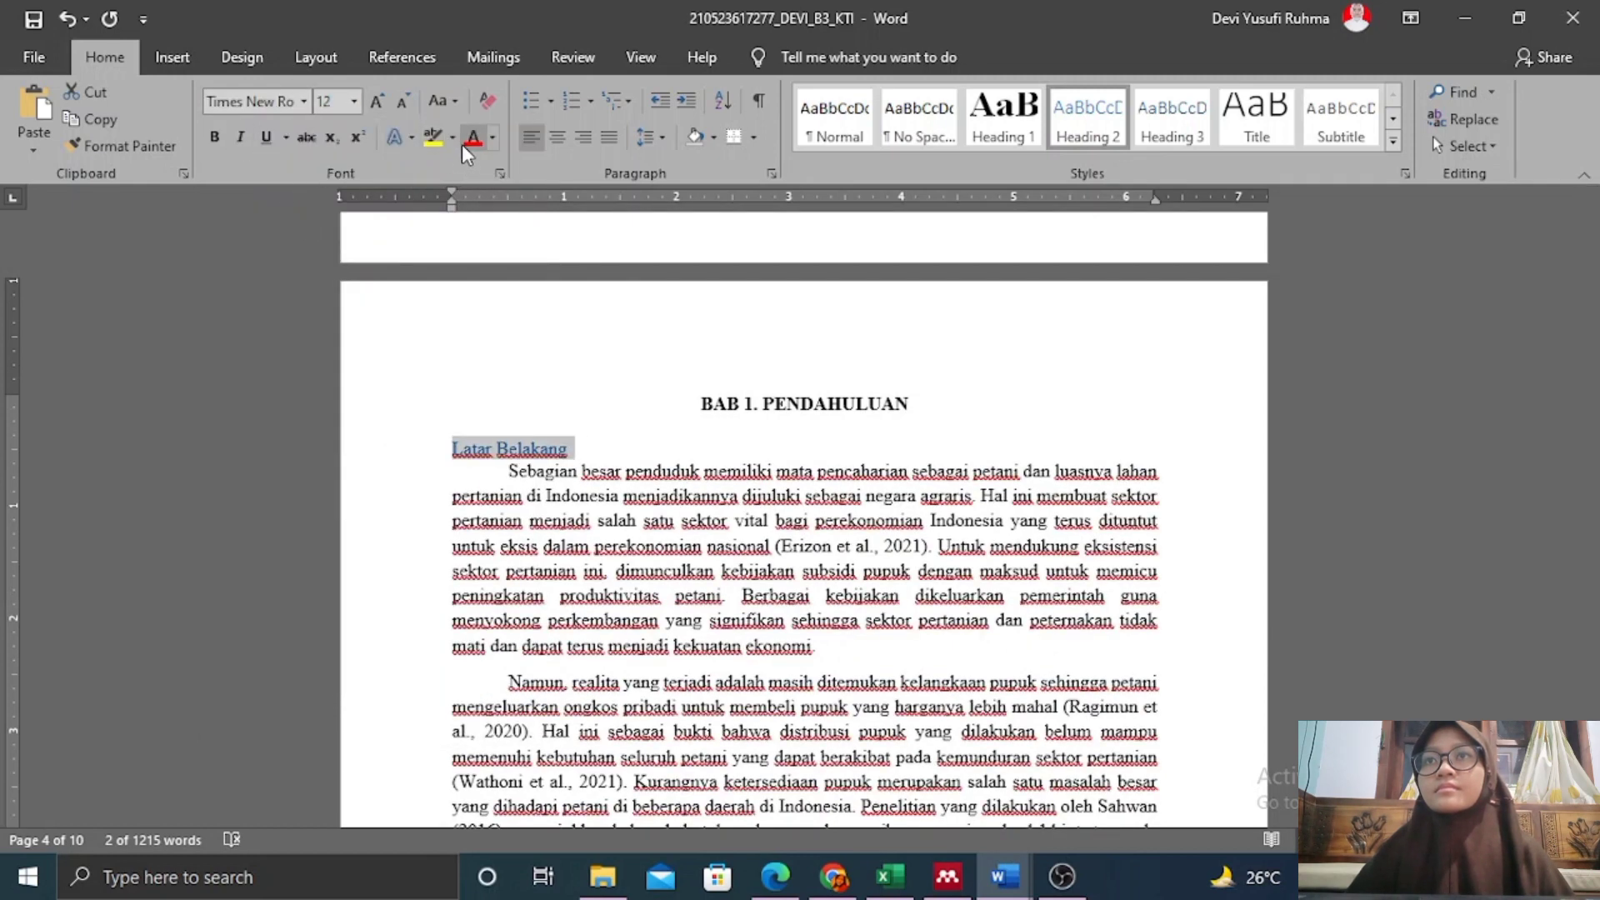
Make the Latar Belakang subheading's text black and bold.
{"action": "left_click", "coordinate": [492, 138]}
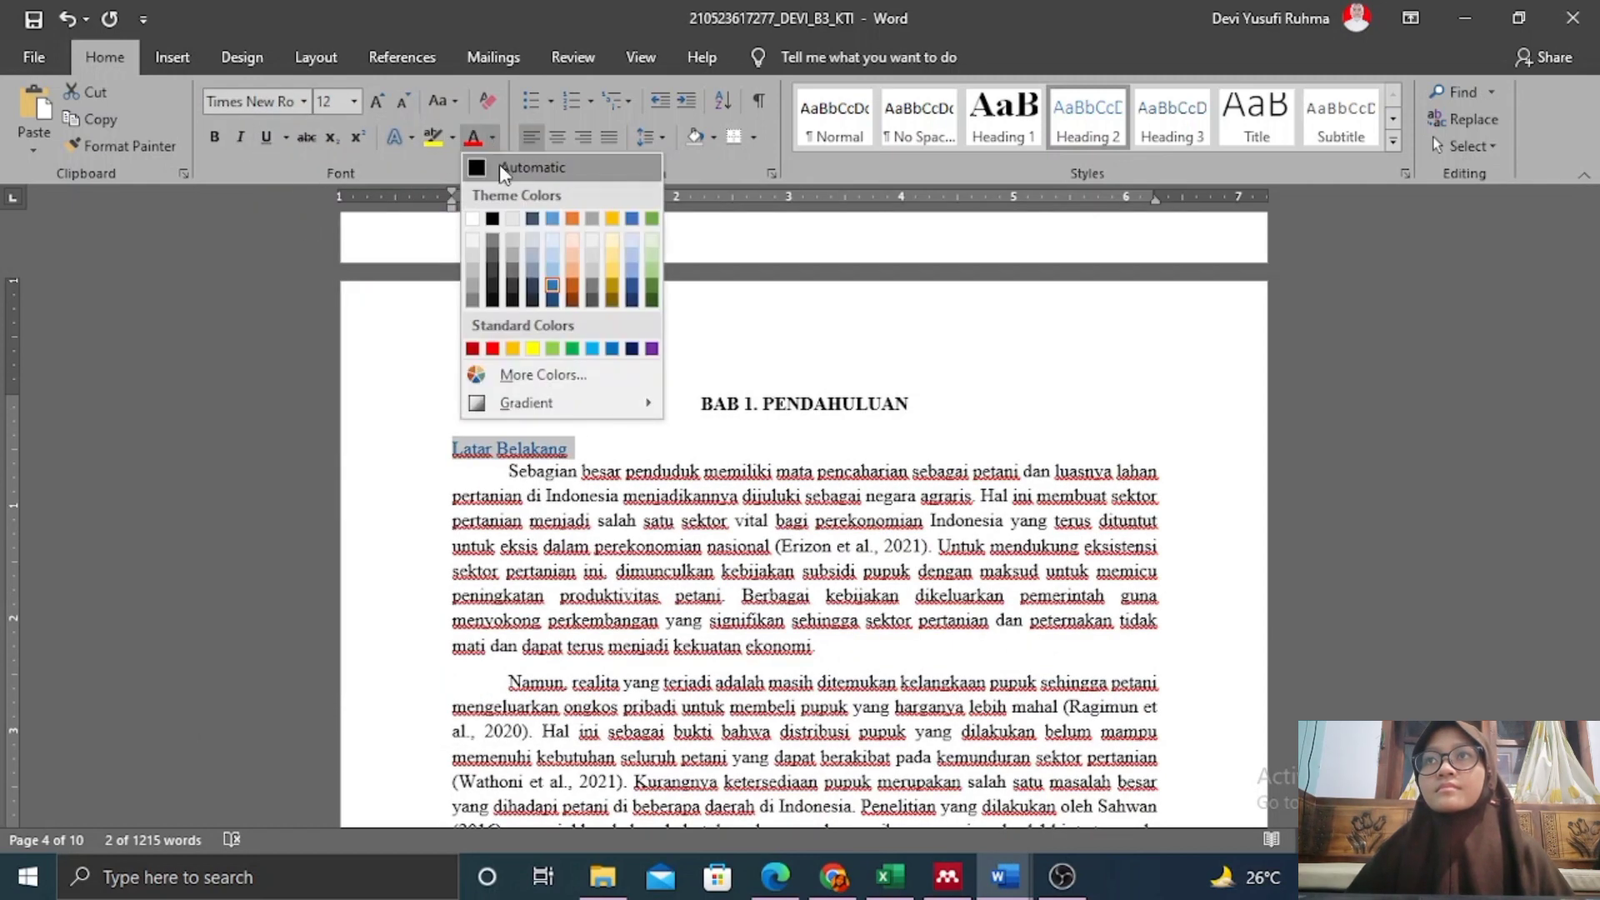
{"action": "left_click", "coordinate": [493, 220]}
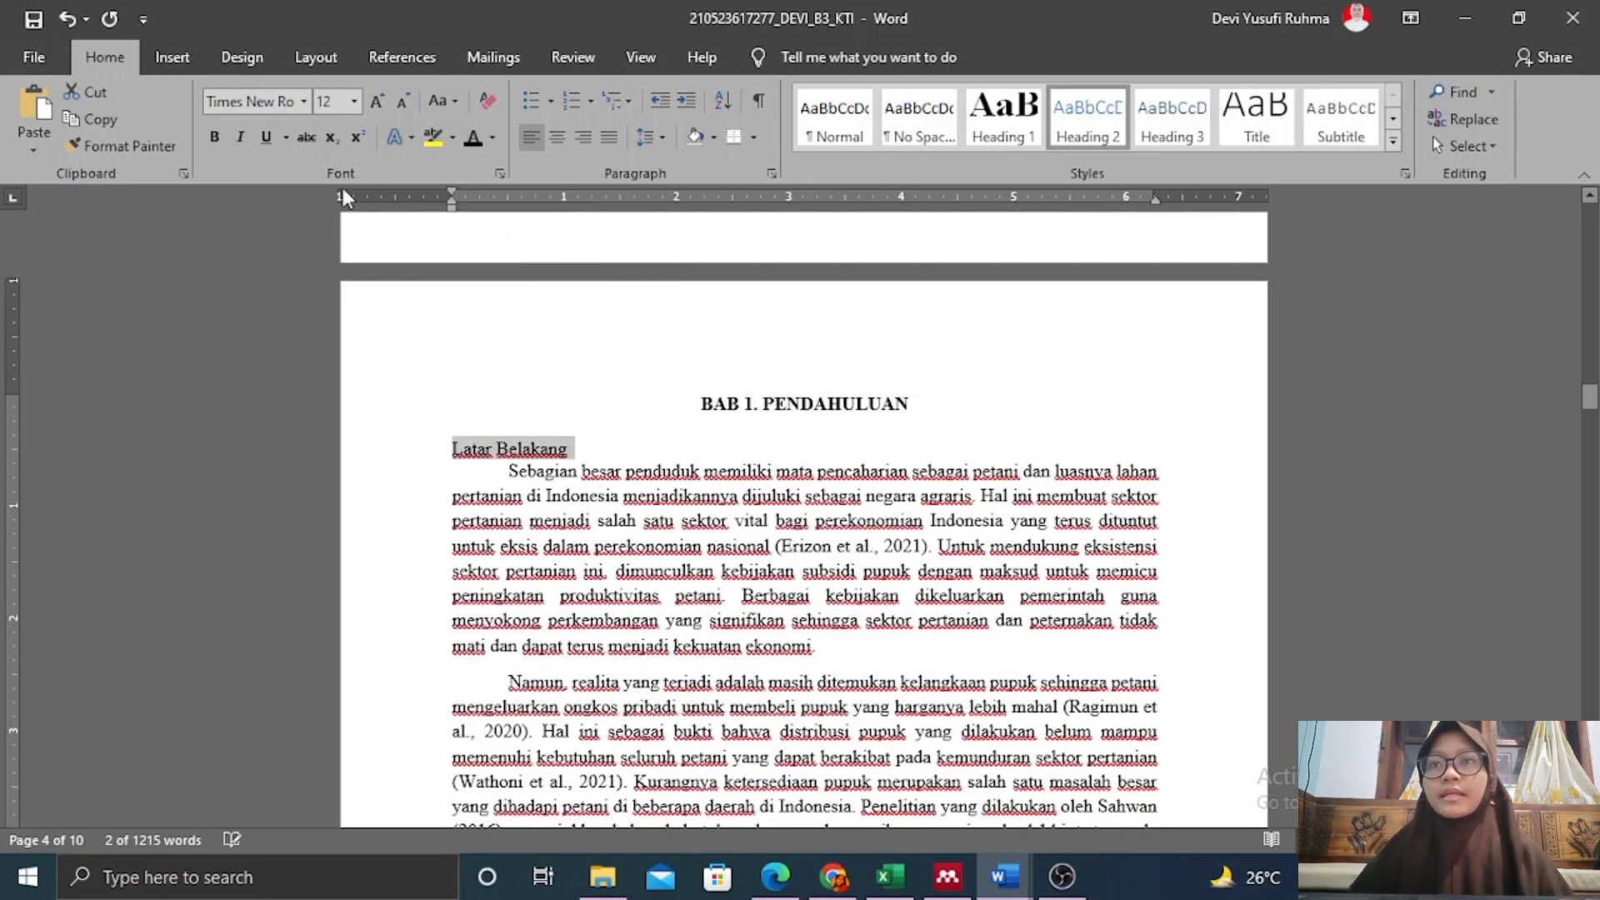
{"action": "left_click", "coordinate": [215, 136]}
{"action": "scroll", "coordinate": [507, 376], "scroll_direction": "down", "scroll_amount": 2}
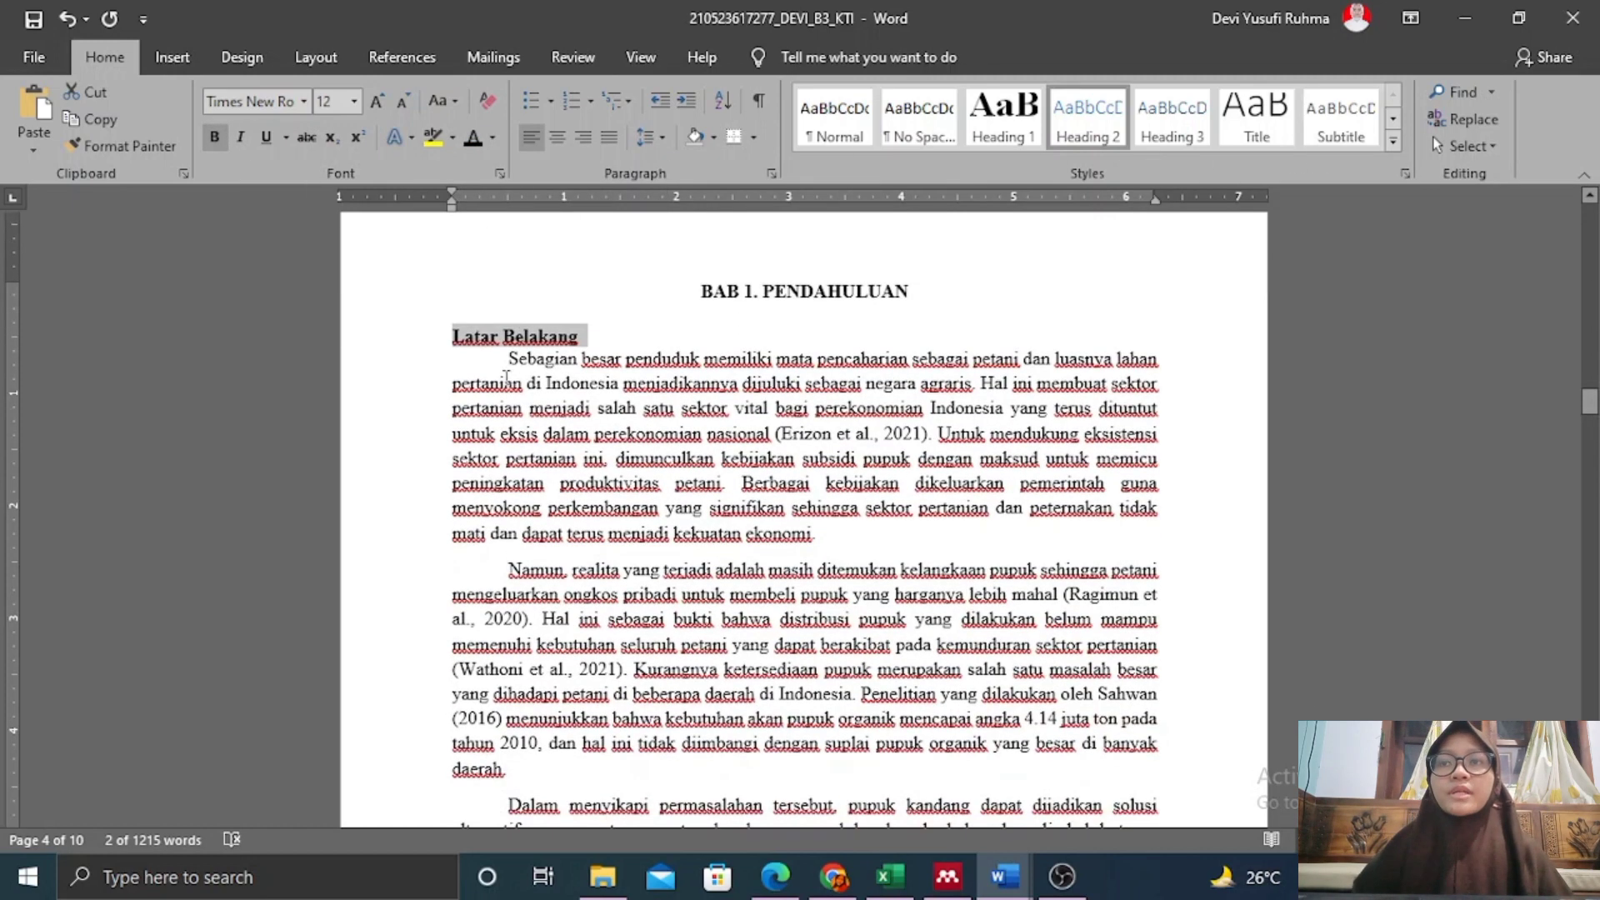
Number the Latar Belakang subheading as 1.1. and widen its hanging indent to about 0.5 inch.
{"action": "scroll", "coordinate": [508, 377], "scroll_direction": "up", "scroll_amount": 1}
{"action": "left_click", "coordinate": [453, 393]}
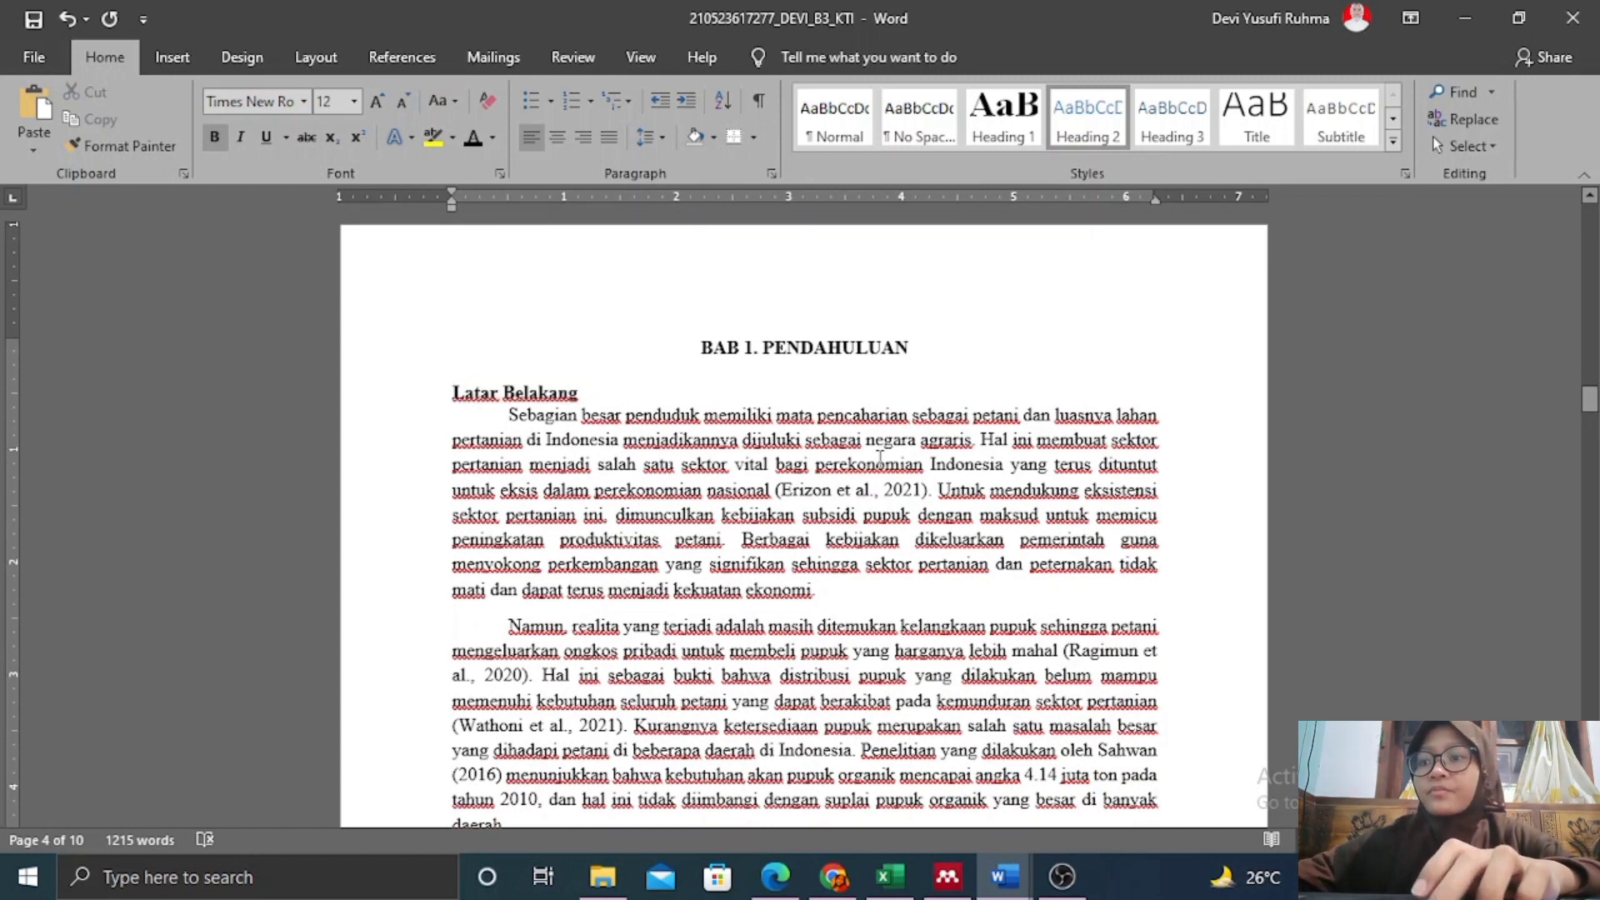
{"action": "type", "text": "1.1.Latar"}
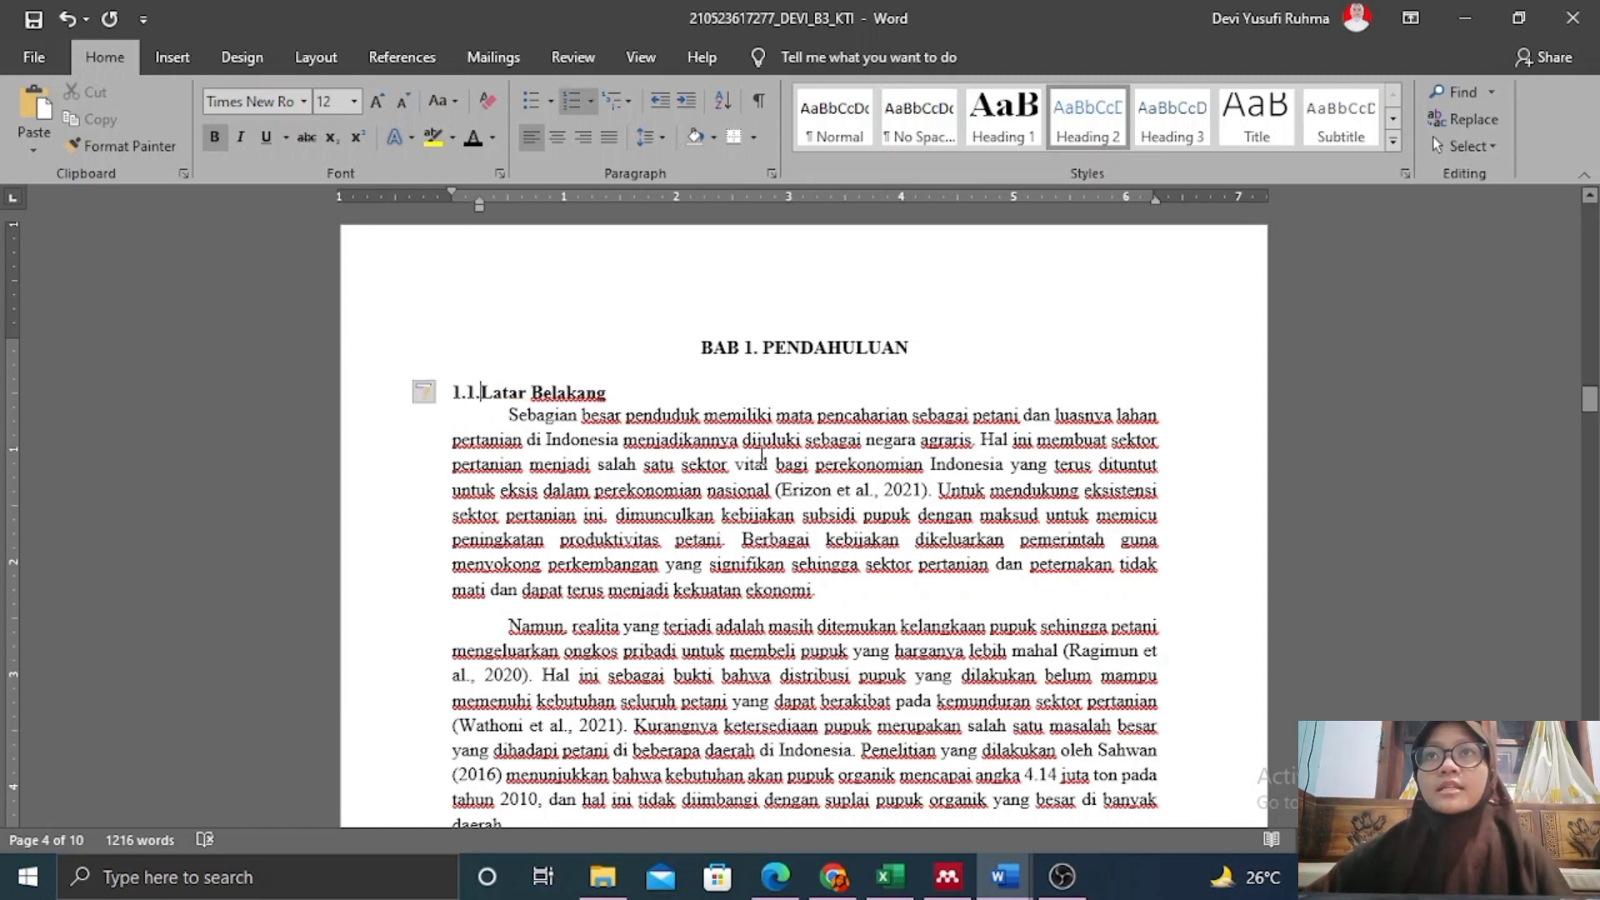
{"action": "left_click", "coordinate": [590, 108]}
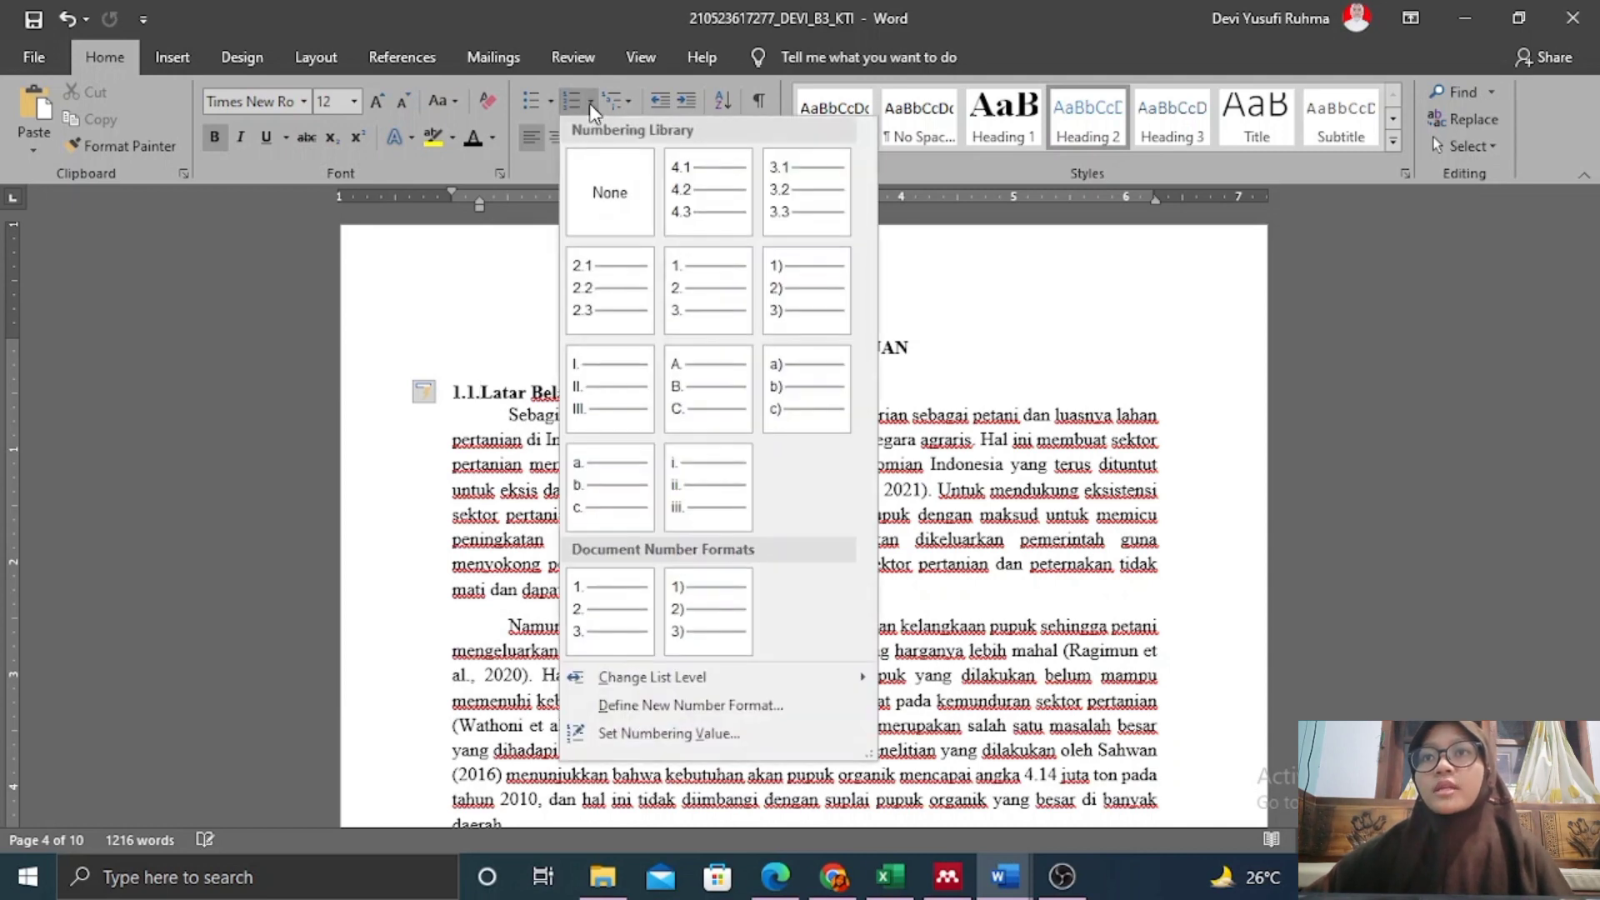
{"action": "left_click", "coordinate": [1022, 392]}
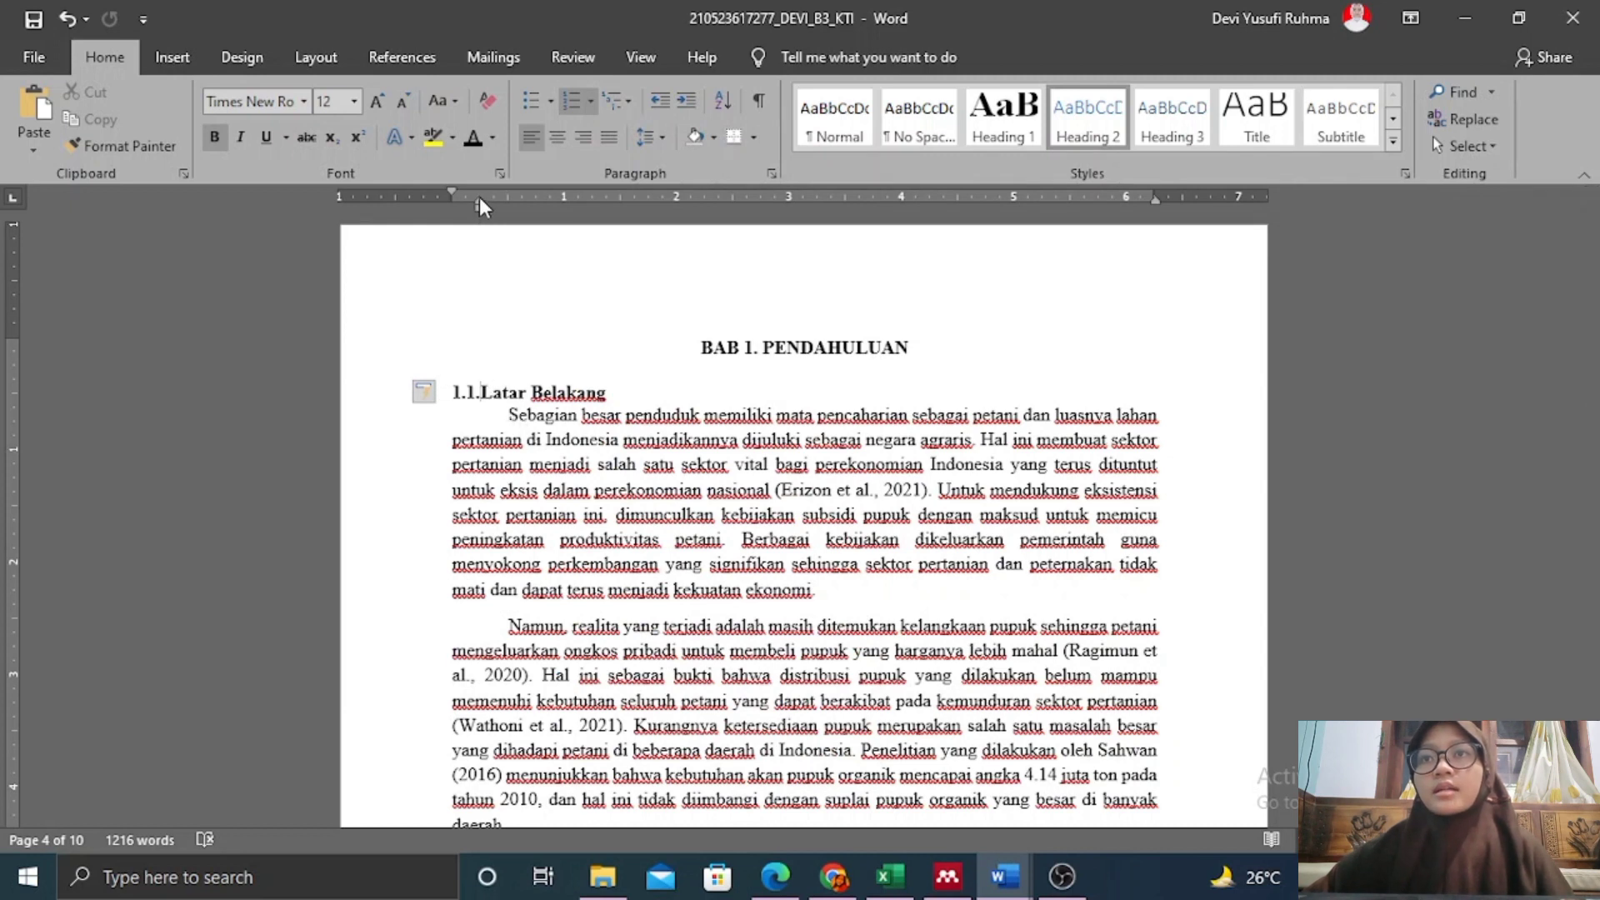
{"action": "left_click_drag", "start_coordinate": [478, 197], "coordinate": [507, 197]}
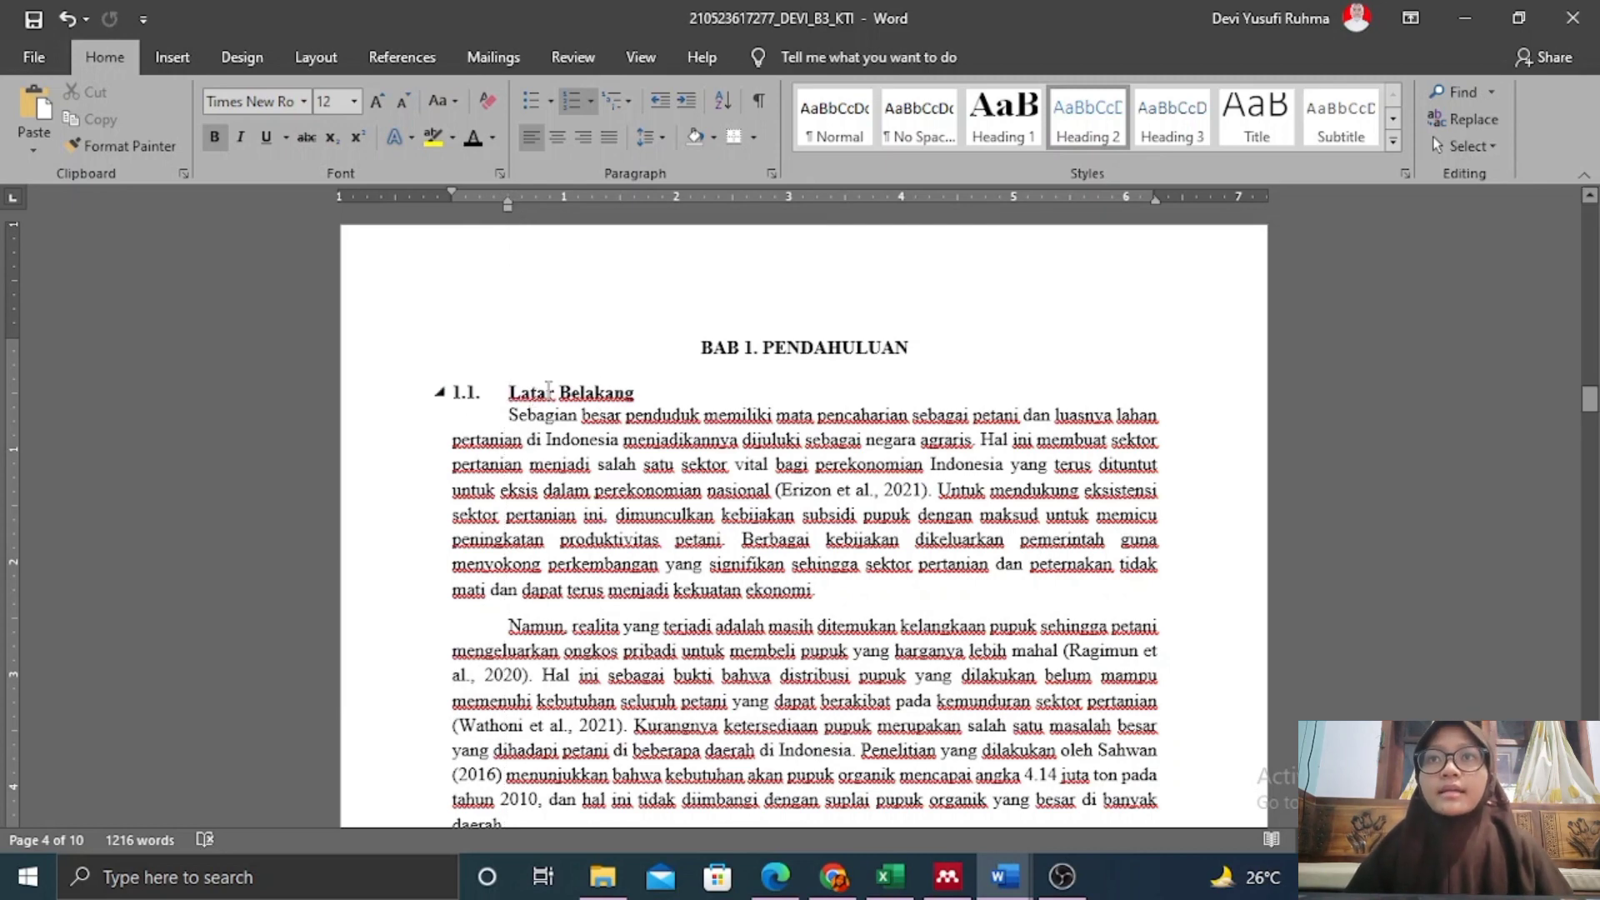
{"action": "scroll", "coordinate": [549, 389], "scroll_direction": "down", "scroll_amount": 3}
{"action": "scroll", "coordinate": [583, 434], "scroll_direction": "up", "scroll_amount": 5}
{"action": "scroll", "coordinate": [578, 433], "scroll_direction": "down", "scroll_amount": 3}
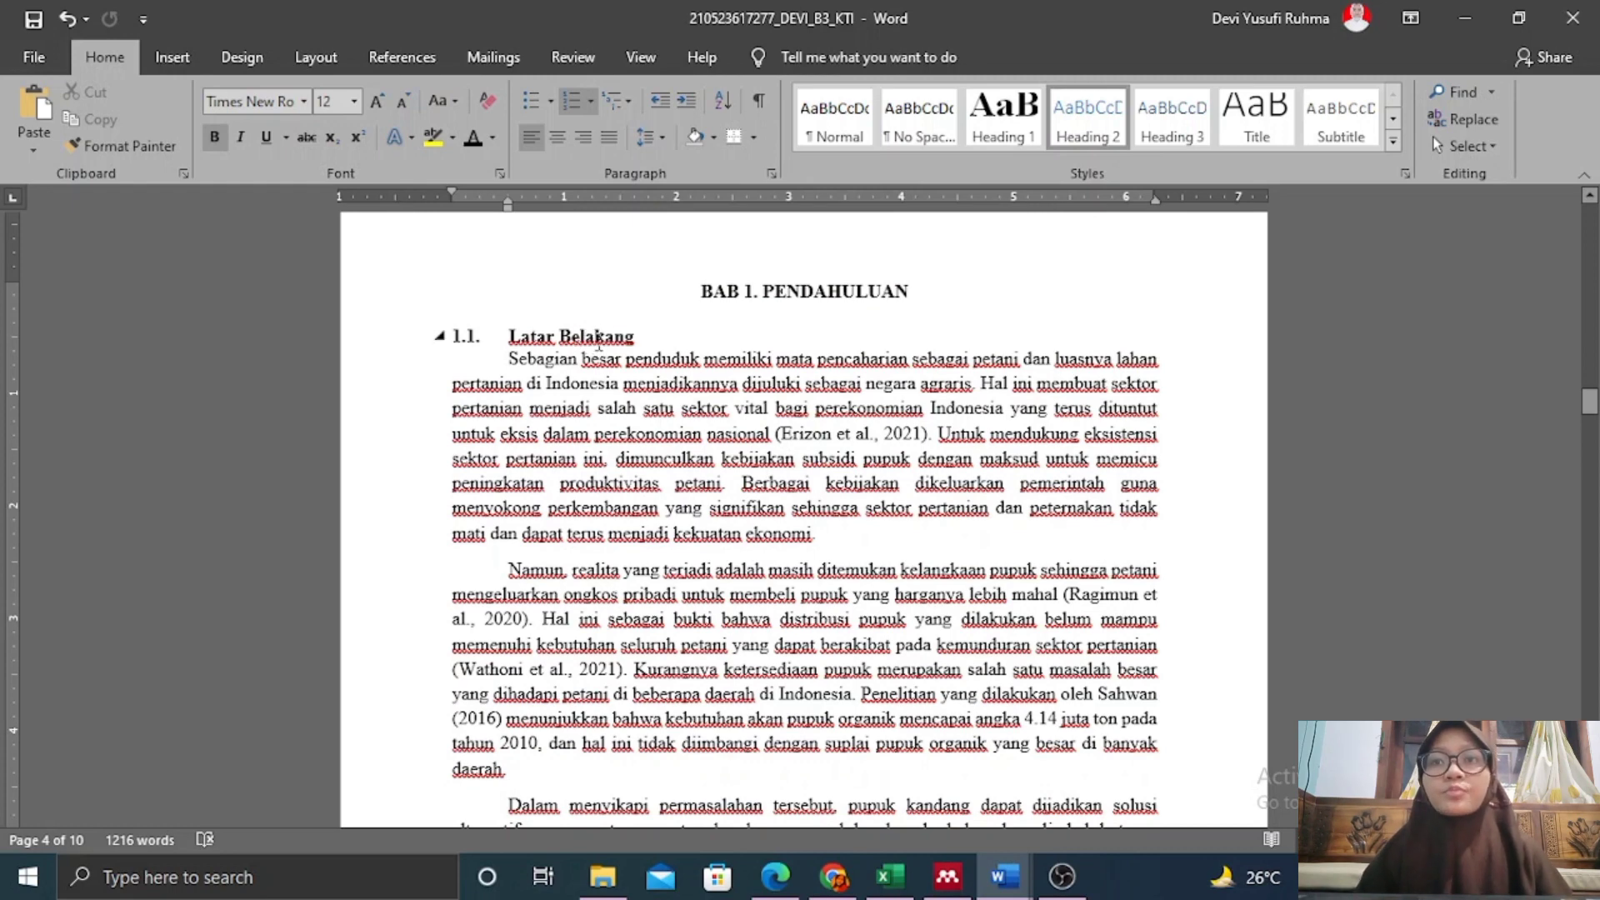
{"action": "scroll", "coordinate": [642, 396], "scroll_direction": "down", "scroll_amount": 4}
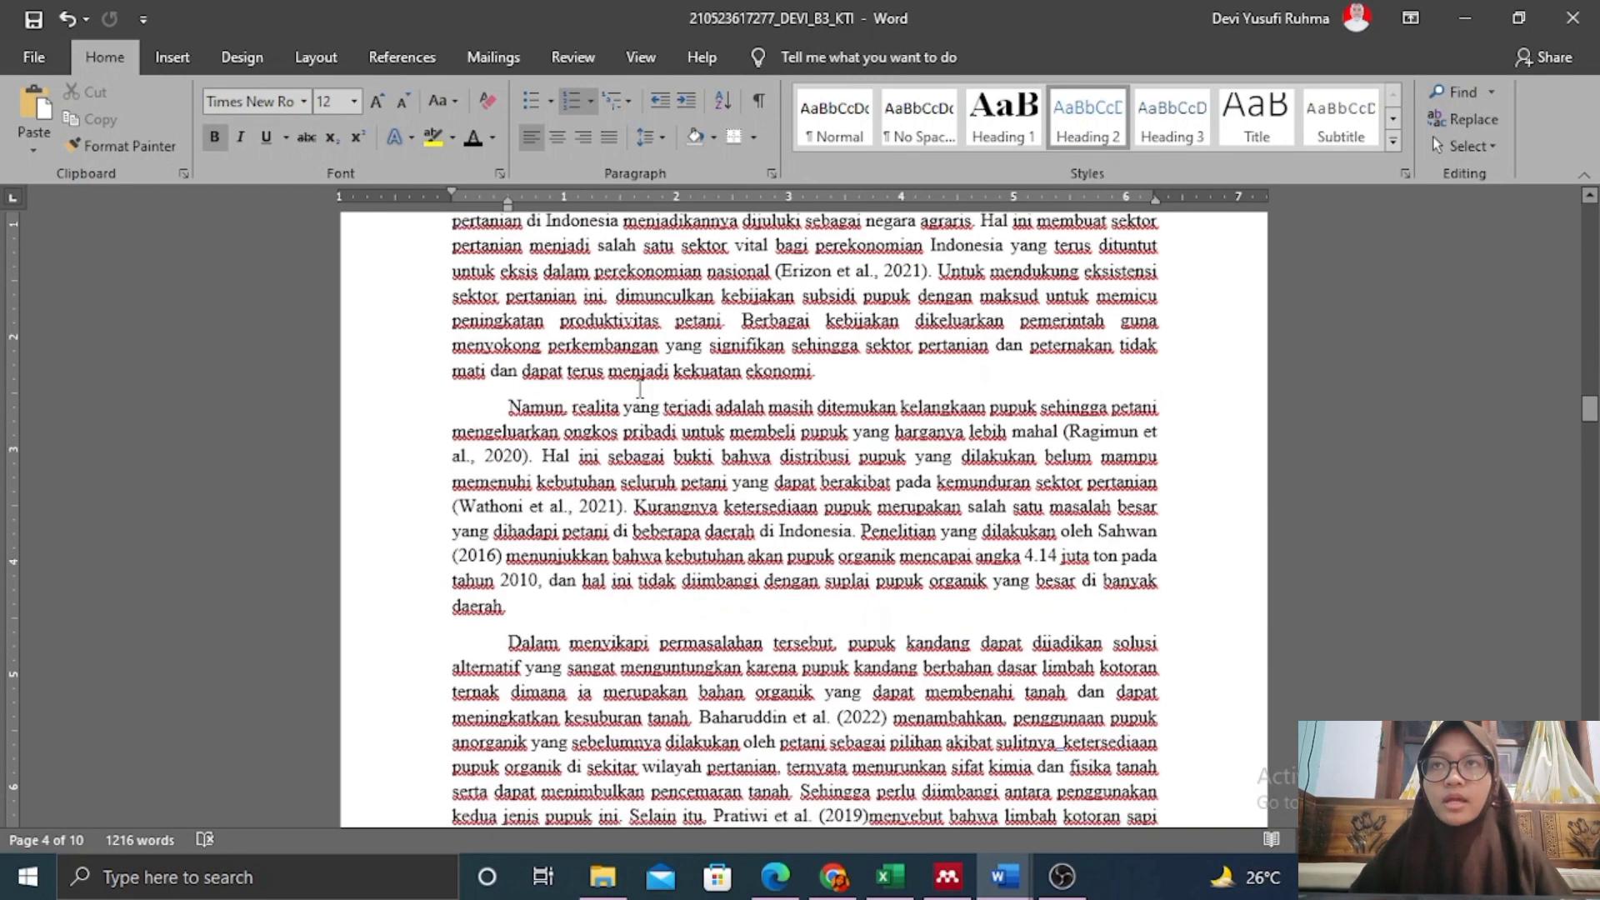
{"action": "scroll", "coordinate": [609, 578], "scroll_direction": "up", "scroll_amount": 1}
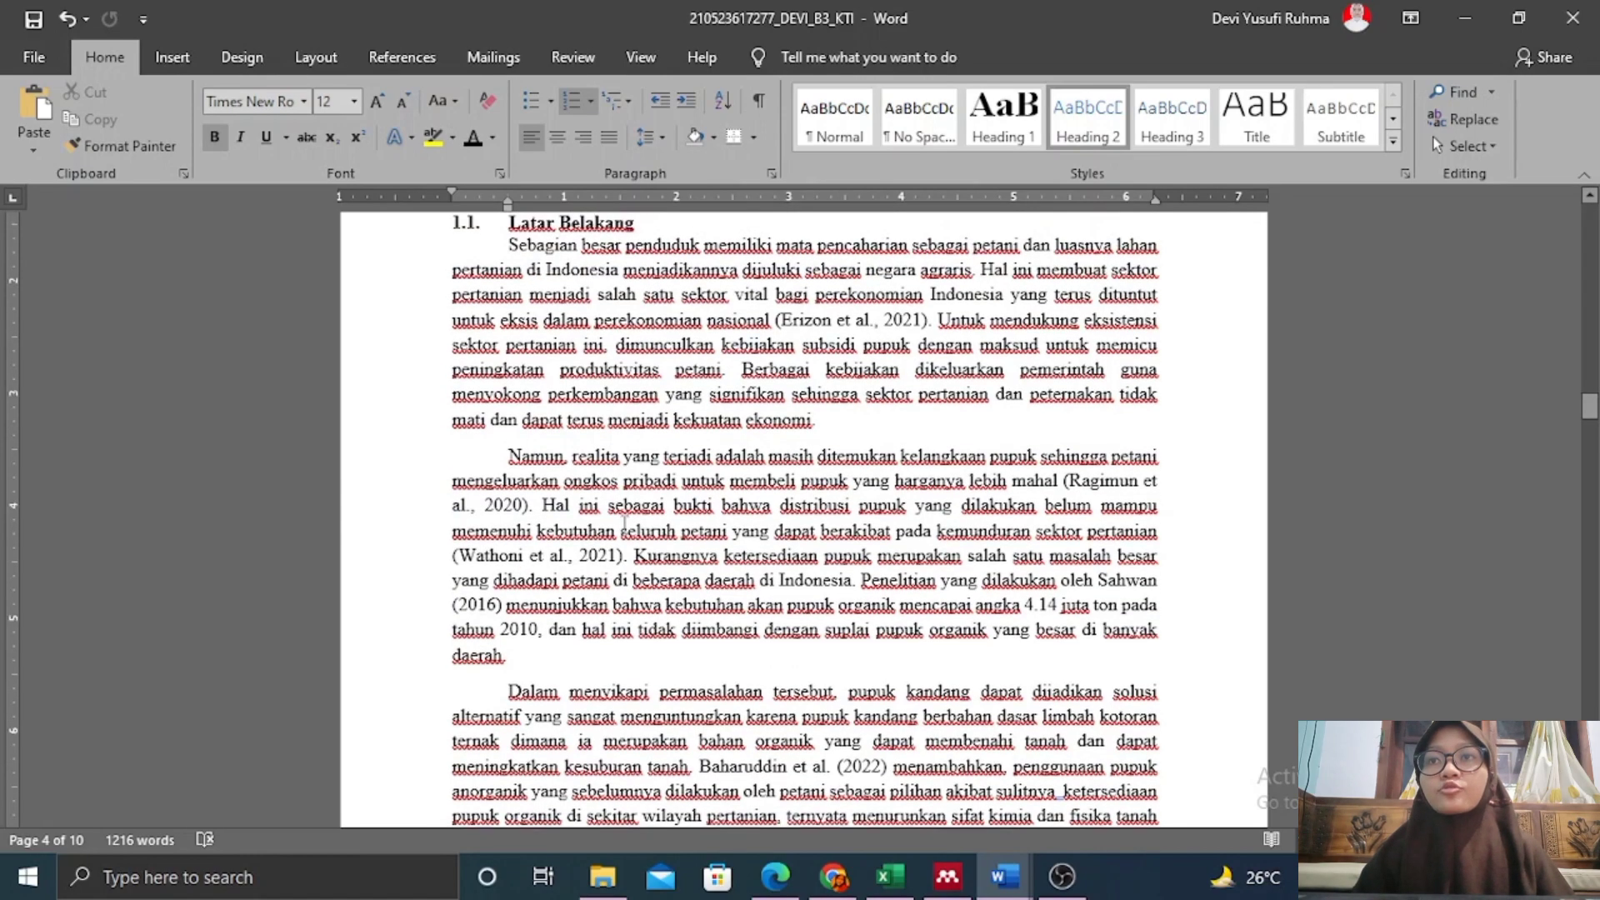
{"action": "scroll", "coordinate": [609, 578], "scroll_direction": "up", "scroll_amount": 5}
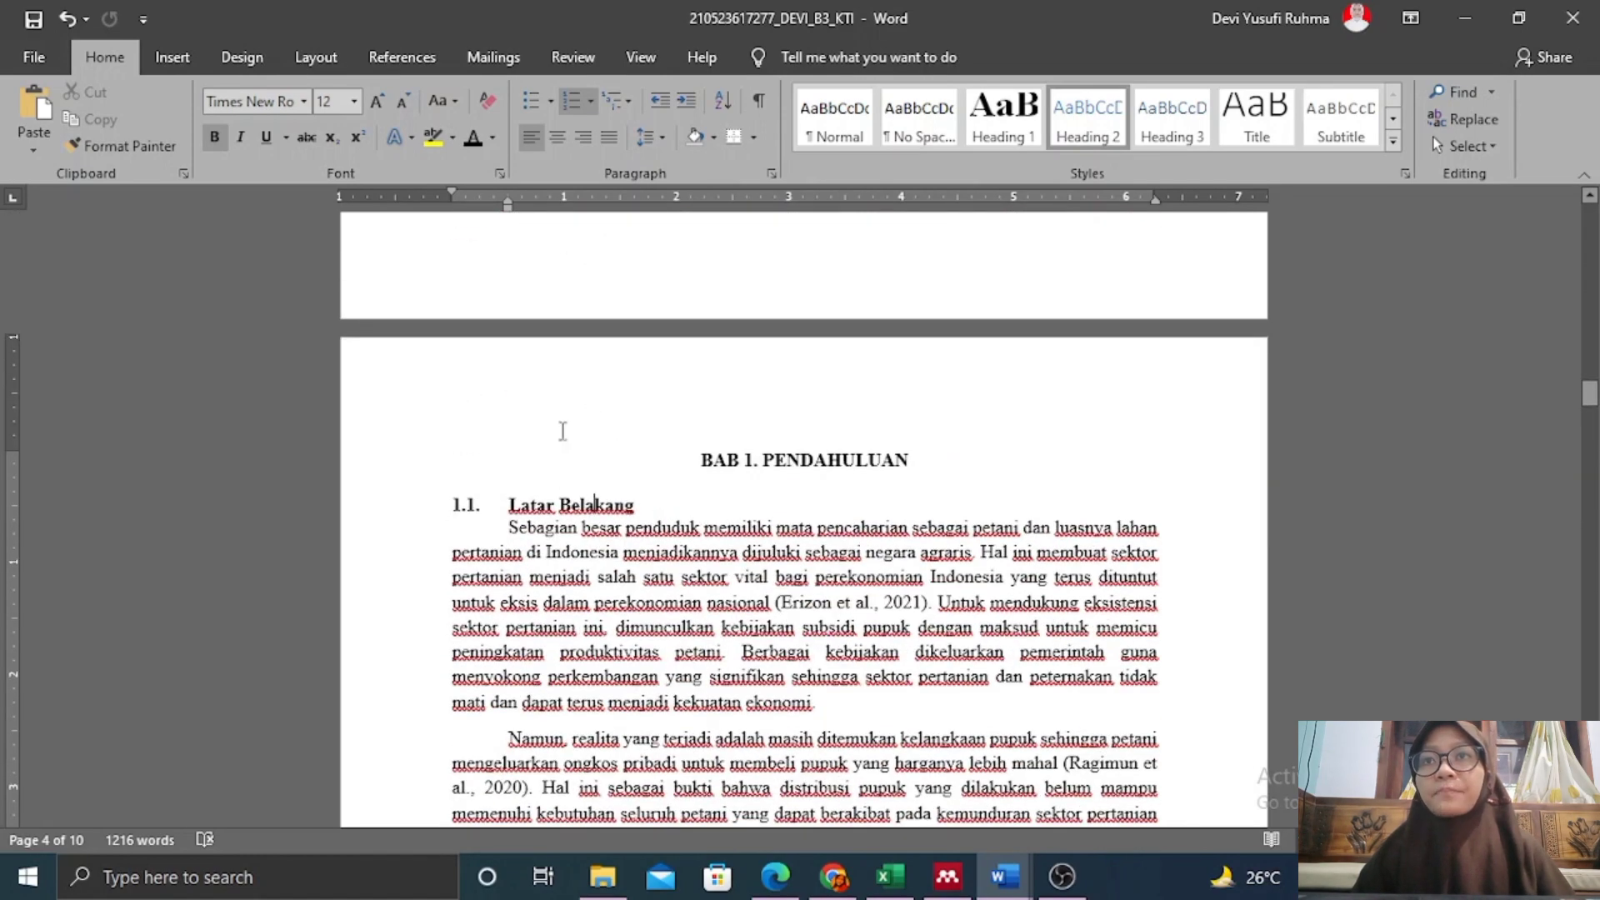
Copy the Latar Belakang subheading's formatting onto the Rumusan Masalah subheading with Format Painter.
{"action": "scroll", "coordinate": [563, 431], "scroll_direction": "down", "scroll_amount": 2}
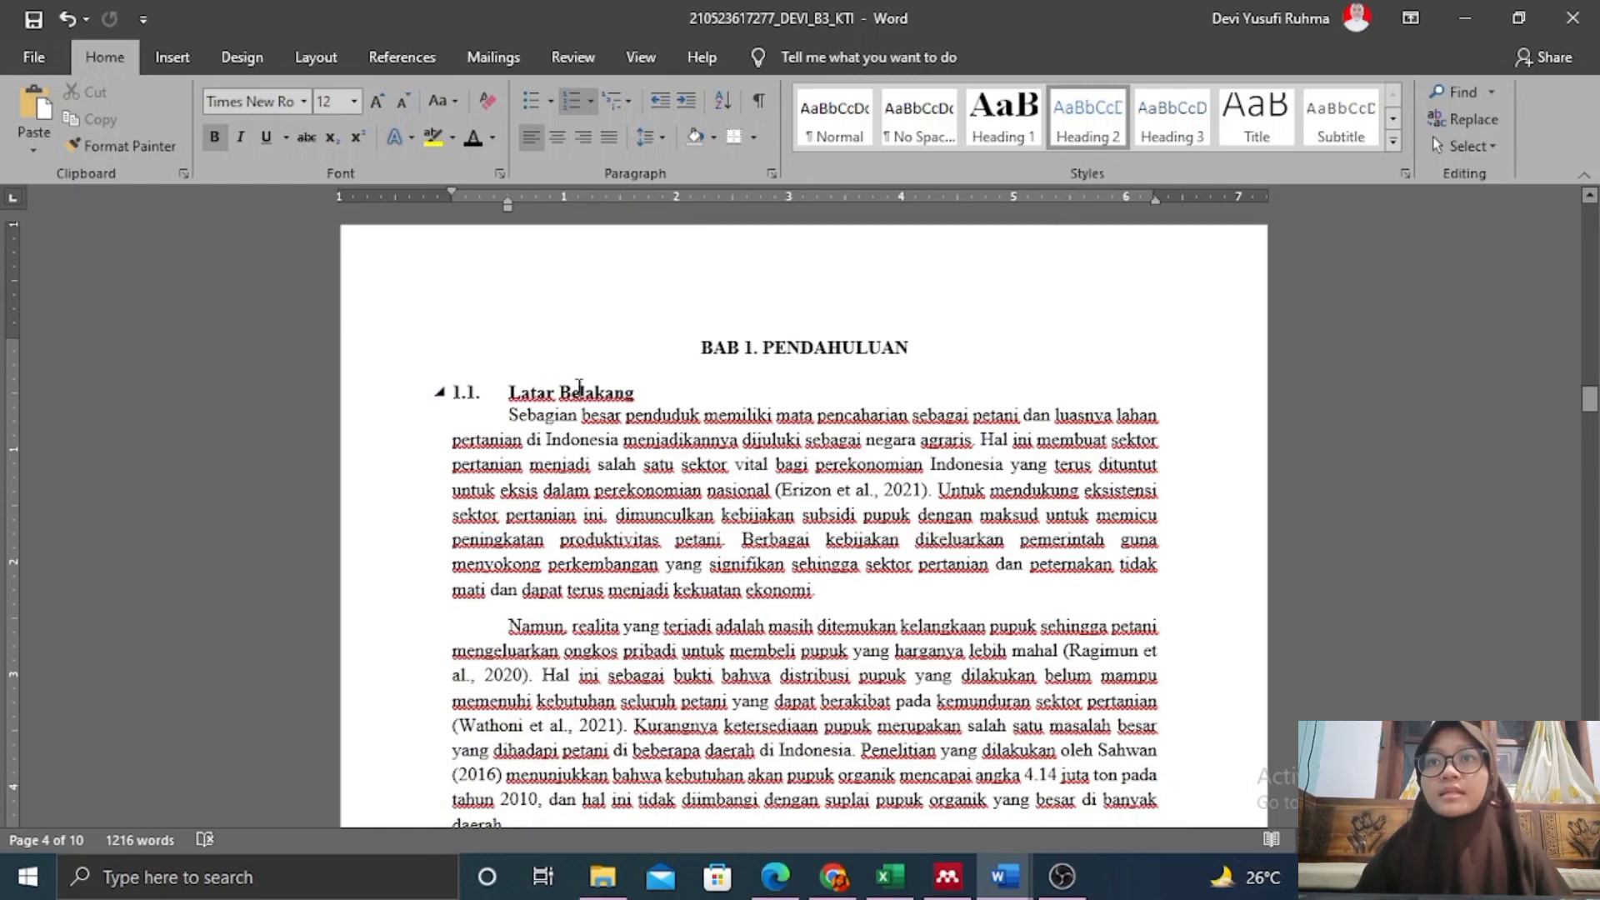
{"action": "left_click", "coordinate": [146, 147]}
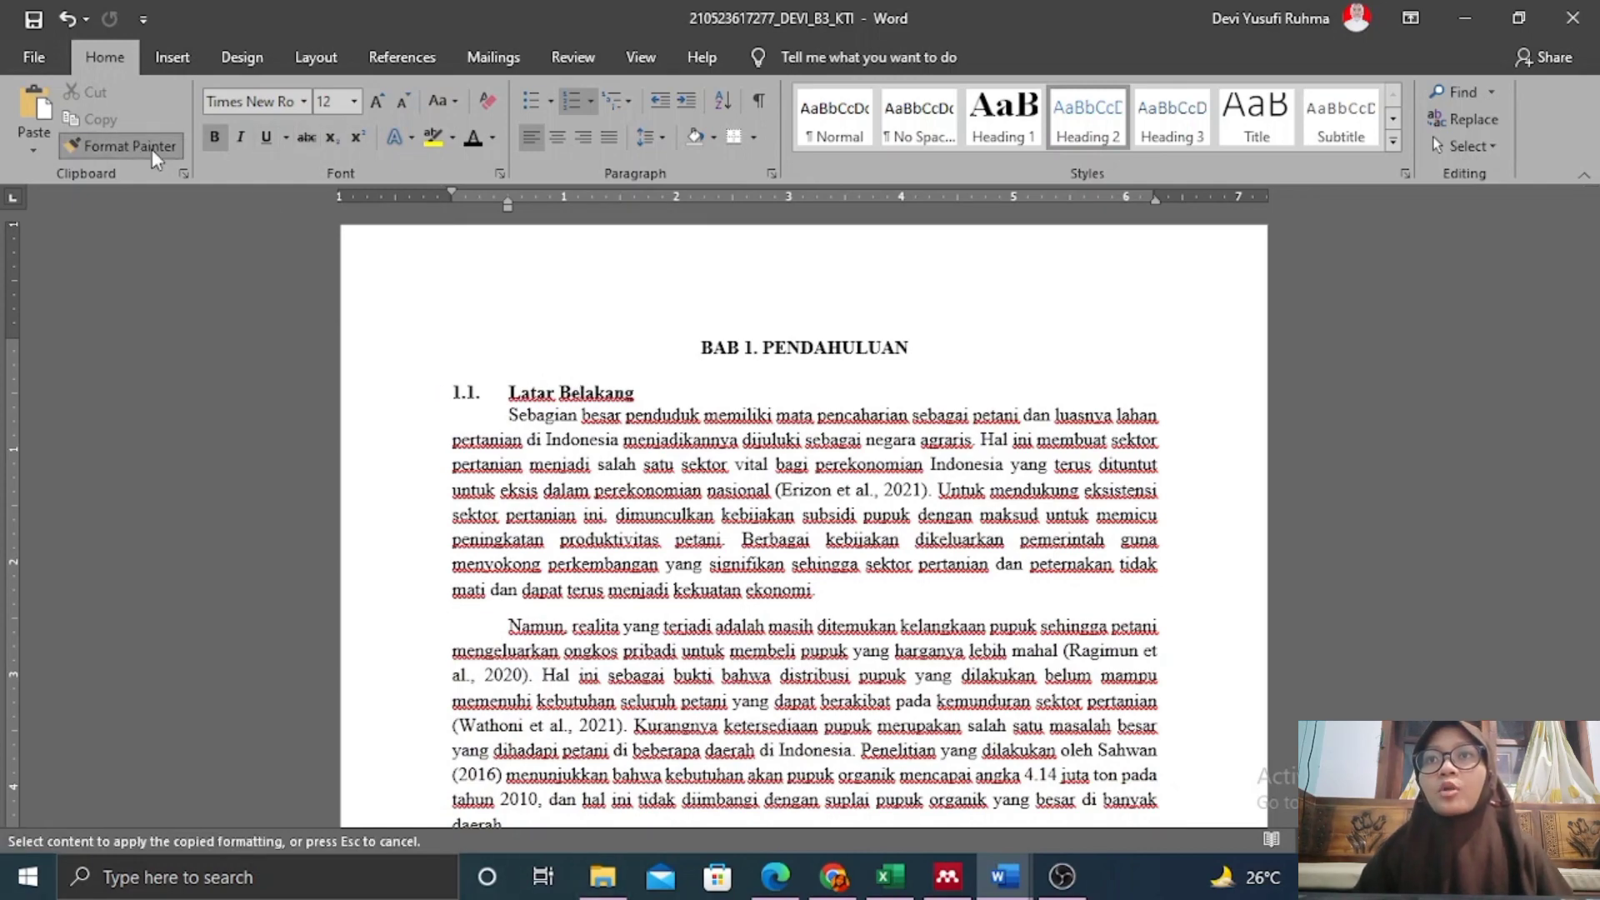
{"action": "scroll", "coordinate": [615, 366], "scroll_direction": "down", "scroll_amount": 2}
{"action": "scroll", "coordinate": [615, 366], "scroll_direction": "down", "scroll_amount": 10}
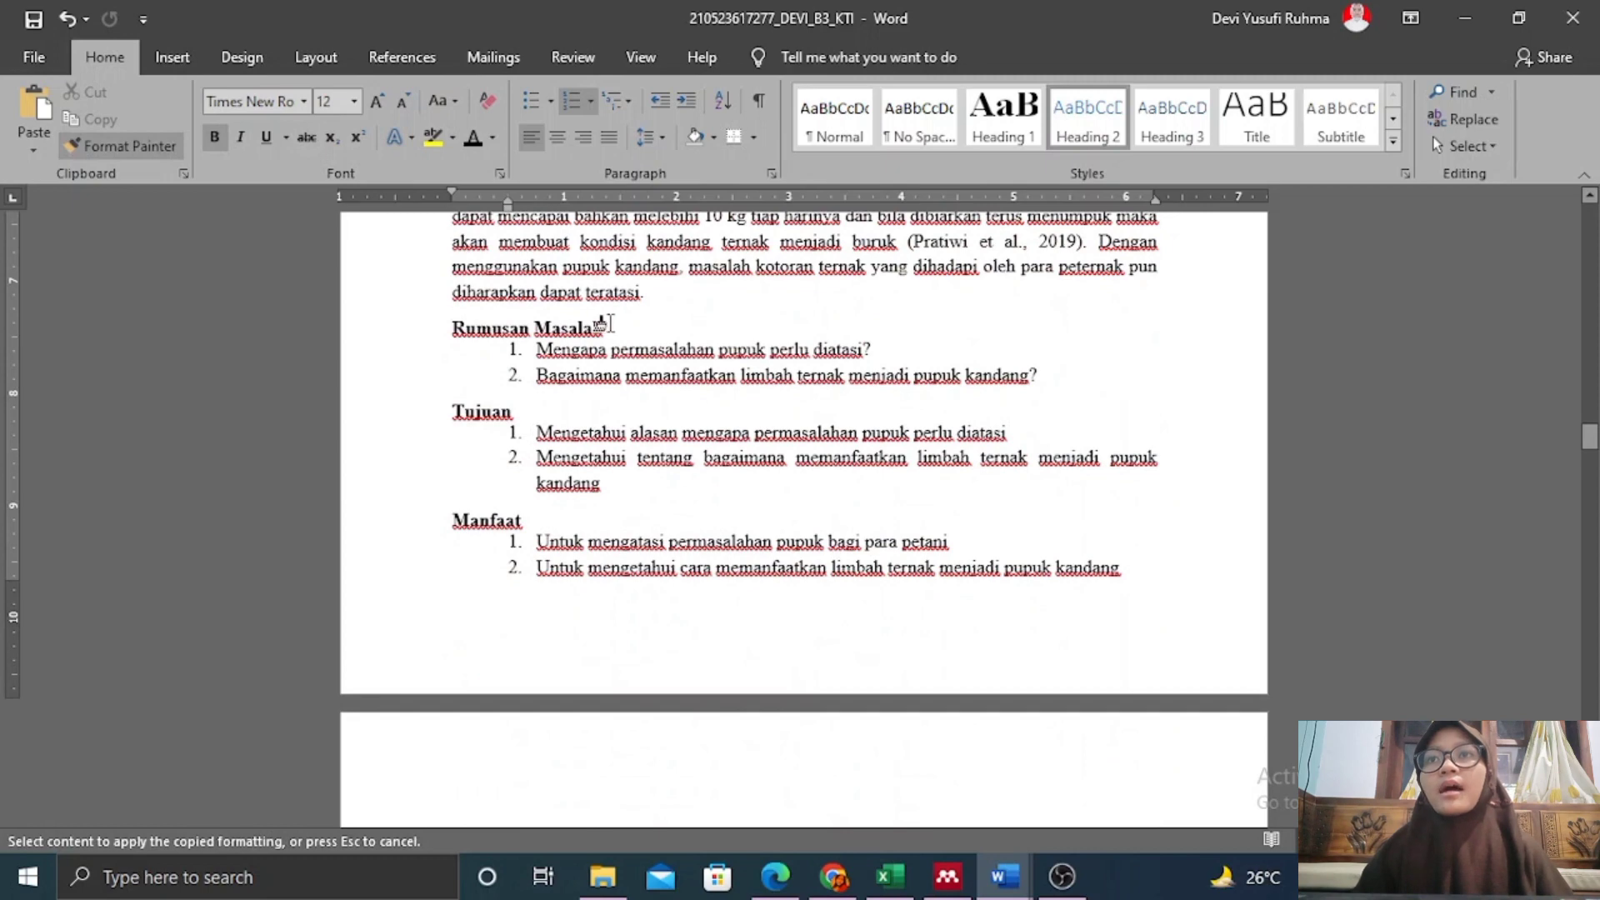
{"action": "left_click_drag", "start_coordinate": [604, 325], "coordinate": [431, 327]}
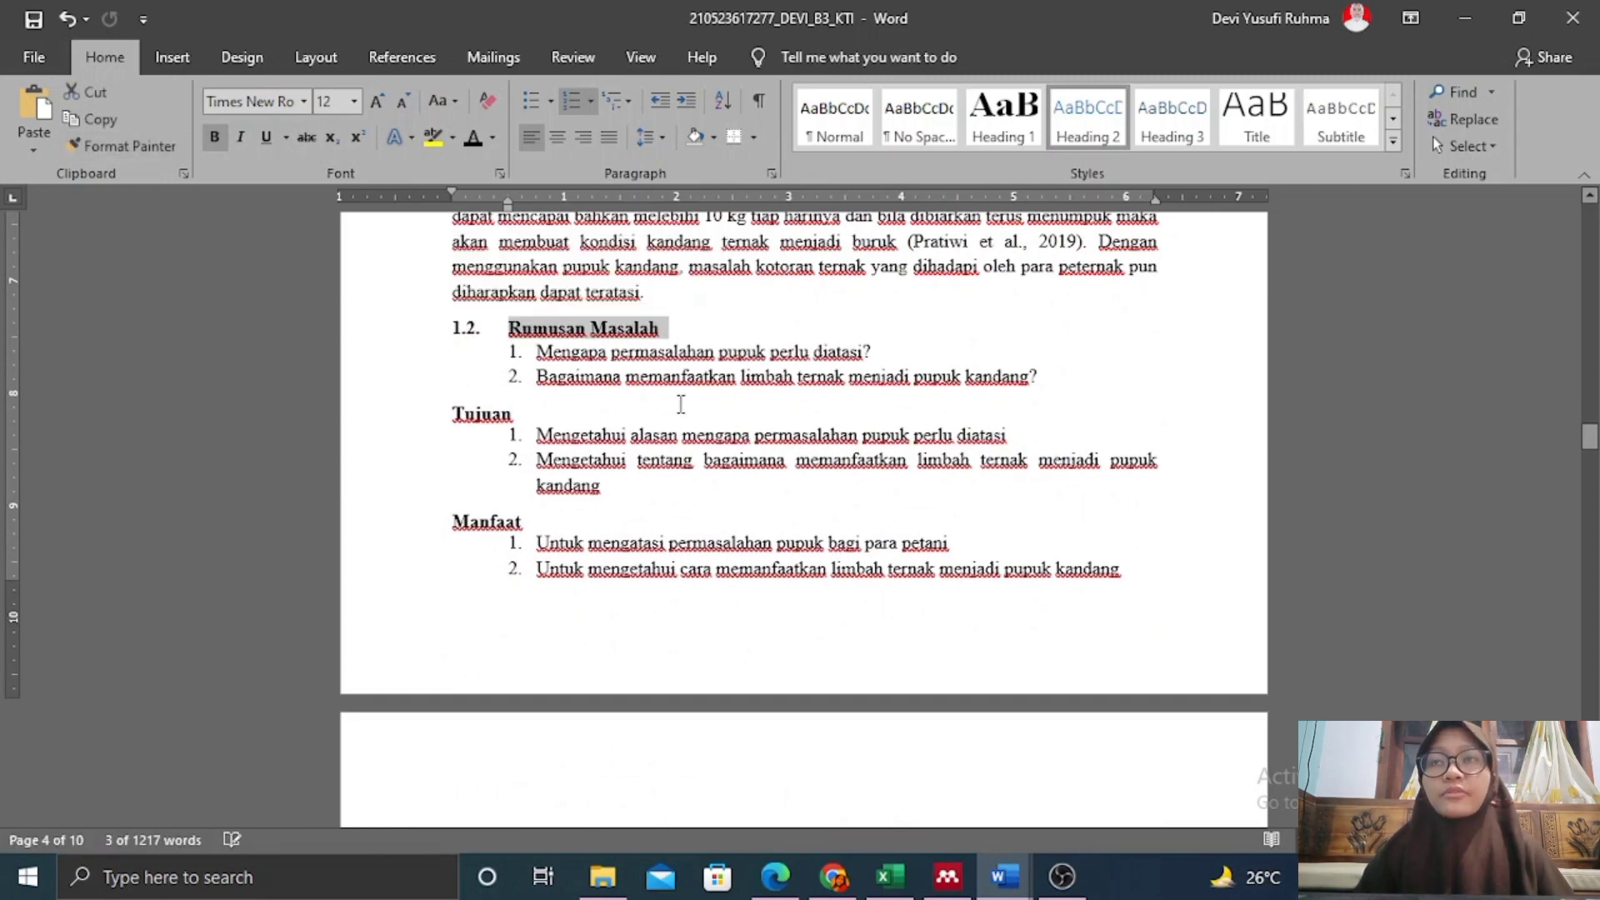
Apply the same numbered Heading 2 formatting to the Tujuan and Manfaat subheadings with Format Painter.
{"action": "scroll", "coordinate": [681, 404], "scroll_direction": "up", "scroll_amount": 6}
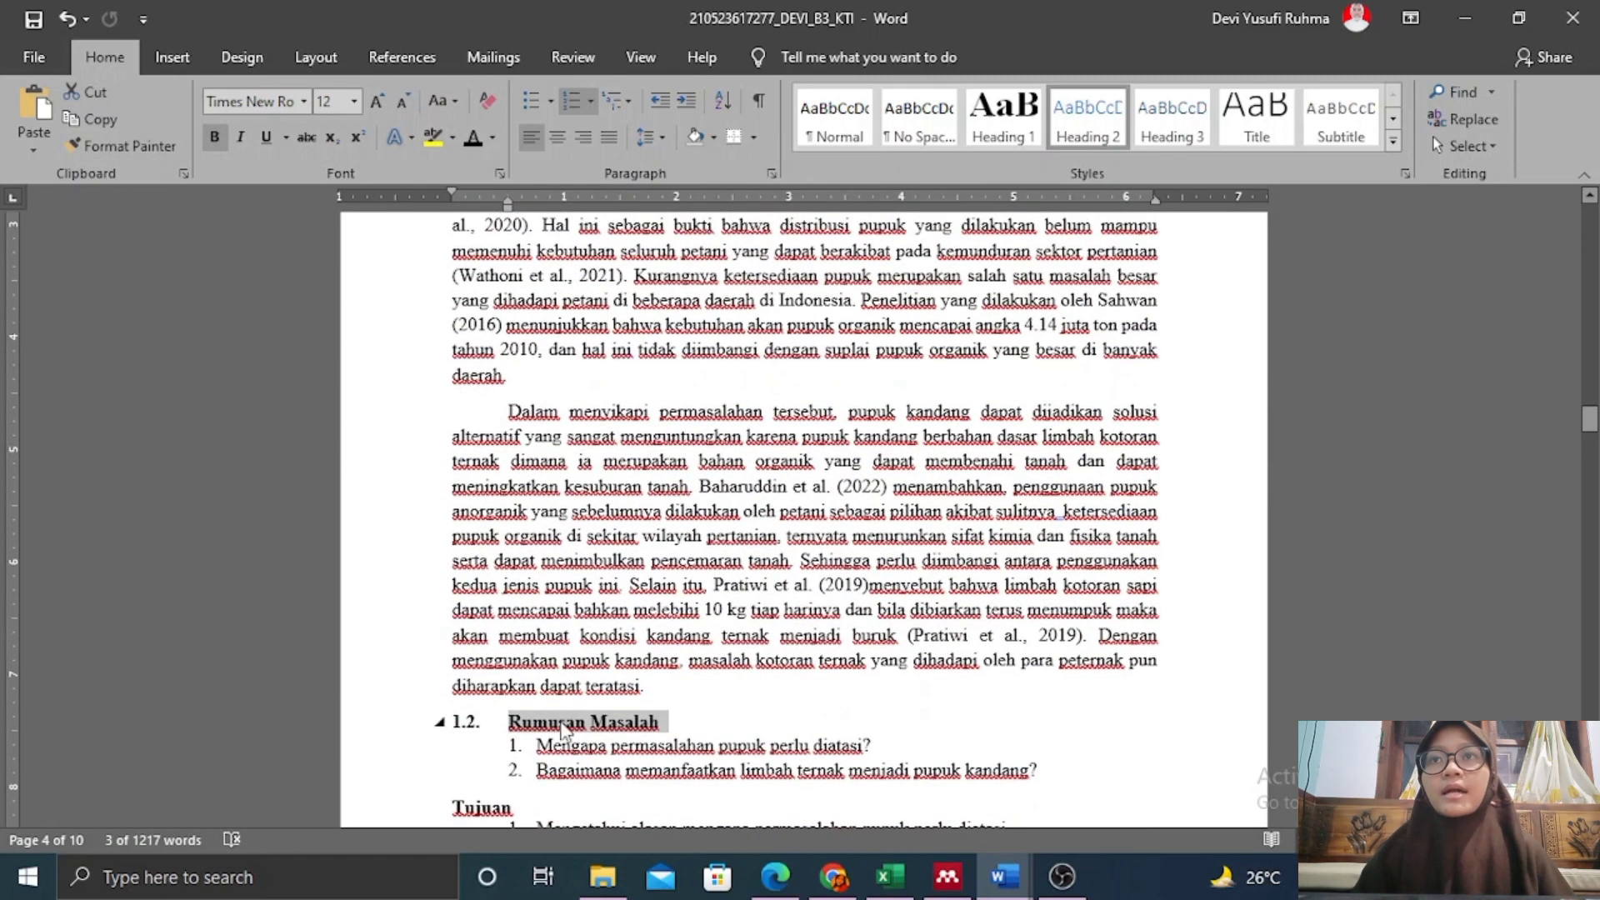
{"action": "scroll", "coordinate": [575, 717], "scroll_direction": "up", "scroll_amount": 5}
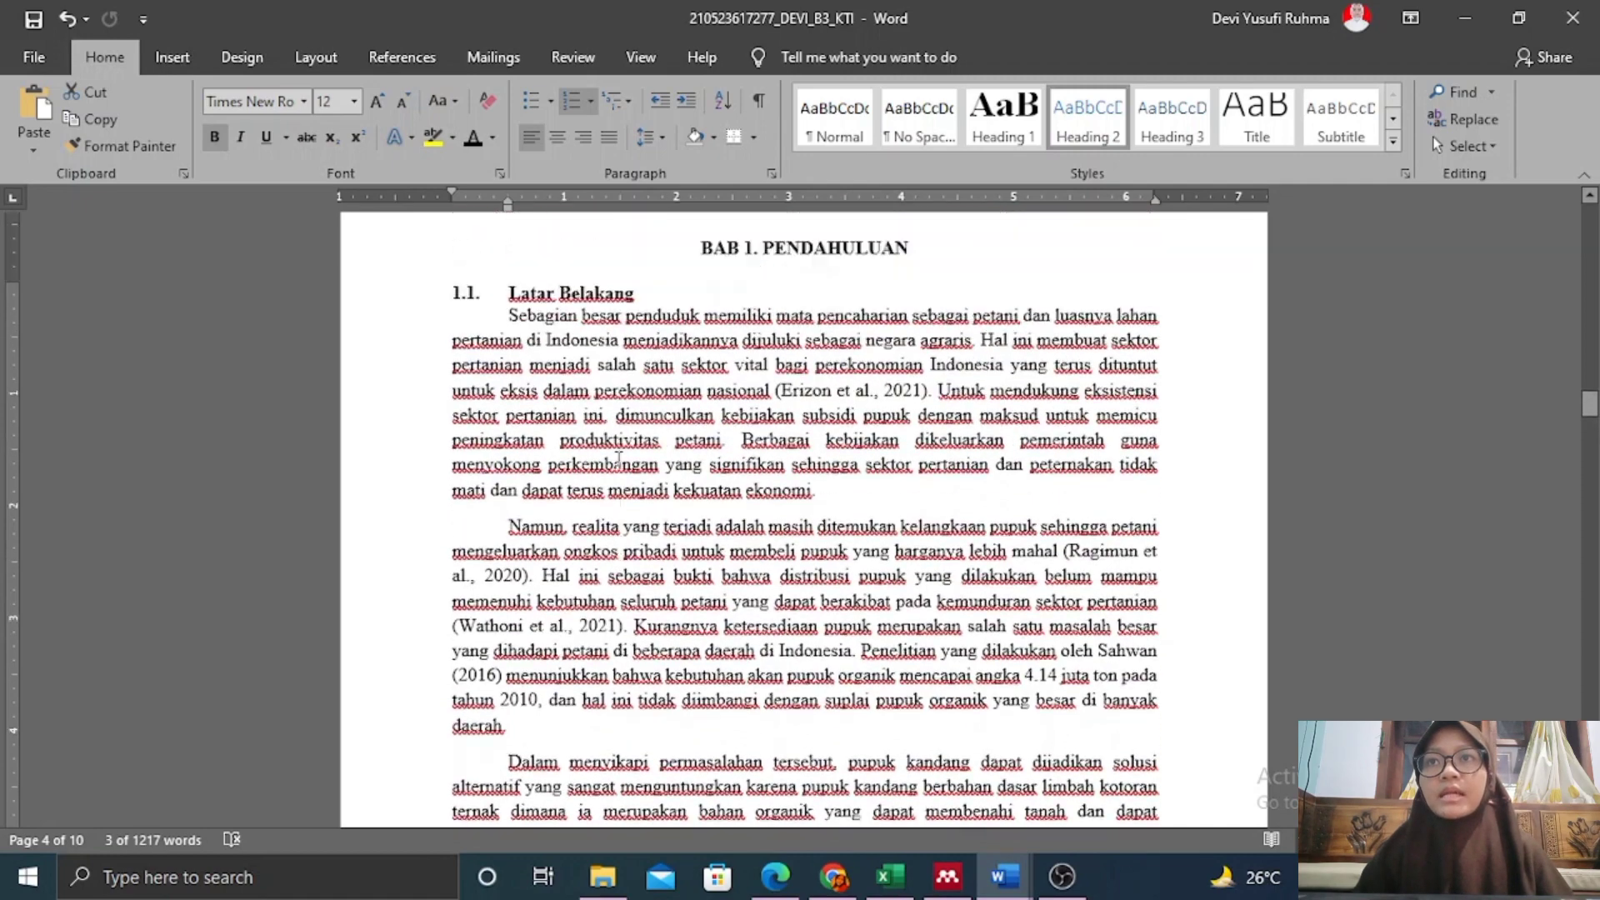
{"action": "scroll", "coordinate": [618, 458], "scroll_direction": "up", "scroll_amount": 1}
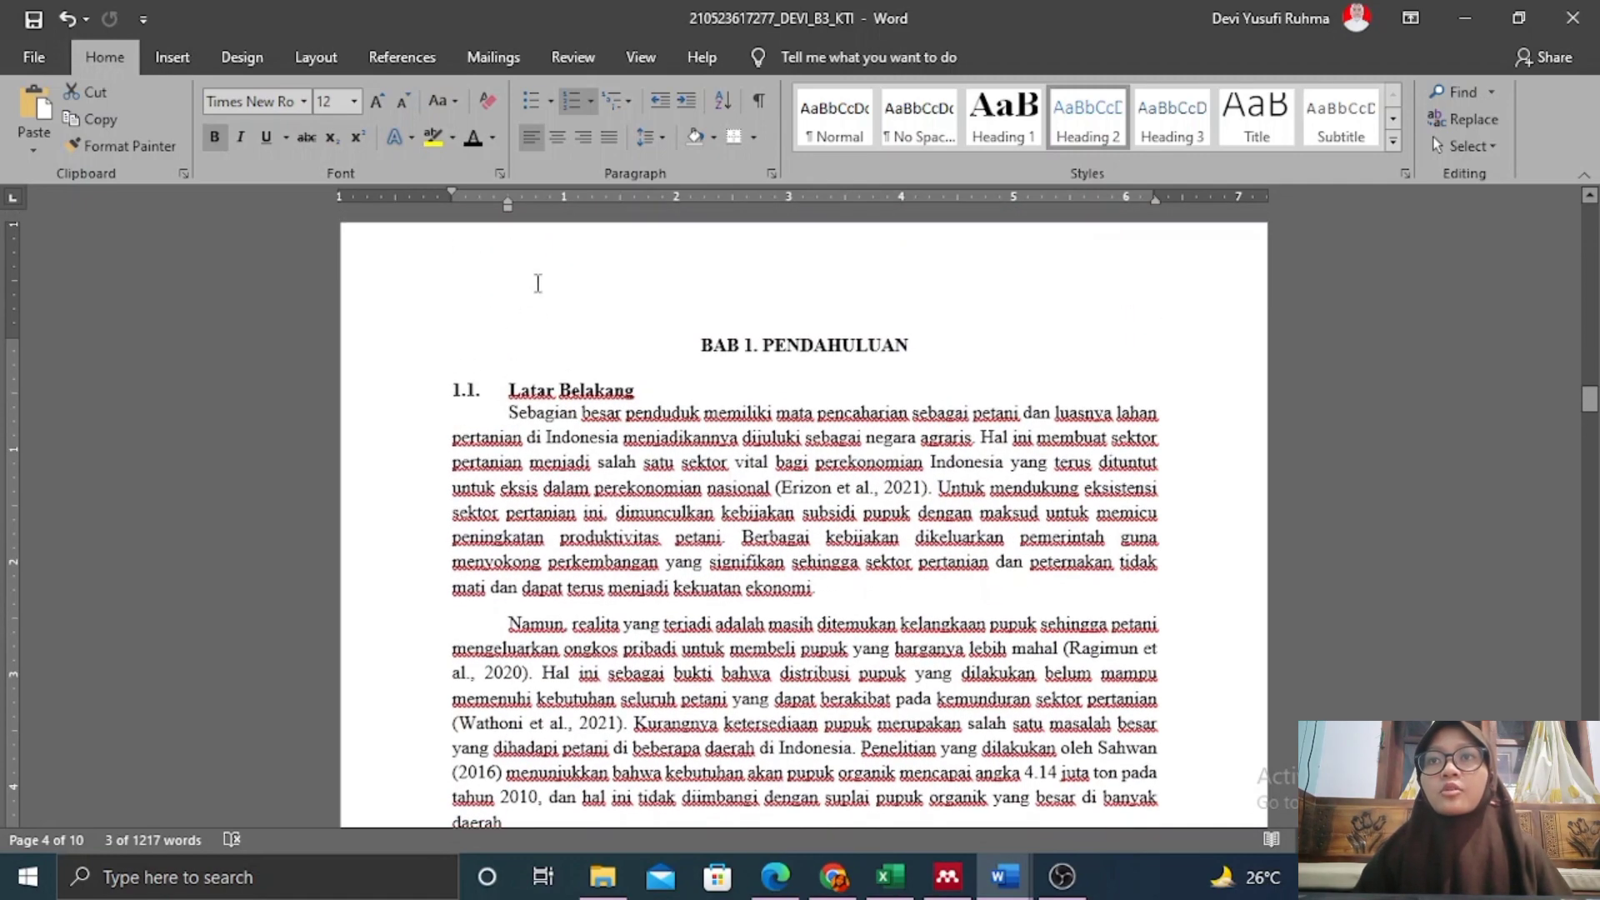
{"action": "scroll", "coordinate": [459, 467], "scroll_direction": "down", "scroll_amount": 9}
{"action": "scroll", "coordinate": [459, 466], "scroll_direction": "down", "scroll_amount": 2}
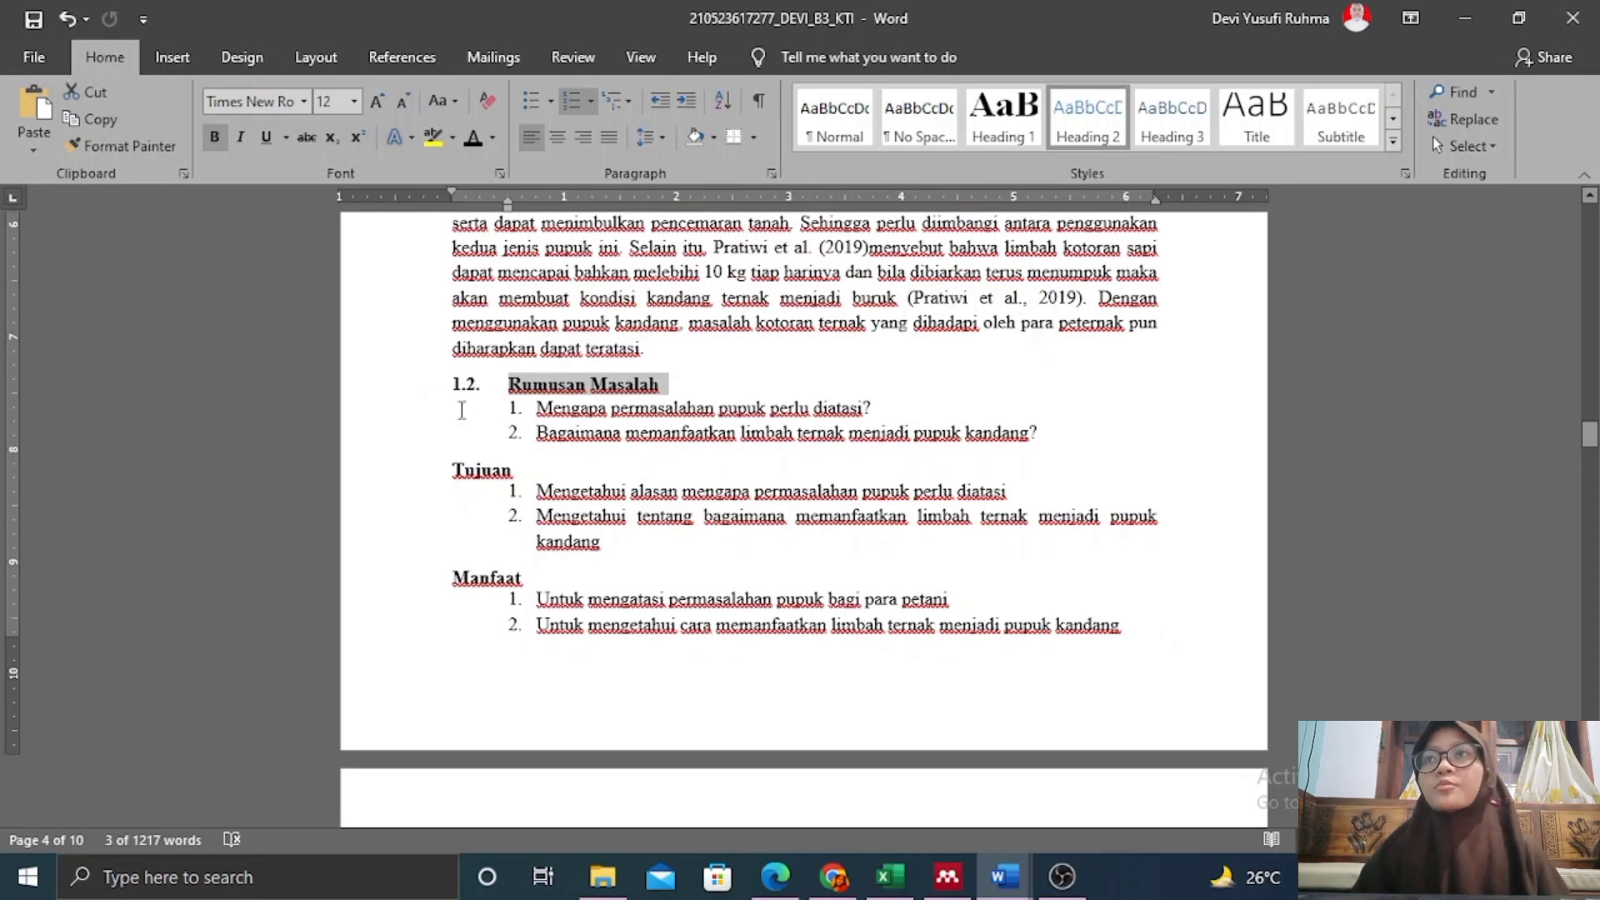
{"action": "scroll", "coordinate": [617, 454], "scroll_direction": "down", "scroll_amount": 2}
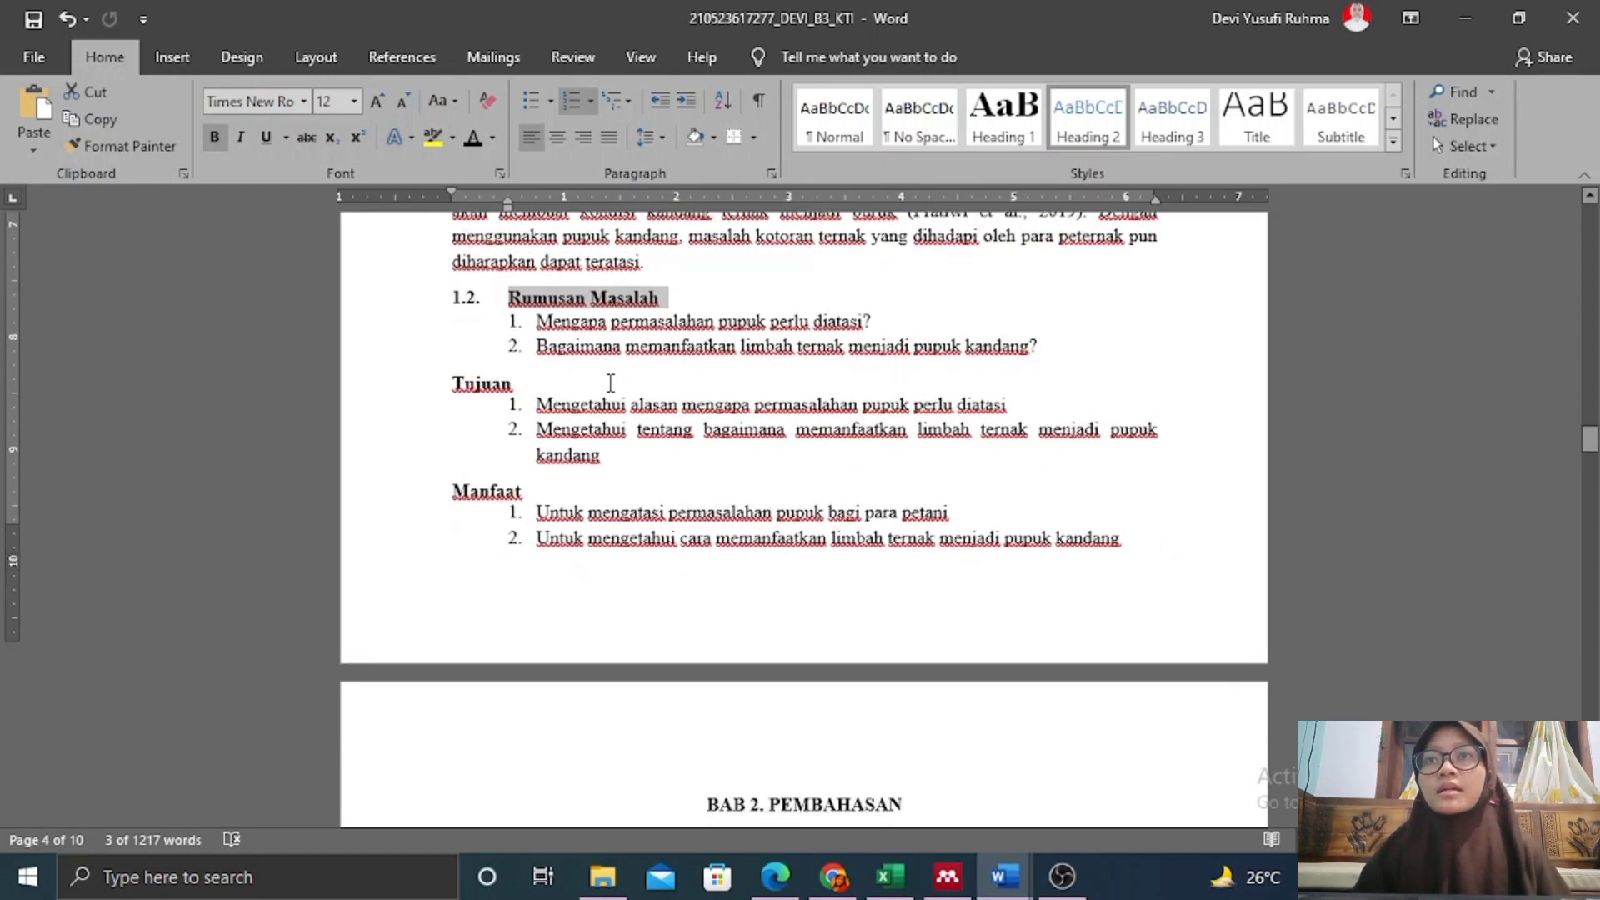
{"action": "left_click", "coordinate": [159, 147]}
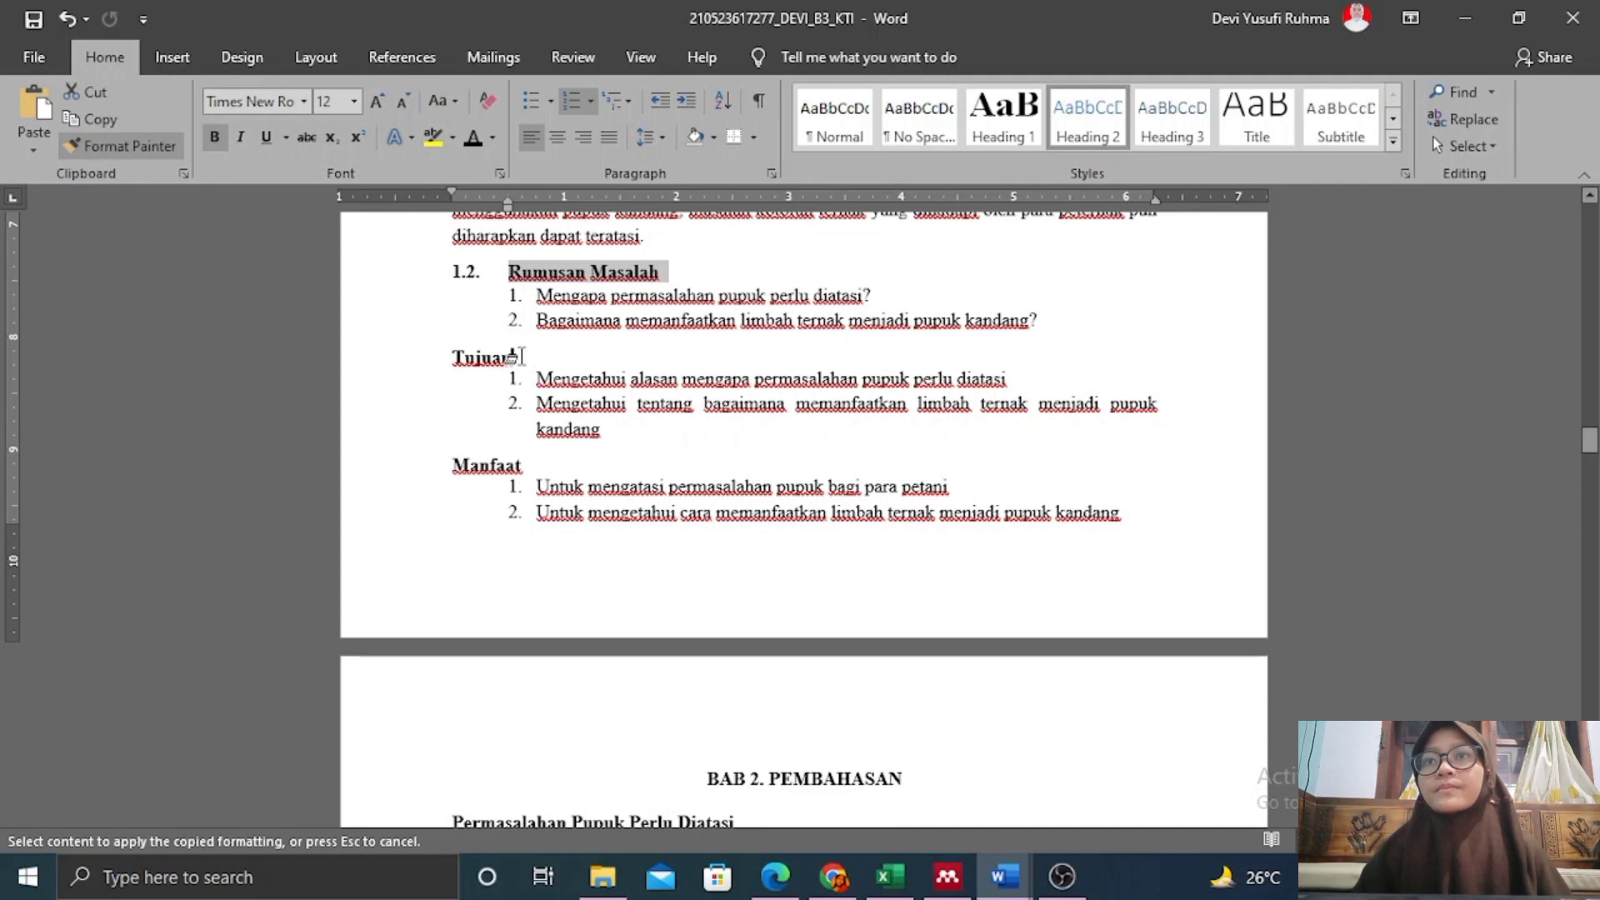
{"action": "left_click_drag", "start_coordinate": [520, 357], "coordinate": [429, 364]}
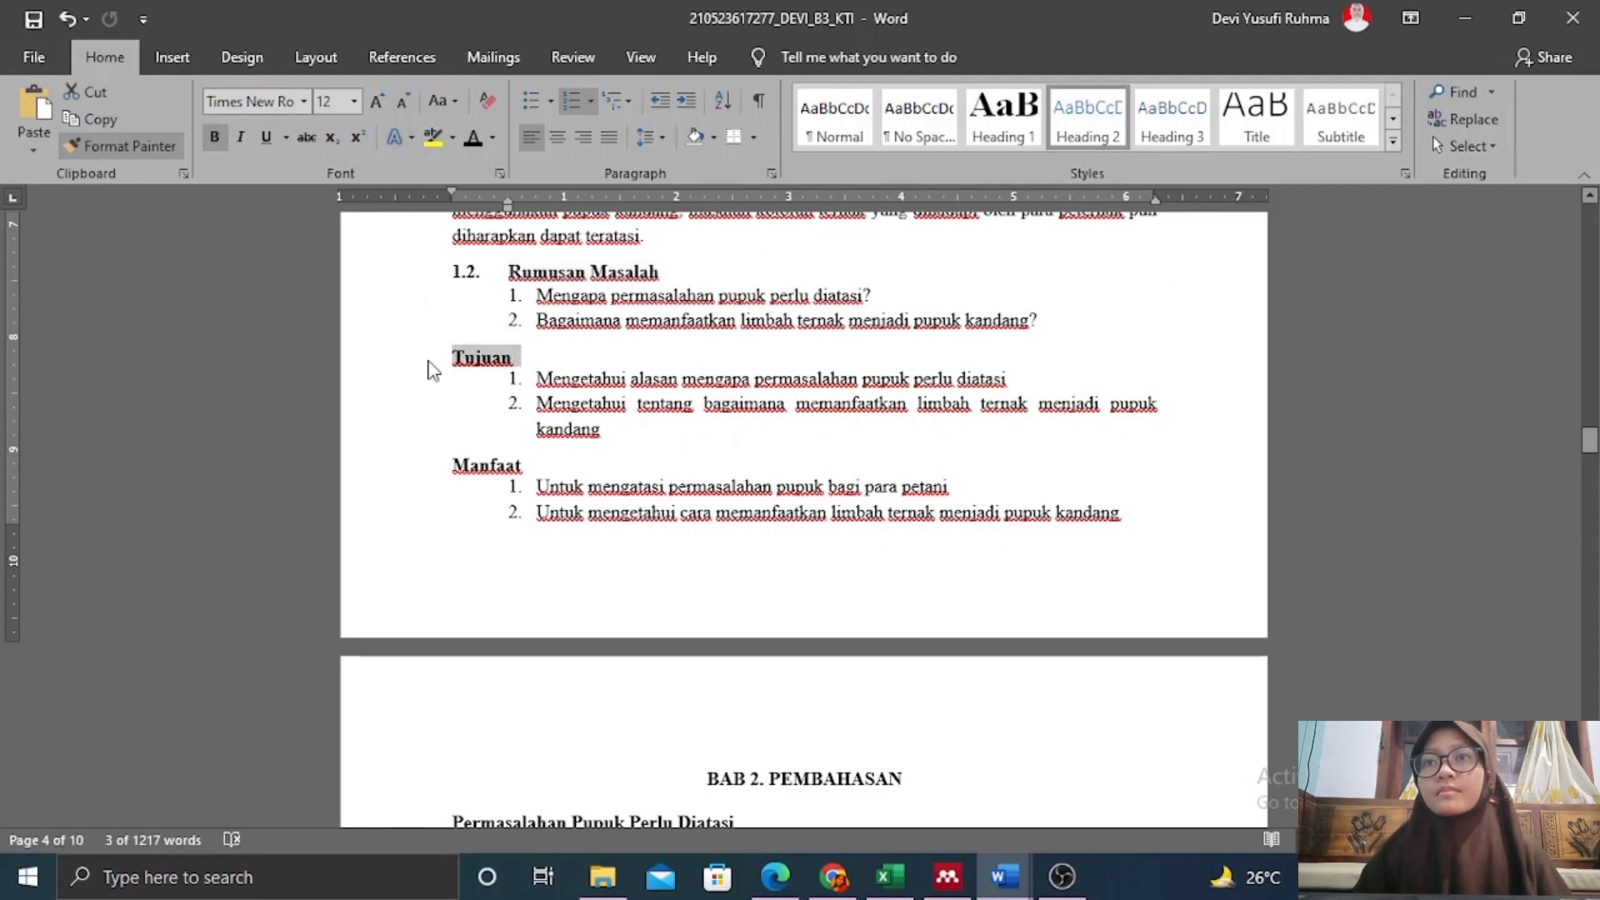
{"action": "left_click", "coordinate": [153, 146]}
{"action": "left_click_drag", "start_coordinate": [520, 463], "coordinate": [454, 469]}
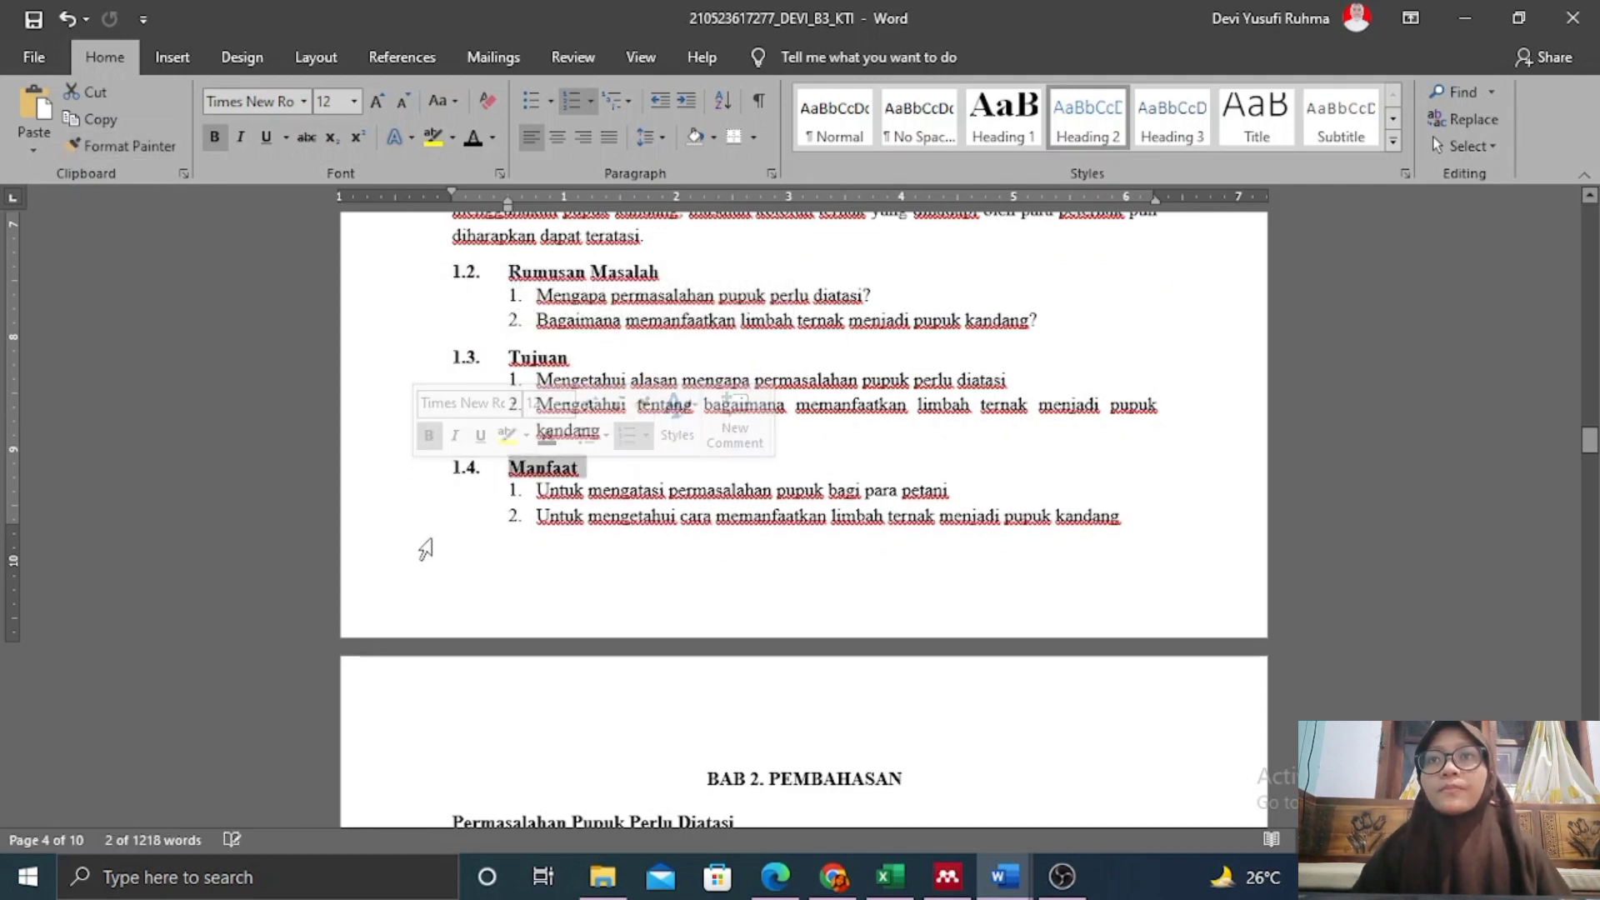
Copy the Manfaat subheading's formatting onto the Permasalahan Pupuk Perlu Diatasi subheading under BAB 2. PEMBAHASAN.
{"action": "scroll", "coordinate": [704, 375], "scroll_direction": "down", "scroll_amount": 2}
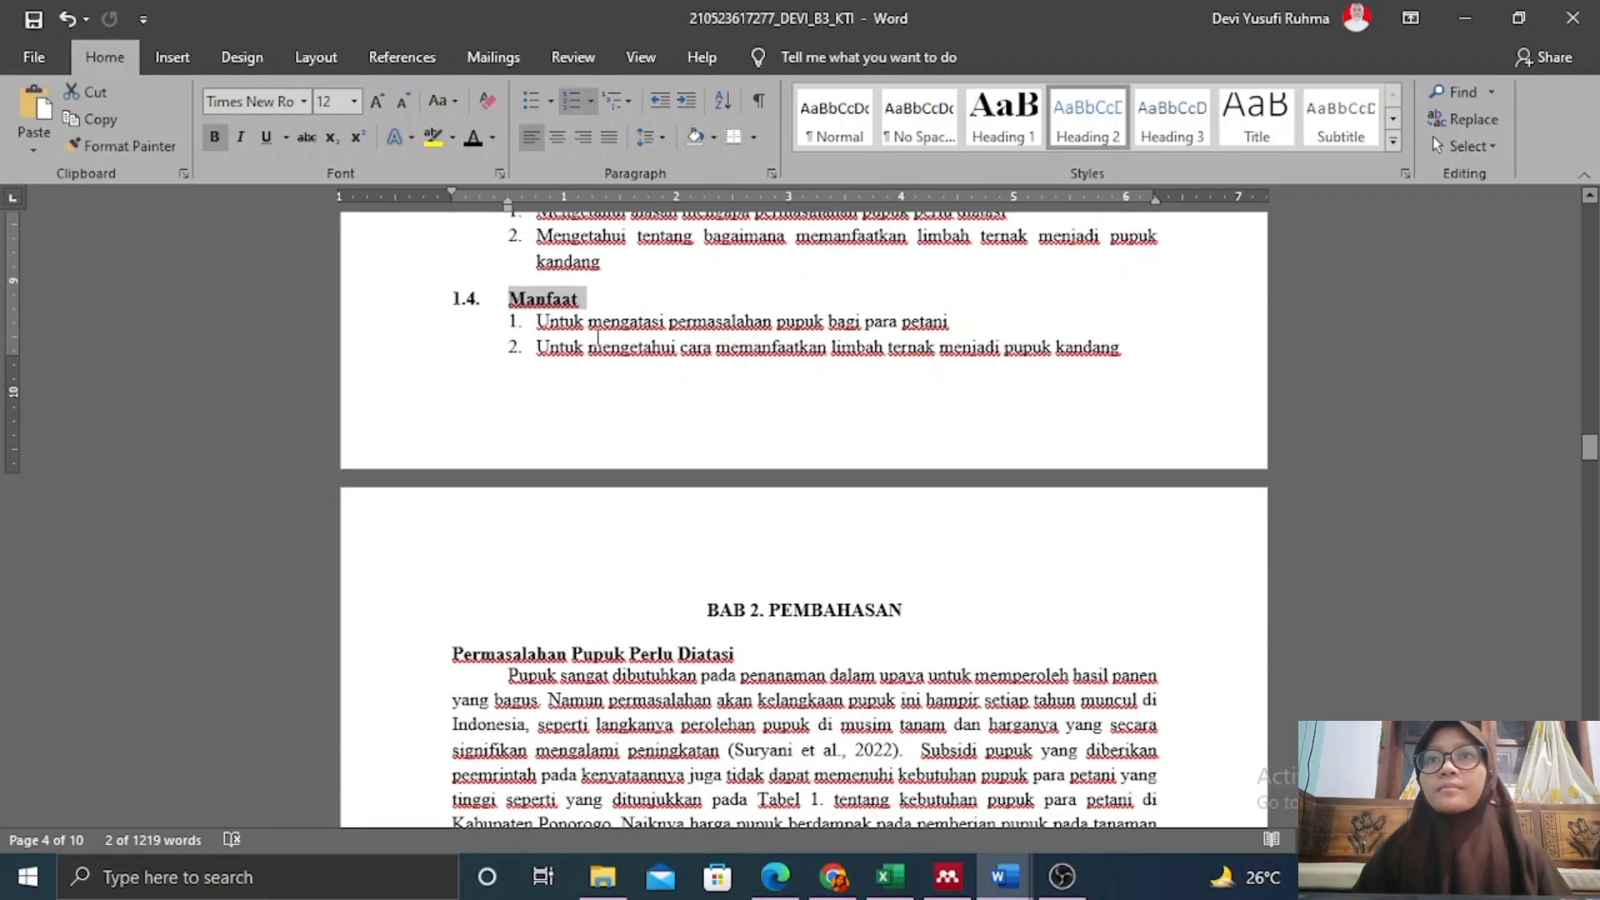
{"action": "scroll", "coordinate": [601, 333], "scroll_direction": "down", "scroll_amount": 10}
{"action": "left_click", "coordinate": [156, 150]}
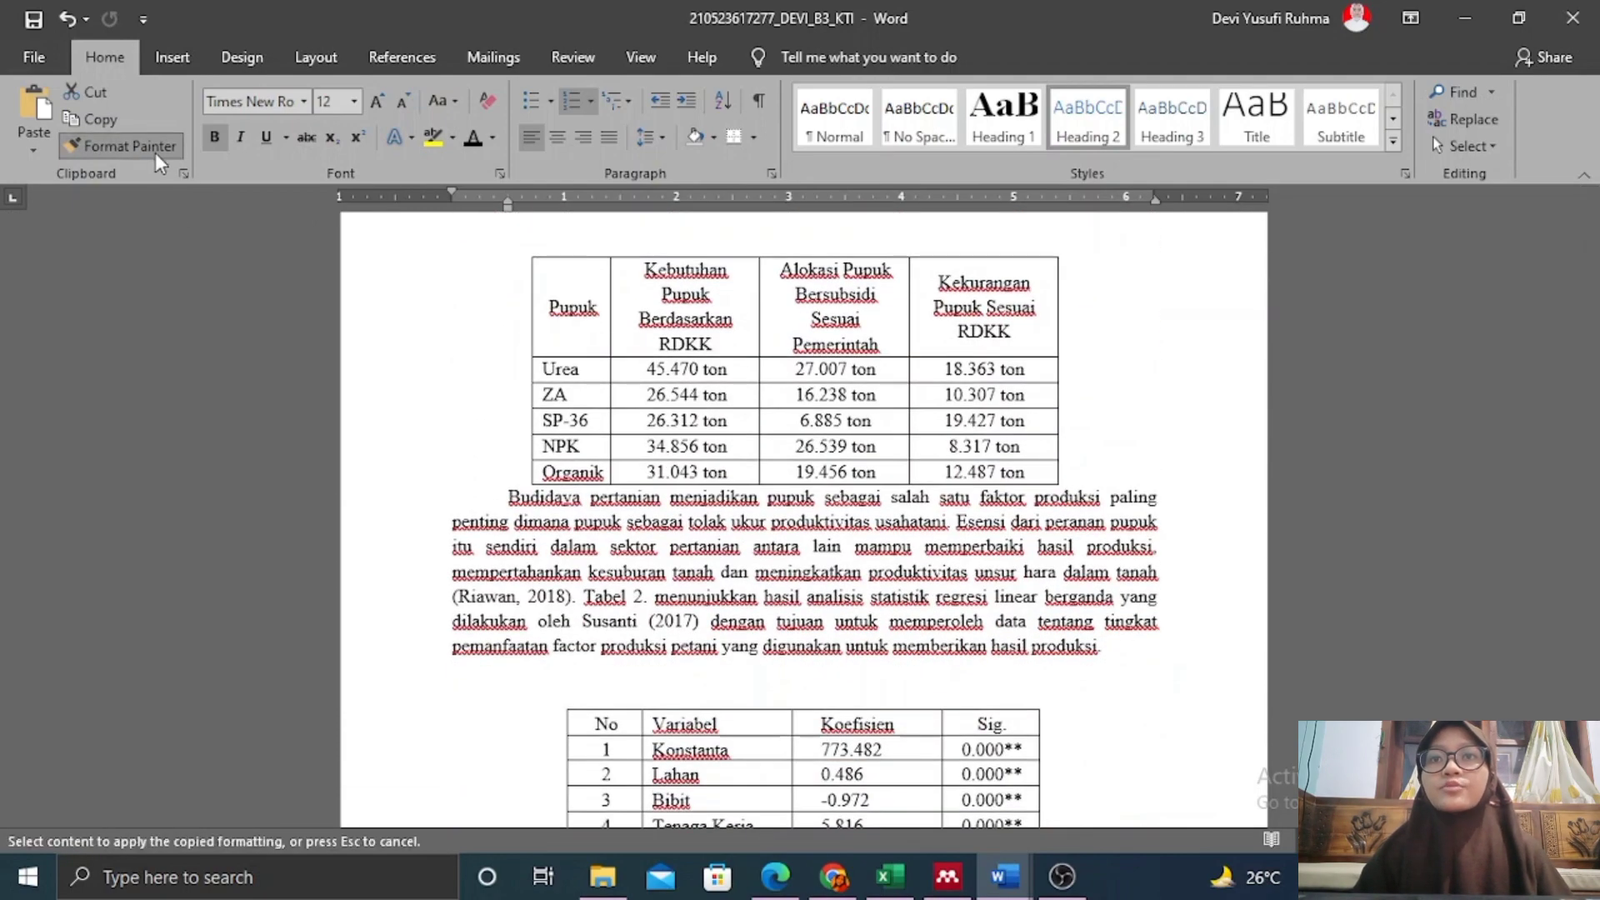
{"action": "scroll", "coordinate": [676, 304], "scroll_direction": "down", "scroll_amount": 15}
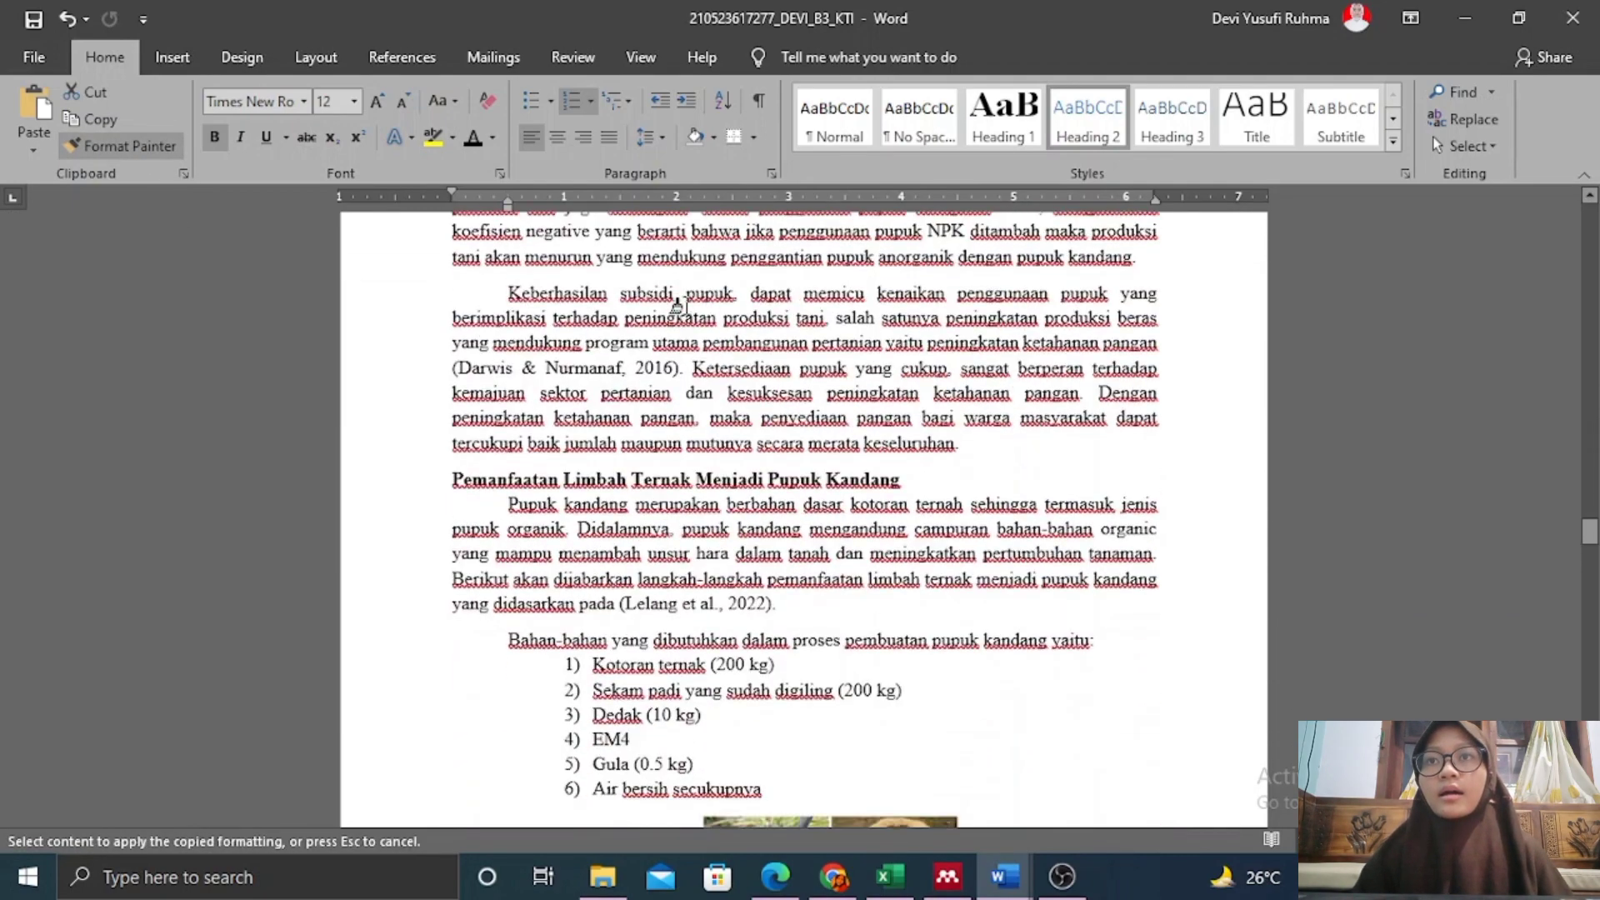
{"action": "scroll", "coordinate": [742, 447], "scroll_direction": "up", "scroll_amount": 20}
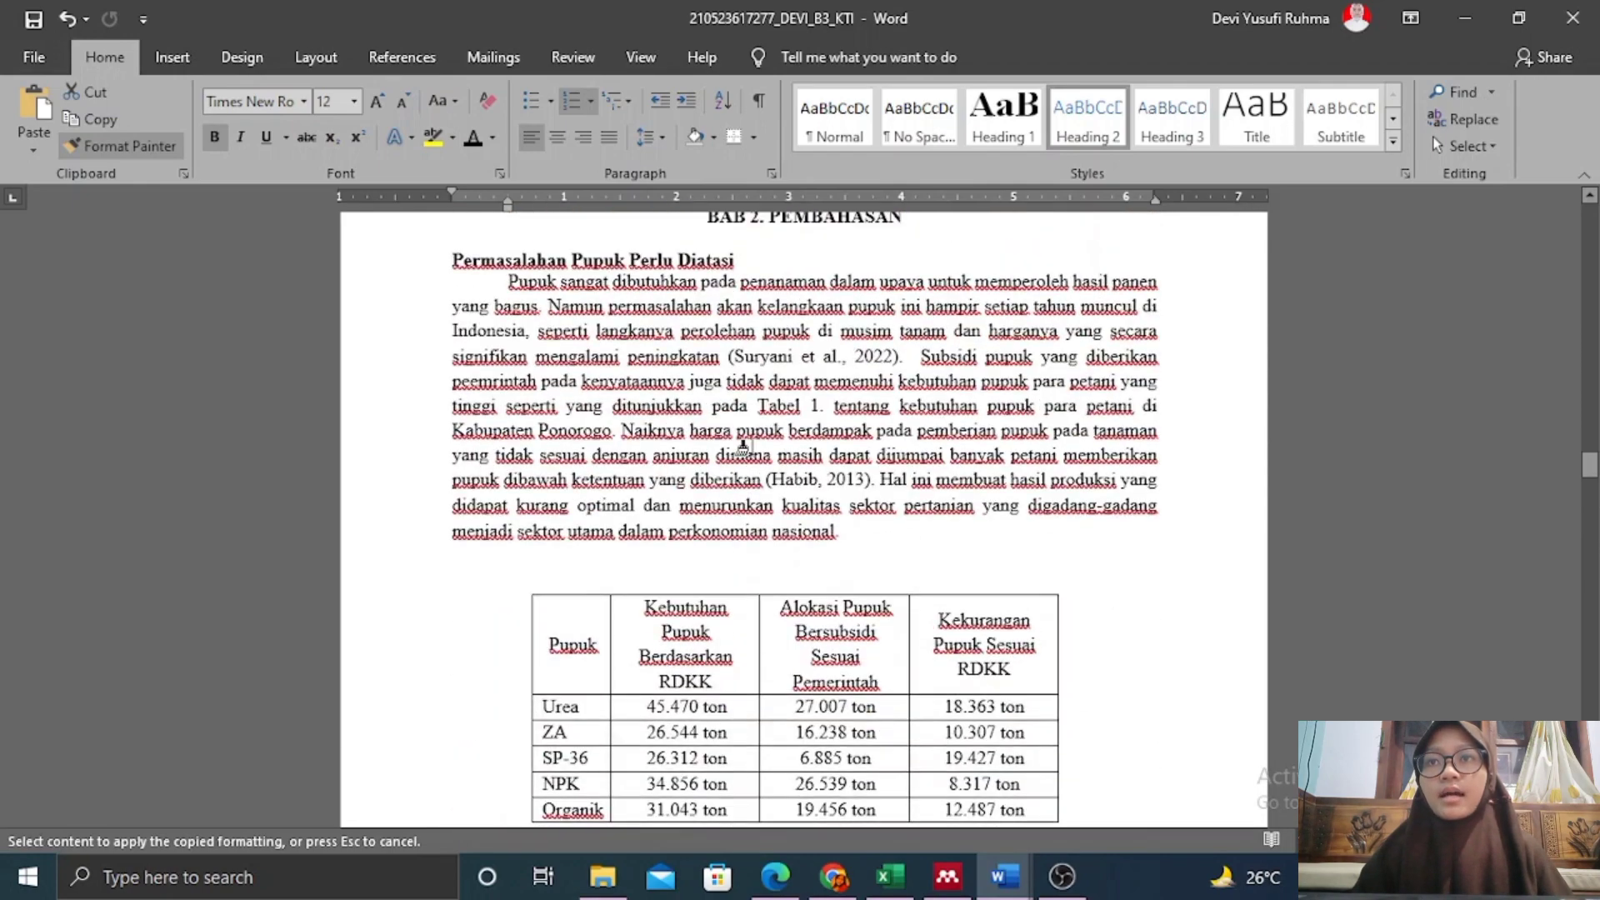
{"action": "scroll", "coordinate": [750, 447], "scroll_direction": "up", "scroll_amount": 6}
{"action": "scroll", "coordinate": [727, 442], "scroll_direction": "down", "scroll_amount": 4}
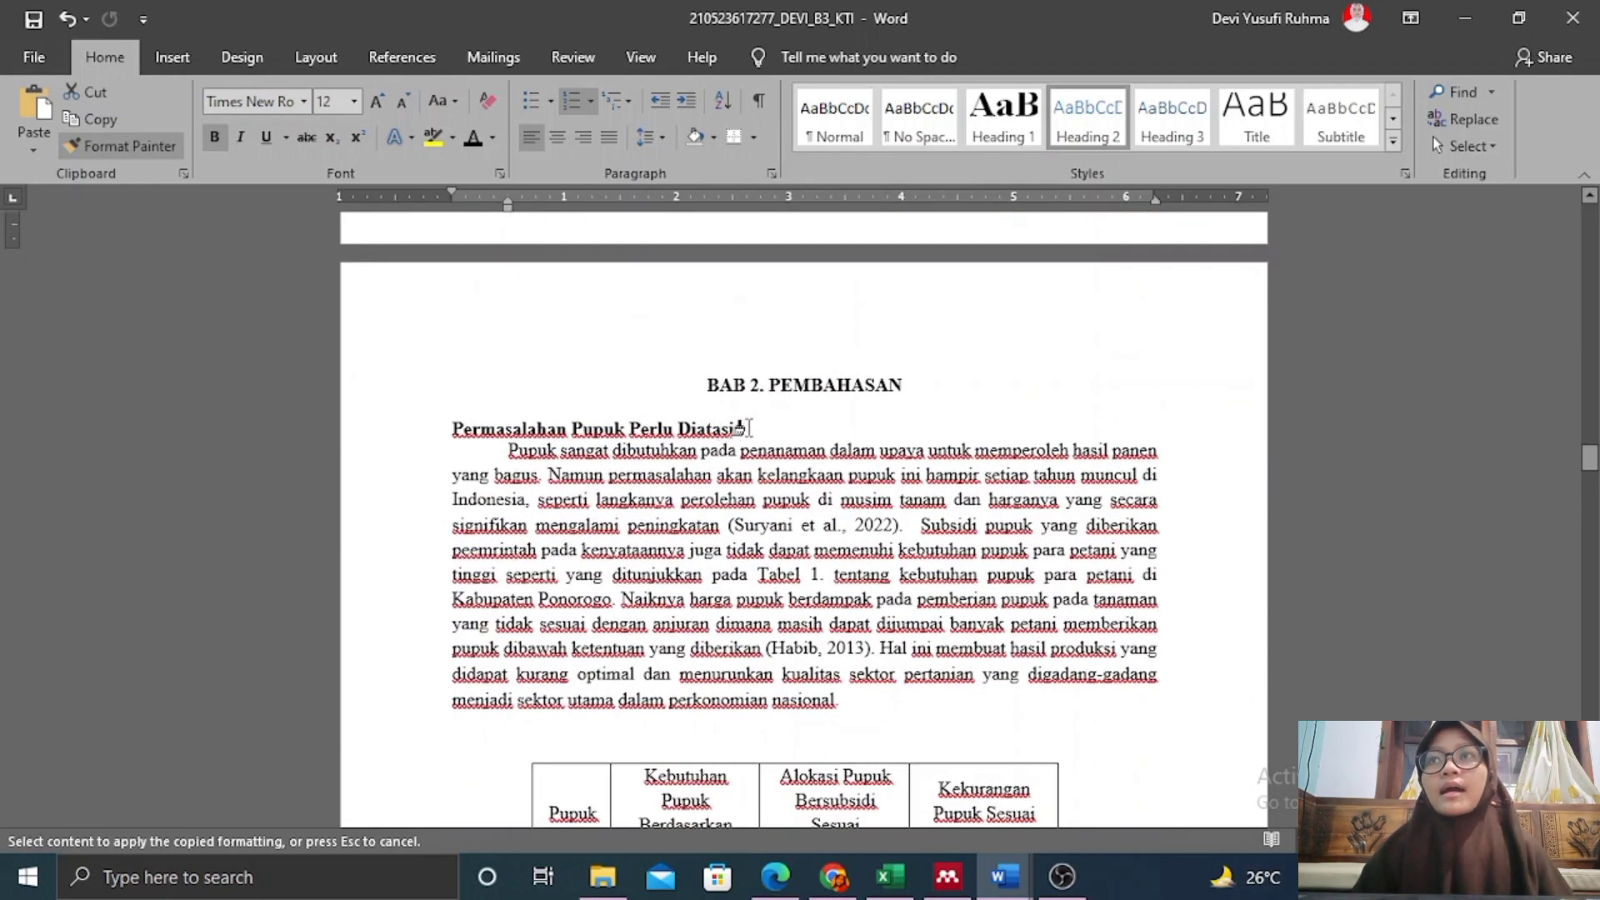
{"action": "left_click_drag", "start_coordinate": [748, 429], "coordinate": [452, 428]}
Compare the subheading numbering in BAB 1 with that of the first subheading under BAB 2. PEMBAHASAN.
{"action": "scroll", "coordinate": [724, 447], "scroll_direction": "up", "scroll_amount": 4}
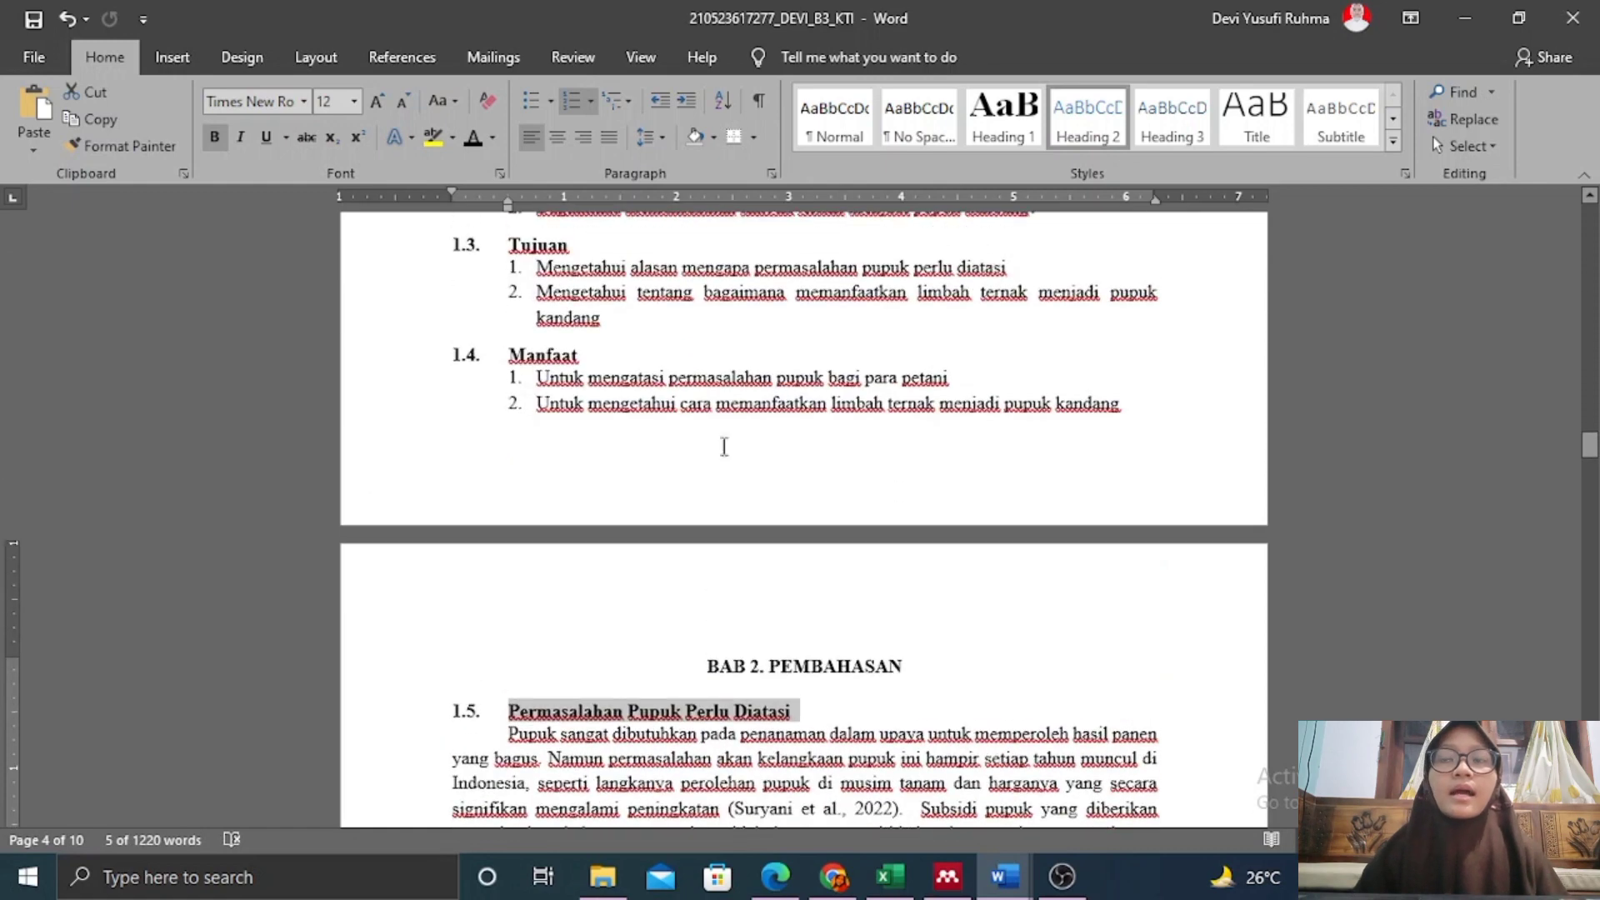
{"action": "scroll", "coordinate": [572, 380], "scroll_direction": "down", "scroll_amount": 3}
{"action": "left_click", "coordinate": [627, 496]}
{"action": "scroll", "coordinate": [775, 465], "scroll_direction": "up", "scroll_amount": 2}
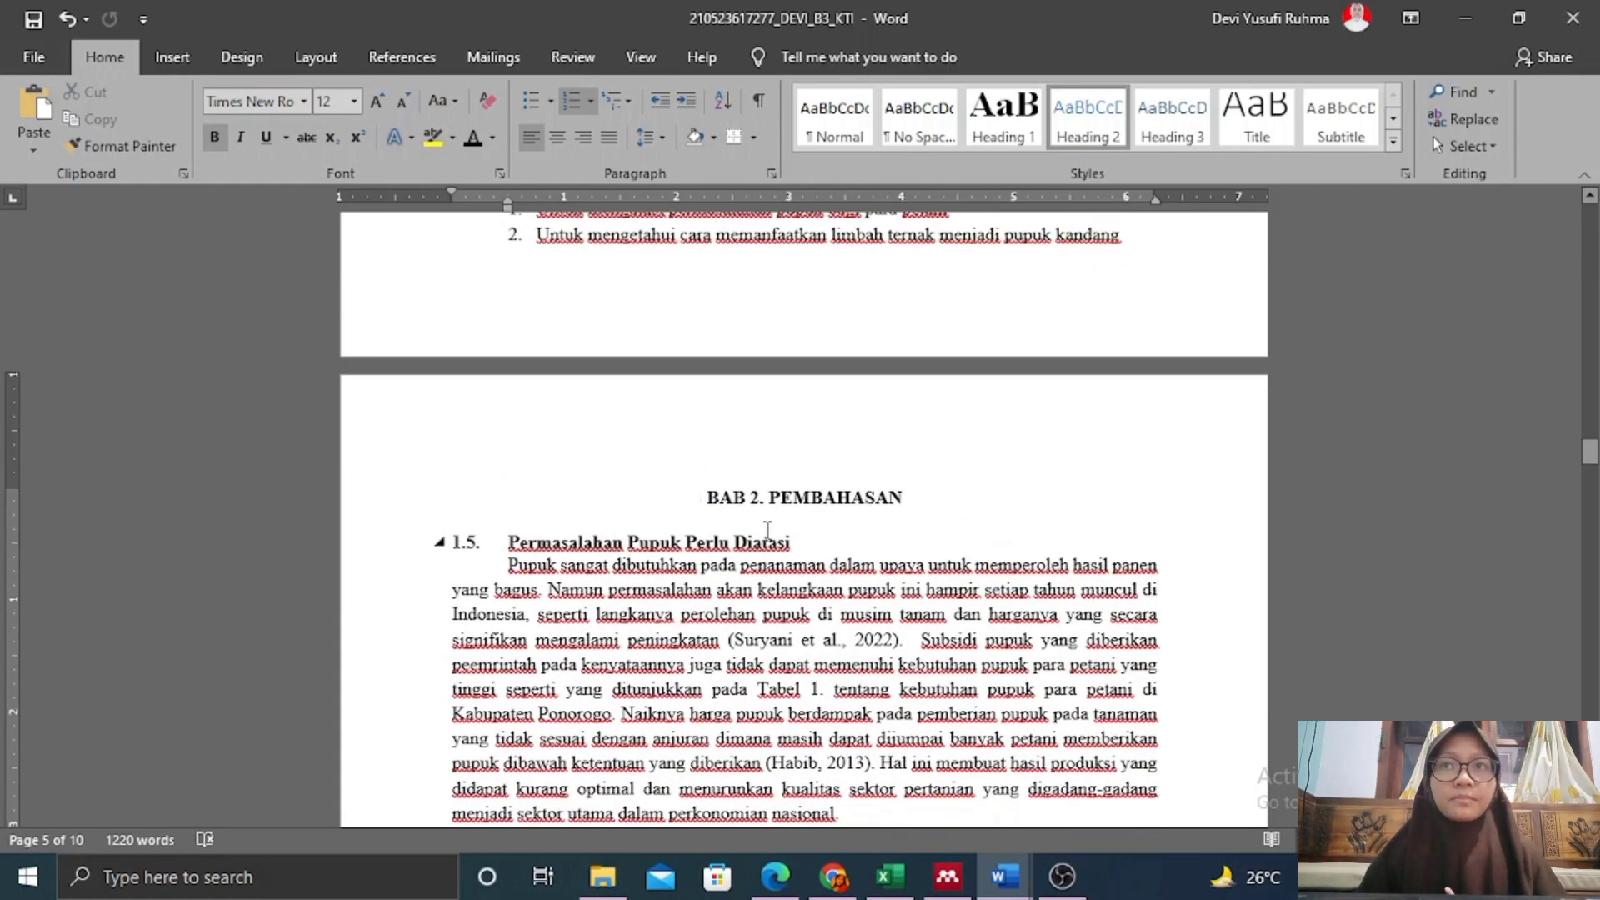
{"action": "scroll", "coordinate": [775, 465], "scroll_direction": "down", "scroll_amount": 3}
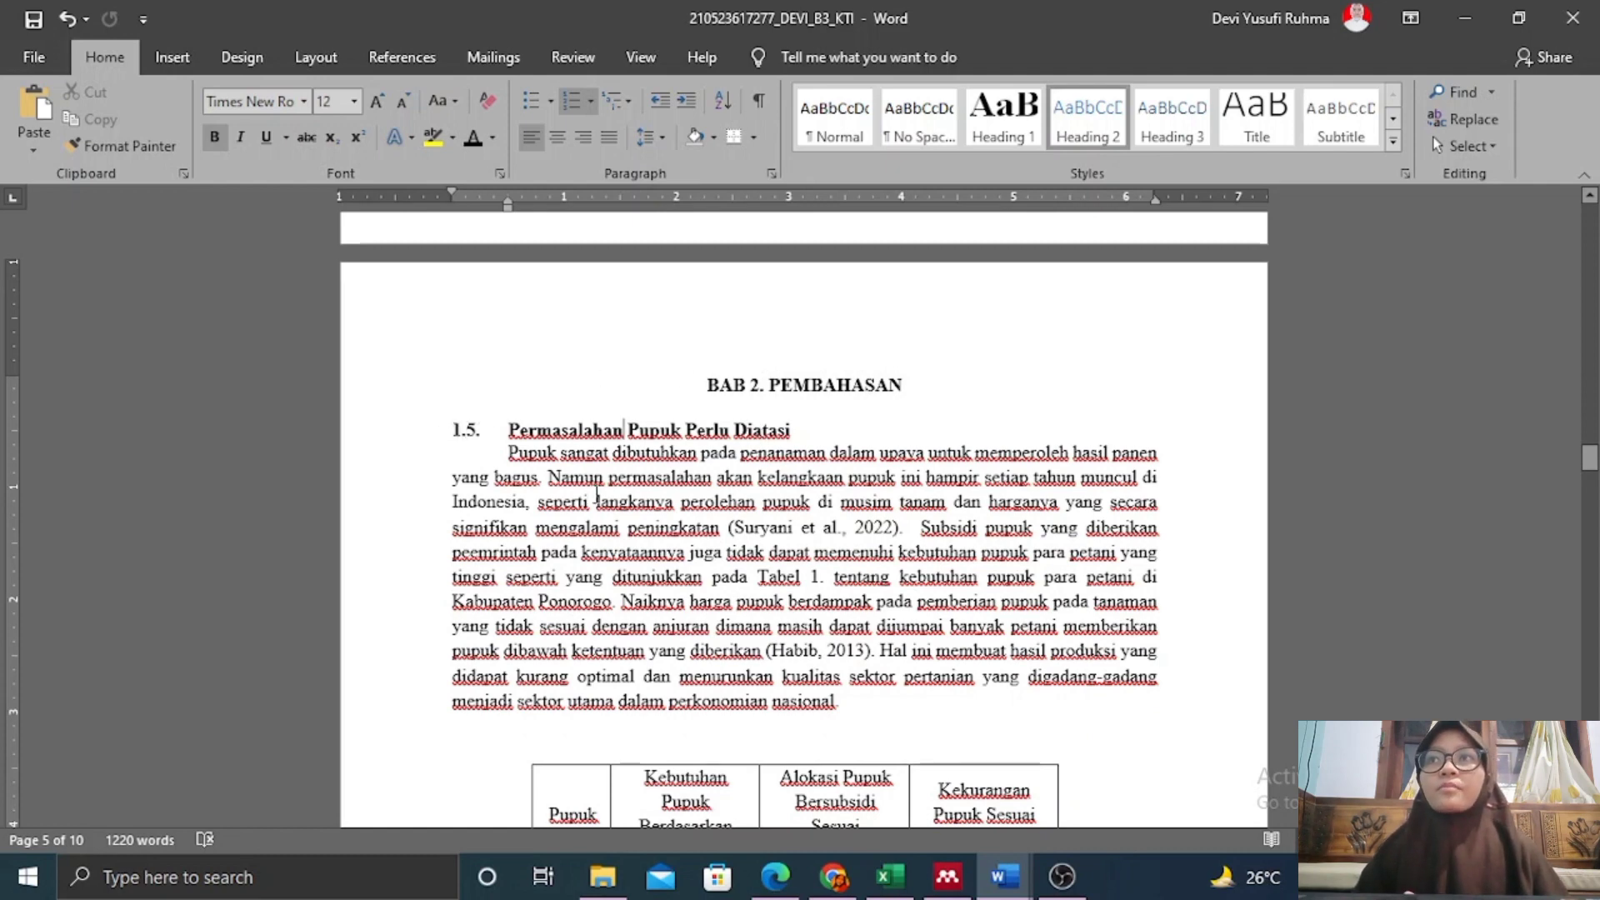
{"action": "scroll", "coordinate": [597, 496], "scroll_direction": "up", "scroll_amount": 3}
{"action": "scroll", "coordinate": [754, 528], "scroll_direction": "up", "scroll_amount": 2}
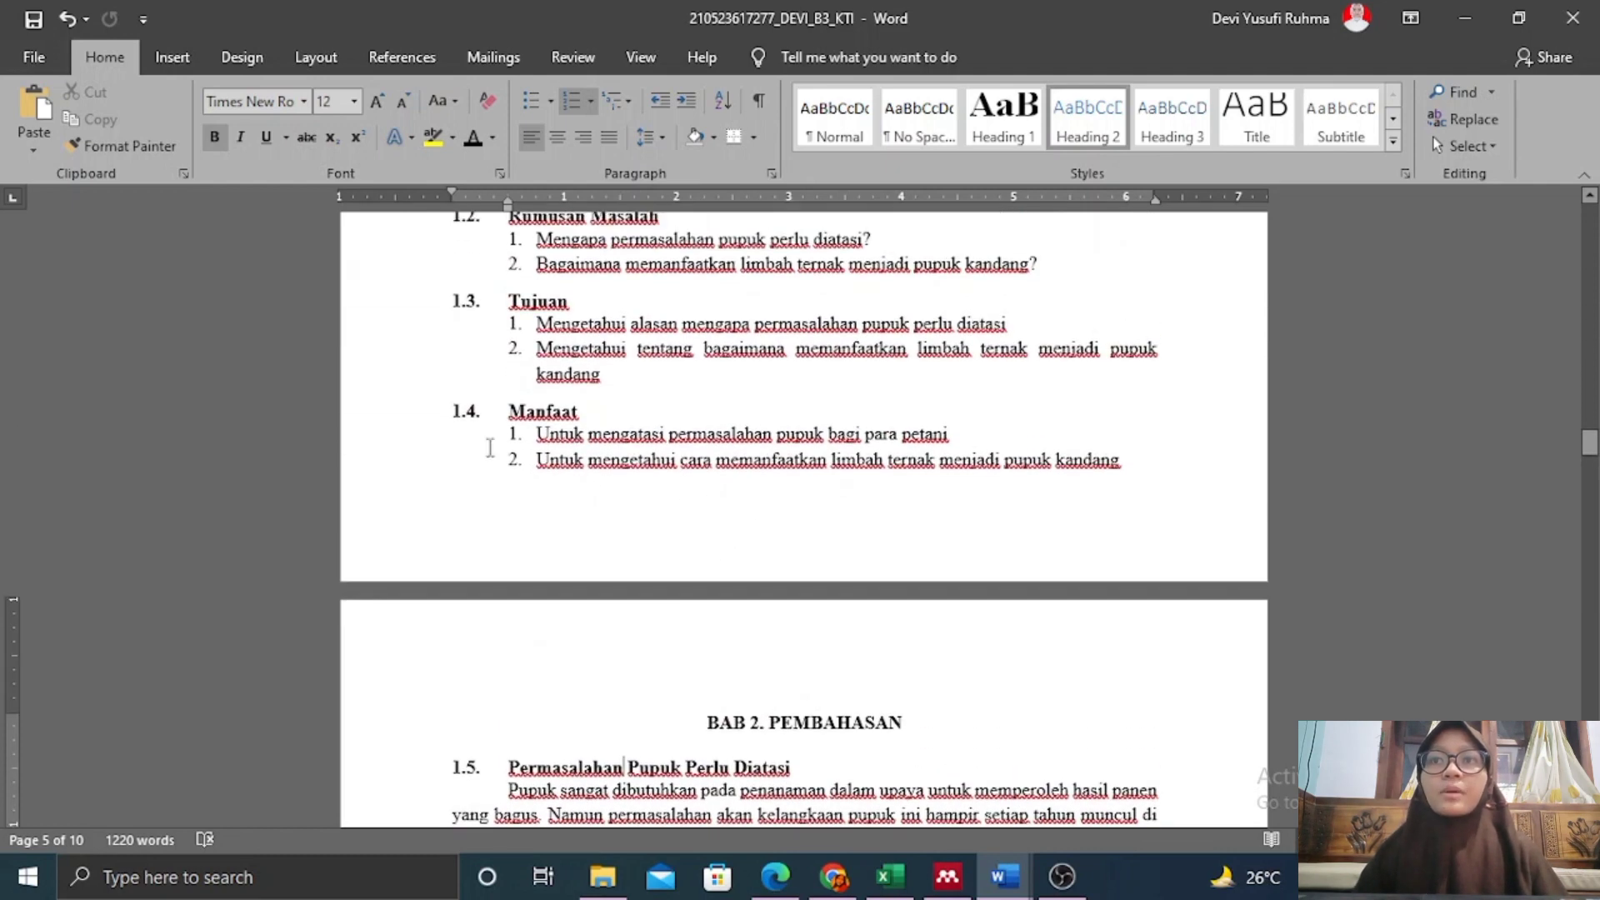
{"action": "scroll", "coordinate": [536, 409], "scroll_direction": "up", "scroll_amount": 4}
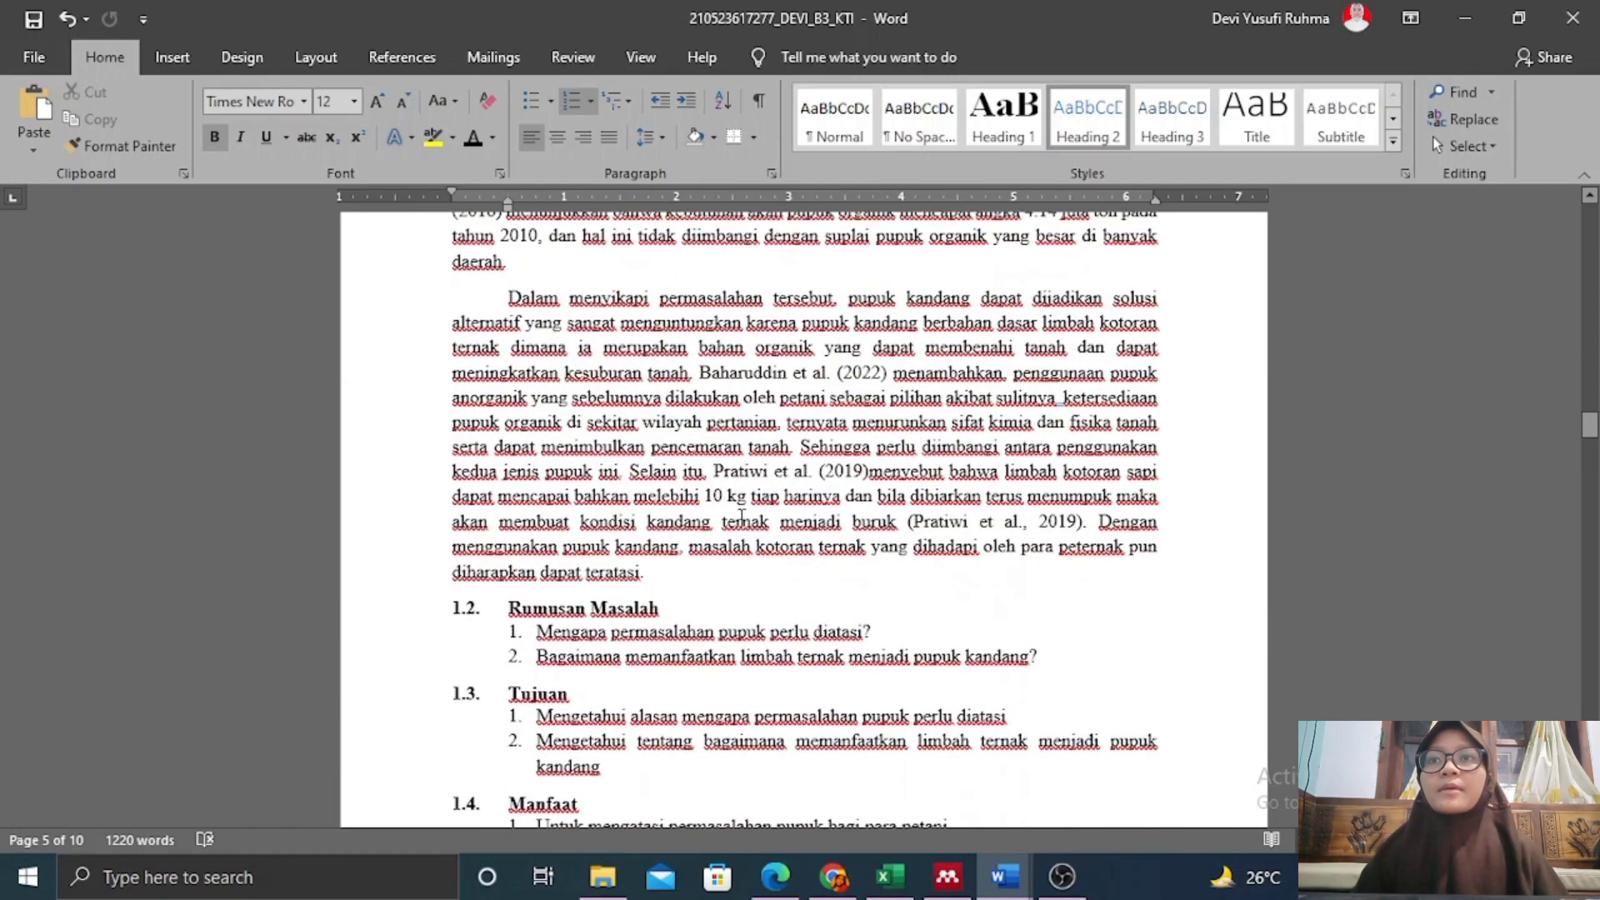
{"action": "scroll", "coordinate": [670, 463], "scroll_direction": "down", "scroll_amount": 3}
{"action": "scroll", "coordinate": [670, 463], "scroll_direction": "down", "scroll_amount": 6}
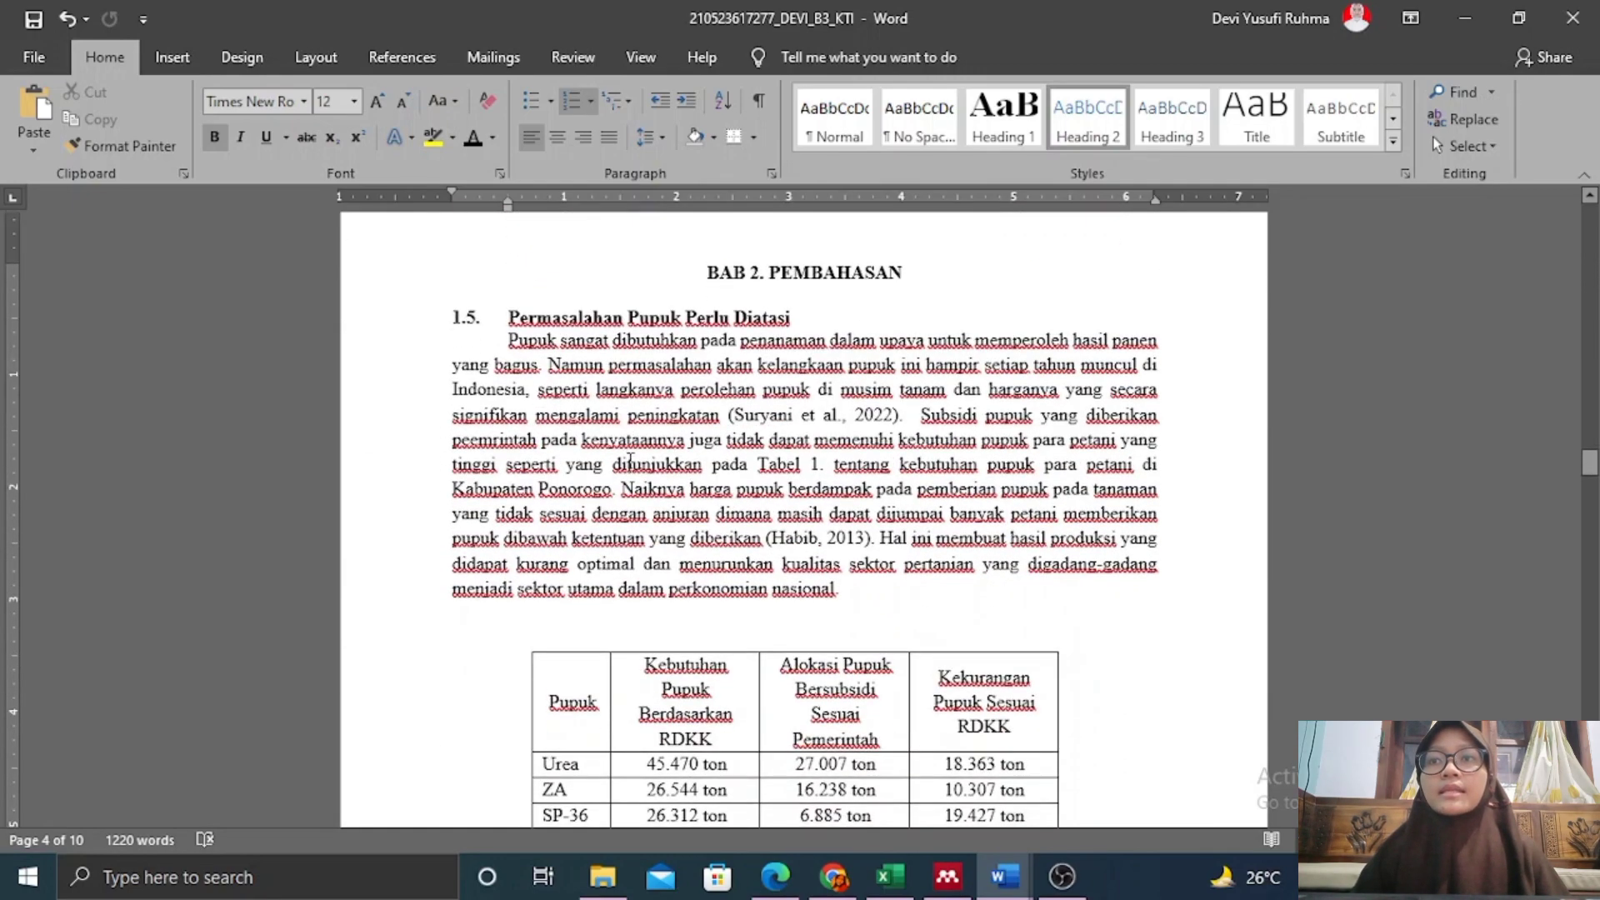
Renumber the Permasalahan Pupuk Perlu Diatasi subheading as 2.1. and set its number at the left margin with a hanging indent of about 0.5 inch.
{"action": "scroll", "coordinate": [497, 543], "scroll_direction": "up", "scroll_amount": 3}
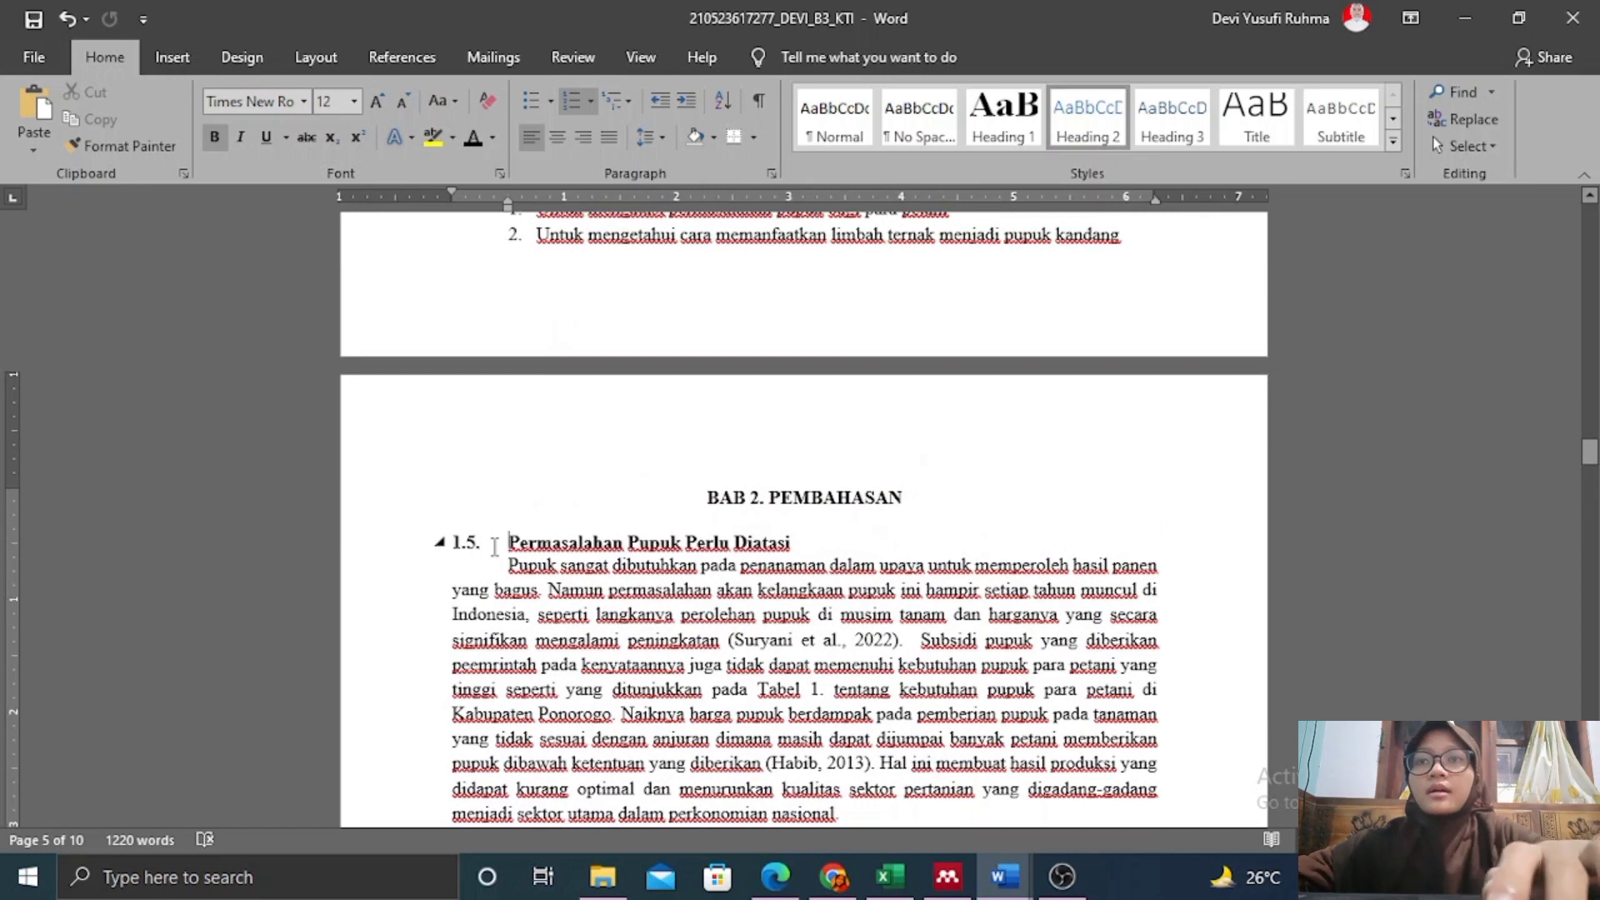
{"action": "left_click", "coordinate": [471, 541]}
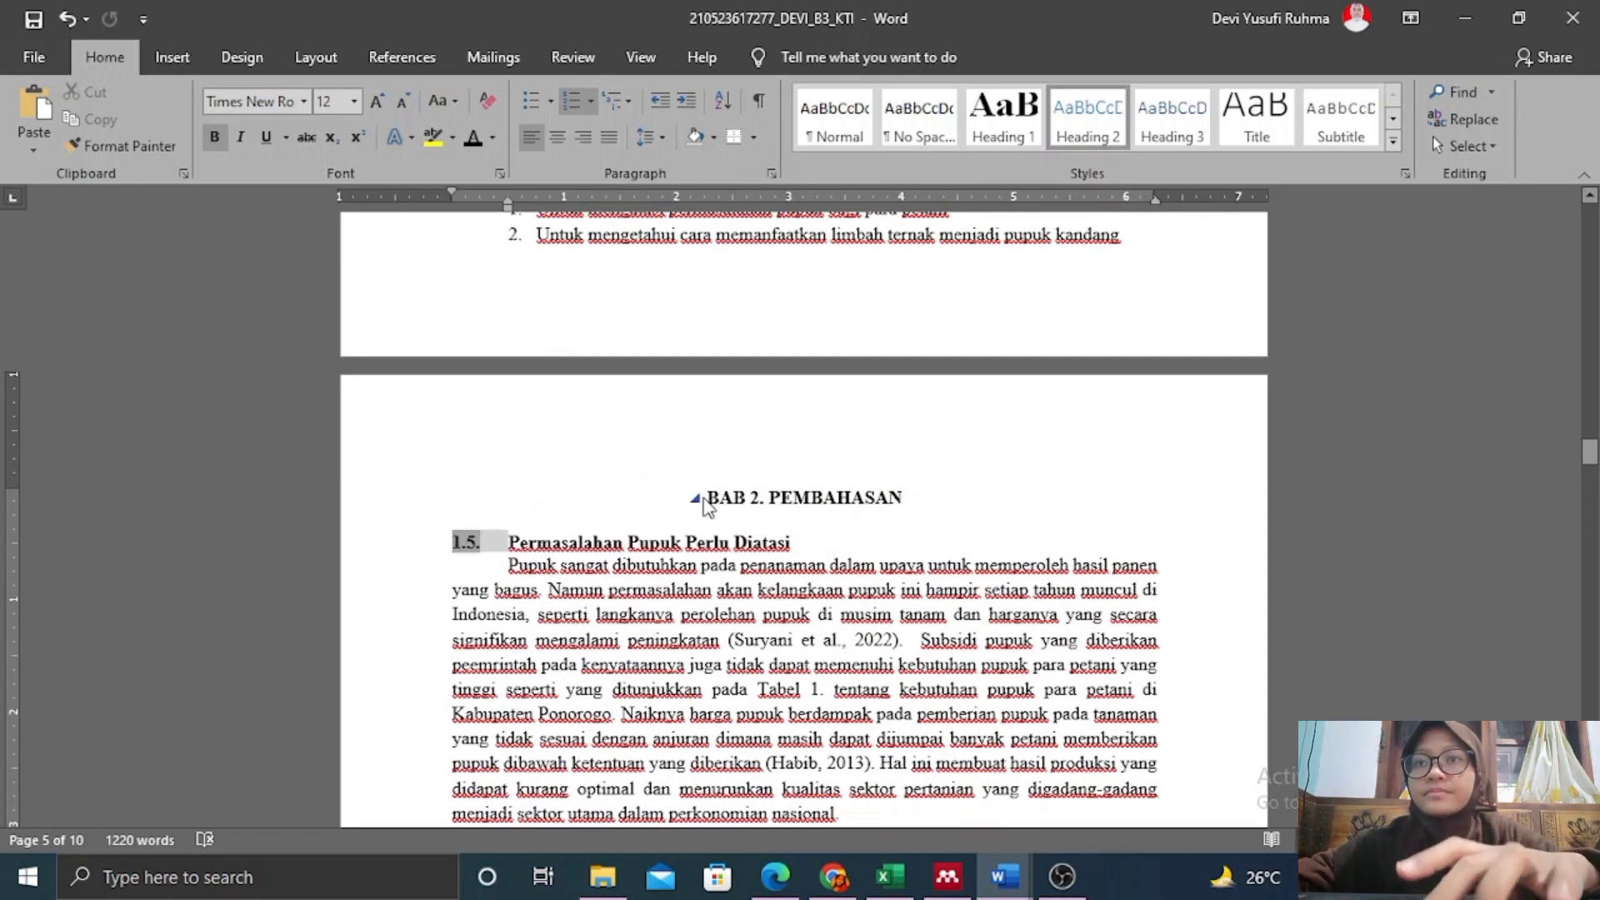
{"action": "key", "text": "BackSpace"}
{"action": "type", "text": "2.1."}
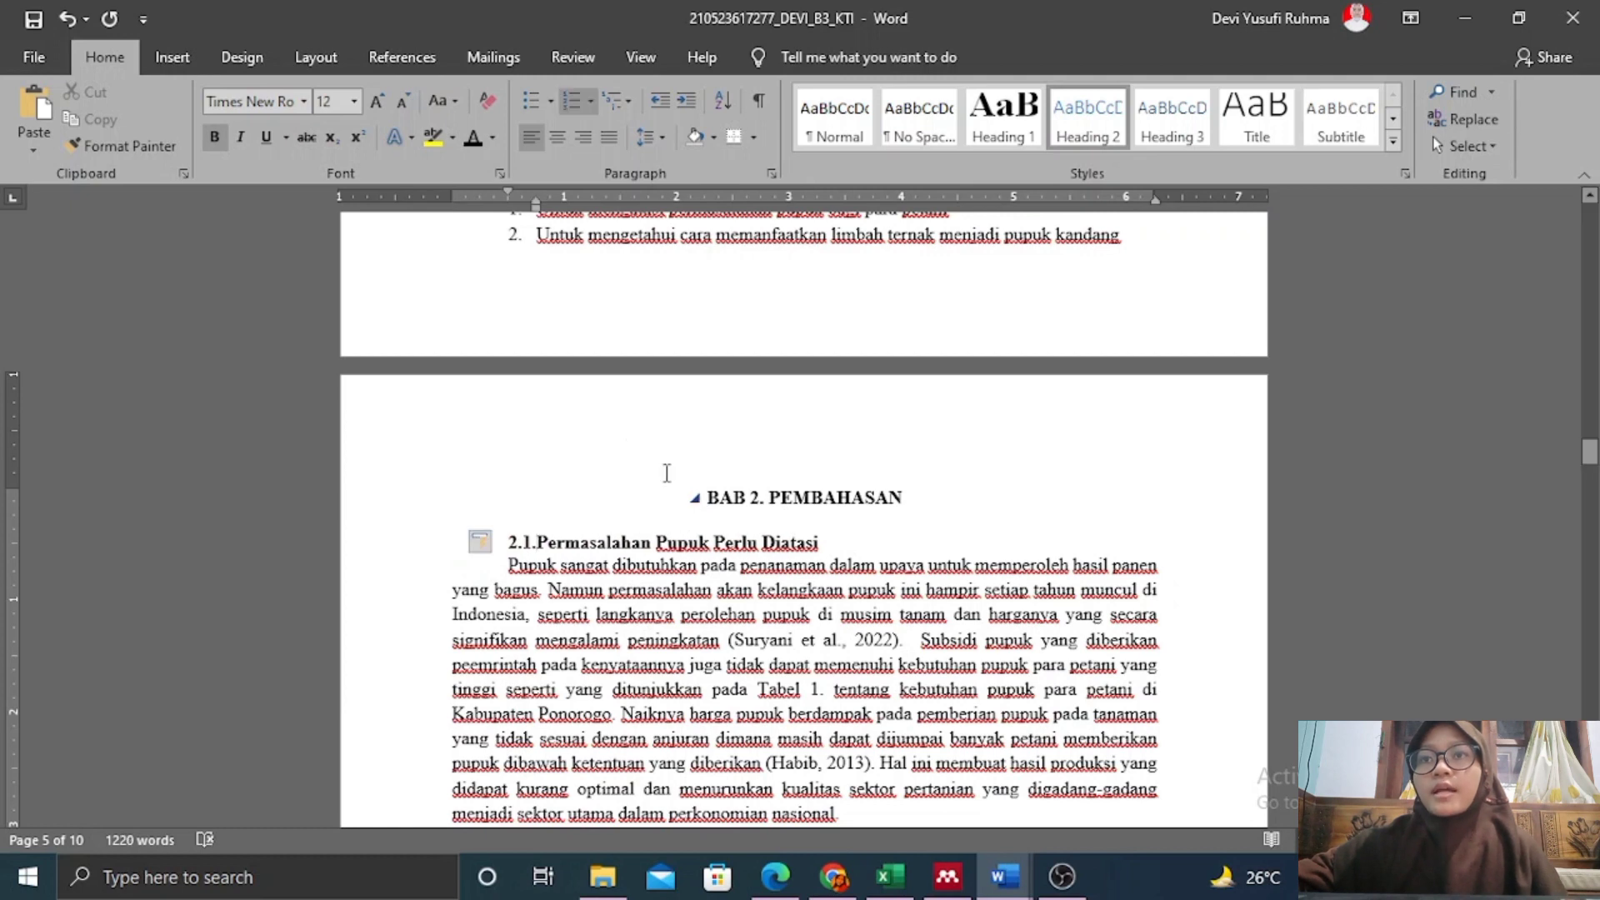
{"action": "mouse_move", "coordinate": [509, 191]}
{"action": "left_mouse_down"}
{"action": "mouse_move", "coordinate": [452, 190]}
{"action": "mouse_move", "coordinate": [533, 203]}
{"action": "mouse_move", "coordinate": [508, 201]}
{"action": "left_mouse_up"}
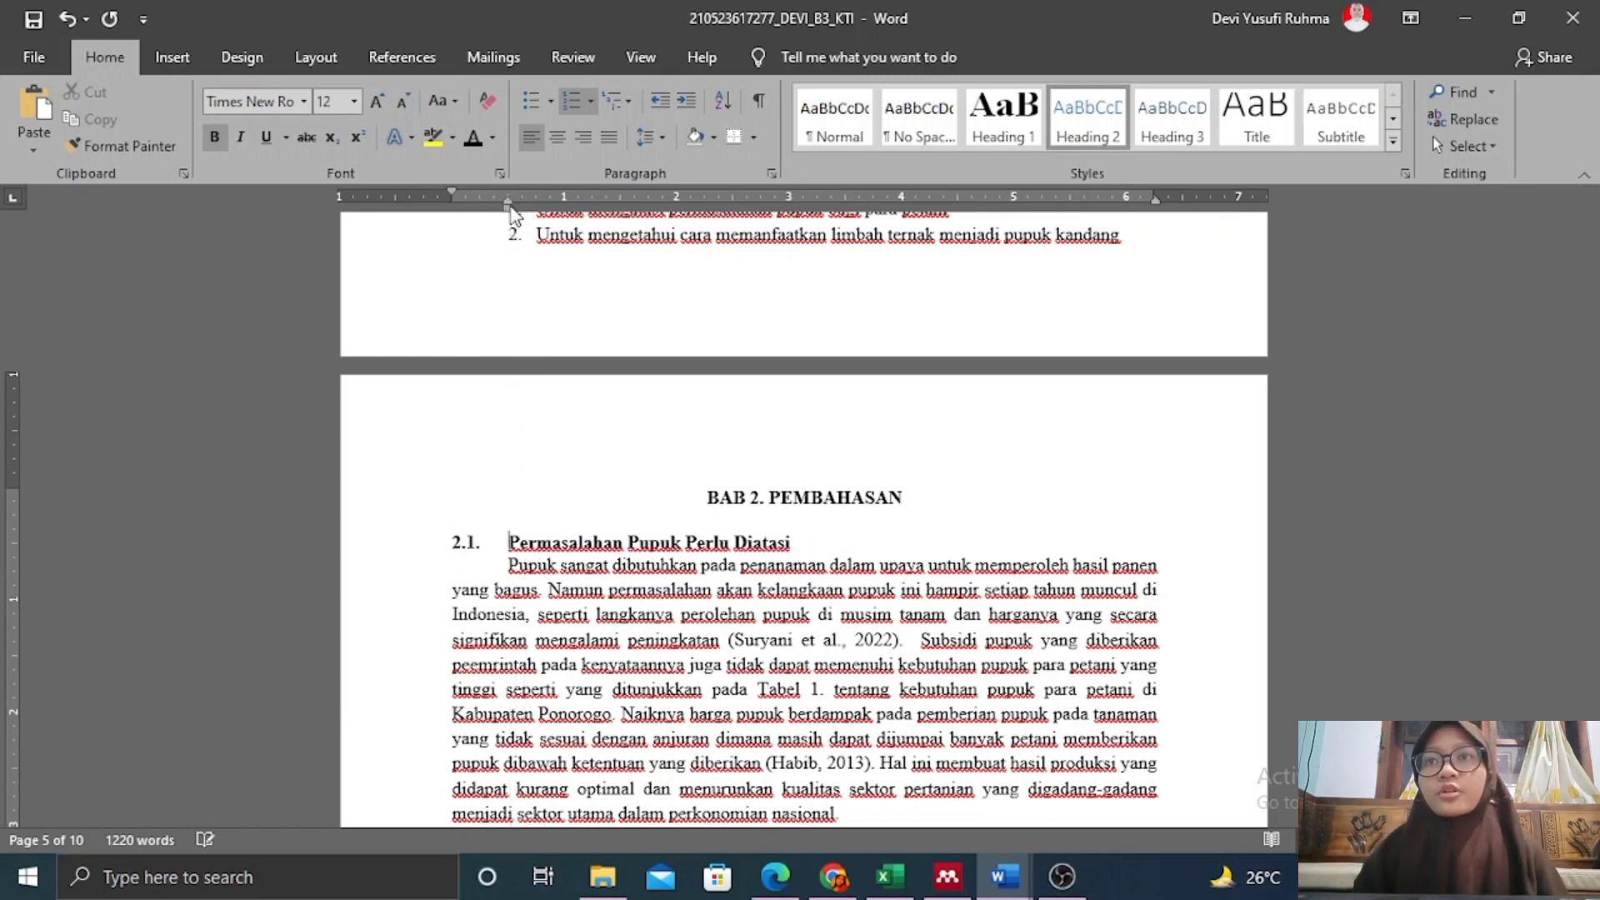
Copy the 2.1. subheading's formatting onto the Pemanfaatan Limbah Ternak Menjadi Pupuk Kandang subheading with Format Painter.
{"action": "scroll", "coordinate": [422, 314], "scroll_direction": "down", "scroll_amount": 3}
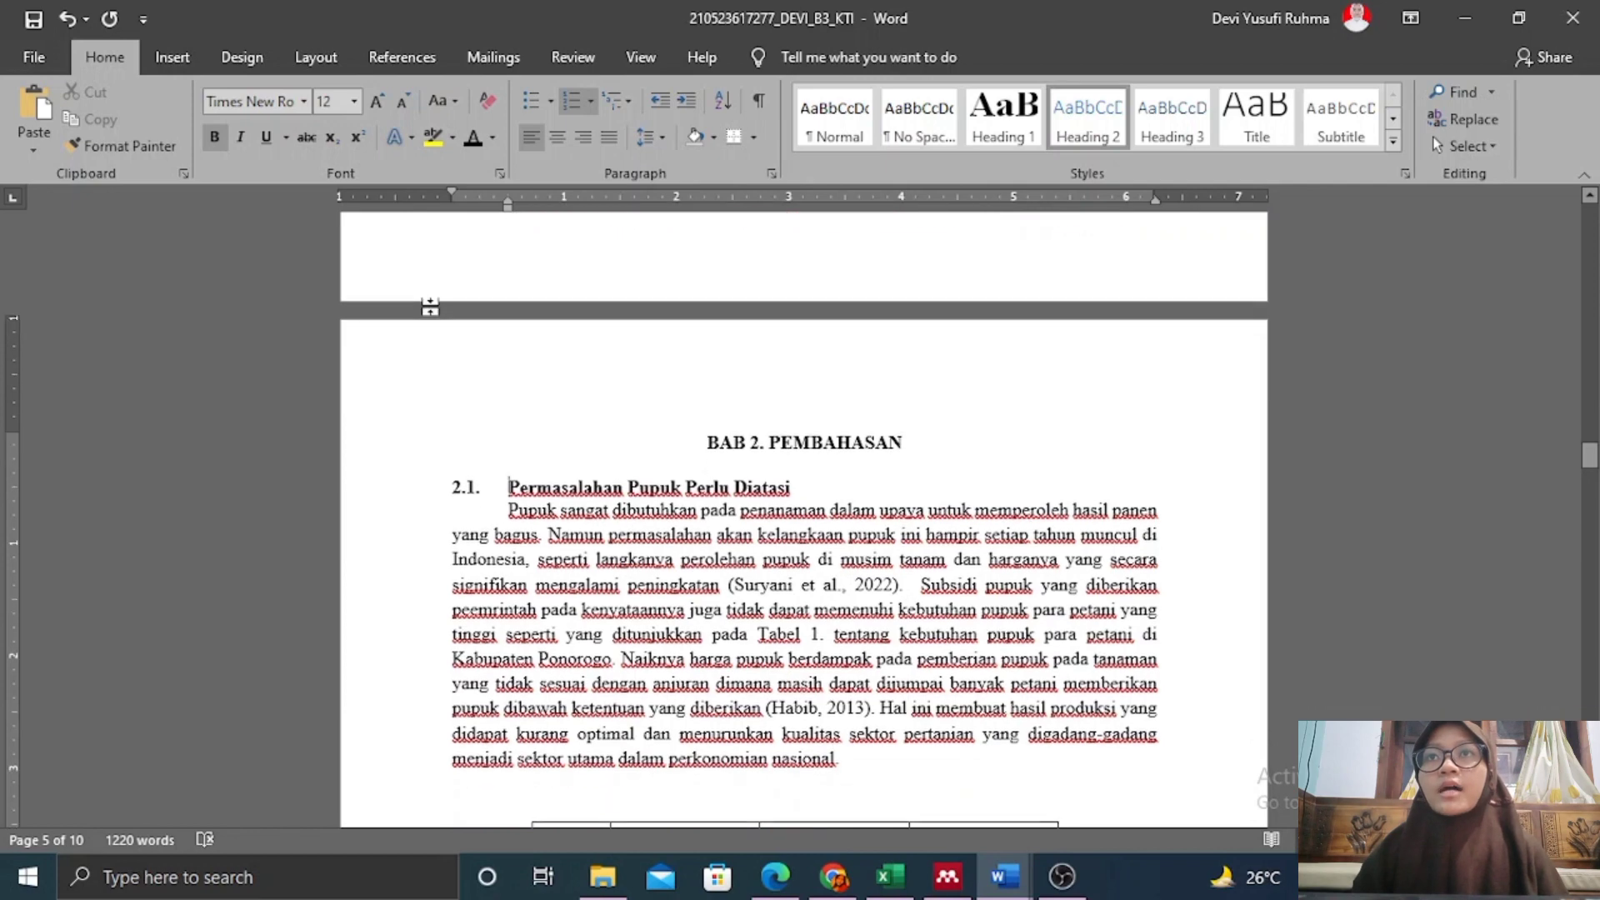
{"action": "left_click", "coordinate": [462, 366]}
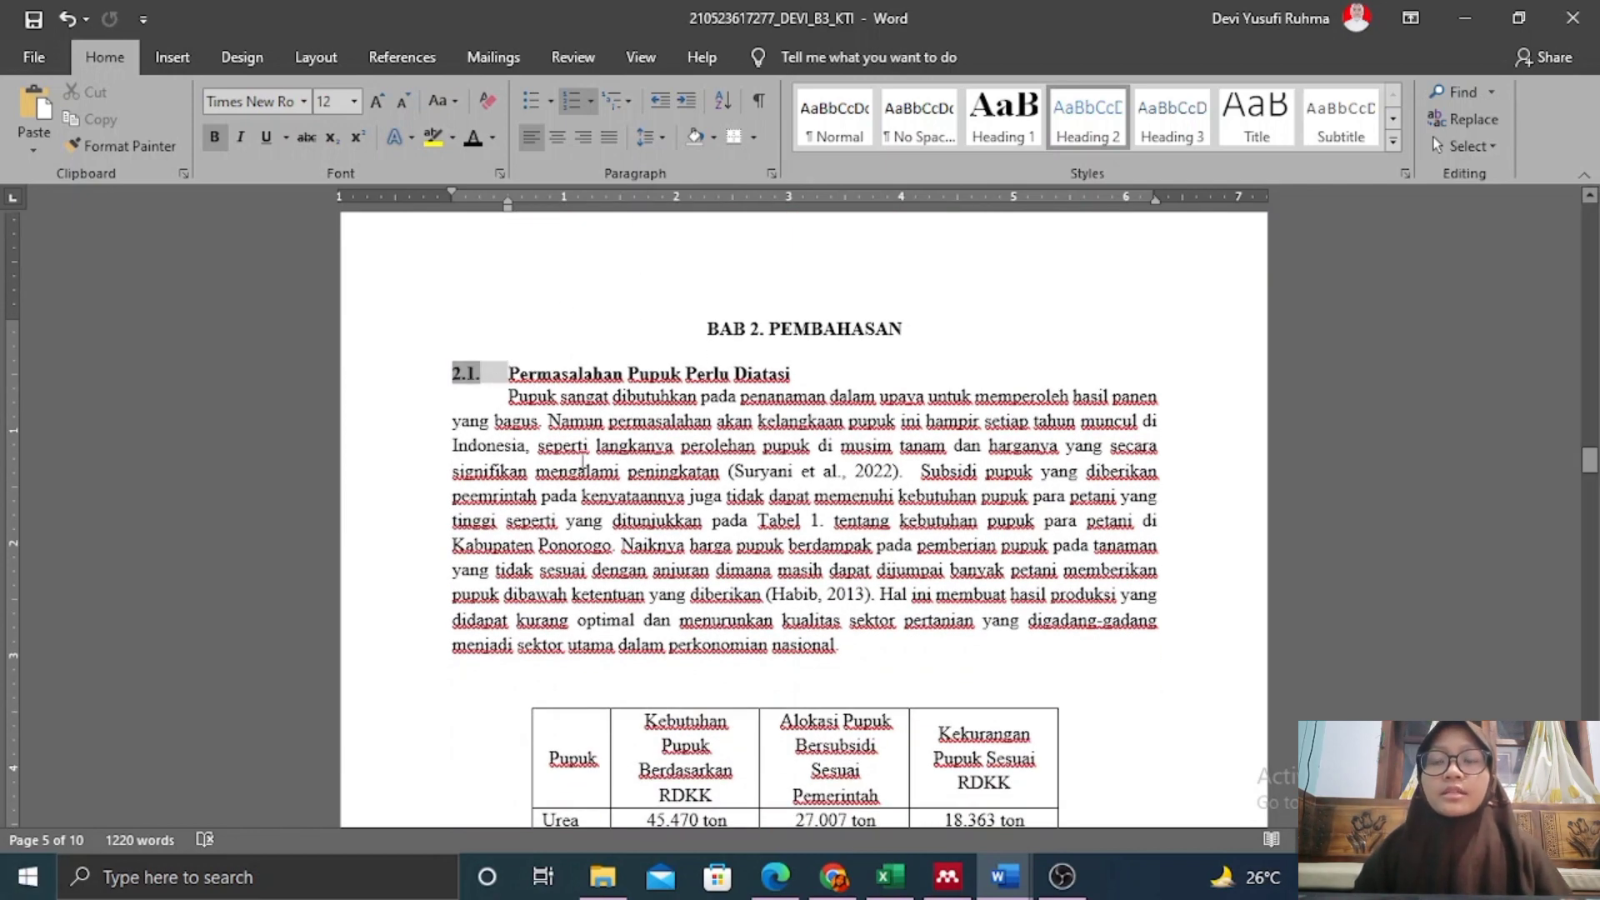
{"action": "scroll", "coordinate": [581, 459], "scroll_direction": "up", "scroll_amount": 6}
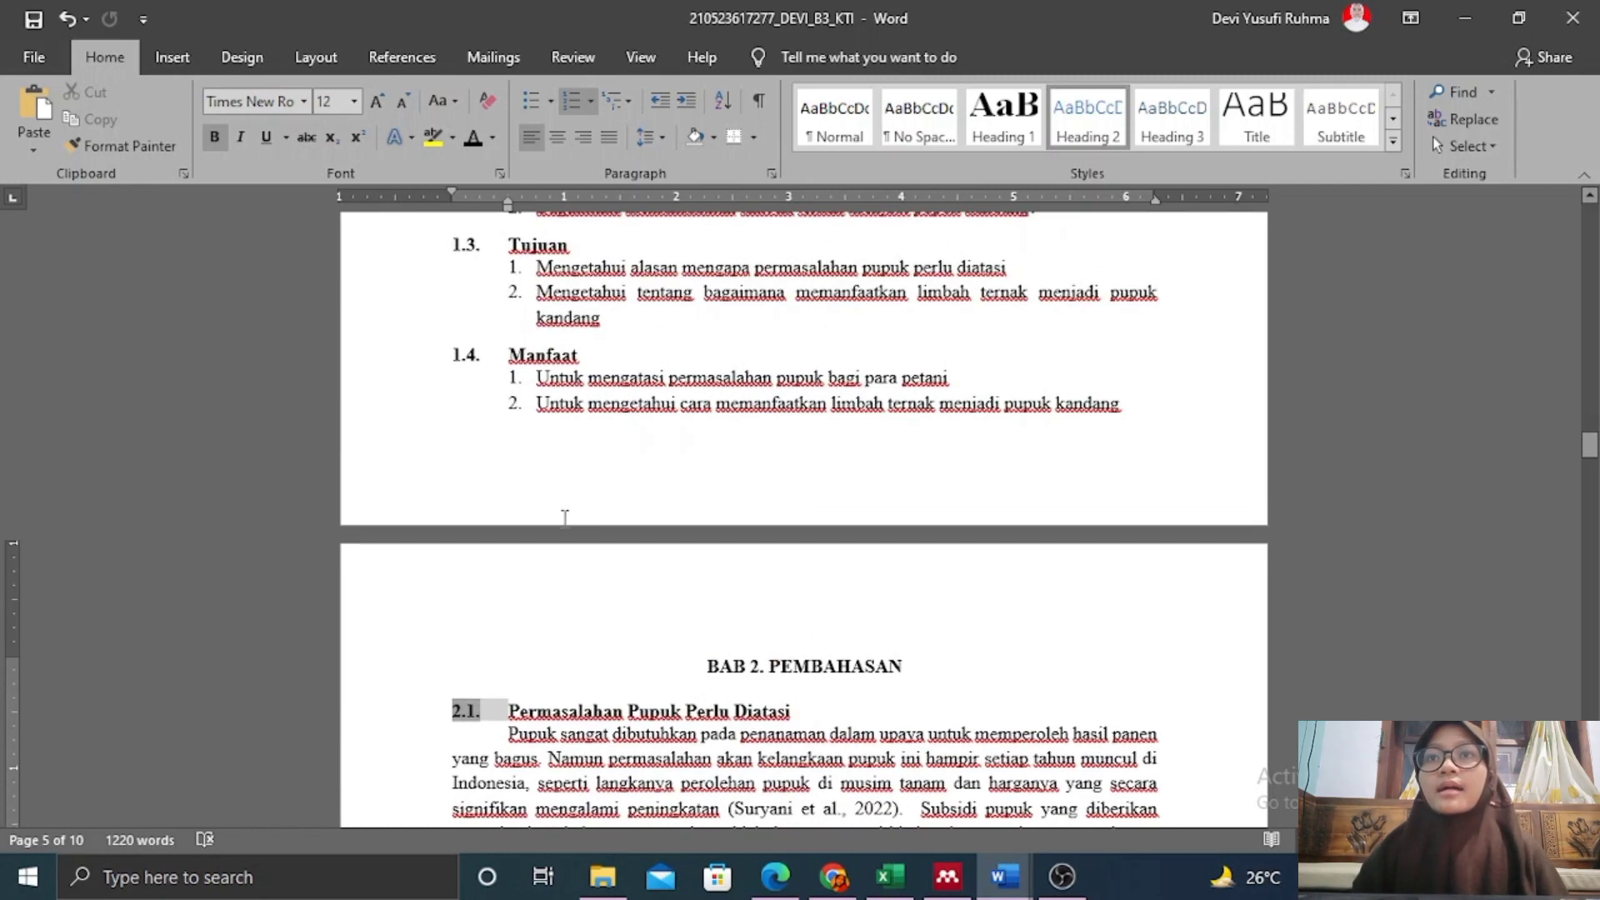
{"action": "scroll", "coordinate": [565, 517], "scroll_direction": "down", "scroll_amount": 5}
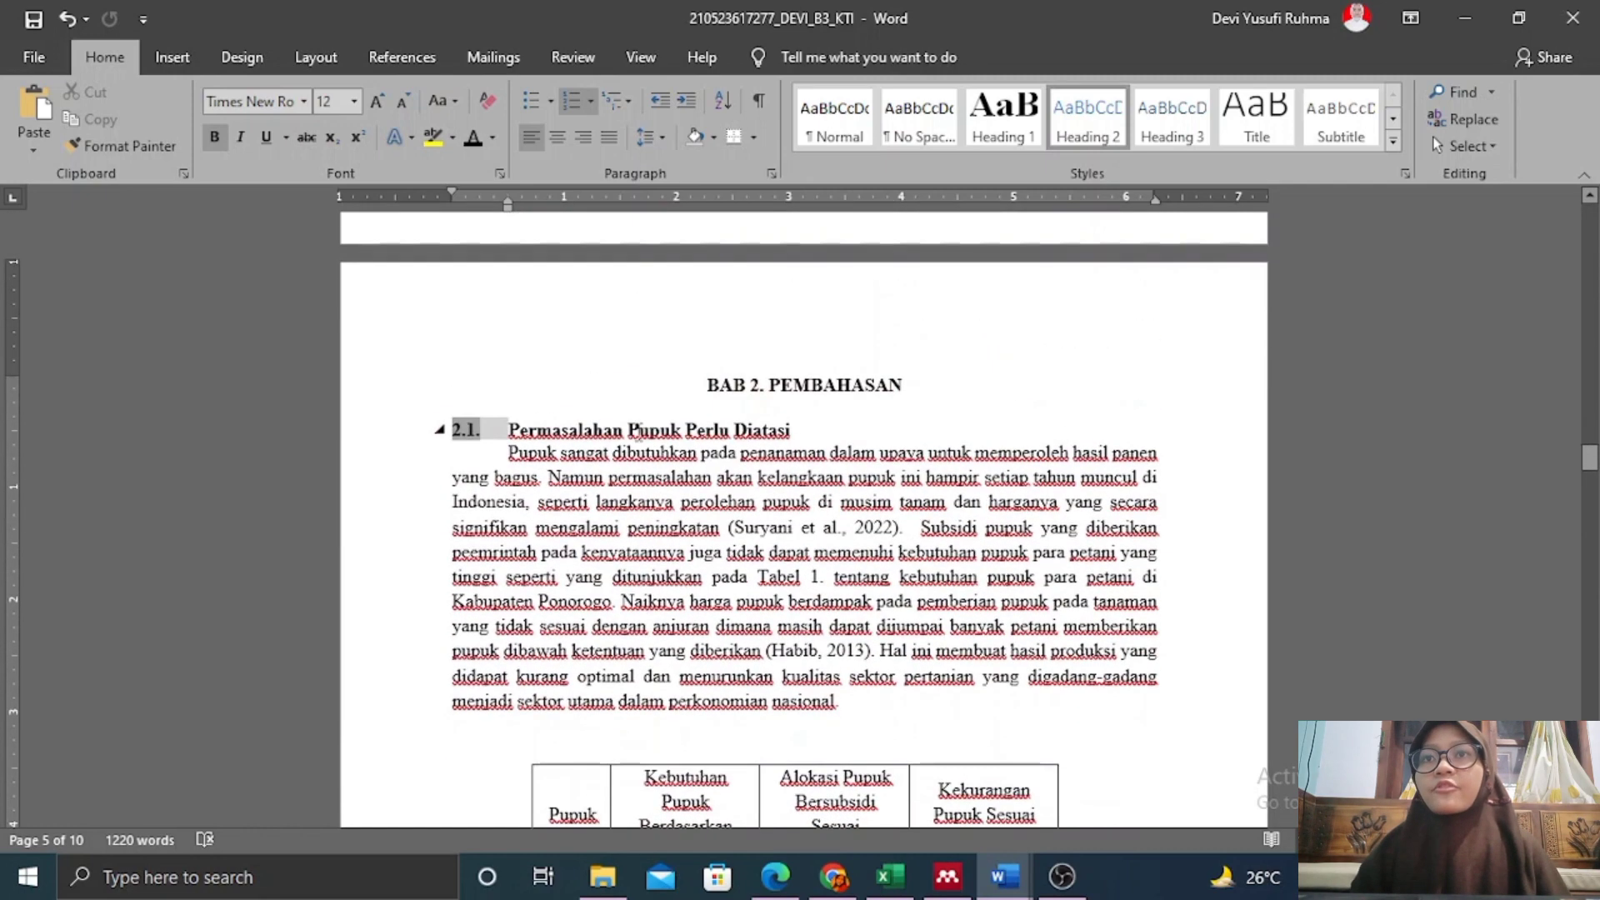
{"action": "left_click", "coordinate": [103, 140]}
{"action": "scroll", "coordinate": [531, 380], "scroll_direction": "down", "scroll_amount": 10}
{"action": "scroll", "coordinate": [531, 380], "scroll_direction": "down", "scroll_amount": 20}
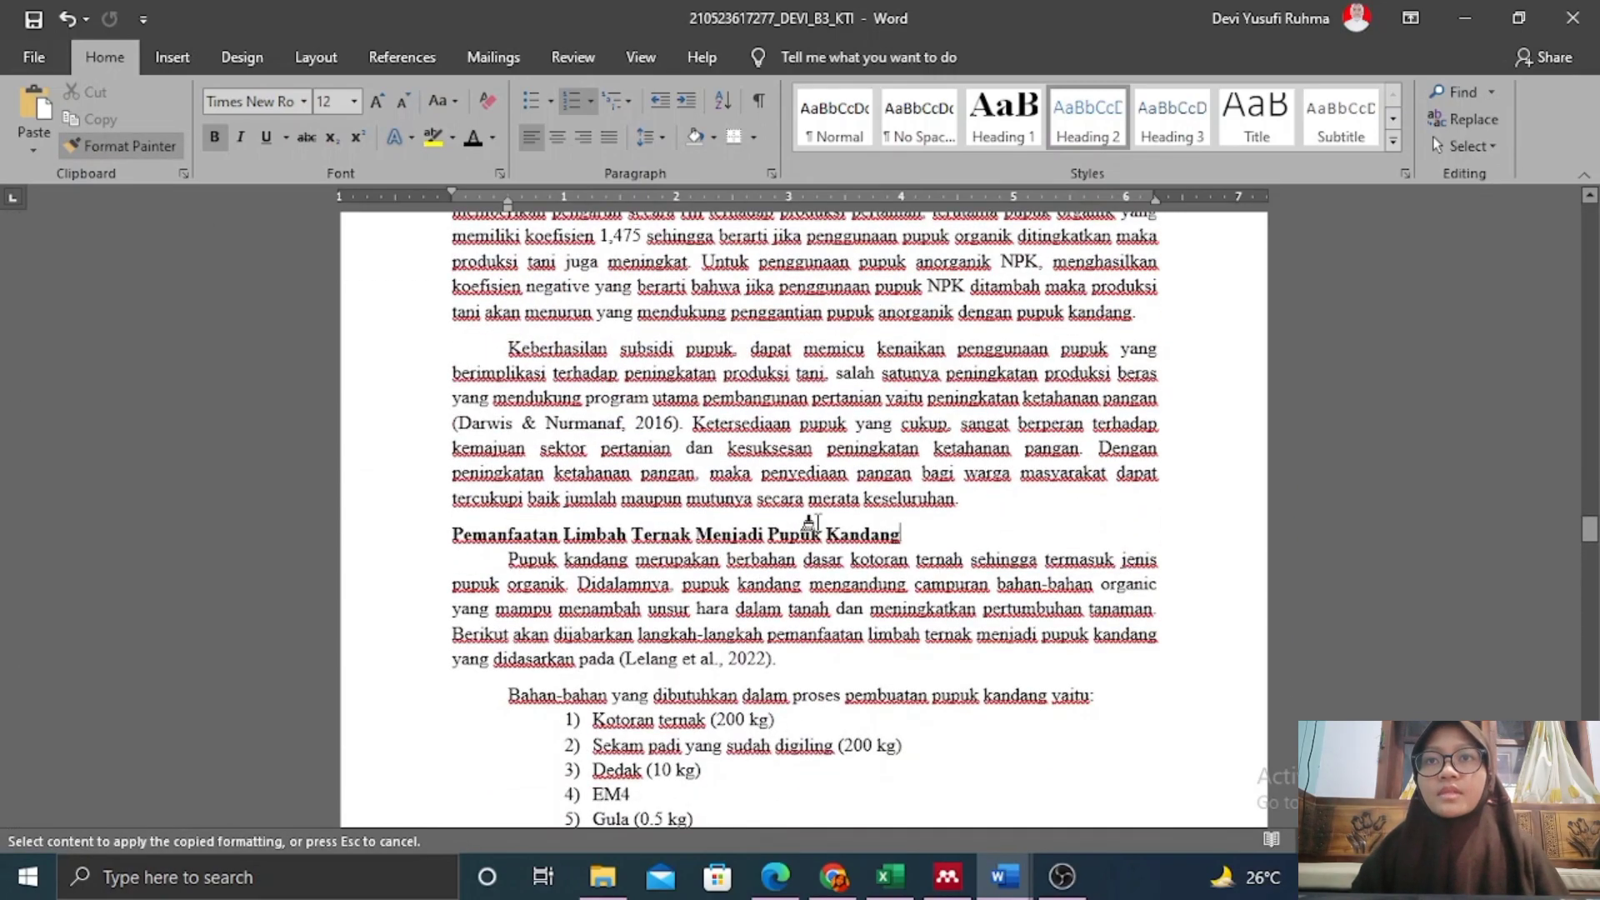
{"action": "left_click_drag", "start_coordinate": [900, 534], "coordinate": [452, 534]}
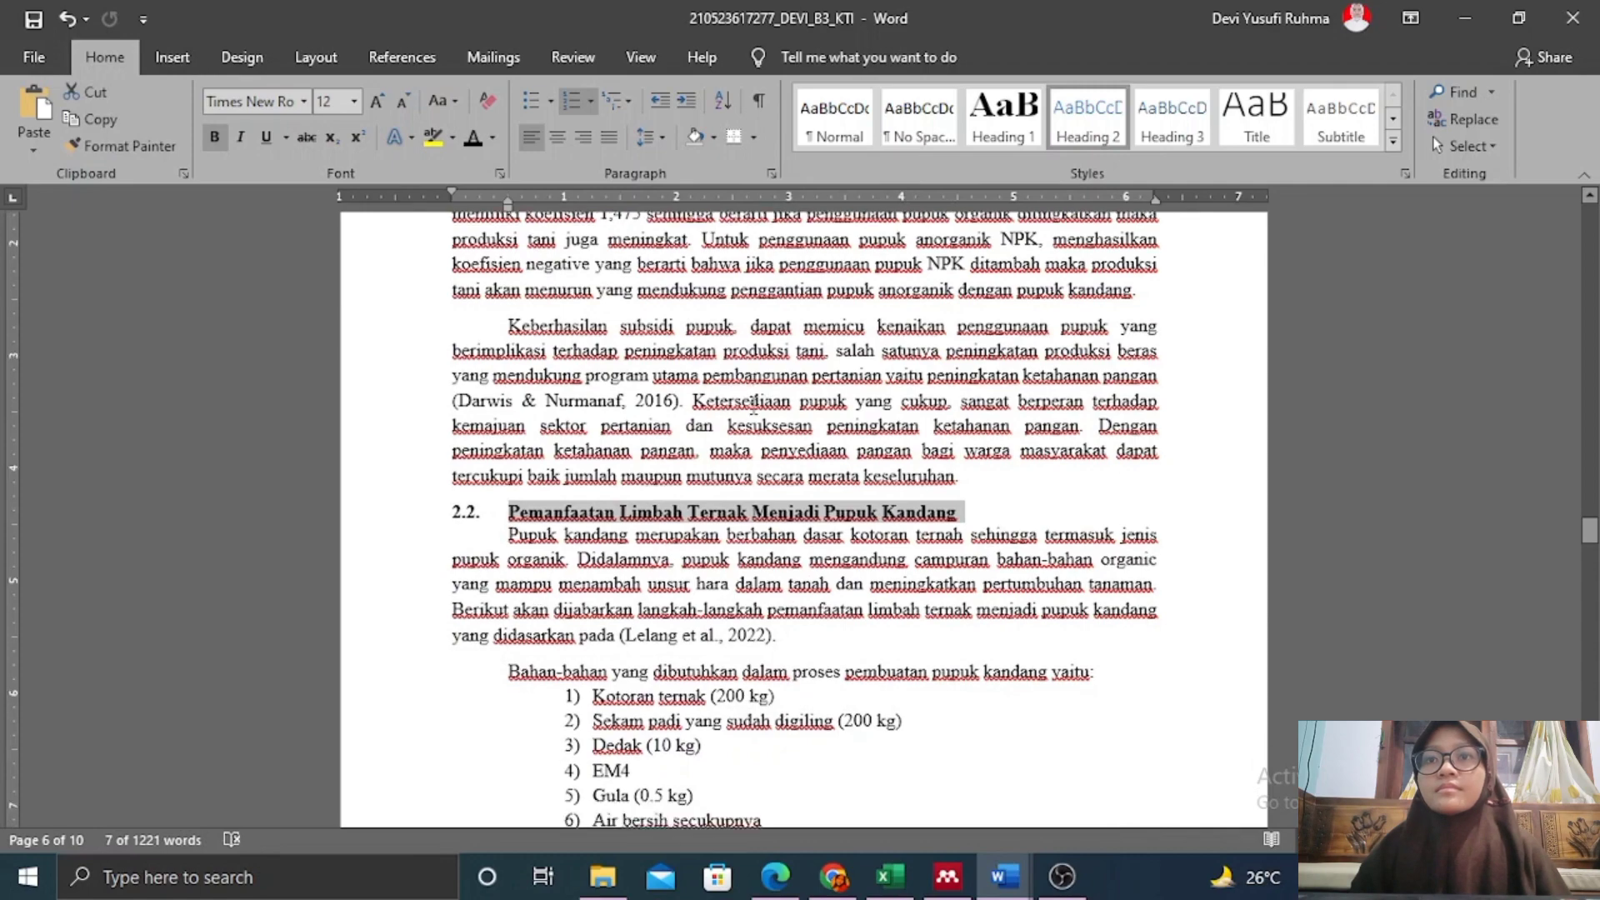
Copy the 2.2. subheading's formatting onto the Kesimpulan subheading under BAB 3. PENUTUP with Format Painter.
{"action": "scroll", "coordinate": [753, 405], "scroll_direction": "down", "scroll_amount": 5}
{"action": "left_click", "coordinate": [147, 149]}
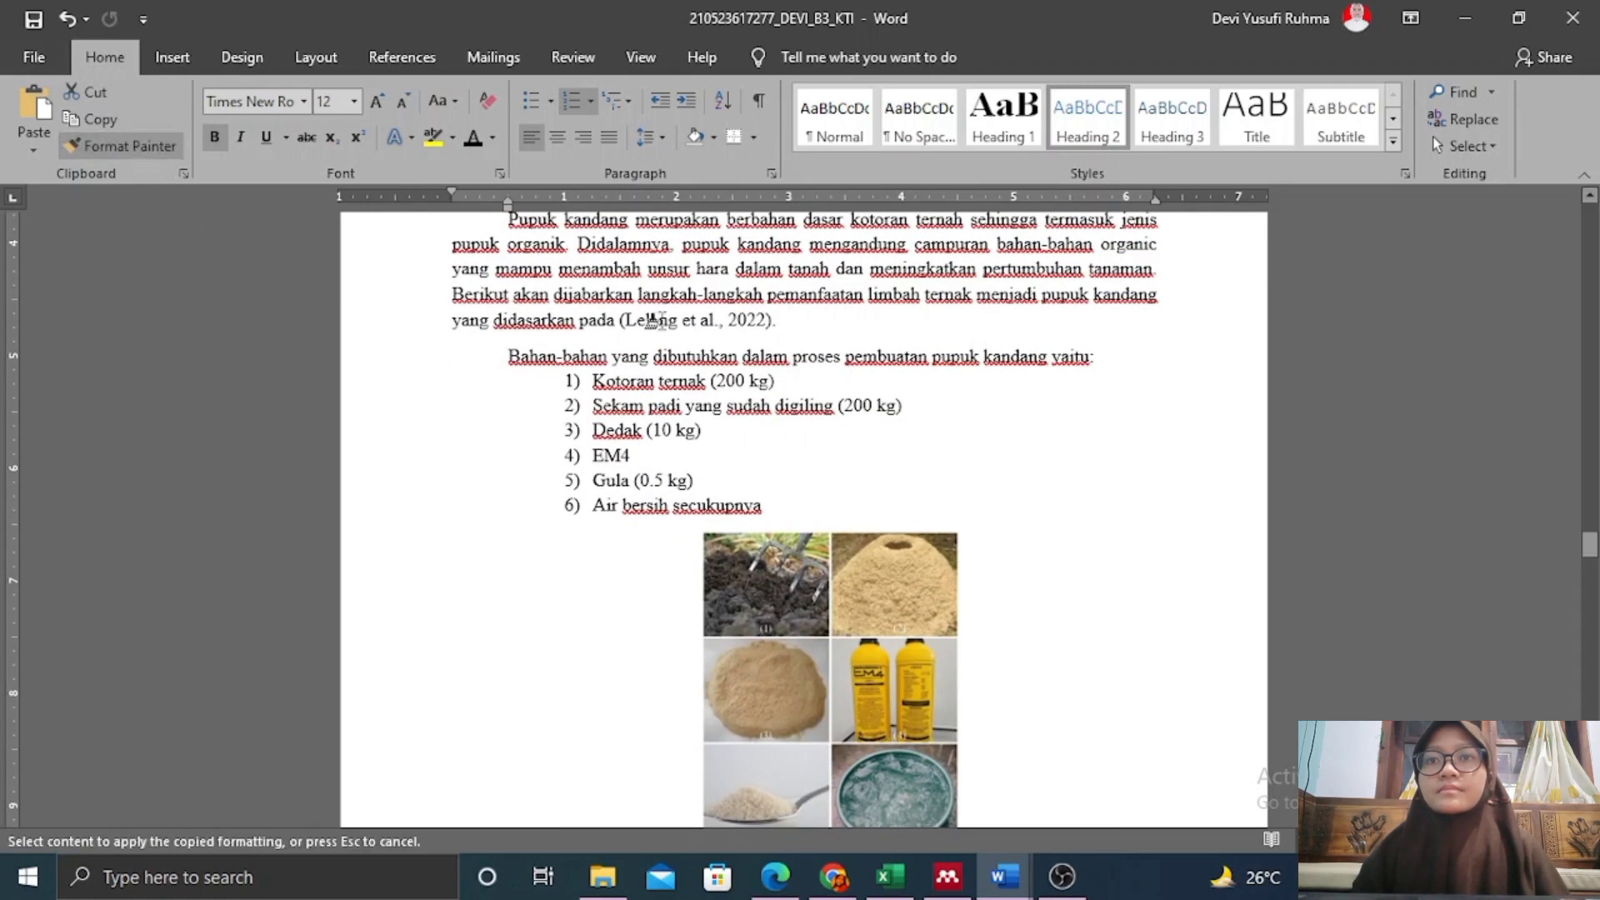
{"action": "scroll", "coordinate": [653, 320], "scroll_direction": "down", "scroll_amount": 20}
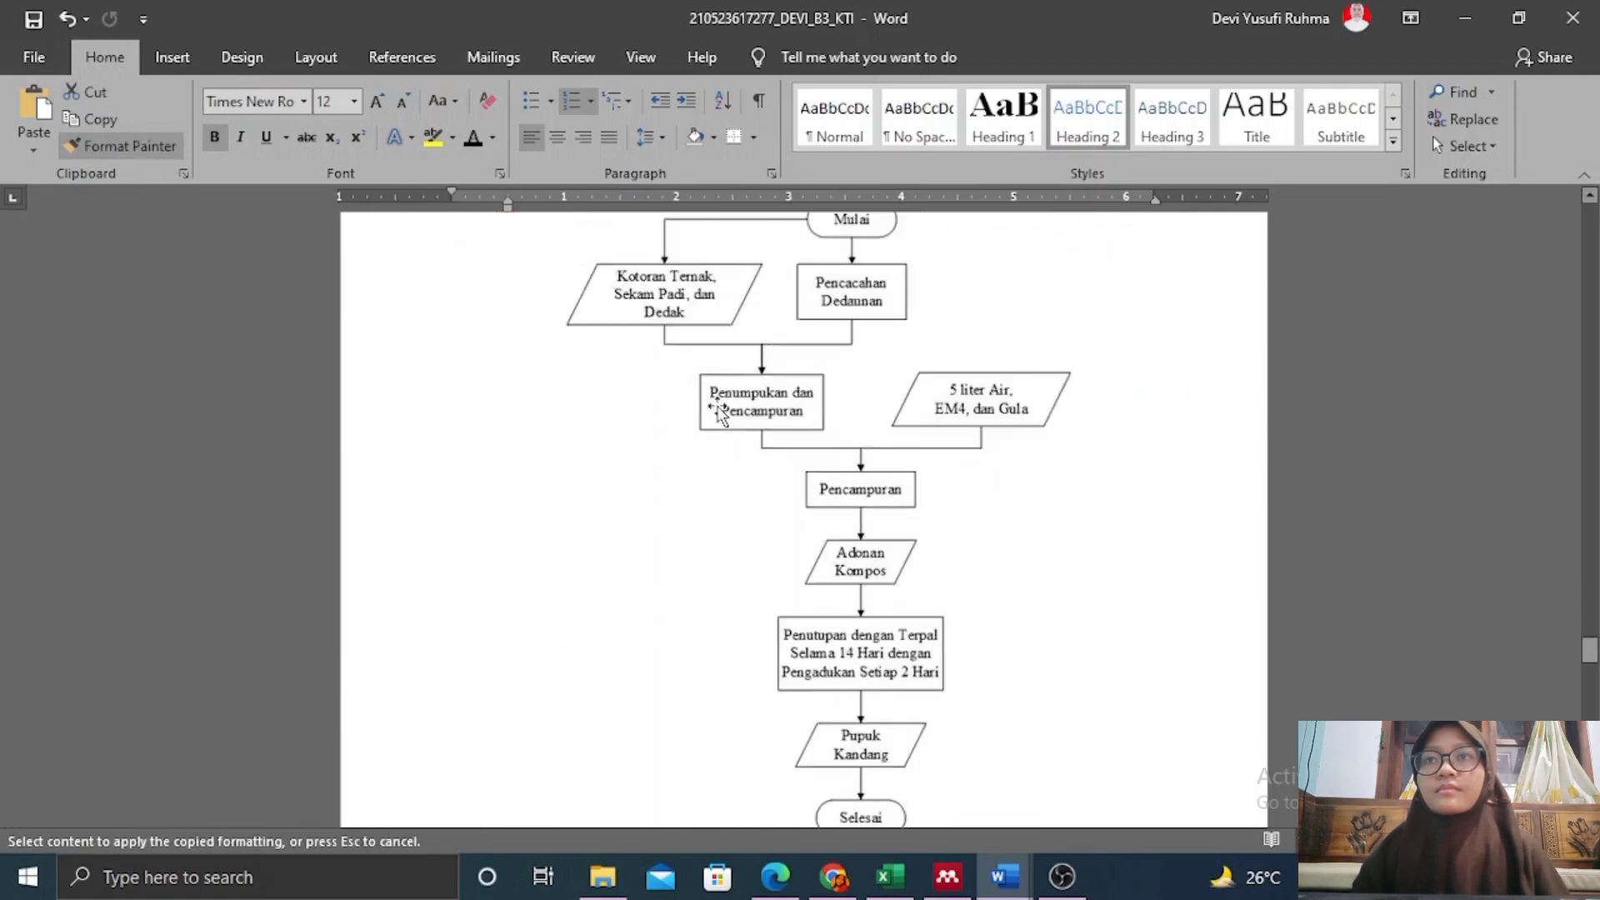
{"action": "scroll", "coordinate": [718, 414], "scroll_direction": "down", "scroll_amount": 15}
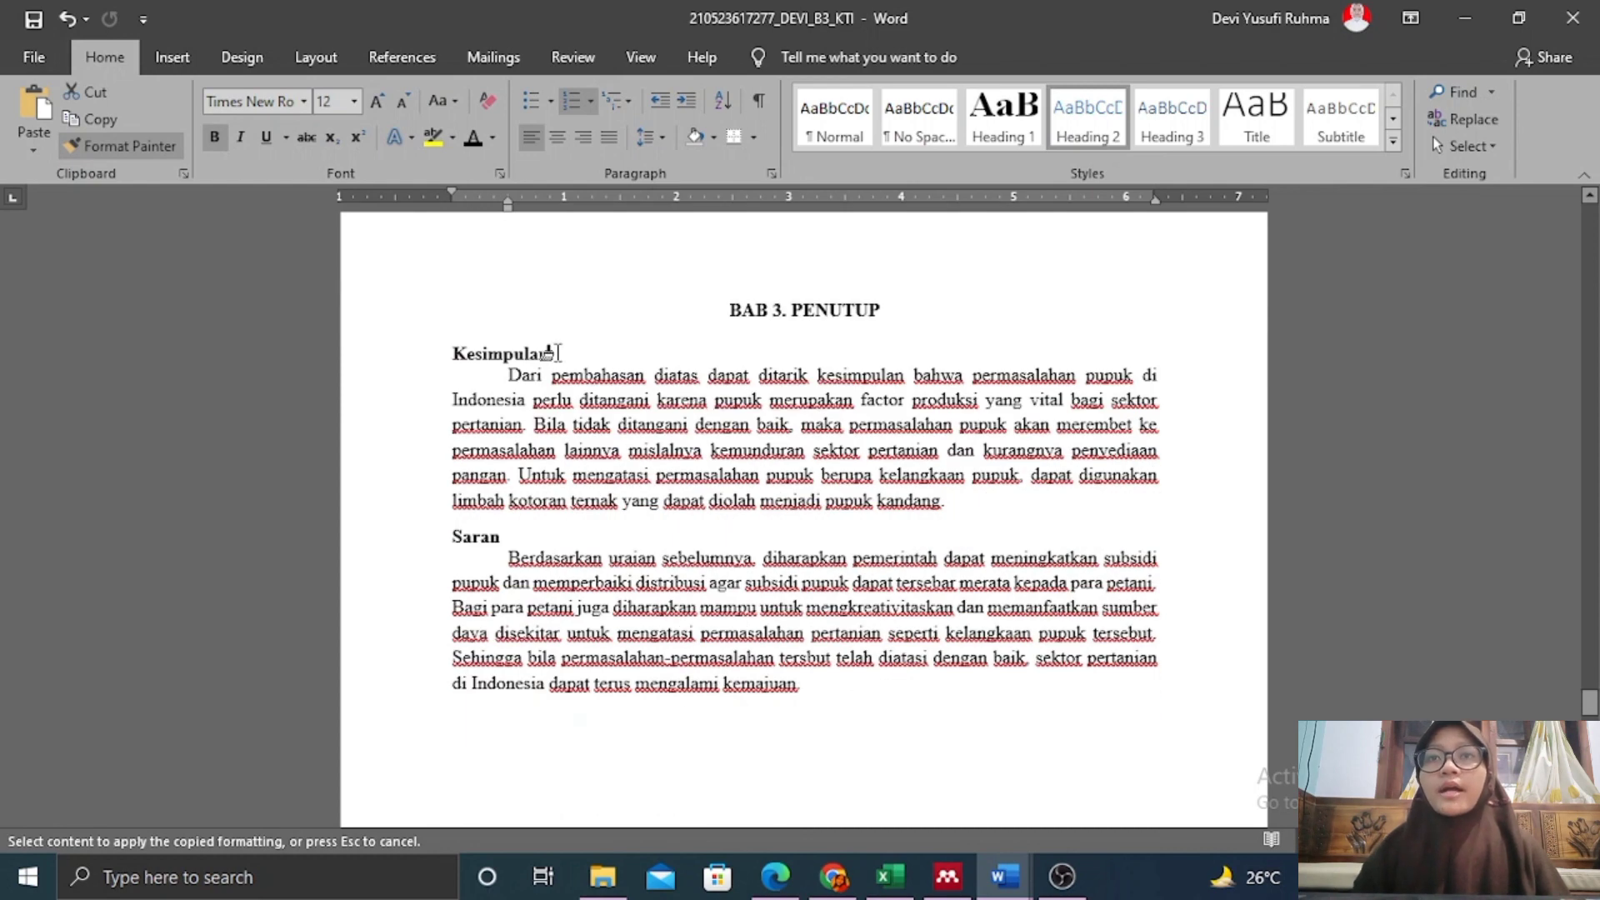
{"action": "left_click_drag", "start_coordinate": [550, 354], "coordinate": [451, 355]}
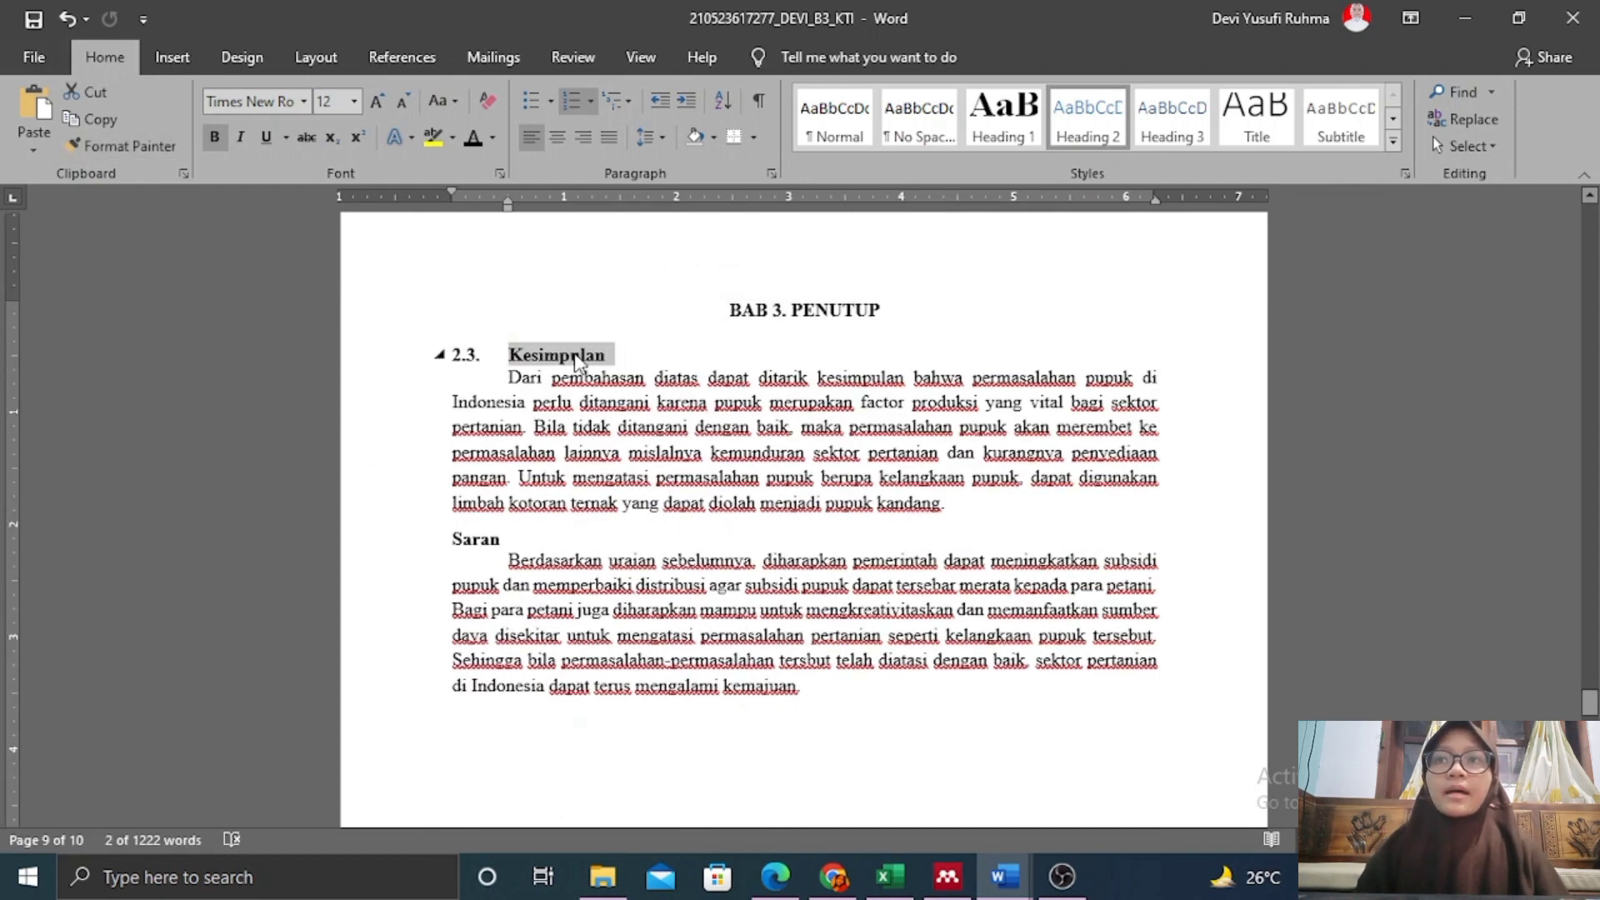
{"action": "left_click", "coordinate": [640, 355]}
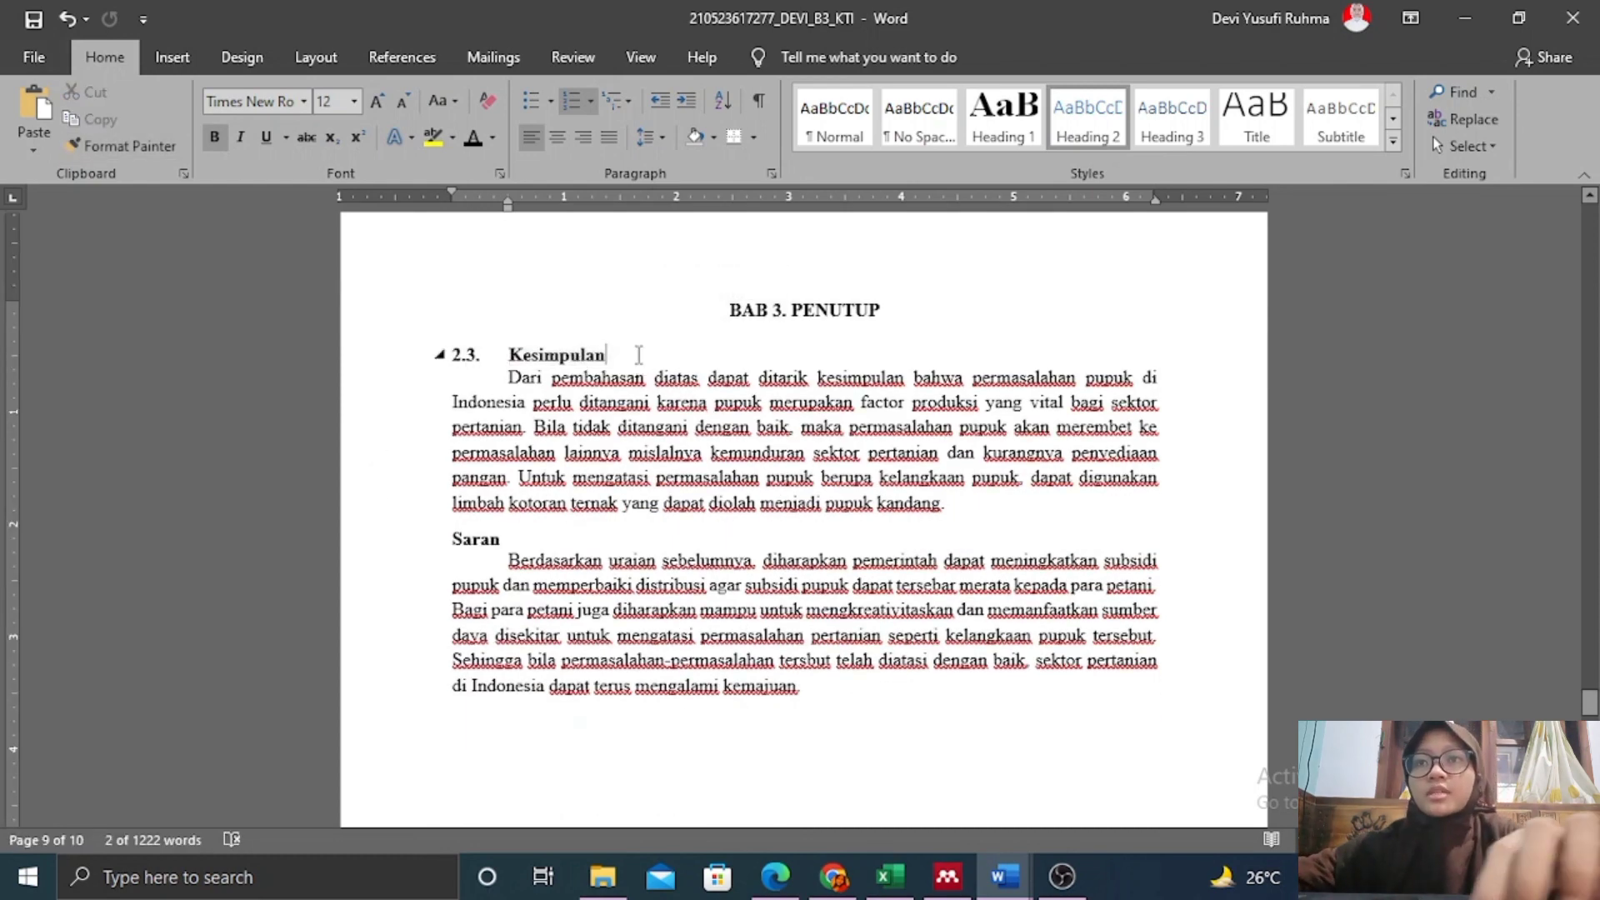
Renumber the Kesimpulan subheading as 3.1. and set its hanging indent to about 0.5 inch.
{"action": "left_click", "coordinate": [471, 356]}
{"action": "key", "text": "BackSpace"}
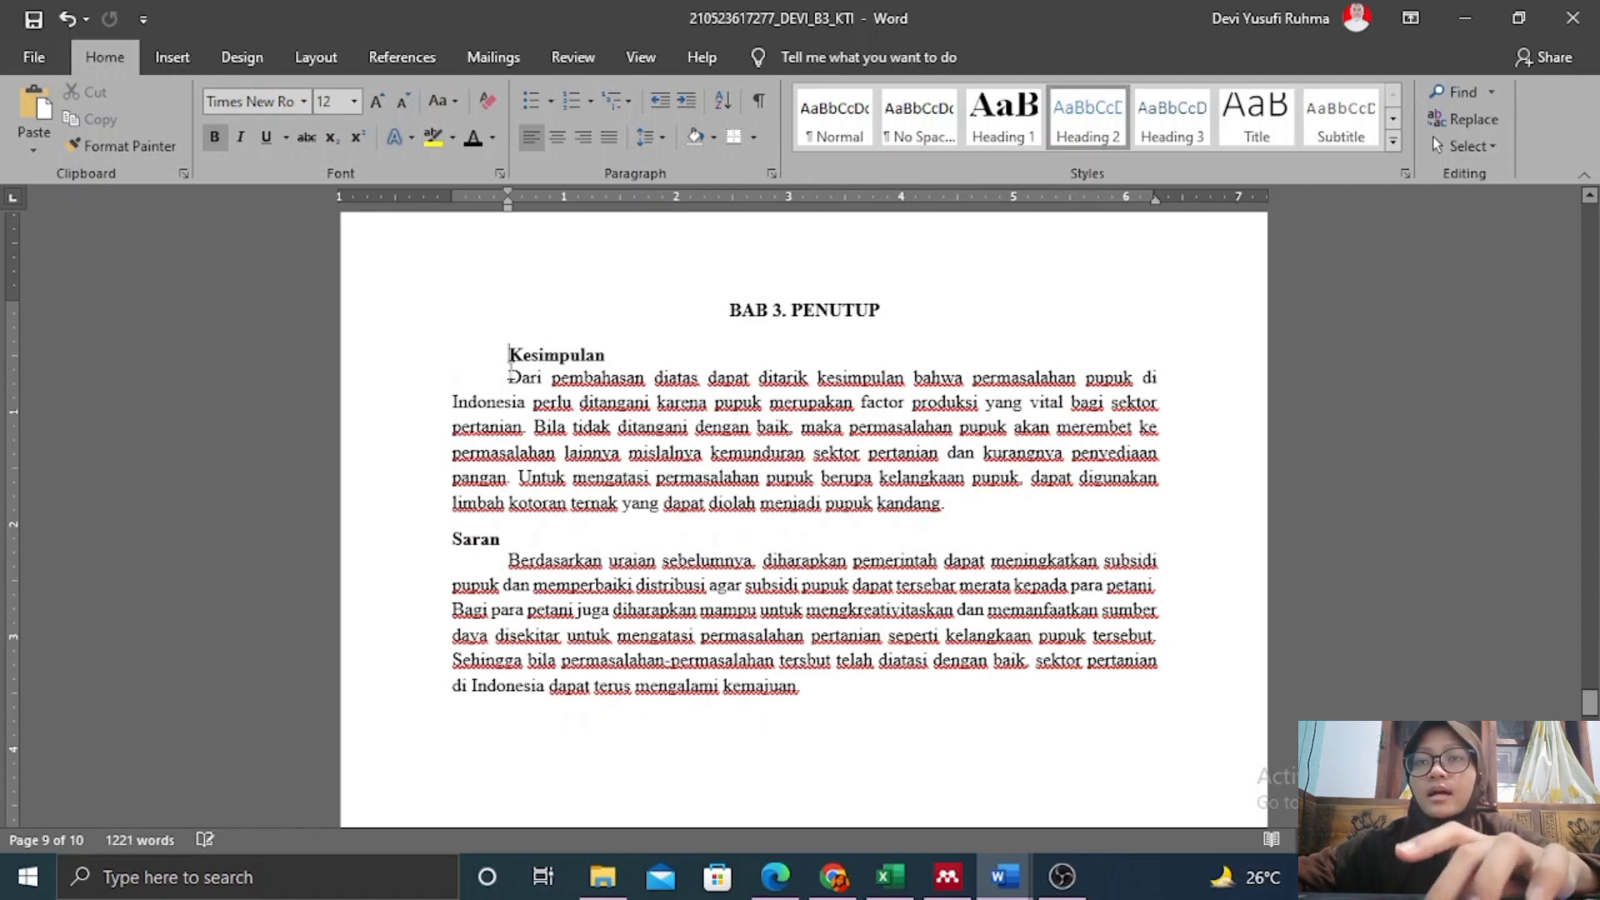
{"action": "key", "text": "BackSpace"}
{"action": "type", "text": "3"}
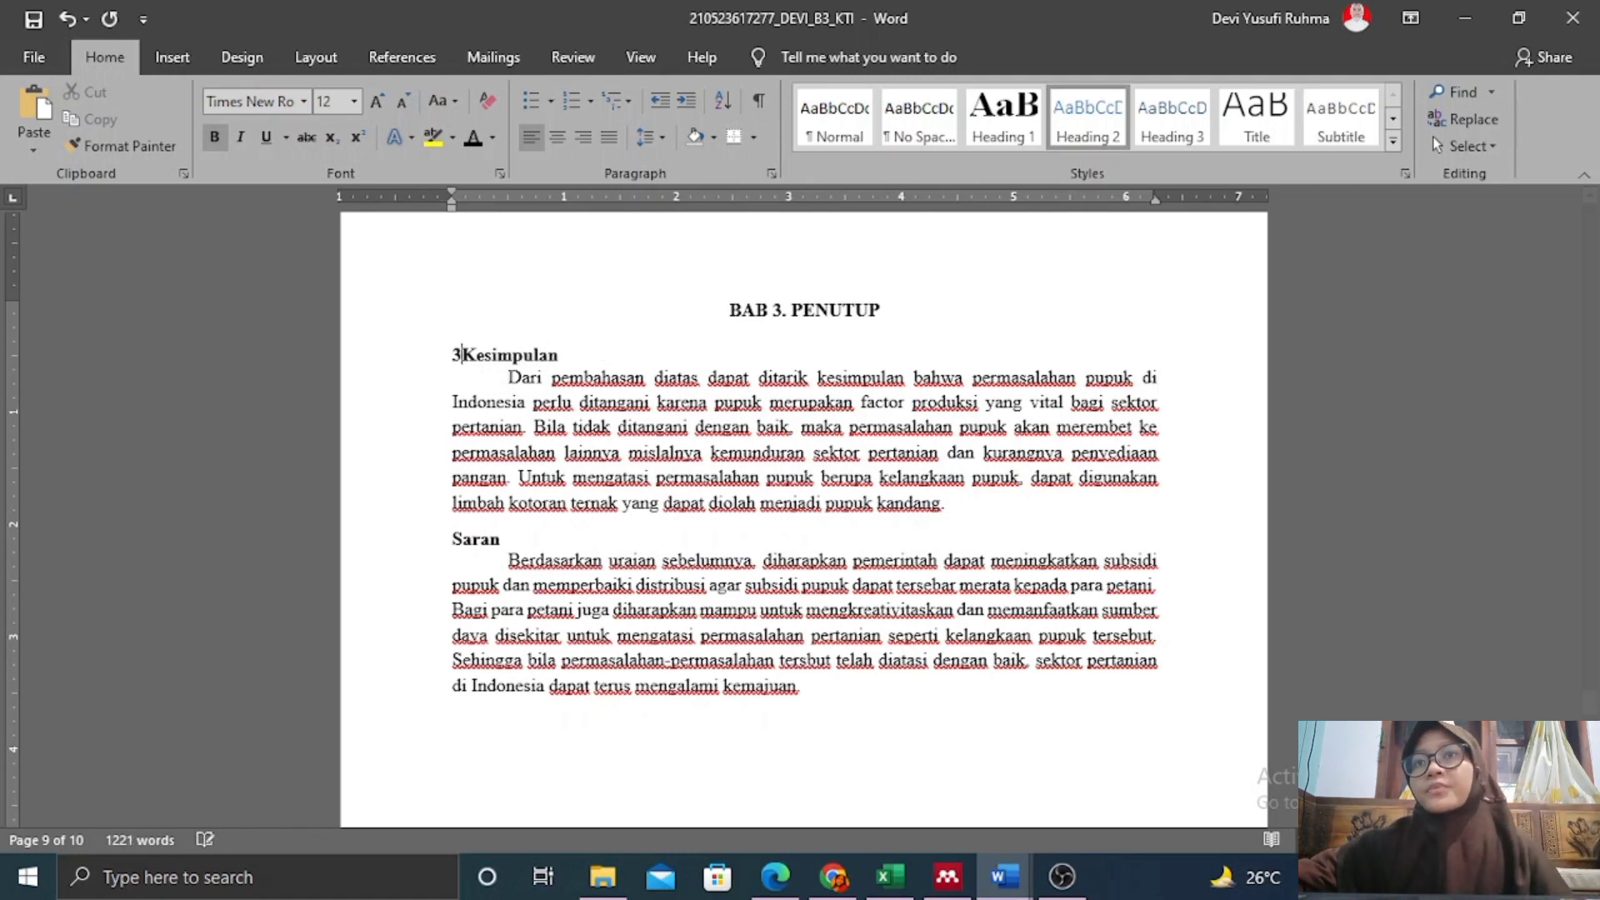
{"action": "type", "text": ".1."}
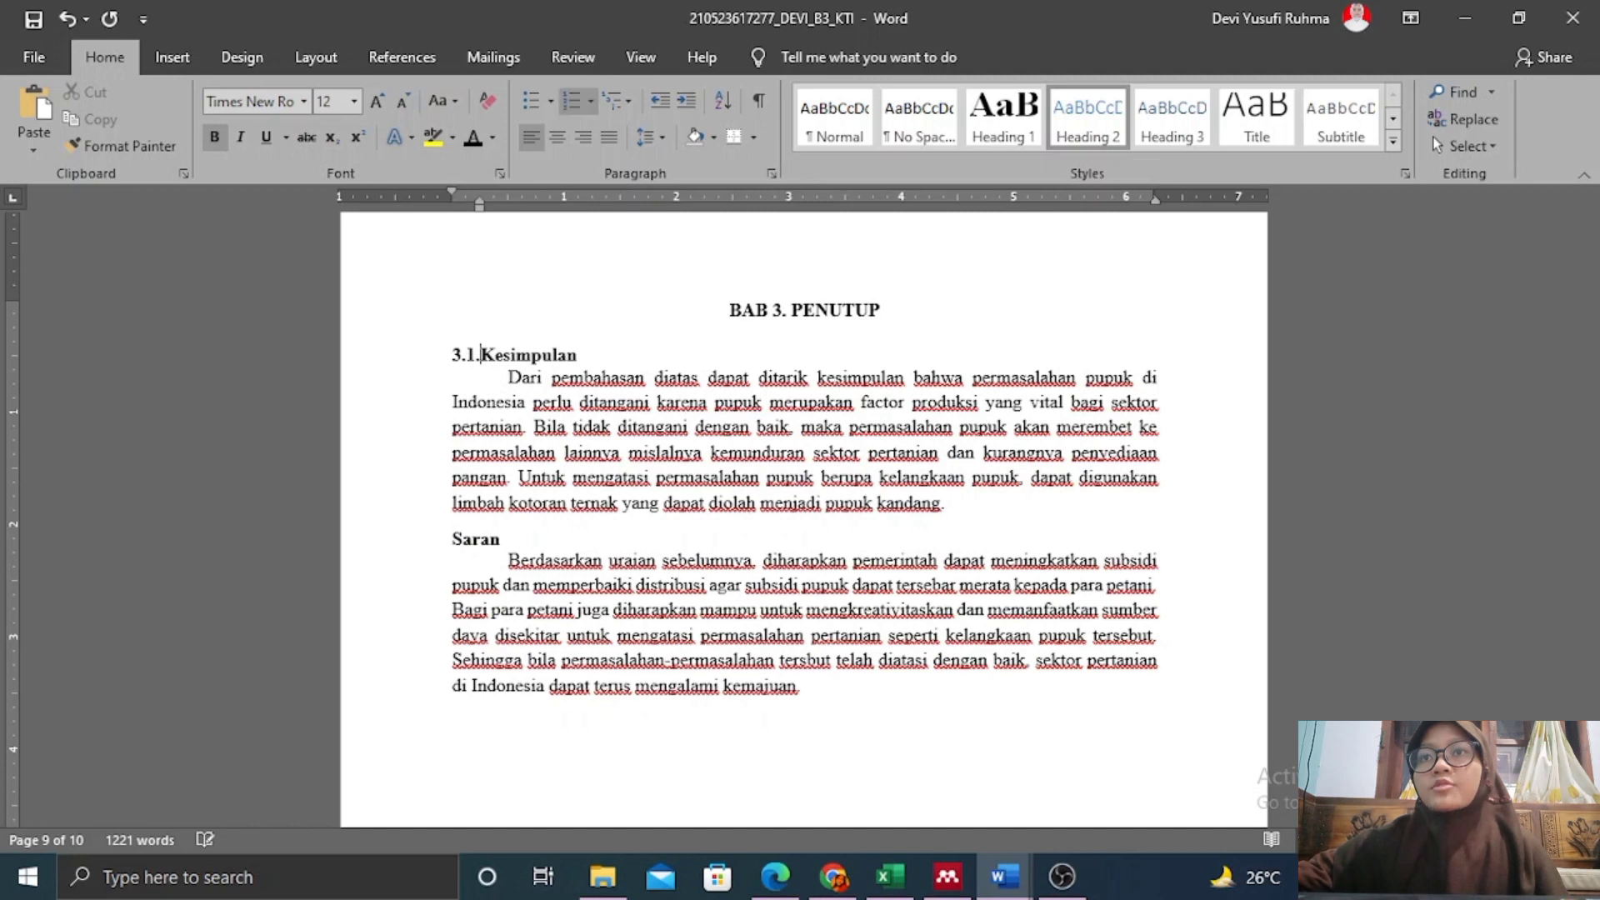
{"action": "left_click", "coordinate": [468, 355]}
{"action": "left_click", "coordinate": [487, 355]}
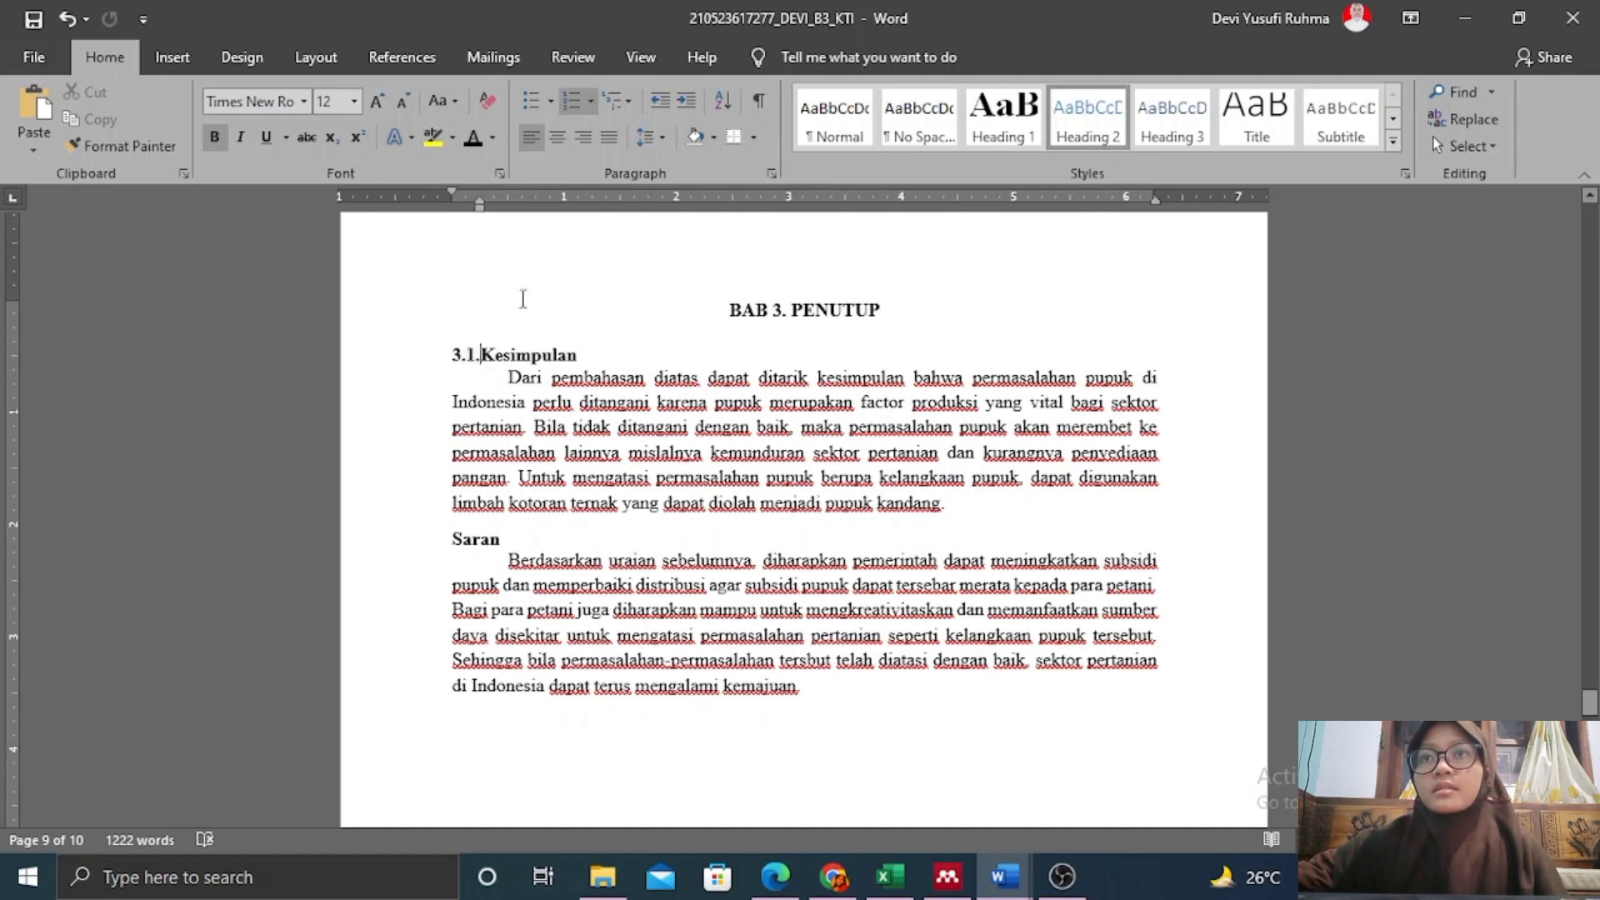
{"action": "left_click_drag", "start_coordinate": [479, 209], "coordinate": [505, 203]}
Copy the 3.1. Kesimpulan subheading's formatting onto the Saran subheading with Format Painter.
{"action": "left_click", "coordinate": [570, 377]}
{"action": "left_click", "coordinate": [567, 356]}
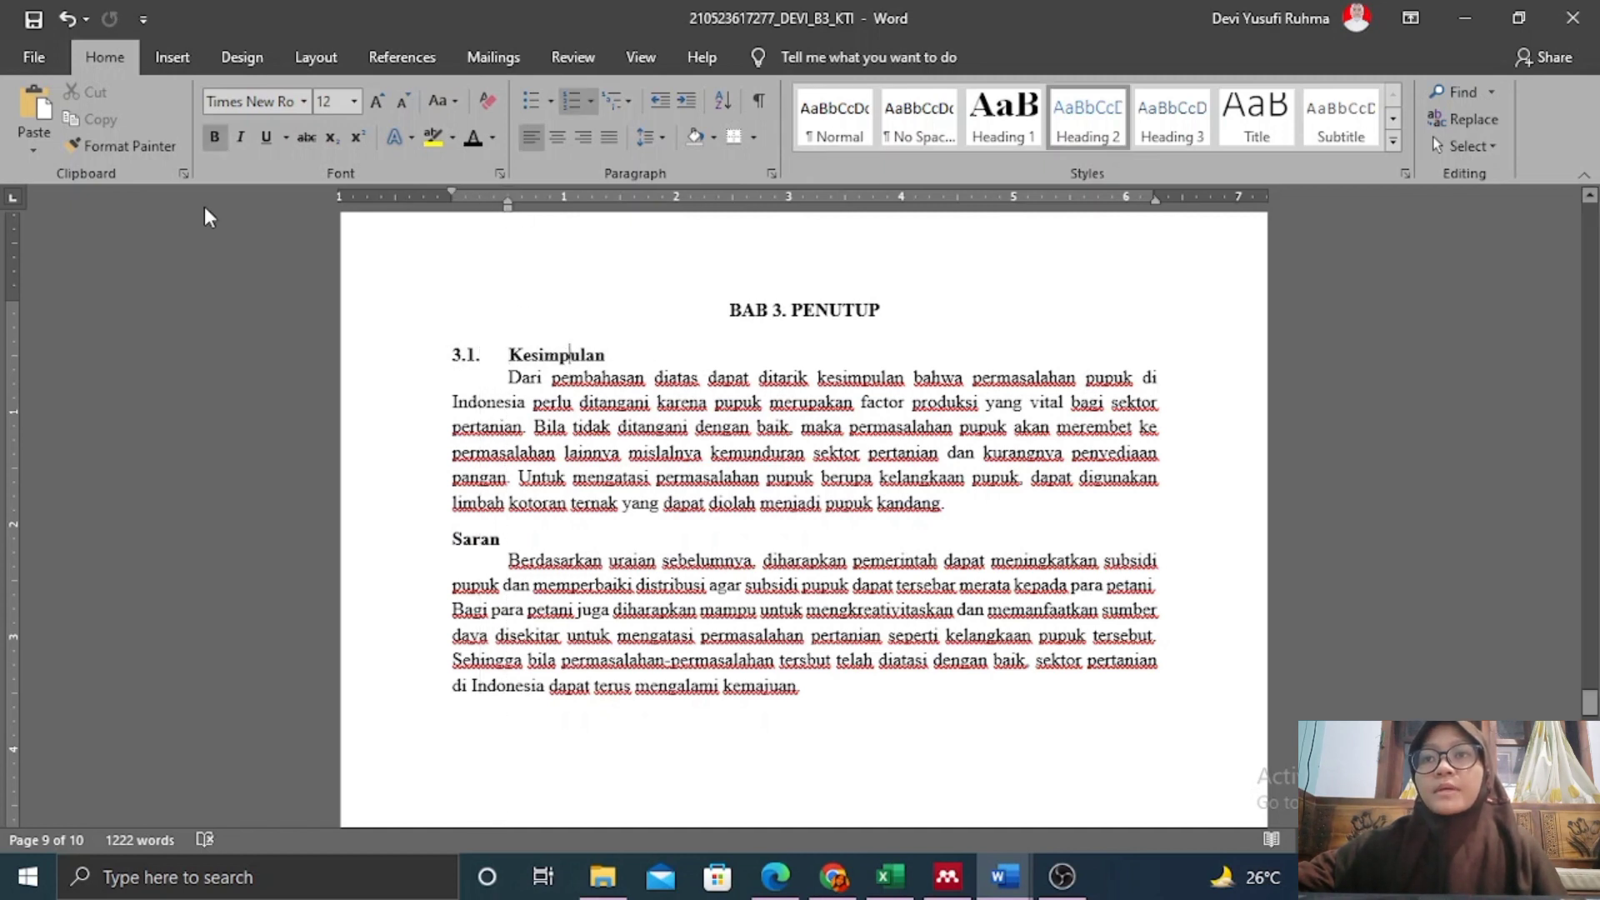
{"action": "left_click", "coordinate": [125, 147]}
{"action": "left_click_drag", "start_coordinate": [510, 534], "coordinate": [454, 538]}
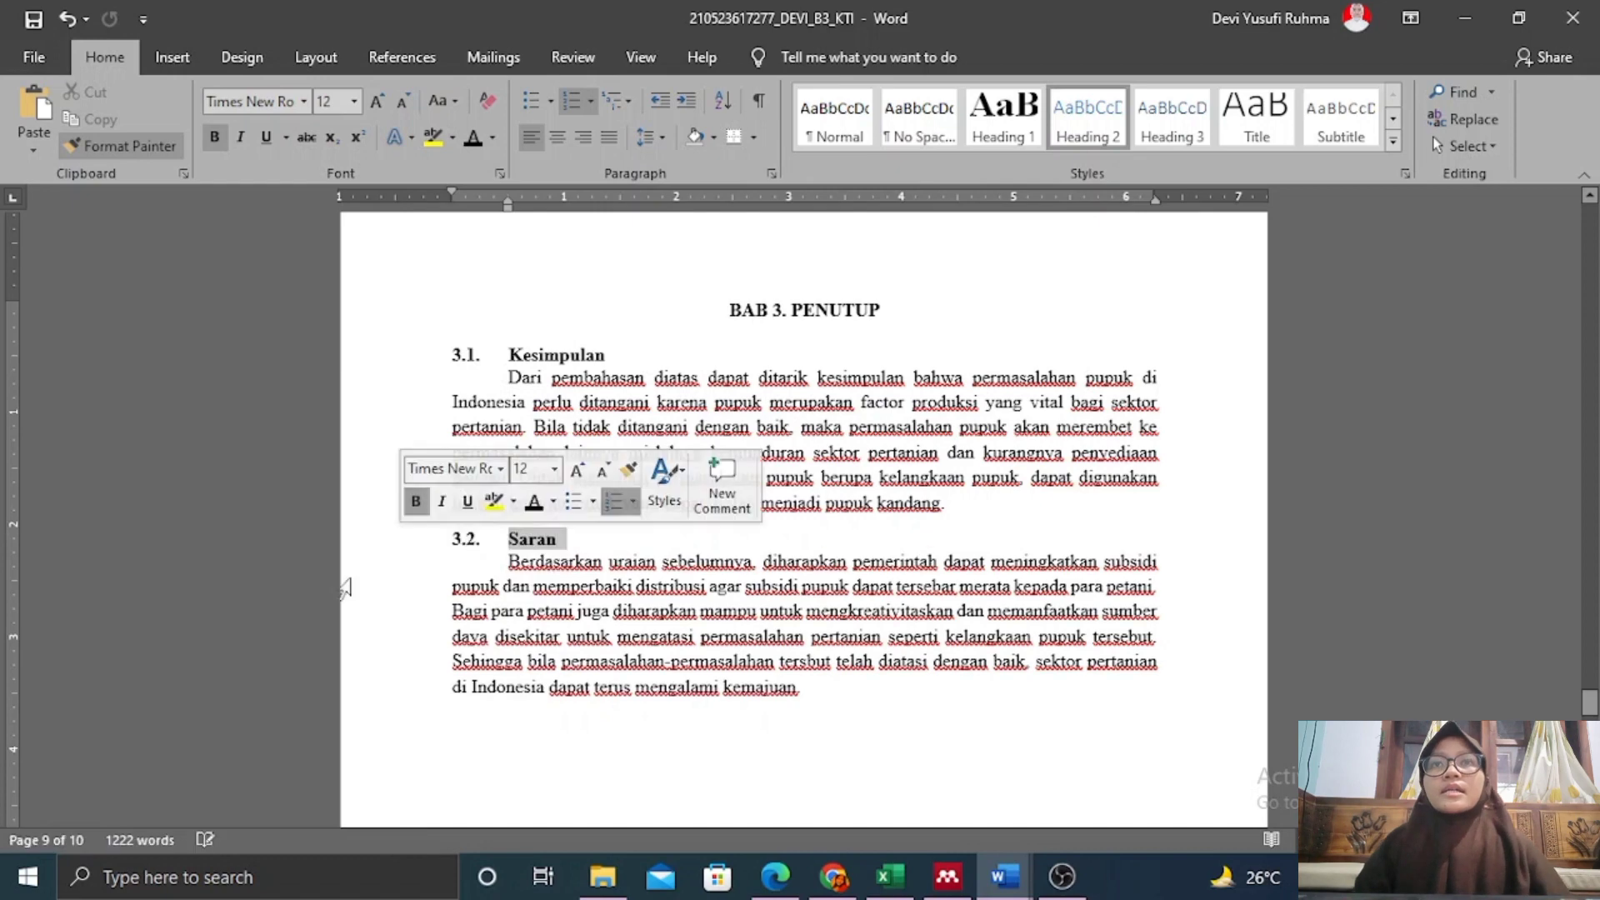
{"action": "left_click", "coordinate": [617, 544]}
Review the numbered headings across the three chapters and examine the two tables under BAB 2. PEMBAHASAN.
{"action": "scroll", "coordinate": [646, 447], "scroll_direction": "down", "scroll_amount": 15}
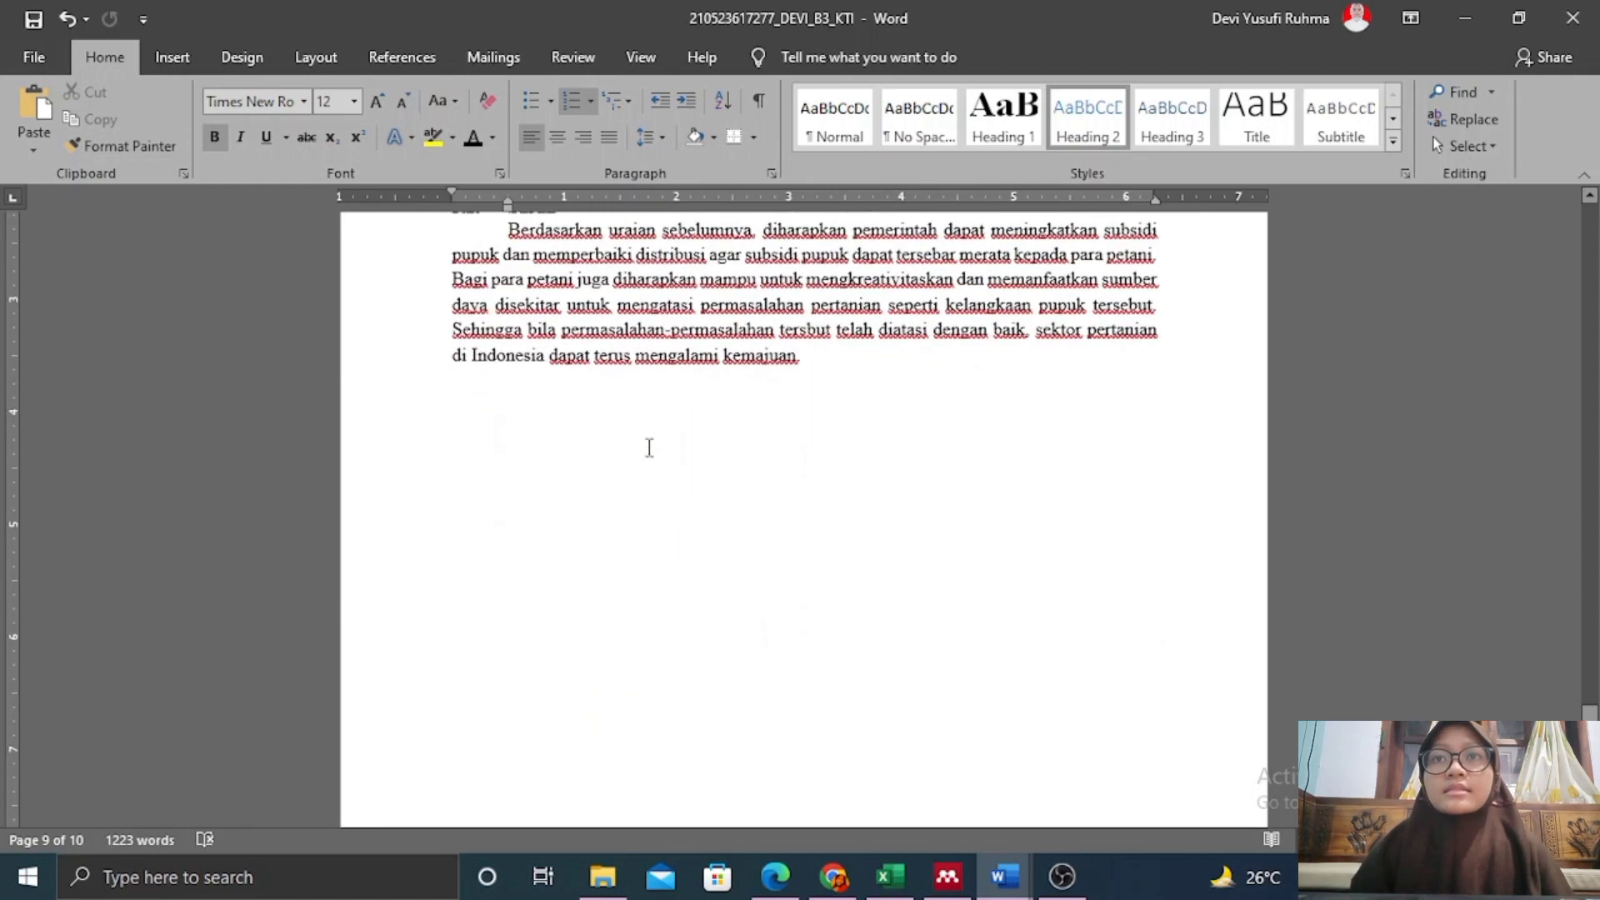
{"action": "scroll", "coordinate": [782, 564], "scroll_direction": "up", "scroll_amount": 9}
{"action": "scroll", "coordinate": [800, 563], "scroll_direction": "up", "scroll_amount": 5}
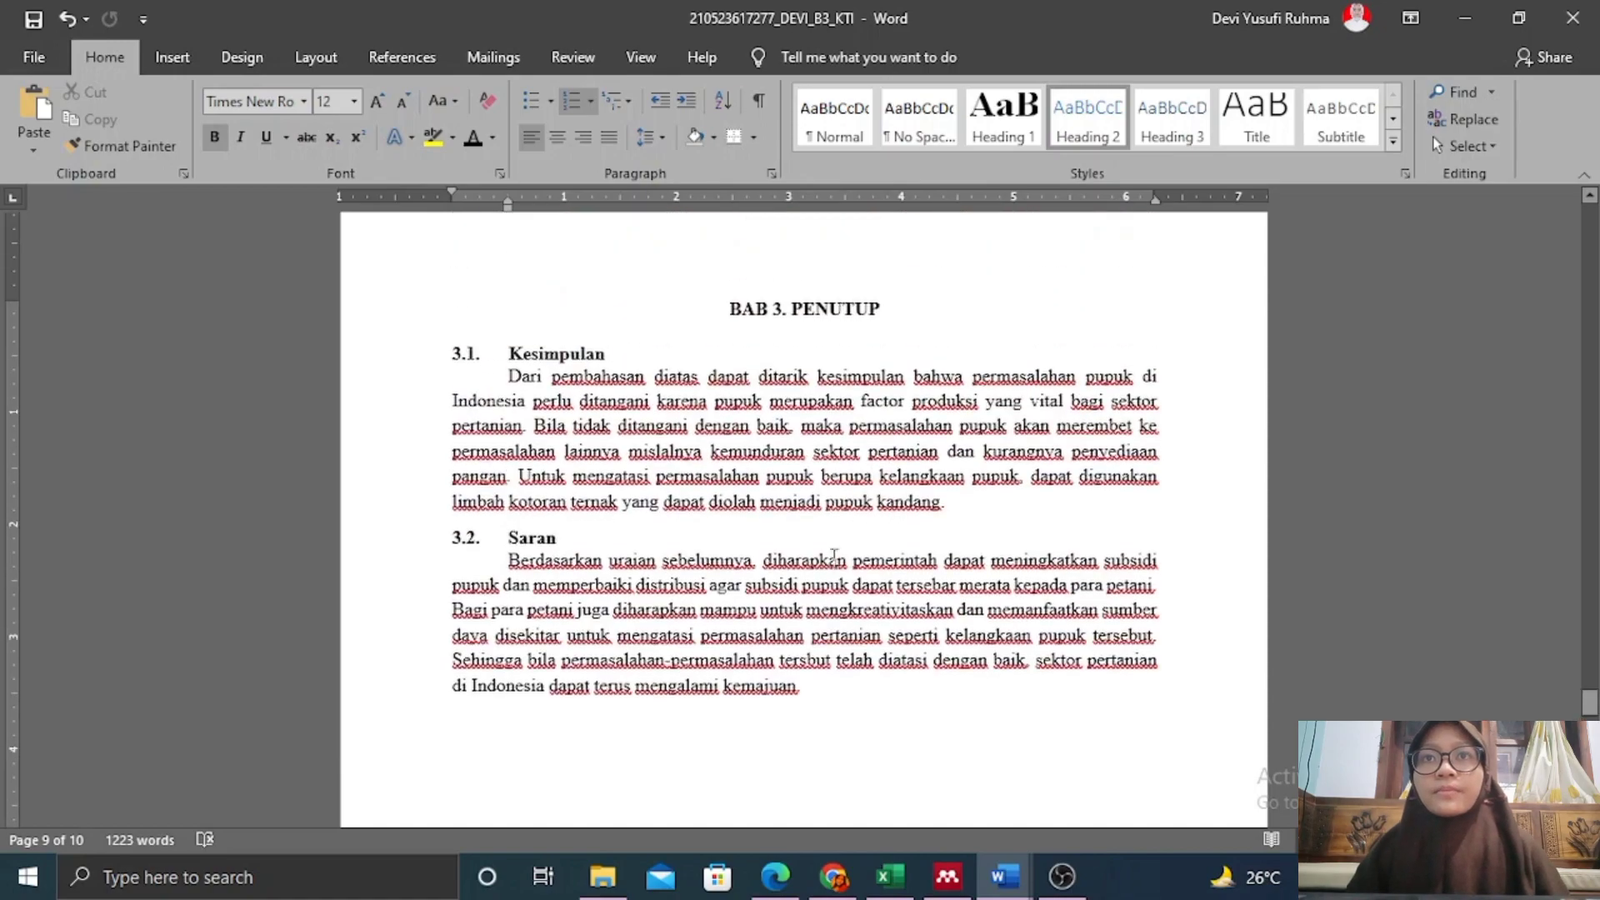
{"action": "scroll", "coordinate": [941, 569], "scroll_direction": "up", "scroll_amount": 20}
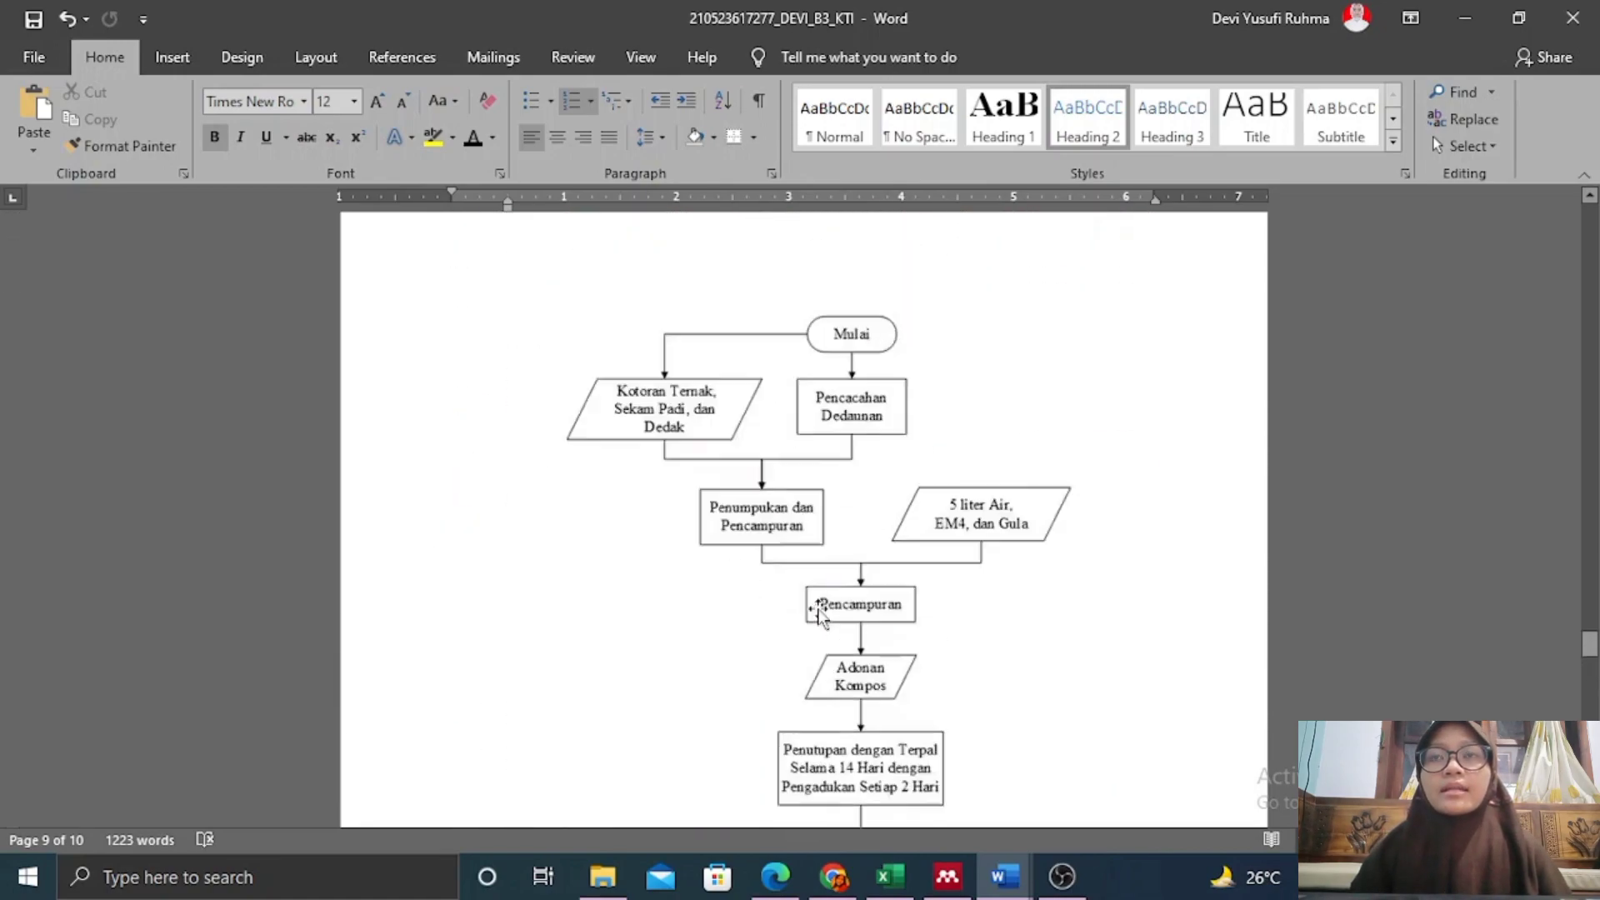
{"action": "scroll", "coordinate": [886, 573], "scroll_direction": "up", "scroll_amount": 20}
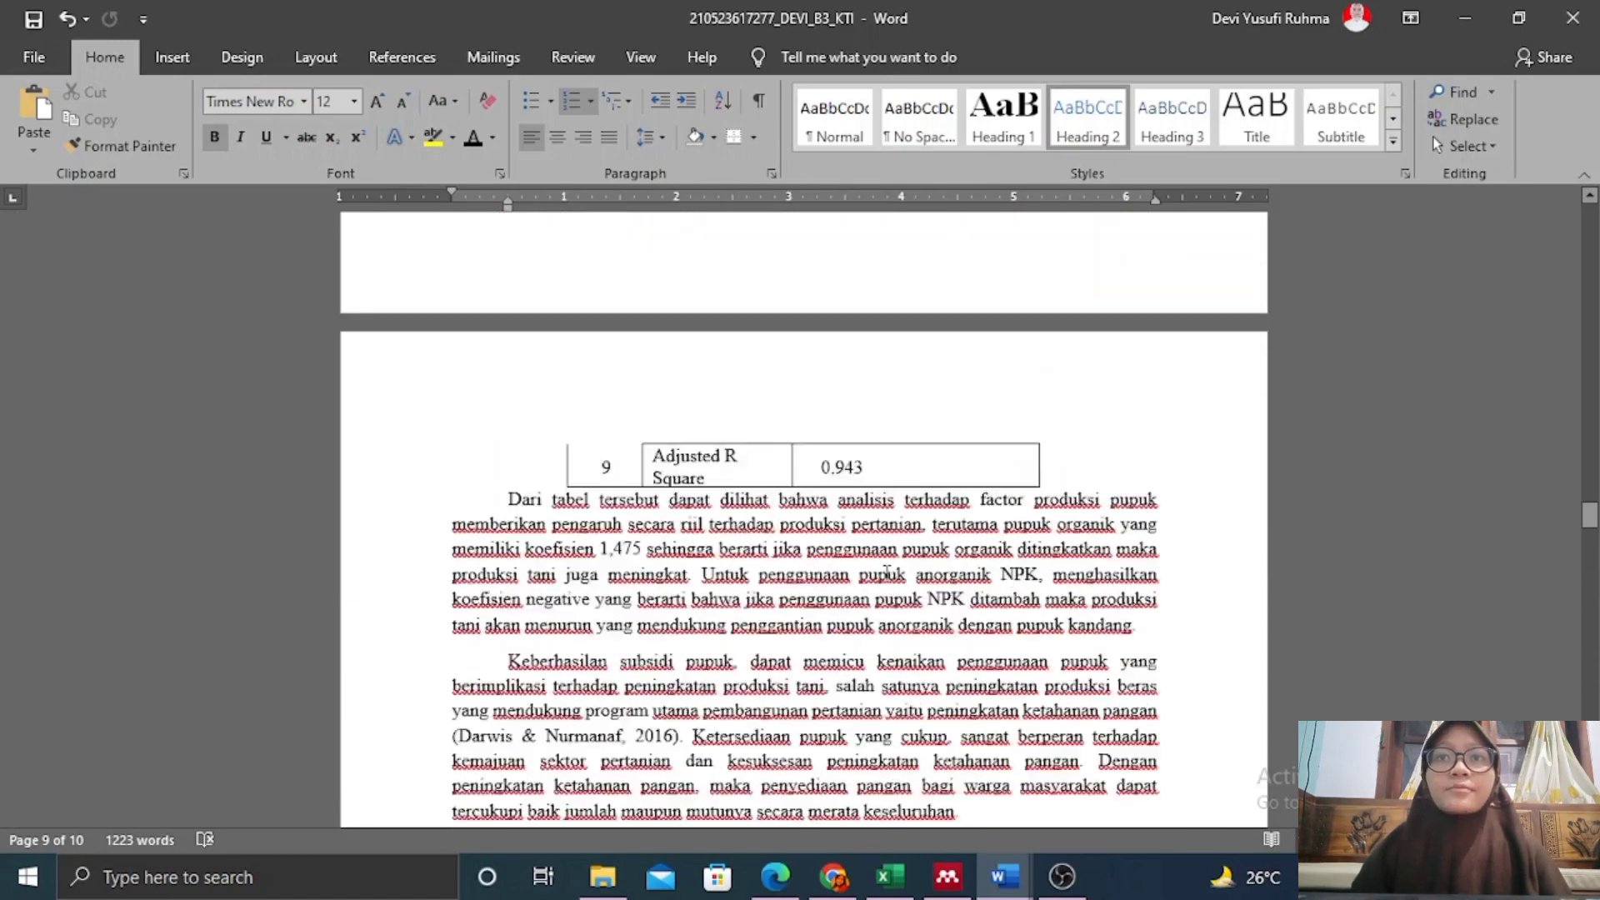
{"action": "scroll", "coordinate": [886, 573], "scroll_direction": "up", "scroll_amount": 1}
{"action": "scroll", "coordinate": [850, 475], "scroll_direction": "down", "scroll_amount": 6}
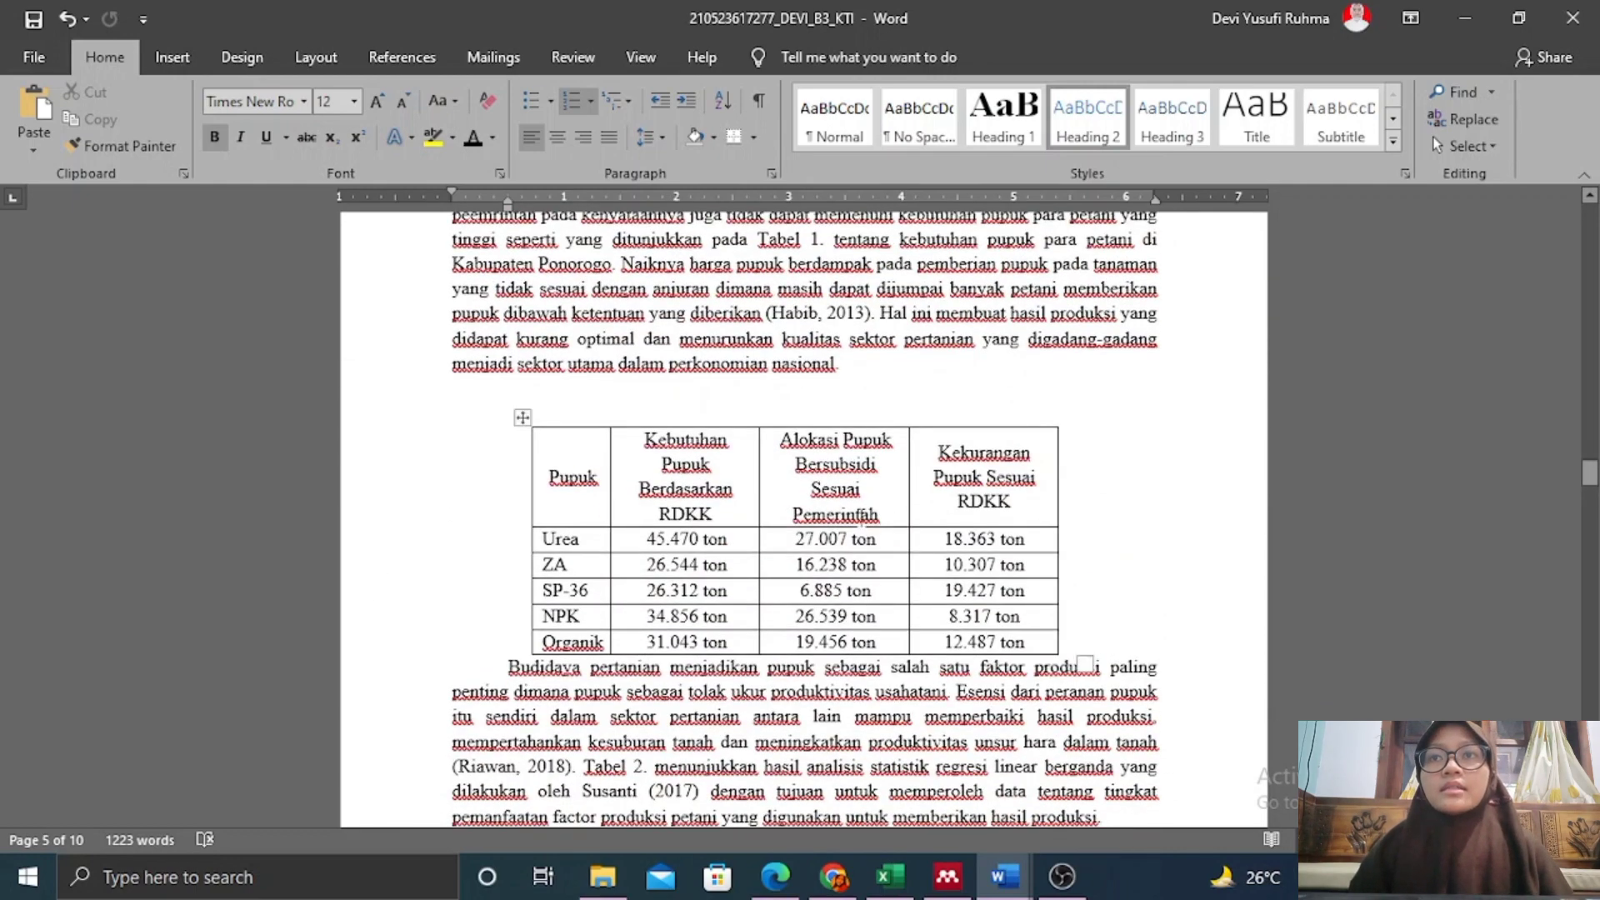
{"action": "scroll", "coordinate": [1041, 440], "scroll_direction": "up", "scroll_amount": 20}
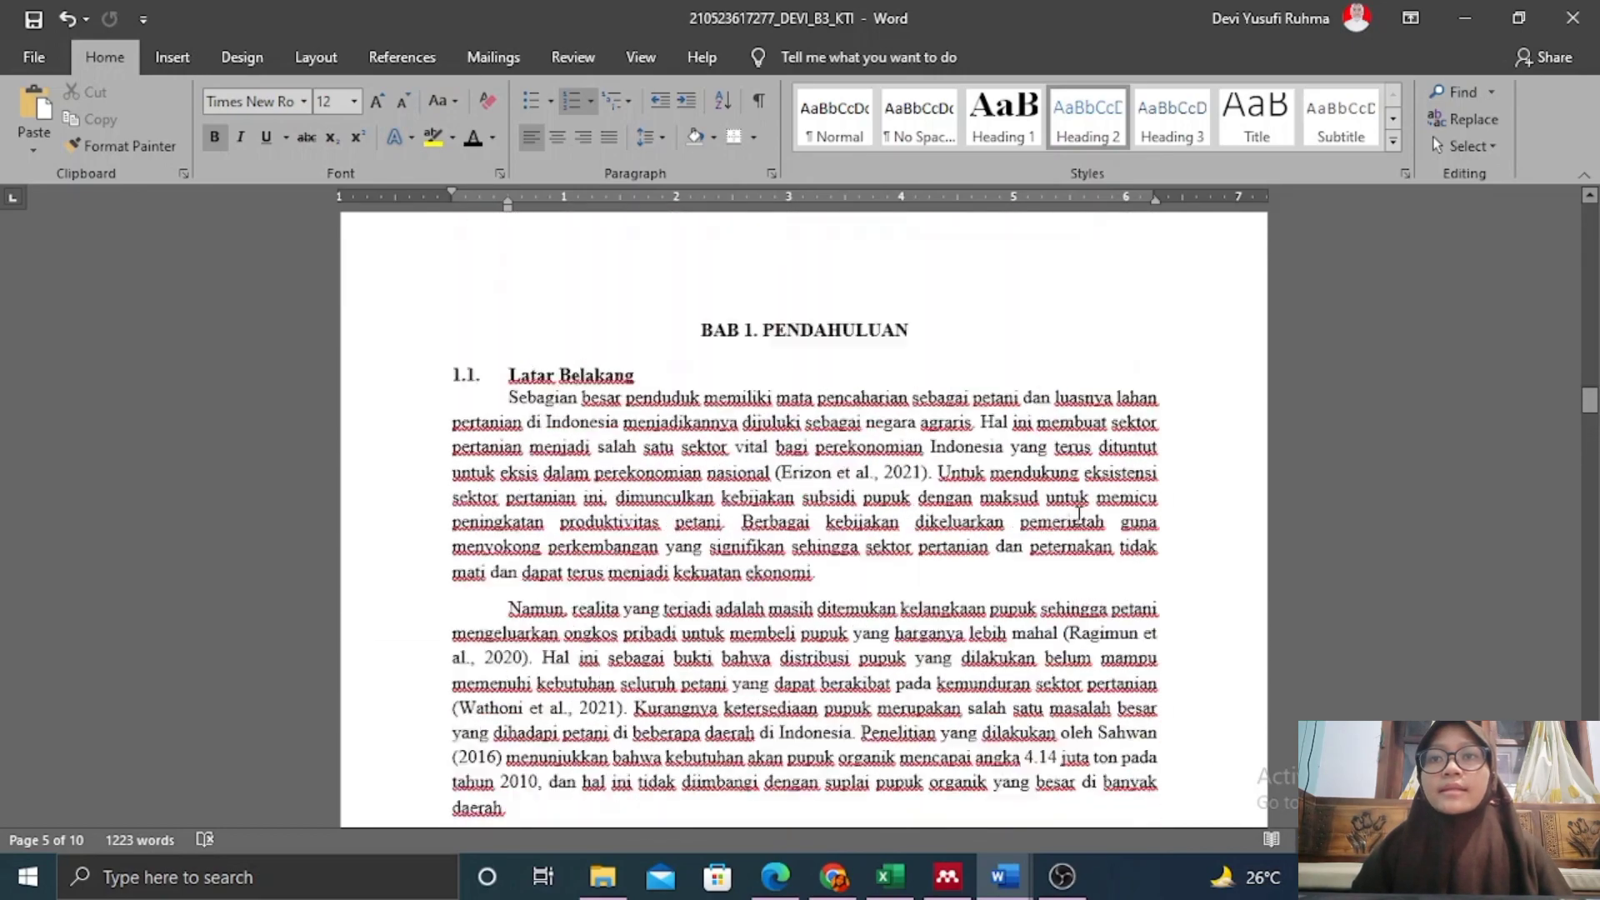
{"action": "scroll", "coordinate": [806, 328], "scroll_direction": "down", "scroll_amount": 20}
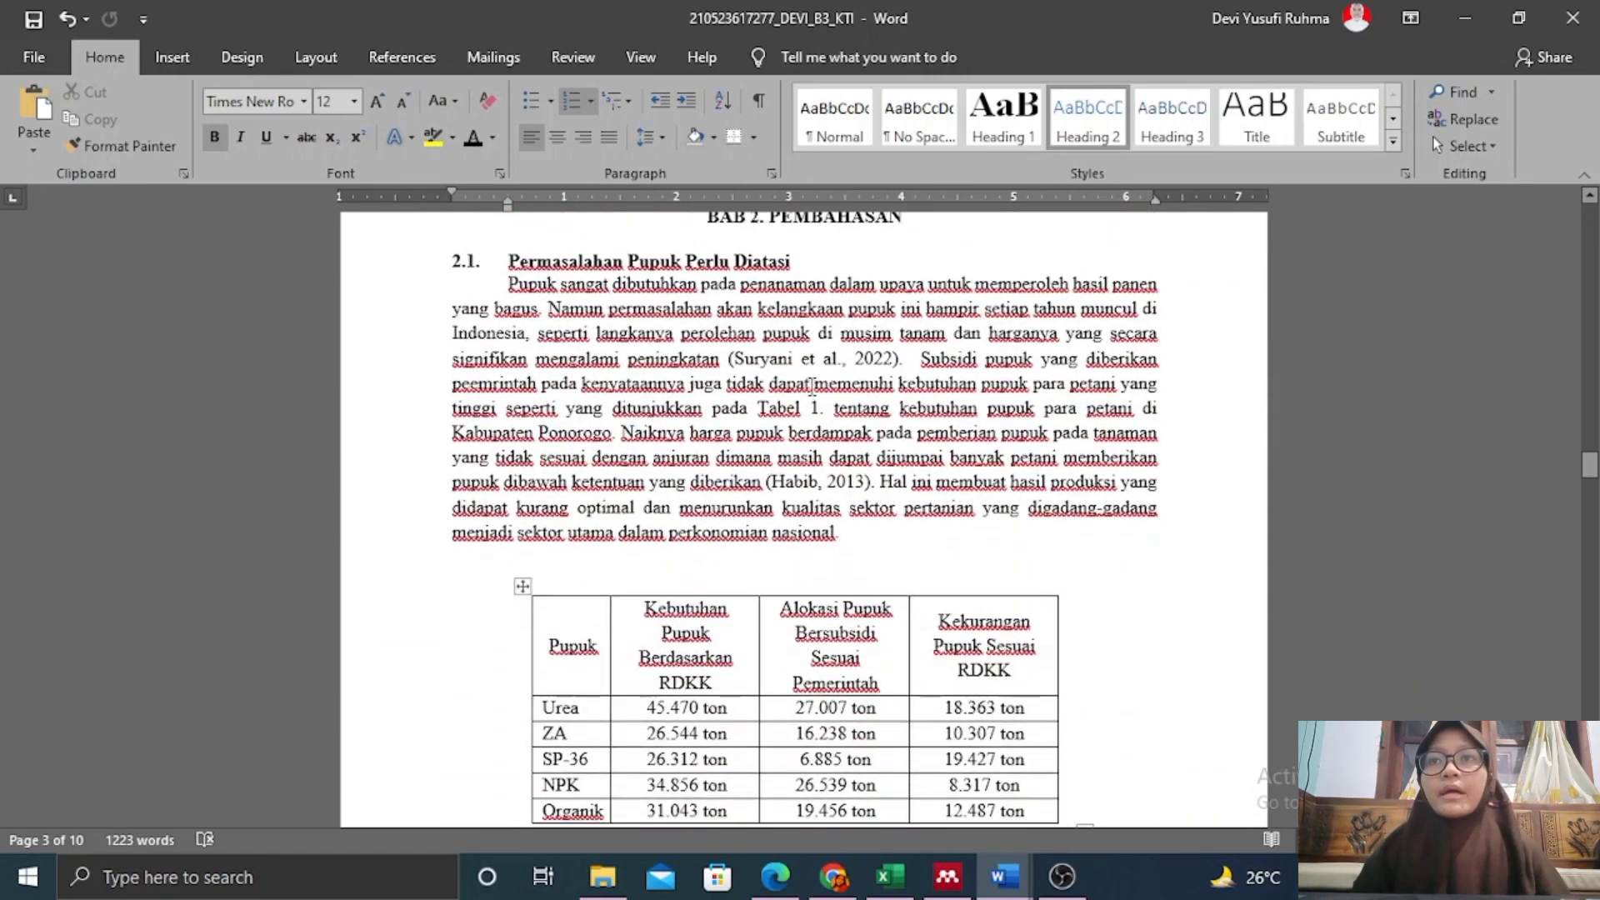
{"action": "scroll", "coordinate": [878, 446], "scroll_direction": "down", "scroll_amount": 4}
{"action": "scroll", "coordinate": [719, 452], "scroll_direction": "up", "scroll_amount": 3}
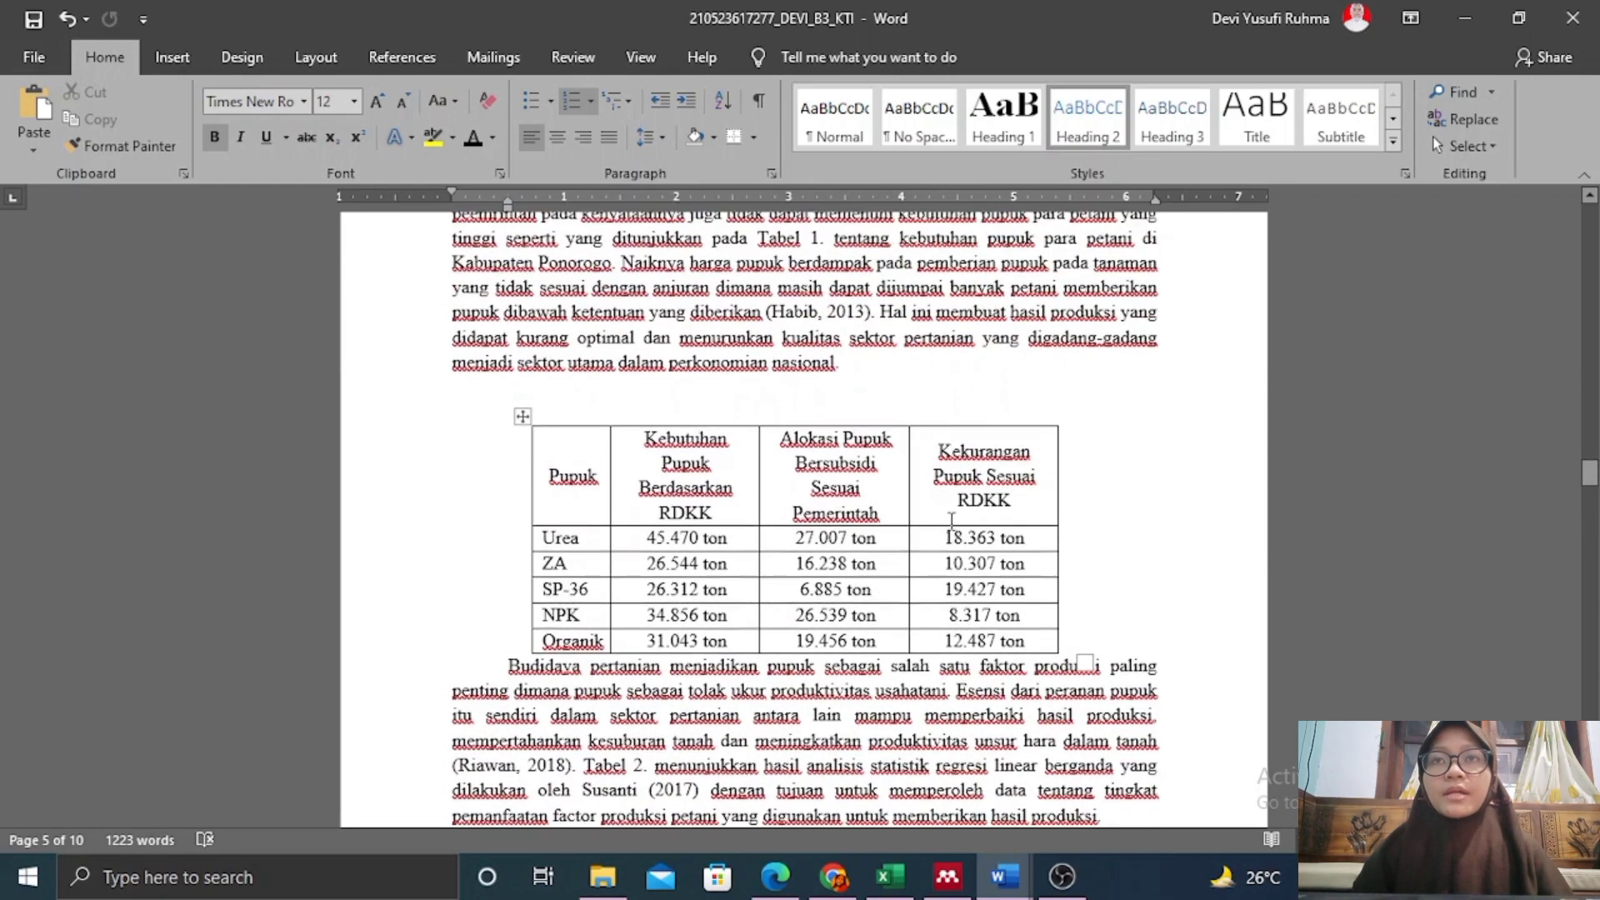
{"action": "scroll", "coordinate": [786, 446], "scroll_direction": "down", "scroll_amount": 5}
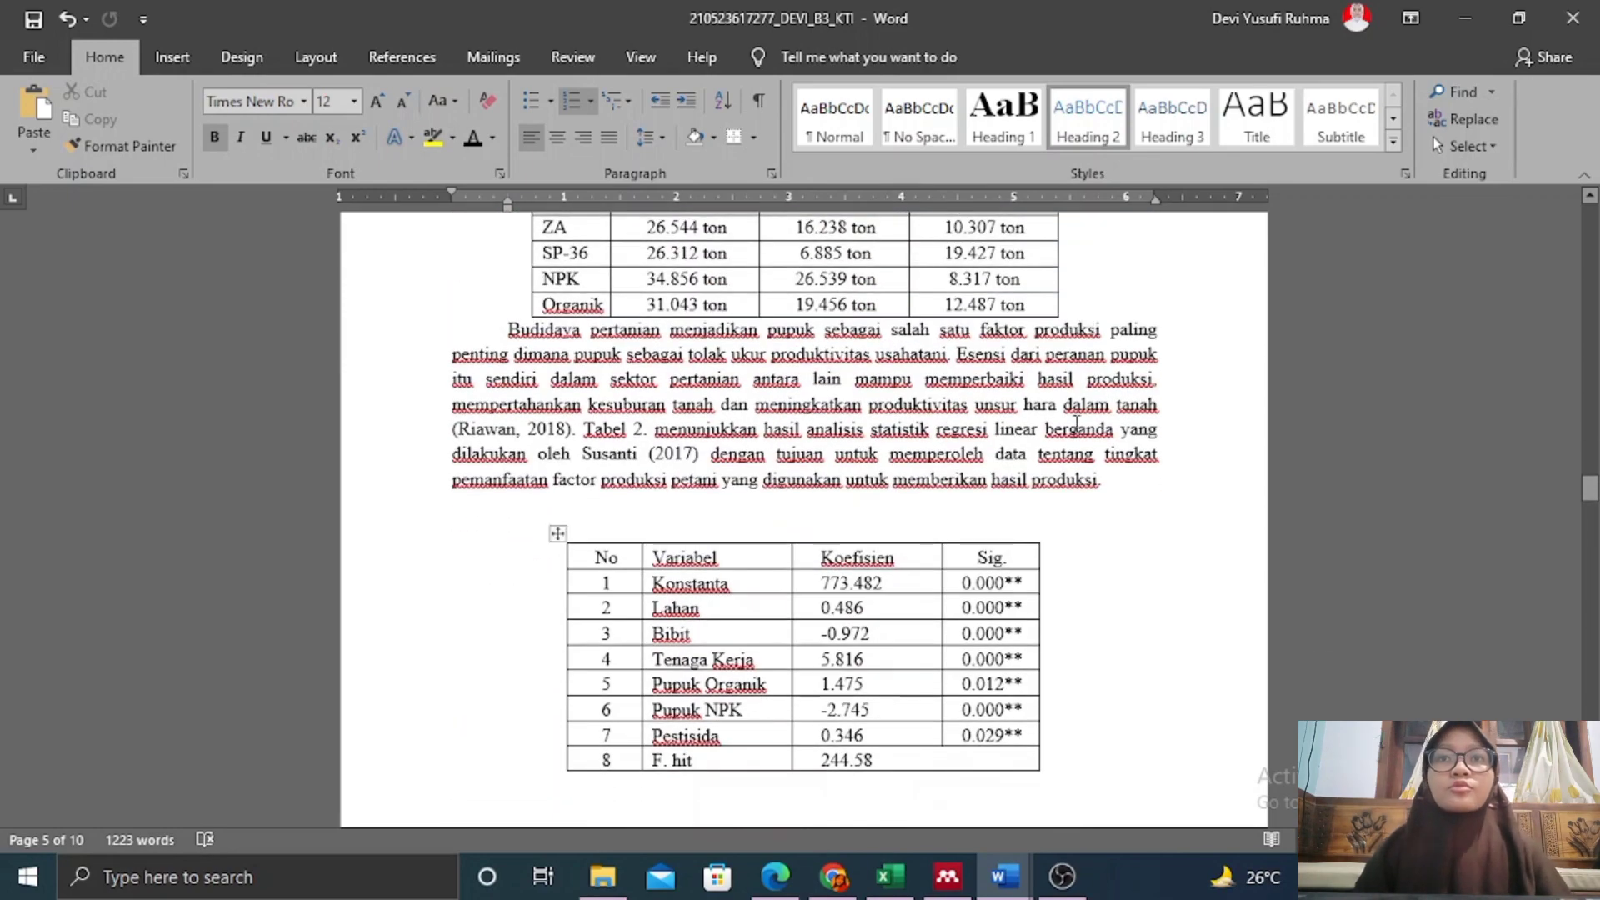
{"action": "scroll", "coordinate": [1082, 497], "scroll_direction": "down", "scroll_amount": 8}
{"action": "scroll", "coordinate": [1075, 540], "scroll_direction": "up", "scroll_amount": 10}
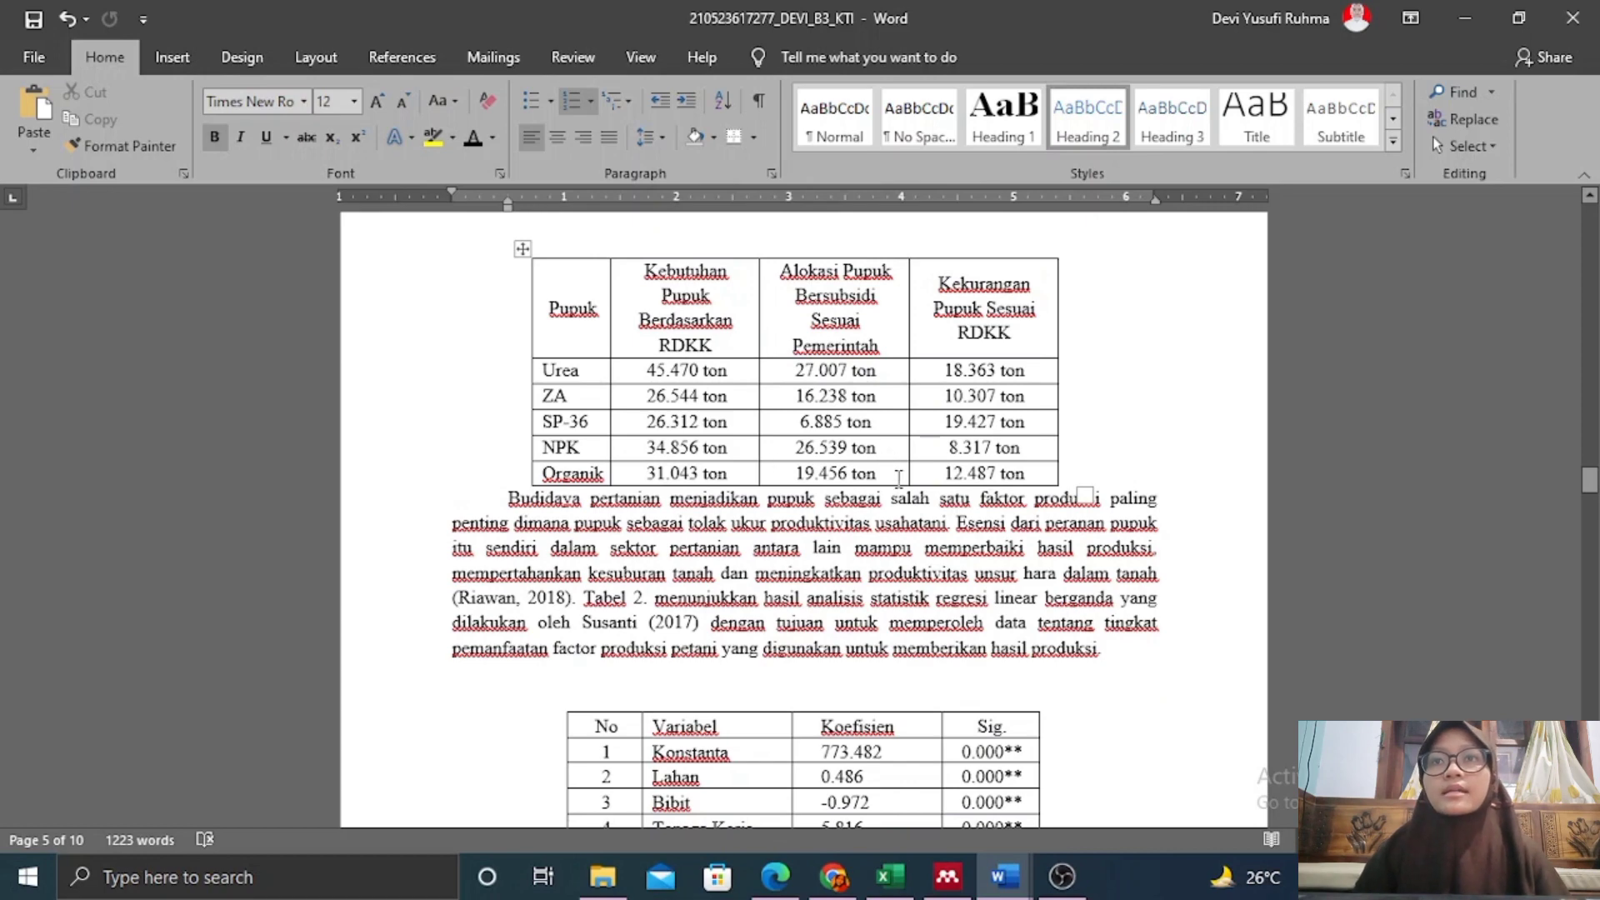
{"action": "scroll", "coordinate": [1102, 484], "scroll_direction": "up", "scroll_amount": 3}
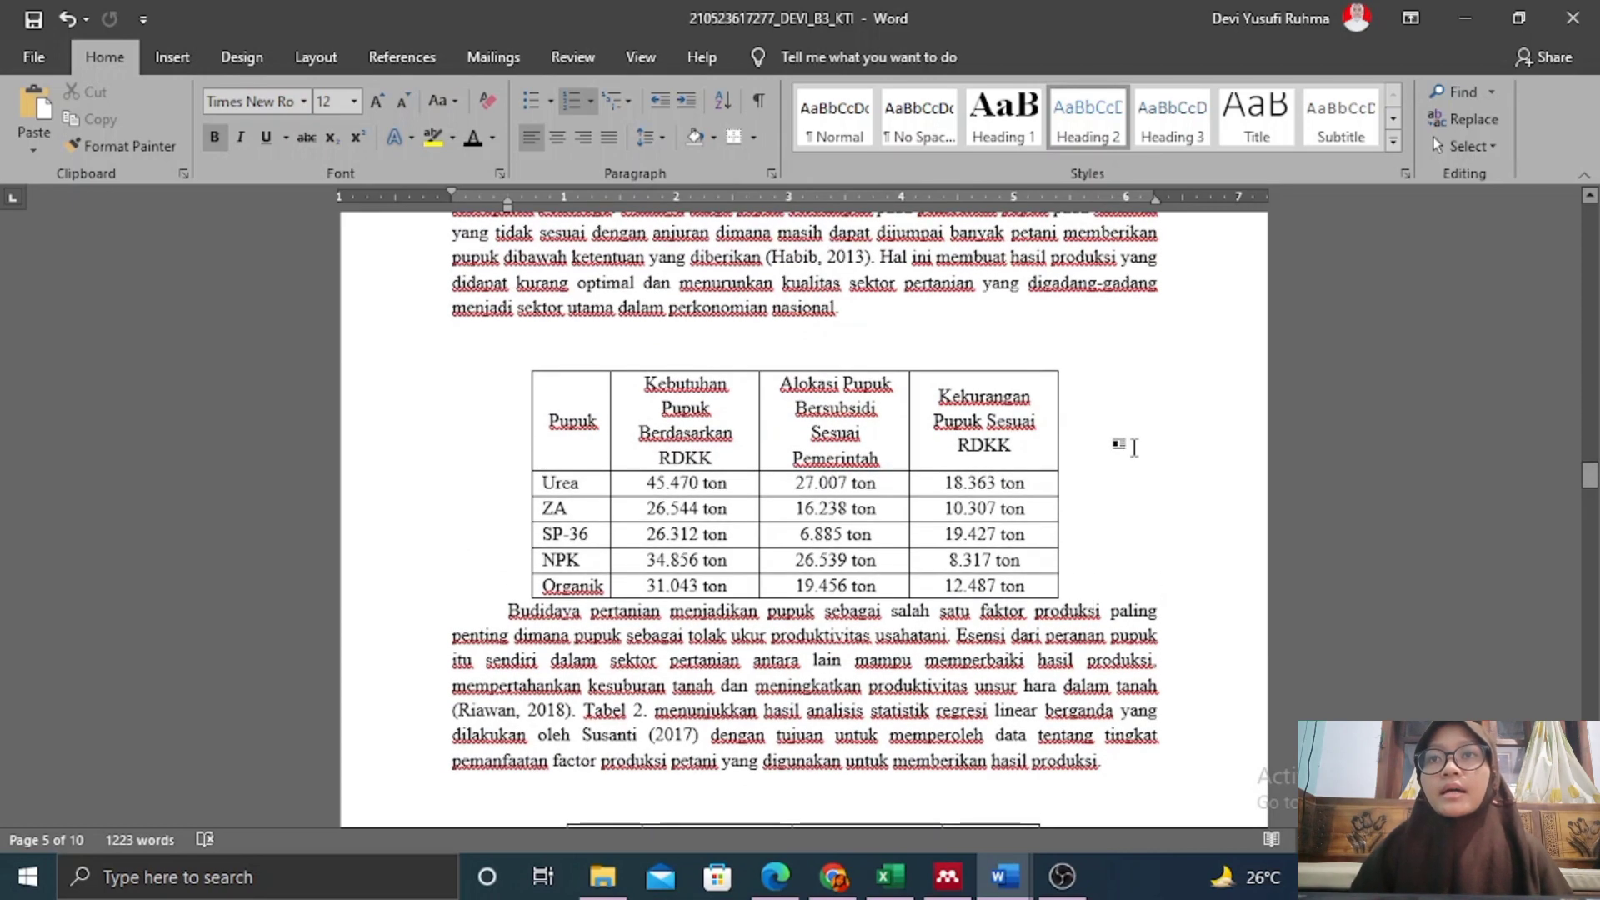
{"action": "scroll", "coordinate": [1108, 422], "scroll_direction": "up", "scroll_amount": 2}
Start a caption for the whole fertilizer needs table under subheading 2.1. and choose Tabel as its label.
{"action": "left_click", "coordinate": [557, 463]}
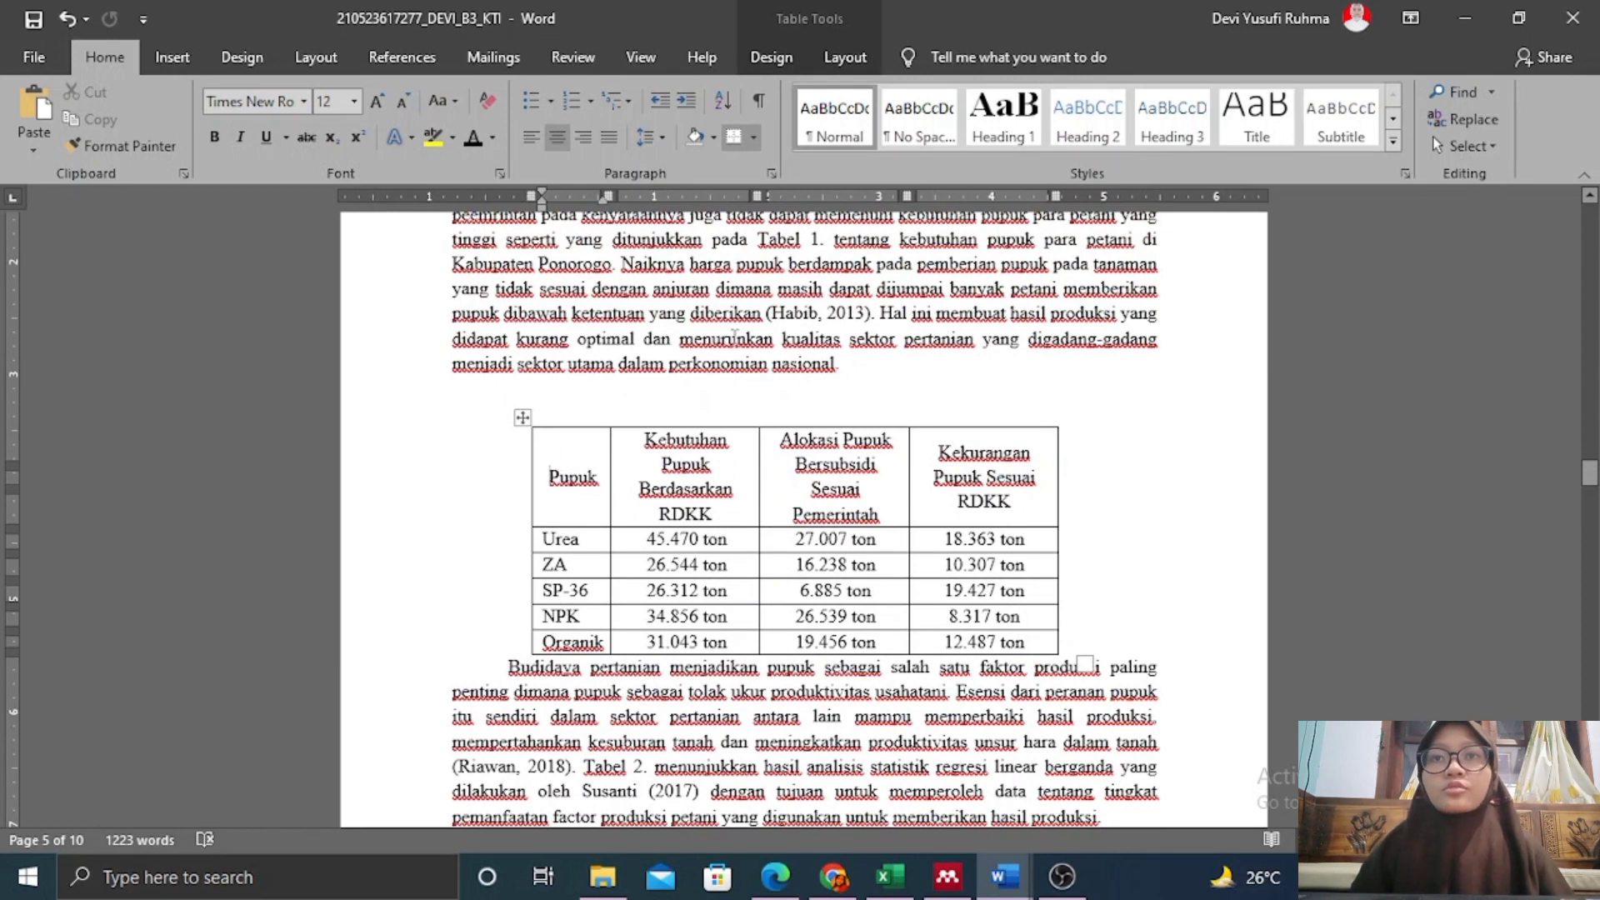
{"action": "left_click_drag", "start_coordinate": [550, 463], "coordinate": [984, 479]}
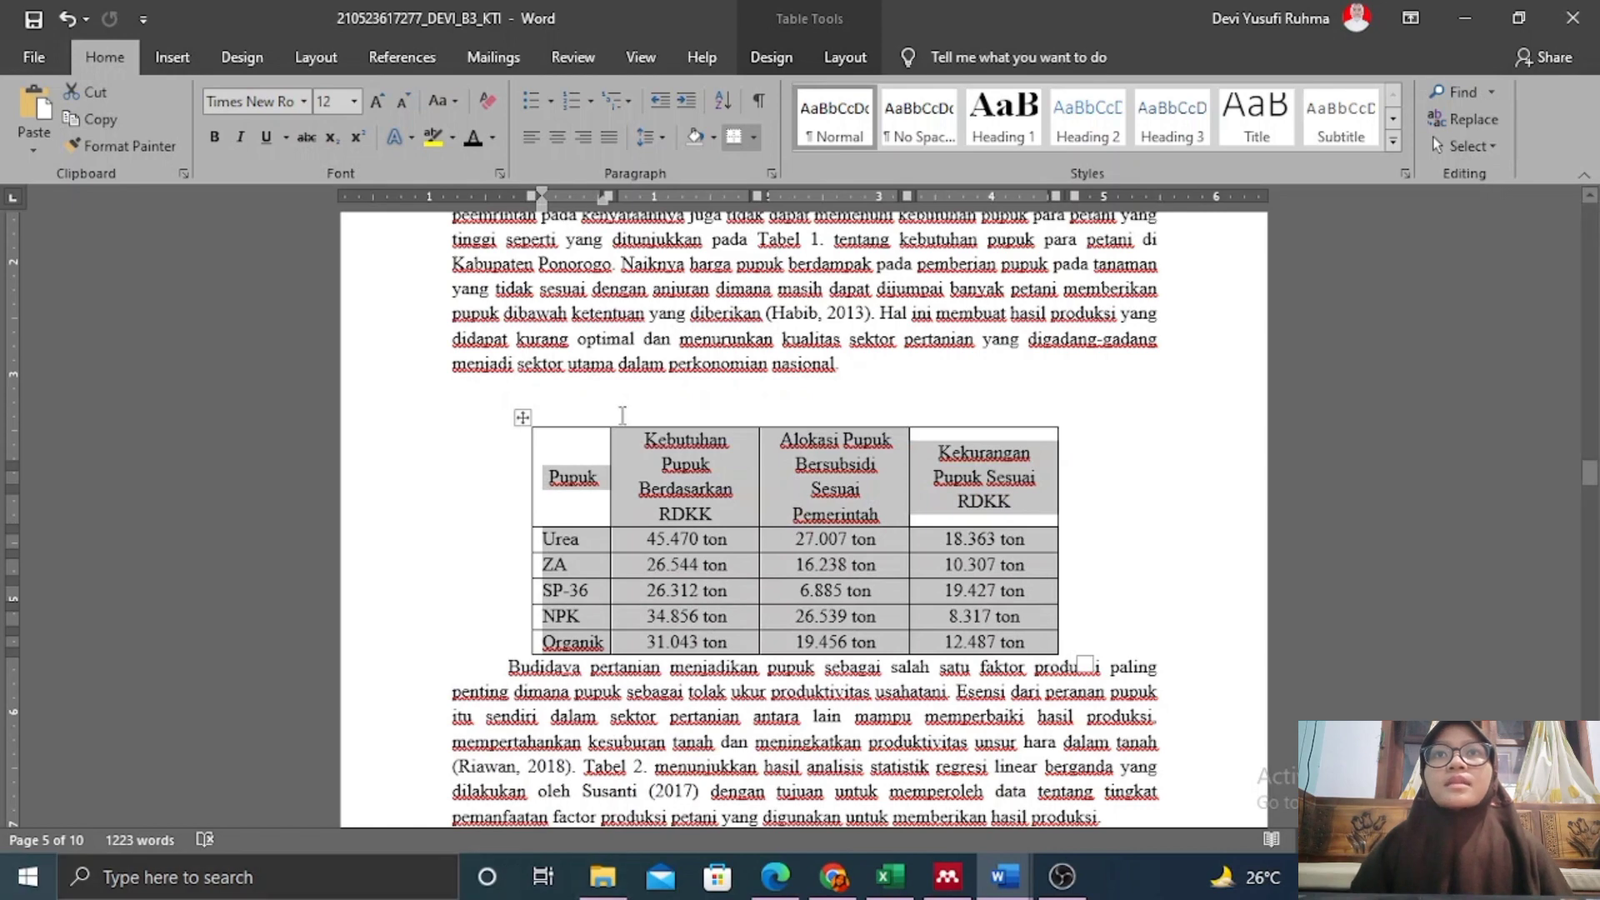
{"action": "left_click", "coordinate": [430, 48]}
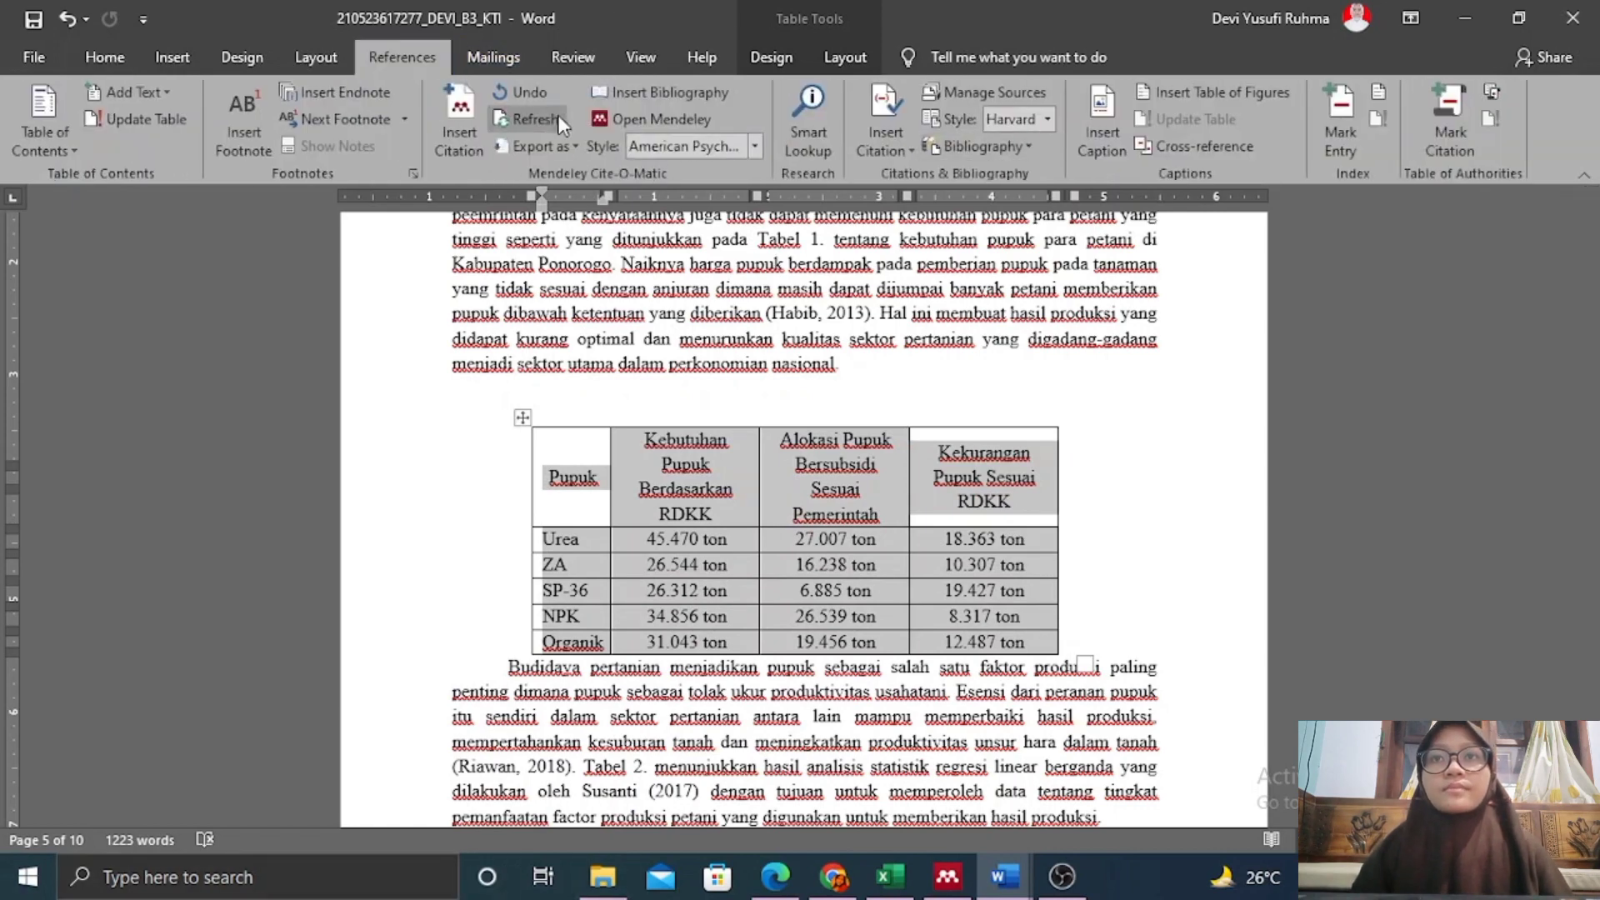
{"action": "left_click", "coordinate": [1103, 133]}
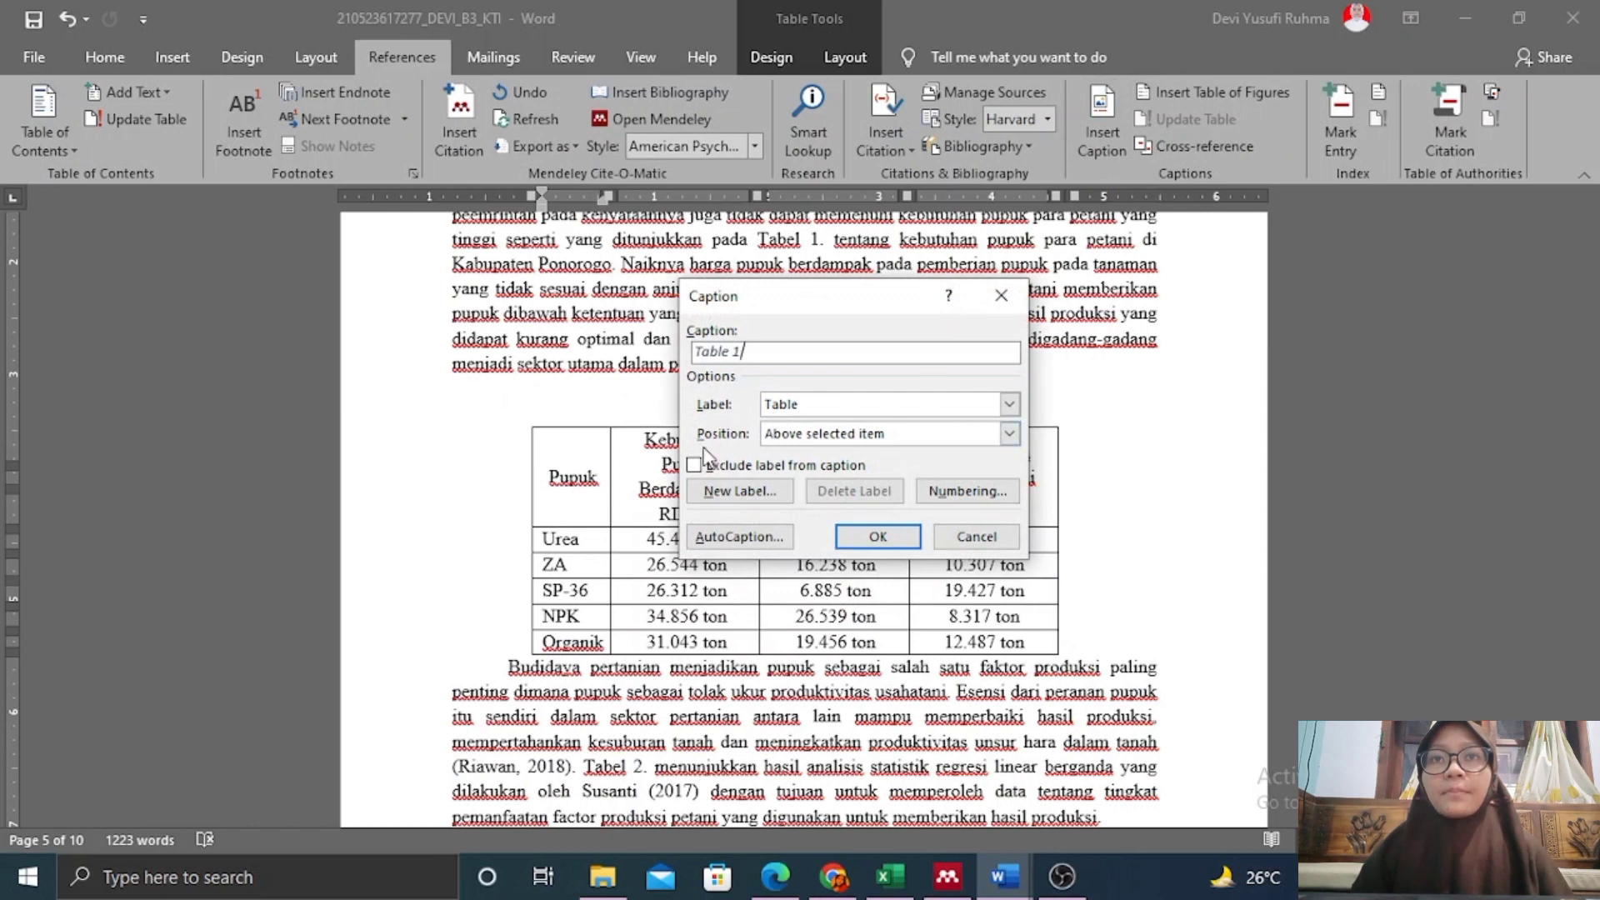
{"action": "left_click", "coordinate": [1010, 405]}
{"action": "left_click", "coordinate": [1009, 407]}
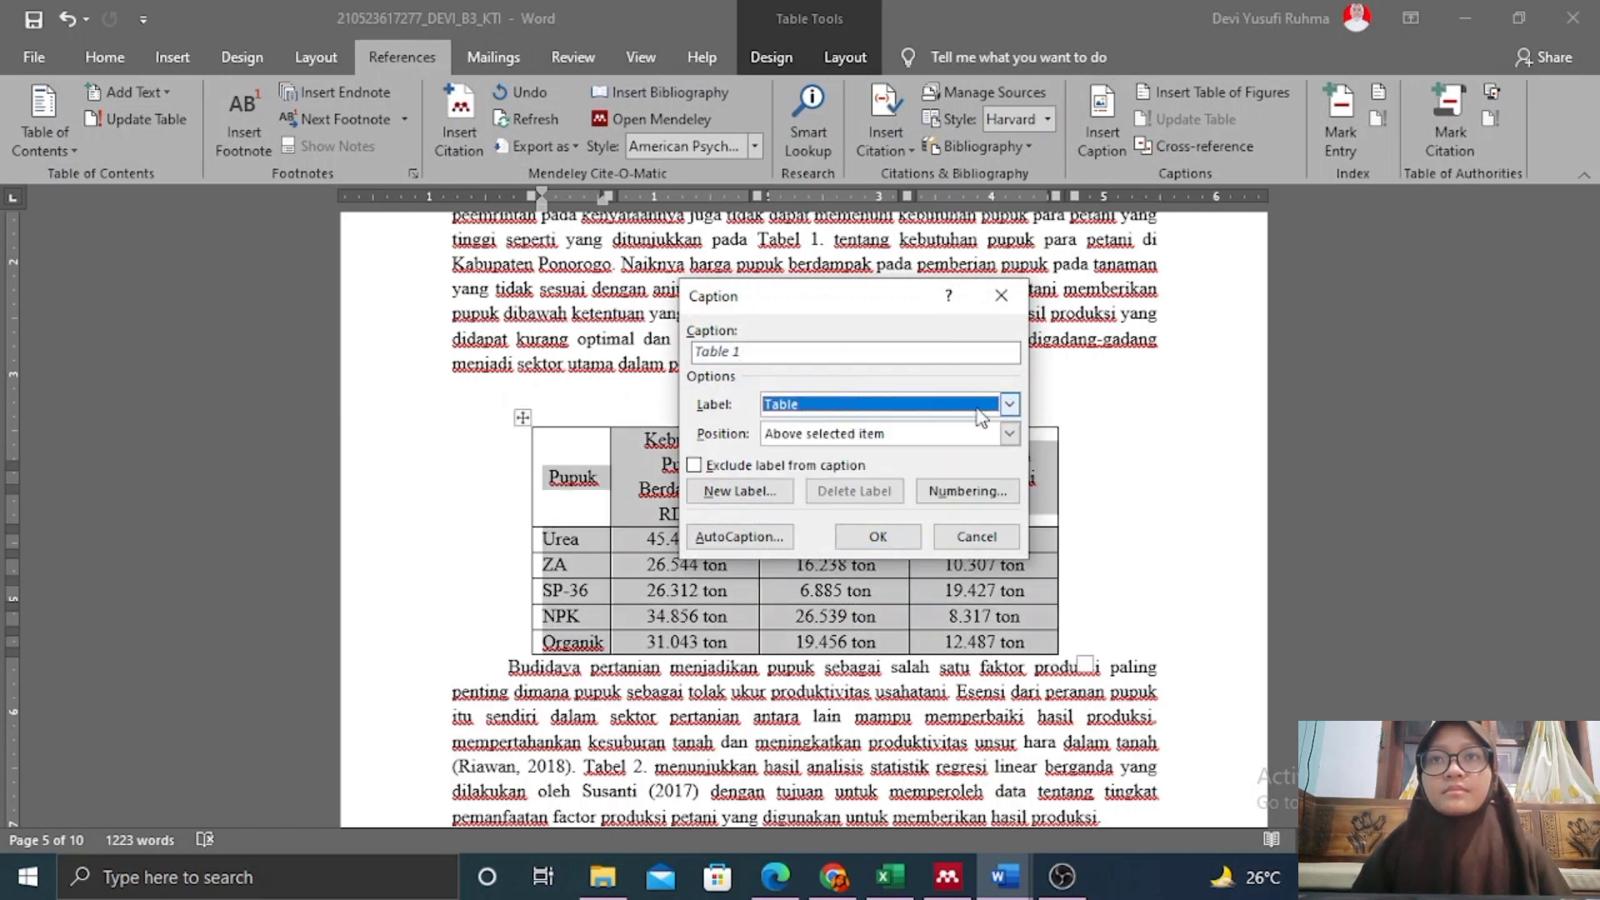
{"action": "left_click", "coordinate": [1010, 406]}
{"action": "left_click", "coordinate": [846, 486]}
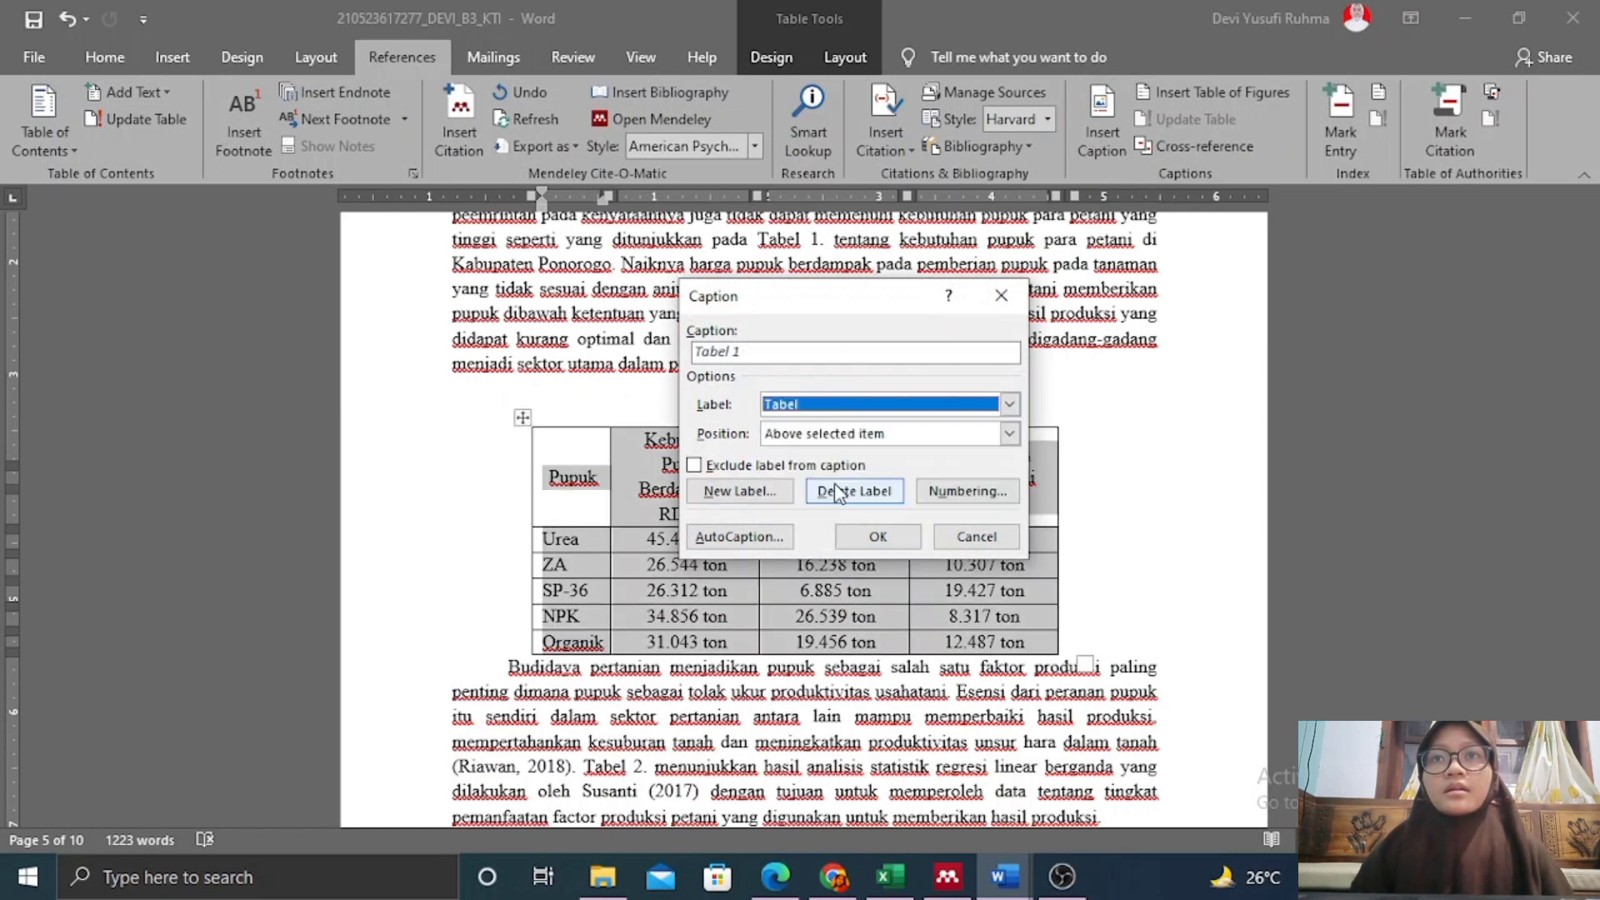
Insert the caption "Tabel 1. Kebutuhan Pupuk Tahun 2015 di Kabupaten Ponorgo" above the selected table.
{"action": "left_click", "coordinate": [767, 357]}
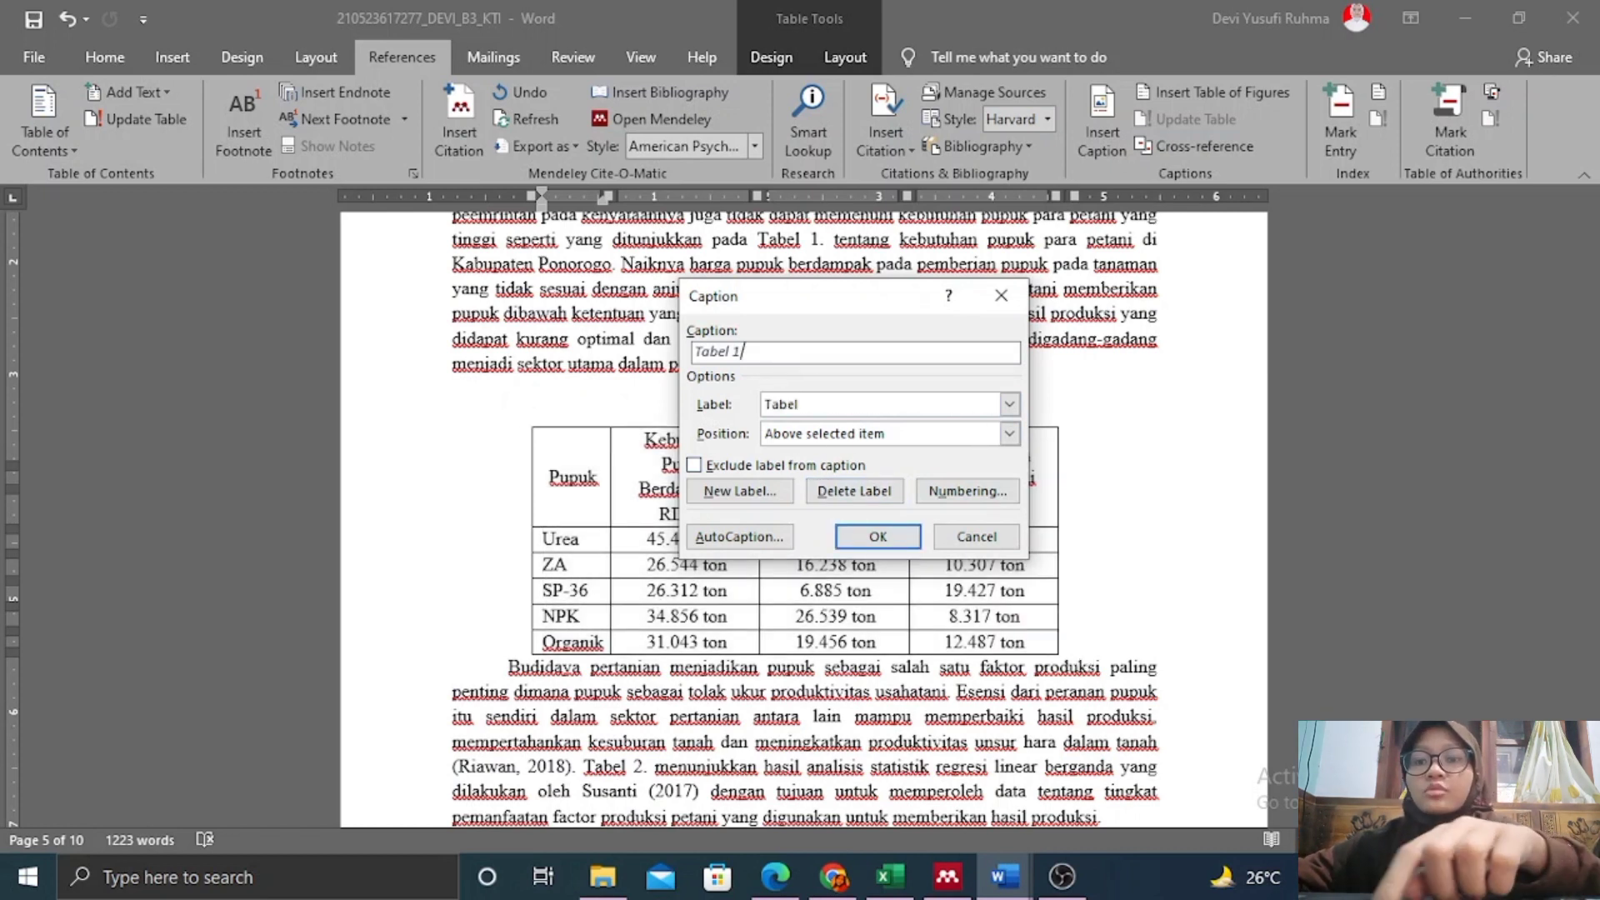
{"action": "type", "text": "."}
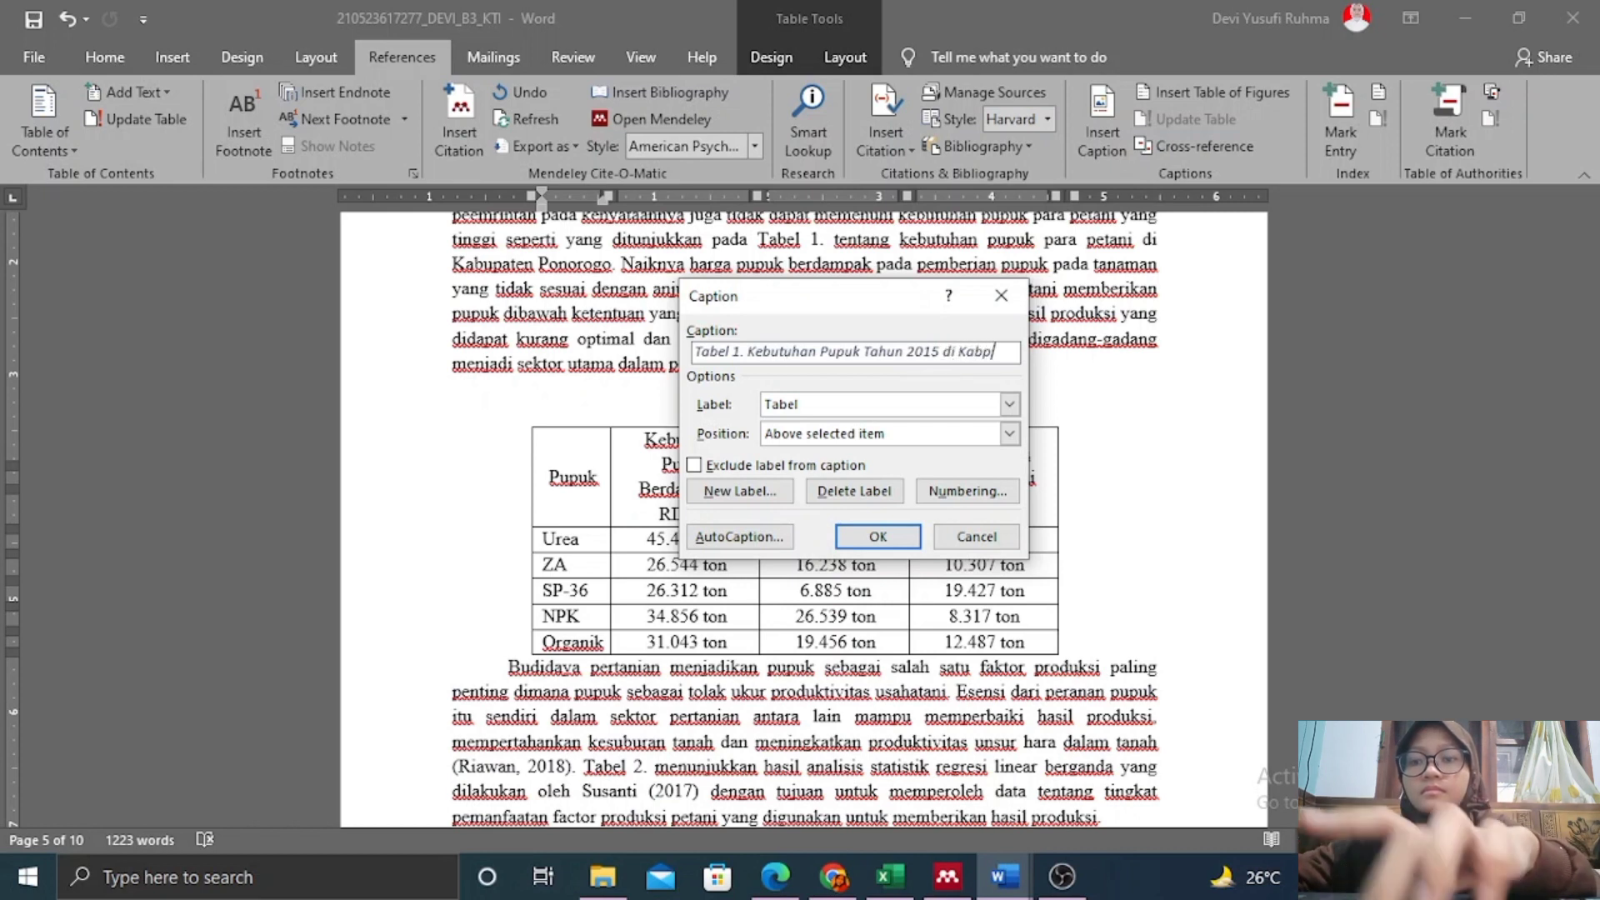
{"action": "type", "text": "n Ponorogo"}
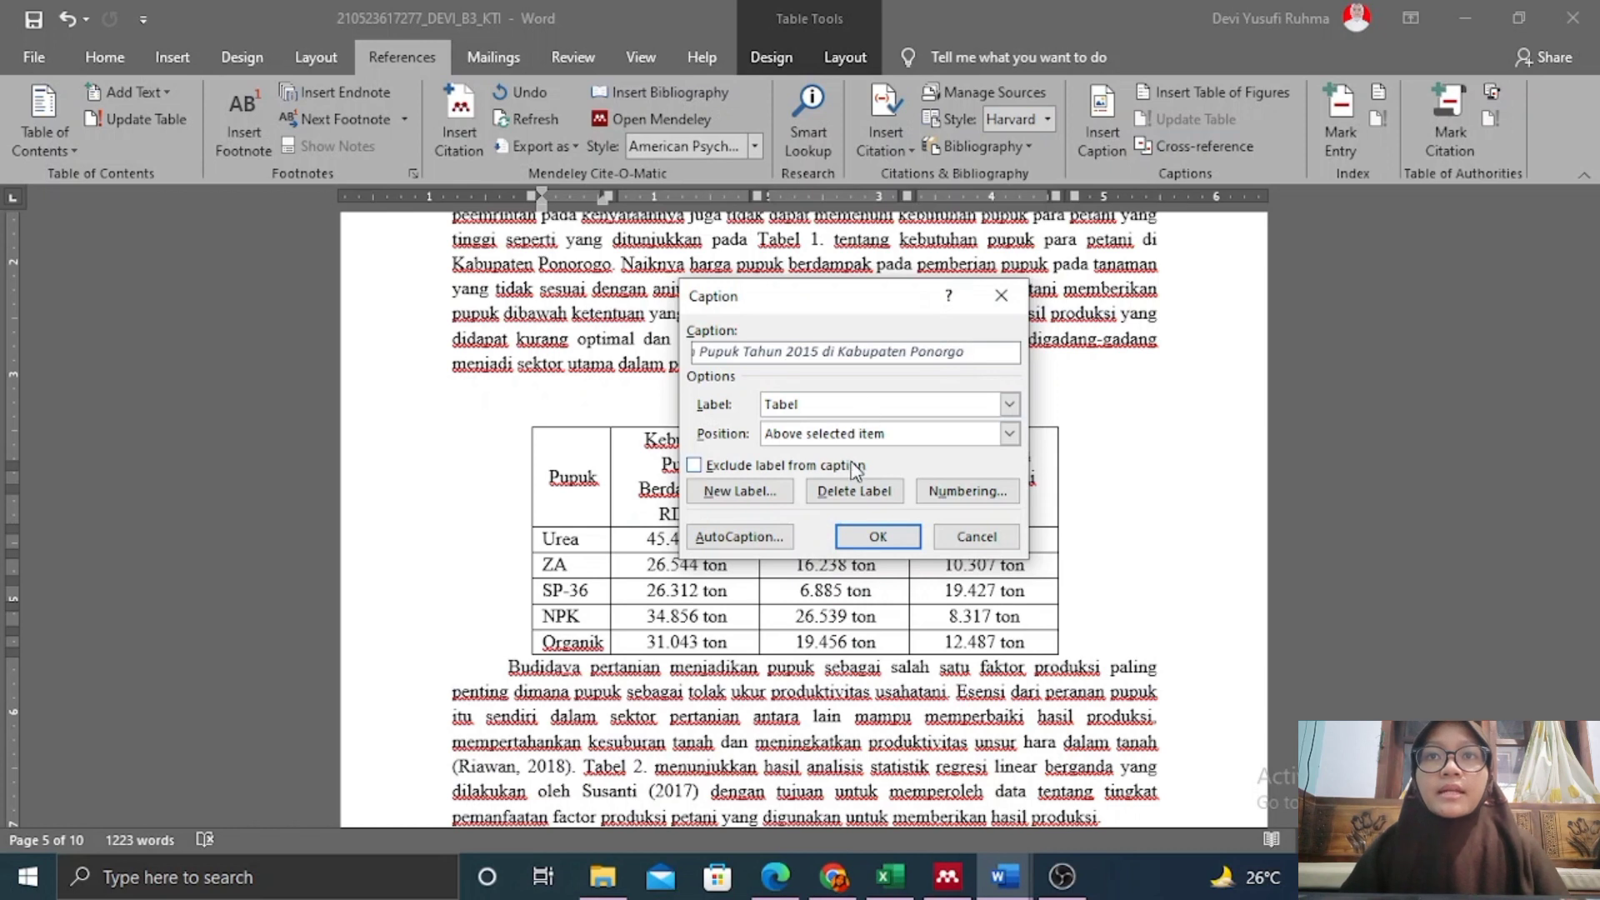
{"action": "left_click", "coordinate": [1009, 434]}
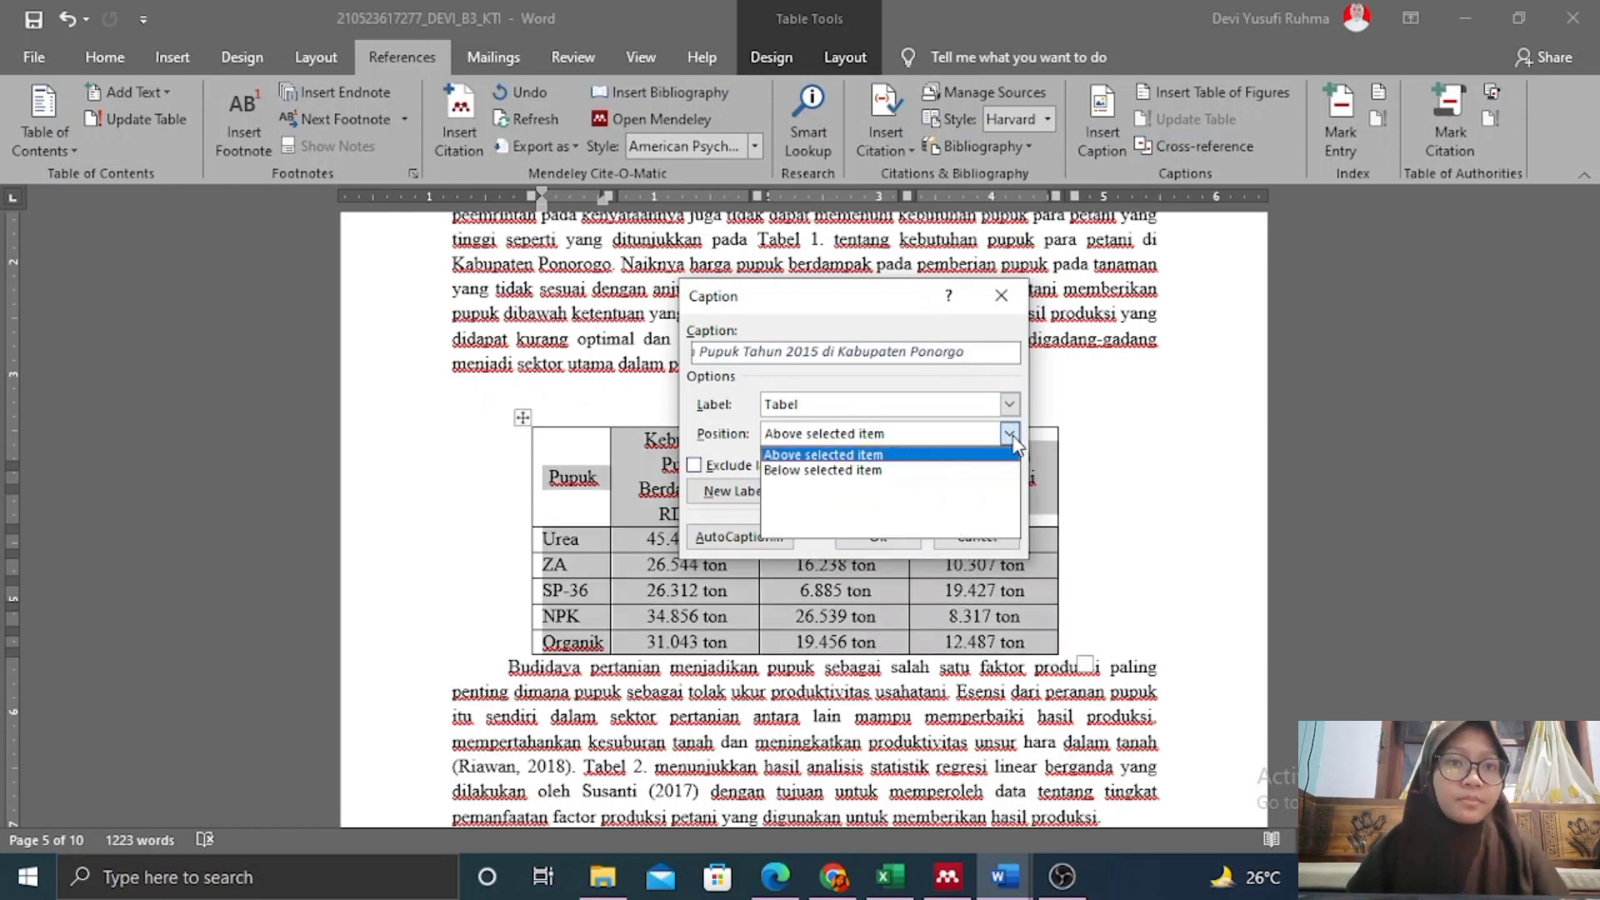
{"action": "left_click", "coordinate": [890, 456]}
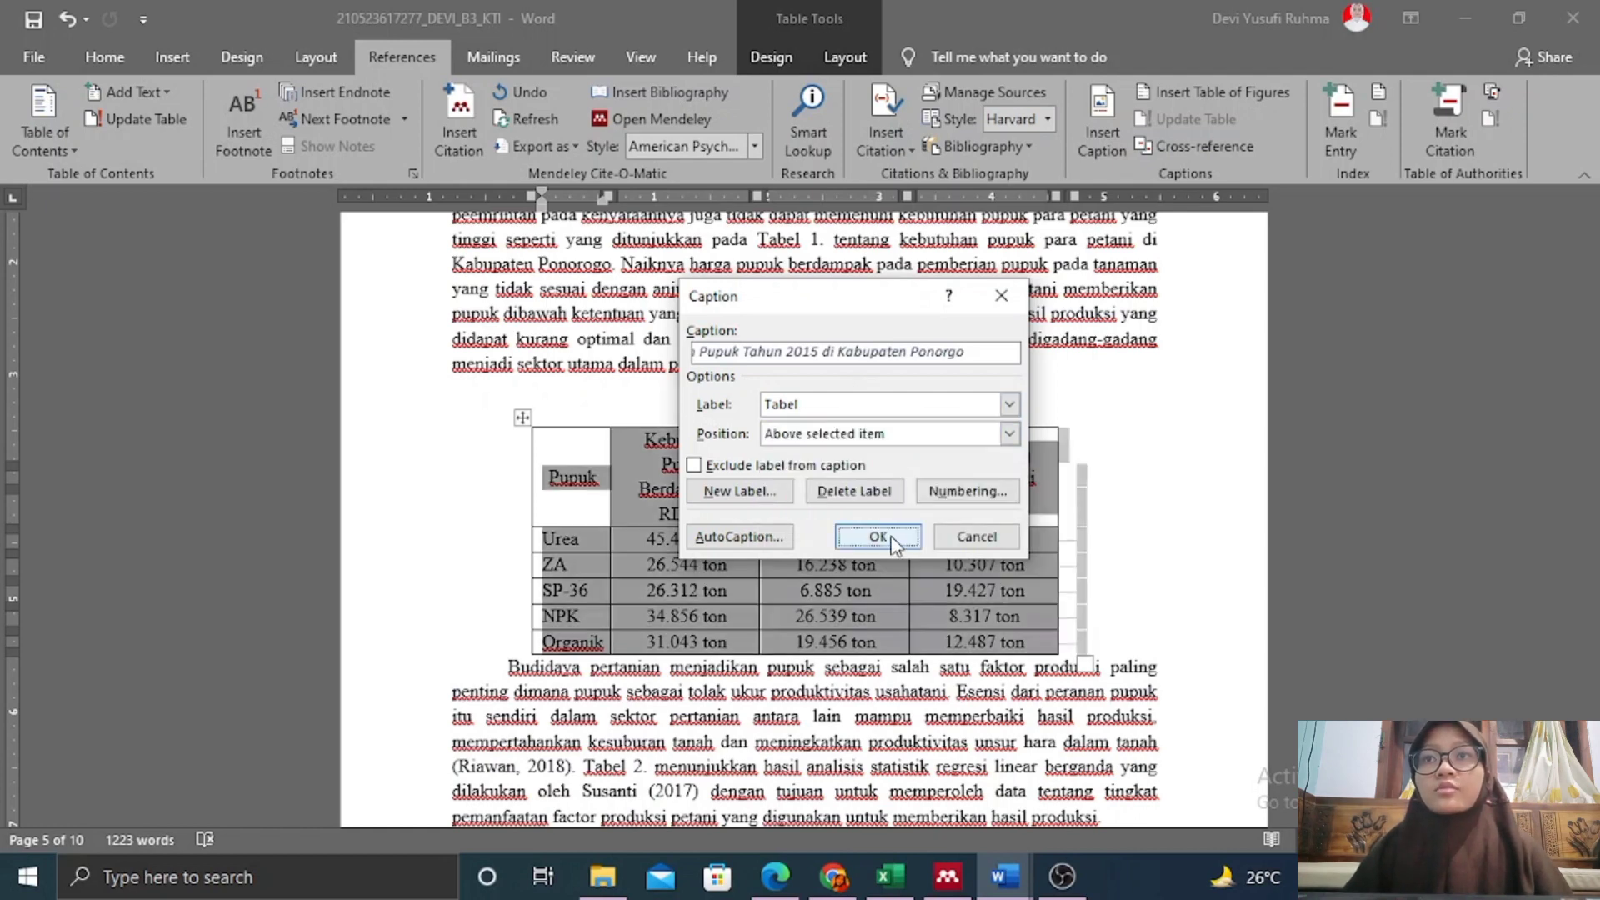
{"action": "left_click", "coordinate": [878, 537]}
Change the font of the whole Tabel 1 caption to Times New Roman.
{"action": "left_click_drag", "start_coordinate": [825, 437], "coordinate": [452, 437]}
{"action": "left_click", "coordinate": [104, 59]}
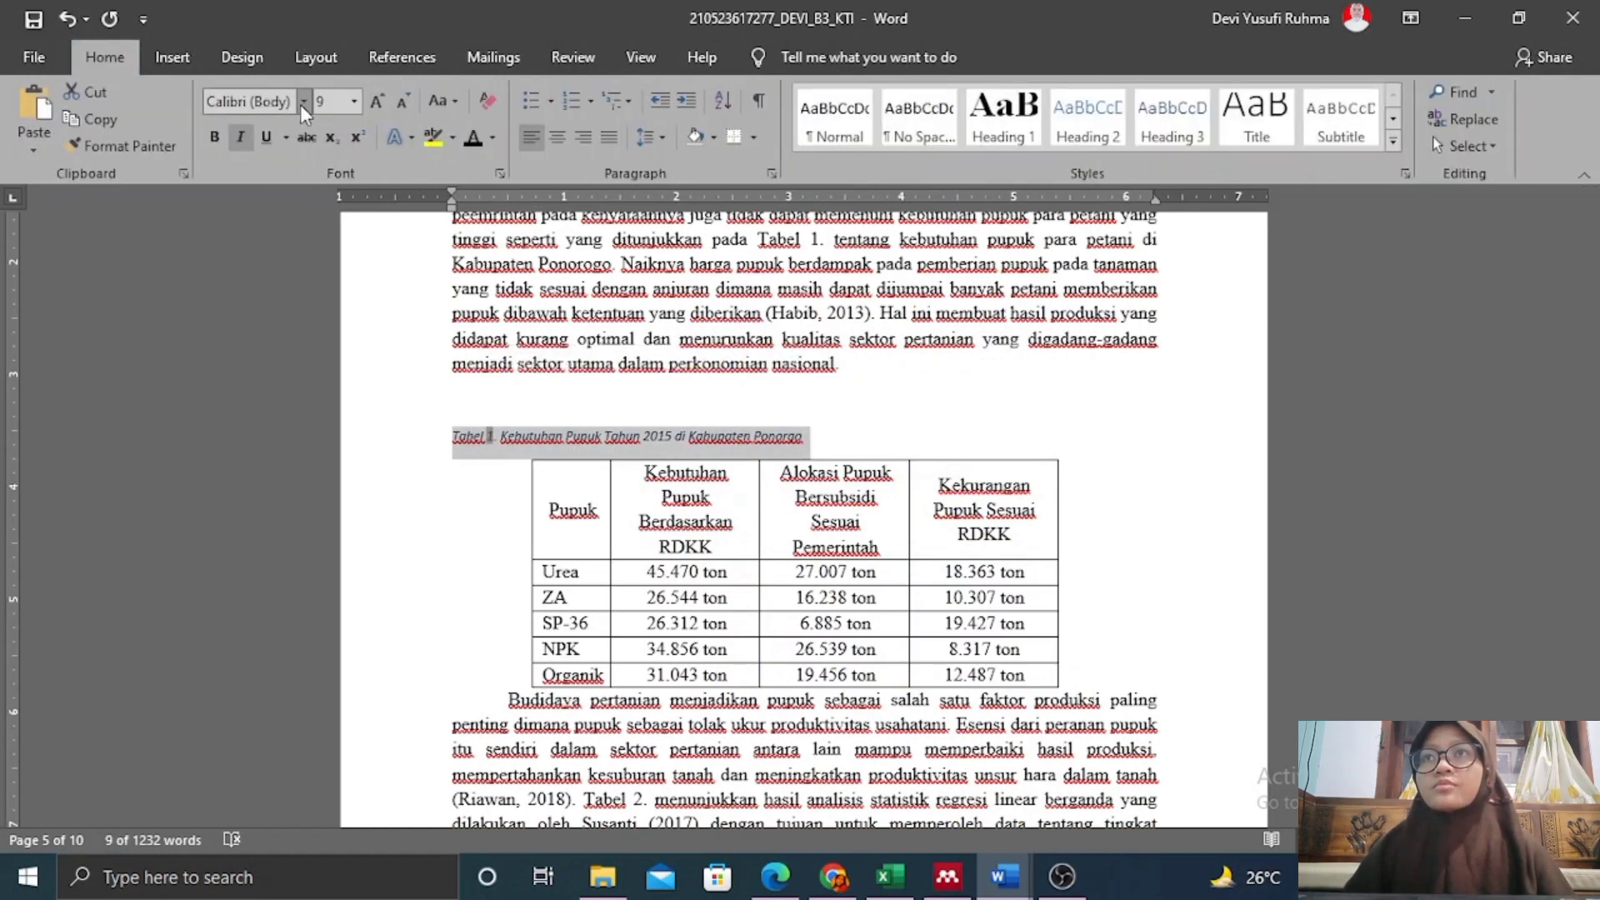
{"action": "left_click", "coordinate": [304, 105]}
{"action": "left_click", "coordinate": [275, 243]}
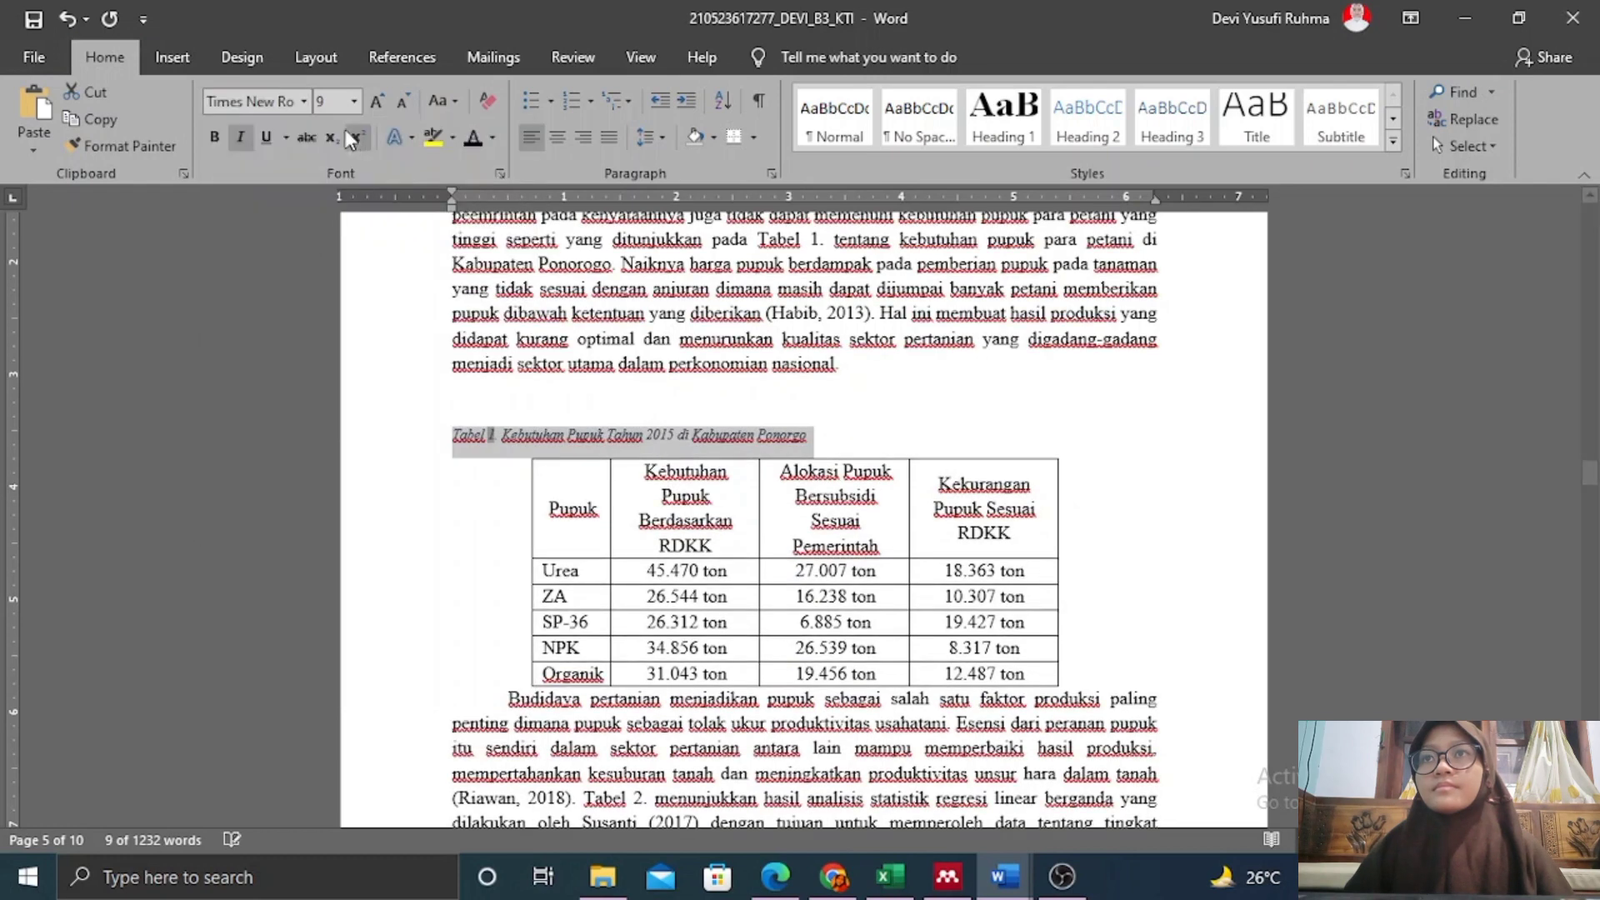
Format the whole Tabel 1 caption as 11 pt, non-italic, black, centred text.
{"action": "left_click", "coordinate": [354, 101]}
{"action": "left_click", "coordinate": [329, 206]}
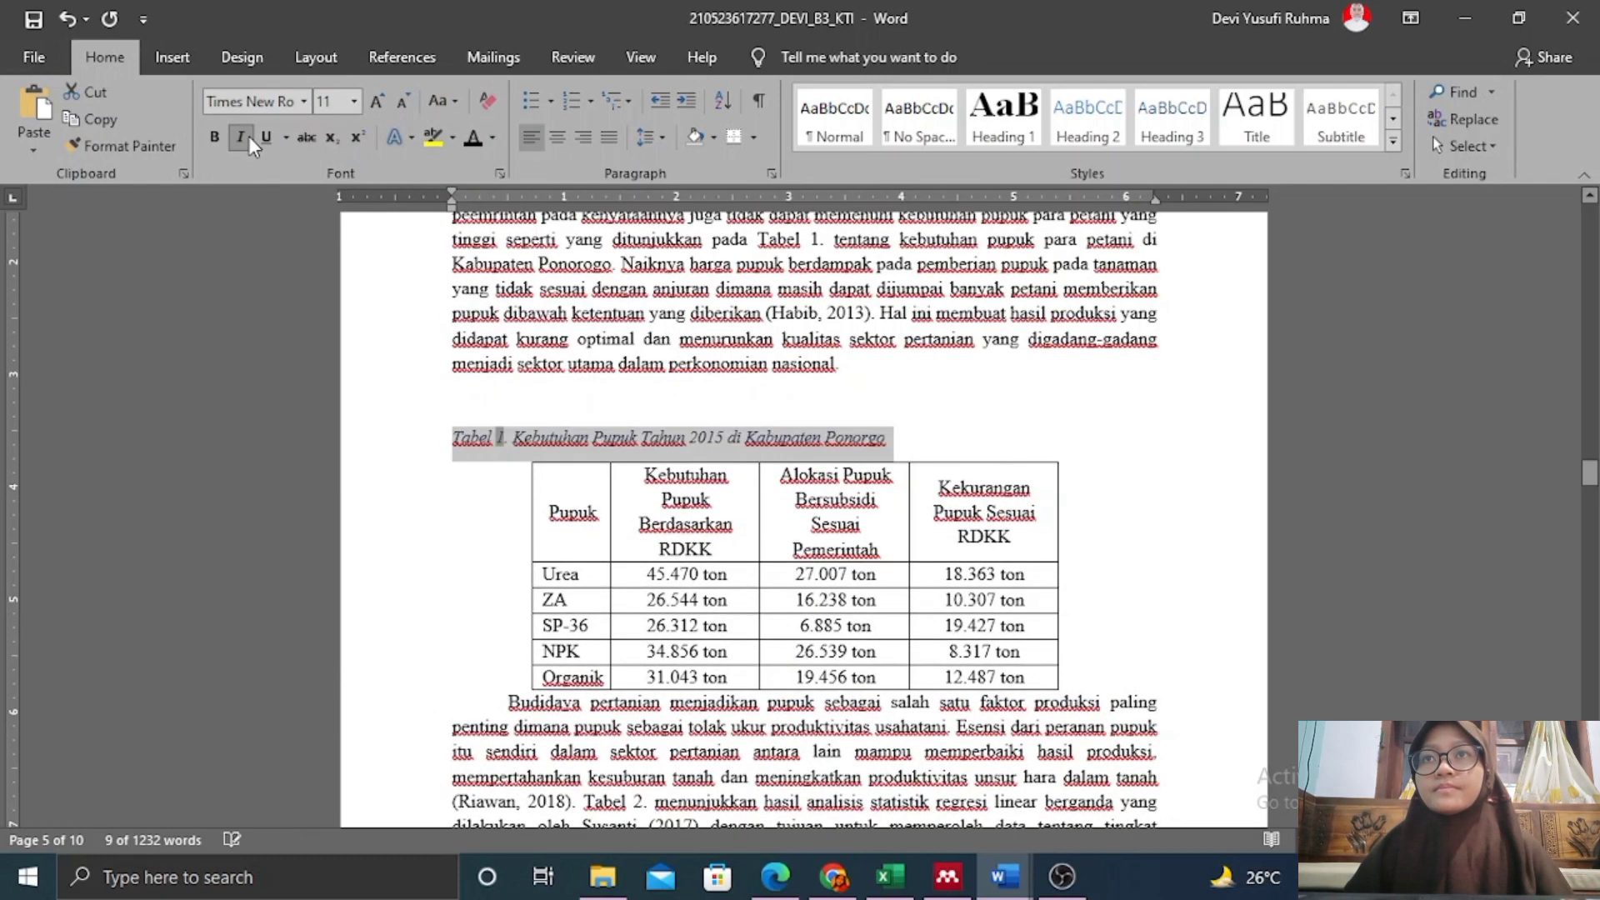
{"action": "left_click", "coordinate": [243, 138]}
{"action": "left_click", "coordinate": [494, 138]}
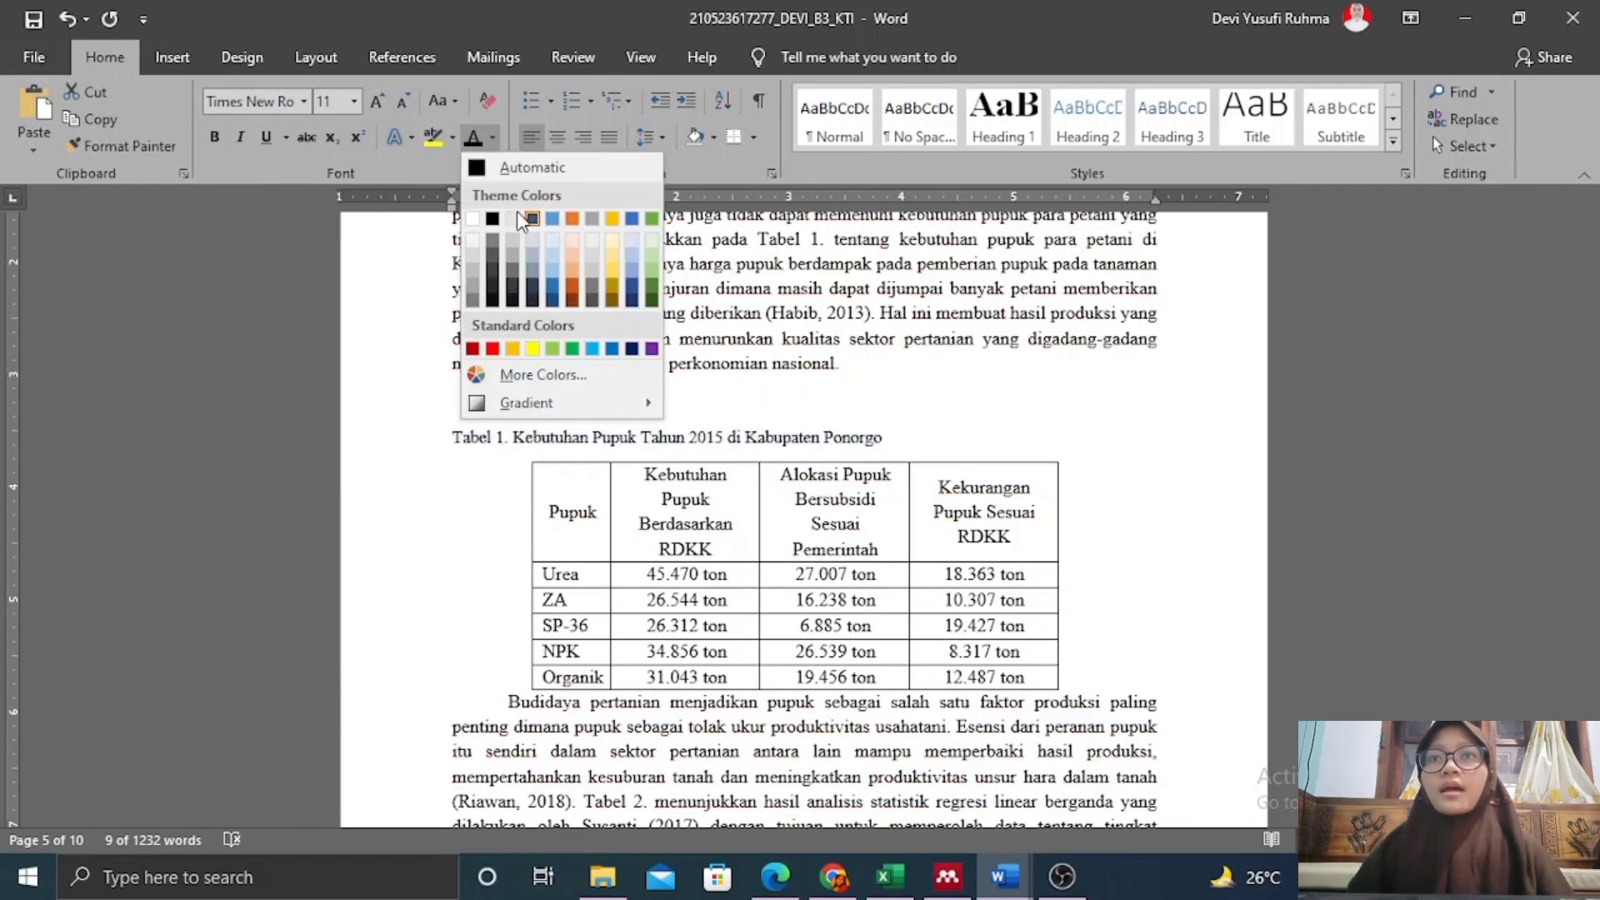
{"action": "left_click", "coordinate": [493, 223]}
{"action": "key", "text": "ctrl+e"}
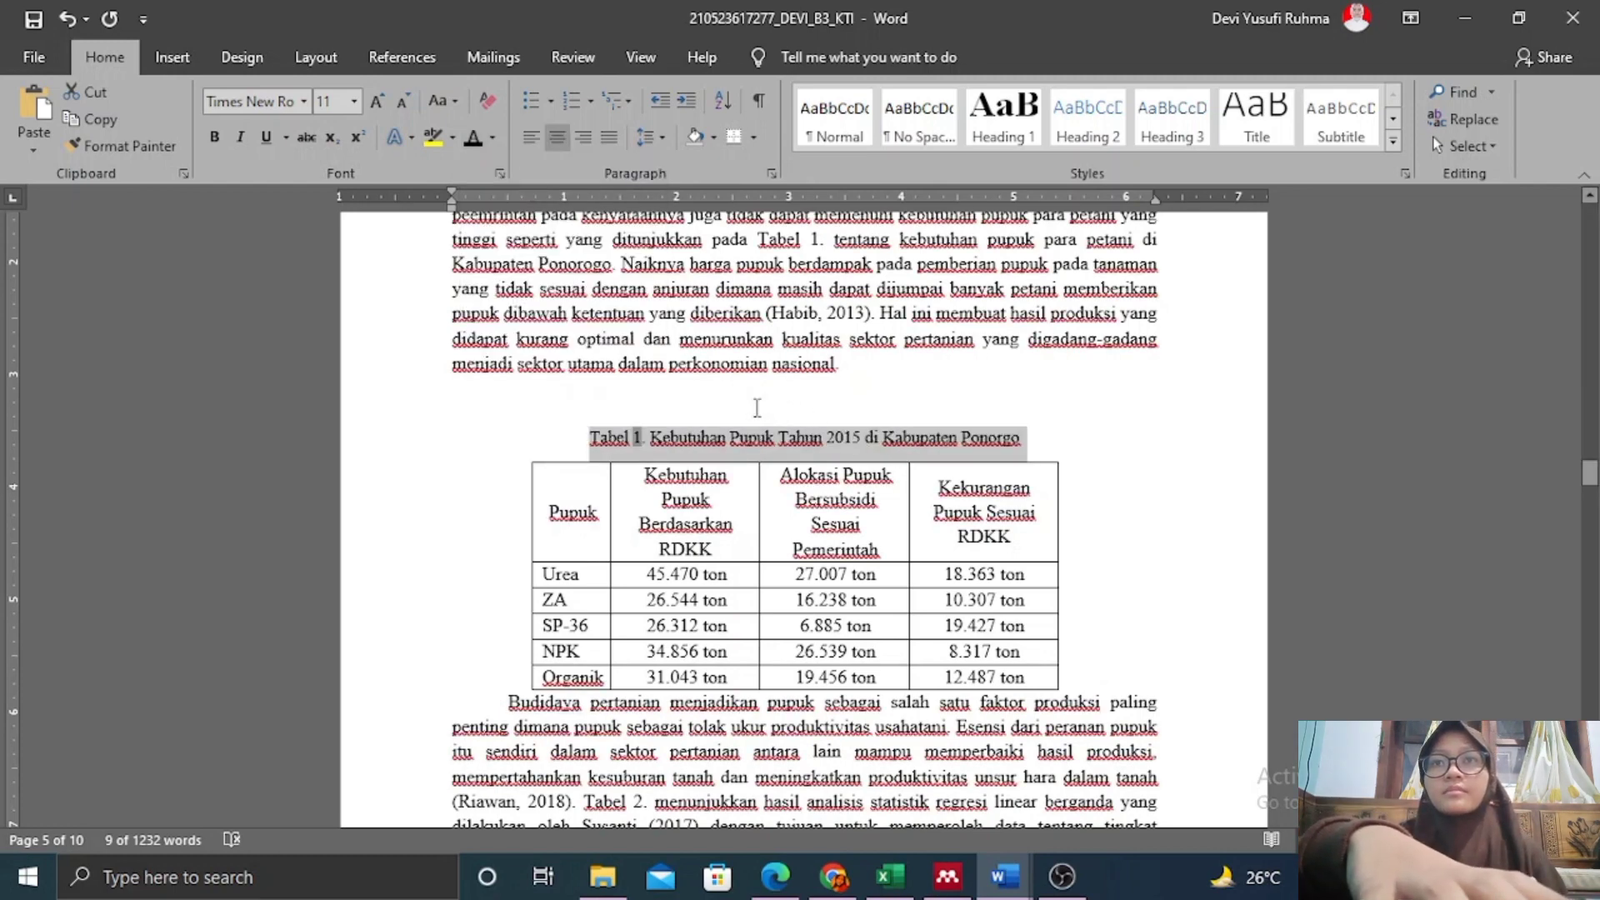
Delete the empty line between the body paragraph and the Tabel 1 caption.
{"action": "left_click", "coordinate": [678, 400]}
{"action": "key", "text": "BackSpace"}
{"action": "key", "text": "BackSpace"}
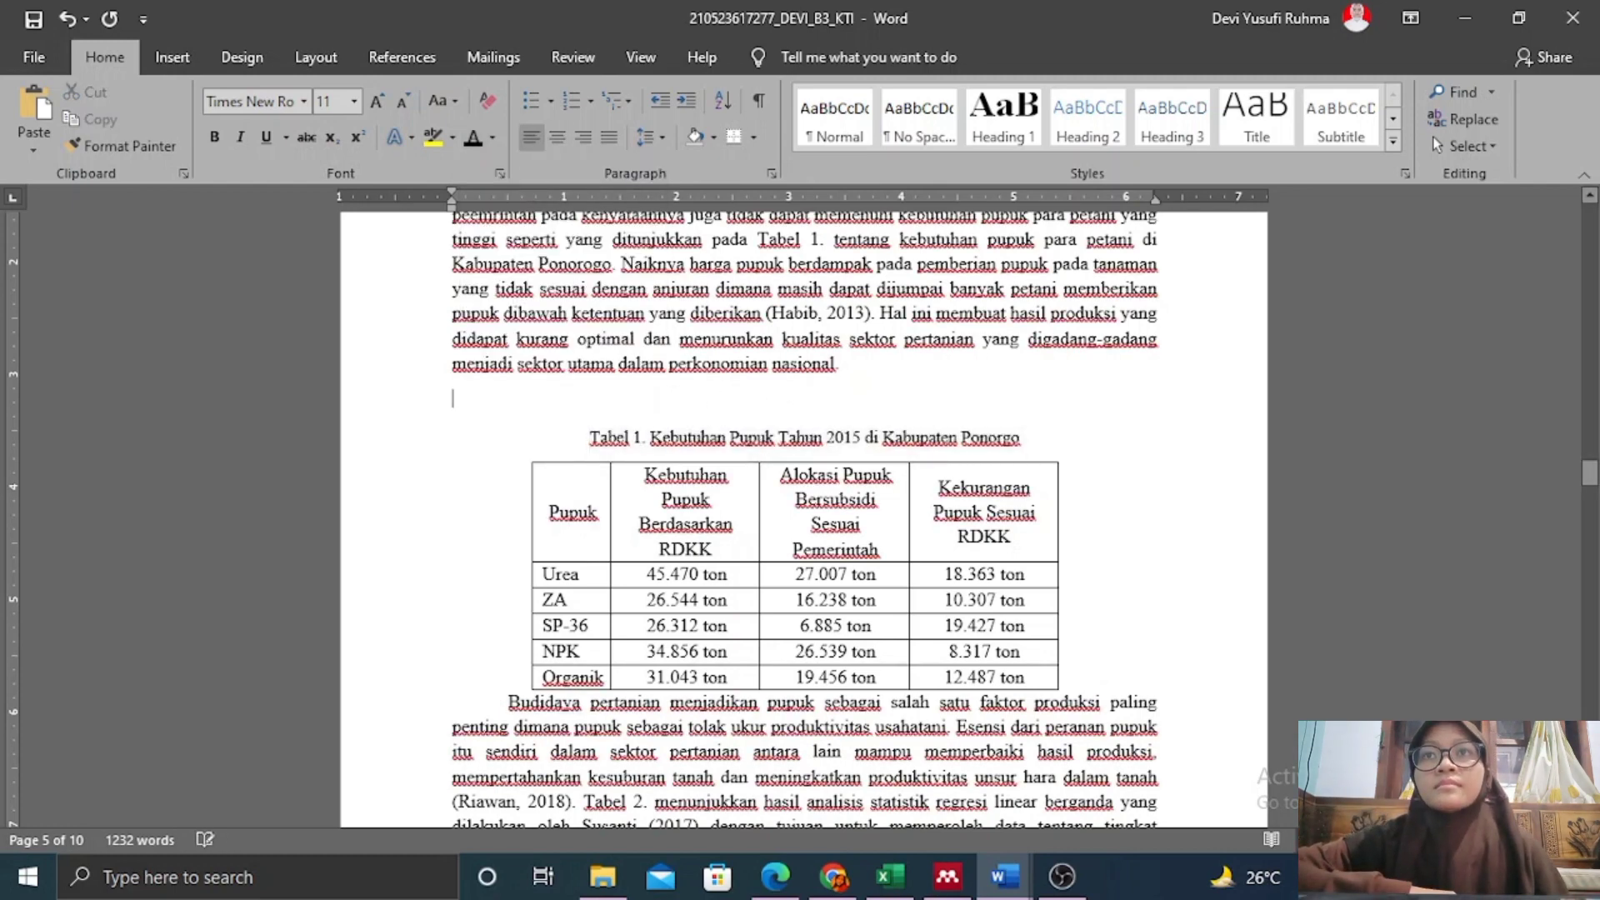
{"action": "scroll", "coordinate": [821, 400], "scroll_direction": "down", "scroll_amount": 1}
{"action": "scroll", "coordinate": [821, 400], "scroll_direction": "down", "scroll_amount": 1}
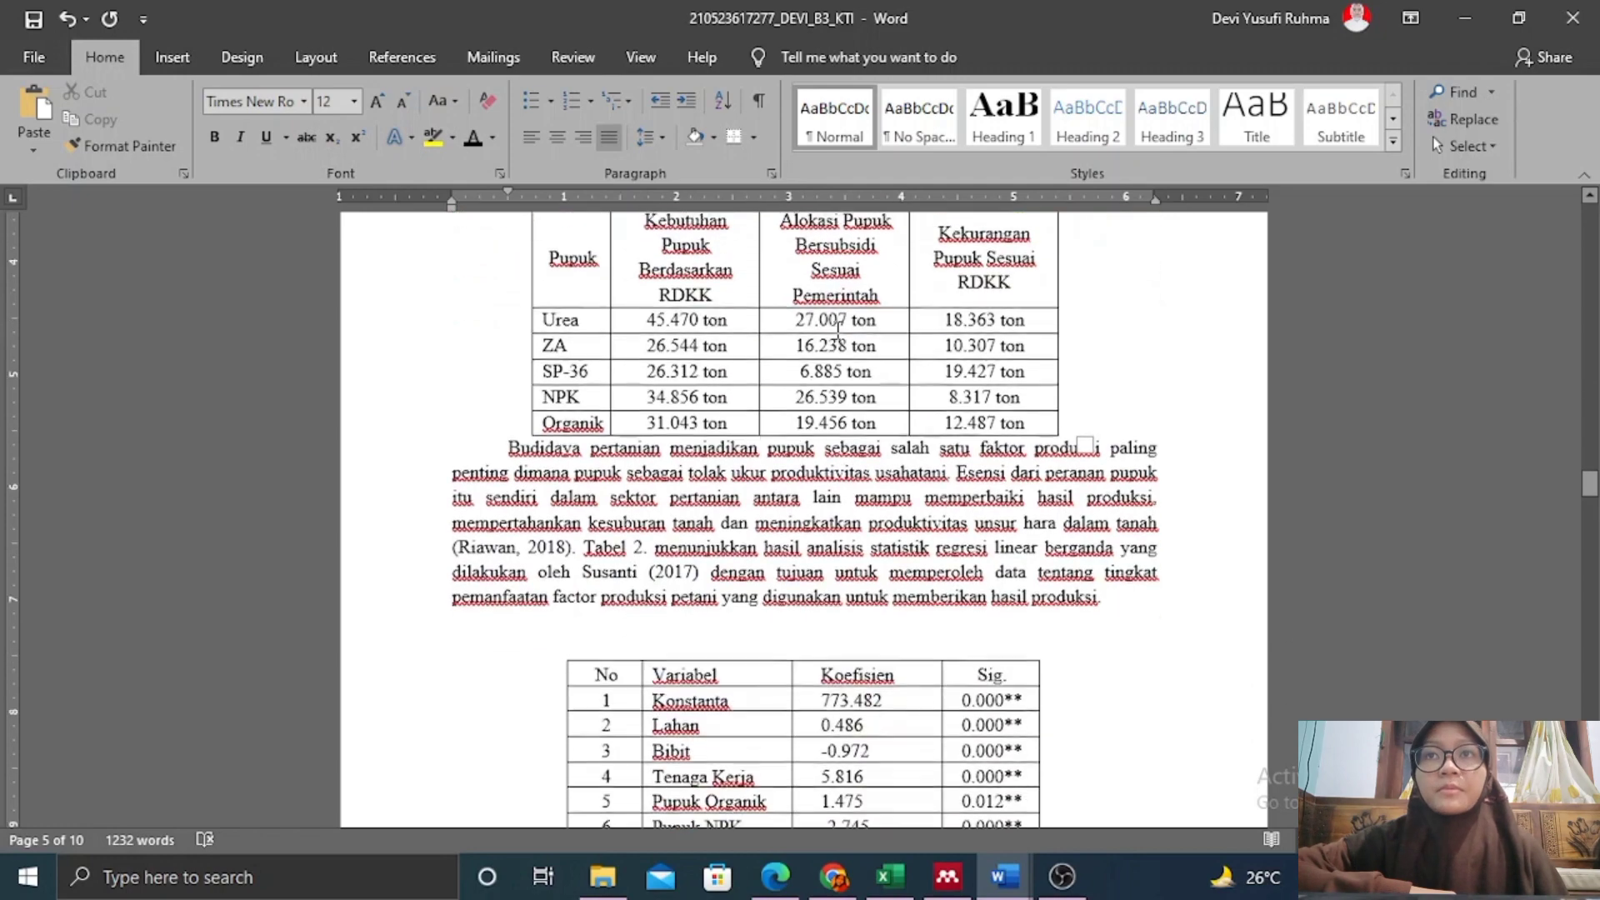
{"action": "scroll", "coordinate": [821, 400], "scroll_direction": "up", "scroll_amount": 1}
{"action": "left_click", "coordinate": [642, 417]}
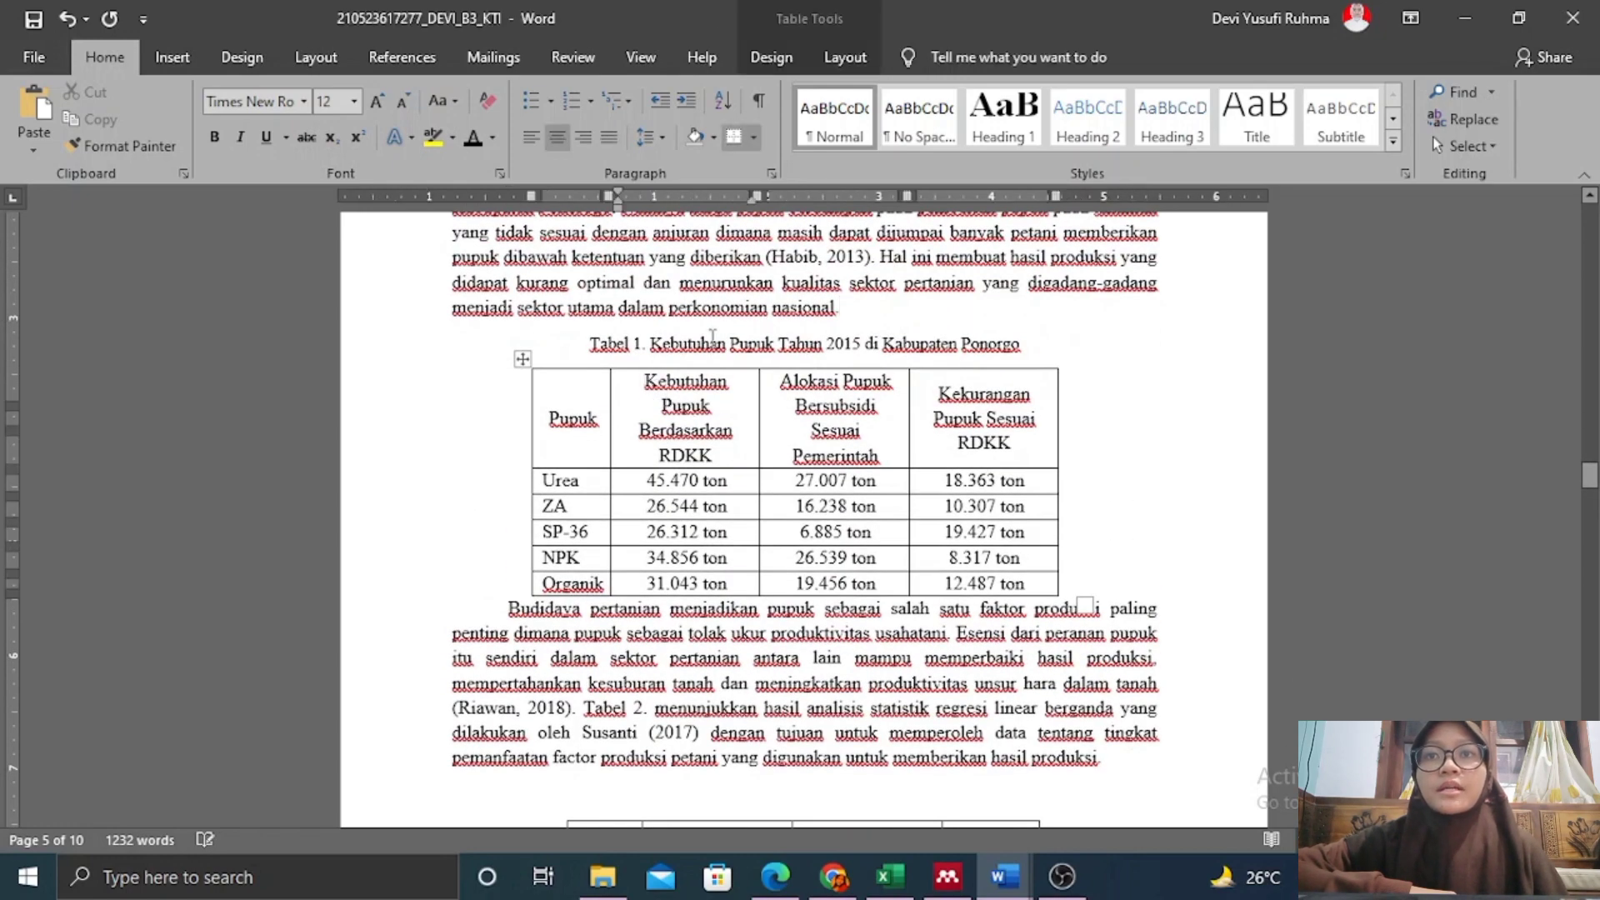
Insert the caption "Tabel 2. Analisis Regresi Berganda" above the whole regression table with the Variabel and Koefisien columns.
{"action": "scroll", "coordinate": [925, 334], "scroll_direction": "down", "scroll_amount": 7}
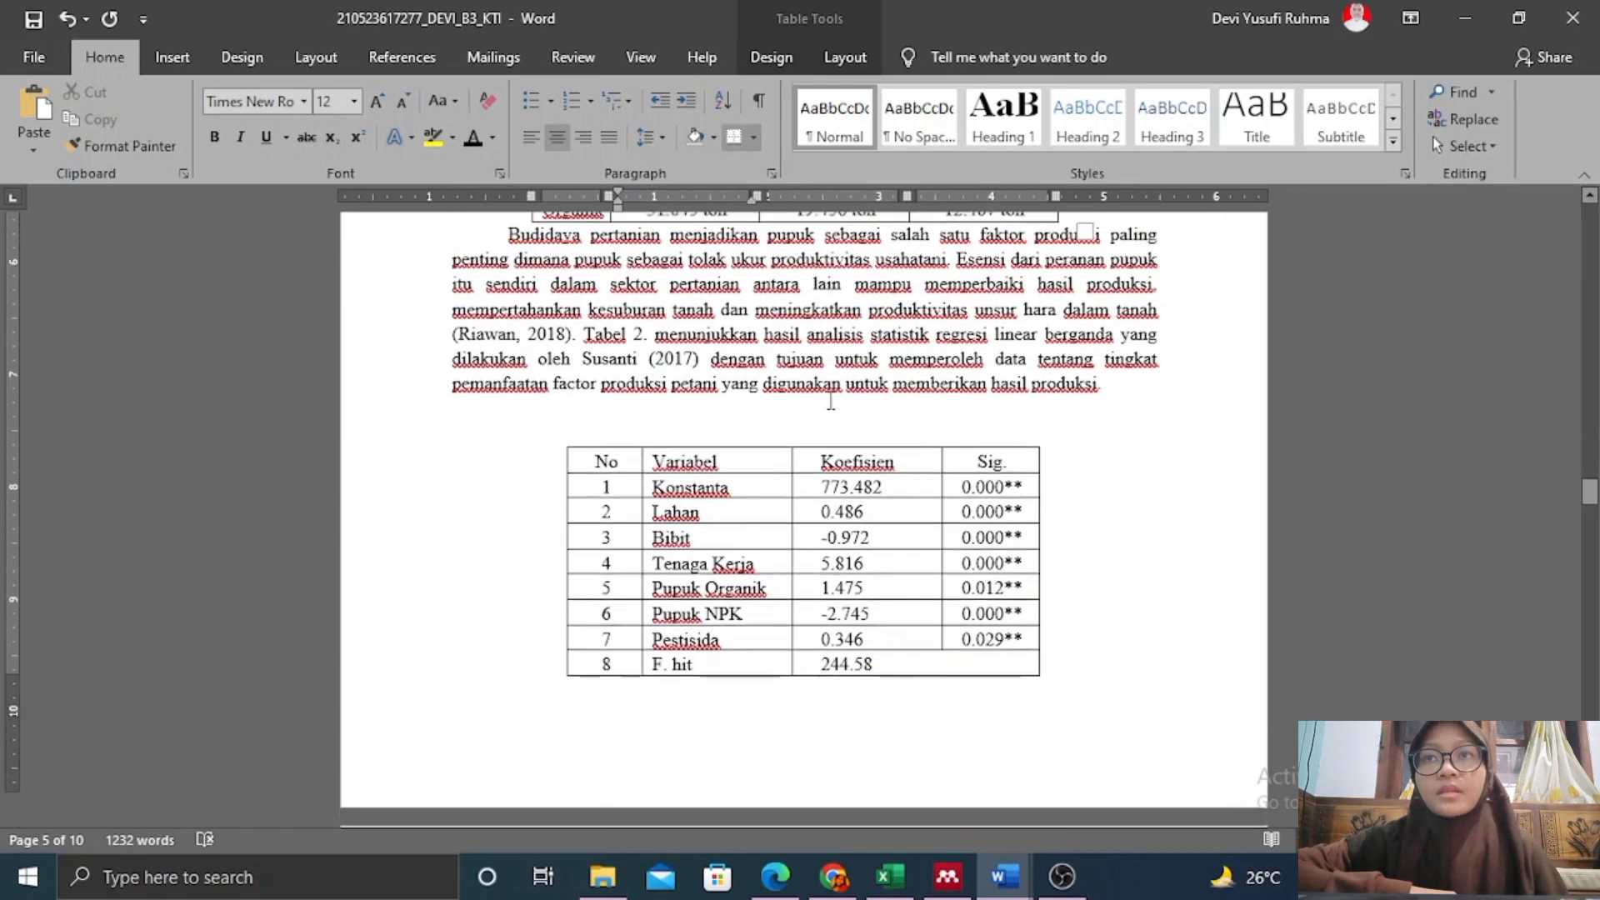
{"action": "left_click", "coordinate": [601, 410]}
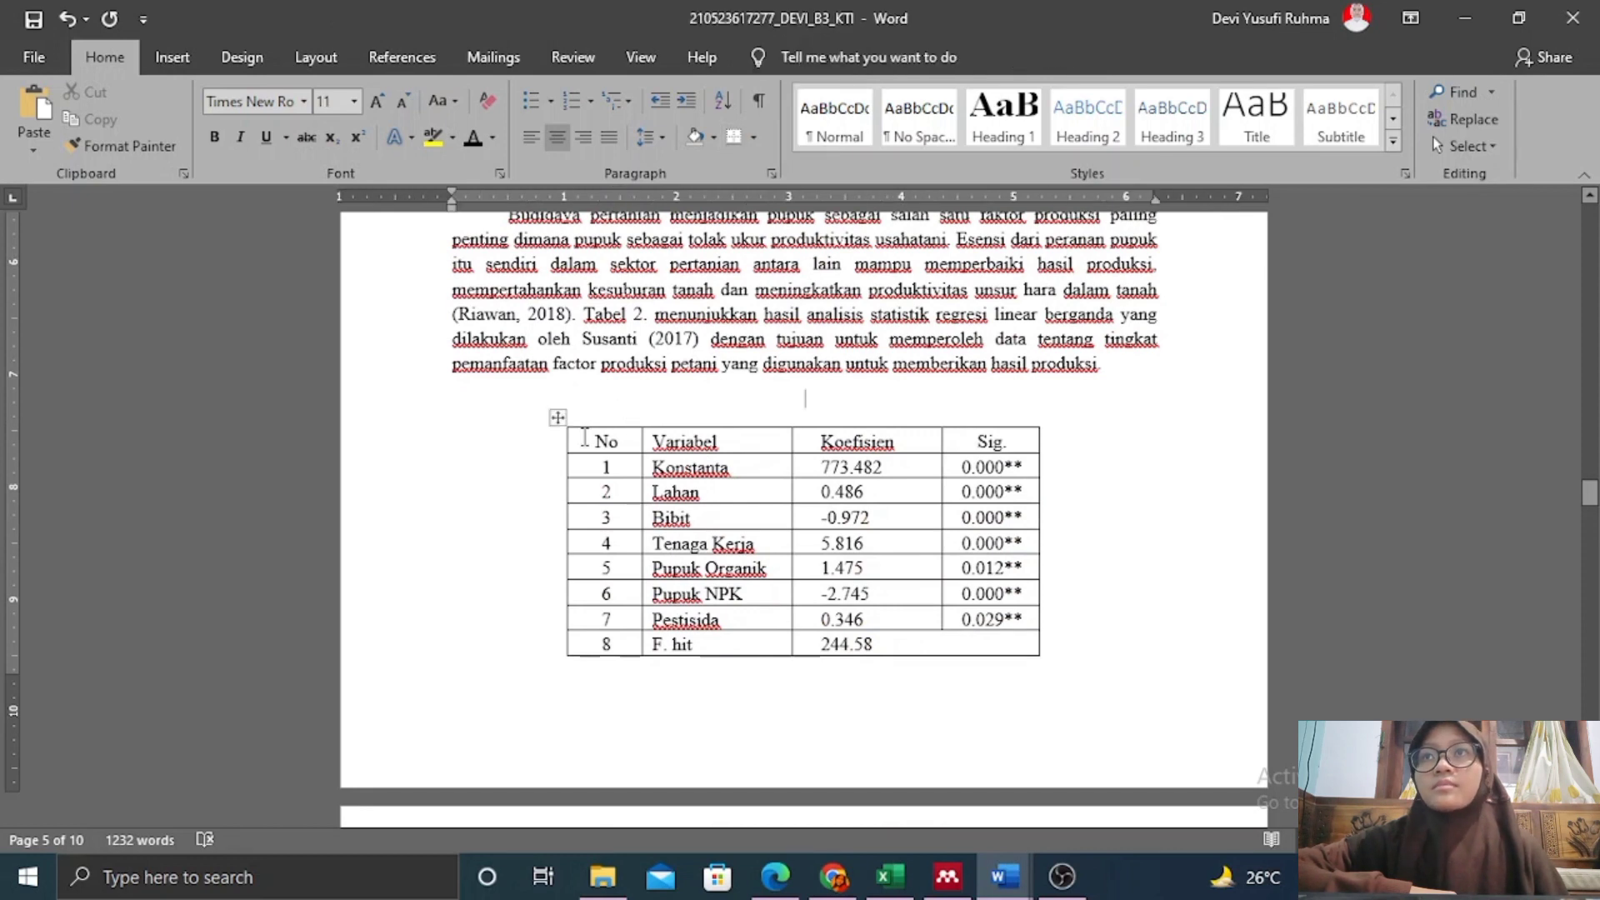
{"action": "left_click_drag", "start_coordinate": [585, 437], "coordinate": [959, 658]}
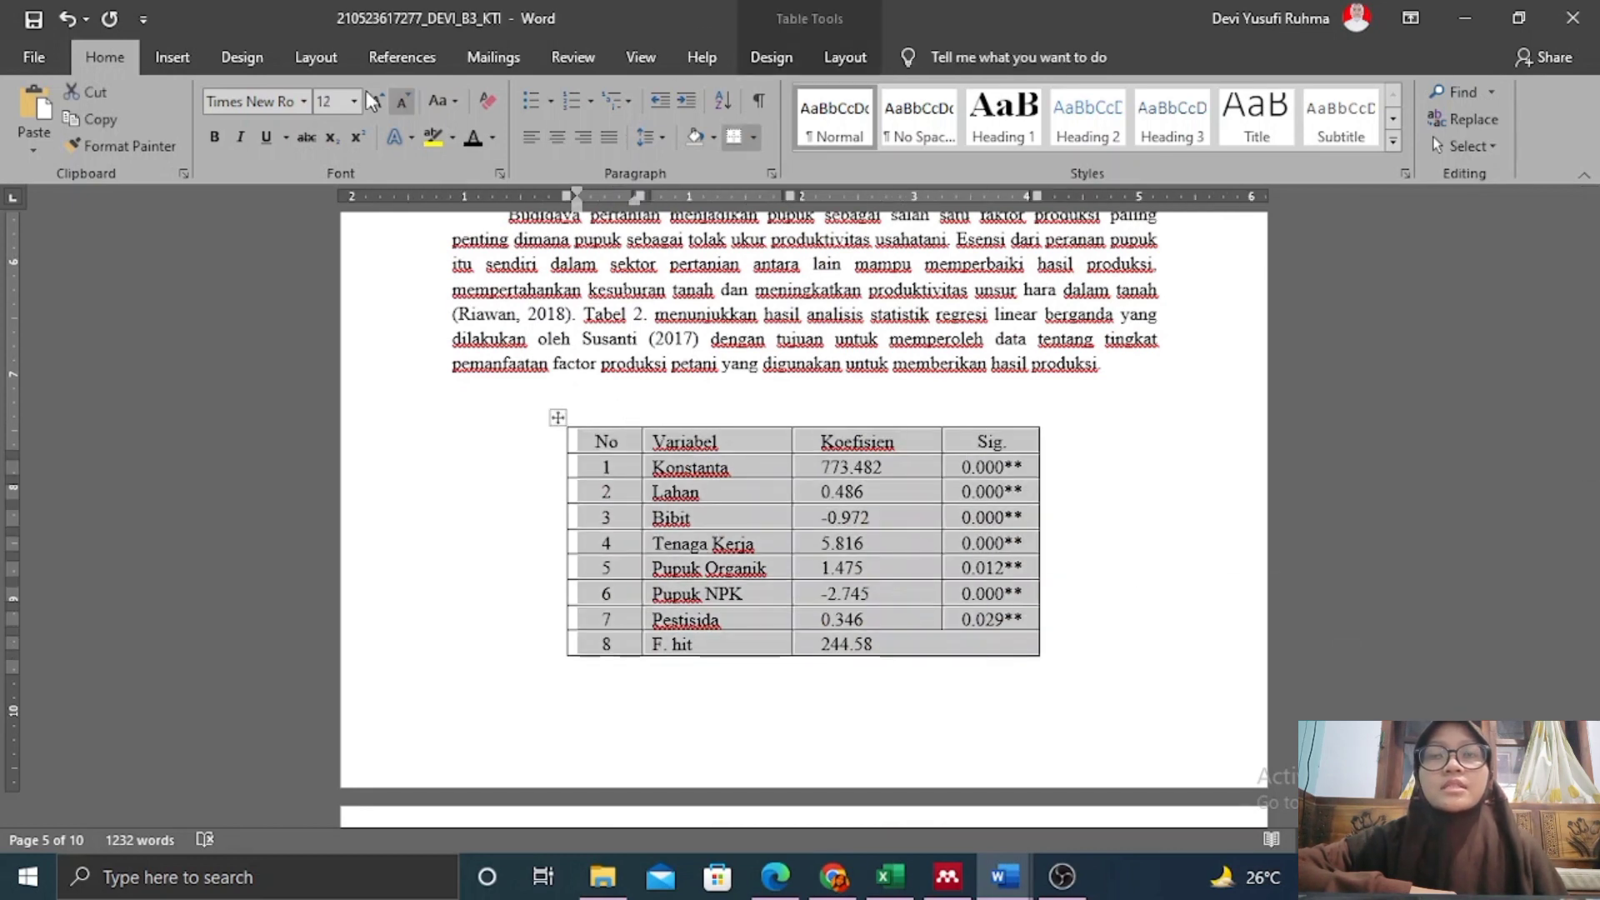
{"action": "left_click", "coordinate": [409, 62]}
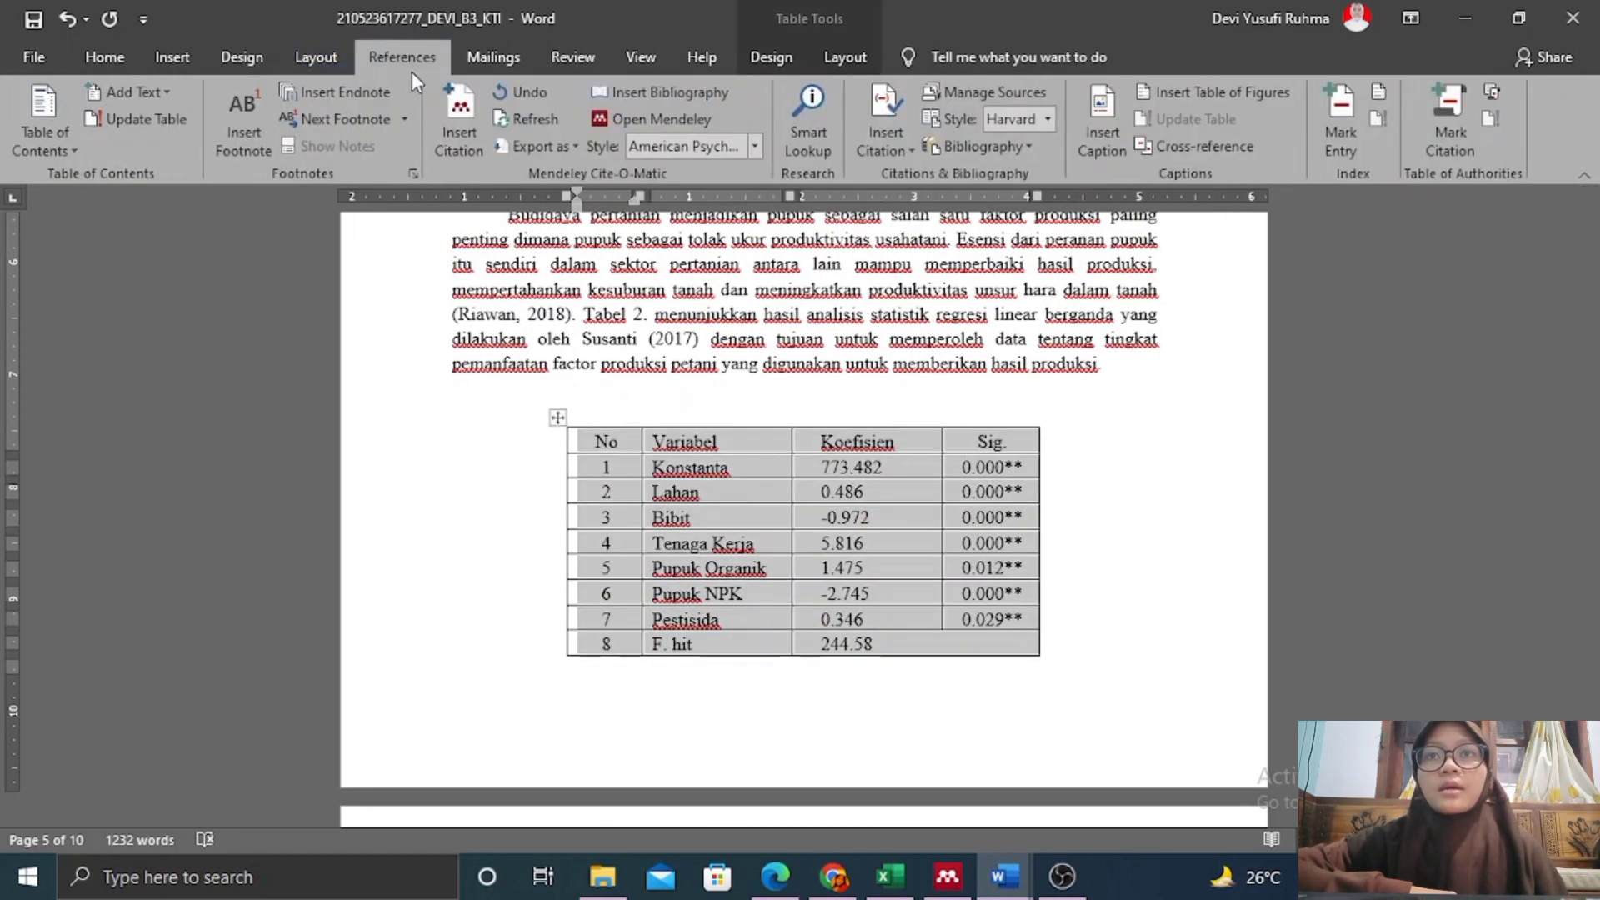
{"action": "left_click", "coordinate": [1122, 155]}
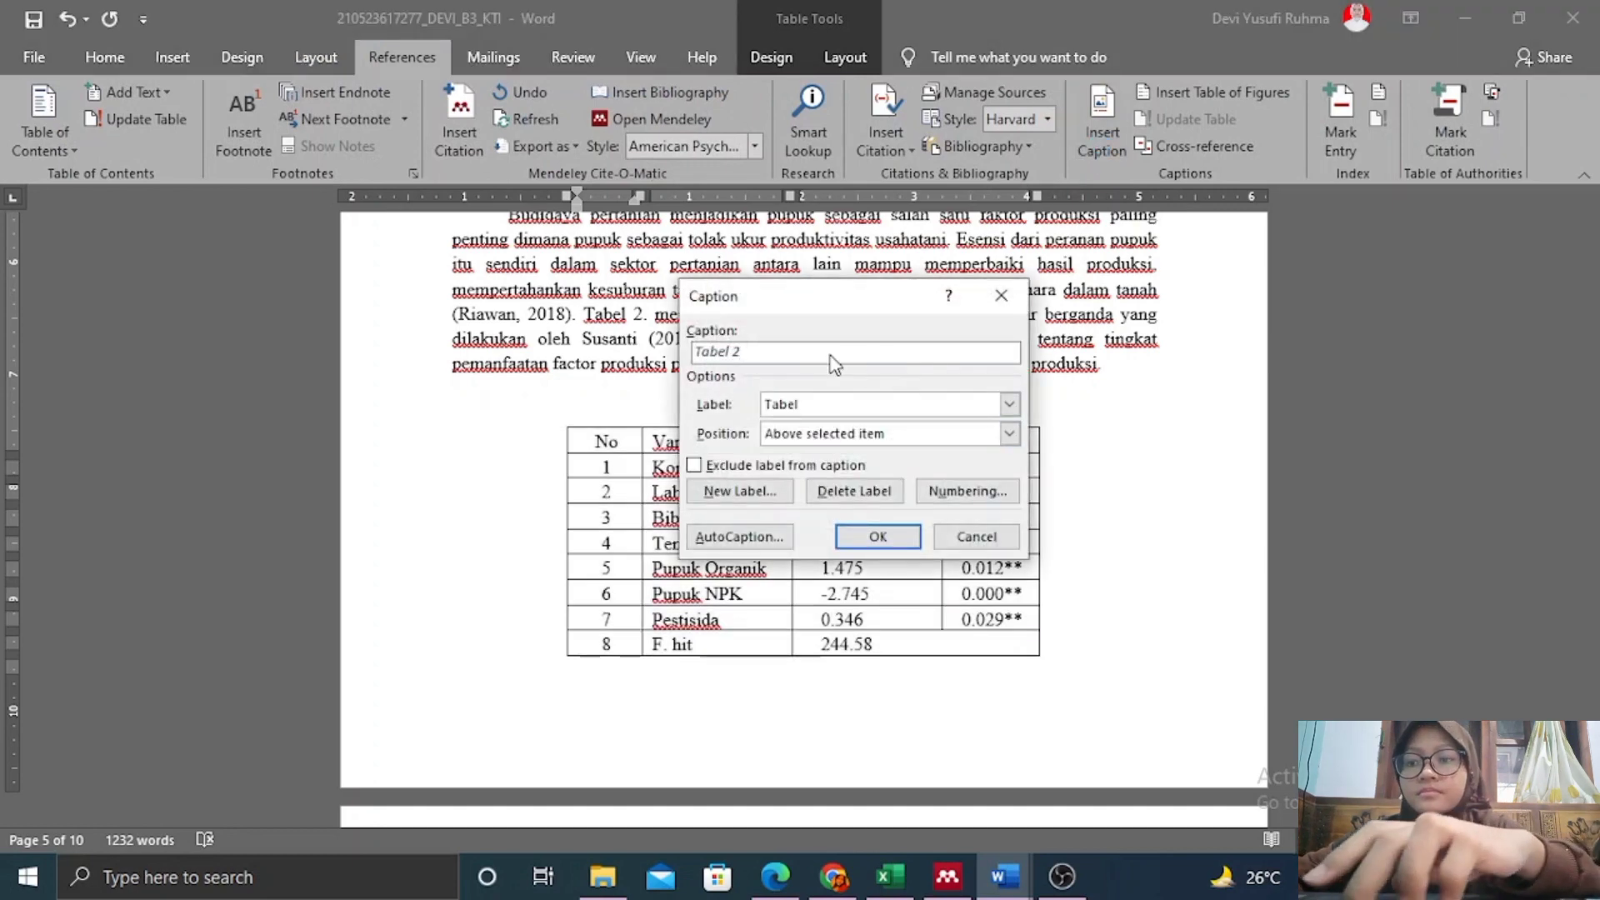
{"action": "type", "text": ". "}
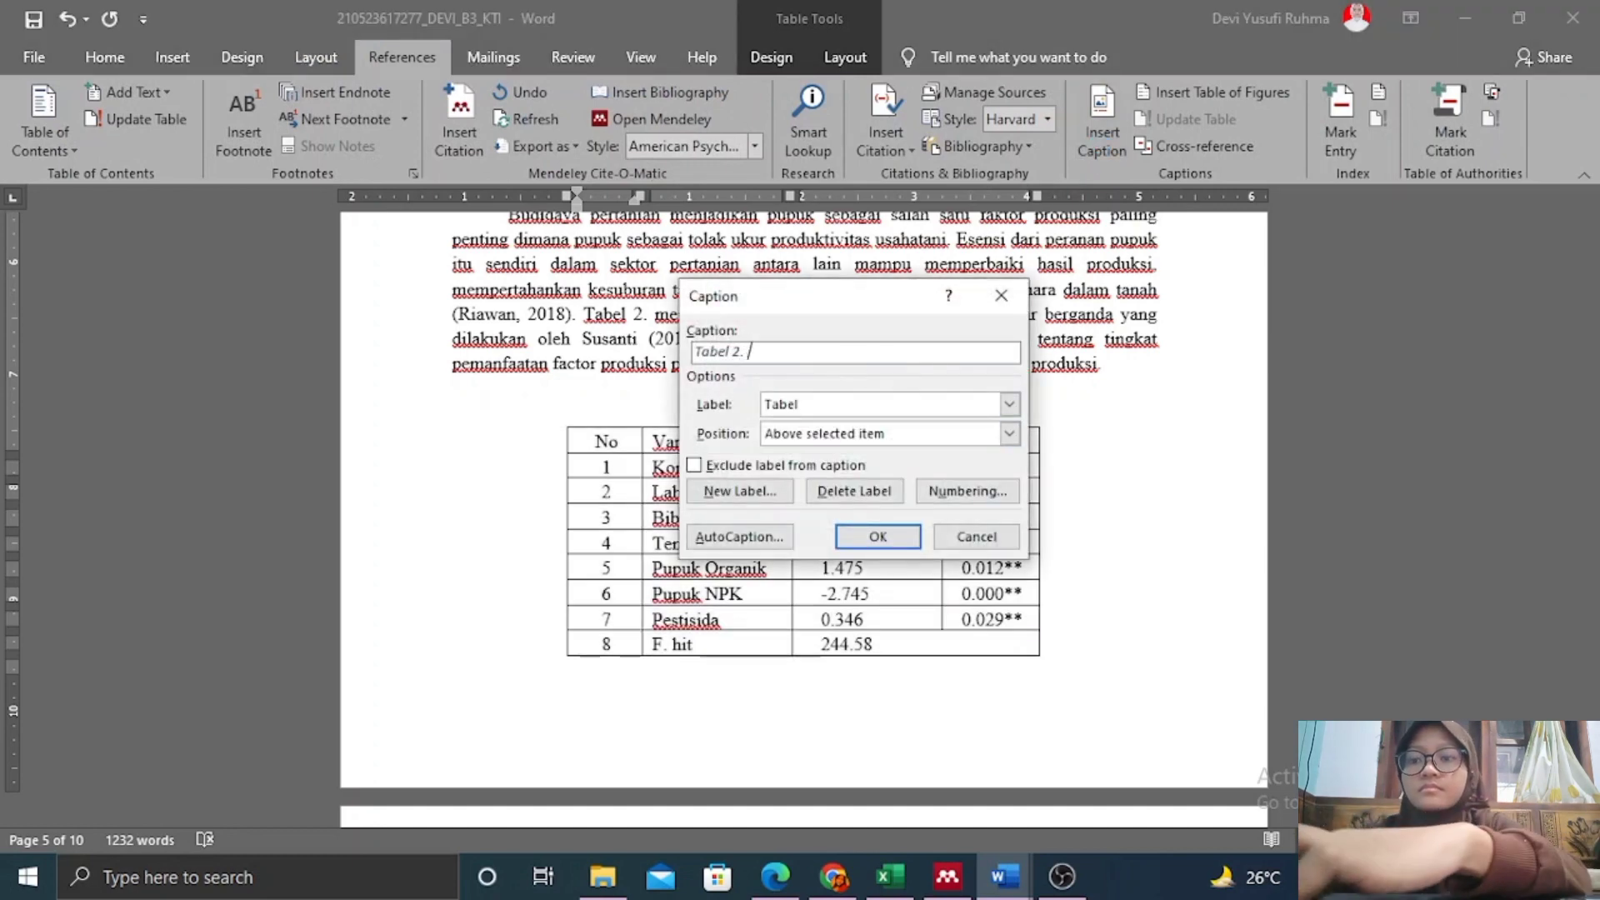
{"action": "type", "text": "Analisis"}
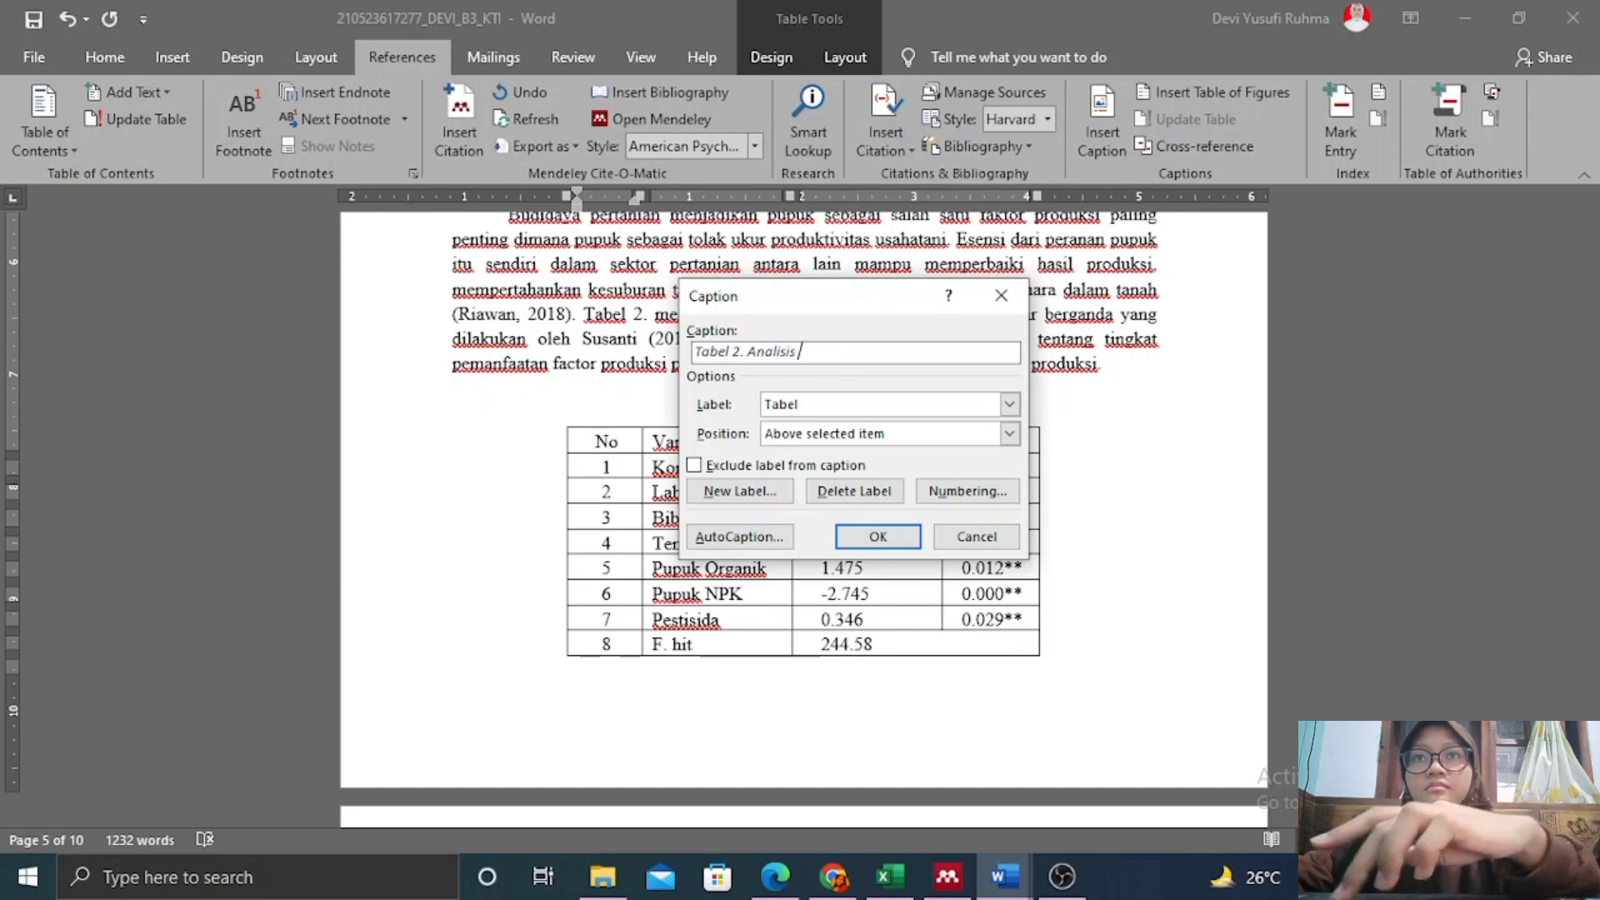
{"action": "type", "text": " Regresi Berganda"}
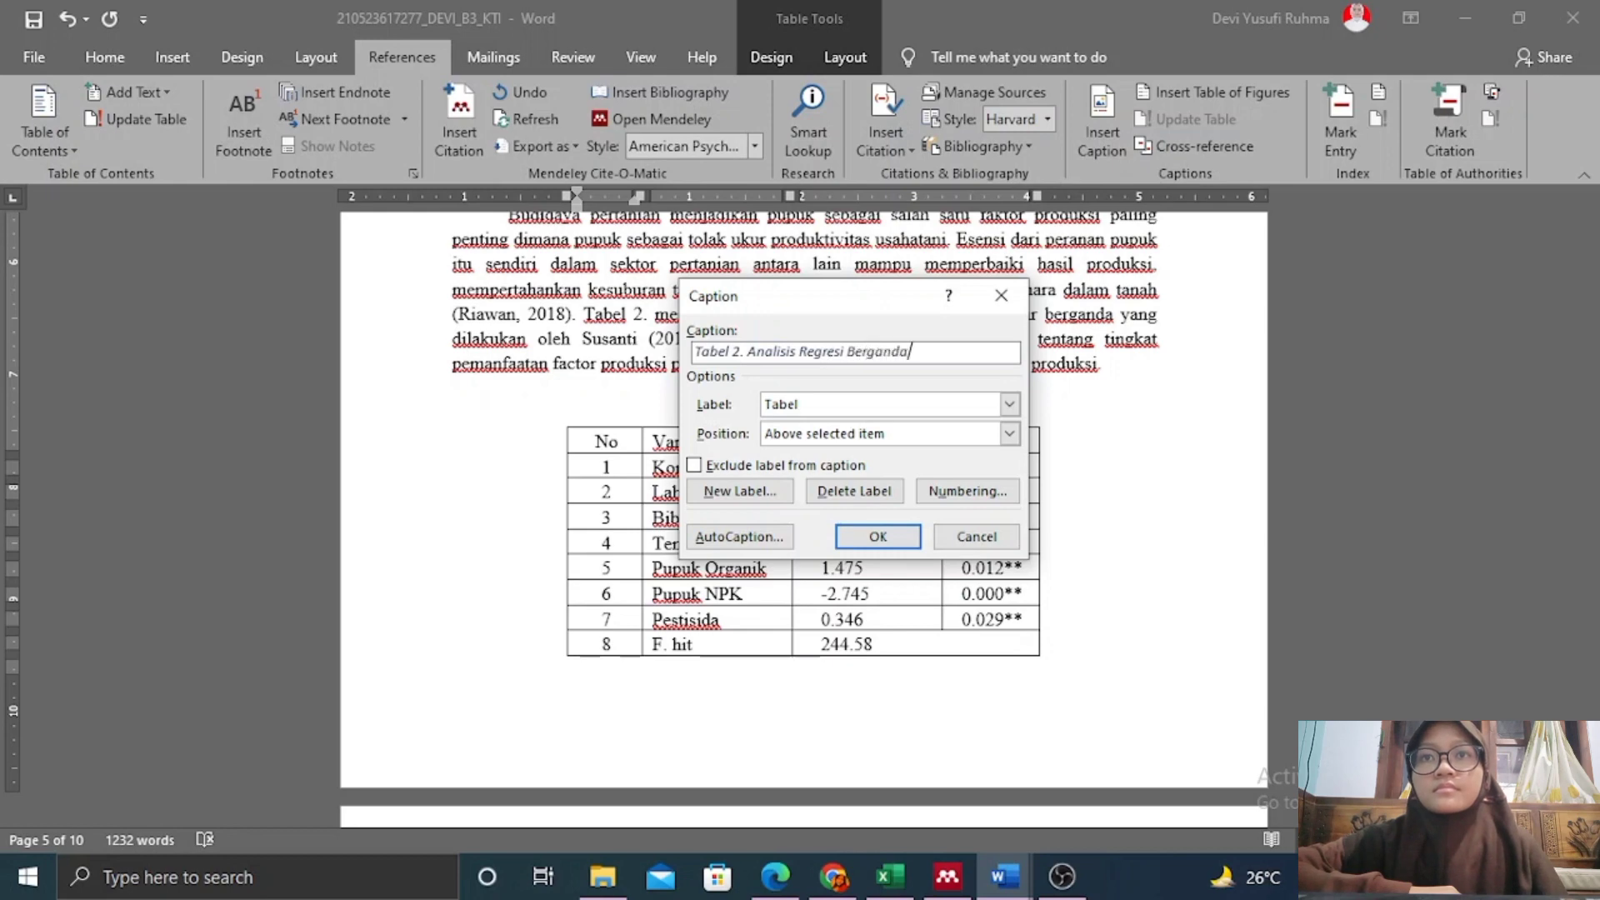
{"action": "left_click", "coordinate": [889, 538]}
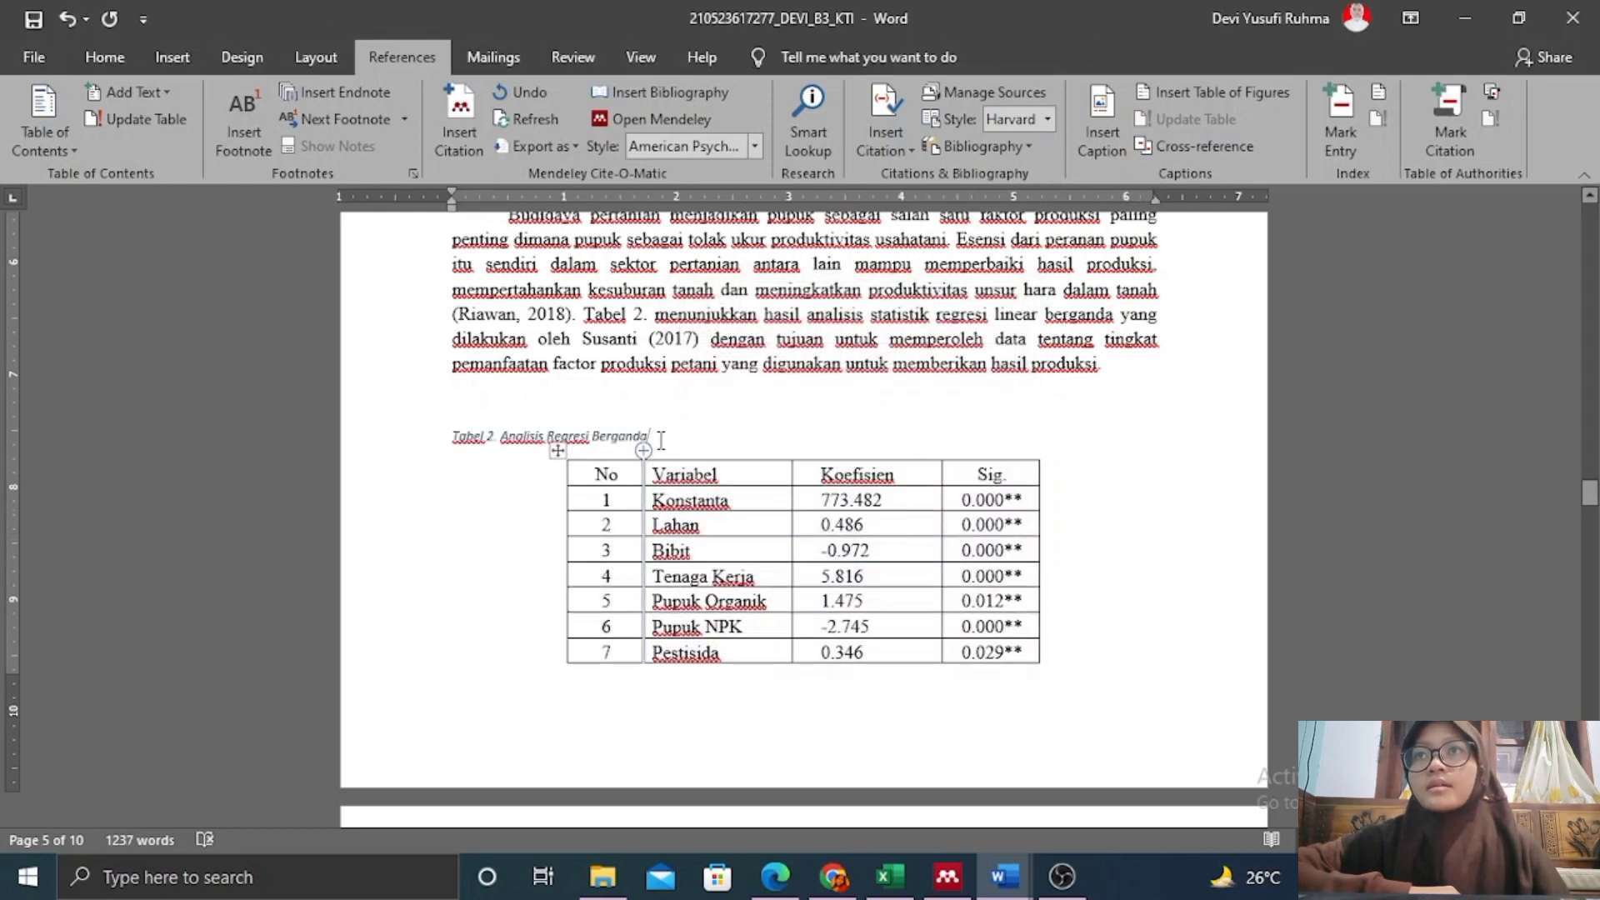
Format the Tabel 2 caption as centred, non-italic Times New Roman 11 pt and delete the empty line above it.
{"action": "left_click_drag", "start_coordinate": [653, 436], "coordinate": [454, 435]}
{"action": "left_click", "coordinate": [112, 60]}
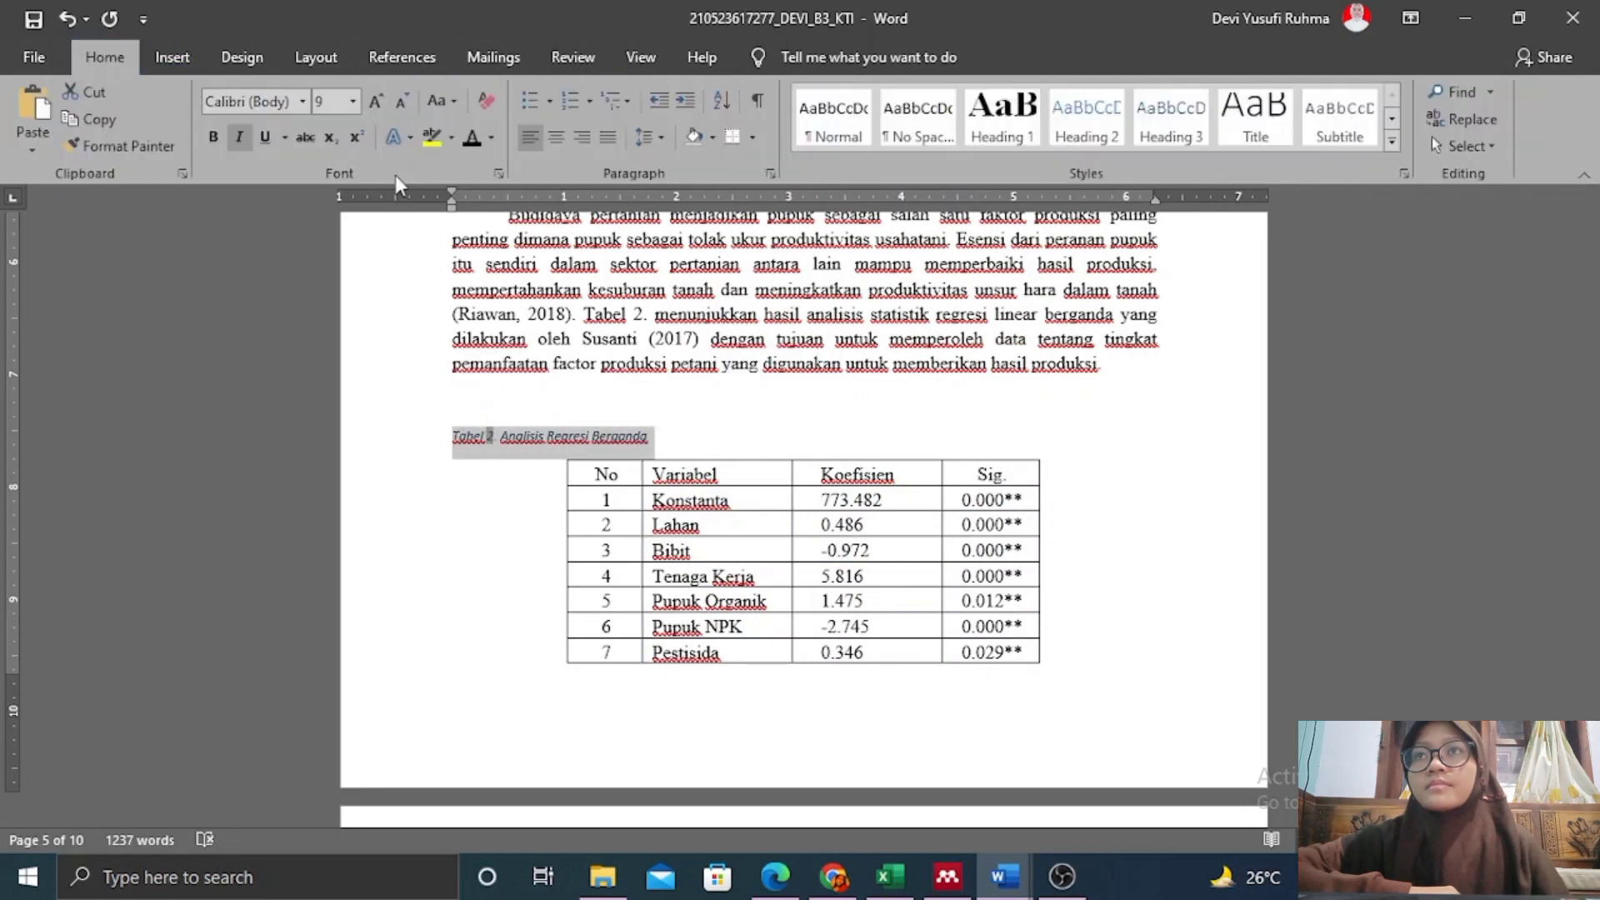
{"action": "left_click", "coordinate": [303, 101]}
{"action": "left_click", "coordinate": [332, 240]}
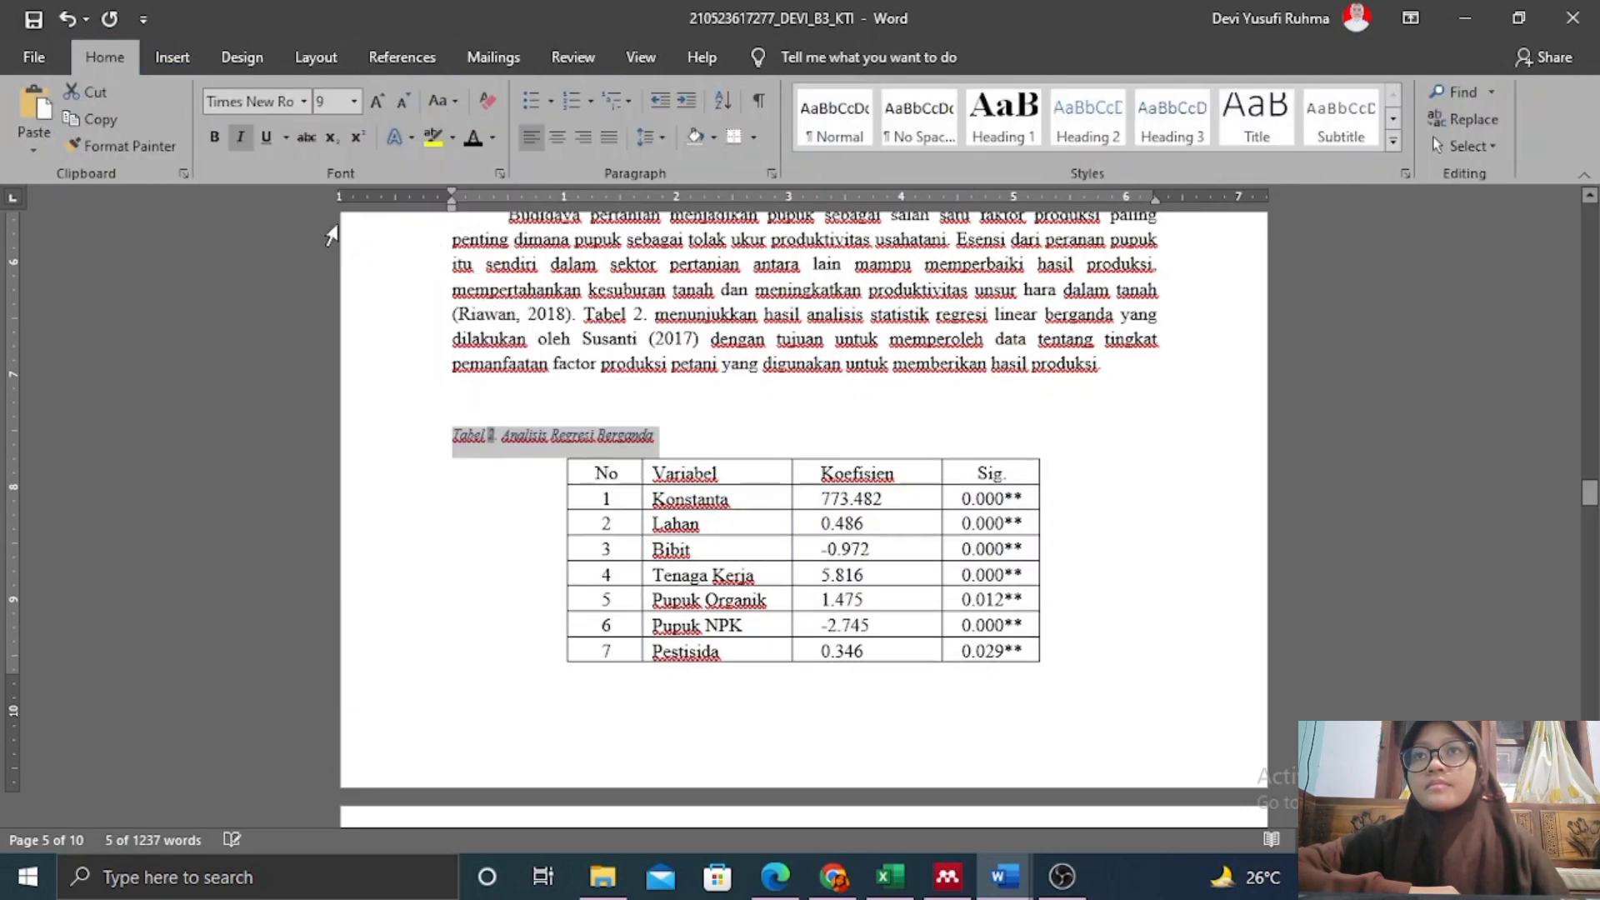
{"action": "left_click", "coordinate": [377, 101]}
{"action": "left_click", "coordinate": [377, 101]}
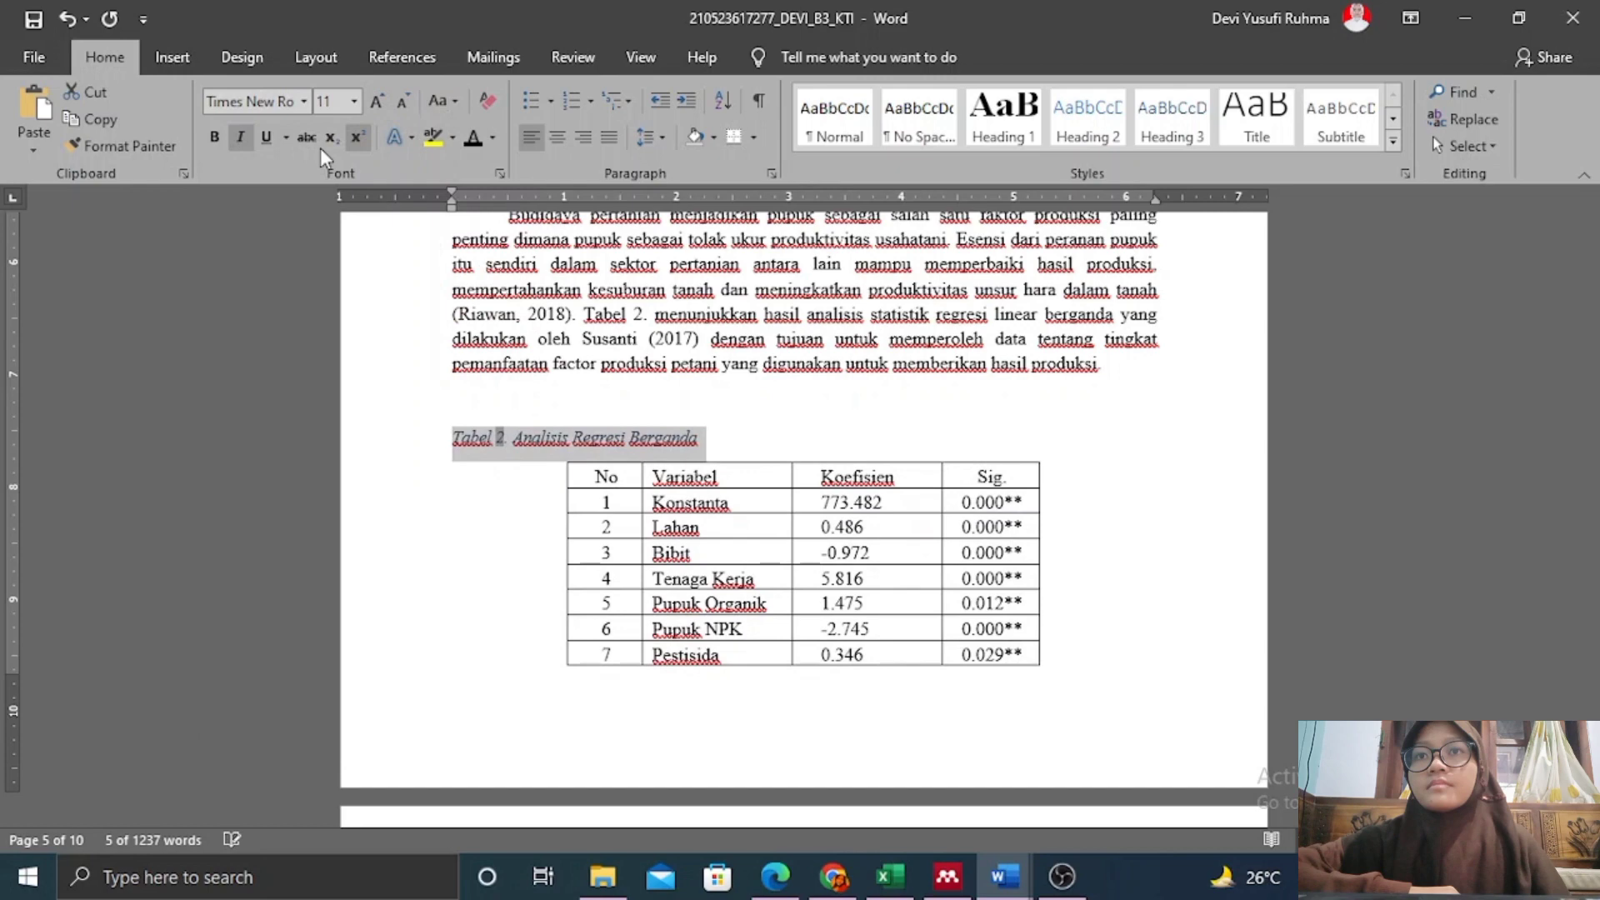
{"action": "left_click", "coordinate": [240, 136]}
{"action": "left_click", "coordinate": [558, 138]}
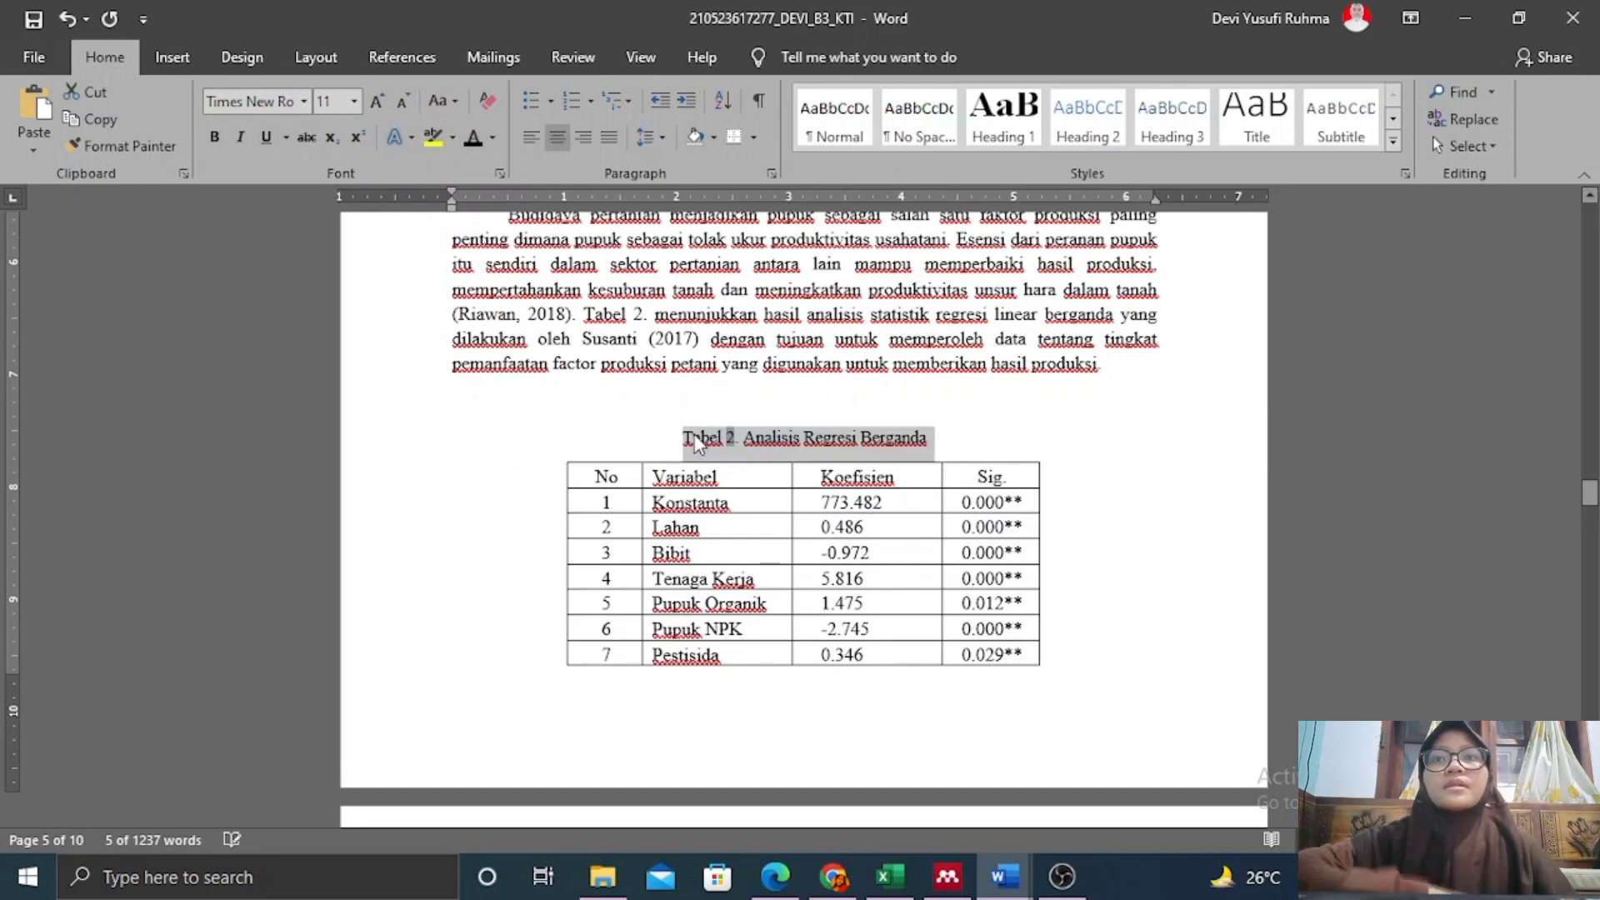
{"action": "left_click", "coordinate": [691, 394]}
{"action": "key", "text": "BackSpace"}
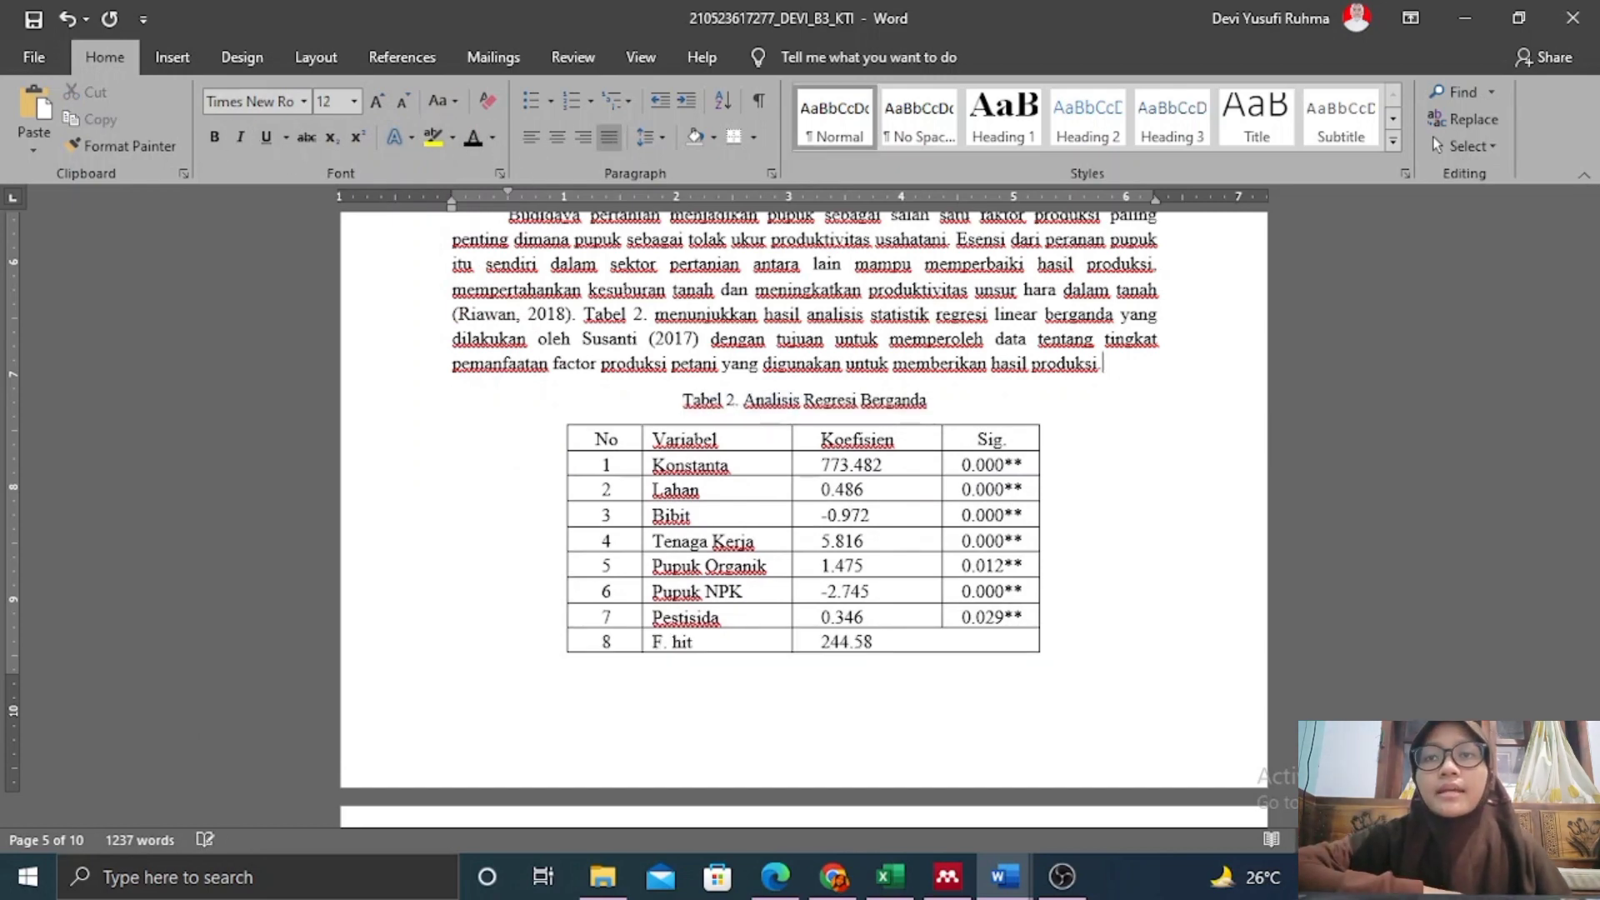
Start a caption for the ingredients picture under subheading 2.2. and choose Gambar as its label.
{"action": "scroll", "coordinate": [834, 384], "scroll_direction": "down", "scroll_amount": 6}
{"action": "scroll", "coordinate": [931, 377], "scroll_direction": "down", "scroll_amount": 10}
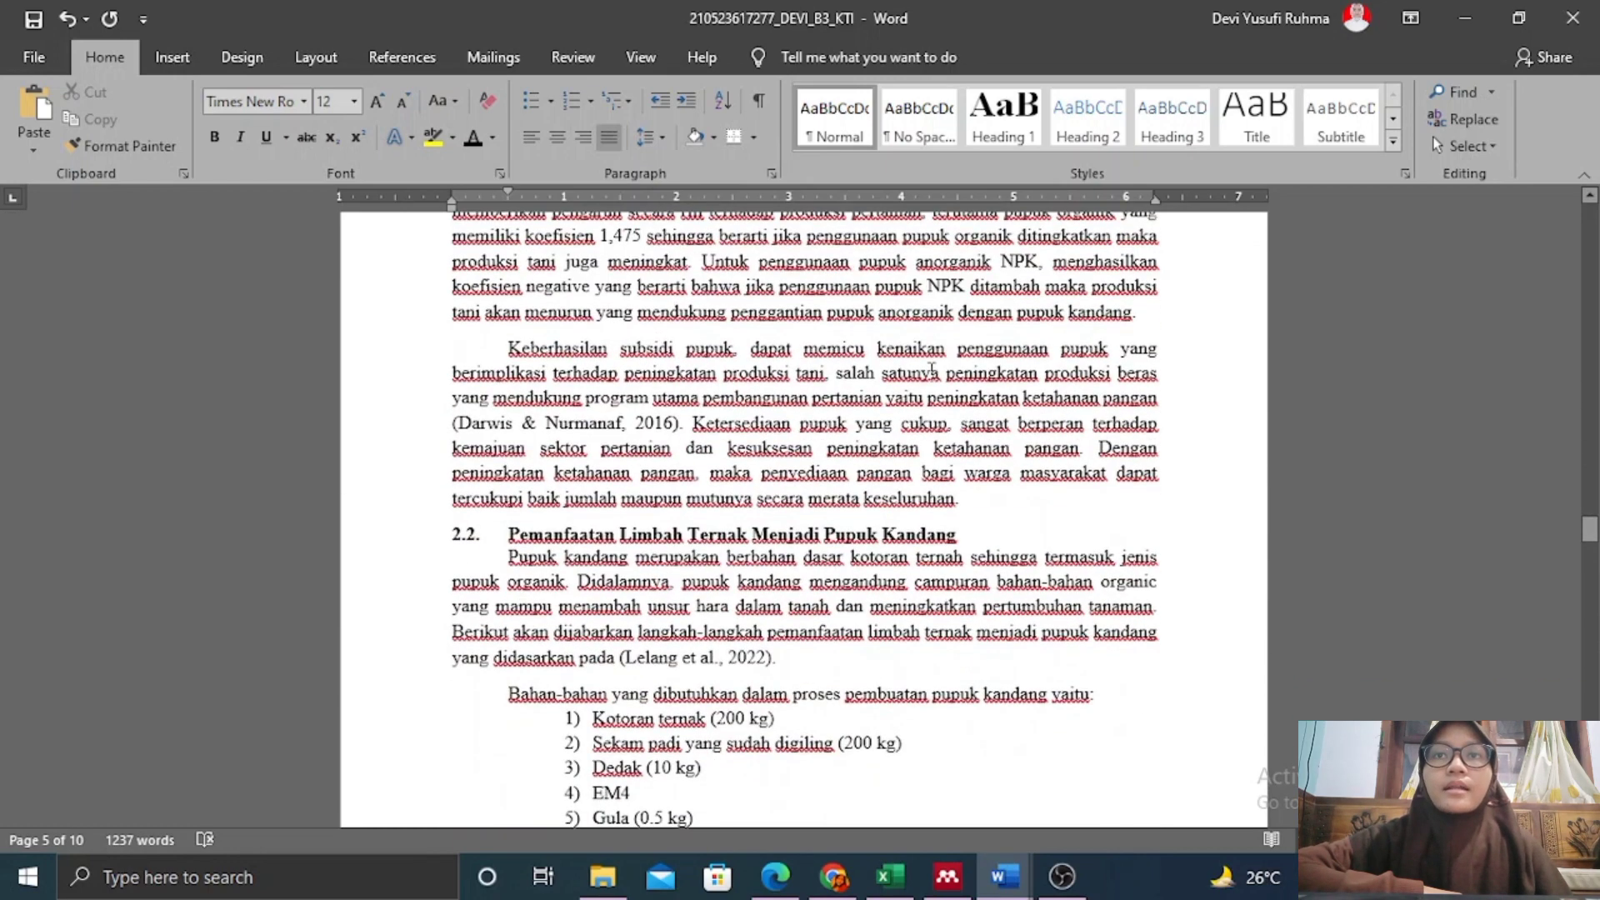
{"action": "scroll", "coordinate": [880, 368], "scroll_direction": "up", "scroll_amount": 2}
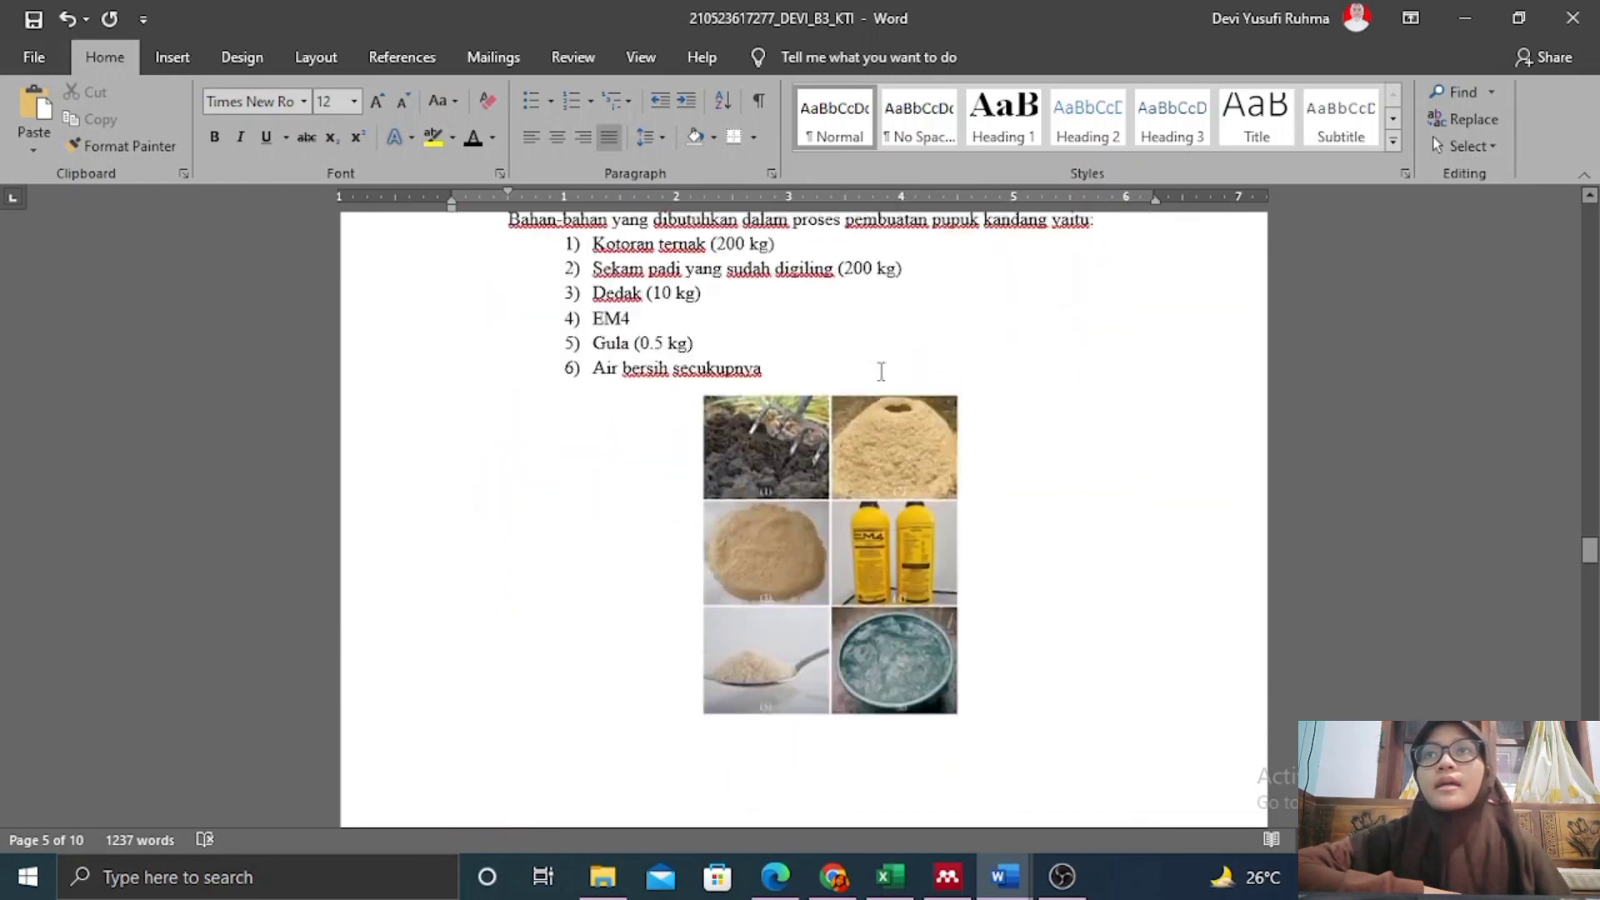
{"action": "left_click", "coordinate": [864, 482]}
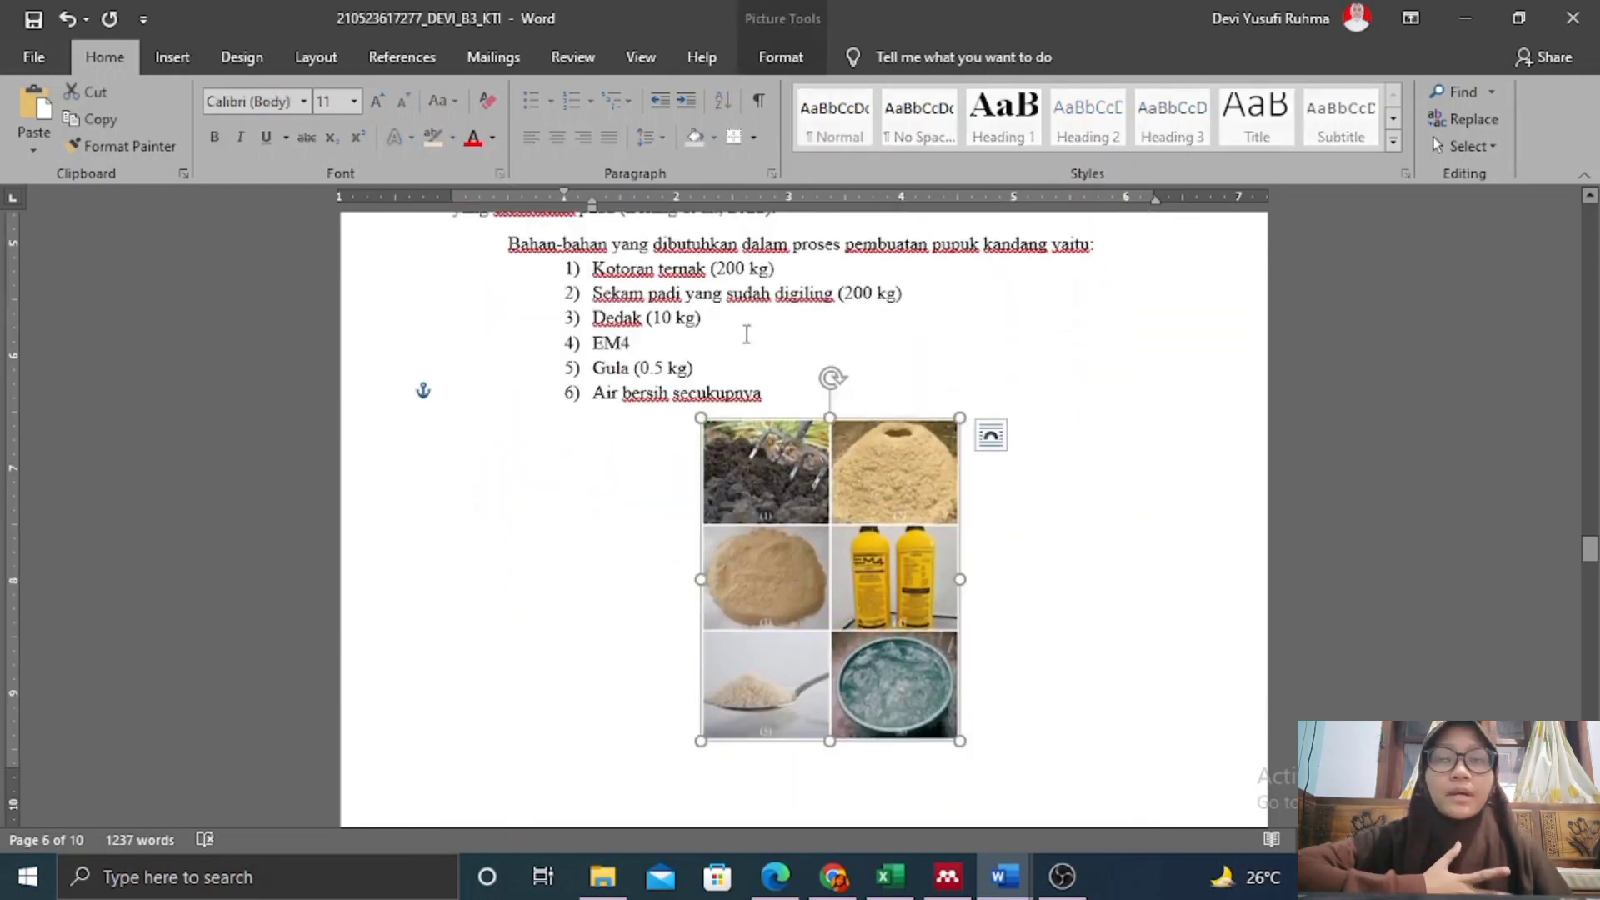
{"action": "left_click", "coordinate": [412, 60]}
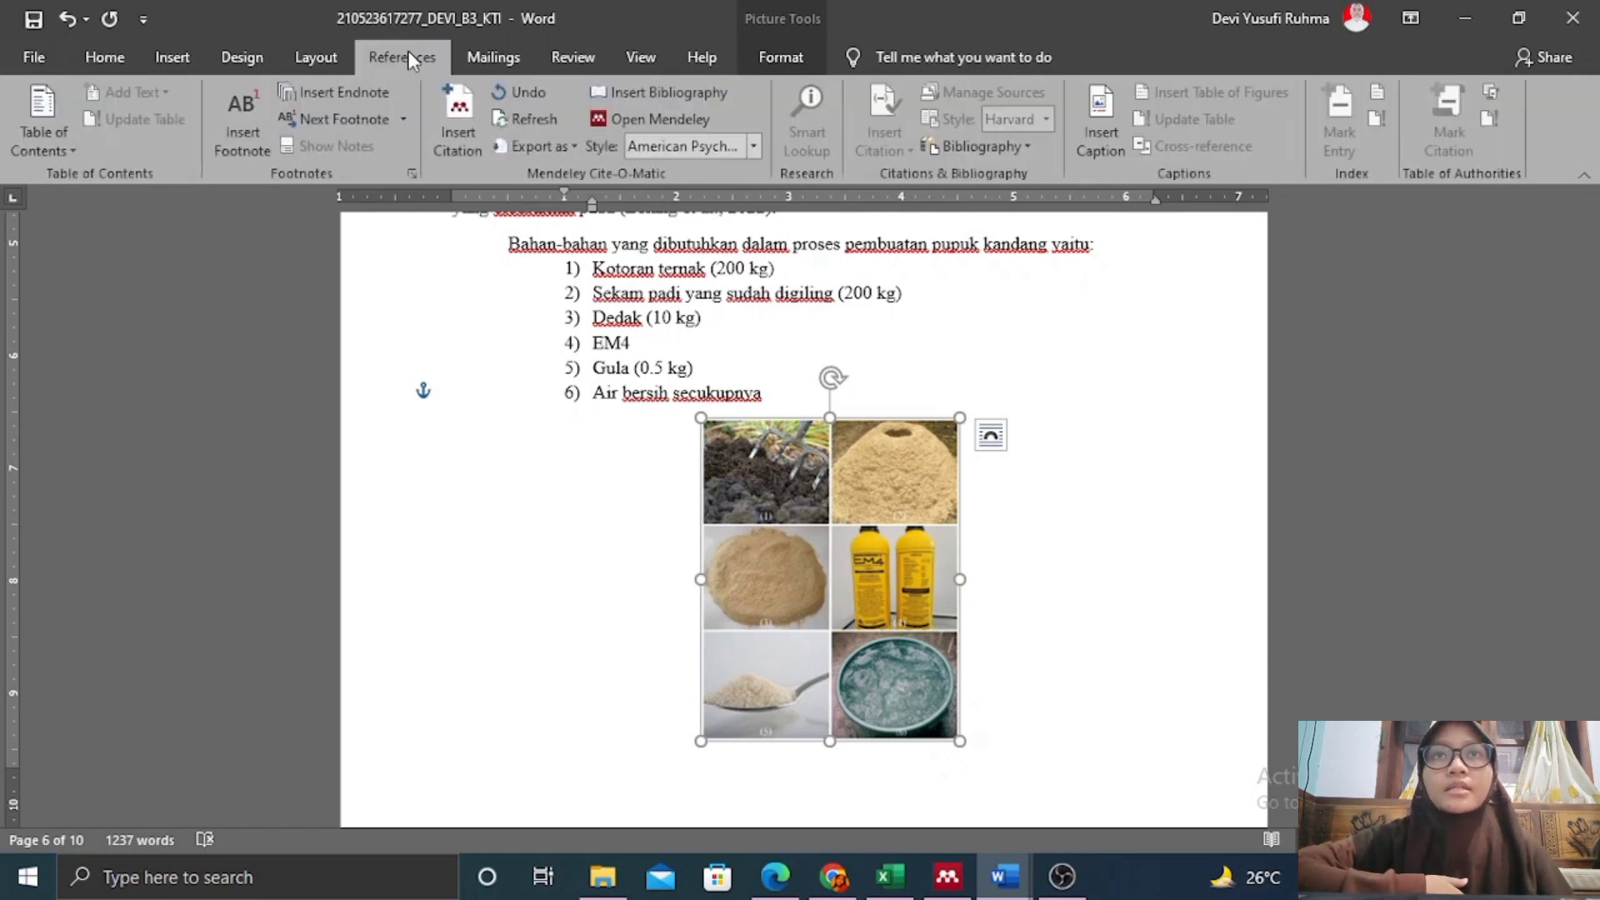
{"action": "left_click", "coordinate": [1101, 131]}
{"action": "left_click", "coordinate": [1004, 406]}
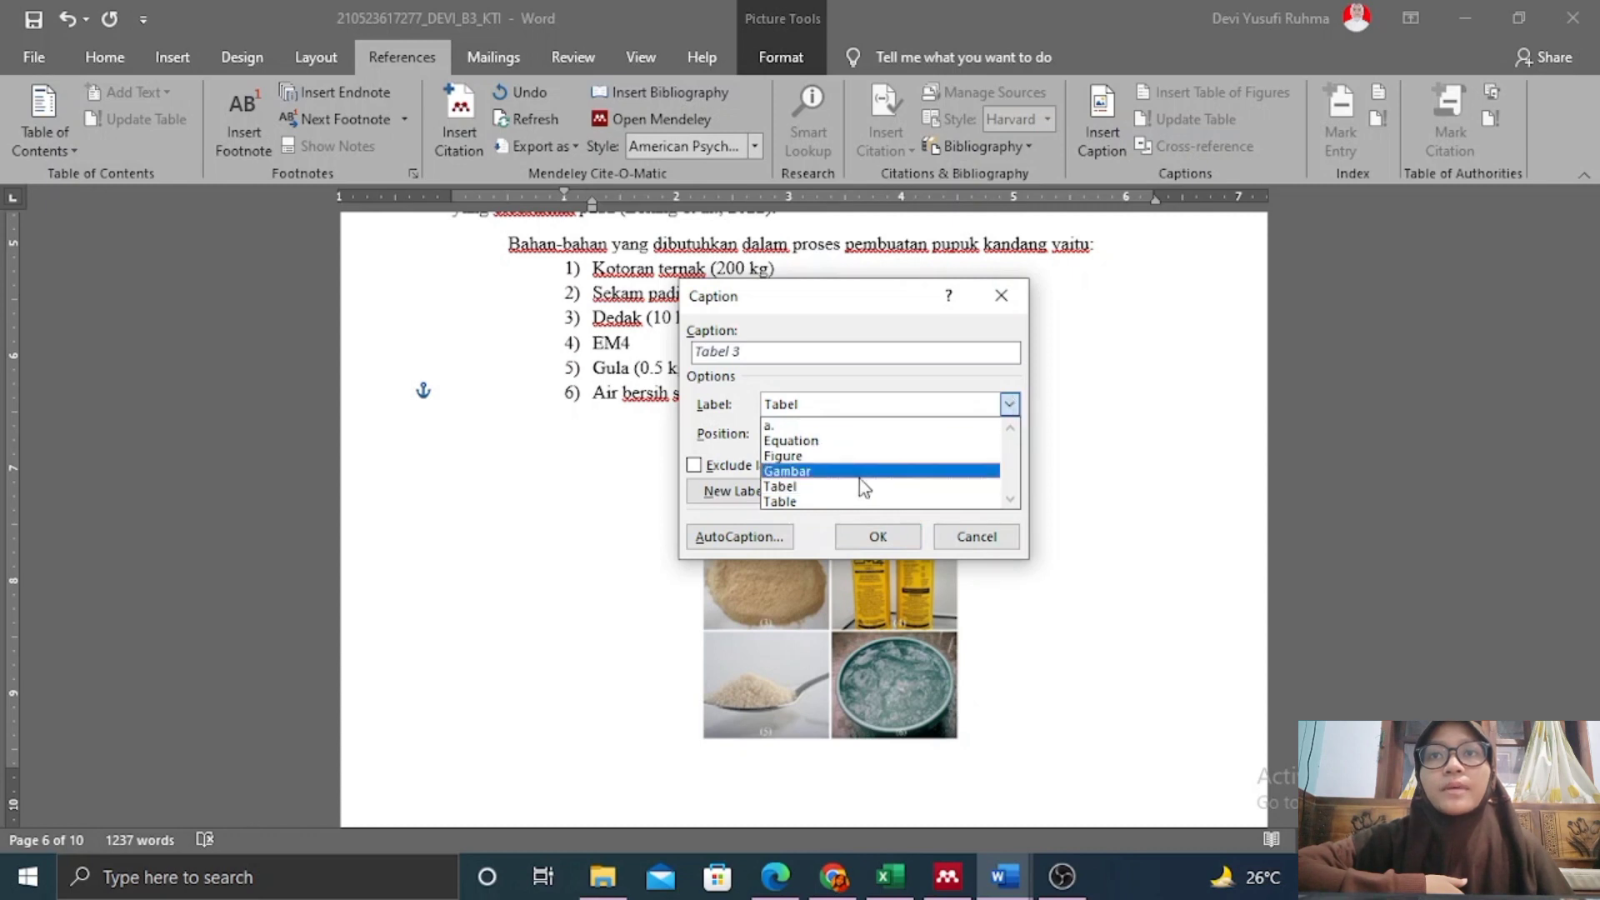
{"action": "left_click", "coordinate": [804, 472]}
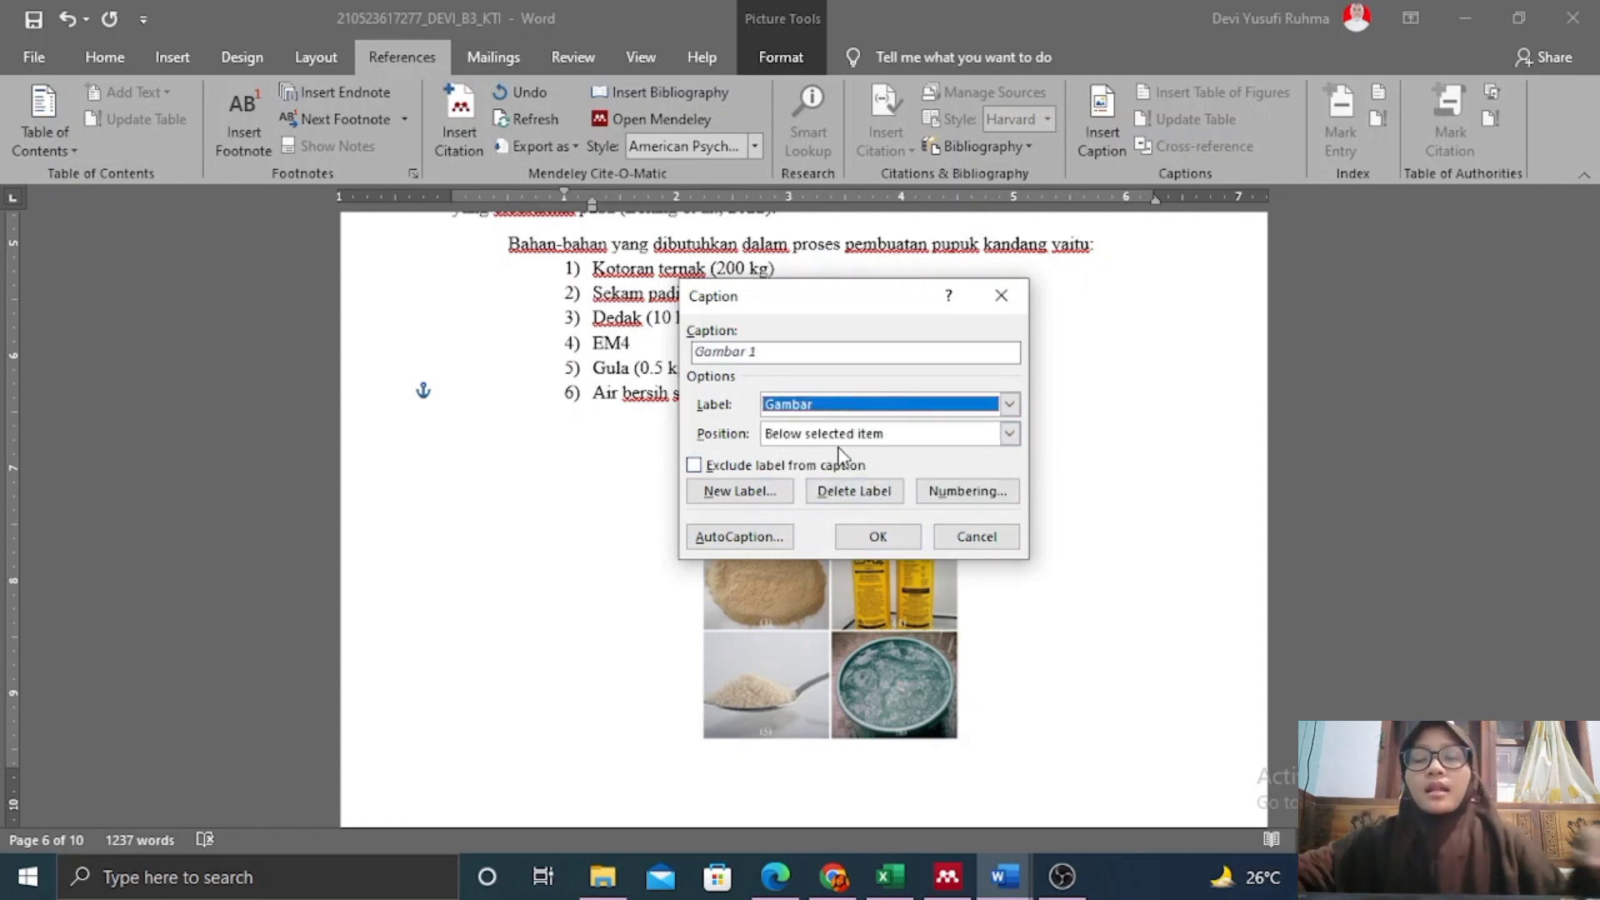
Insert the caption "Gambar 1. Bahan Pembuatan Pupuk" below the ingredients picture.
{"action": "left_click", "coordinate": [785, 351]}
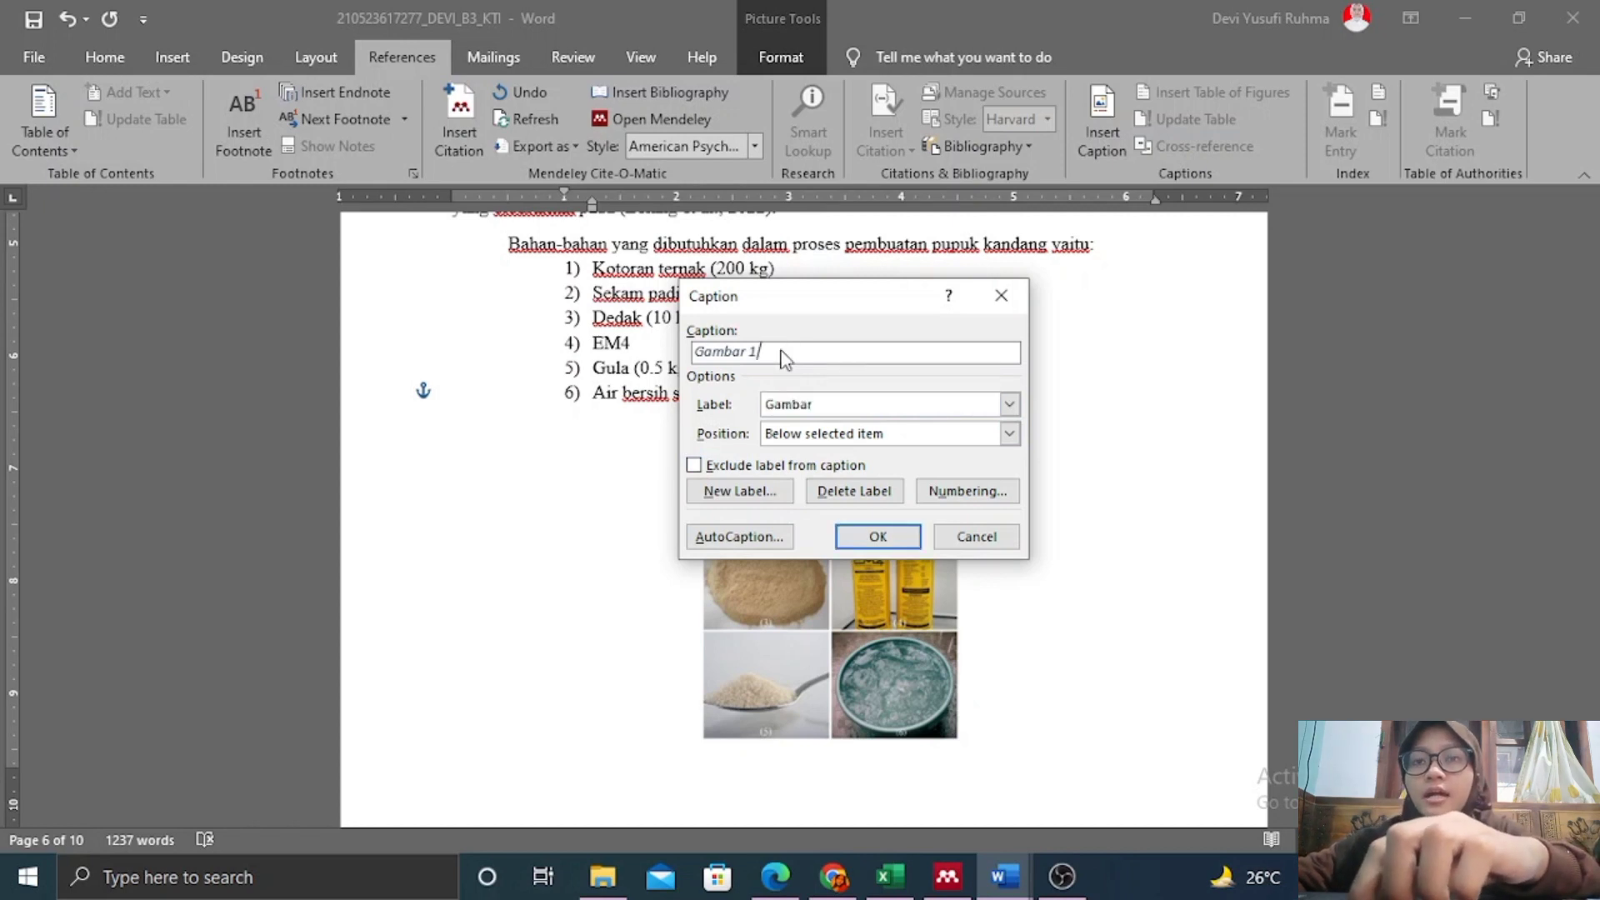
{"action": "type", "text": ". "}
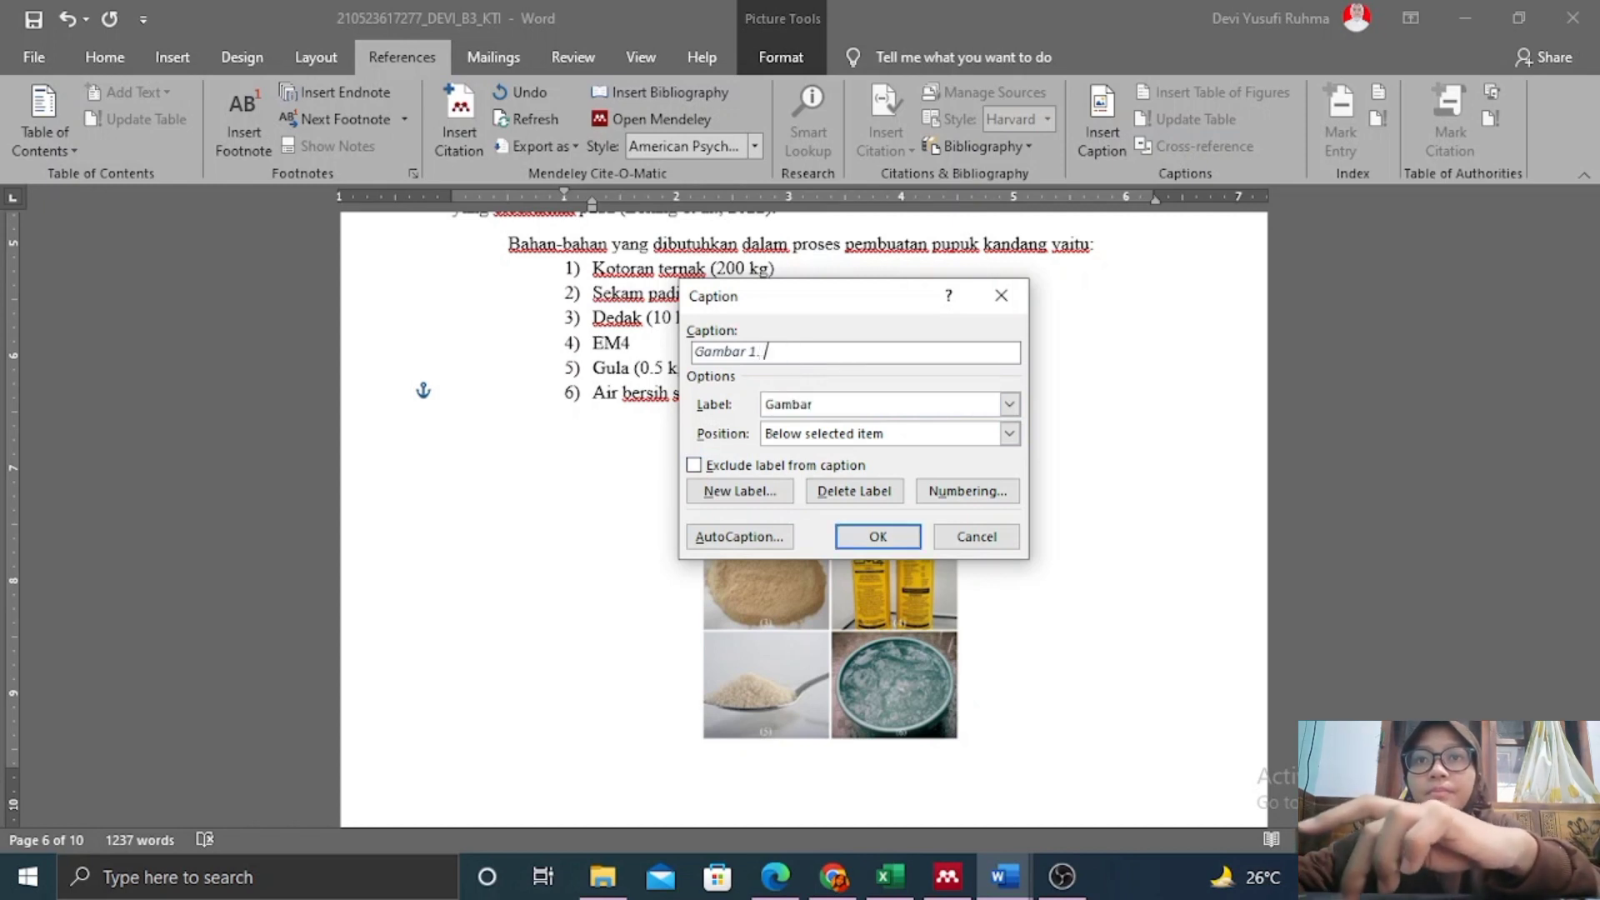
{"action": "type", "text": "Bahan"}
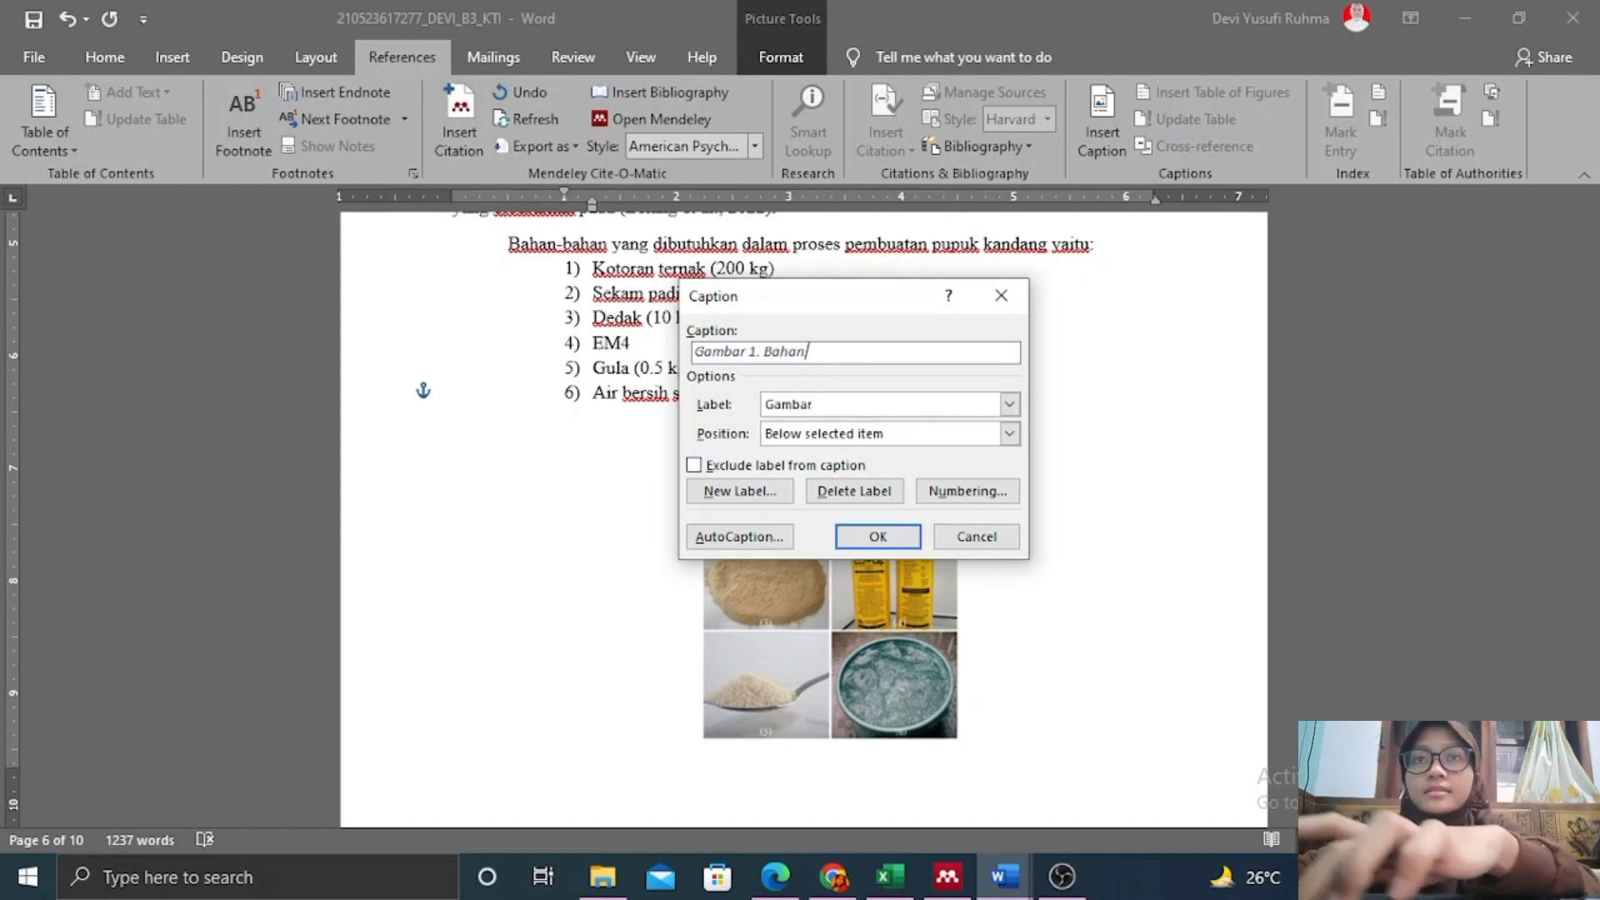
{"action": "type", "text": " Pem"}
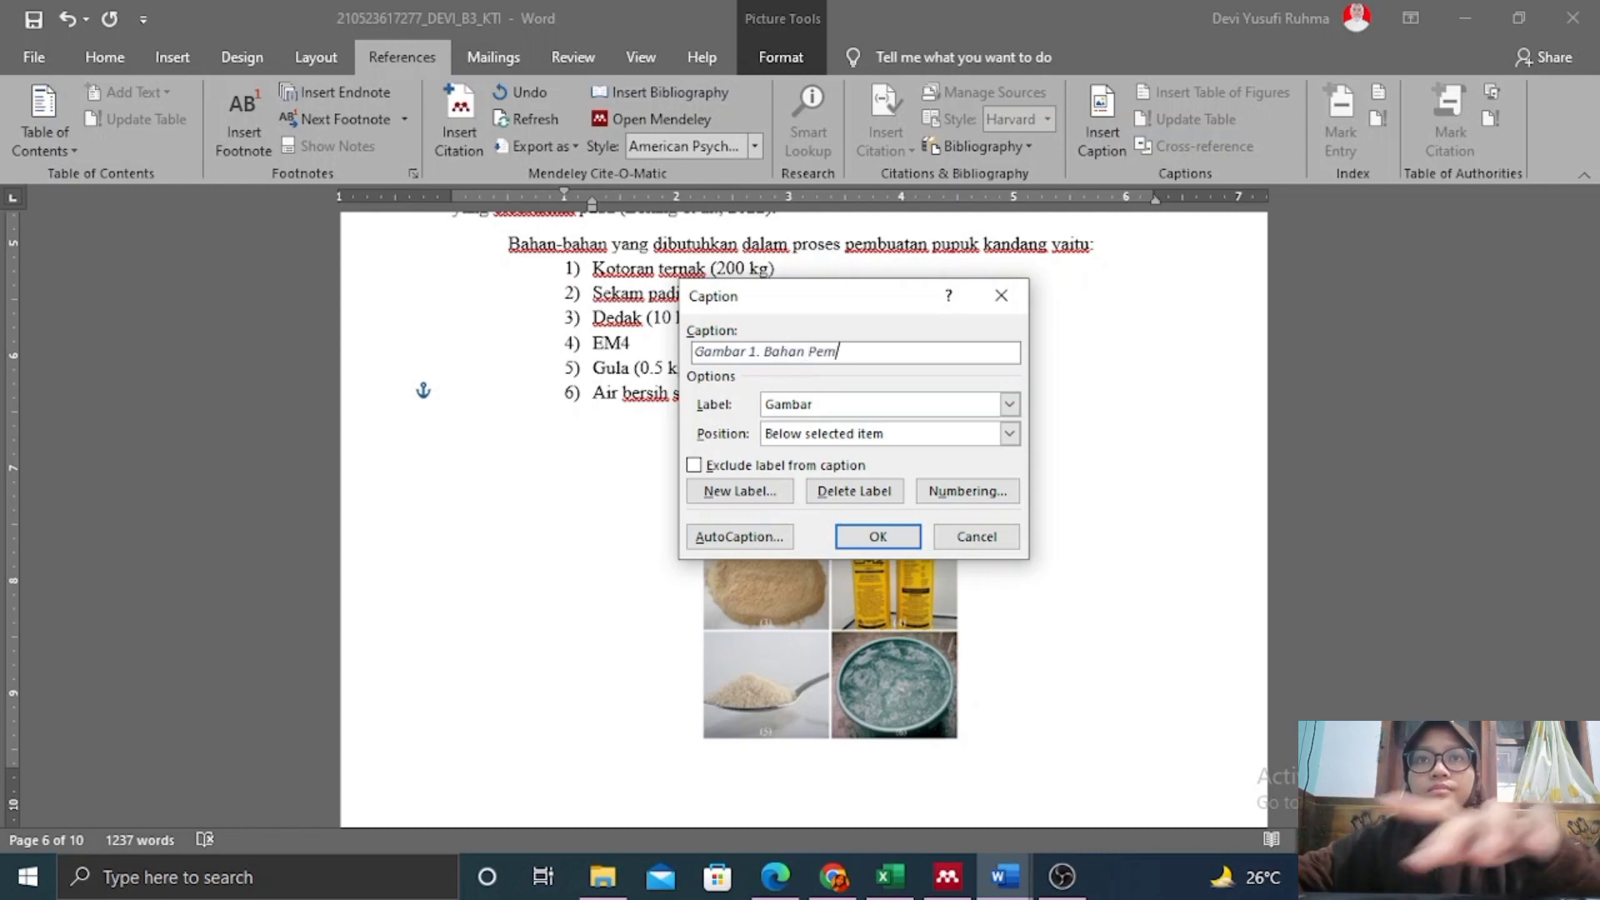
{"action": "type", "text": "buatan Pupu"}
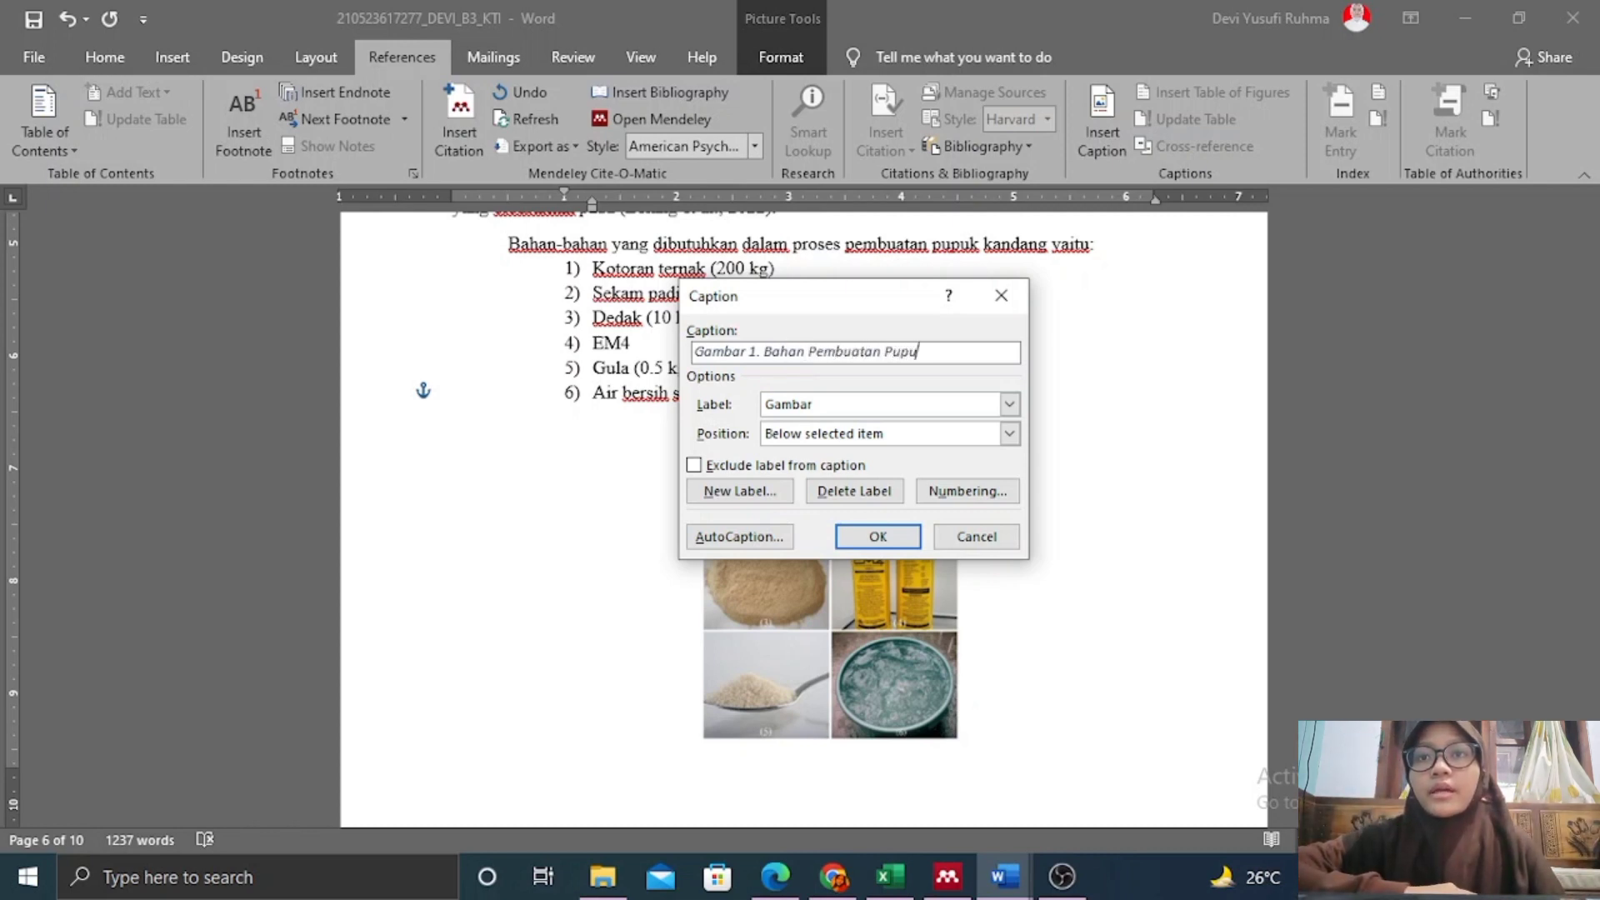
{"action": "type", "text": "k"}
{"action": "left_click", "coordinate": [880, 537]}
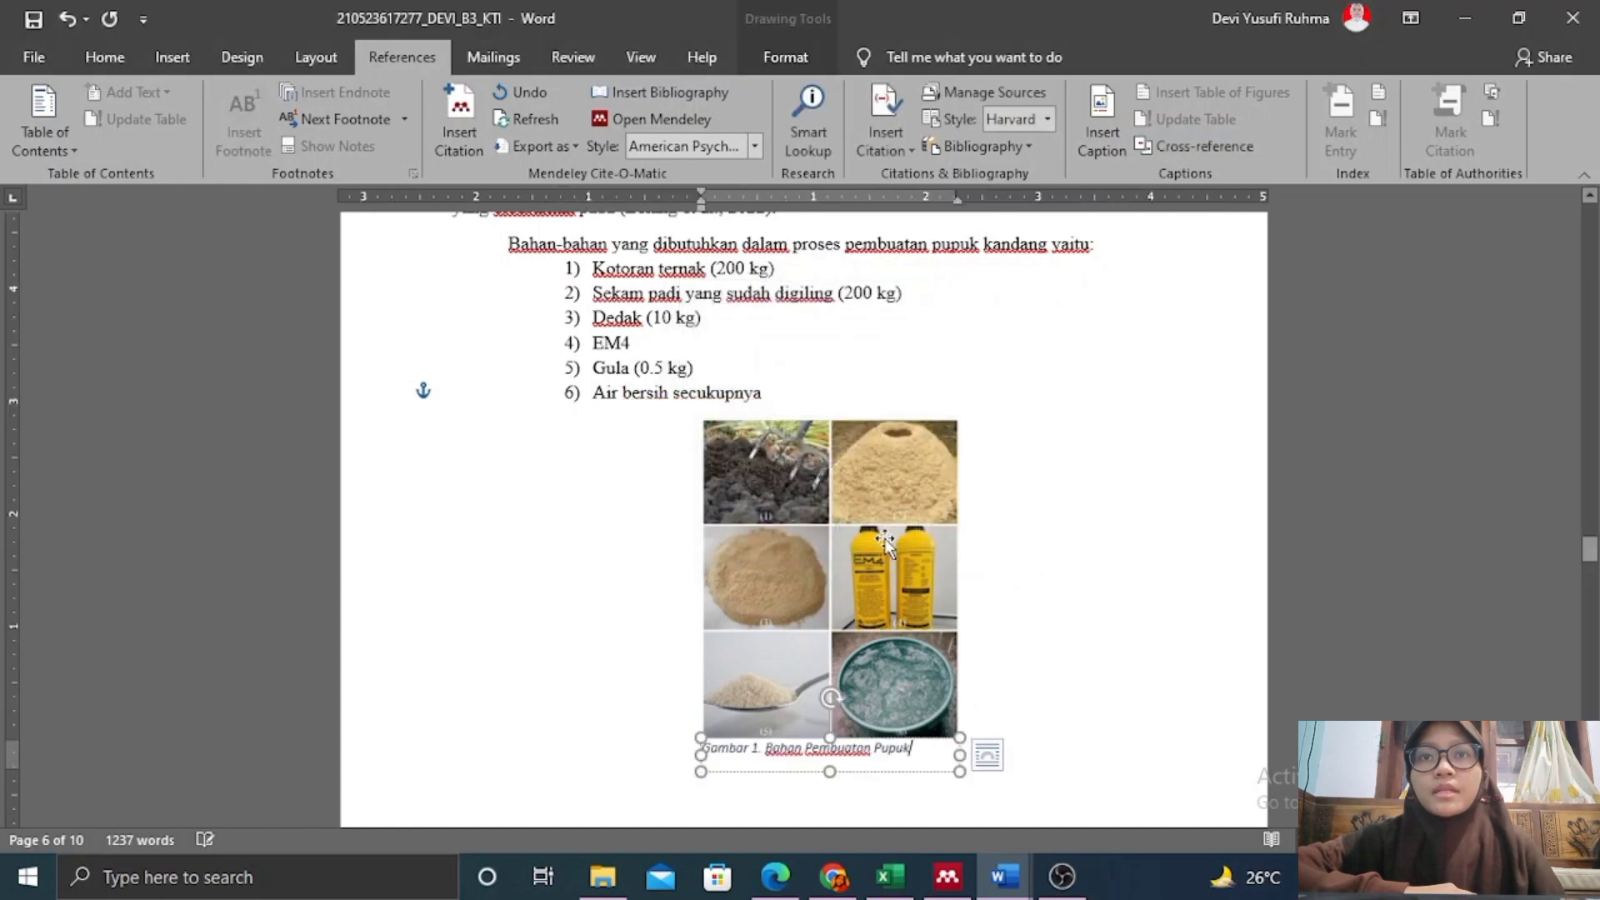
Format the Gambar 1 caption below the ingredients picture as centred, non-italic Times New Roman 11 pt.
{"action": "scroll", "coordinate": [809, 432], "scroll_direction": "down", "scroll_amount": 3}
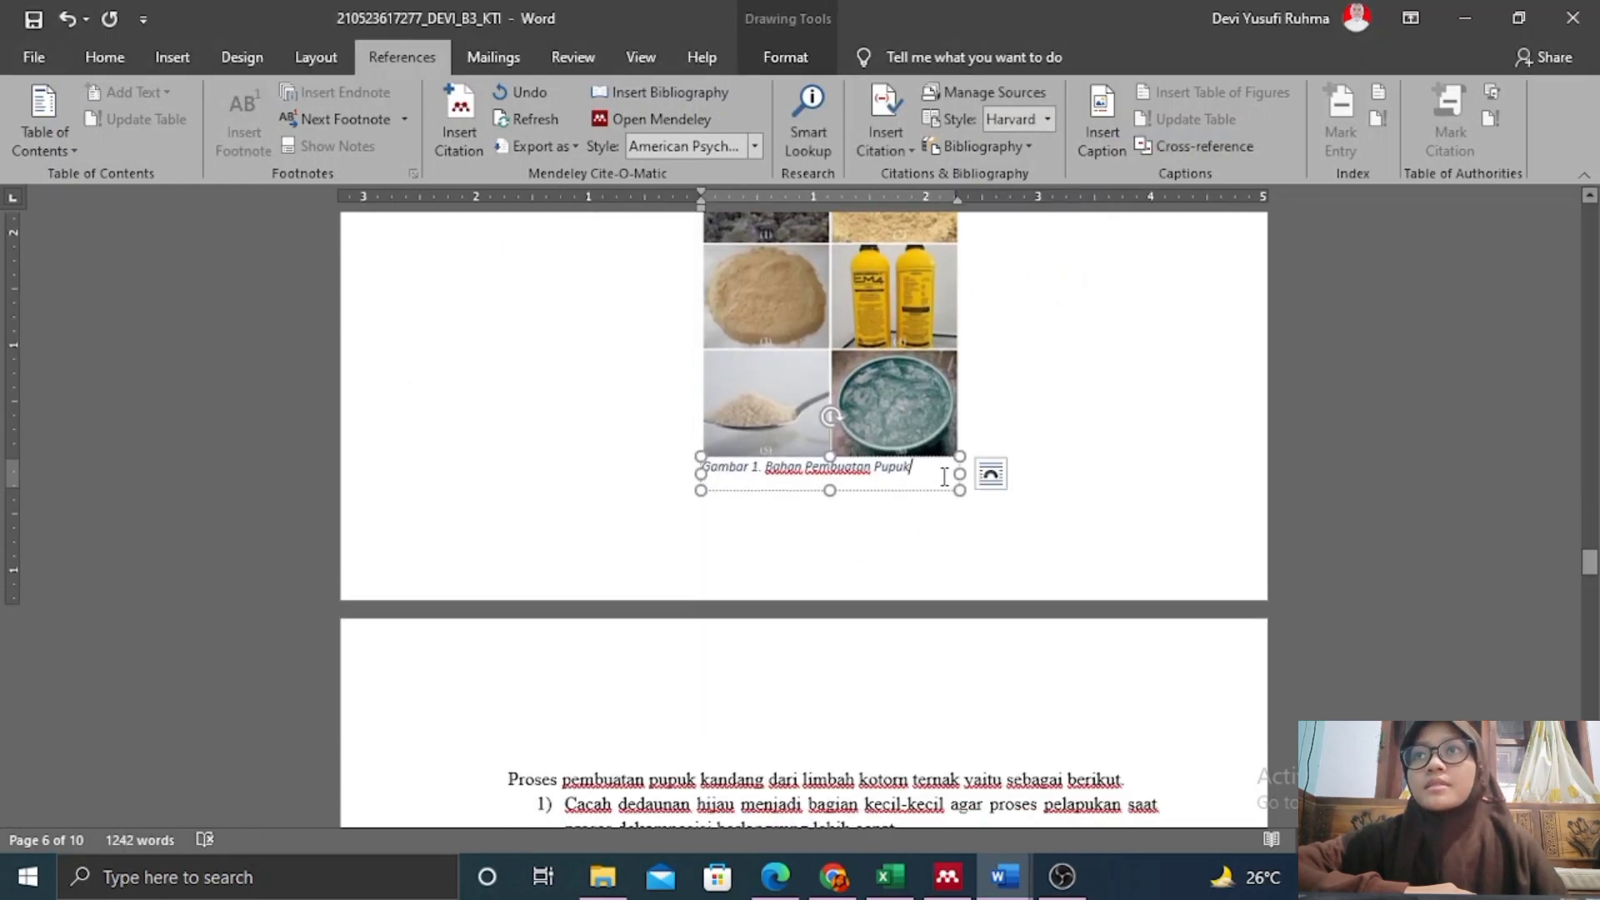
{"action": "left_click_drag", "start_coordinate": [921, 474], "coordinate": [701, 468]}
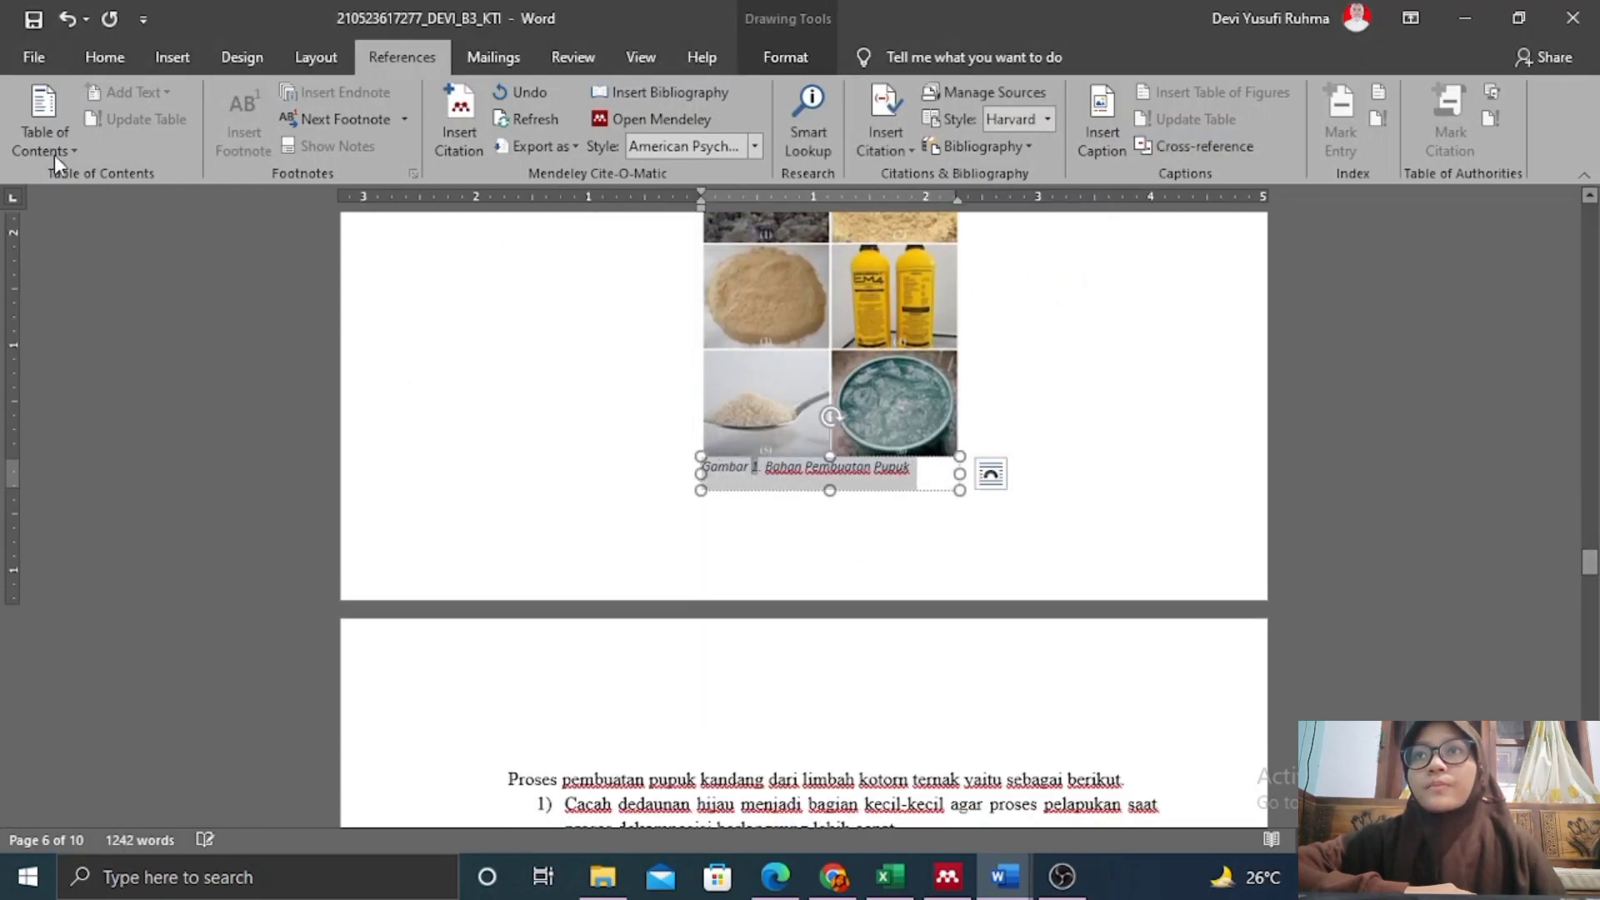
{"action": "left_click", "coordinate": [105, 57]}
{"action": "left_click", "coordinate": [305, 101]}
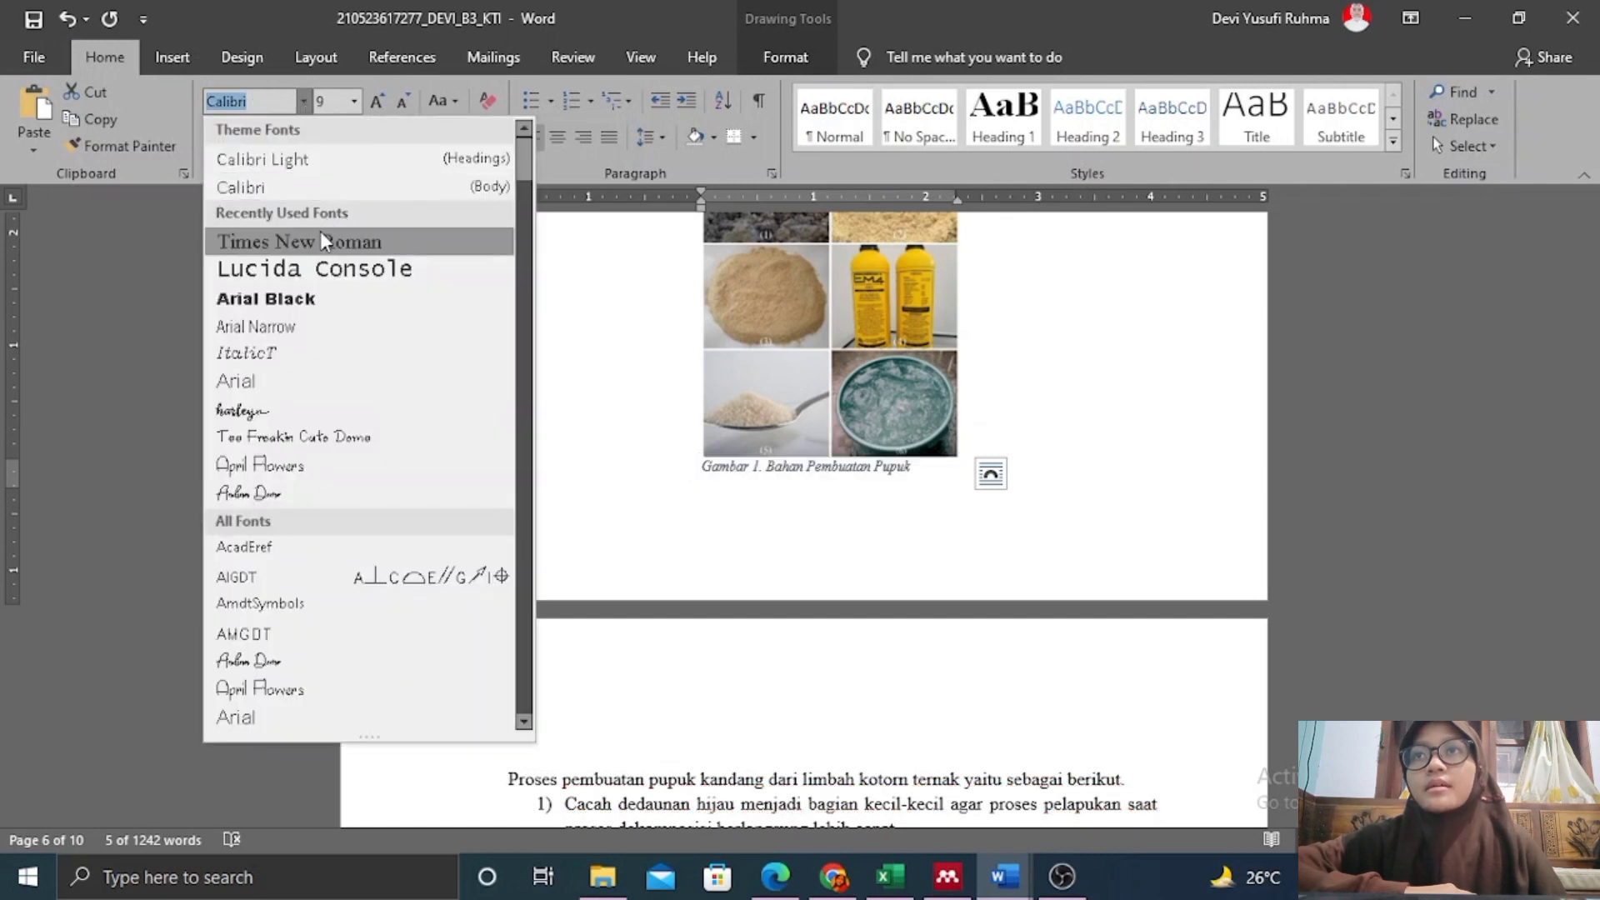
{"action": "left_click", "coordinate": [323, 241]}
{"action": "left_click", "coordinate": [355, 101]}
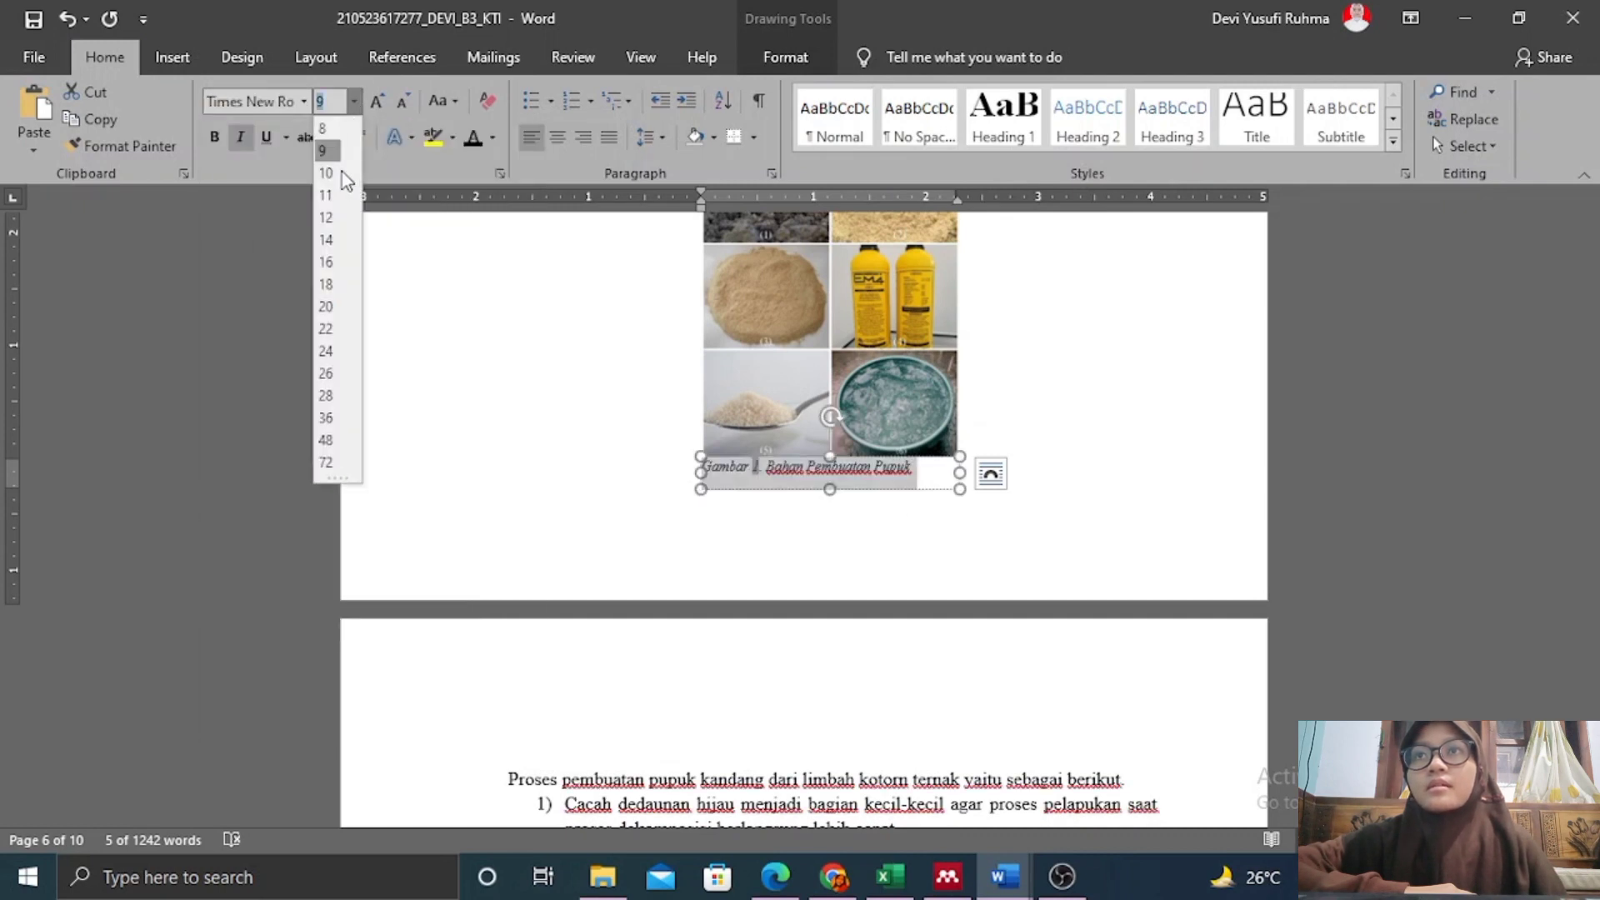
{"action": "left_click", "coordinate": [329, 214]}
{"action": "left_click", "coordinate": [240, 137]}
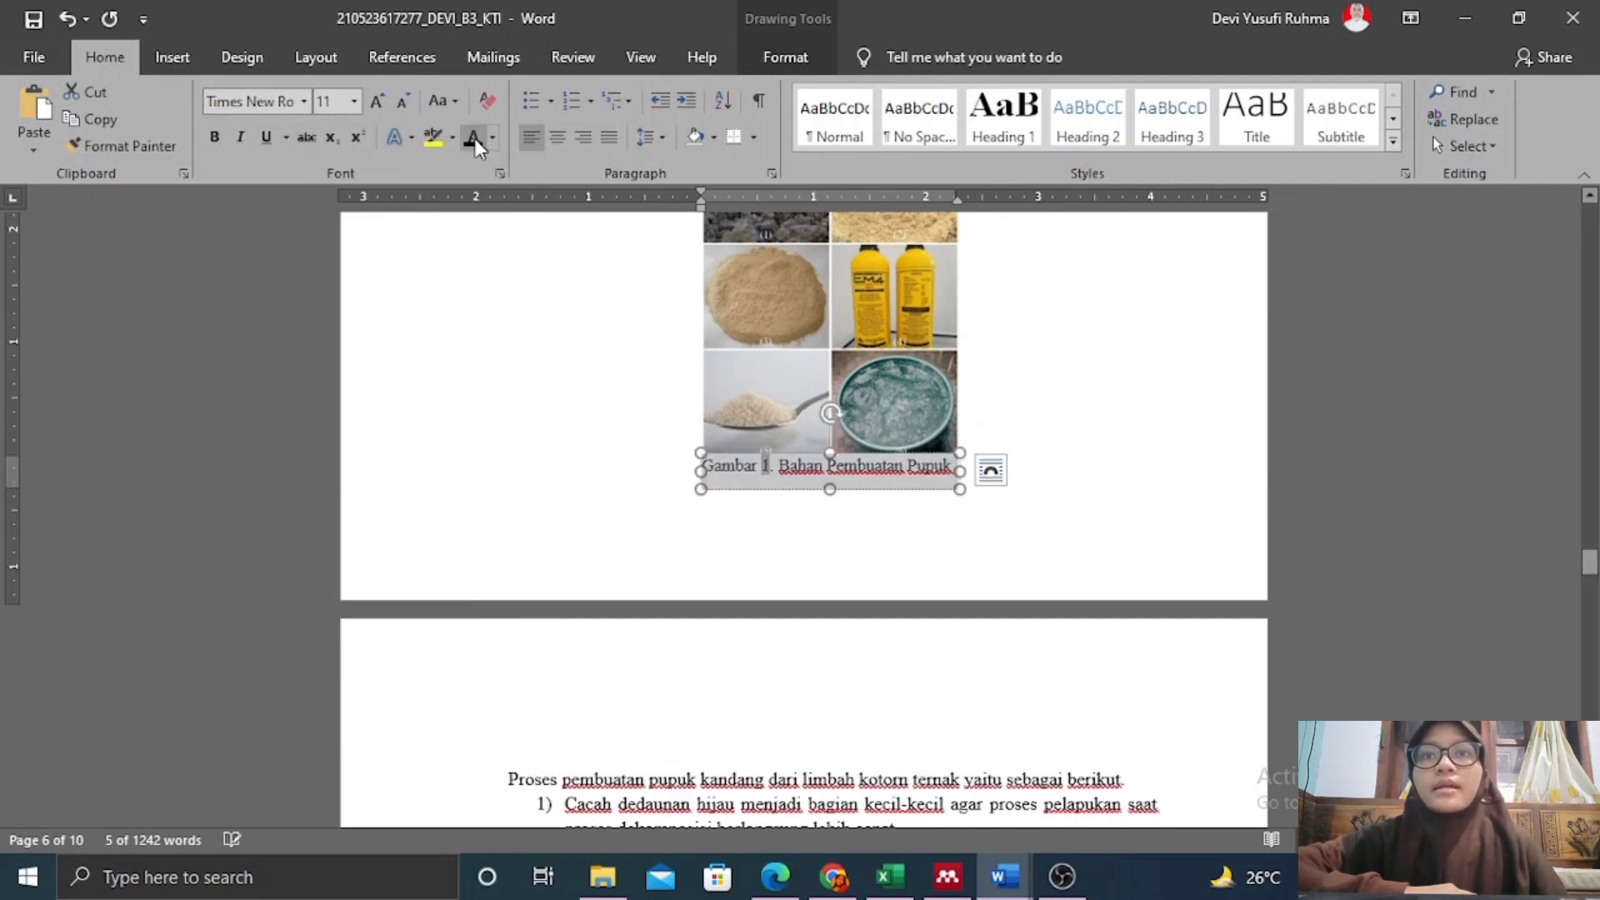
{"action": "left_click", "coordinate": [558, 137]}
{"action": "left_click", "coordinate": [1011, 397]}
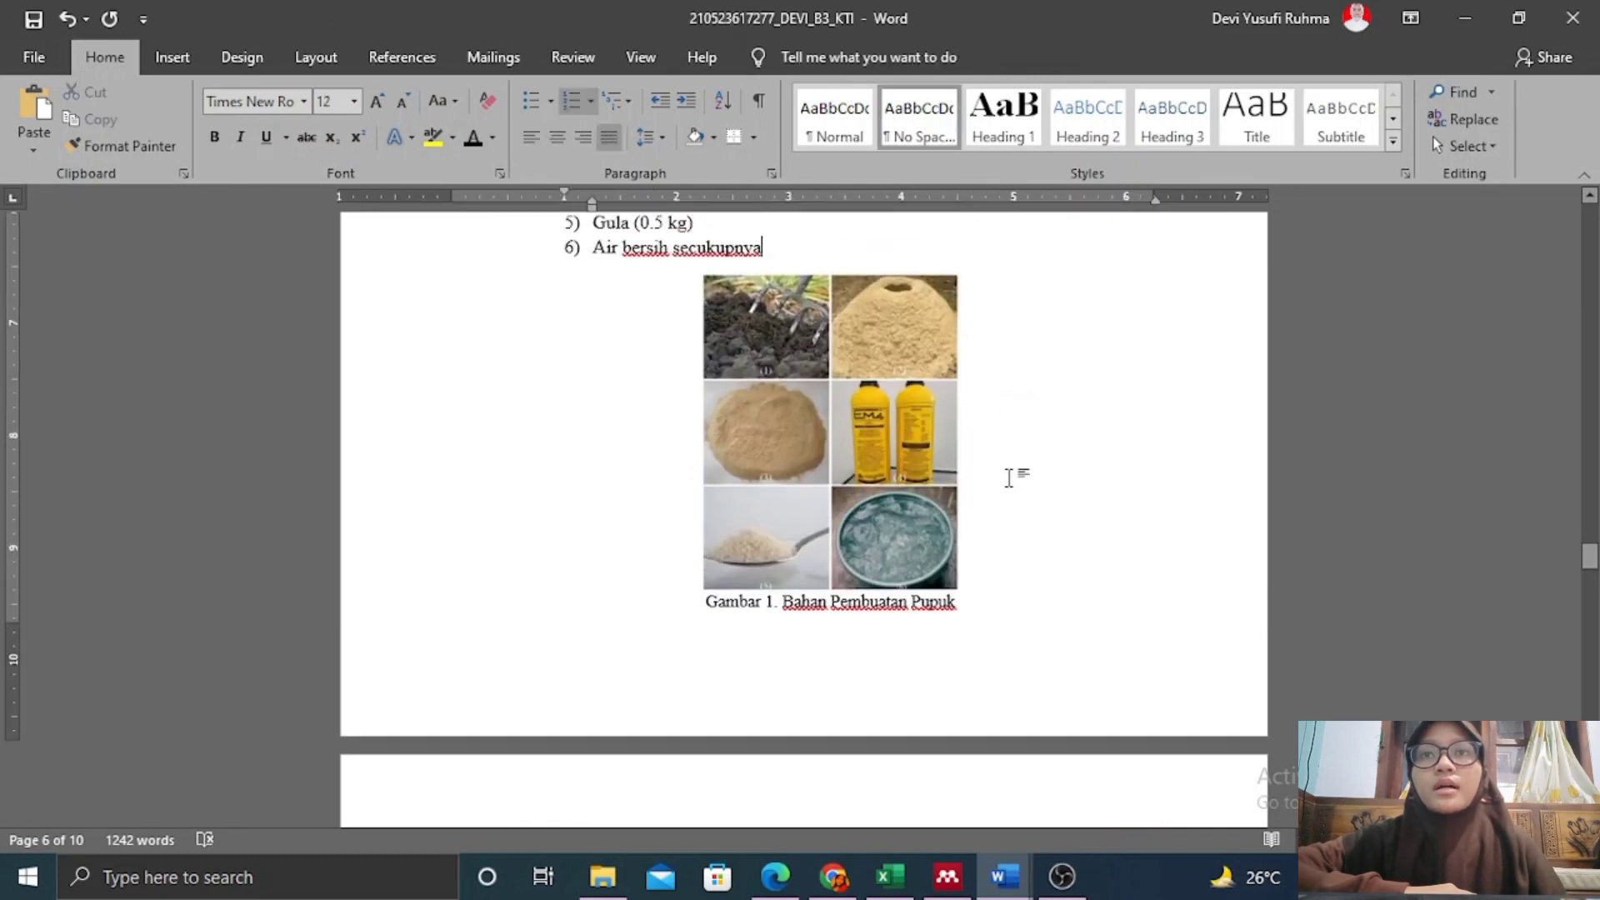
Insert the caption "Gambar 2. Pupuk Kandang" below the picture of the manure heap.
{"action": "scroll", "coordinate": [1009, 477], "scroll_direction": "down", "scroll_amount": 15}
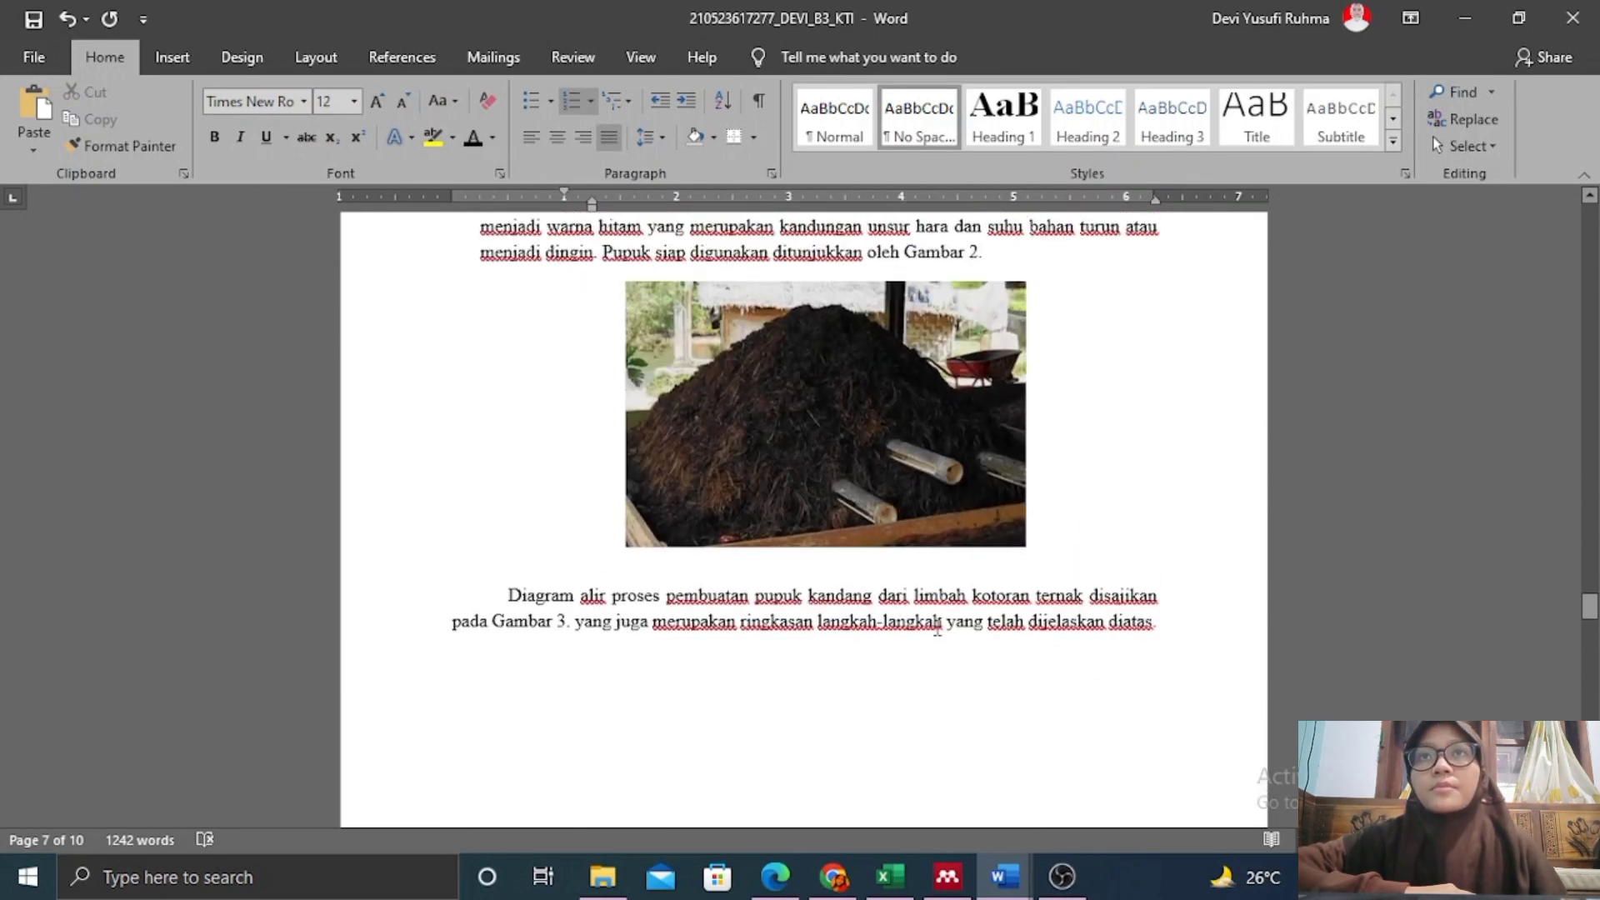
{"action": "left_click", "coordinate": [821, 494]}
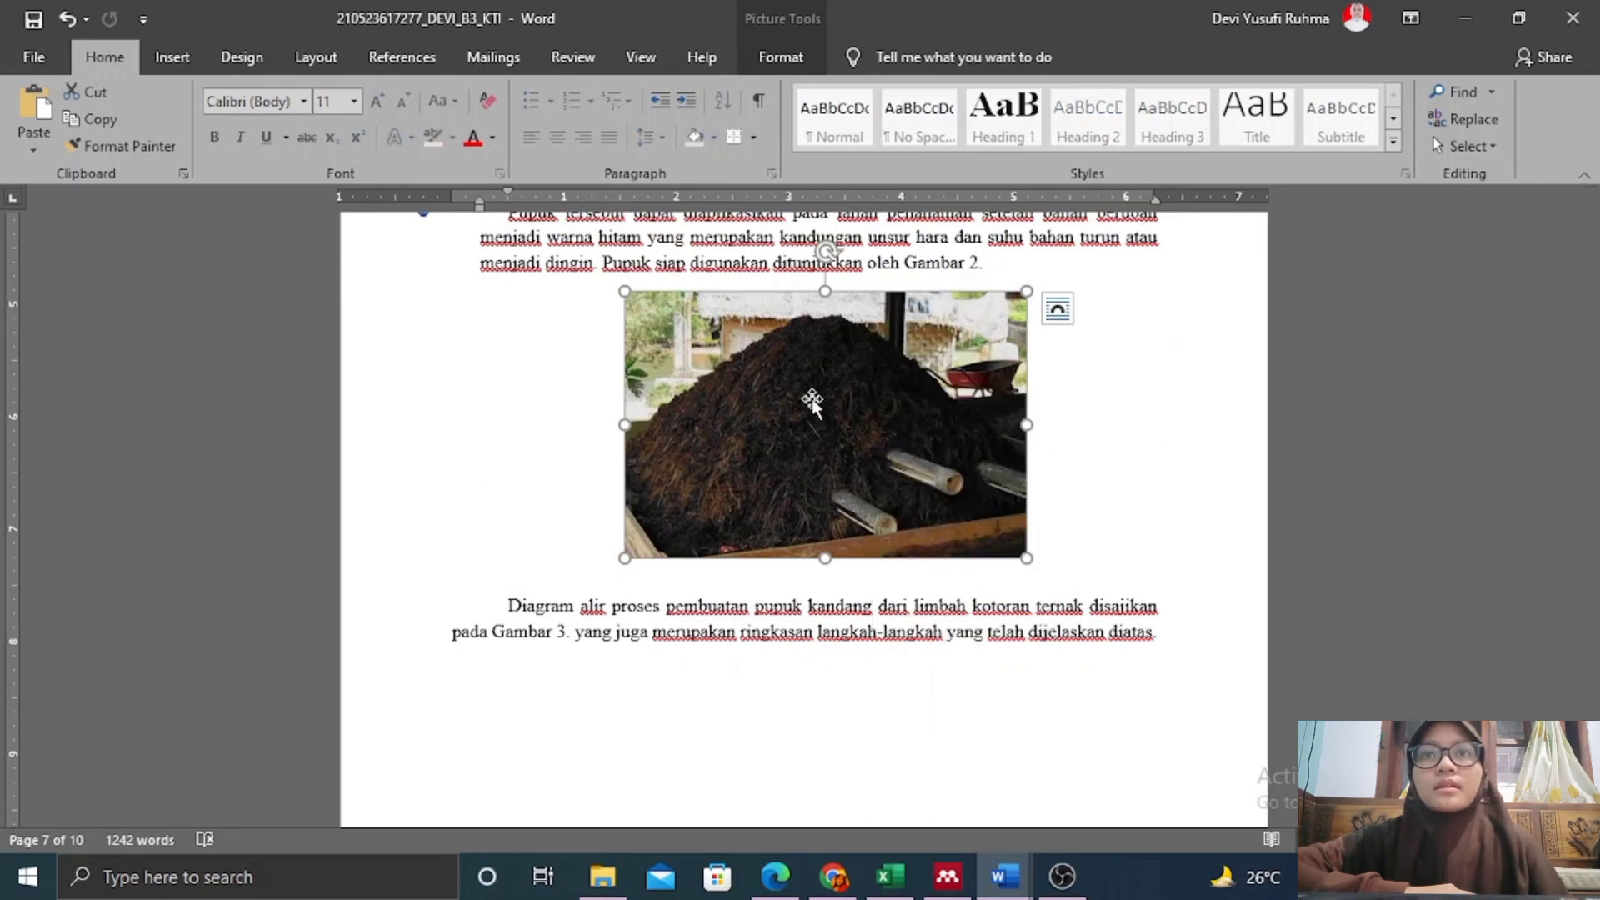
{"action": "left_click", "coordinate": [402, 57]}
{"action": "left_click", "coordinate": [1102, 121]}
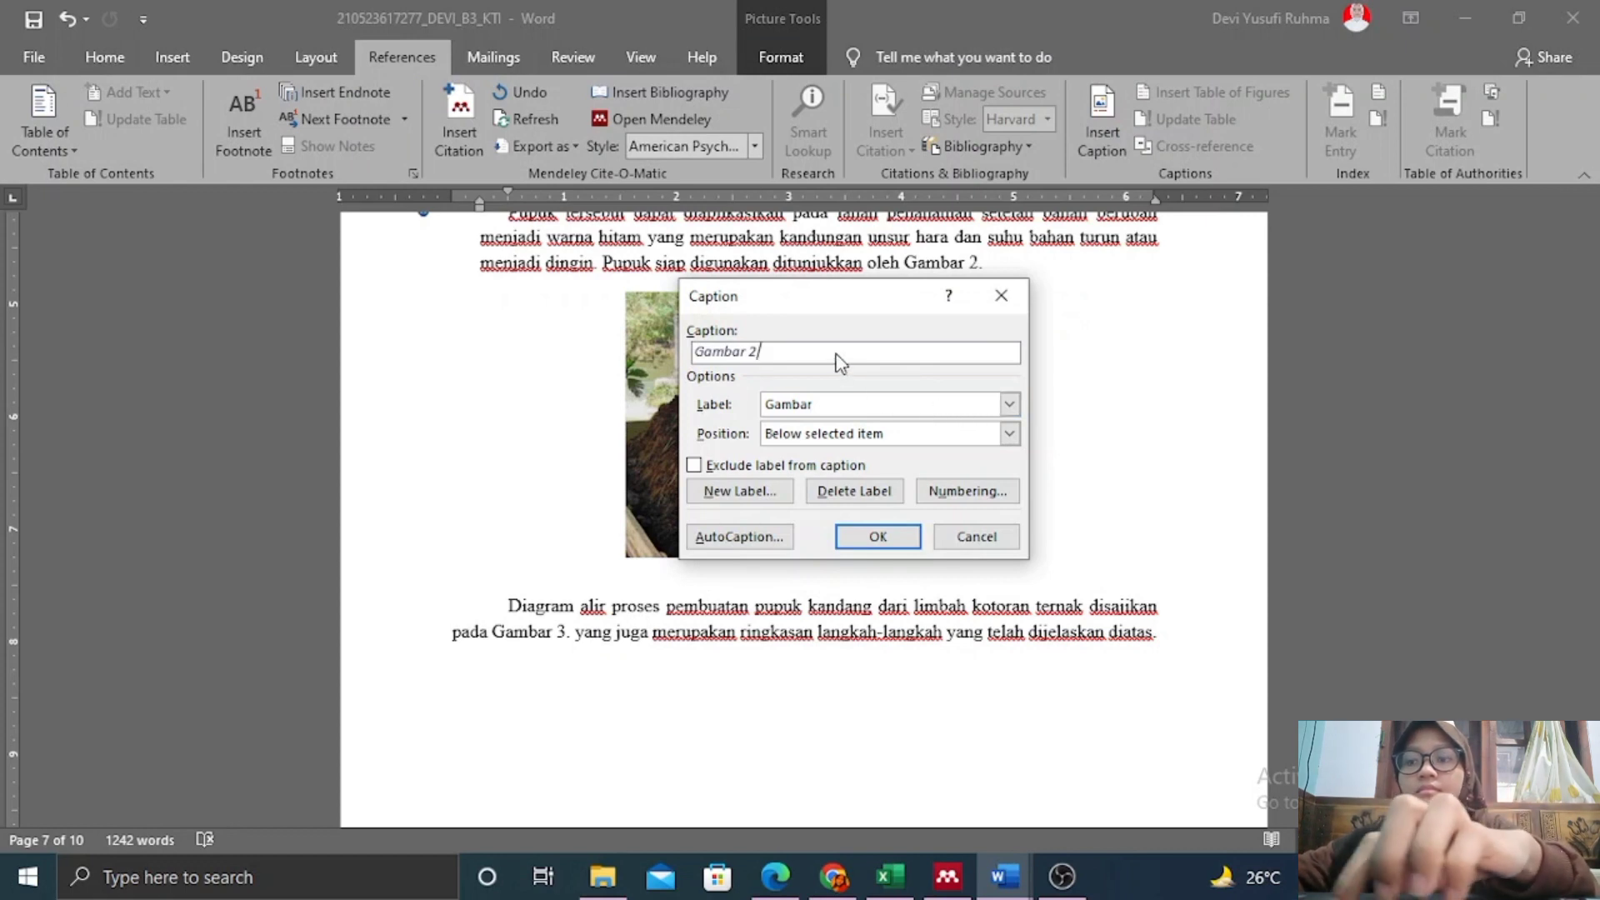
{"action": "type", "text": ". Pupuk Kandang"}
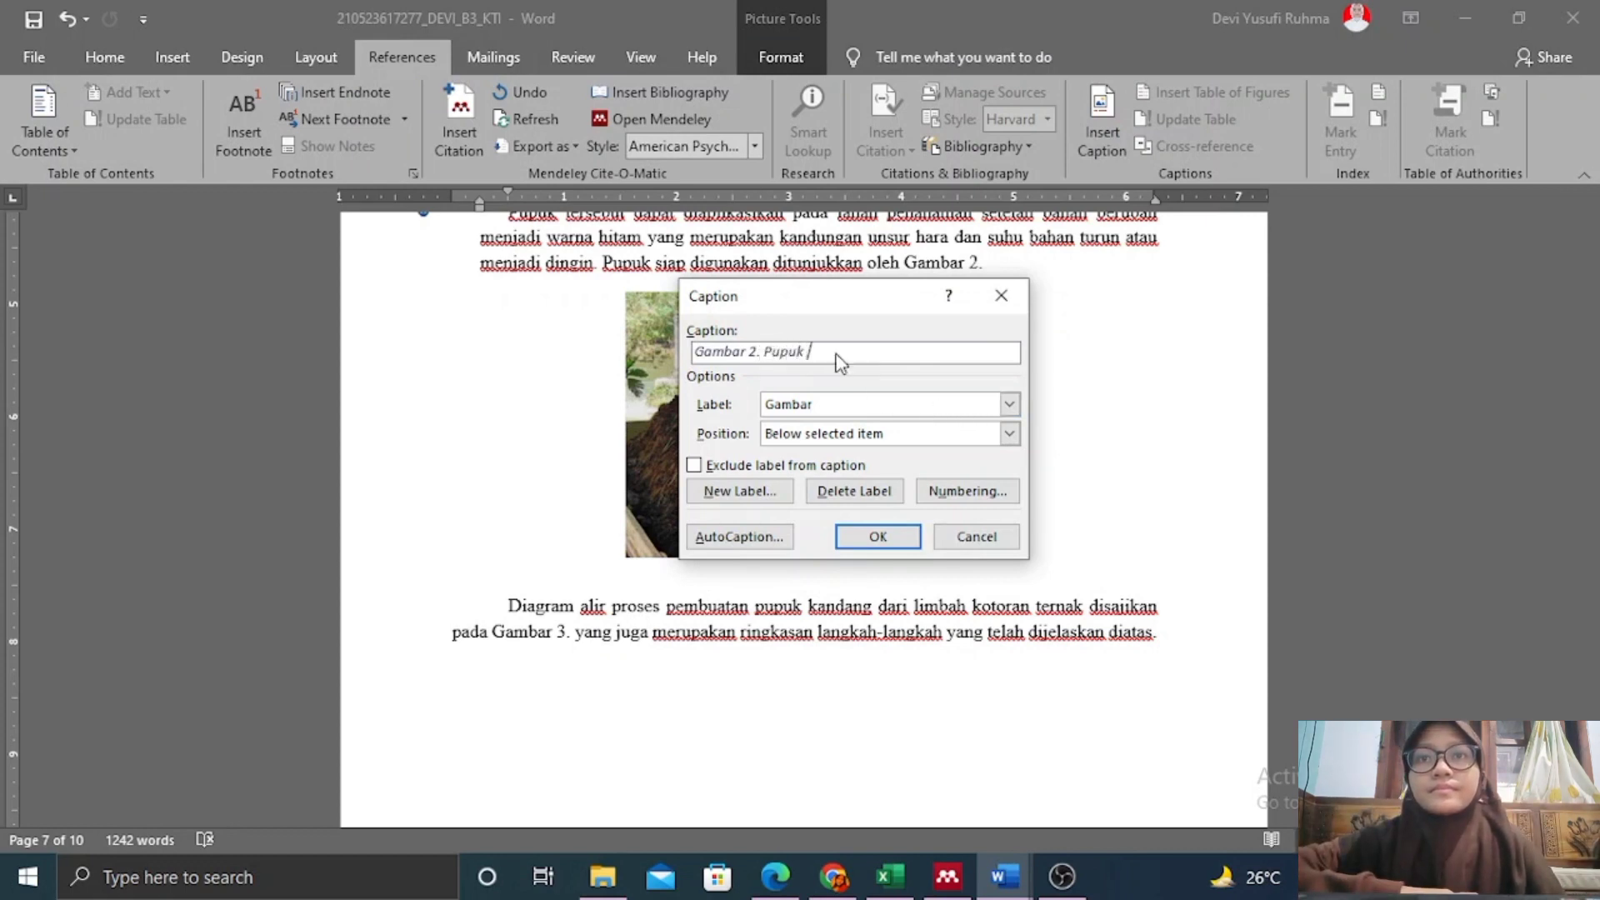
{"action": "left_click", "coordinate": [878, 535]}
Format the Gambar 2 caption as centred, non-italic Times New Roman 11 pt.
{"action": "triple_click", "coordinate": [724, 575]}
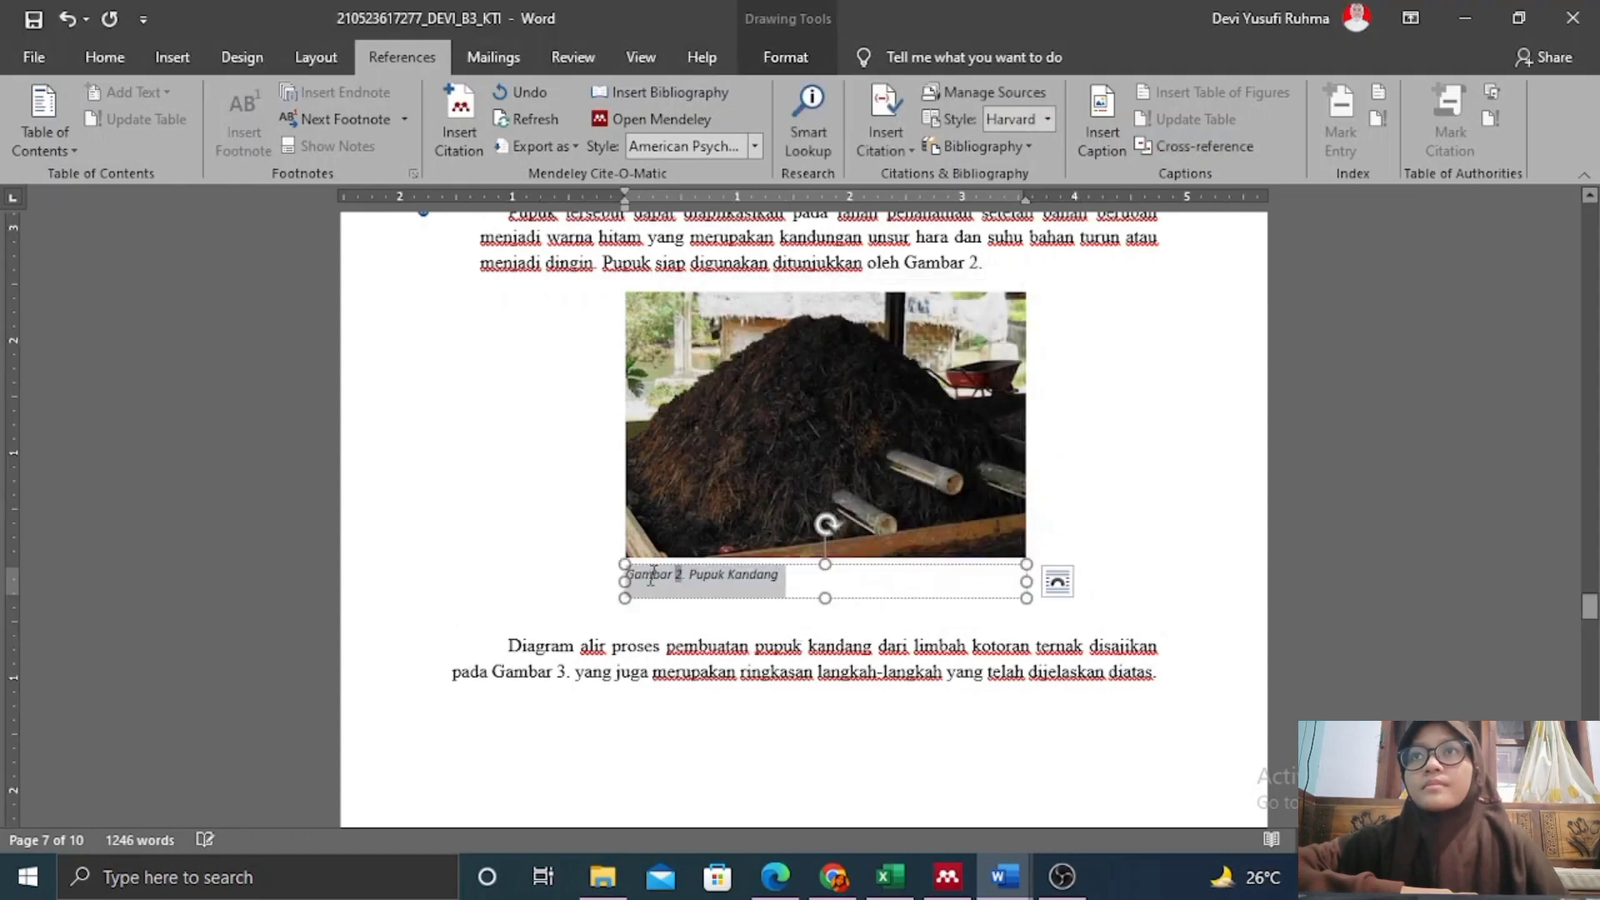
{"action": "left_click", "coordinate": [107, 60]}
{"action": "left_click", "coordinate": [303, 101]}
{"action": "left_click", "coordinate": [268, 243]}
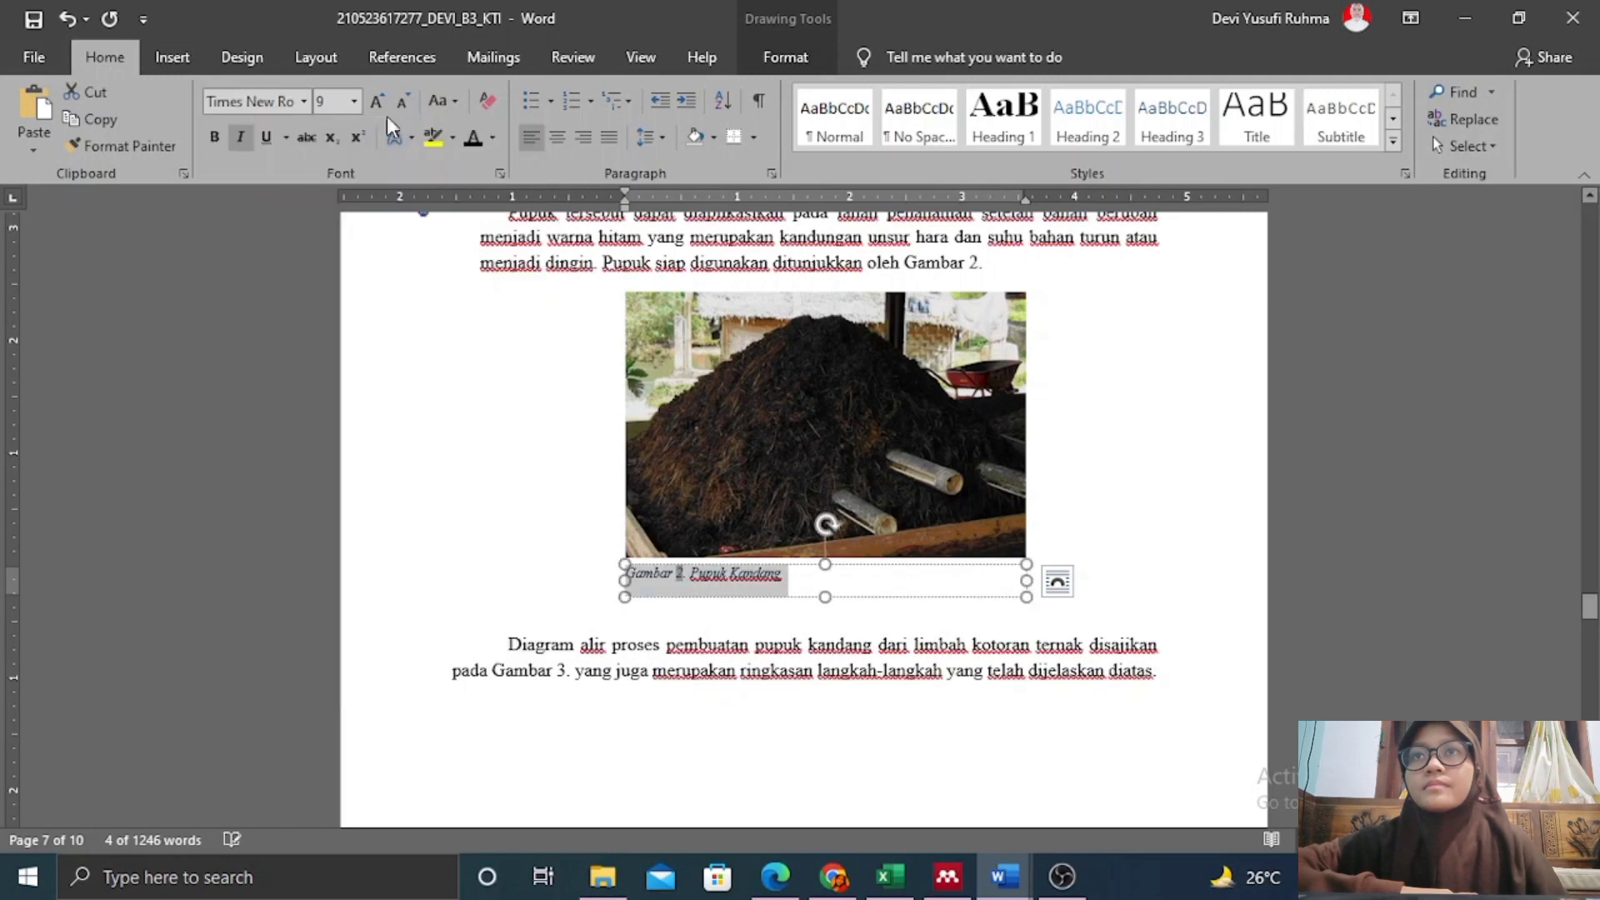
{"action": "left_click", "coordinate": [377, 101]}
{"action": "left_click", "coordinate": [240, 136]}
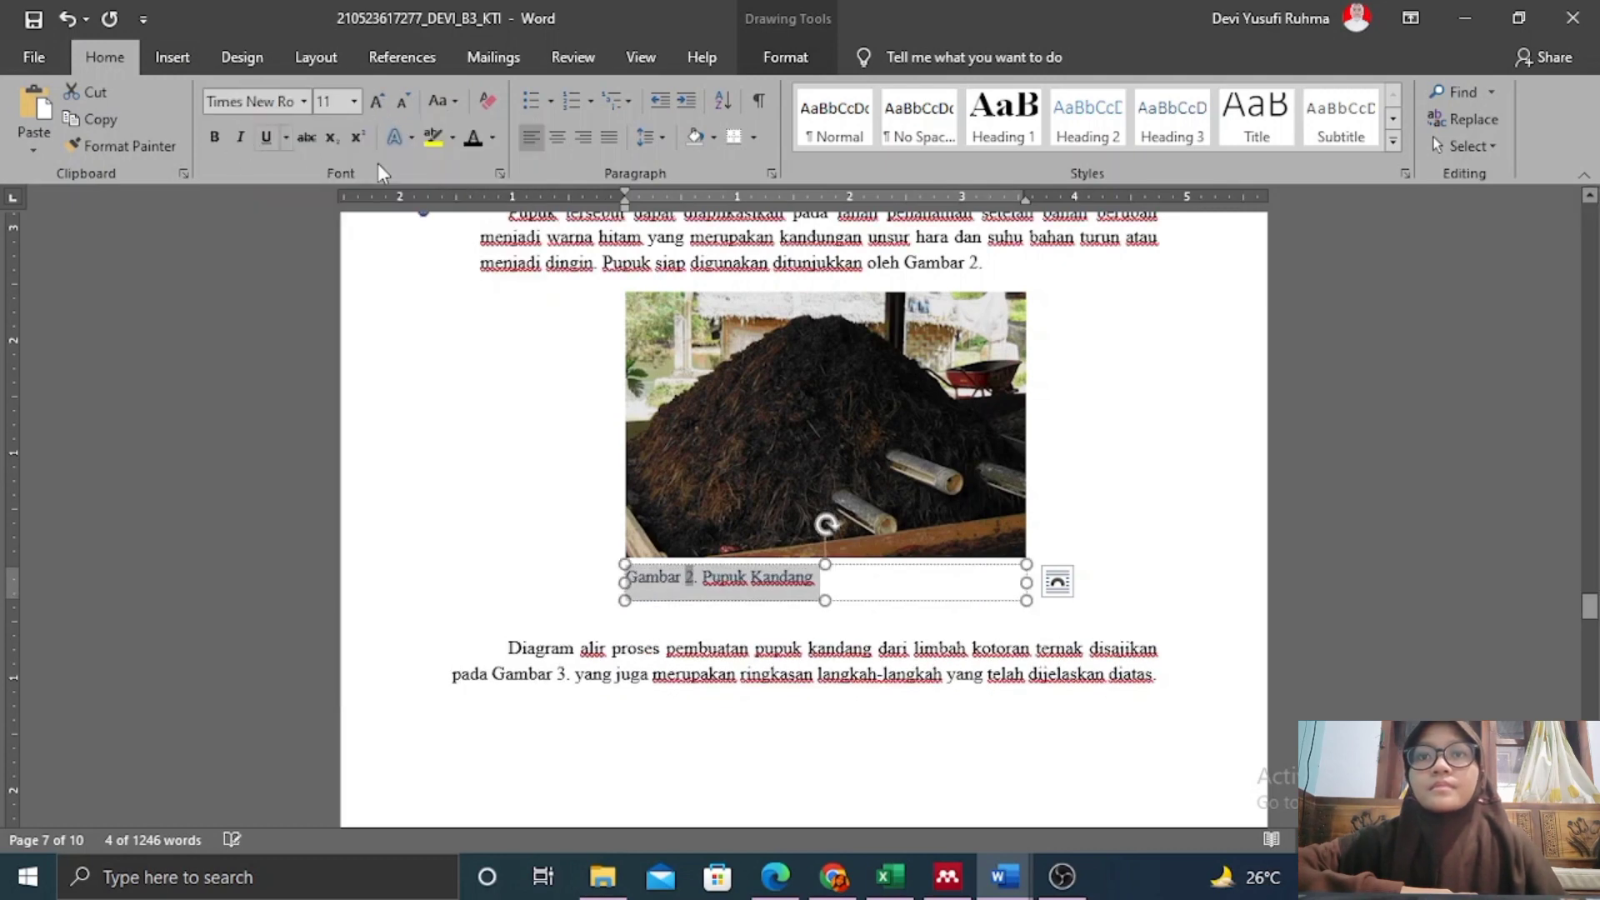
{"action": "left_click", "coordinate": [558, 136]}
Insert the caption "Gambar 3. Diagram Alir Proses Pembuatan" below the flowchart that starts with Mulai.
{"action": "scroll", "coordinate": [819, 430], "scroll_direction": "down", "scroll_amount": 8}
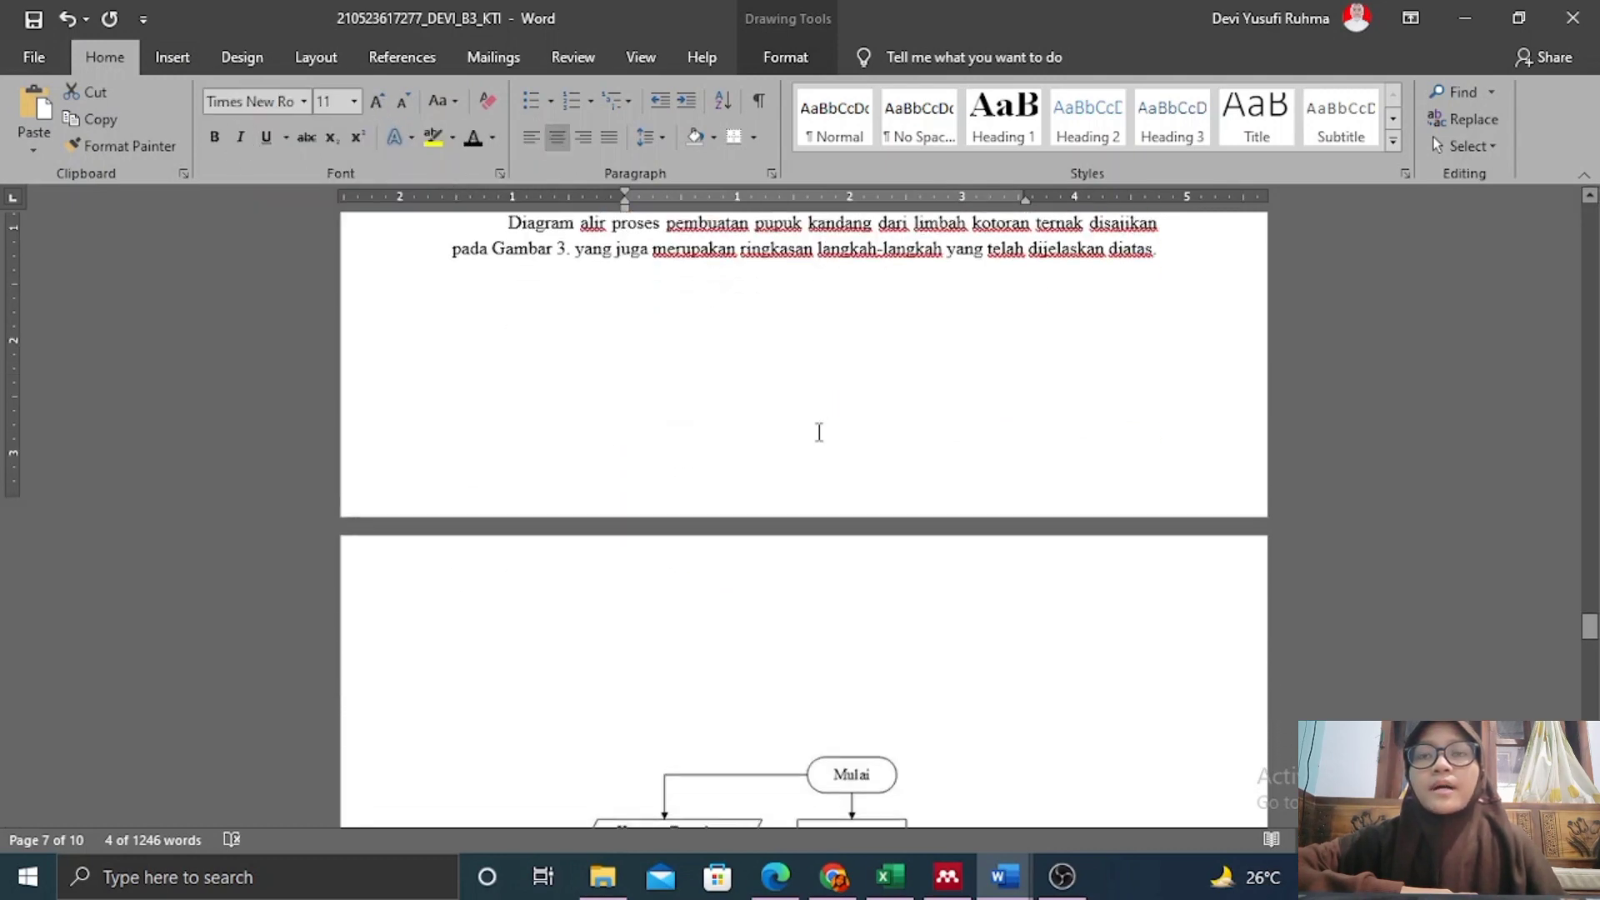
{"action": "scroll", "coordinate": [832, 459], "scroll_direction": "down", "scroll_amount": 3}
{"action": "scroll", "coordinate": [900, 515], "scroll_direction": "up", "scroll_amount": 4}
{"action": "scroll", "coordinate": [866, 500], "scroll_direction": "down", "scroll_amount": 2}
{"action": "left_click", "coordinate": [833, 480]}
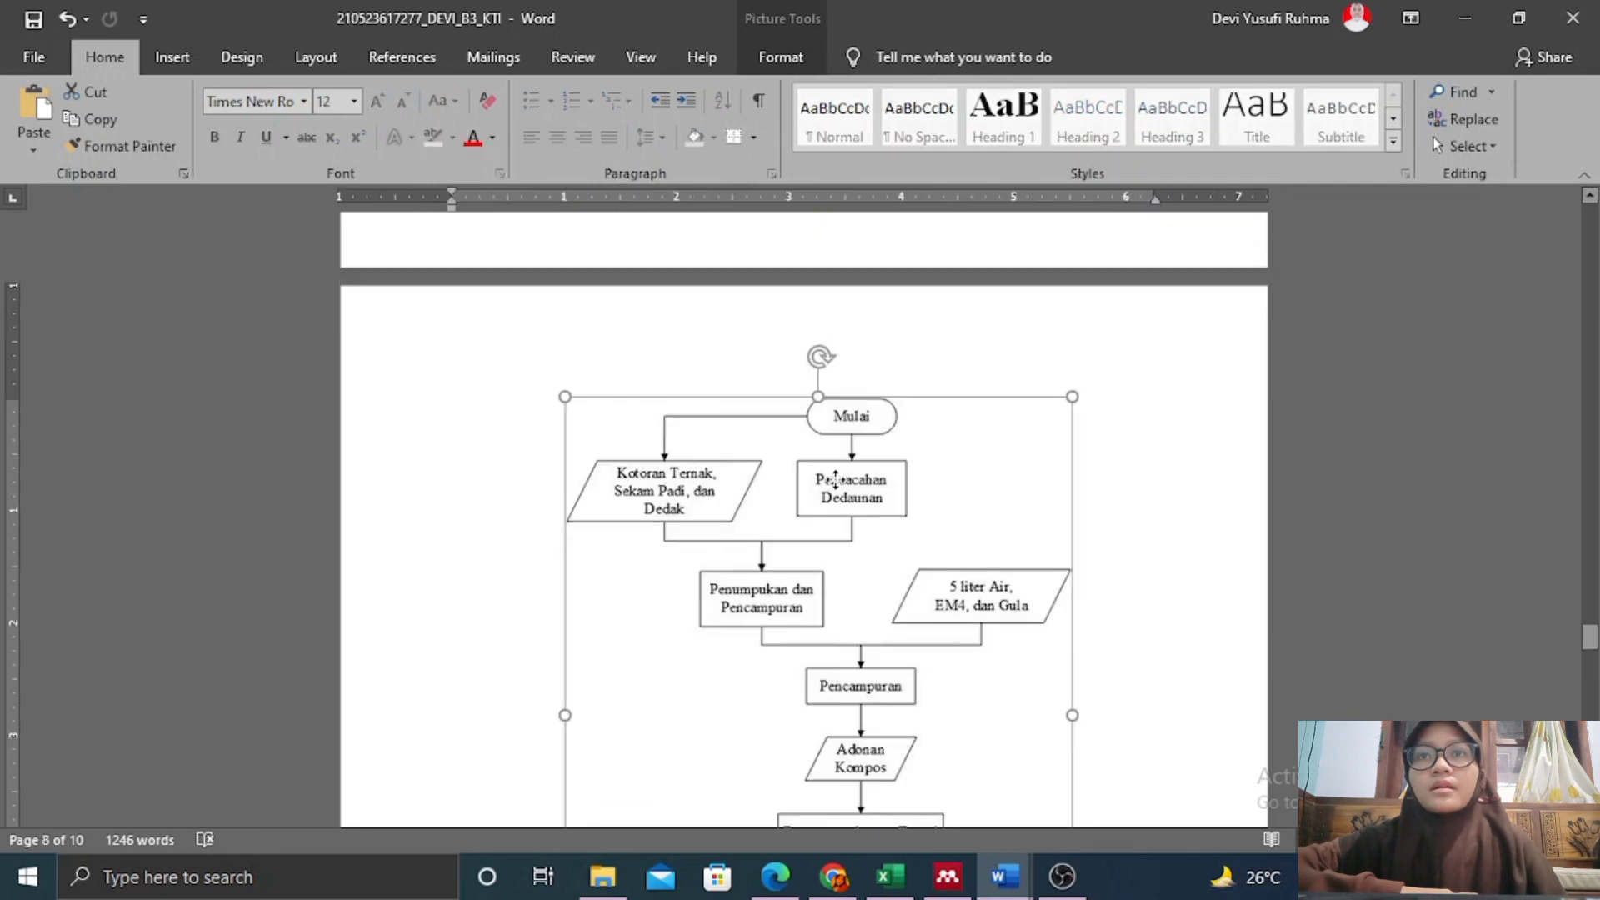
{"action": "scroll", "coordinate": [801, 408], "scroll_direction": "down", "scroll_amount": 2}
{"action": "right_click", "coordinate": [784, 392]}
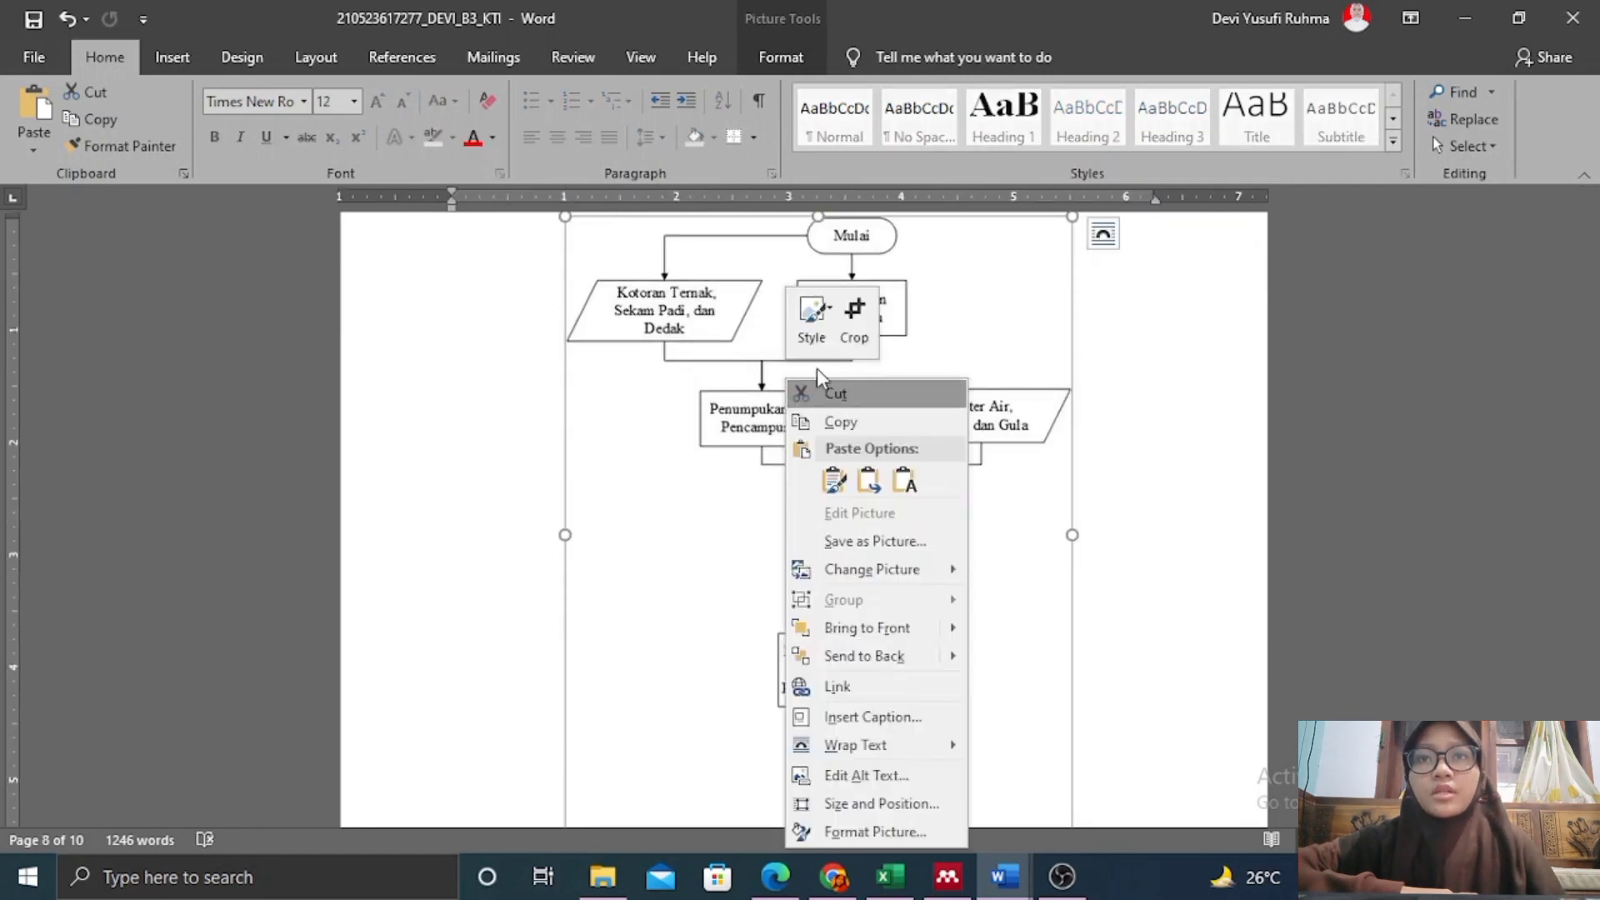
{"action": "key", "text": "Escape"}
{"action": "left_click", "coordinate": [402, 57]}
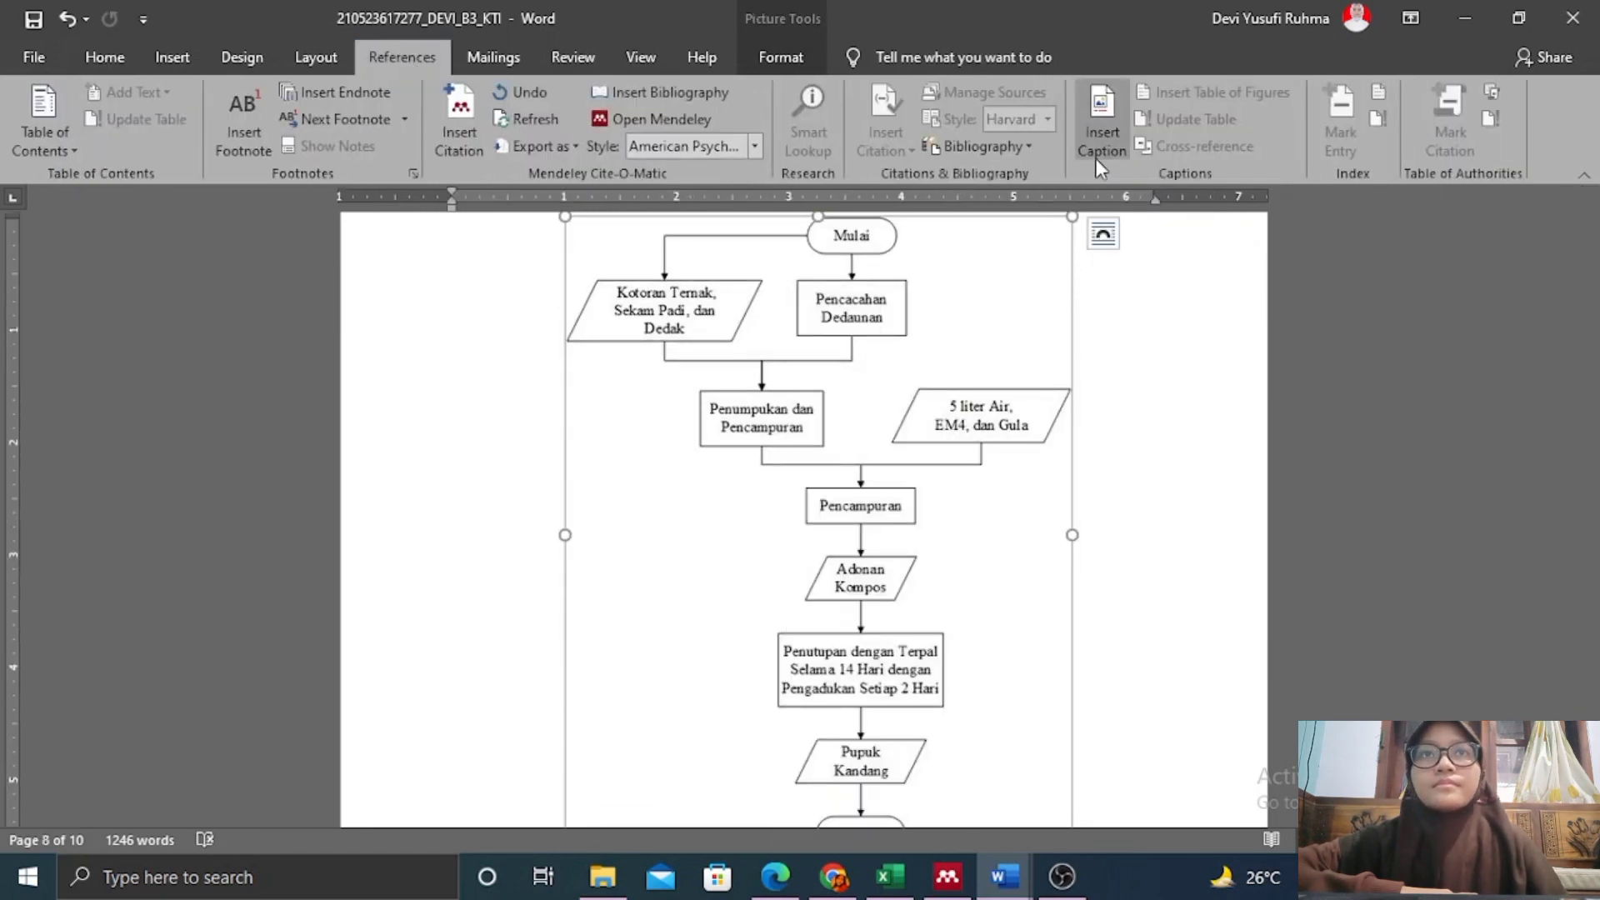
{"action": "left_click", "coordinate": [1102, 120]}
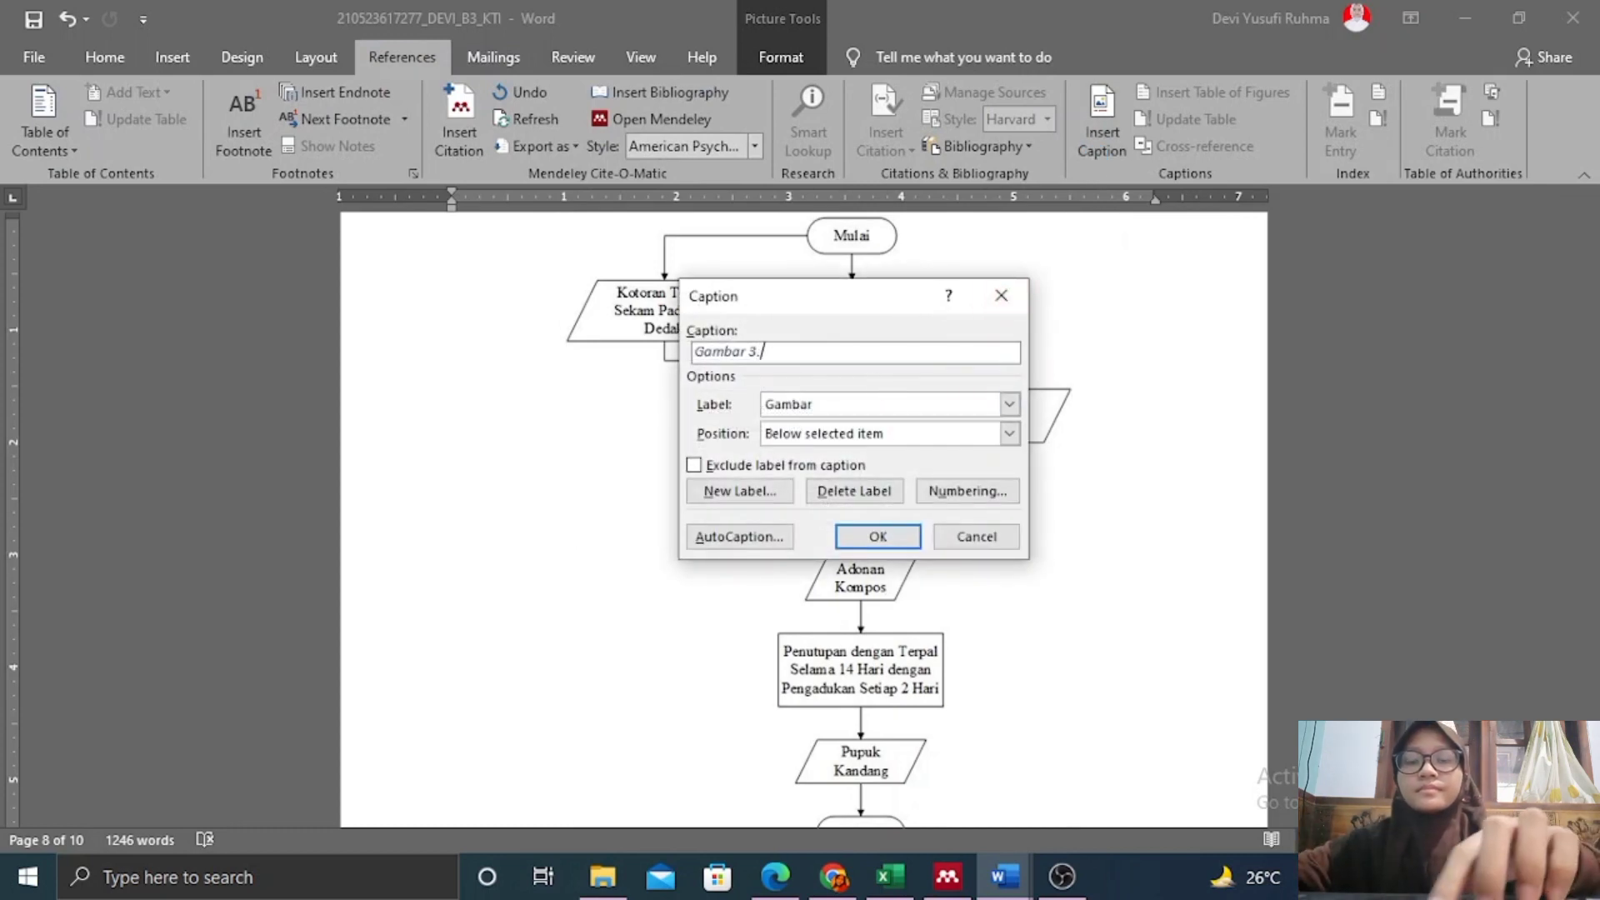
{"action": "type", "text": ". Diagram Alir Proses Pembuatan"}
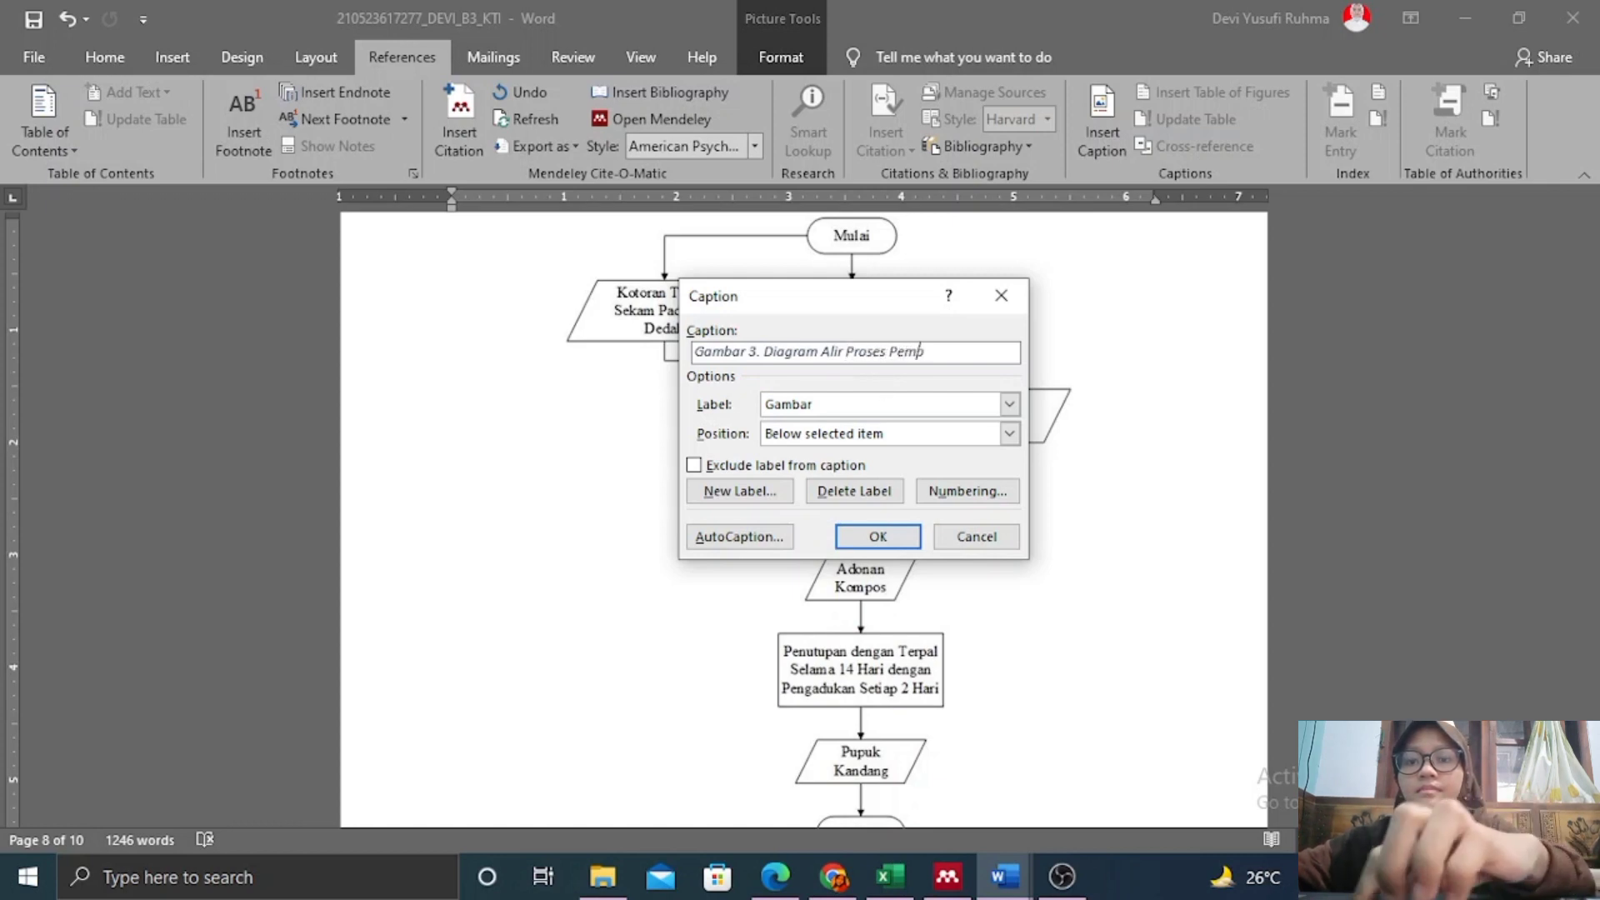
{"action": "left_click", "coordinate": [879, 536]}
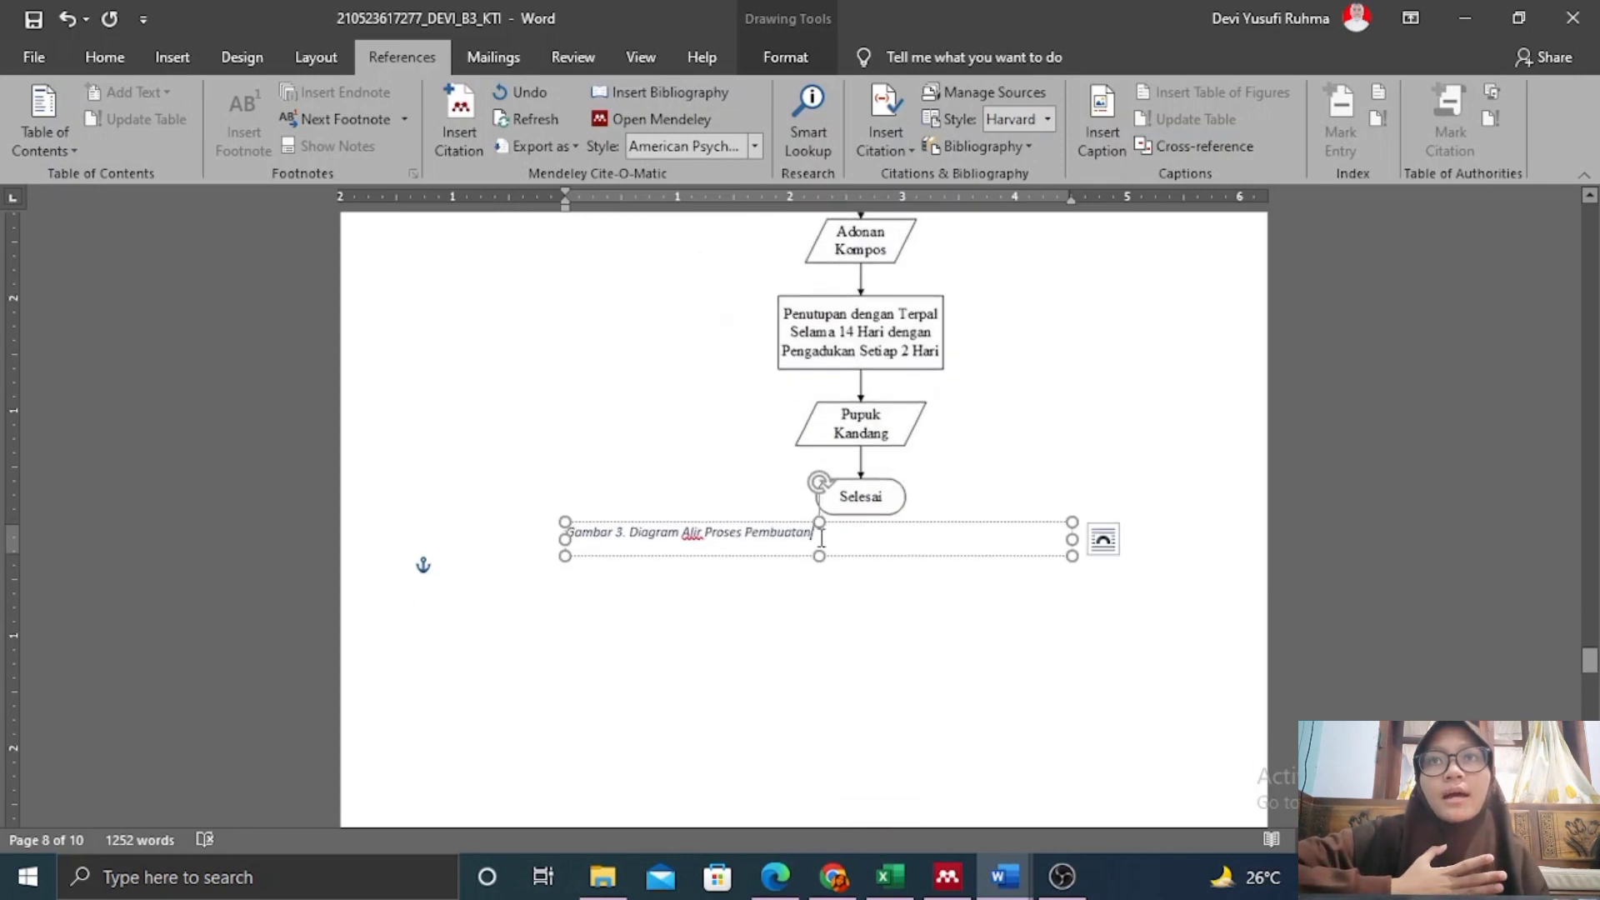
Format the Gambar 3 caption as centred, non-italic Times New Roman 11 pt.
{"action": "left_click_drag", "start_coordinate": [818, 527], "coordinate": [565, 532]}
{"action": "left_click", "coordinate": [104, 57]}
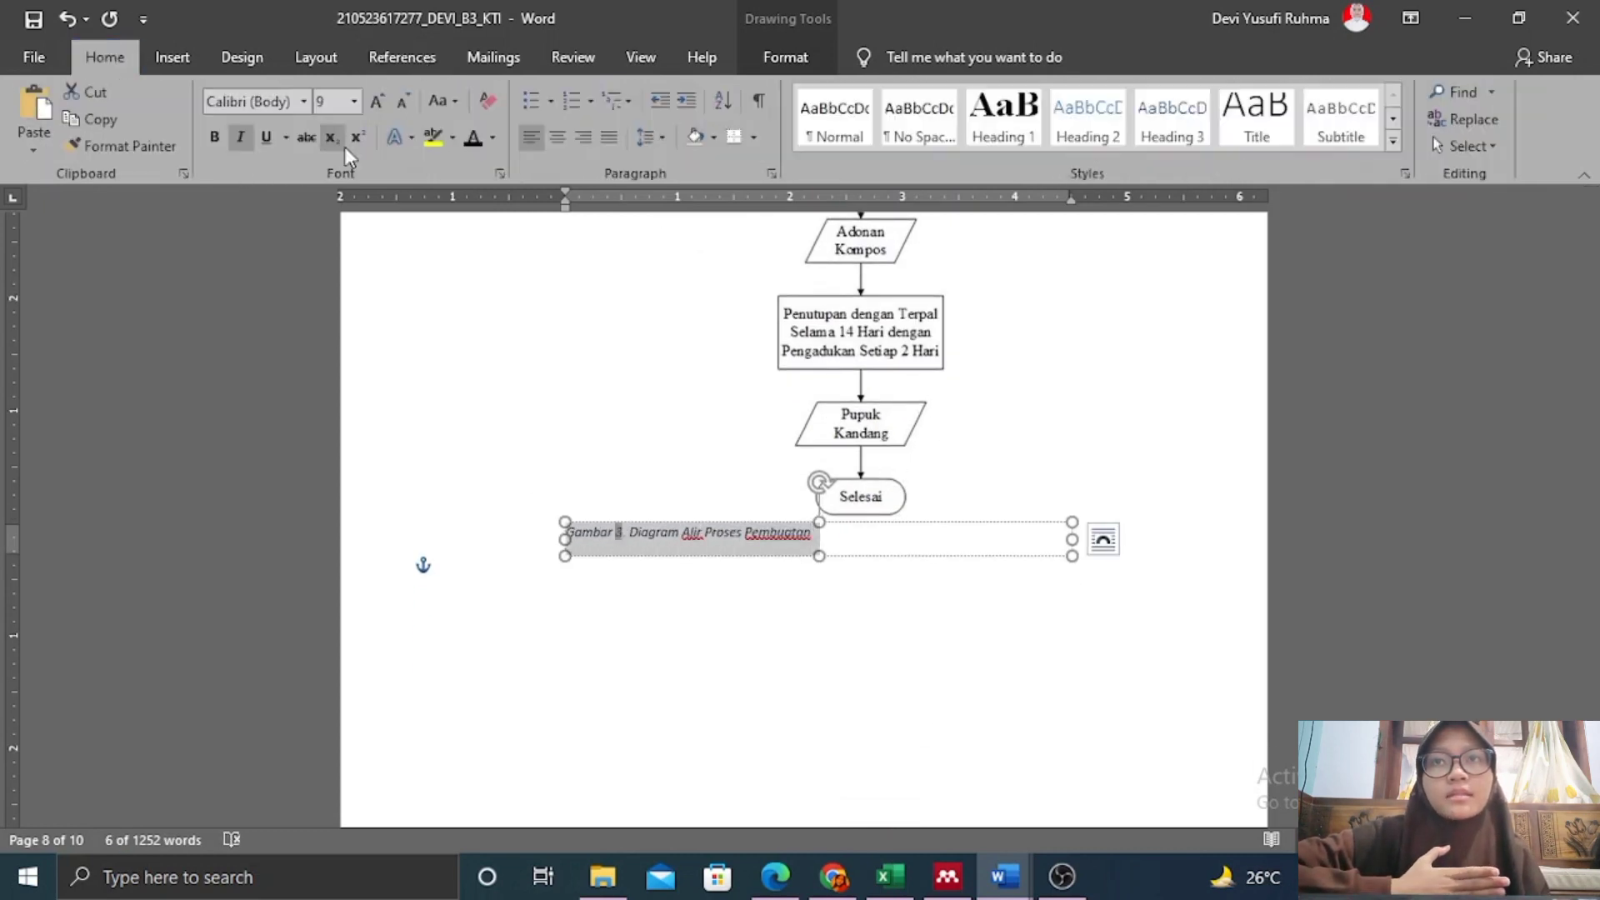
{"action": "left_click", "coordinate": [304, 101]}
{"action": "left_click", "coordinate": [275, 240]}
{"action": "left_click", "coordinate": [354, 101]}
{"action": "left_click", "coordinate": [326, 195]}
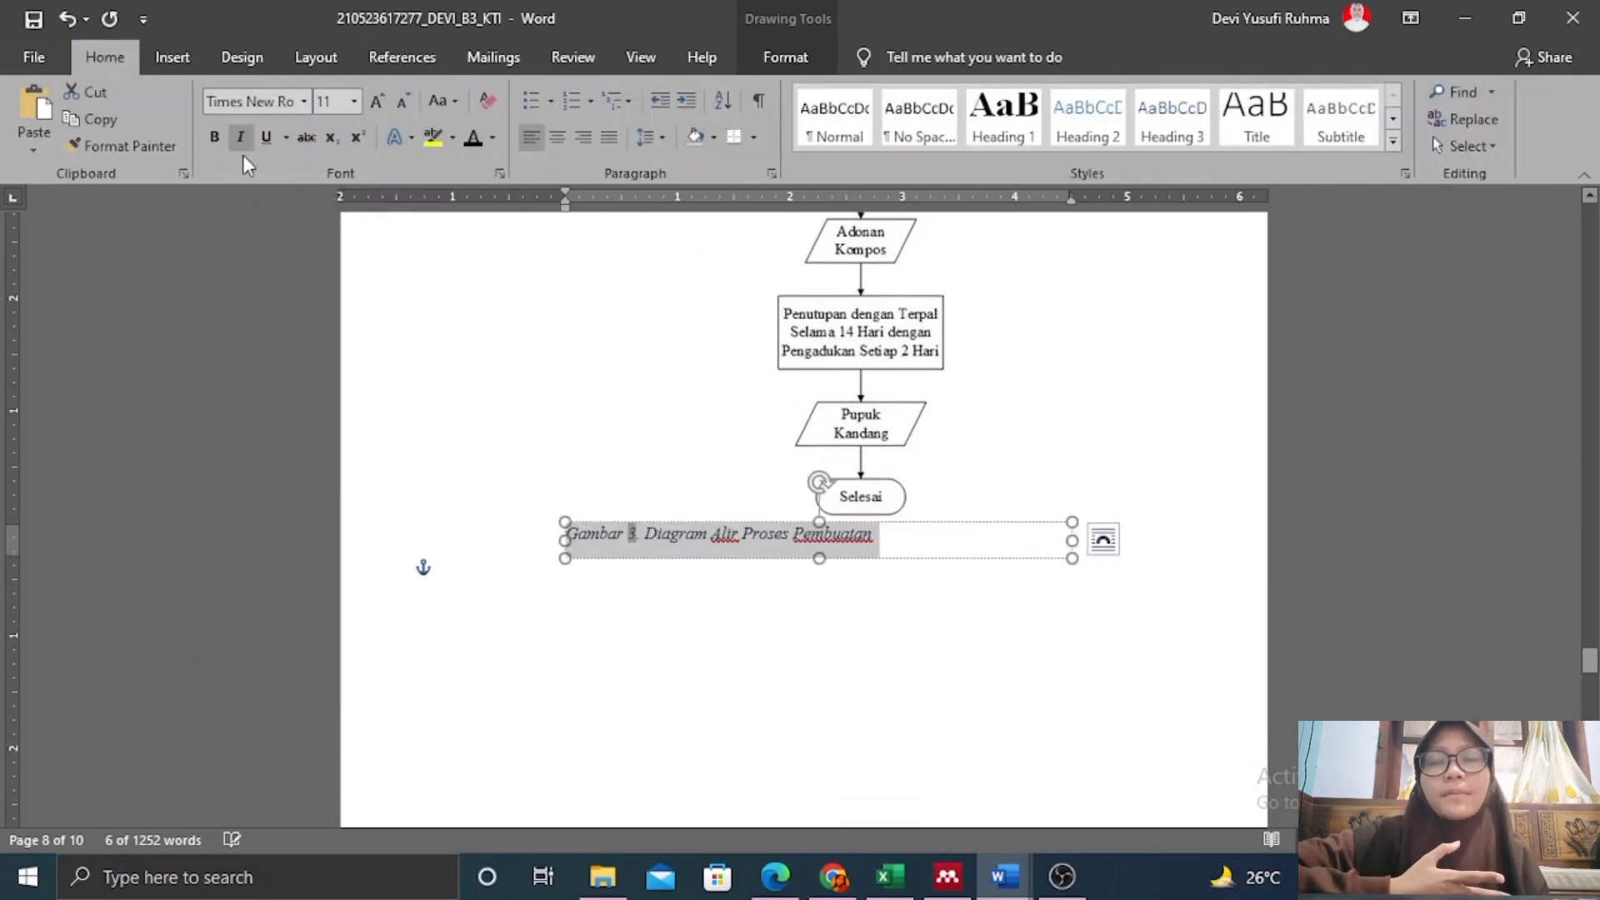
{"action": "left_click", "coordinate": [240, 136]}
{"action": "left_click", "coordinate": [557, 137]}
{"action": "left_click", "coordinate": [767, 589]}
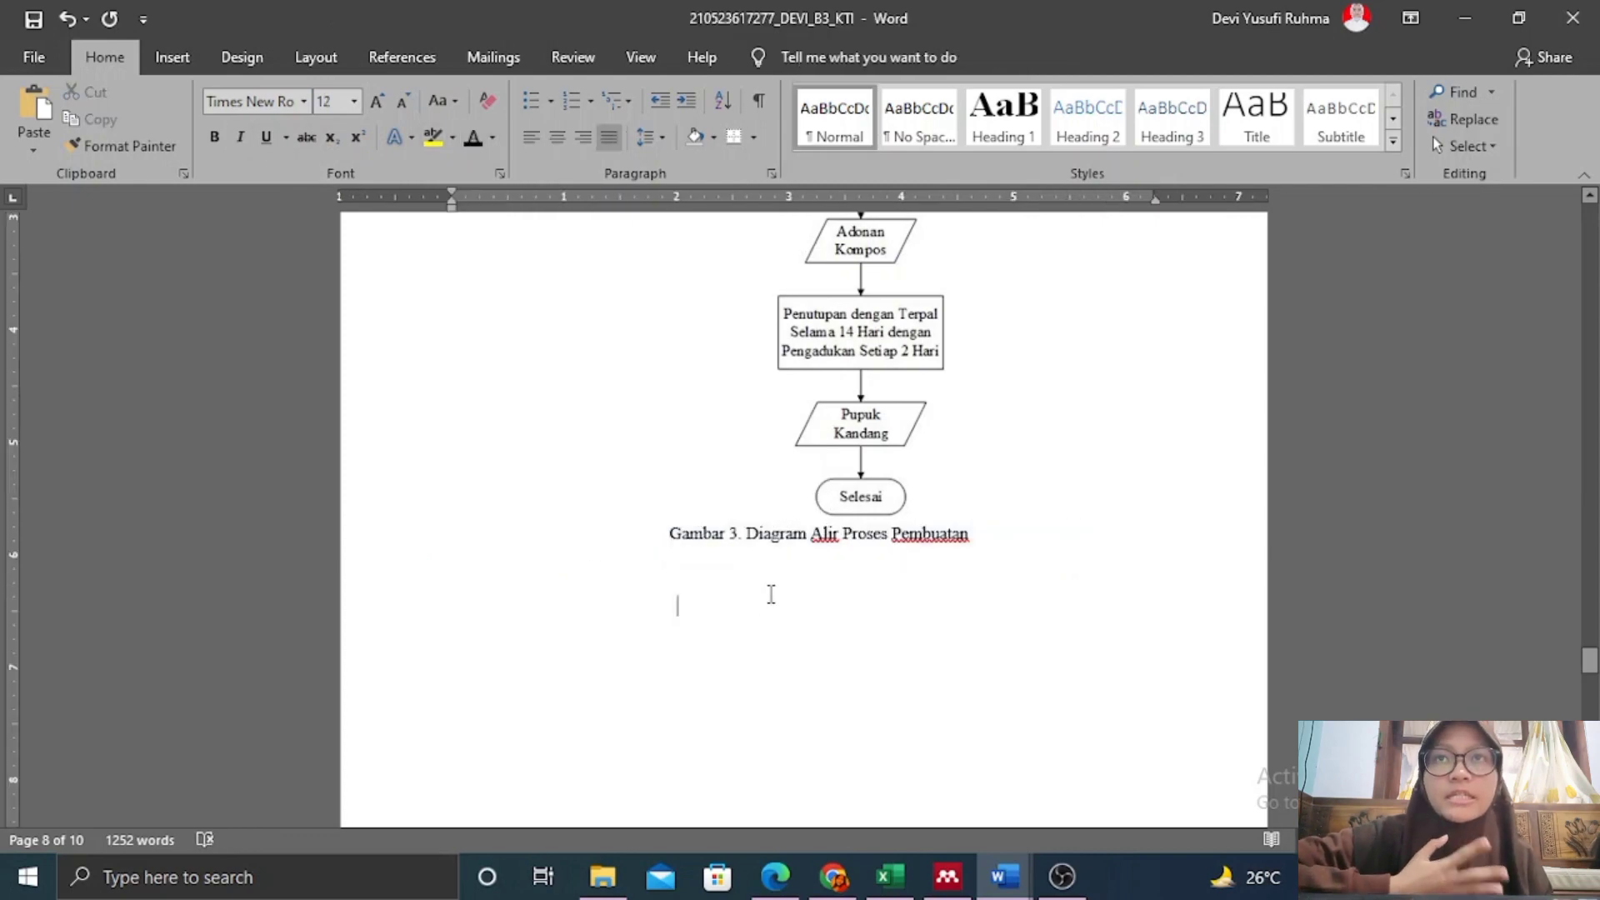
Add centred page numbers at the bottom of the pages with the Plain Number 2 style.
{"action": "scroll", "coordinate": [834, 567], "scroll_direction": "down", "scroll_amount": 5}
{"action": "scroll", "coordinate": [872, 562], "scroll_direction": "down", "scroll_amount": 10}
{"action": "scroll", "coordinate": [872, 563], "scroll_direction": "down", "scroll_amount": 10}
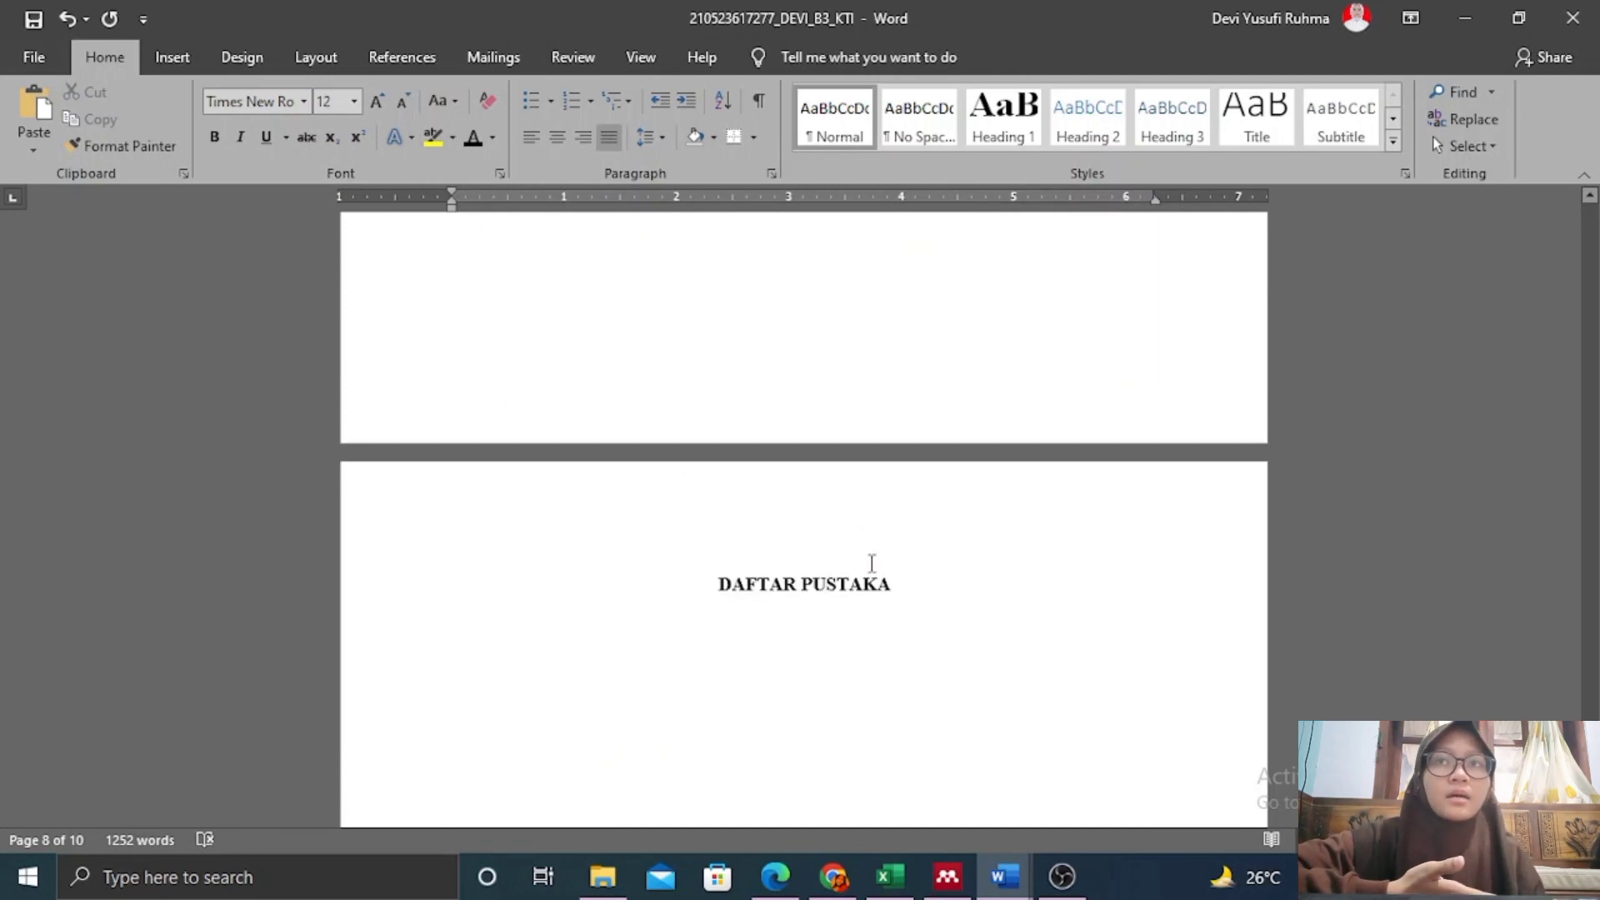
{"action": "scroll", "coordinate": [1034, 572], "scroll_direction": "up", "scroll_amount": 15}
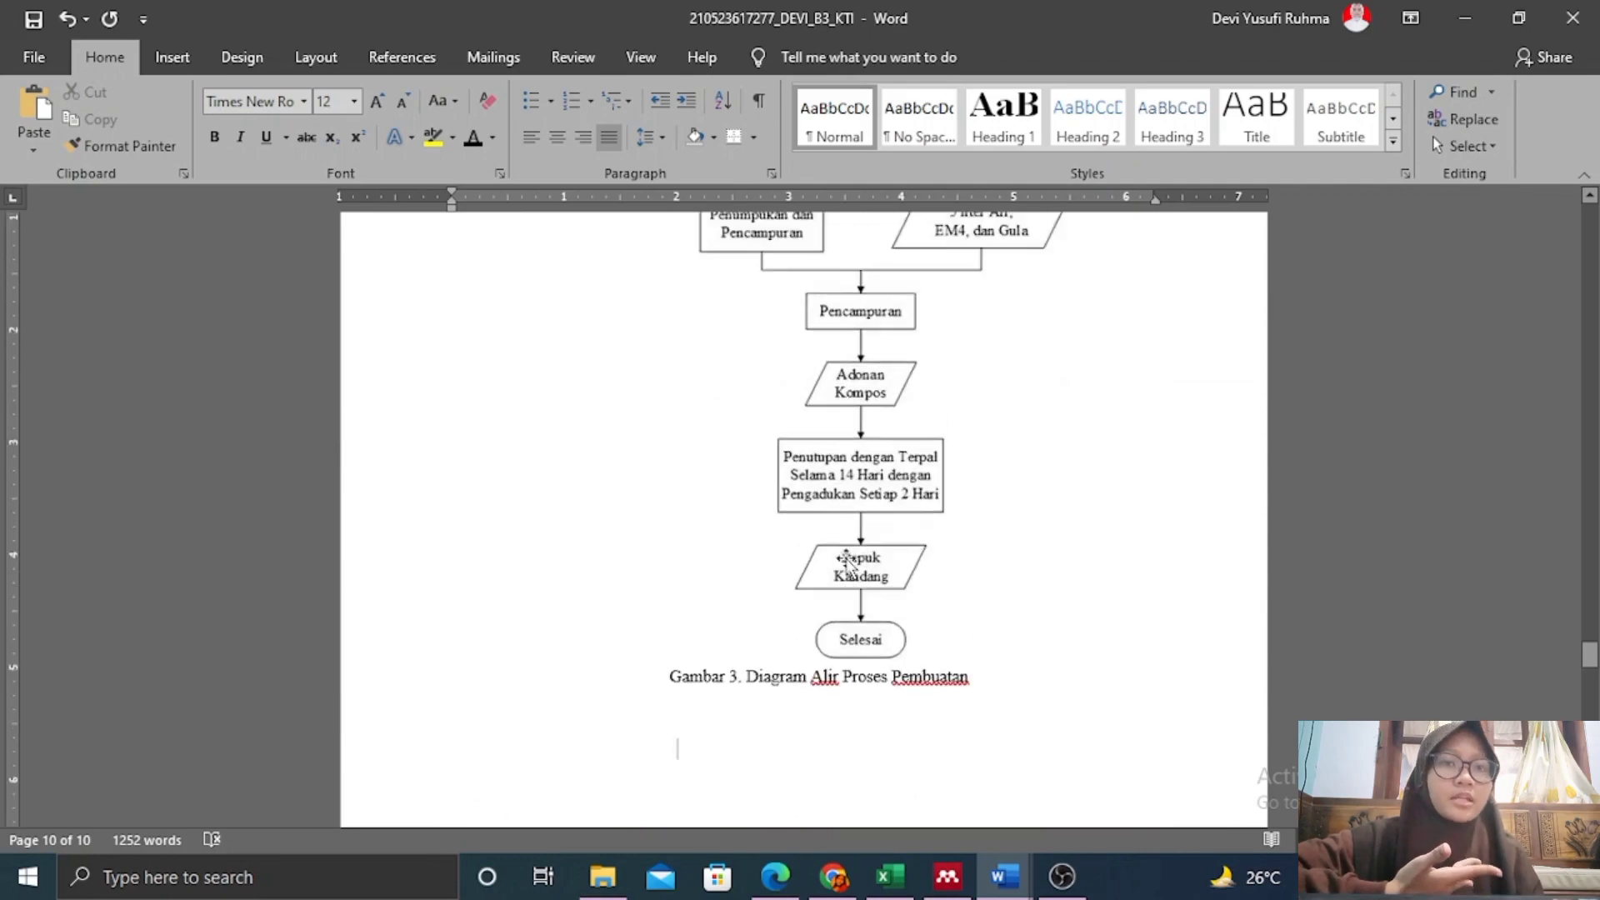
{"action": "scroll", "coordinate": [949, 546], "scroll_direction": "up", "scroll_amount": 20}
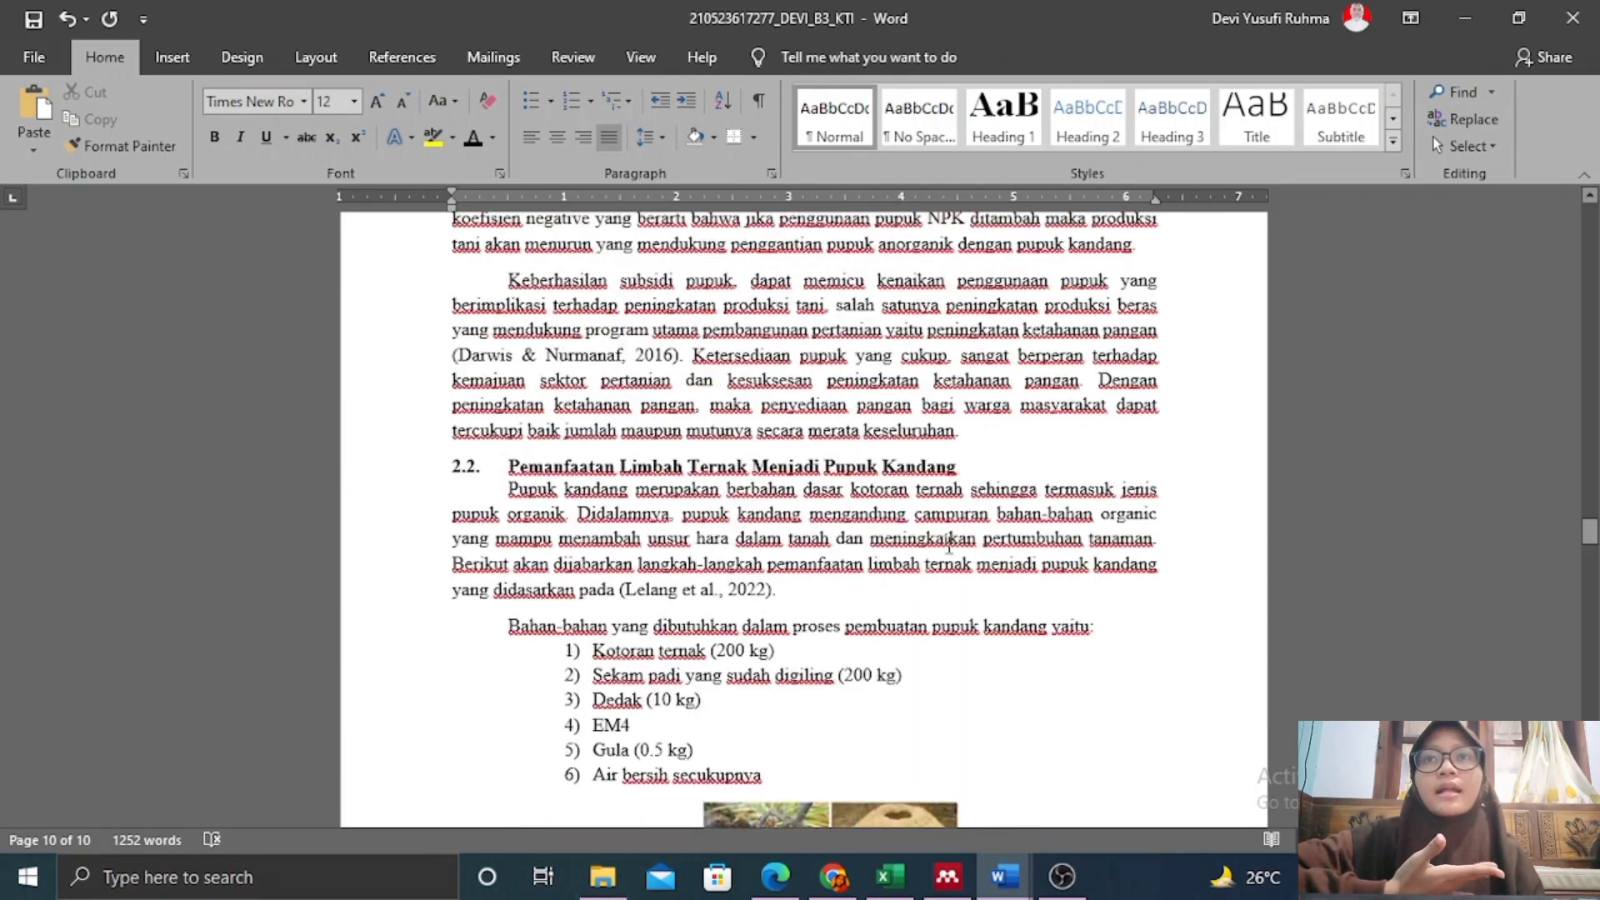
{"action": "scroll", "coordinate": [948, 546], "scroll_direction": "up", "scroll_amount": 20}
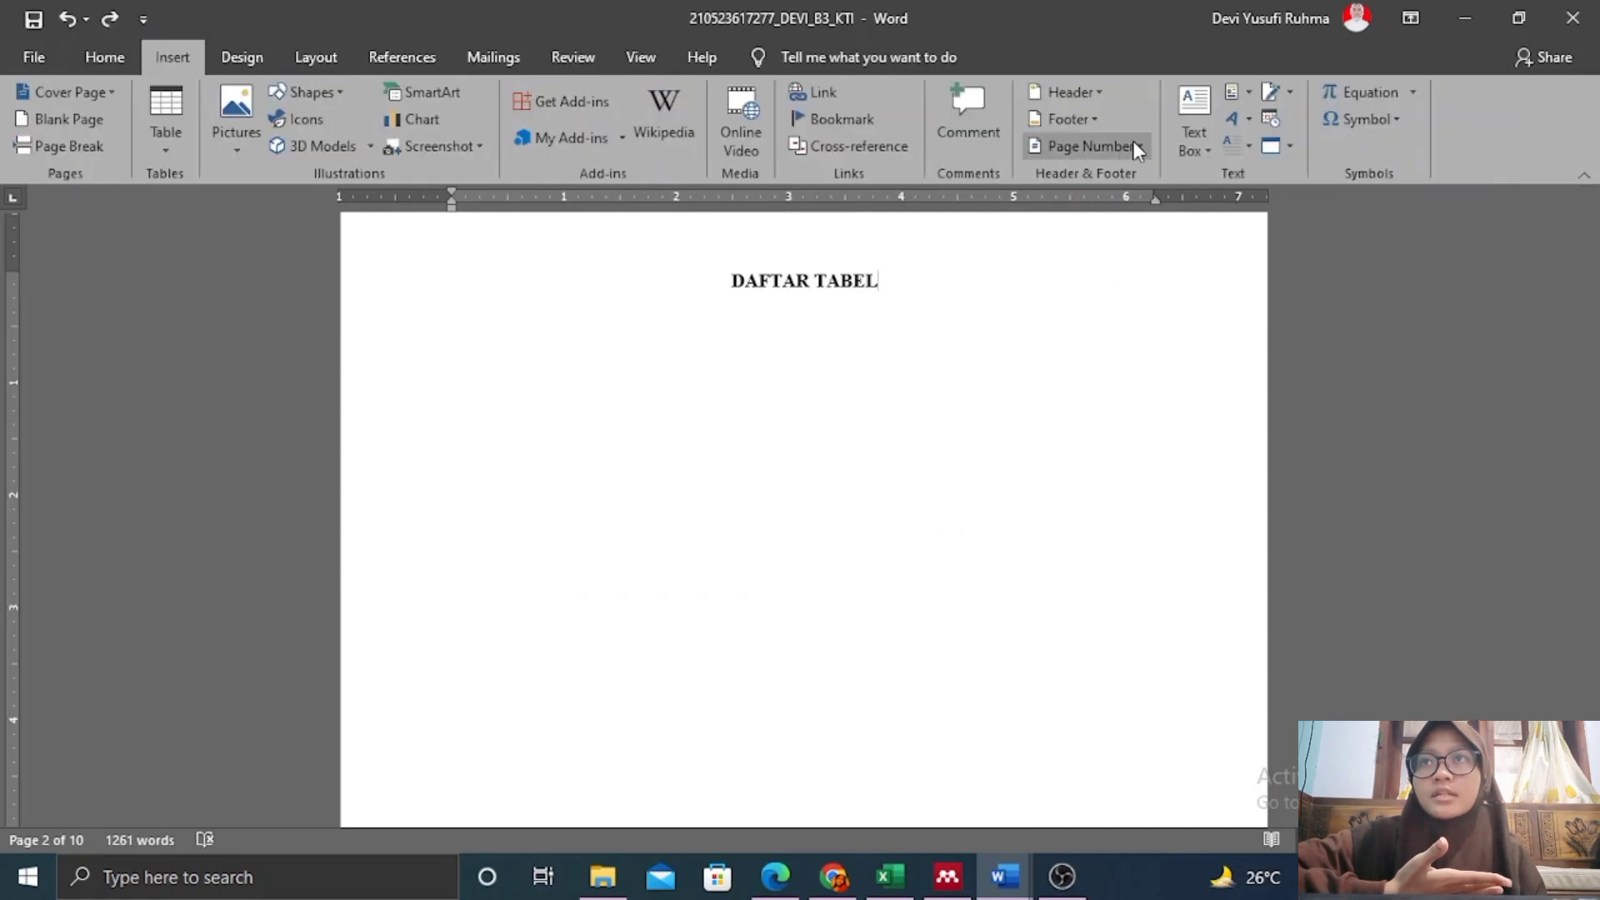
{"action": "left_click", "coordinate": [1136, 146]}
{"action": "mouse_move", "coordinate": [1146, 209]}
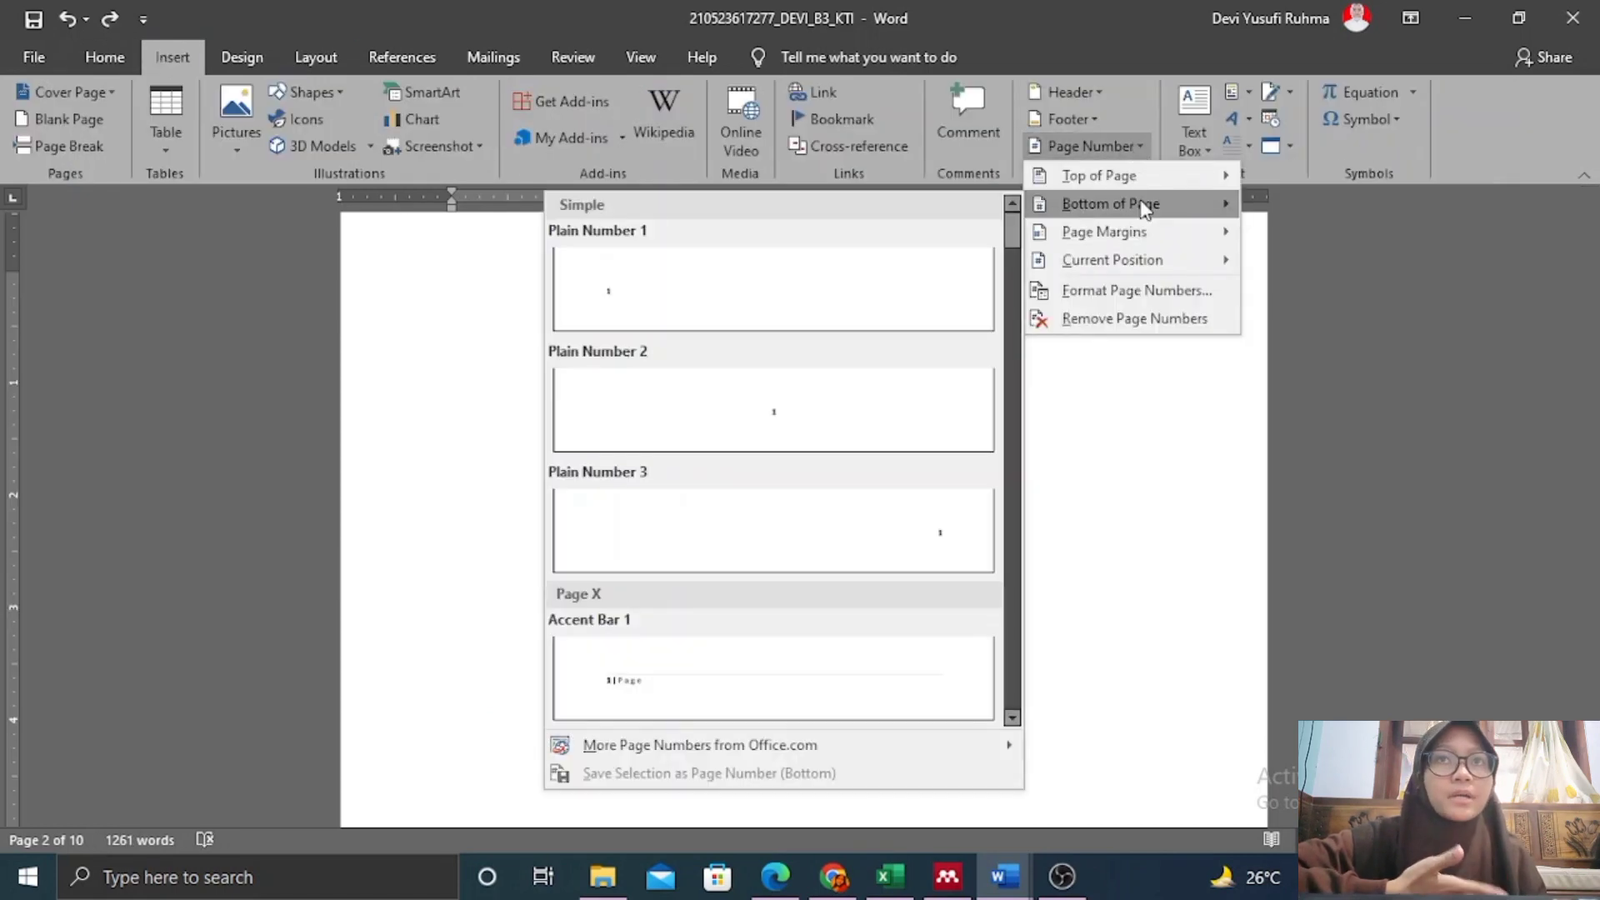
{"action": "left_click", "coordinate": [804, 401]}
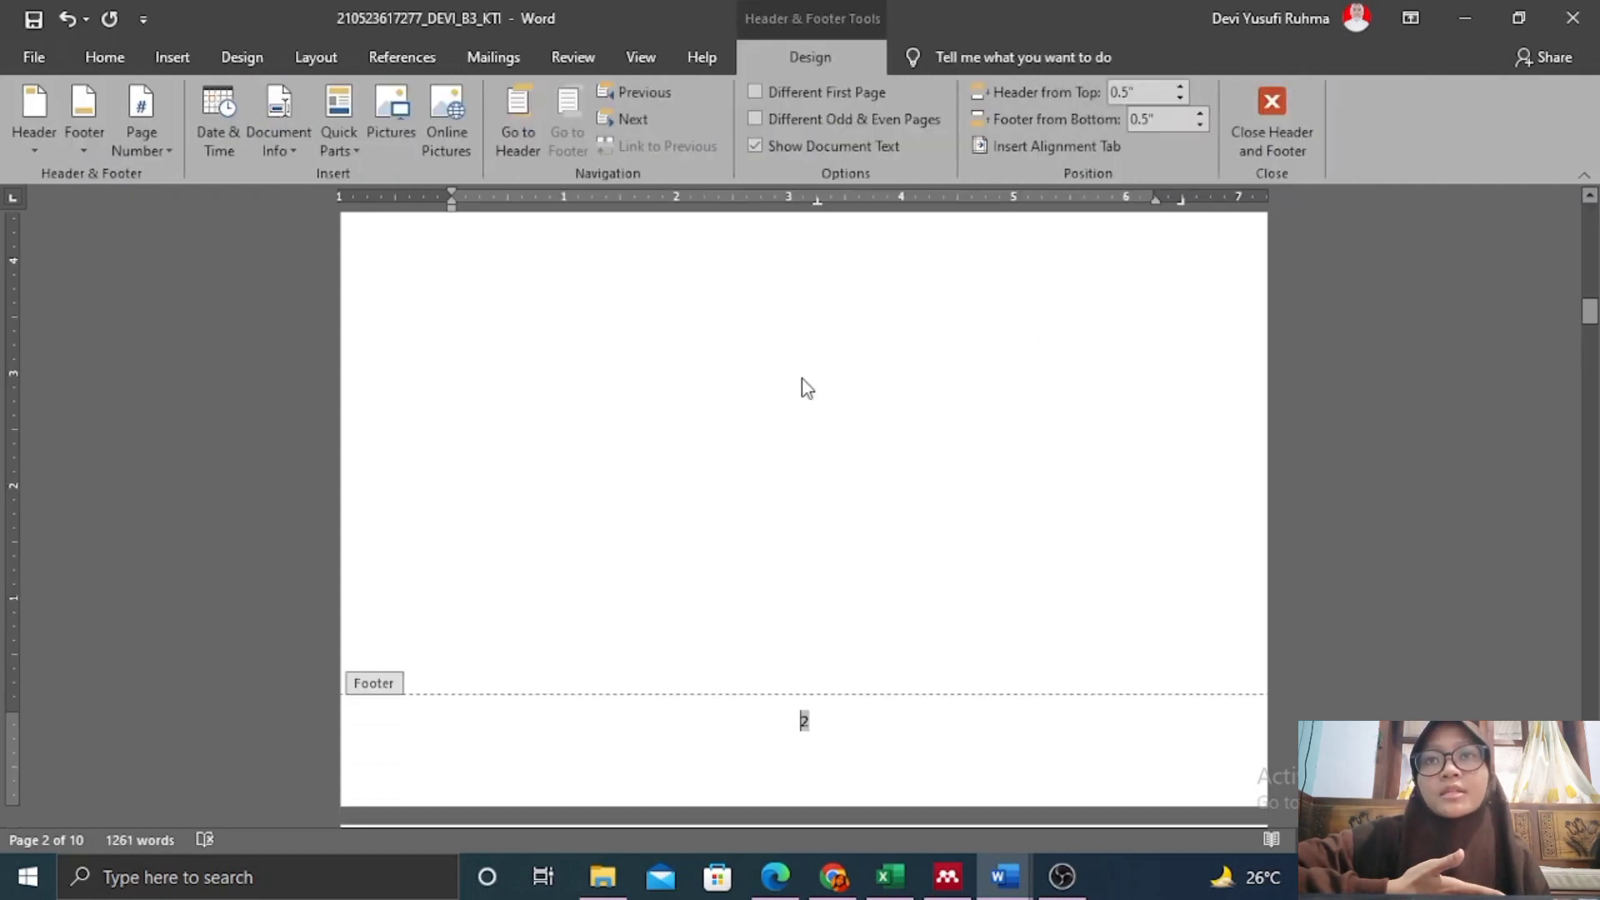
Check the footer page numbers around the DAFTAR ISI and DAFTAR TABEL pages, ending in the DAFTAR ISI page's footer.
{"action": "scroll", "coordinate": [805, 387], "scroll_direction": "down", "scroll_amount": 5}
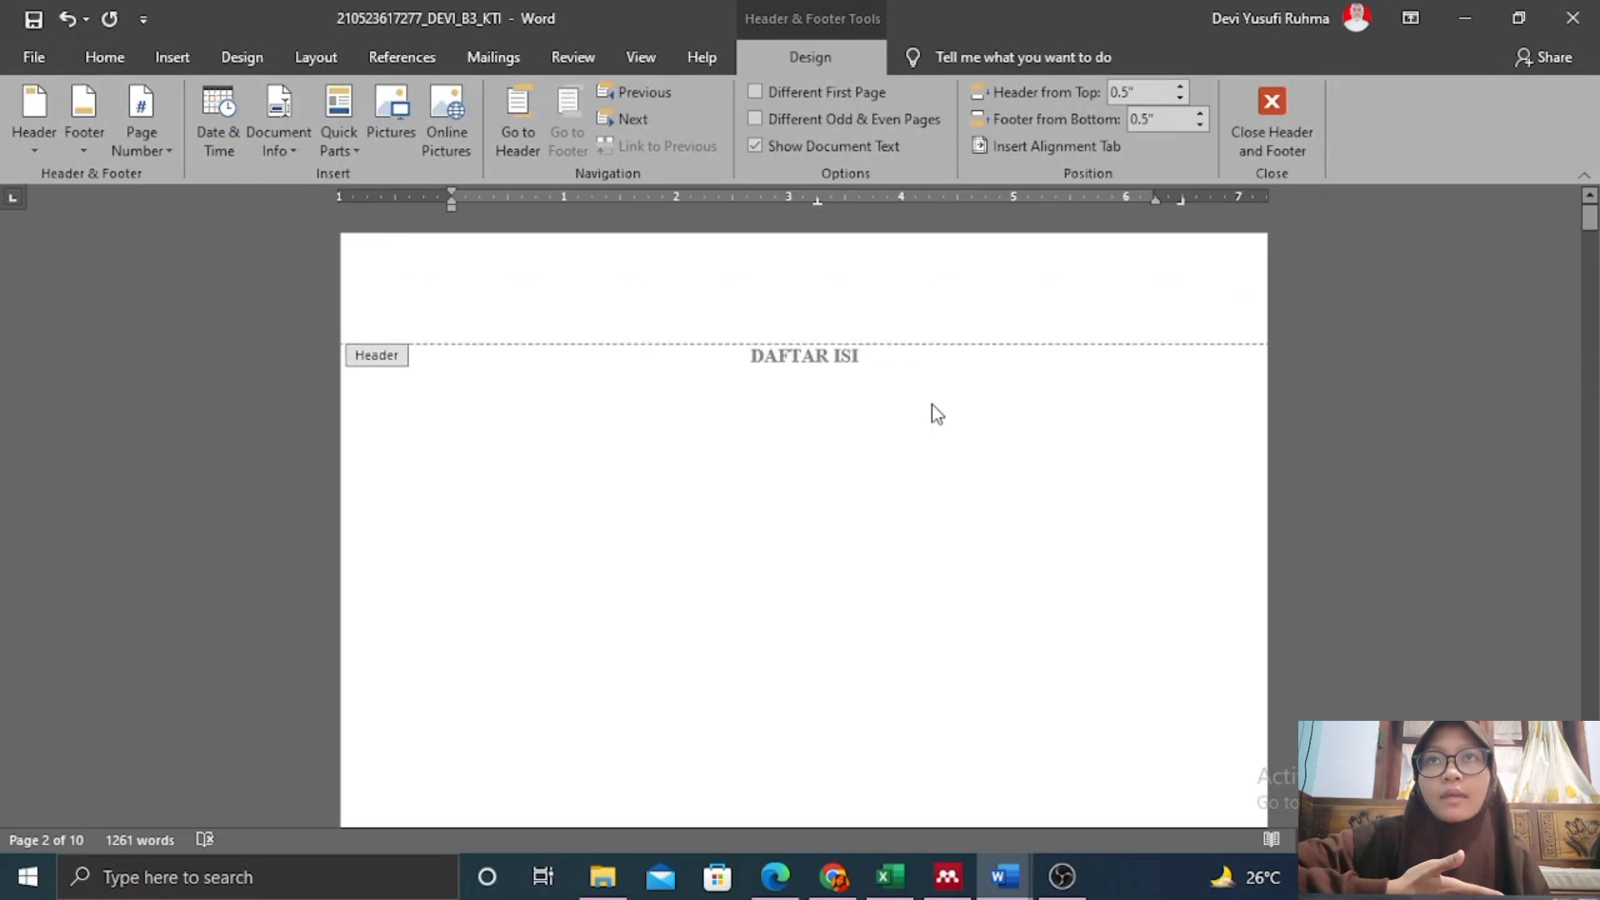
{"action": "scroll", "coordinate": [931, 404], "scroll_direction": "down", "scroll_amount": 15}
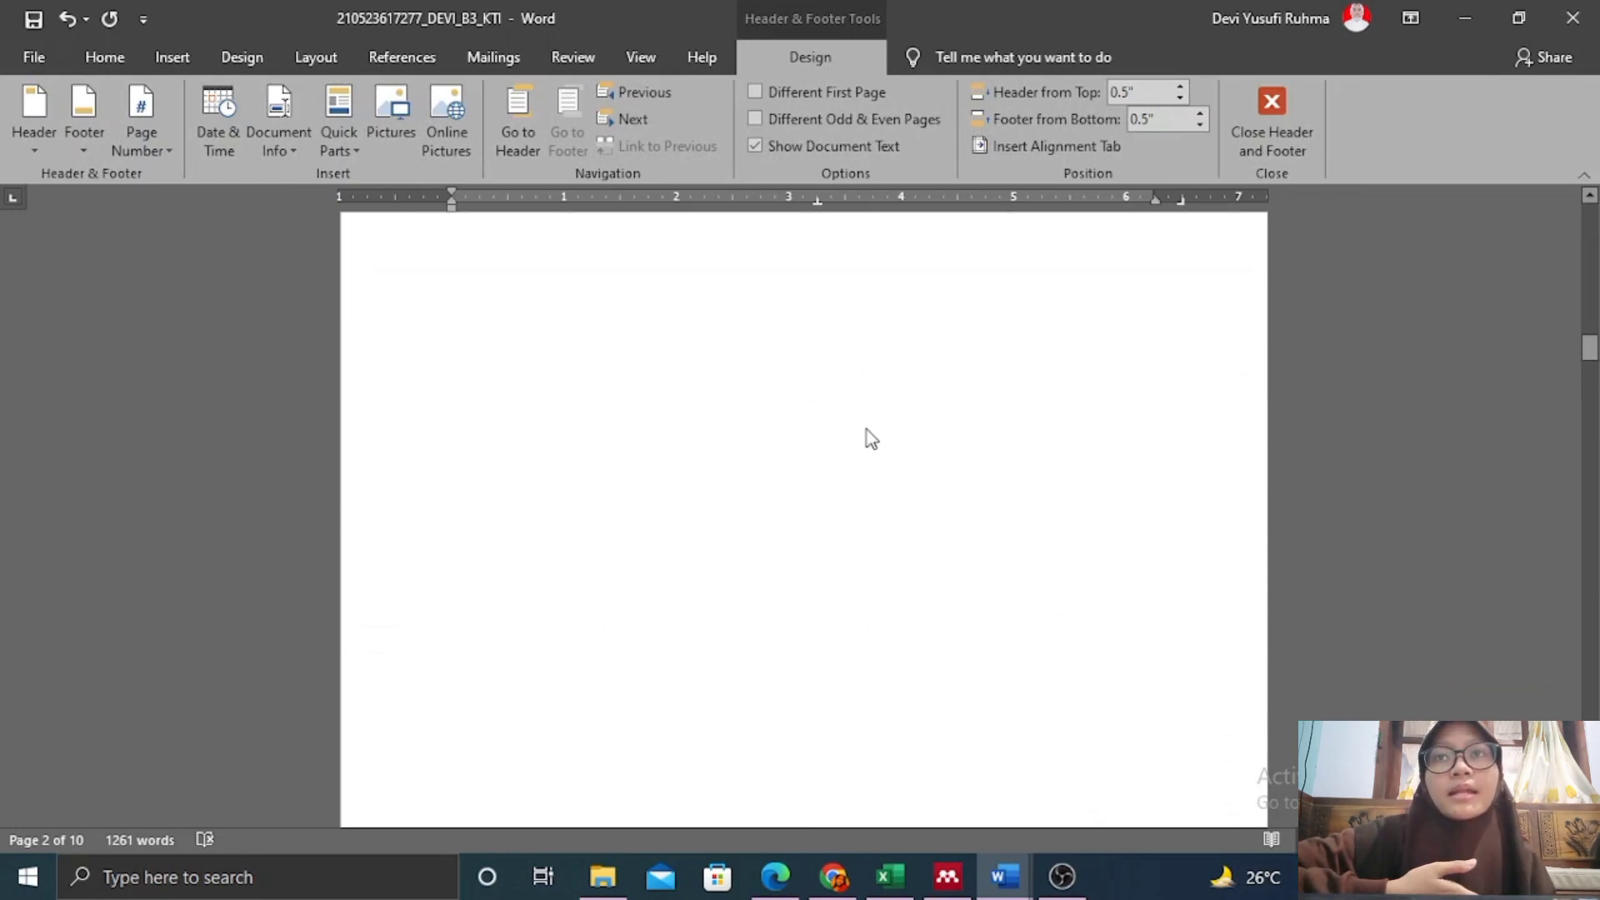
{"action": "scroll", "coordinate": [883, 429], "scroll_direction": "up", "scroll_amount": 10}
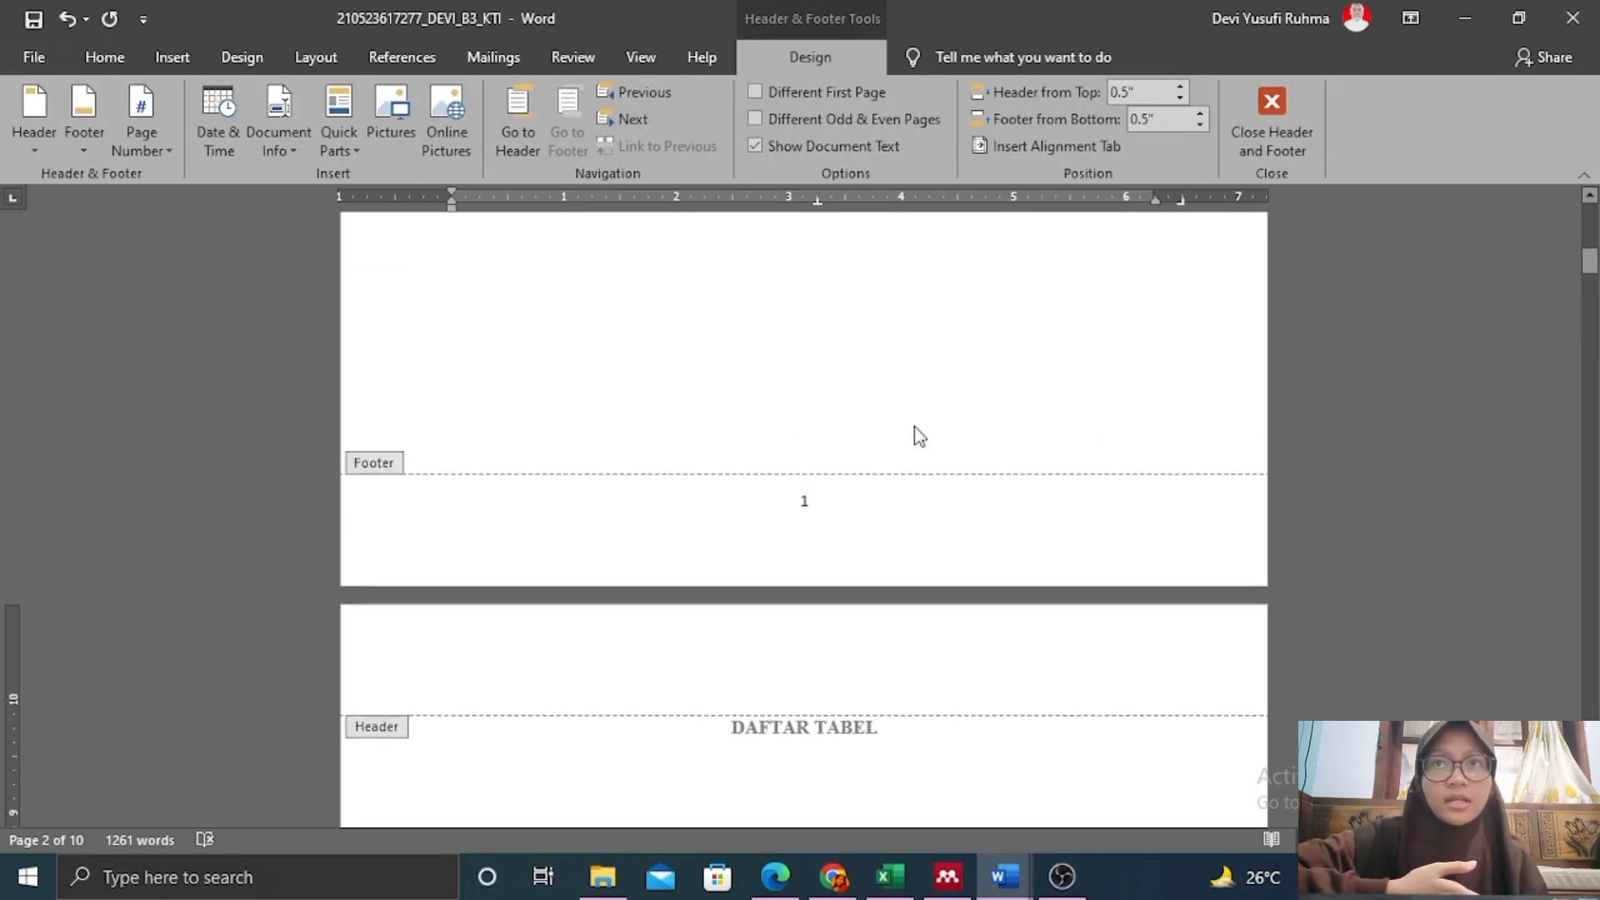
{"action": "scroll", "coordinate": [916, 433], "scroll_direction": "down", "scroll_amount": 1}
{"action": "scroll", "coordinate": [883, 392], "scroll_direction": "up", "scroll_amount": 10}
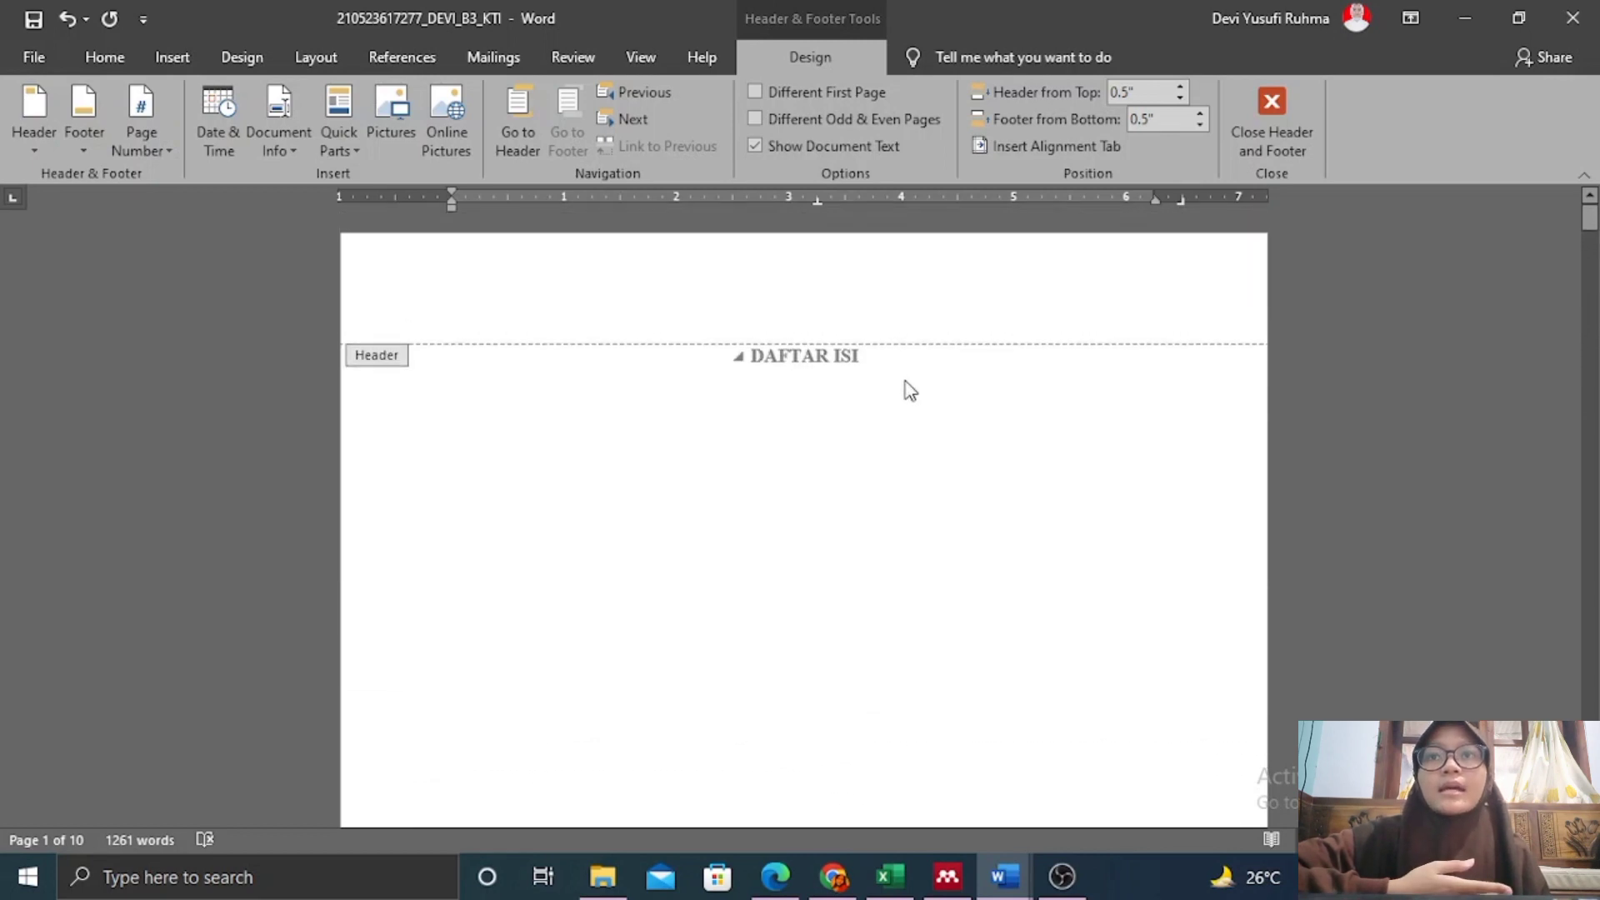
{"action": "scroll", "coordinate": [889, 303], "scroll_direction": "down", "scroll_amount": 8}
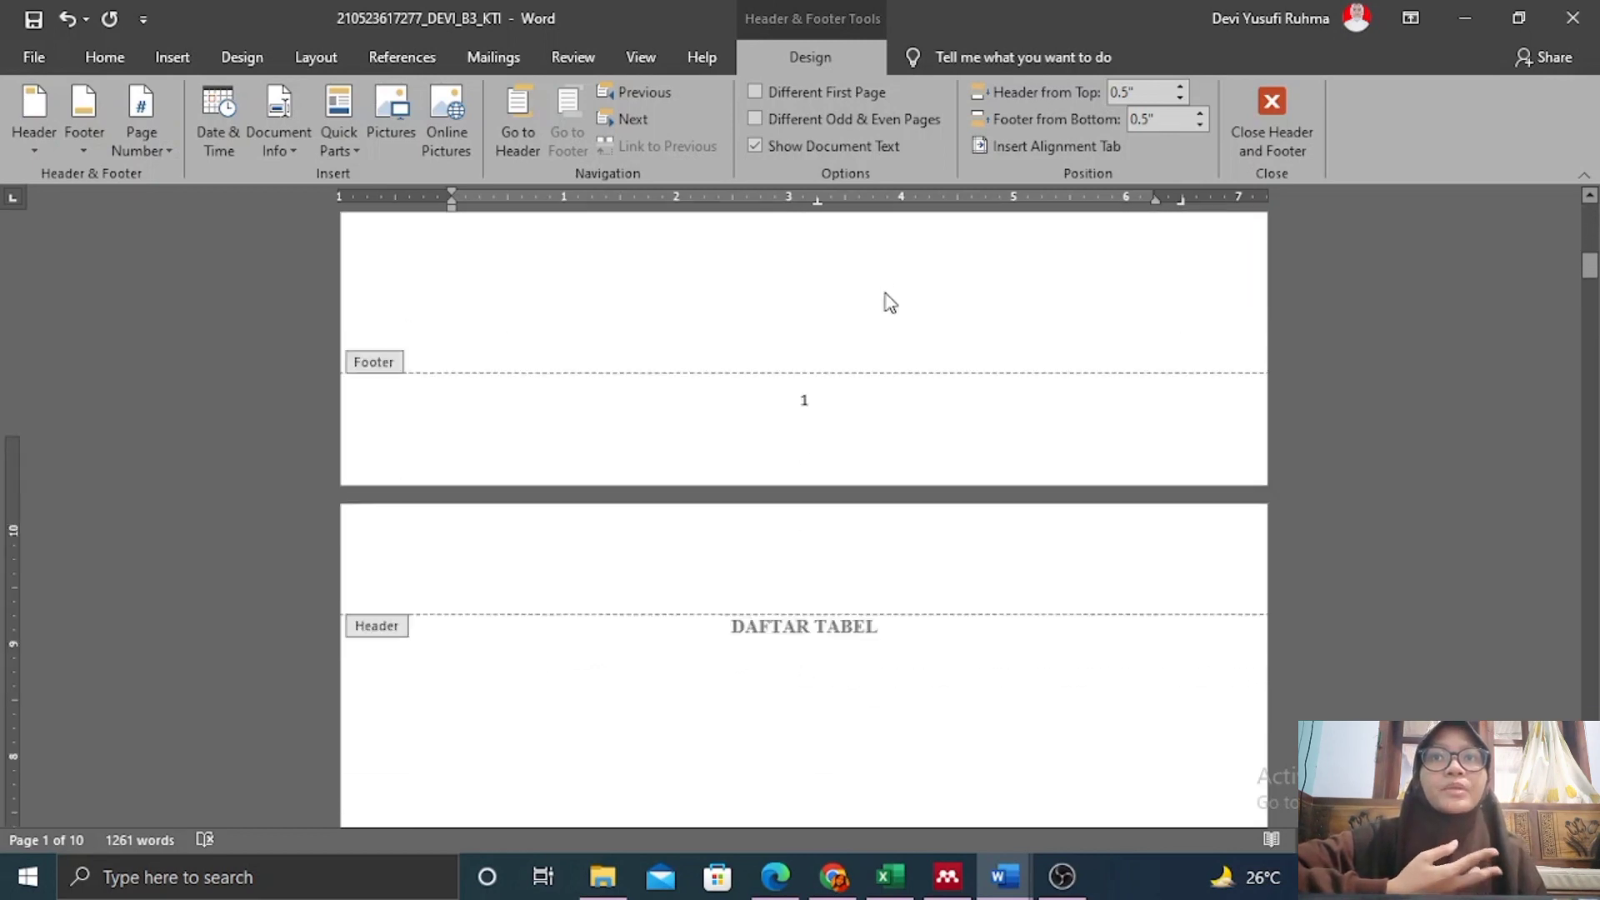
{"action": "left_click", "coordinate": [814, 333]}
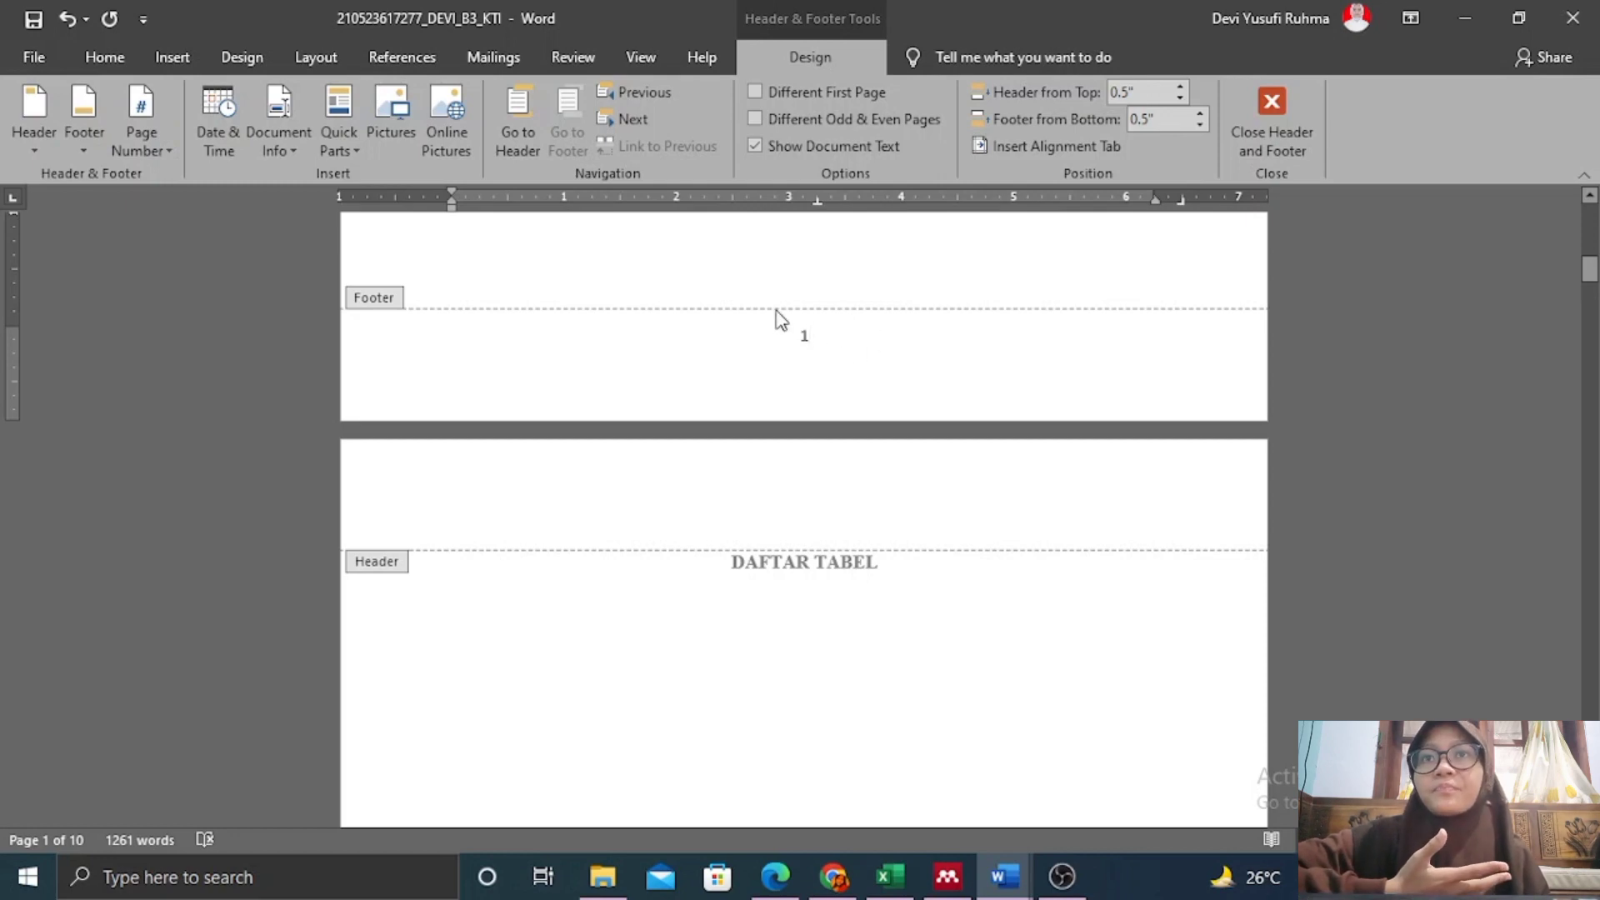
Set the page number format to lowercase Roman numerals (i, ii, iii, ...), continuing from the previous section.
{"action": "left_click", "coordinate": [170, 149]}
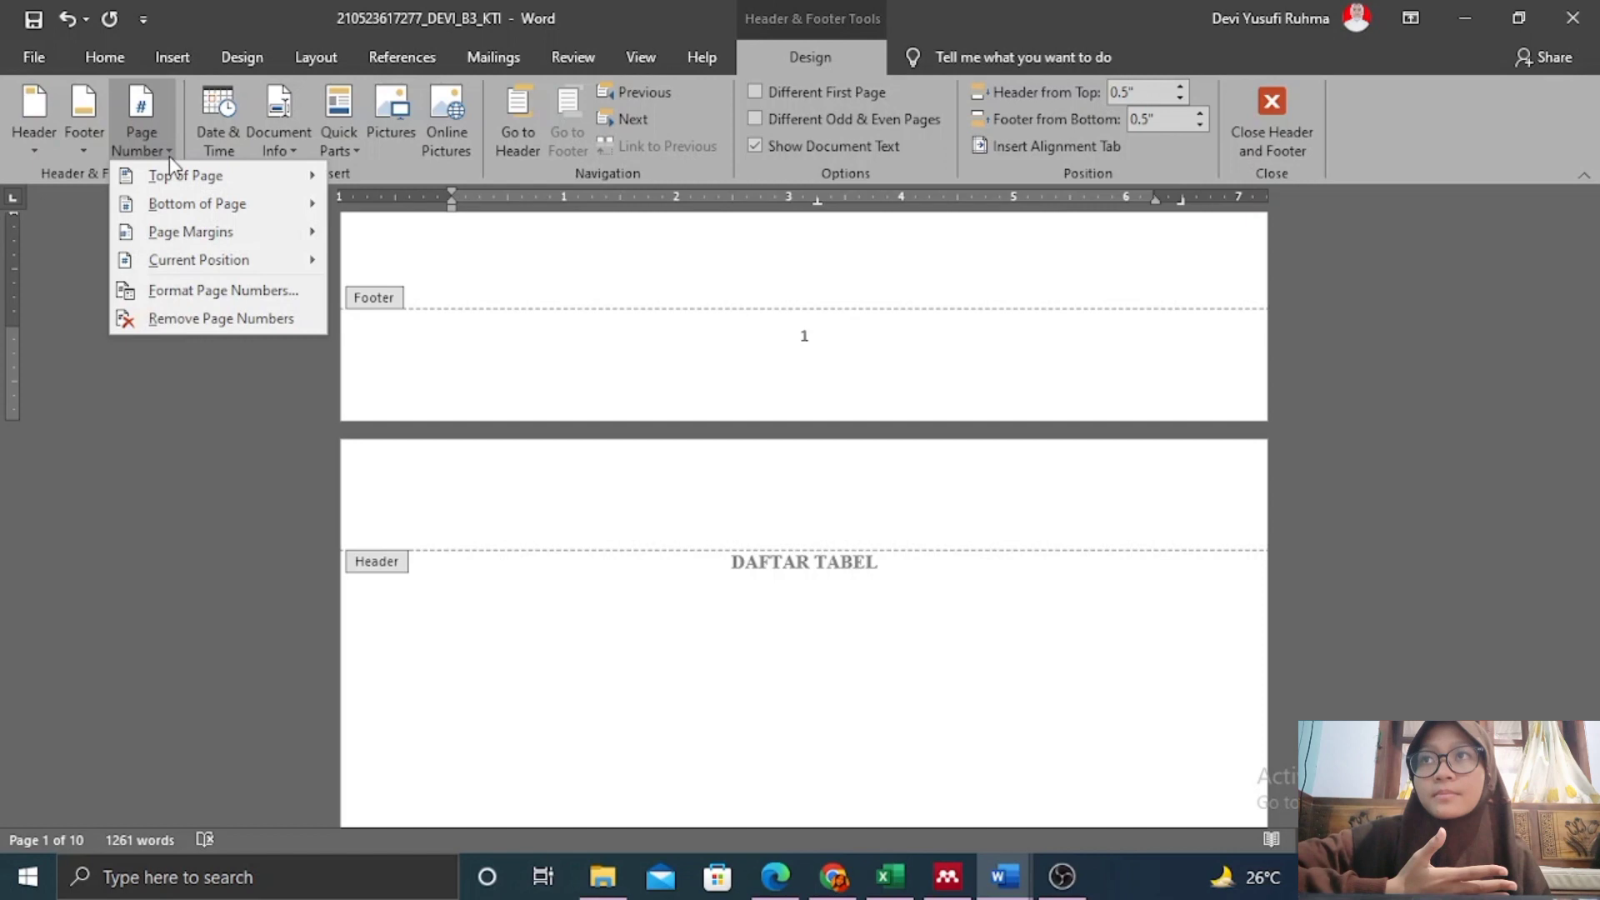
{"action": "left_click", "coordinate": [202, 290]}
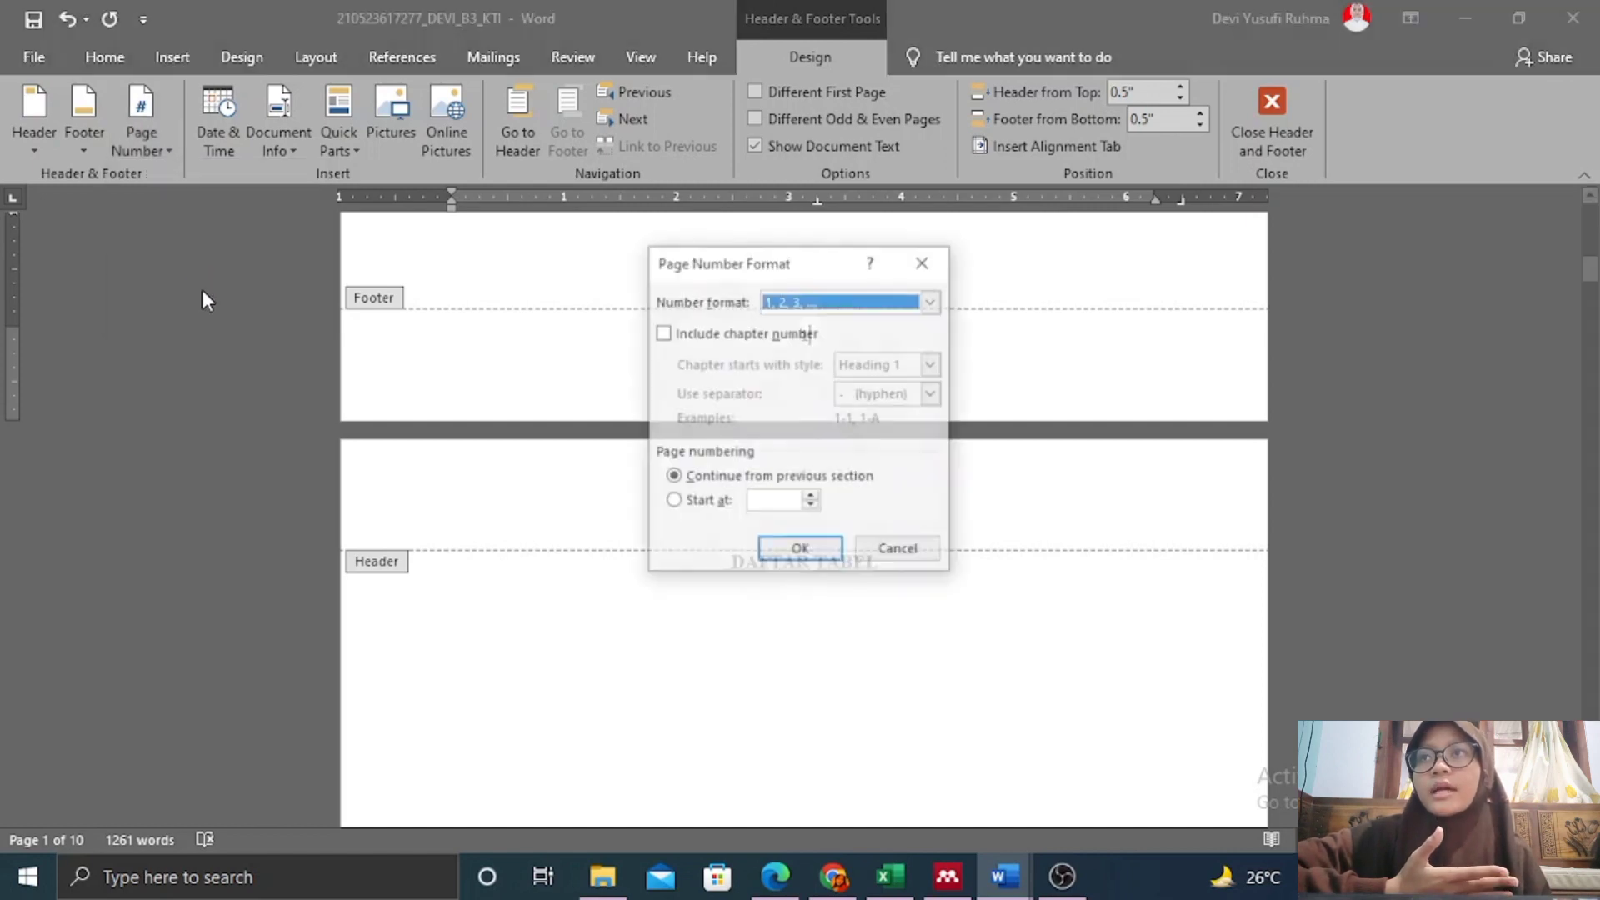
{"action": "left_click", "coordinate": [933, 301]}
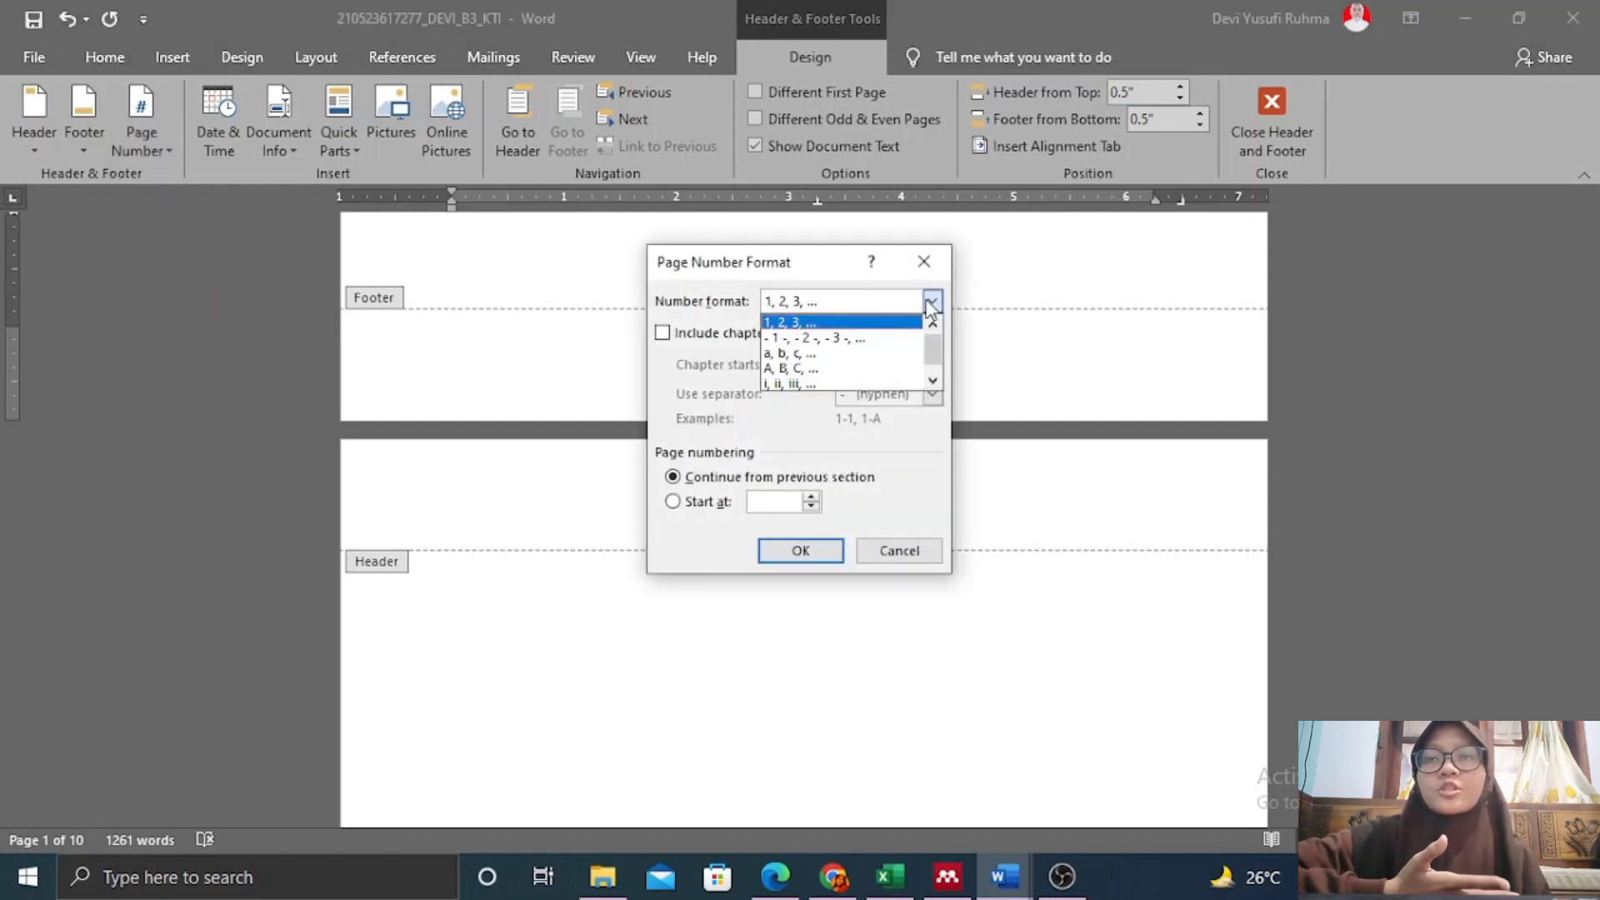
{"action": "left_click", "coordinate": [815, 385]}
{"action": "left_click", "coordinate": [802, 552]}
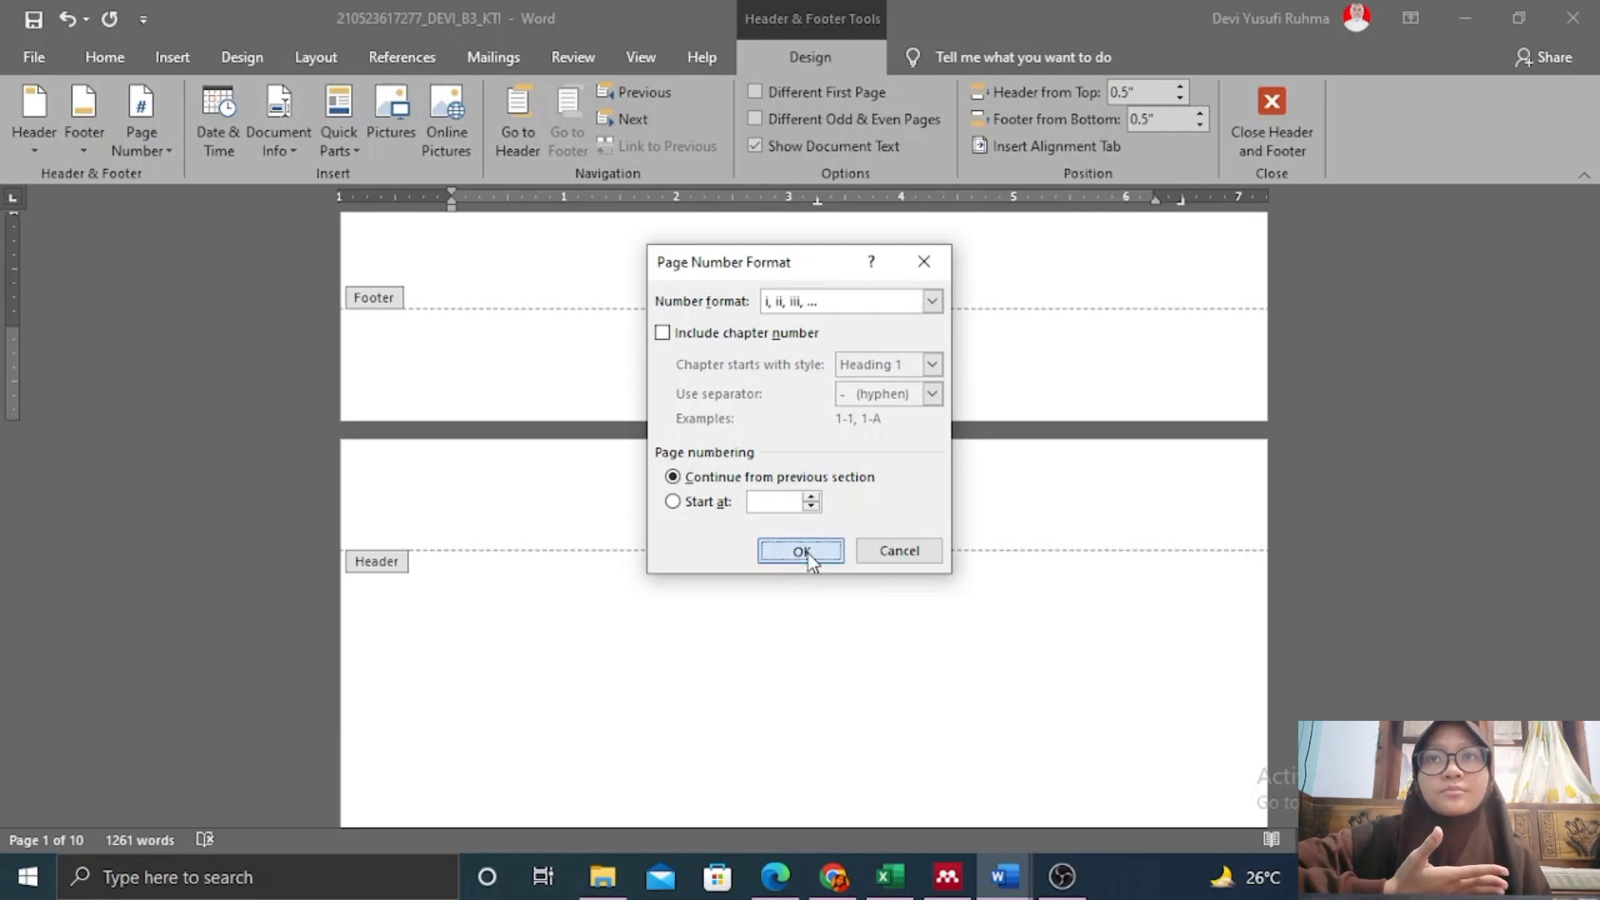
Check the footer page numbers on the DAFTAR ISI, DAFTAR TABEL and DAFTAR GAMBAR pages.
{"action": "scroll", "coordinate": [860, 427], "scroll_direction": "down", "scroll_amount": 10}
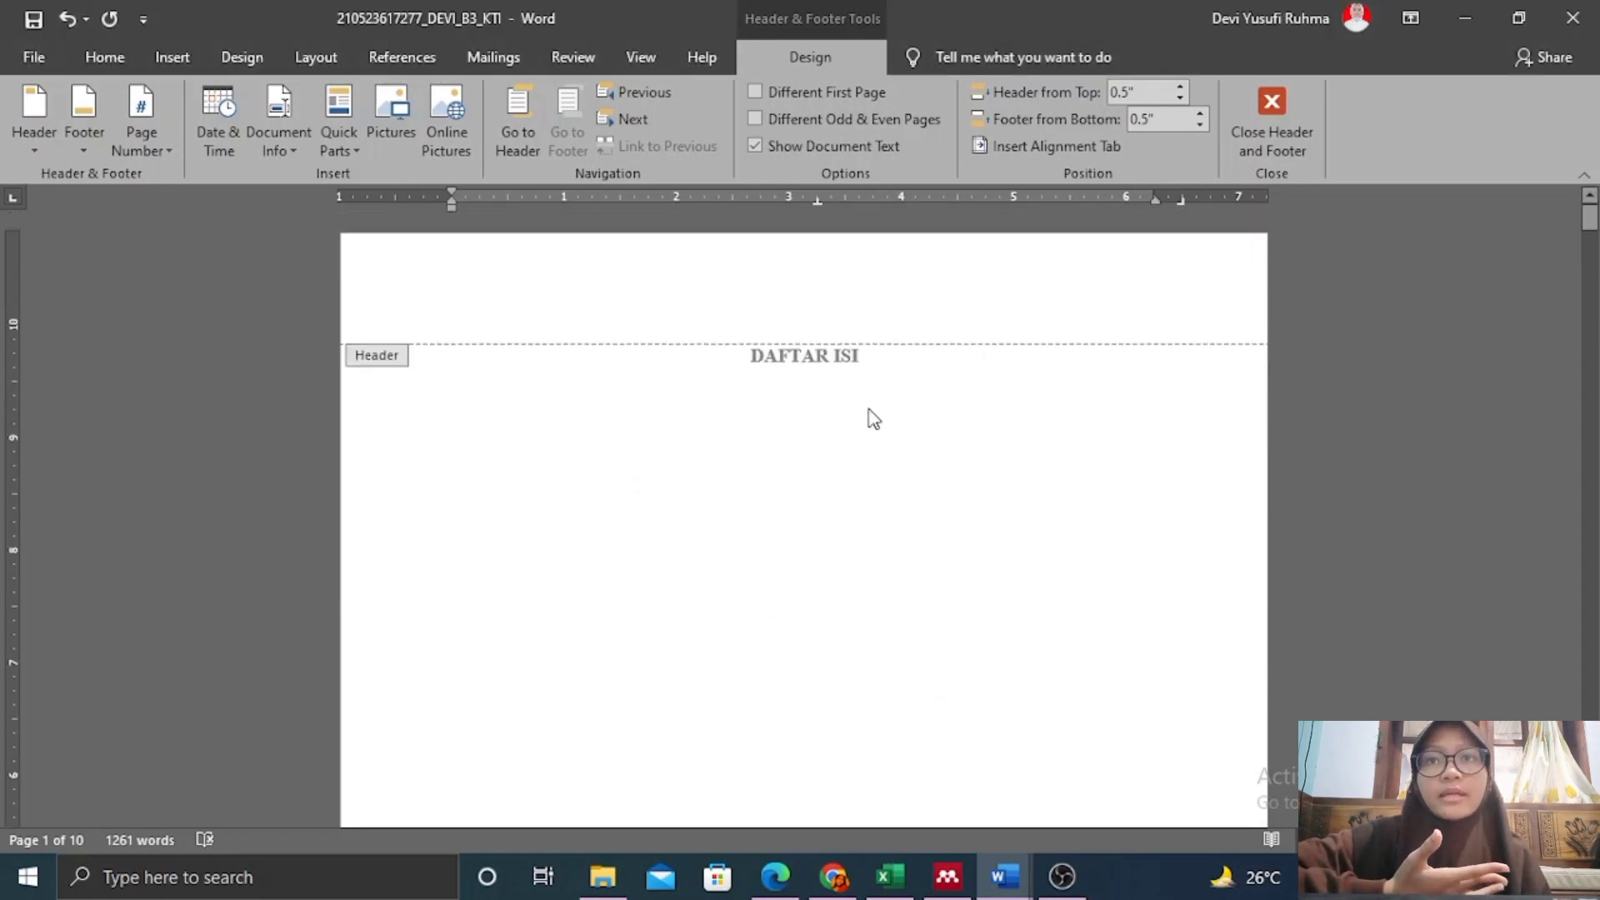
{"action": "scroll", "coordinate": [876, 333], "scroll_direction": "down", "scroll_amount": 12}
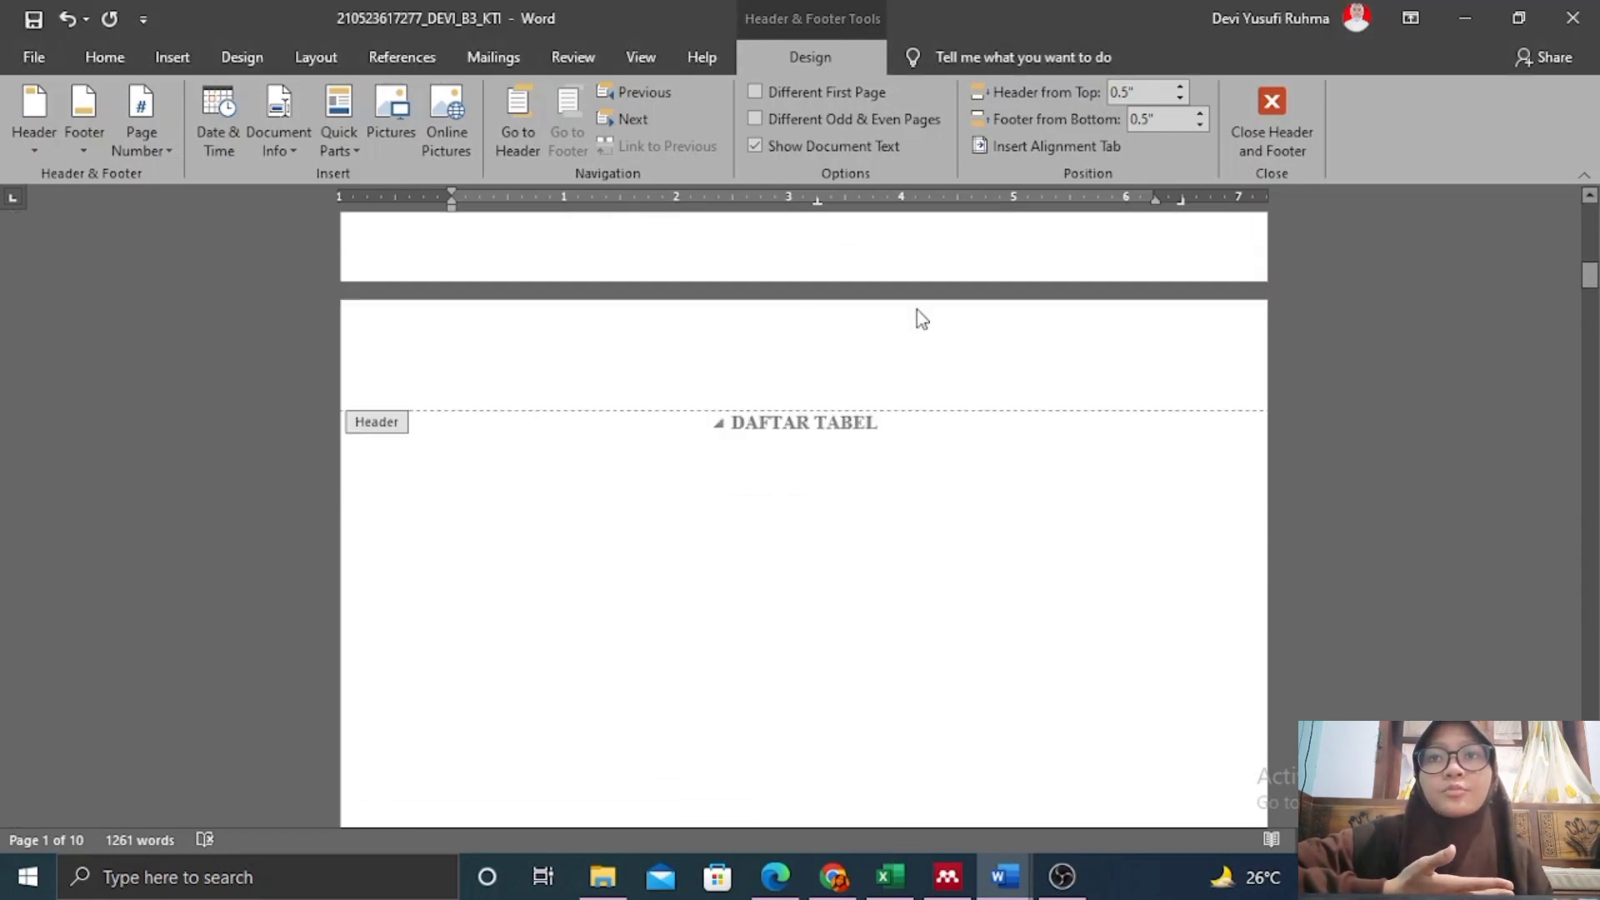
{"action": "scroll", "coordinate": [901, 334], "scroll_direction": "down", "scroll_amount": 10}
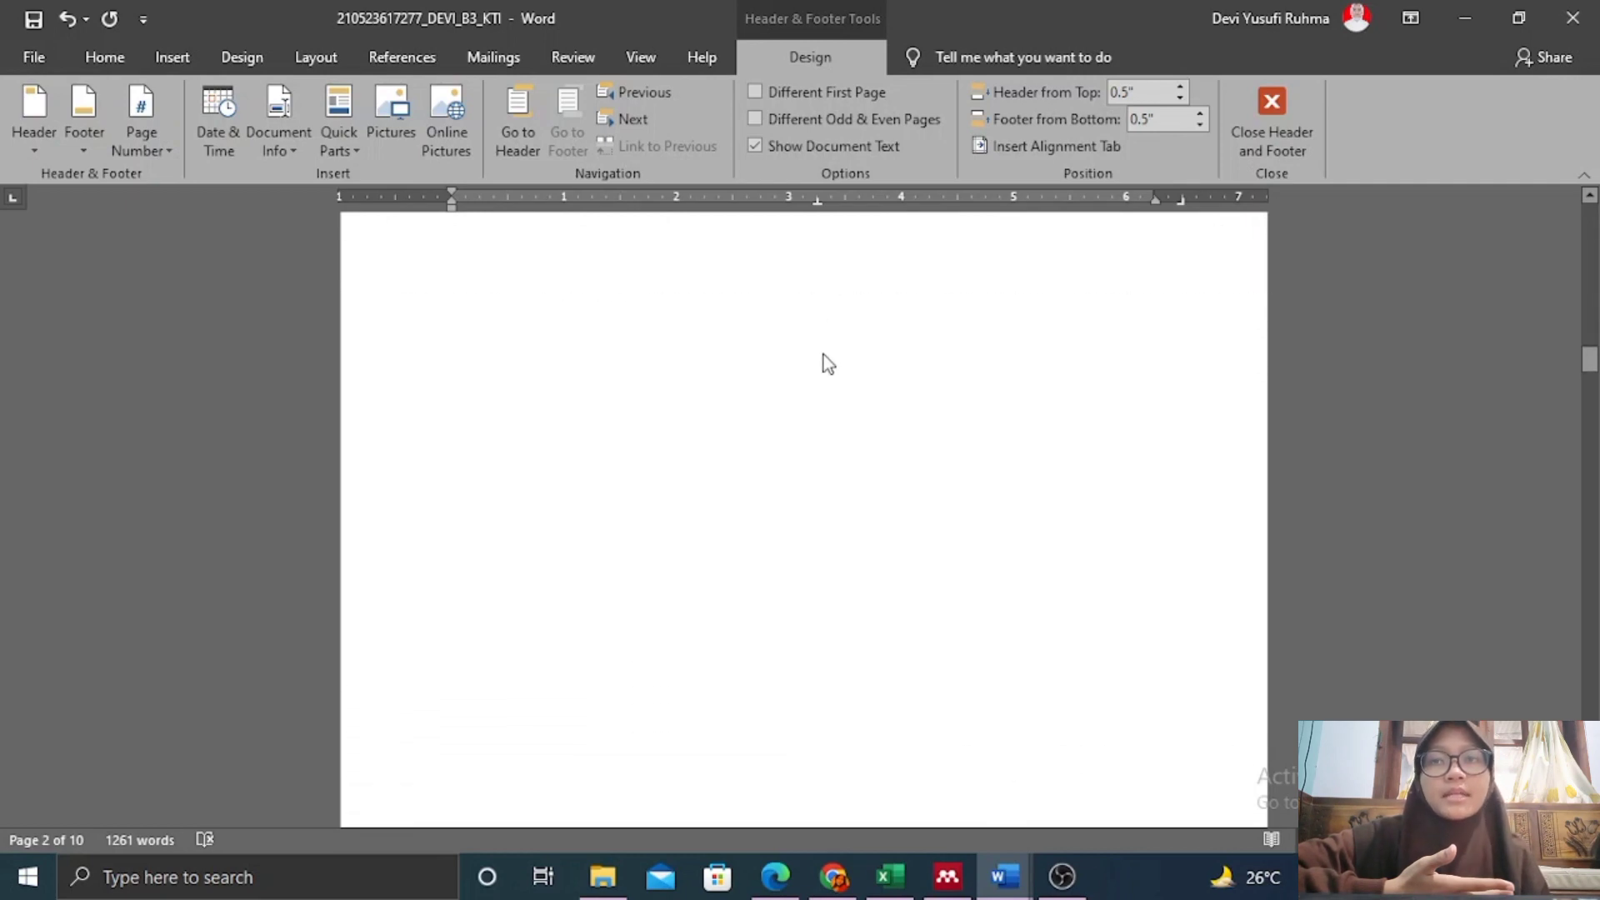
{"action": "scroll", "coordinate": [899, 403], "scroll_direction": "up", "scroll_amount": 3}
{"action": "scroll", "coordinate": [899, 403], "scroll_direction": "up", "scroll_amount": 8}
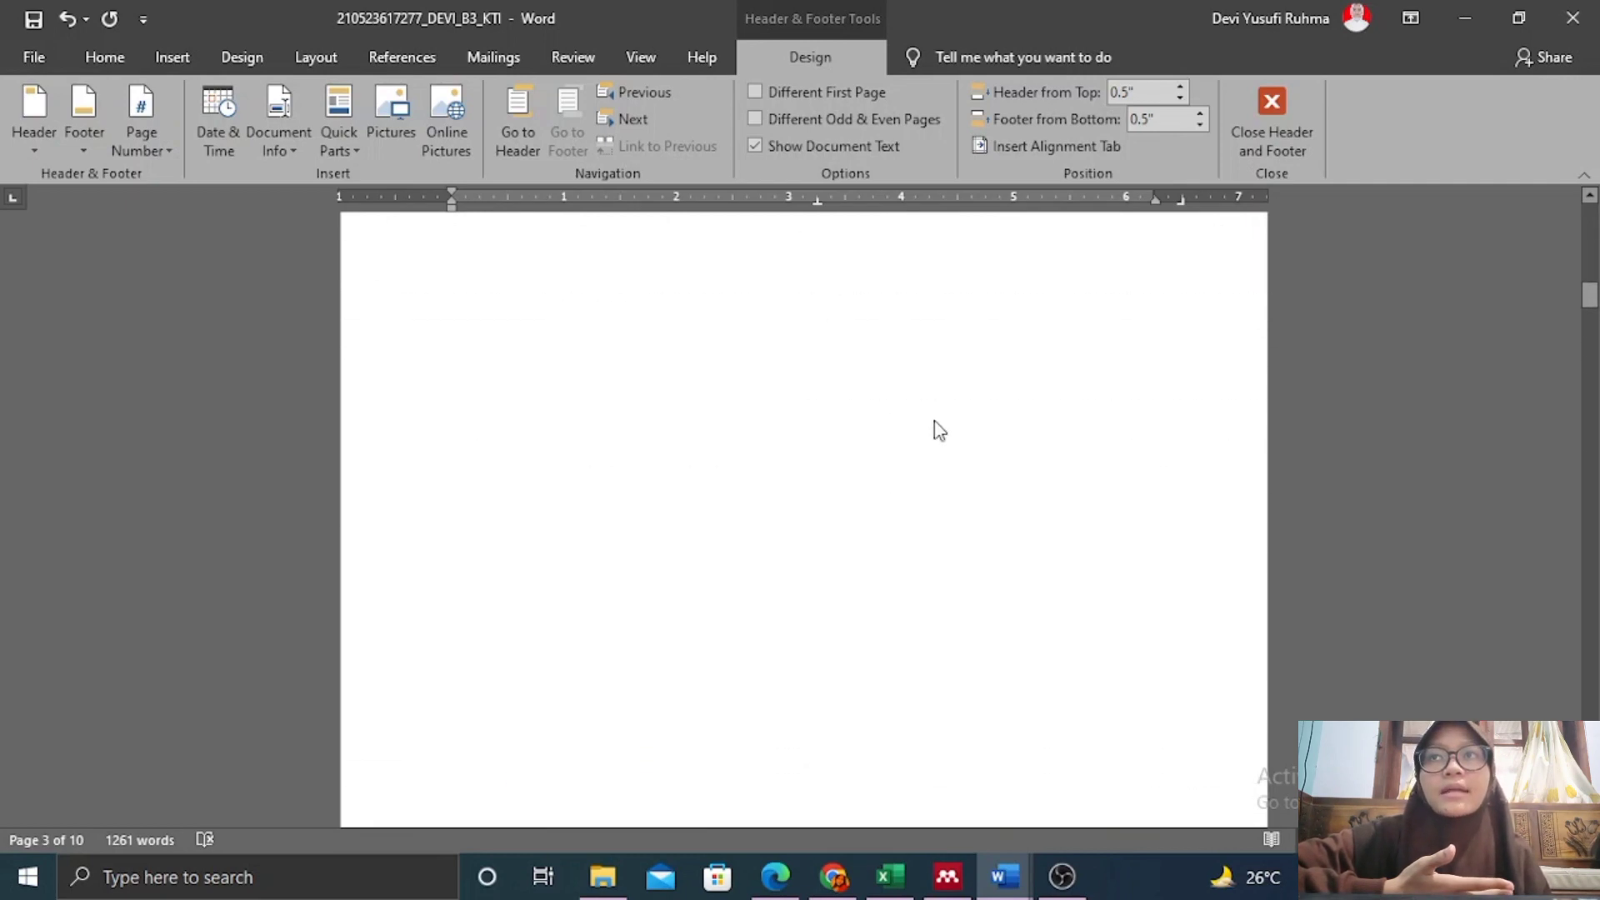
{"action": "scroll", "coordinate": [909, 375], "scroll_direction": "down", "scroll_amount": 4}
{"action": "scroll", "coordinate": [894, 350], "scroll_direction": "up", "scroll_amount": 10}
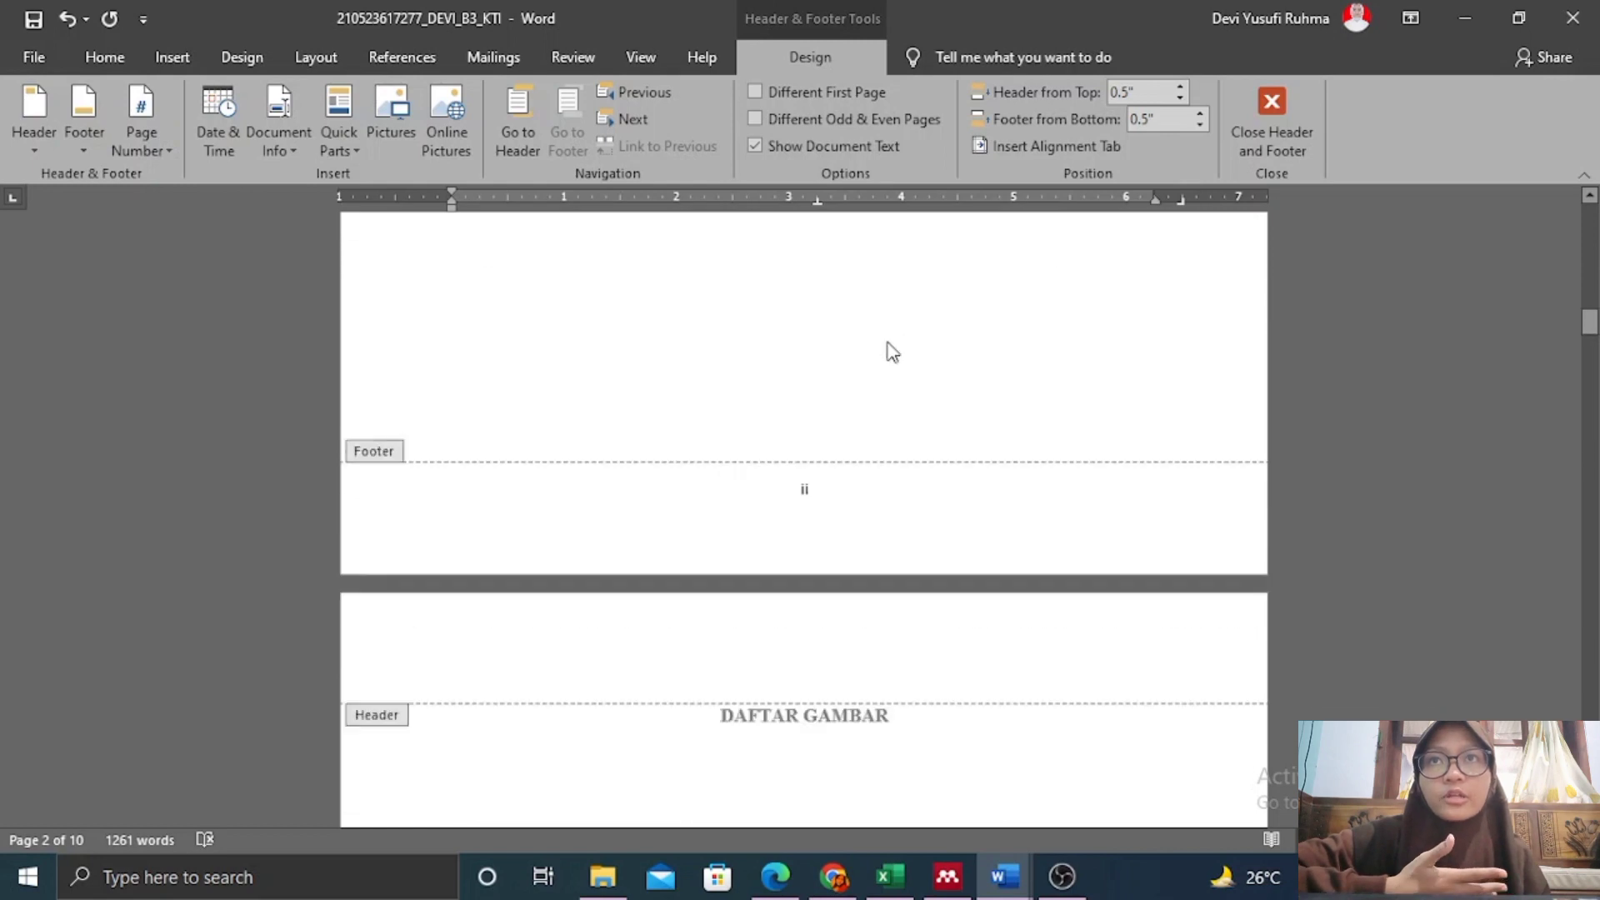
Change the font of the footer page number on the DAFTAR ISI page to Times New Roman.
{"action": "scroll", "coordinate": [817, 551], "scroll_direction": "up", "scroll_amount": 3}
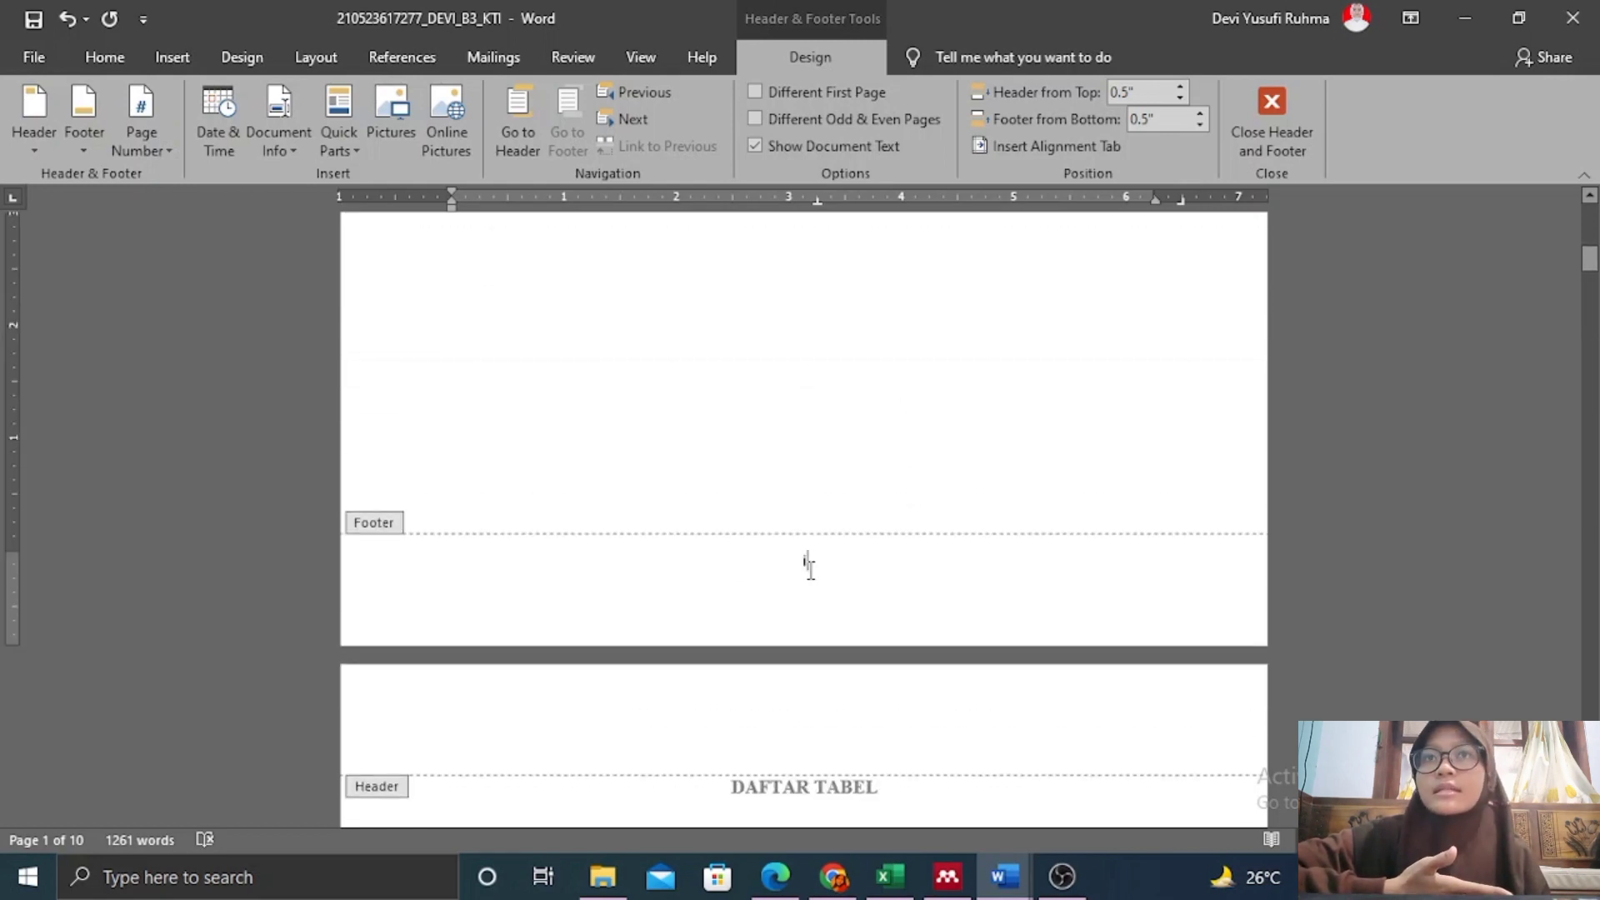
{"action": "double_click", "coordinate": [809, 560]}
{"action": "left_click", "coordinate": [105, 57]}
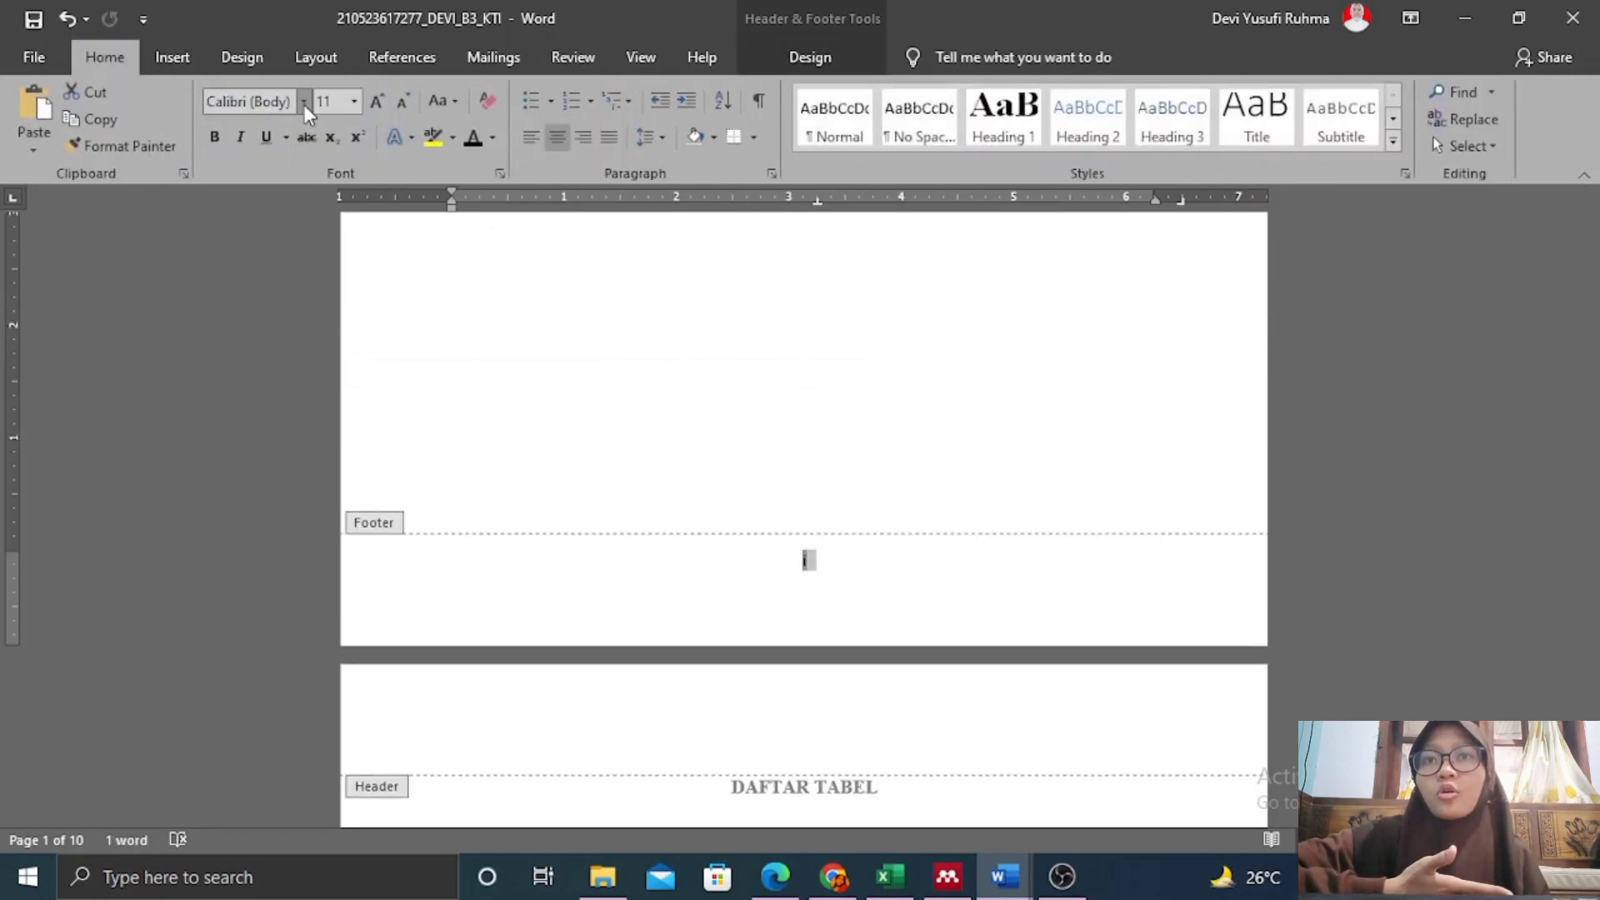
{"action": "left_click", "coordinate": [303, 104]}
{"action": "left_click", "coordinate": [331, 237]}
Review the page numbers from the DAFTAR TABEL page through the footer of the BAB 1. PENDAHULUAN page.
{"action": "scroll", "coordinate": [797, 341], "scroll_direction": "down", "scroll_amount": 4}
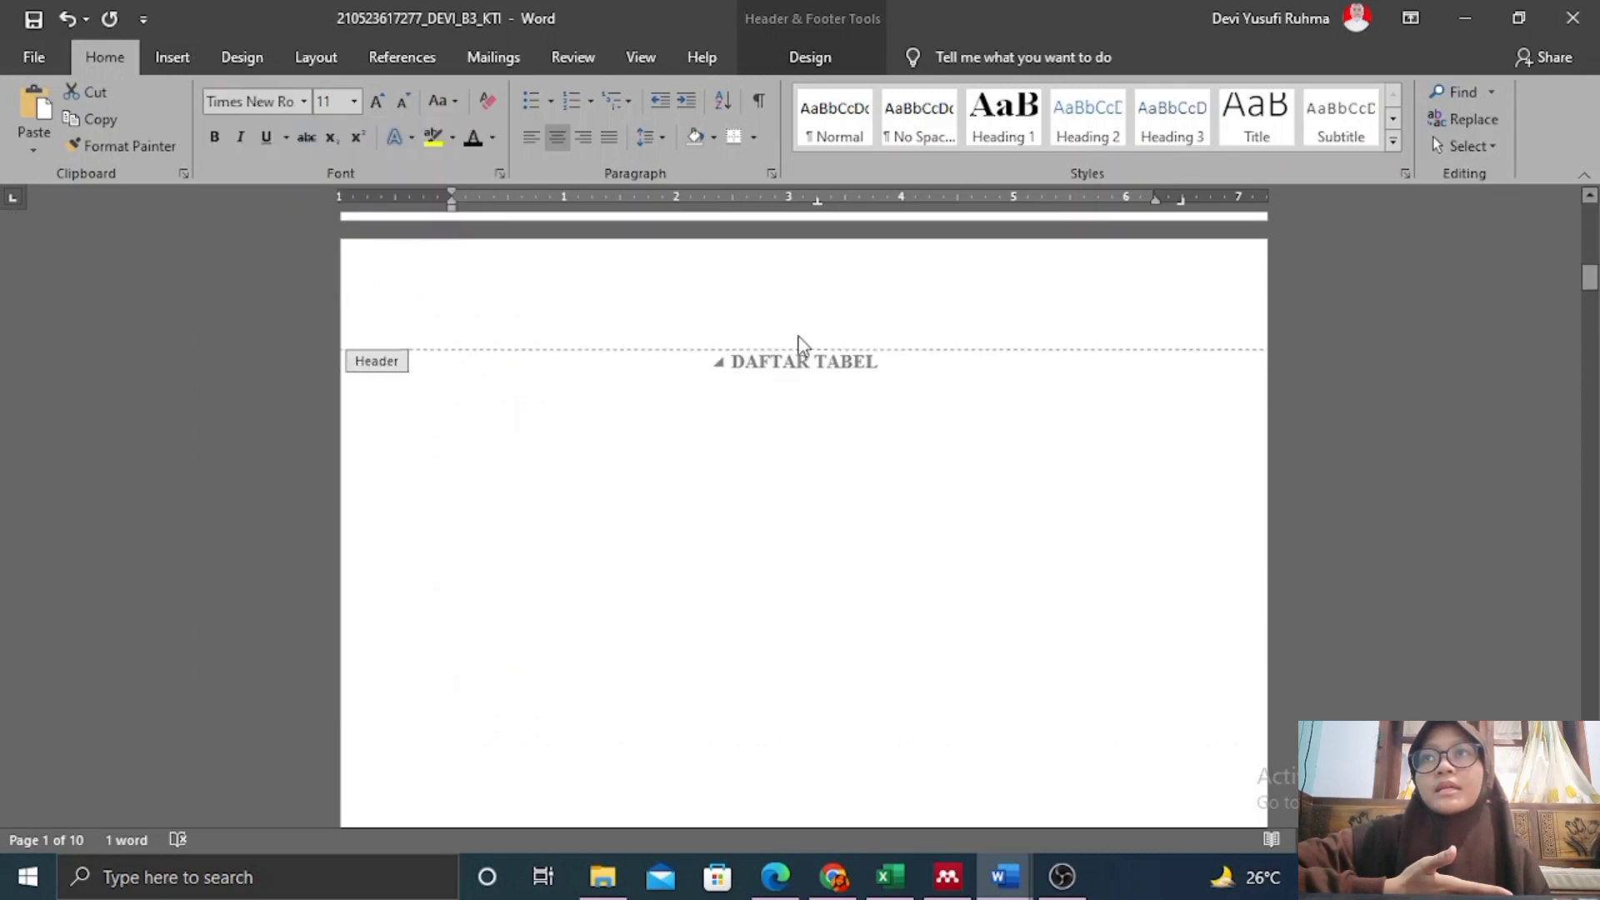
{"action": "scroll", "coordinate": [798, 342], "scroll_direction": "down", "scroll_amount": 20}
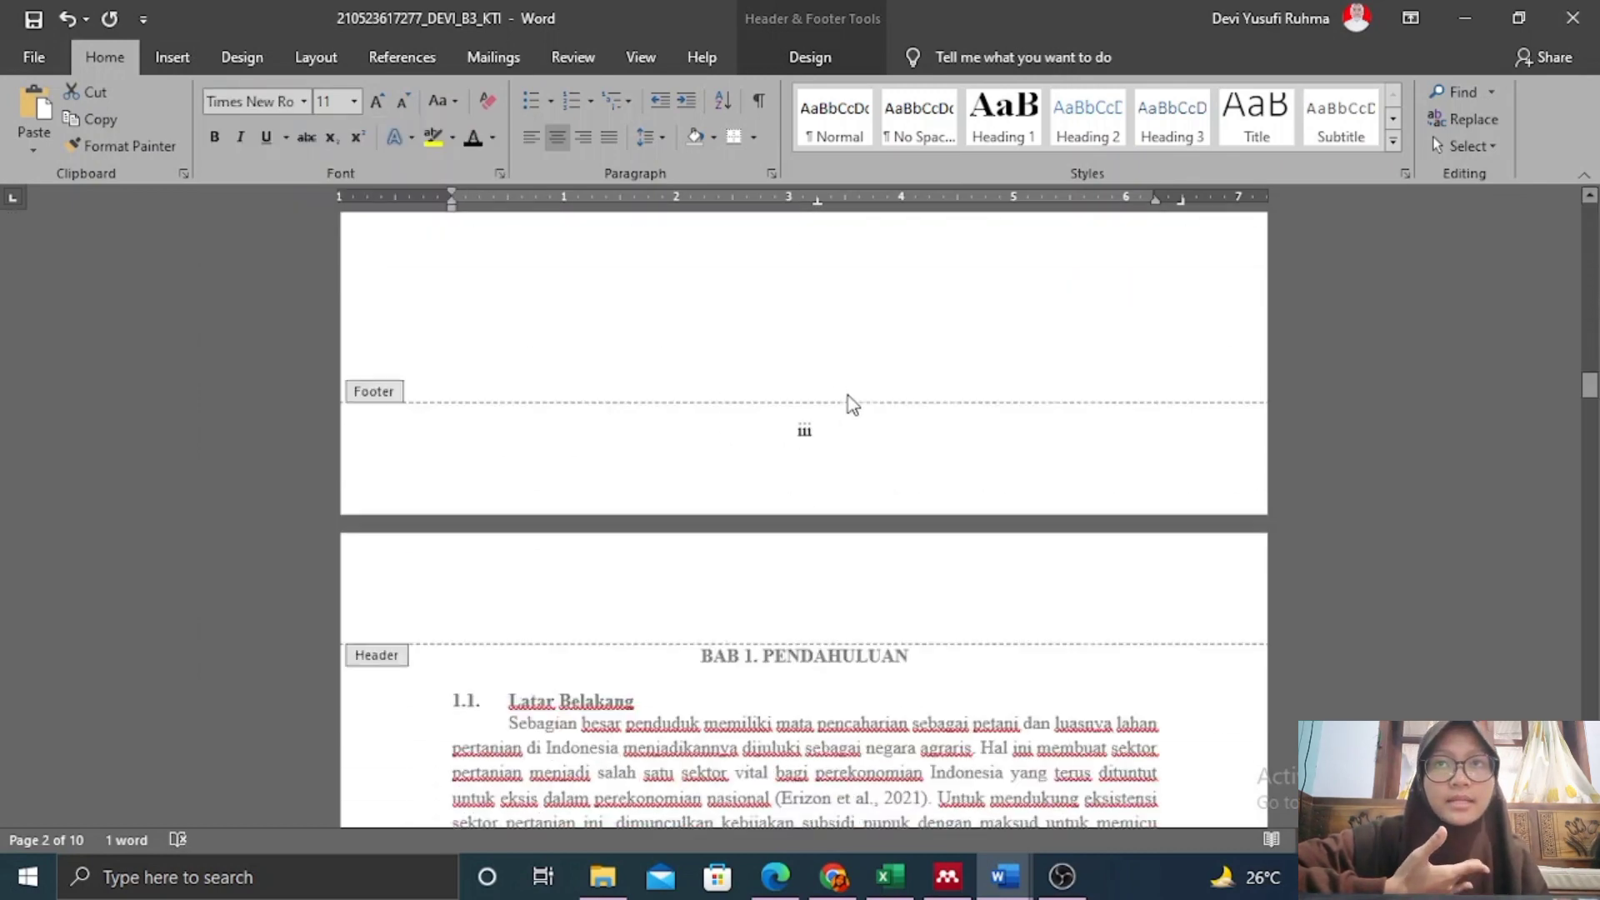
{"action": "scroll", "coordinate": [850, 404], "scroll_direction": "down", "scroll_amount": 15}
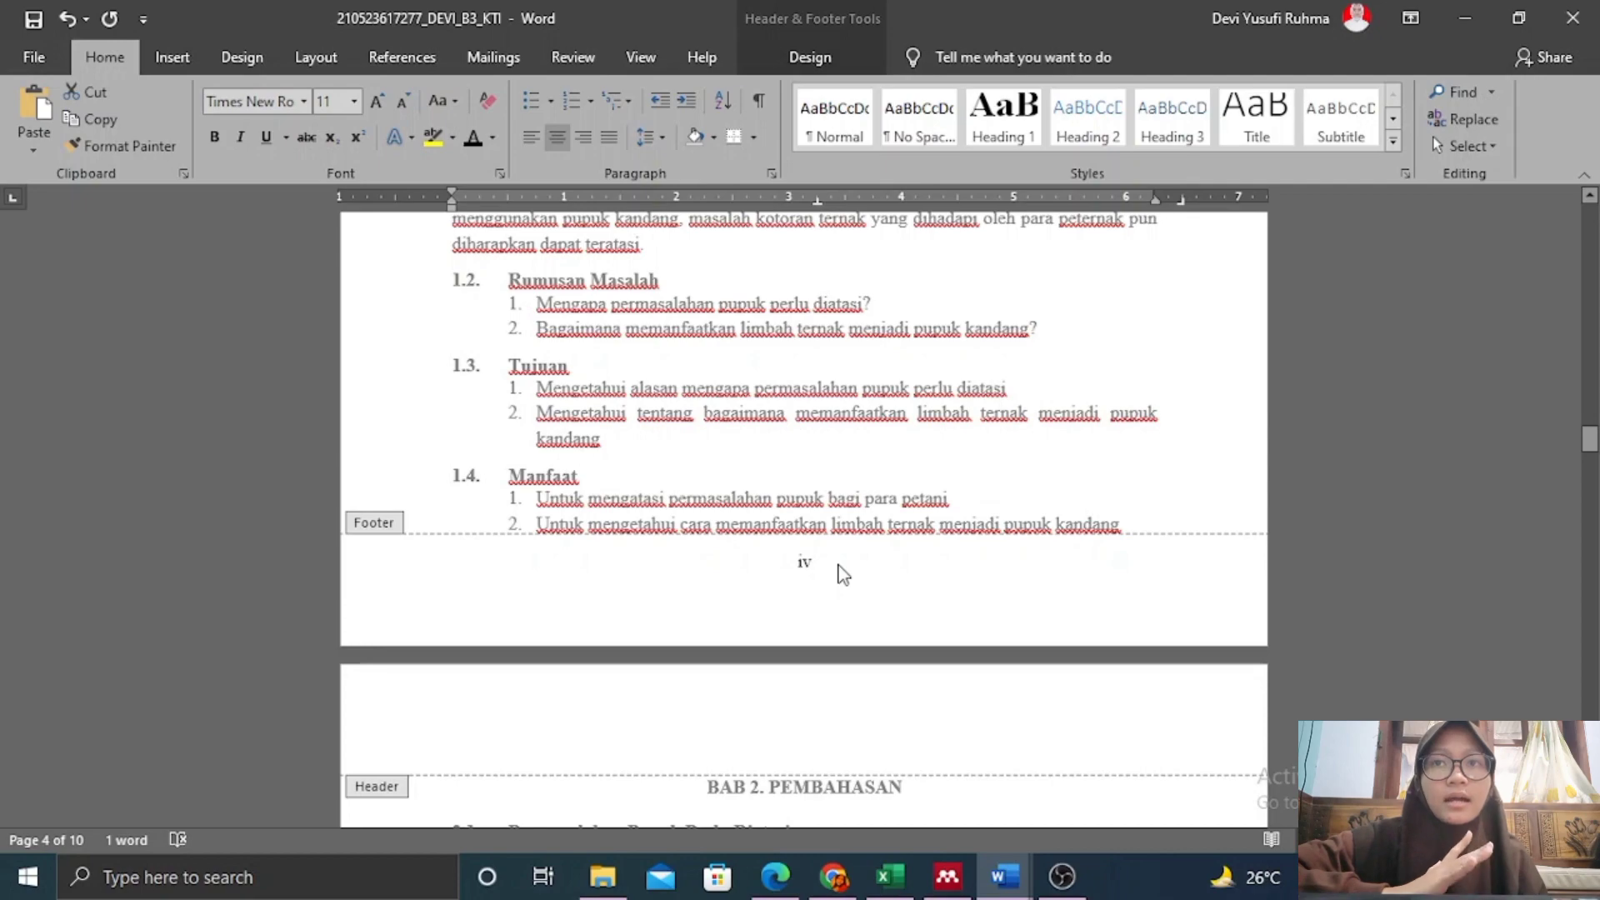
{"action": "scroll", "coordinate": [832, 456], "scroll_direction": "up", "scroll_amount": 10}
{"action": "scroll", "coordinate": [877, 583], "scroll_direction": "down", "scroll_amount": 7}
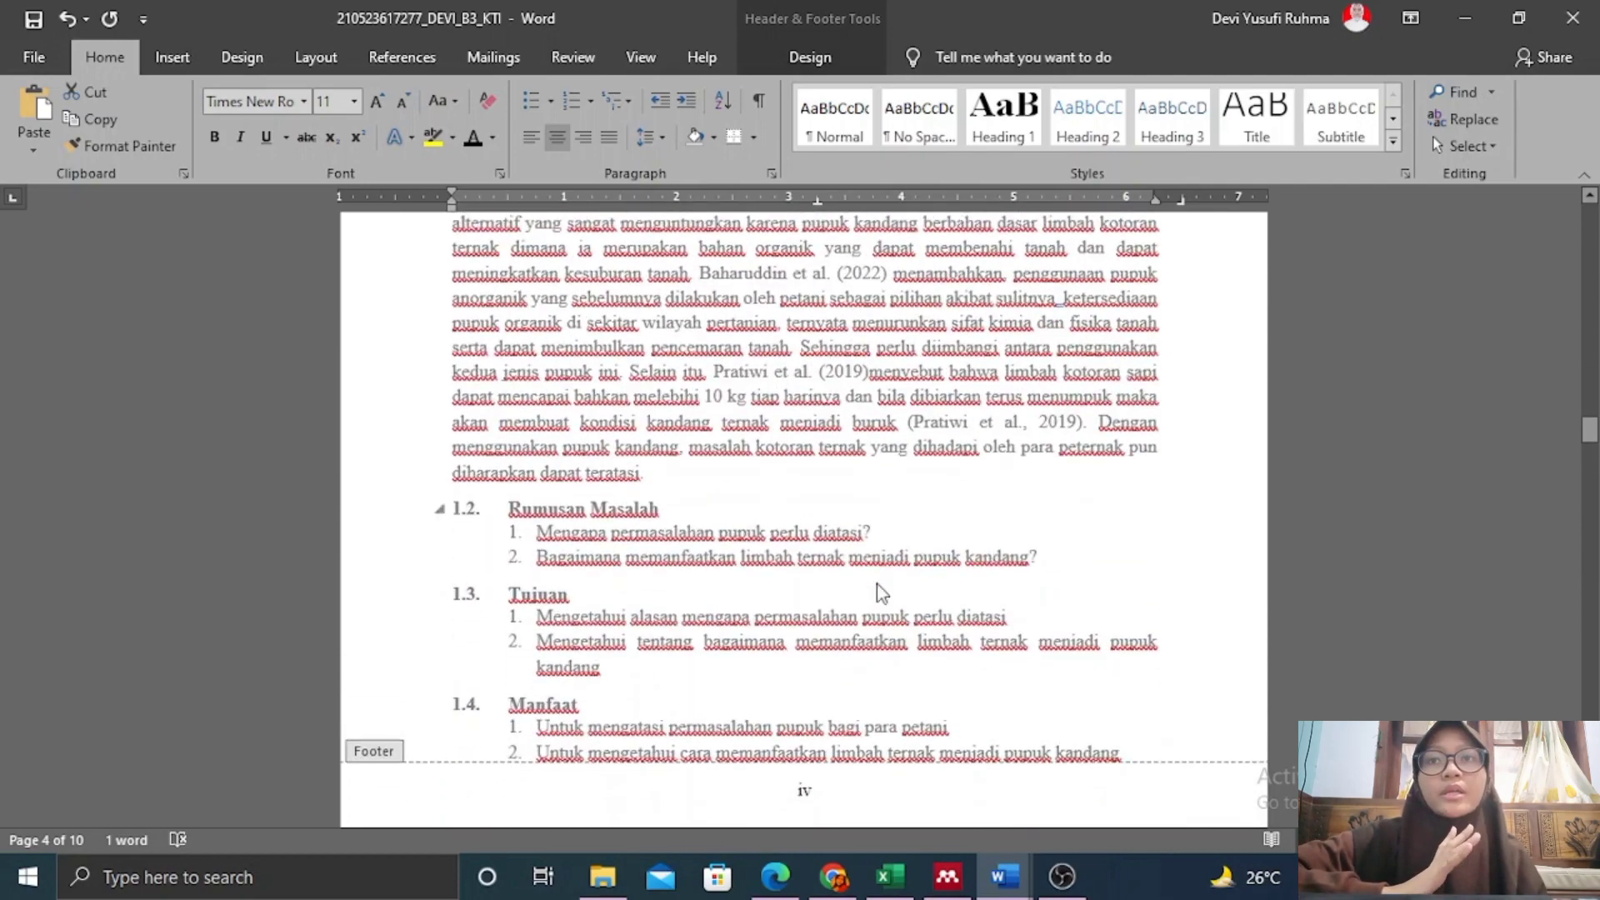
{"action": "scroll", "coordinate": [793, 656], "scroll_direction": "down", "scroll_amount": 3}
{"action": "scroll", "coordinate": [896, 452], "scroll_direction": "up", "scroll_amount": 9}
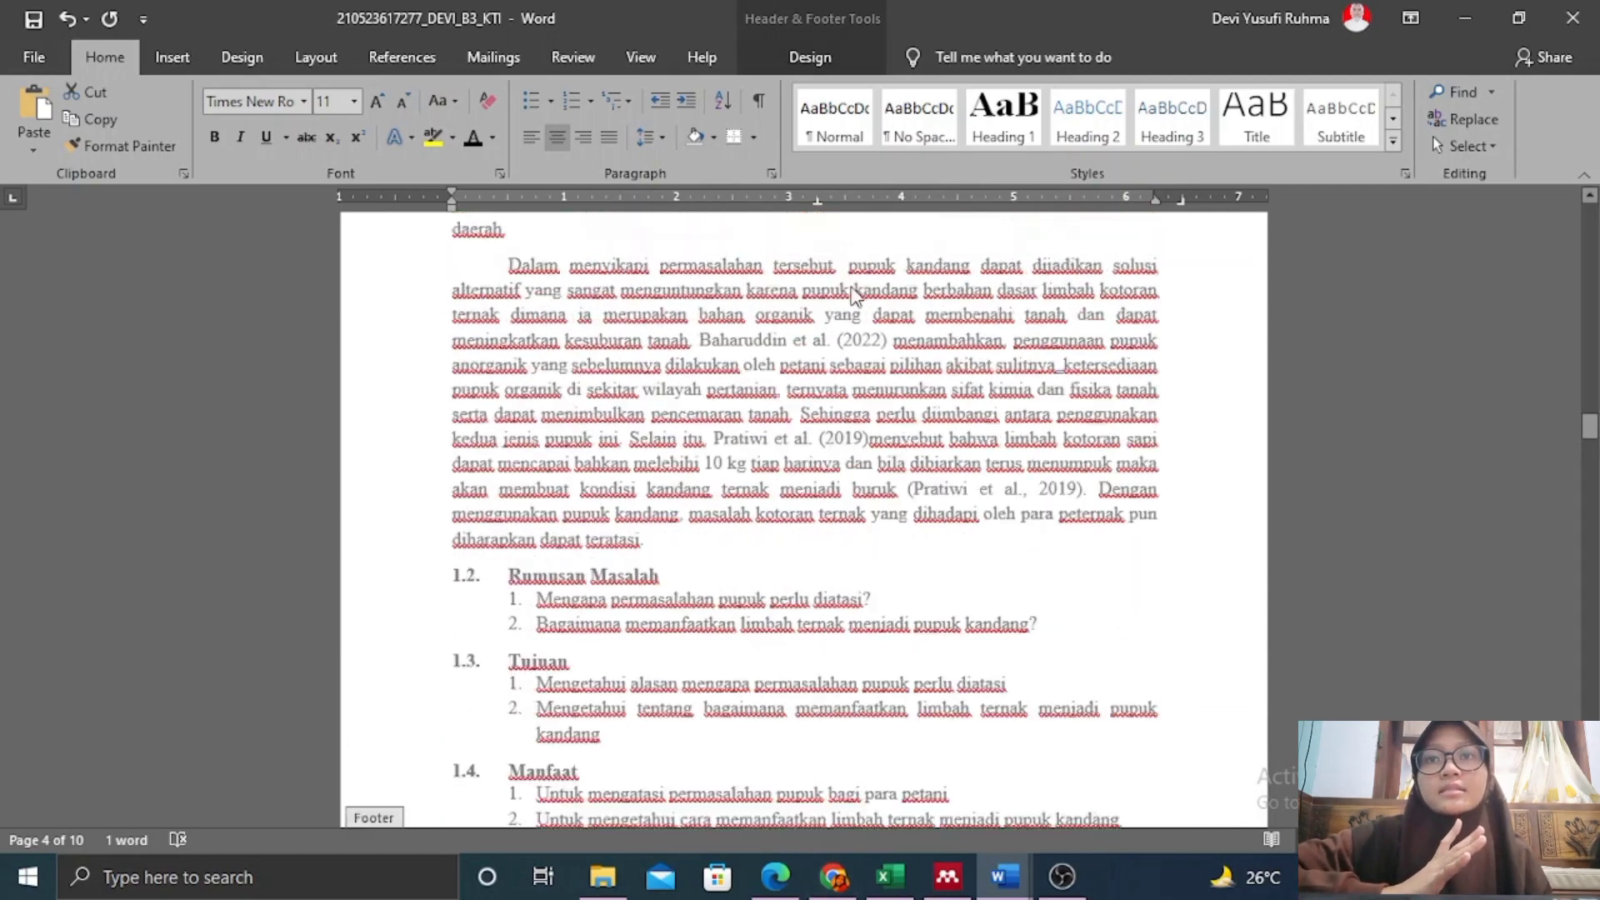
Exit footer editing and remove the page break between DAFTAR GAMBAR and BAB 1. PENDAHULUAN.
{"action": "left_click", "coordinate": [810, 56]}
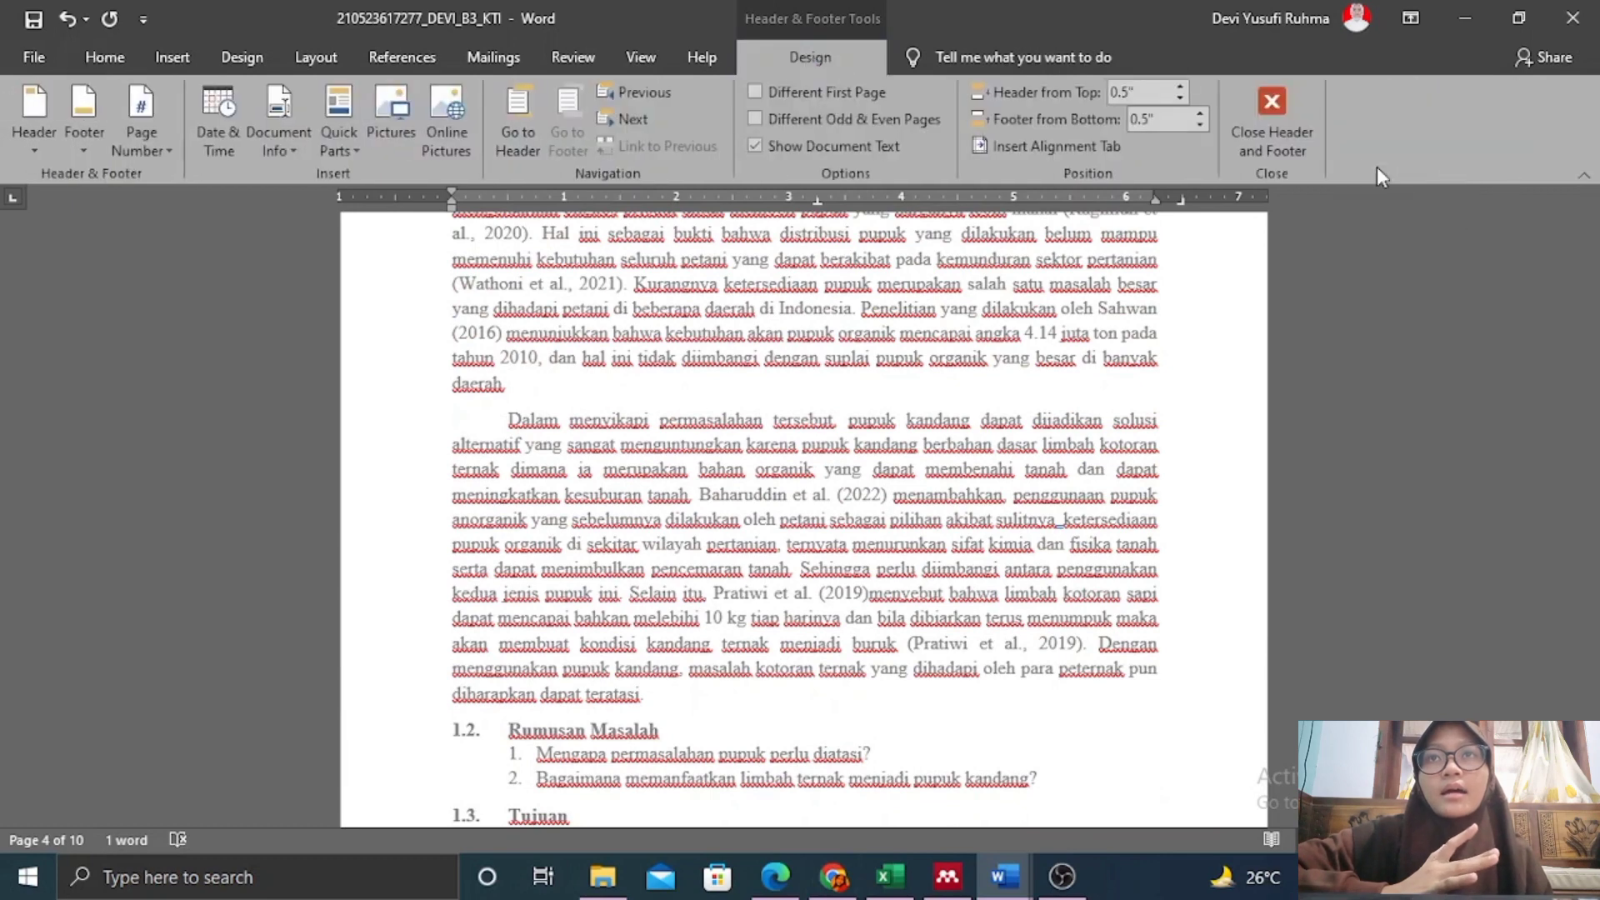
{"action": "left_click", "coordinate": [1269, 133]}
{"action": "scroll", "coordinate": [939, 340], "scroll_direction": "down", "scroll_amount": 15}
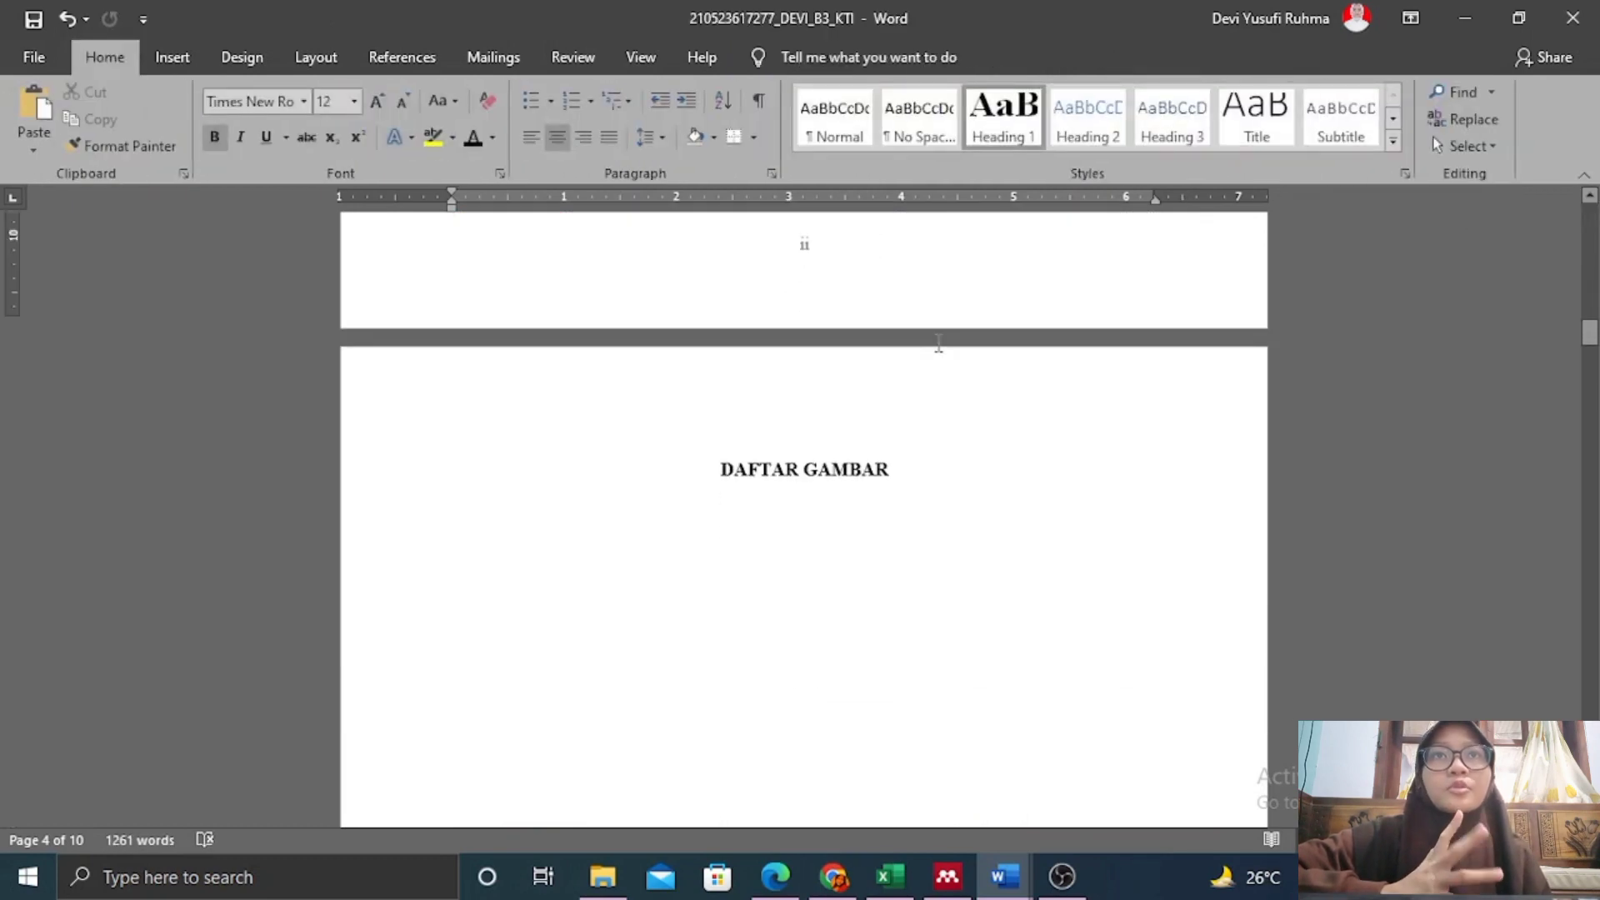
{"action": "scroll", "coordinate": [860, 412], "scroll_direction": "up", "scroll_amount": 10}
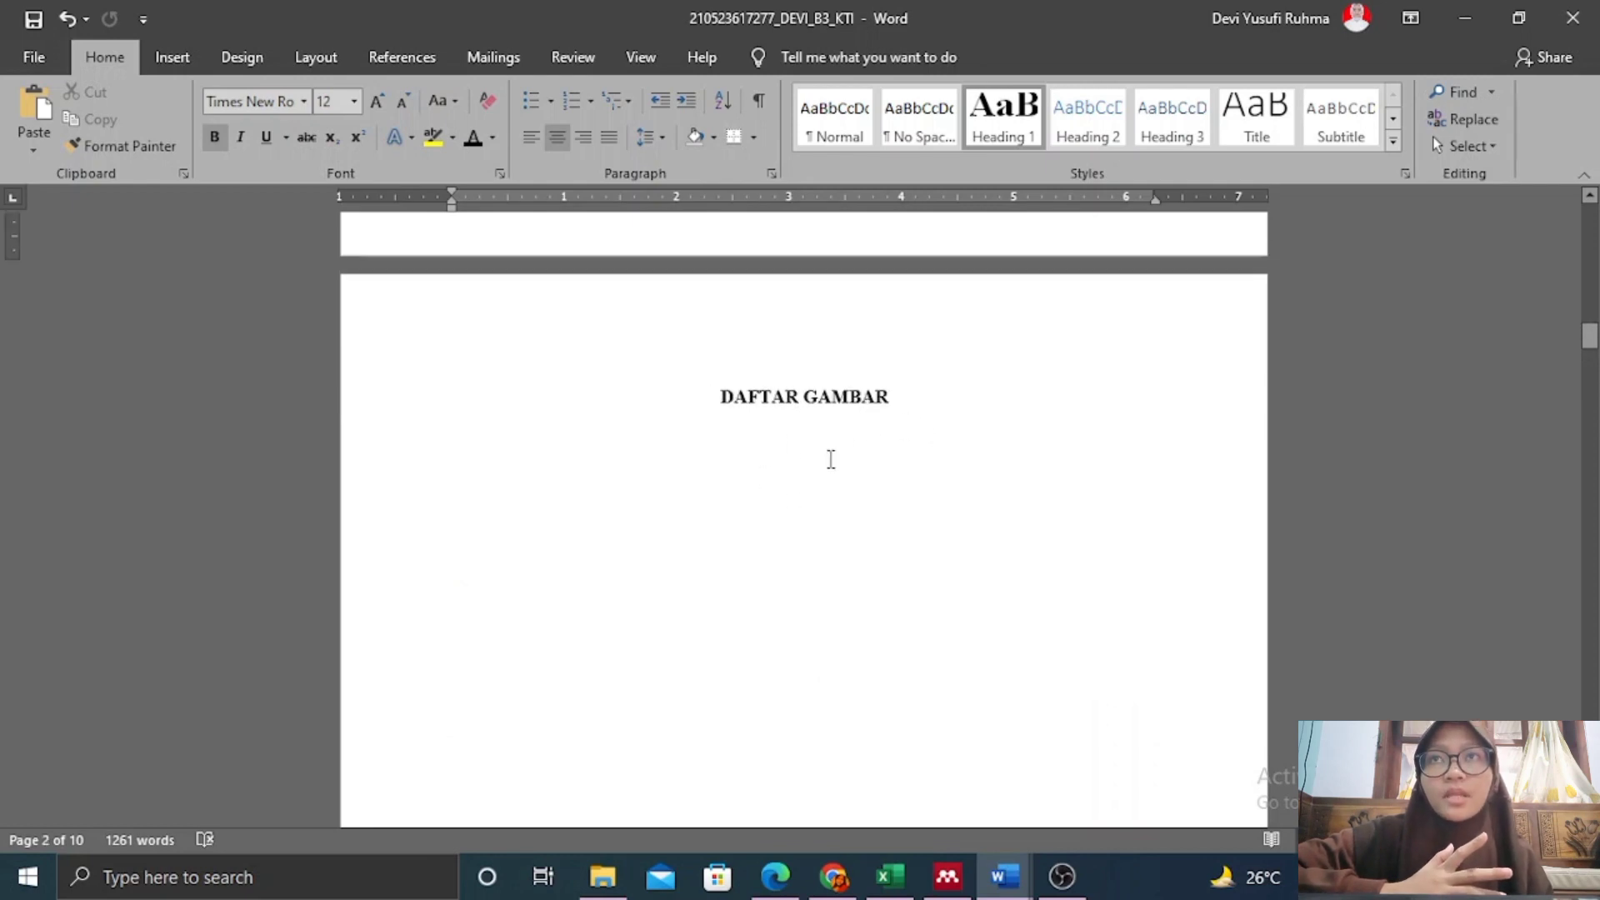
{"action": "left_click", "coordinate": [805, 467]}
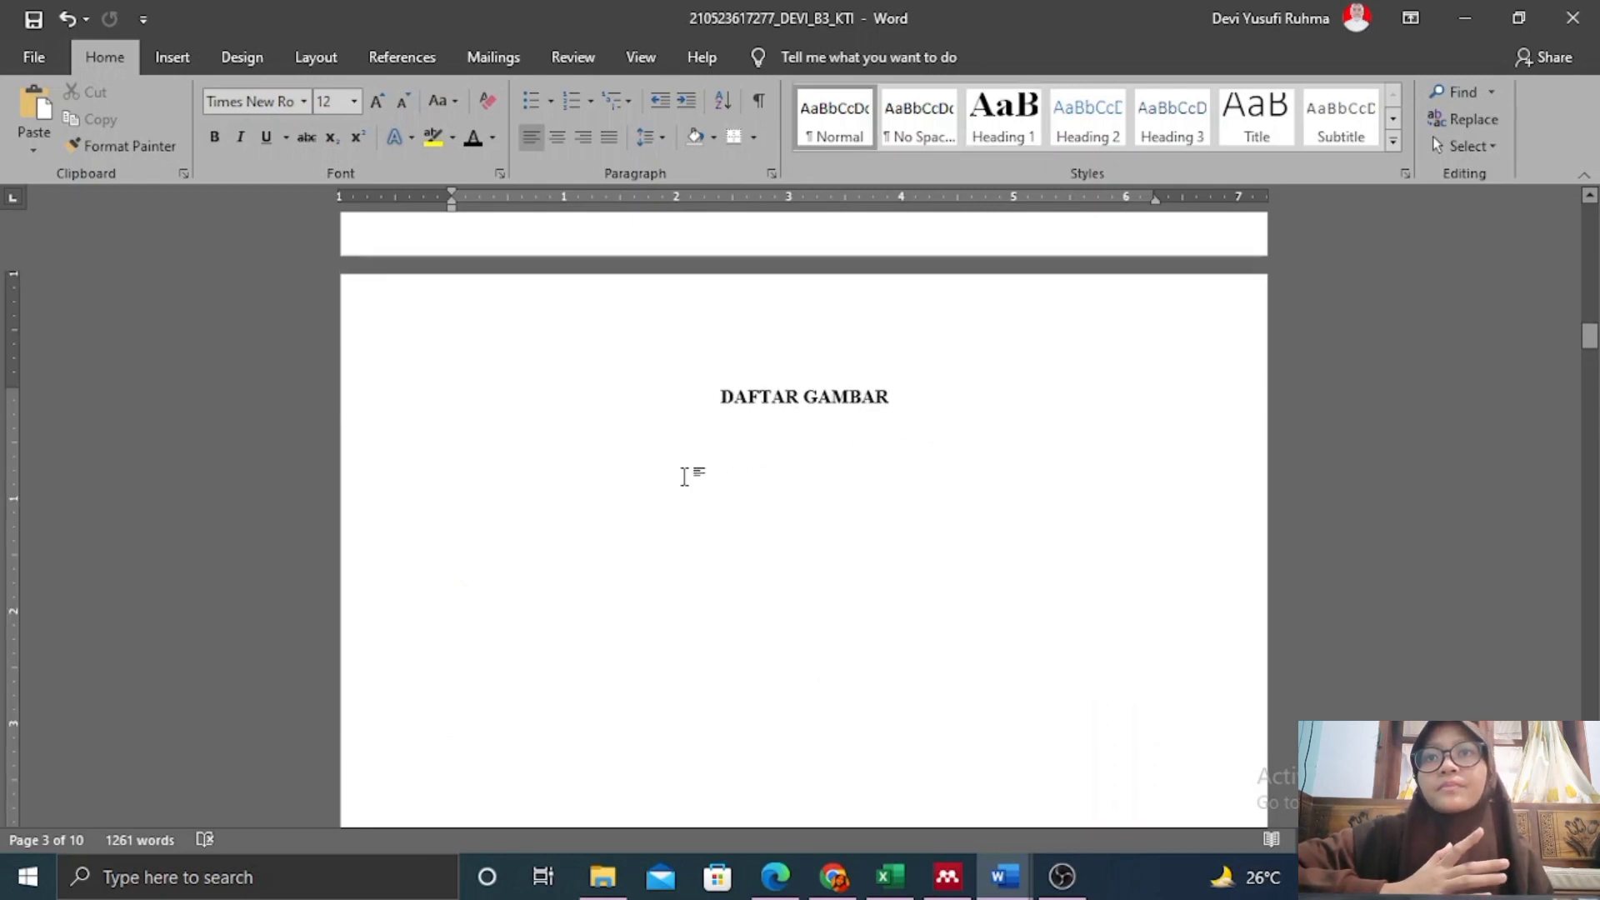
{"action": "key", "text": "ctrl+z"}
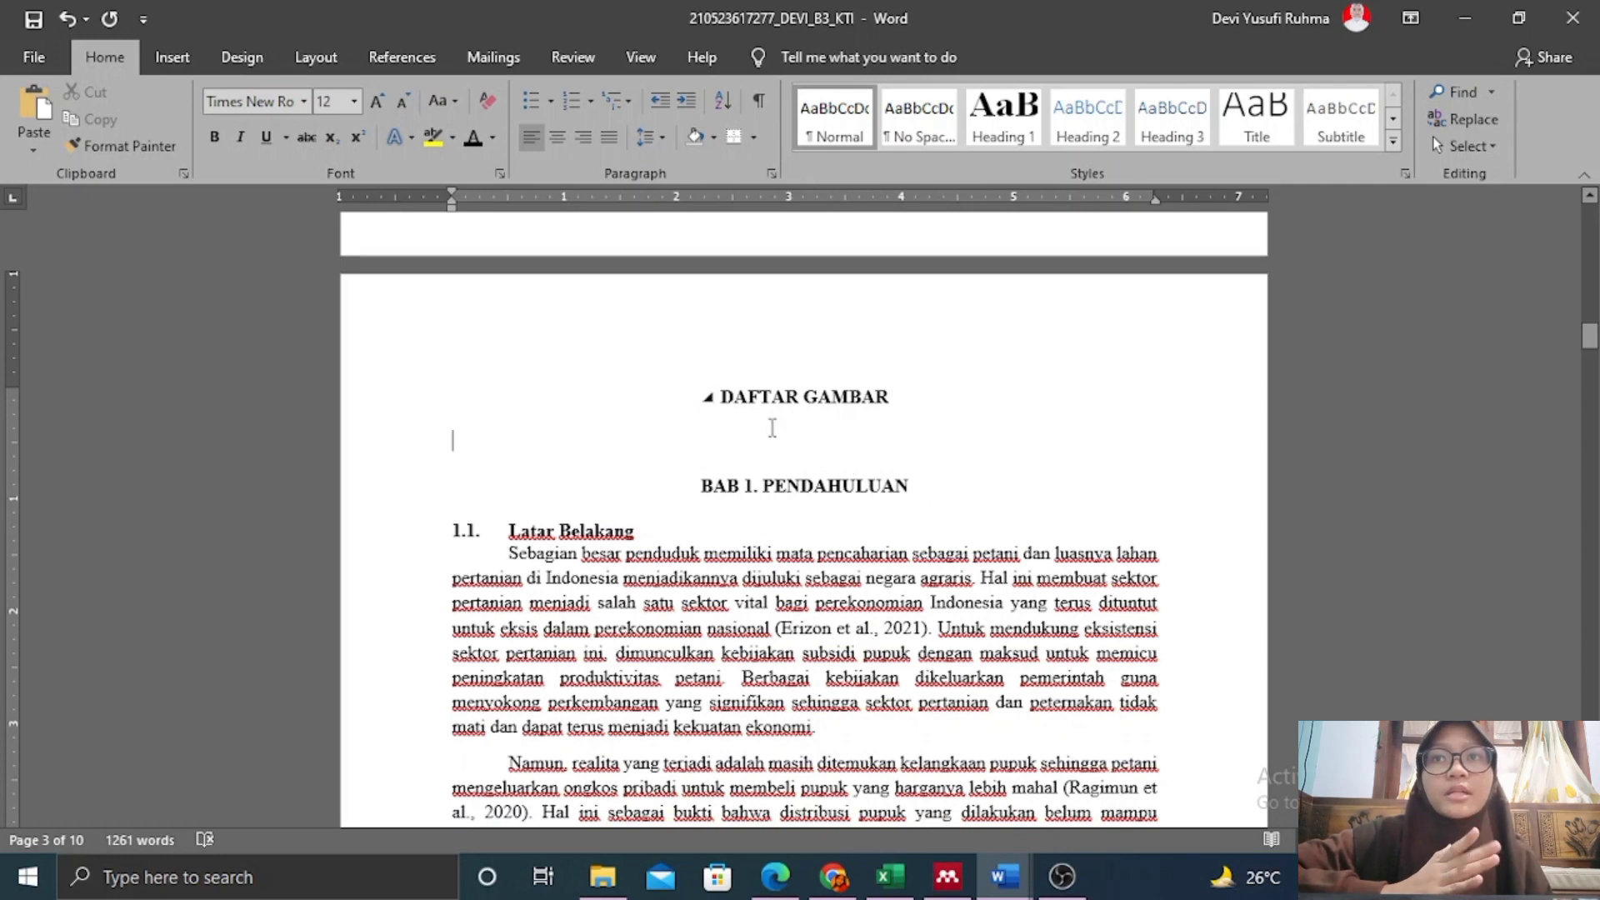
Insert a Next Page section break on the blank line below DAFTAR GAMBAR.
{"action": "scroll", "coordinate": [935, 500], "scroll_direction": "up", "scroll_amount": 3}
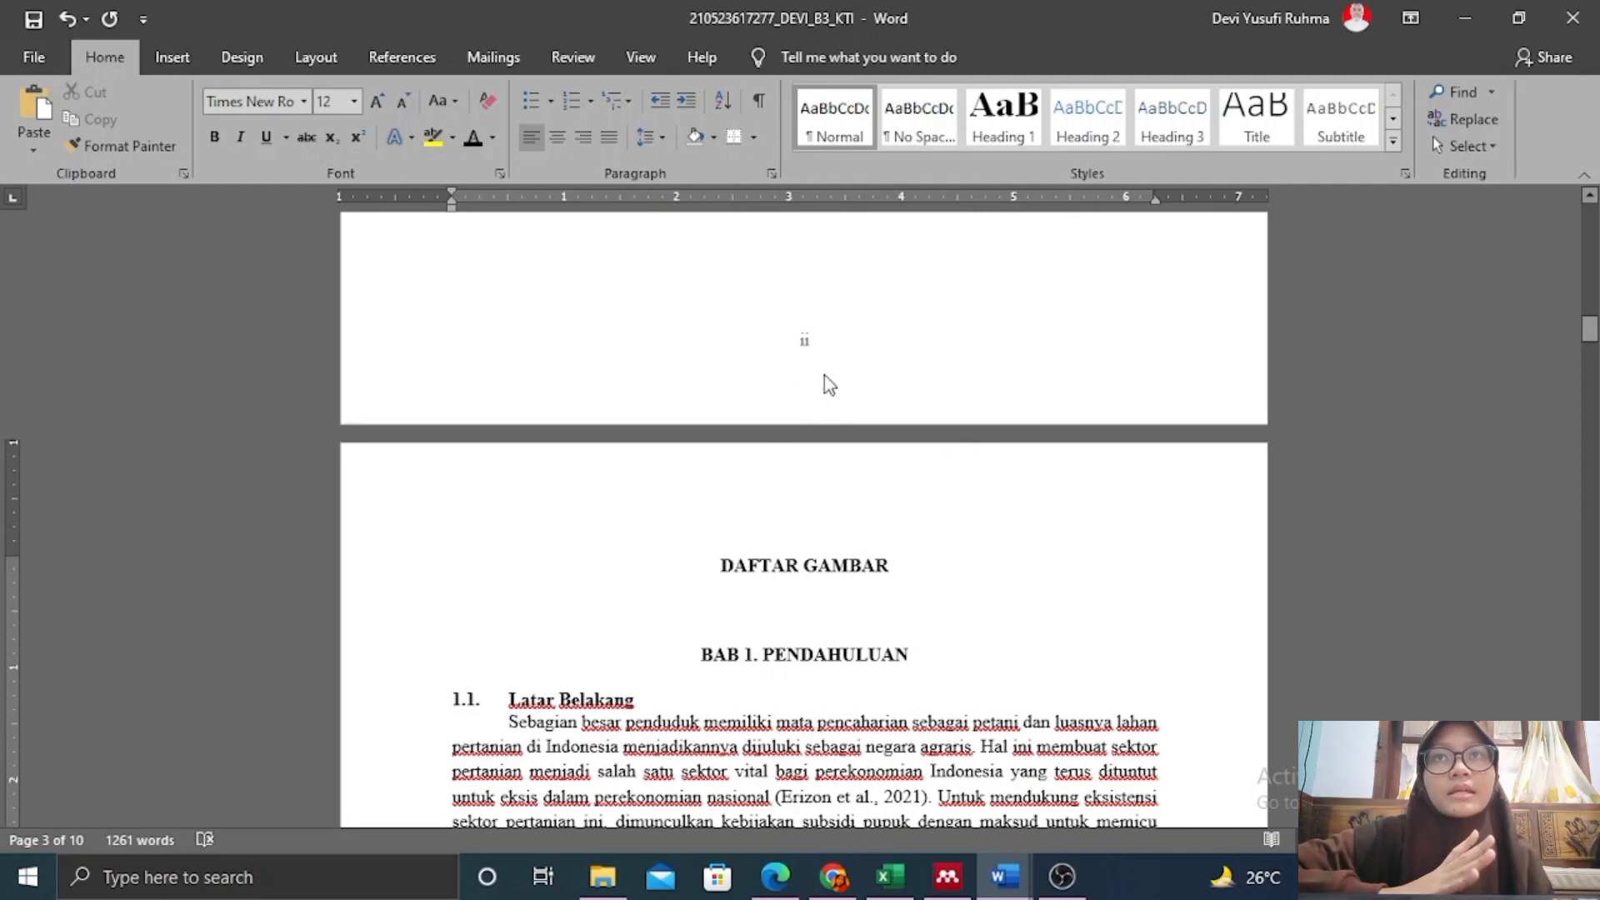
{"action": "scroll", "coordinate": [826, 377], "scroll_direction": "down", "scroll_amount": 3}
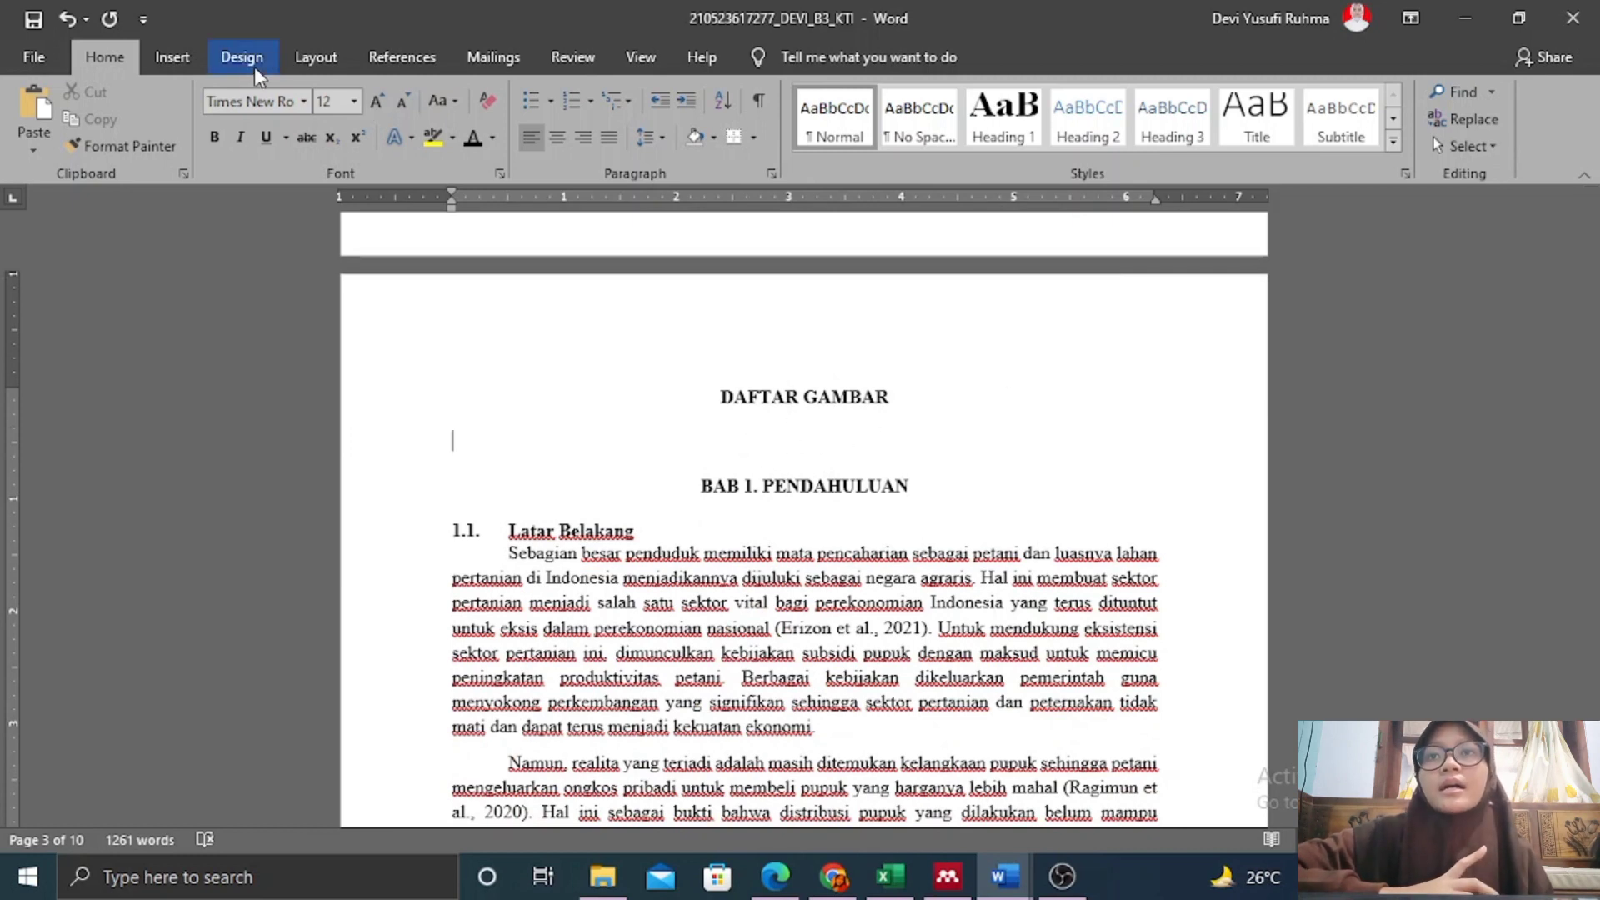
{"action": "left_click", "coordinate": [182, 60]}
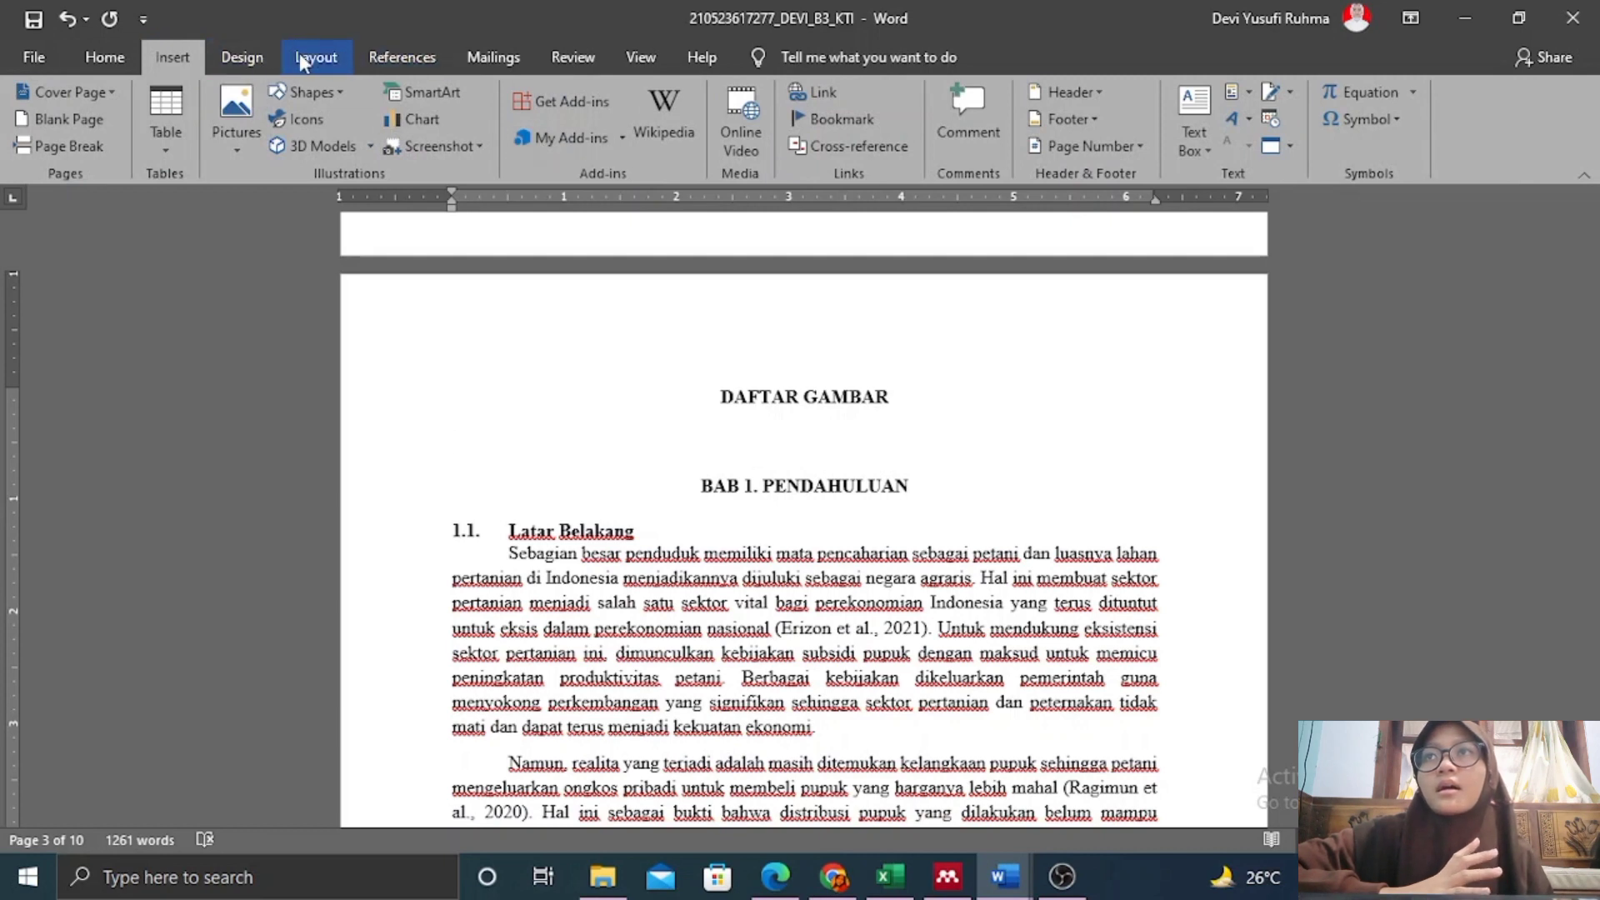
{"action": "left_click", "coordinate": [321, 57]}
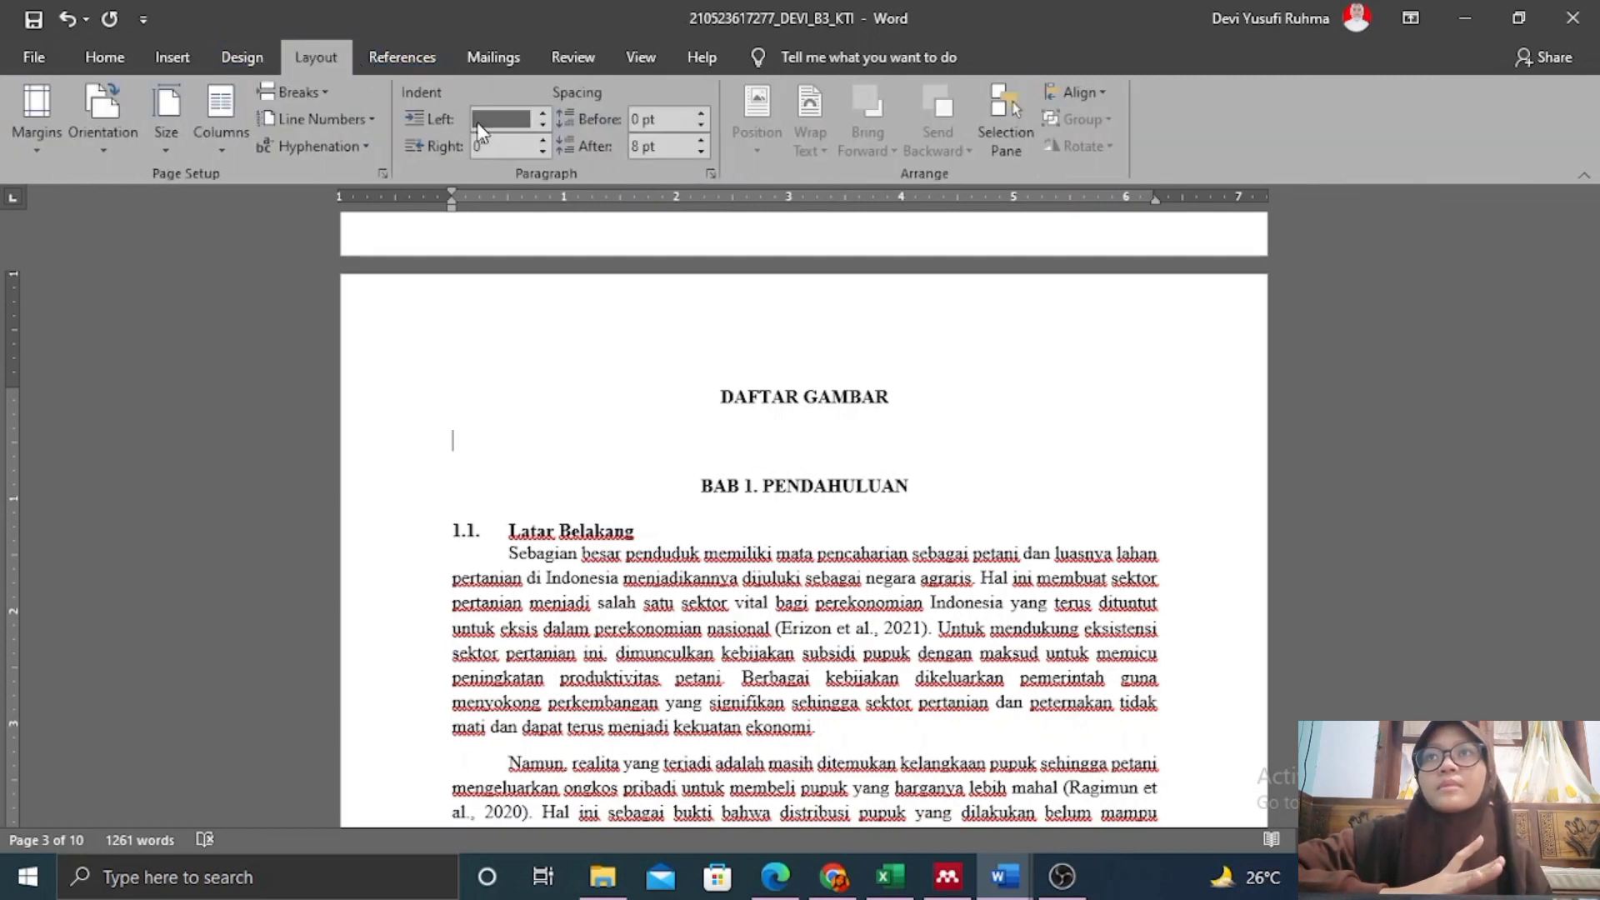
{"action": "left_click", "coordinate": [324, 91]}
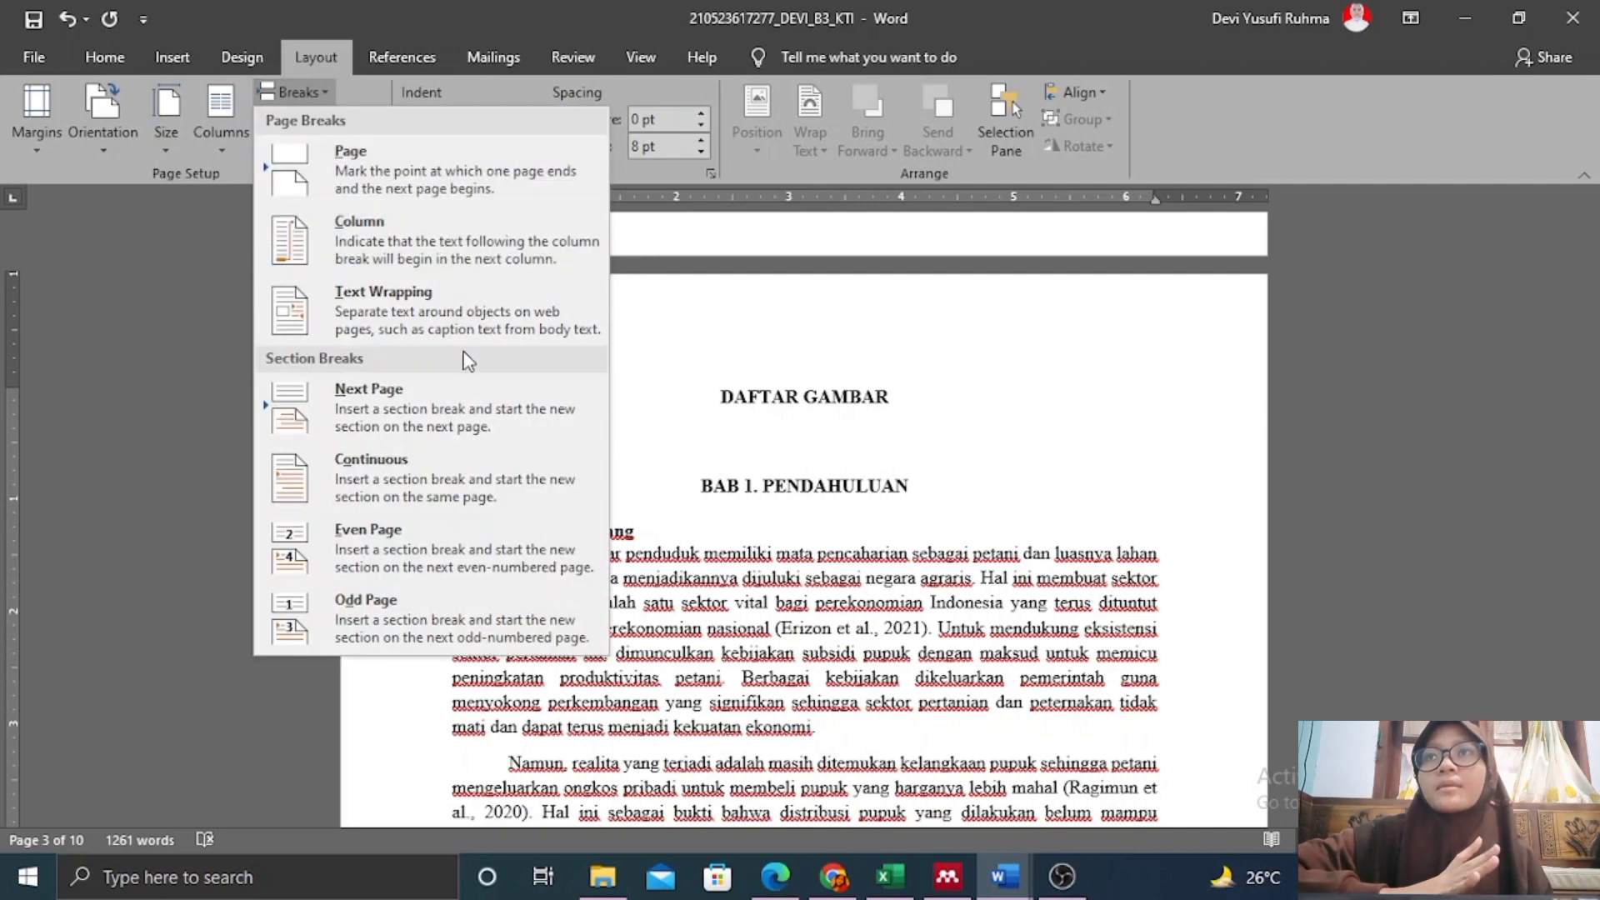
{"action": "left_click", "coordinate": [362, 402]}
Delete the blank line above the BAB 1. PENDAHULUAN heading and centre the heading.
{"action": "scroll", "coordinate": [839, 443], "scroll_direction": "down", "scroll_amount": 6}
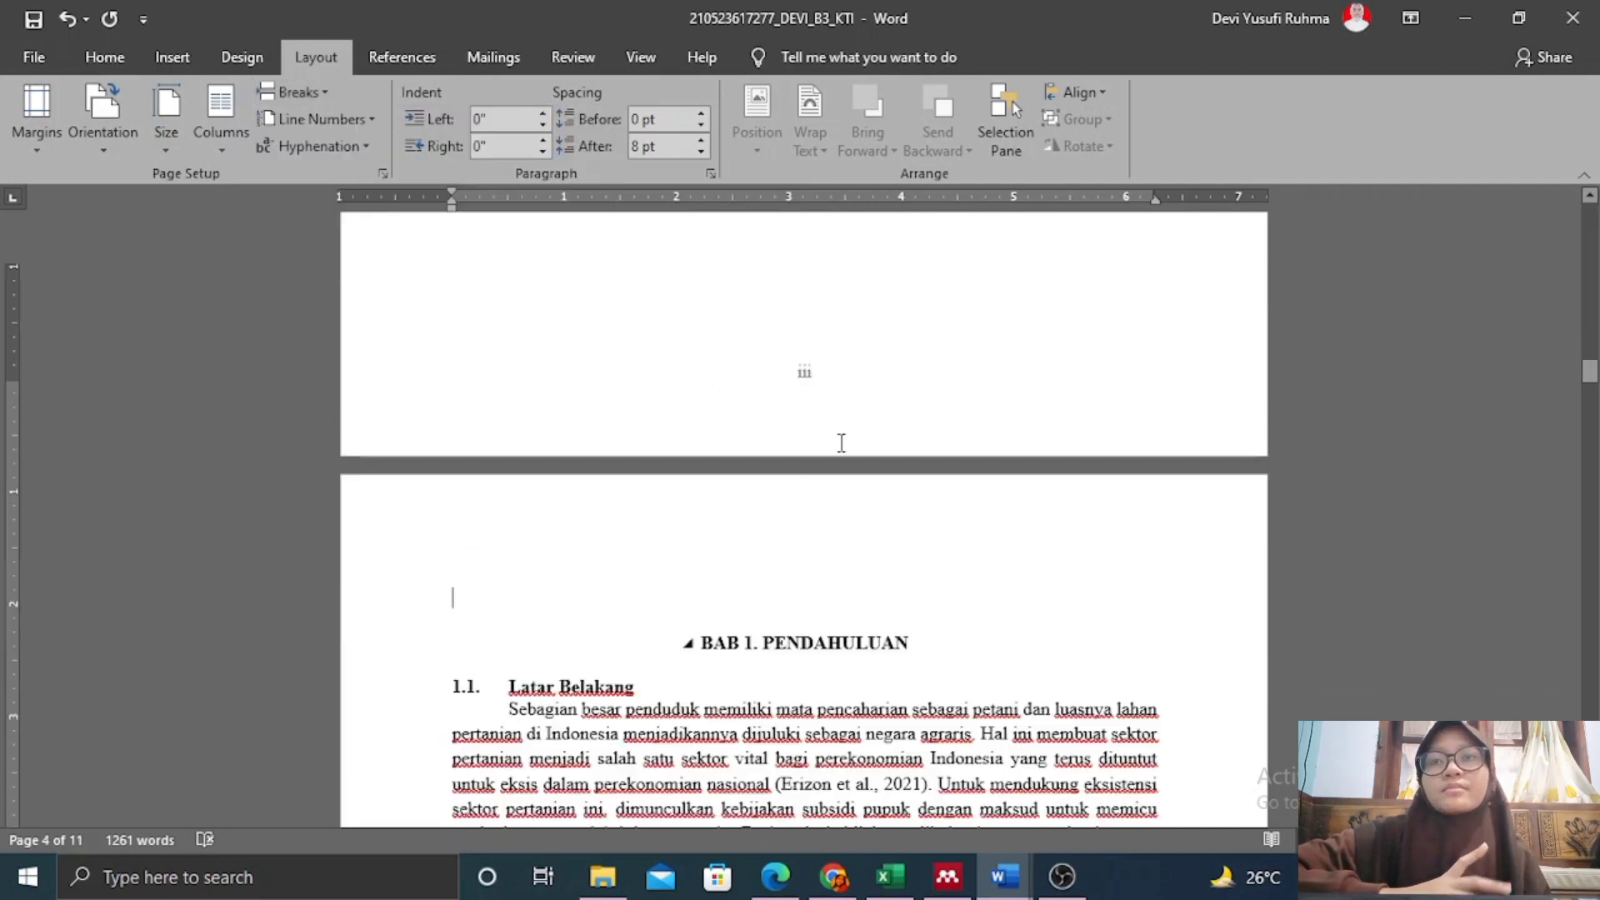
{"action": "scroll", "coordinate": [785, 419], "scroll_direction": "up", "scroll_amount": 3}
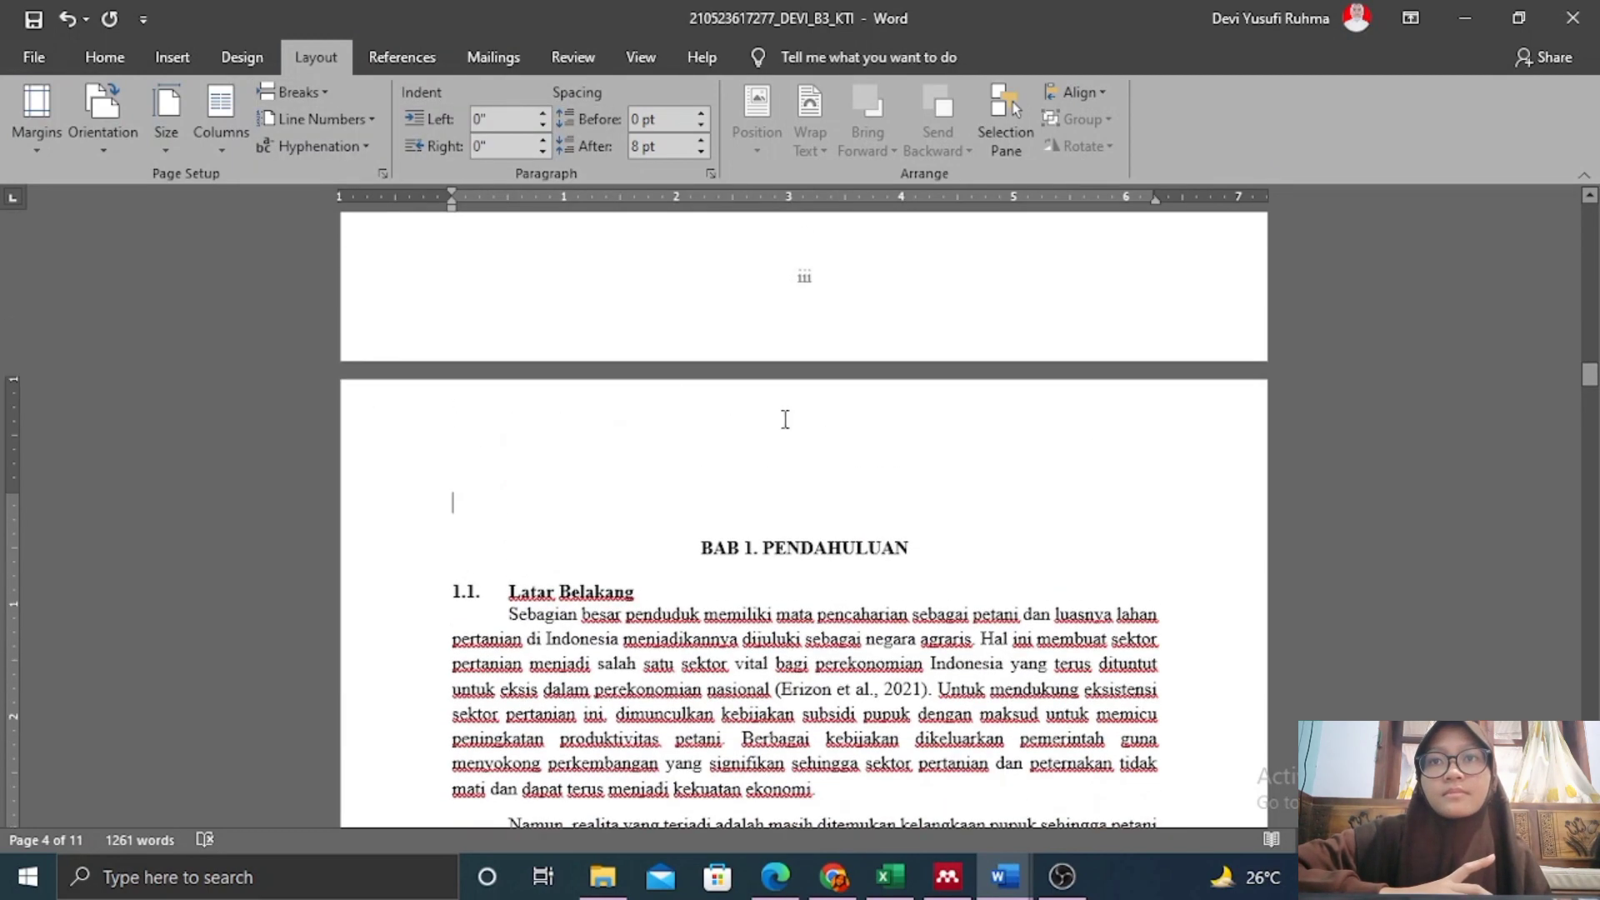
{"action": "left_click", "coordinate": [689, 548]}
{"action": "left_click", "coordinate": [689, 548]}
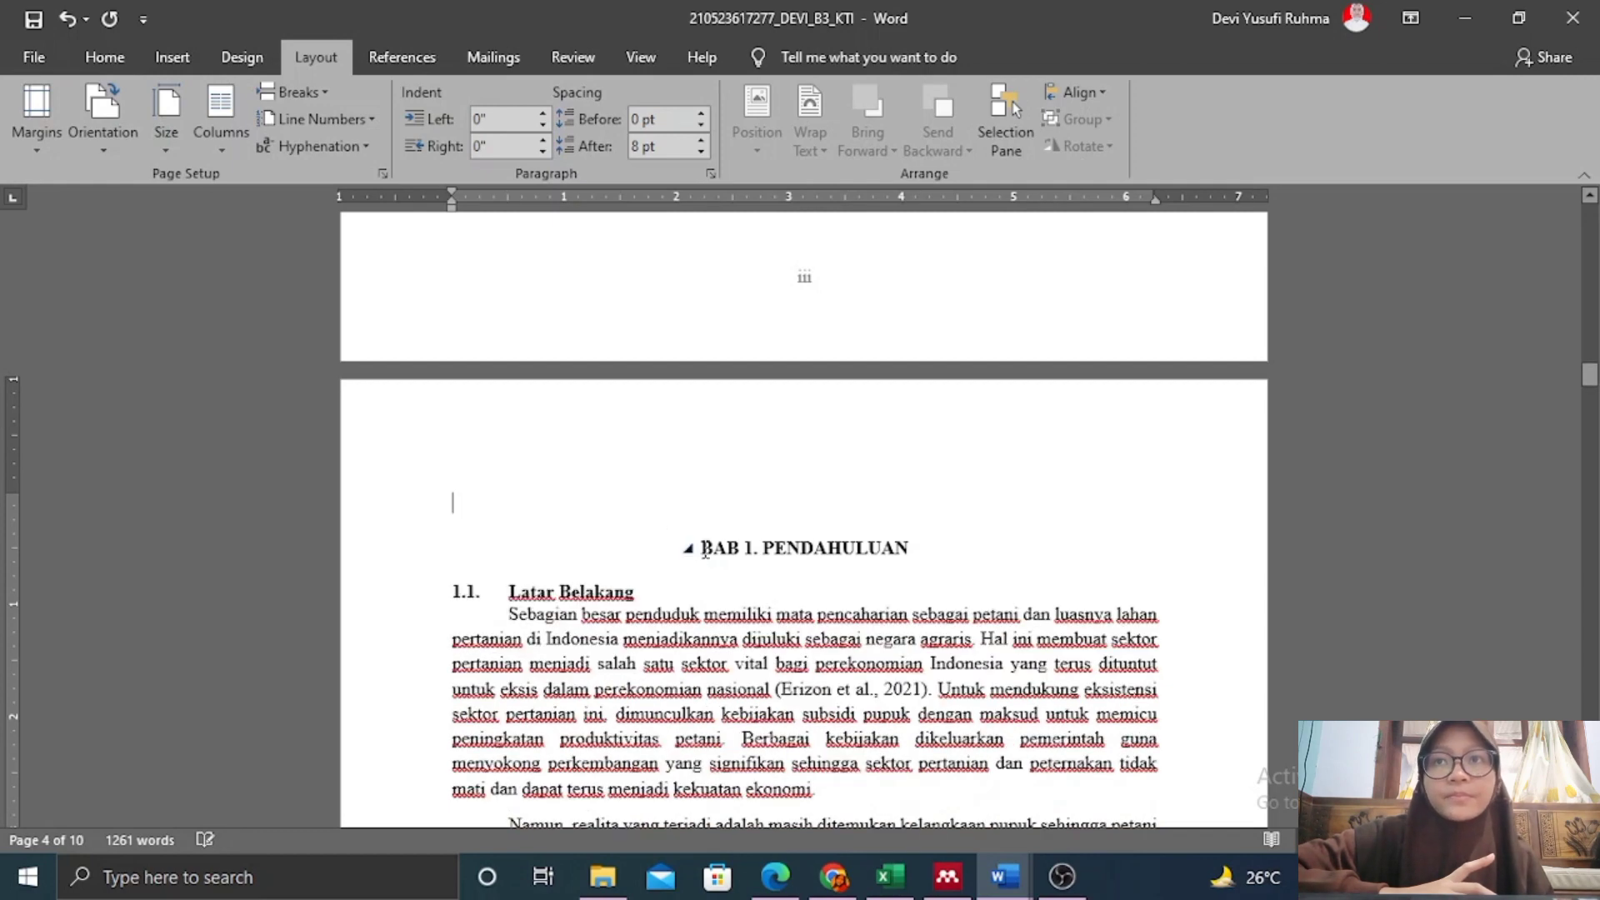
{"action": "key", "text": "Delete"}
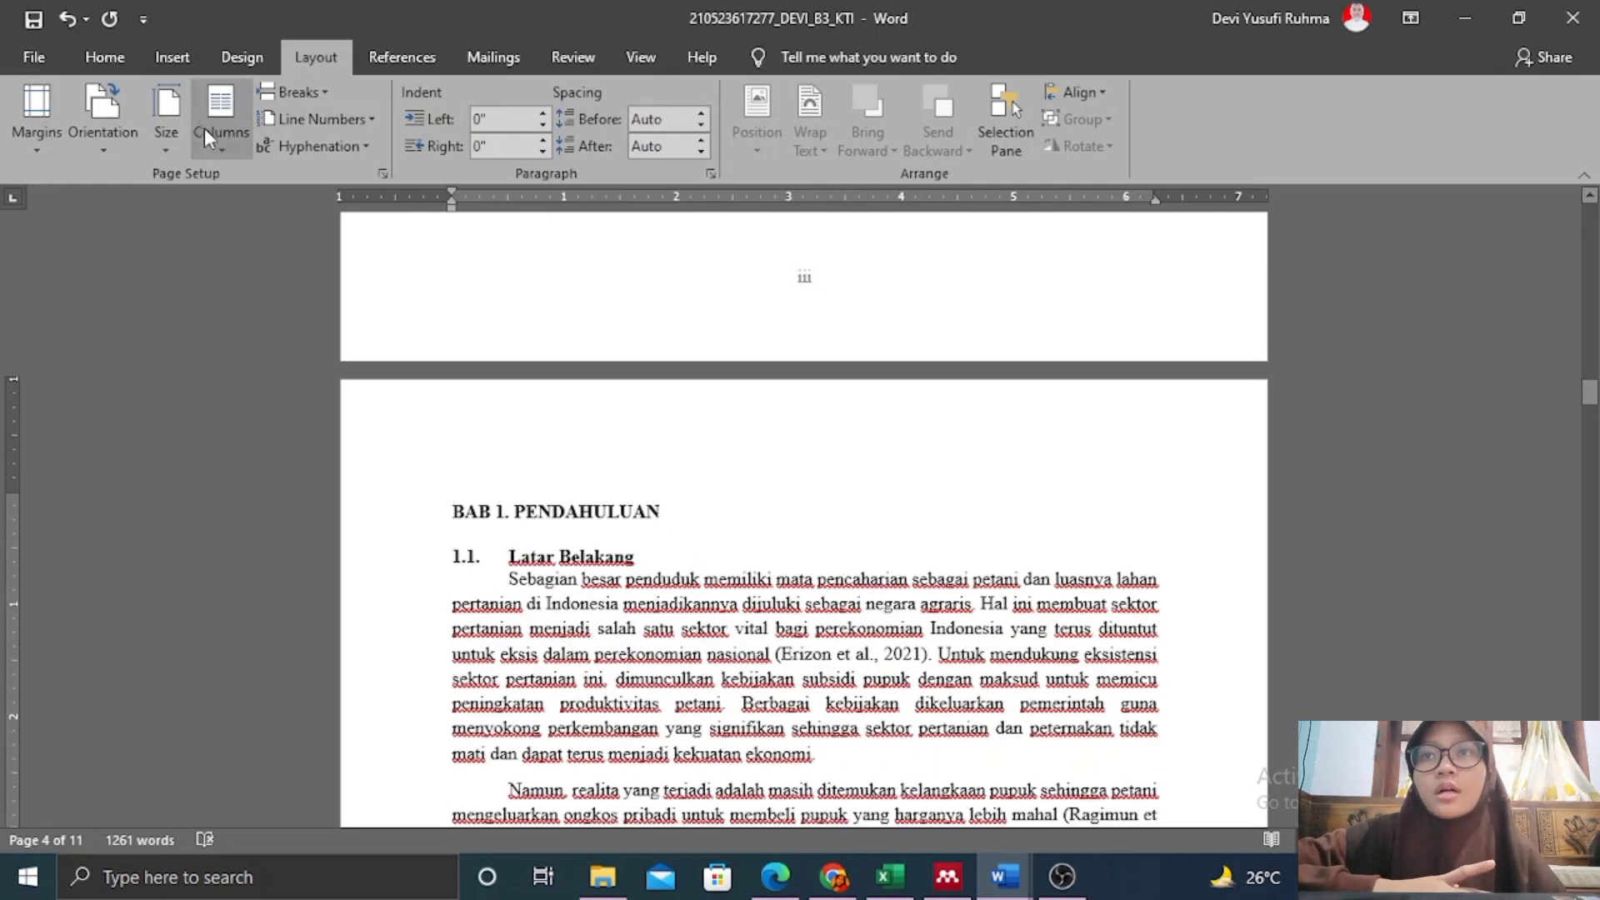
{"action": "left_click", "coordinate": [117, 60]}
{"action": "left_click", "coordinate": [556, 140]}
Change the page numbering of the section starting at BAB 1. PENDAHULUAN to Arabic numerals starting at 1.
{"action": "scroll", "coordinate": [836, 417], "scroll_direction": "down", "scroll_amount": 10}
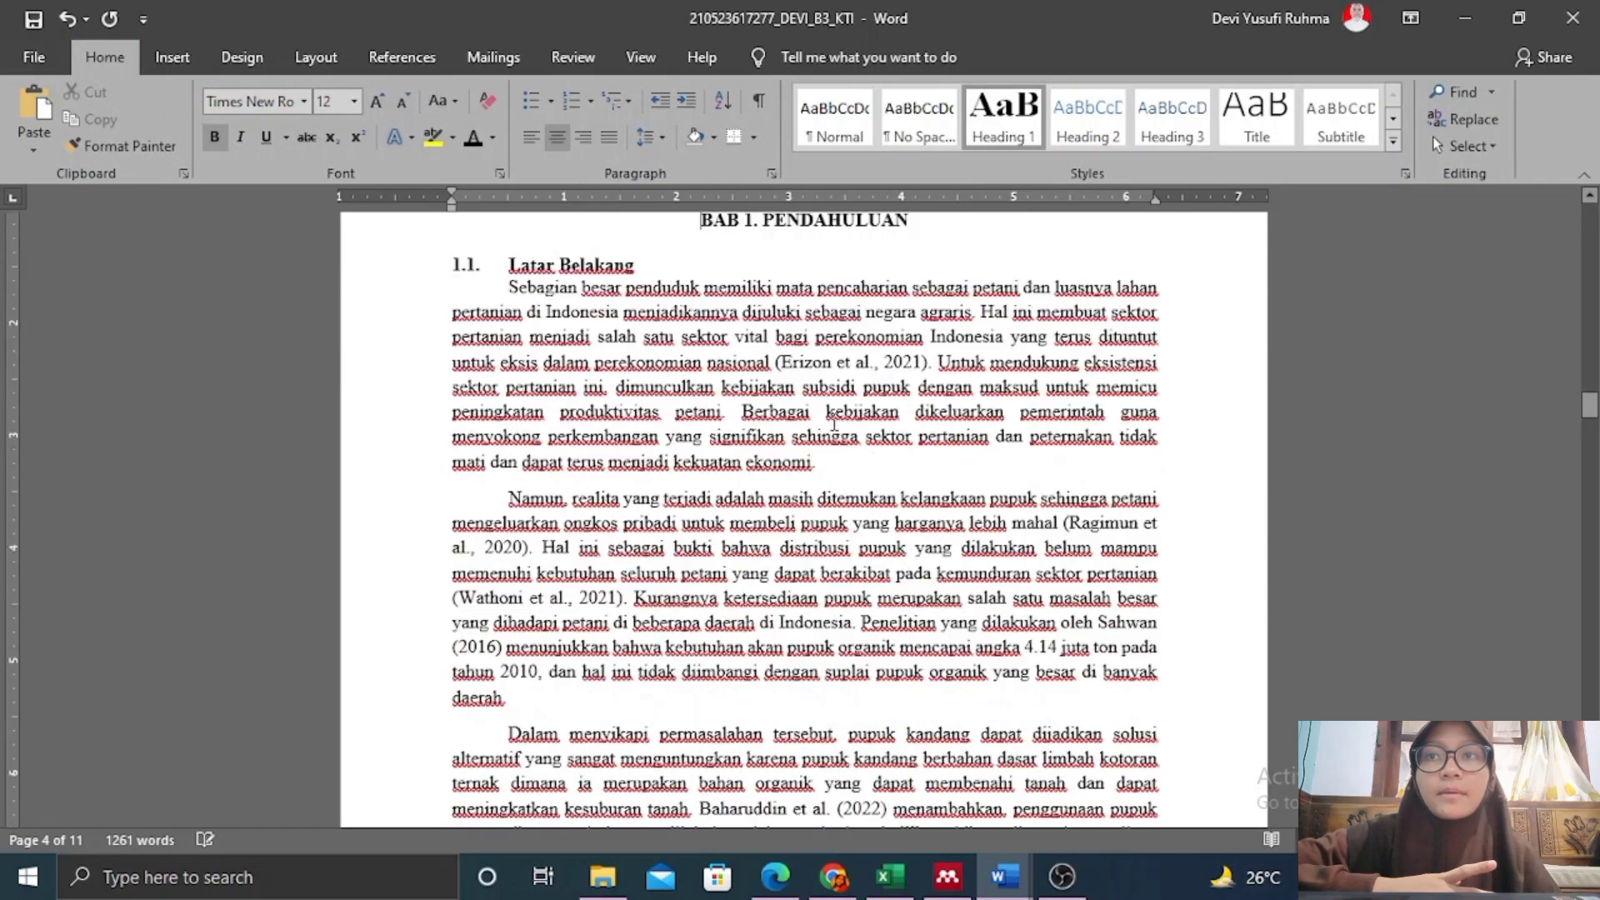
{"action": "scroll", "coordinate": [870, 447], "scroll_direction": "up", "scroll_amount": 10}
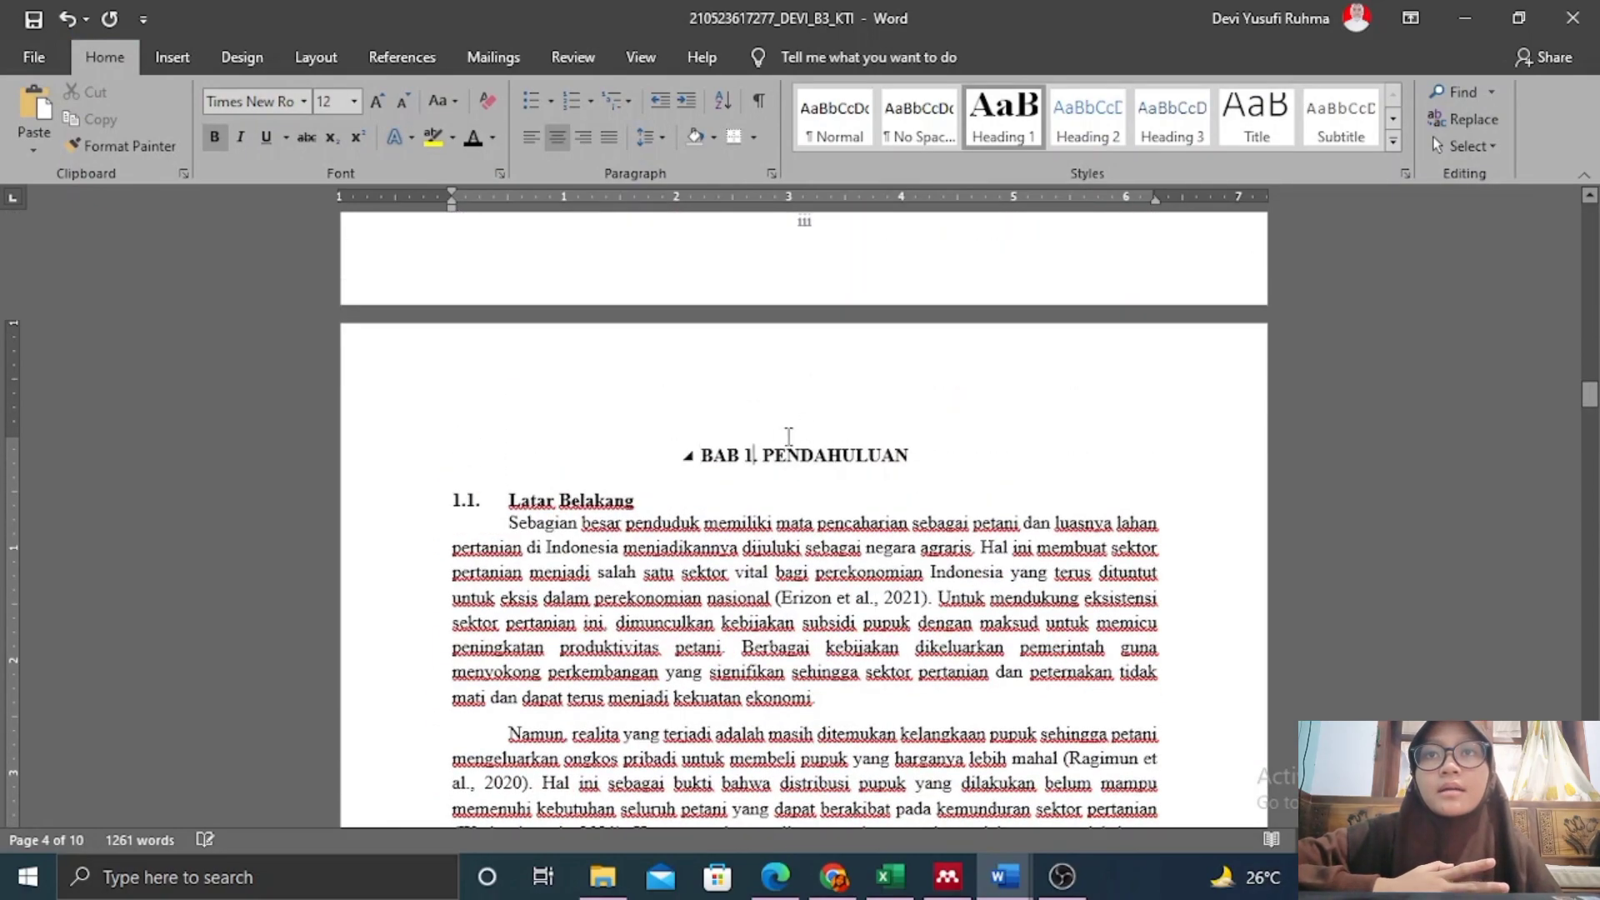
{"action": "scroll", "coordinate": [843, 425], "scroll_direction": "up", "scroll_amount": 8}
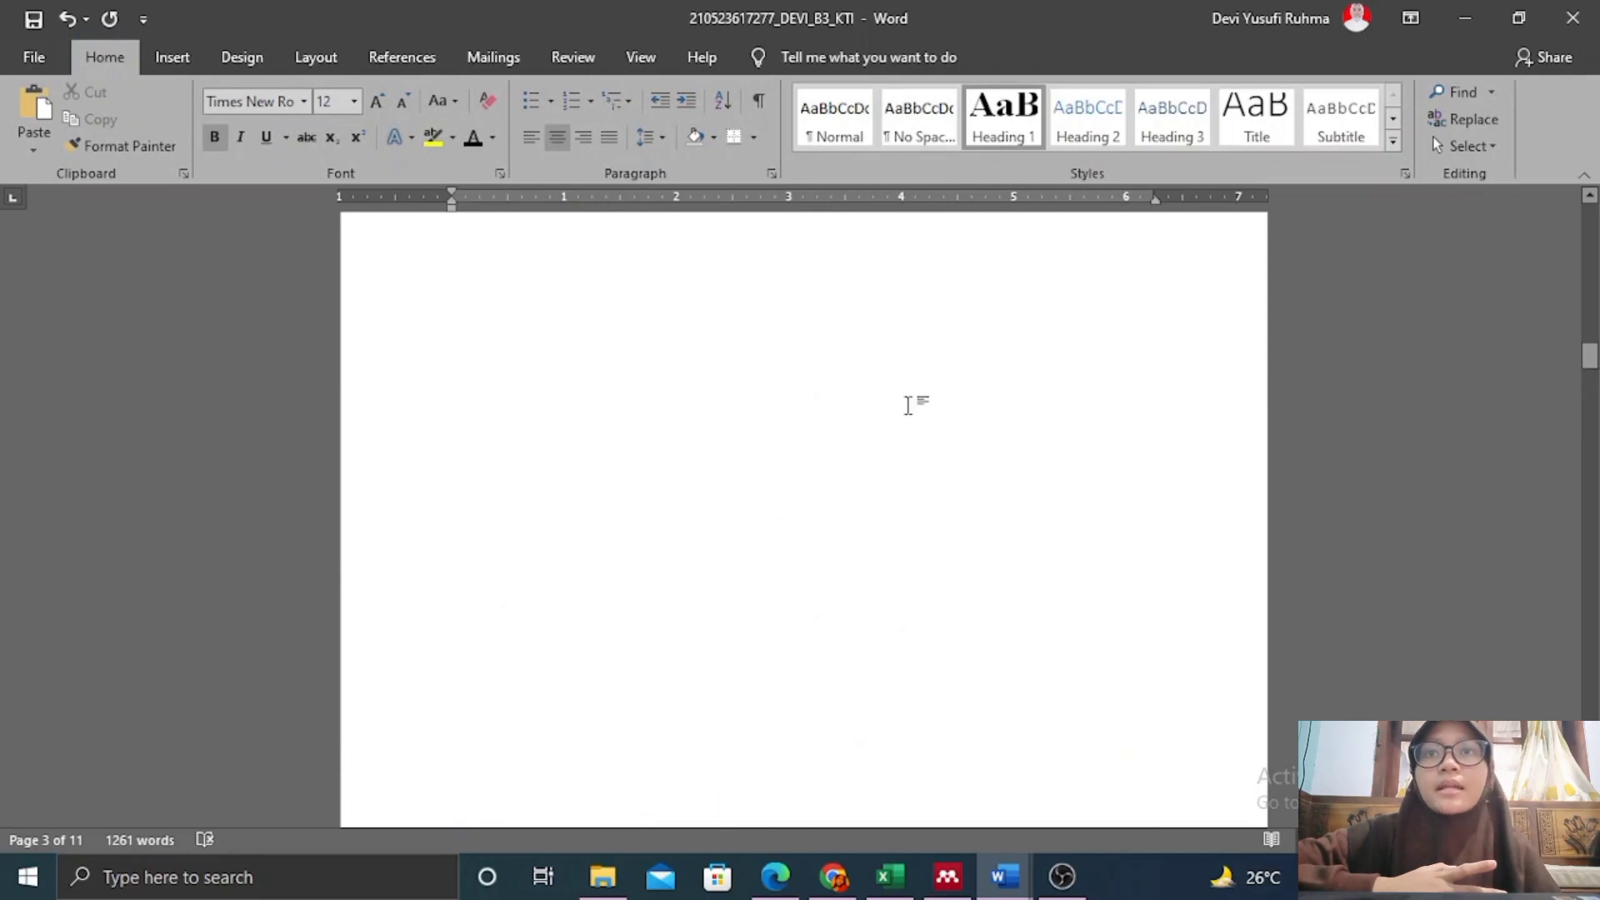
{"action": "scroll", "coordinate": [909, 406], "scroll_direction": "down", "scroll_amount": 18}
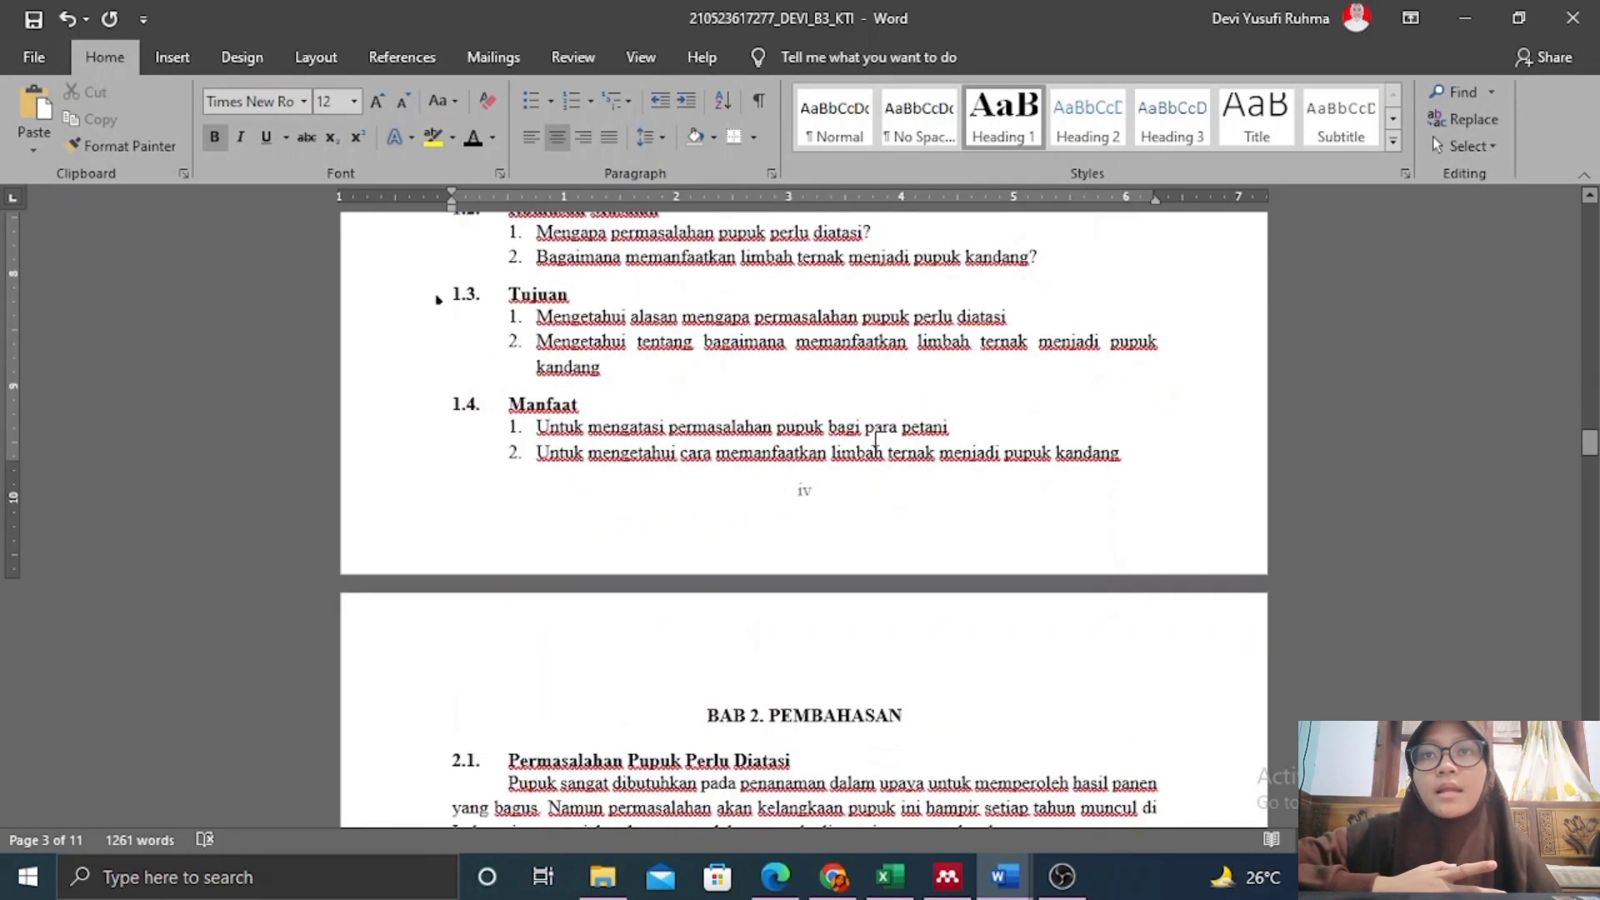
{"action": "double_click", "coordinate": [806, 490]}
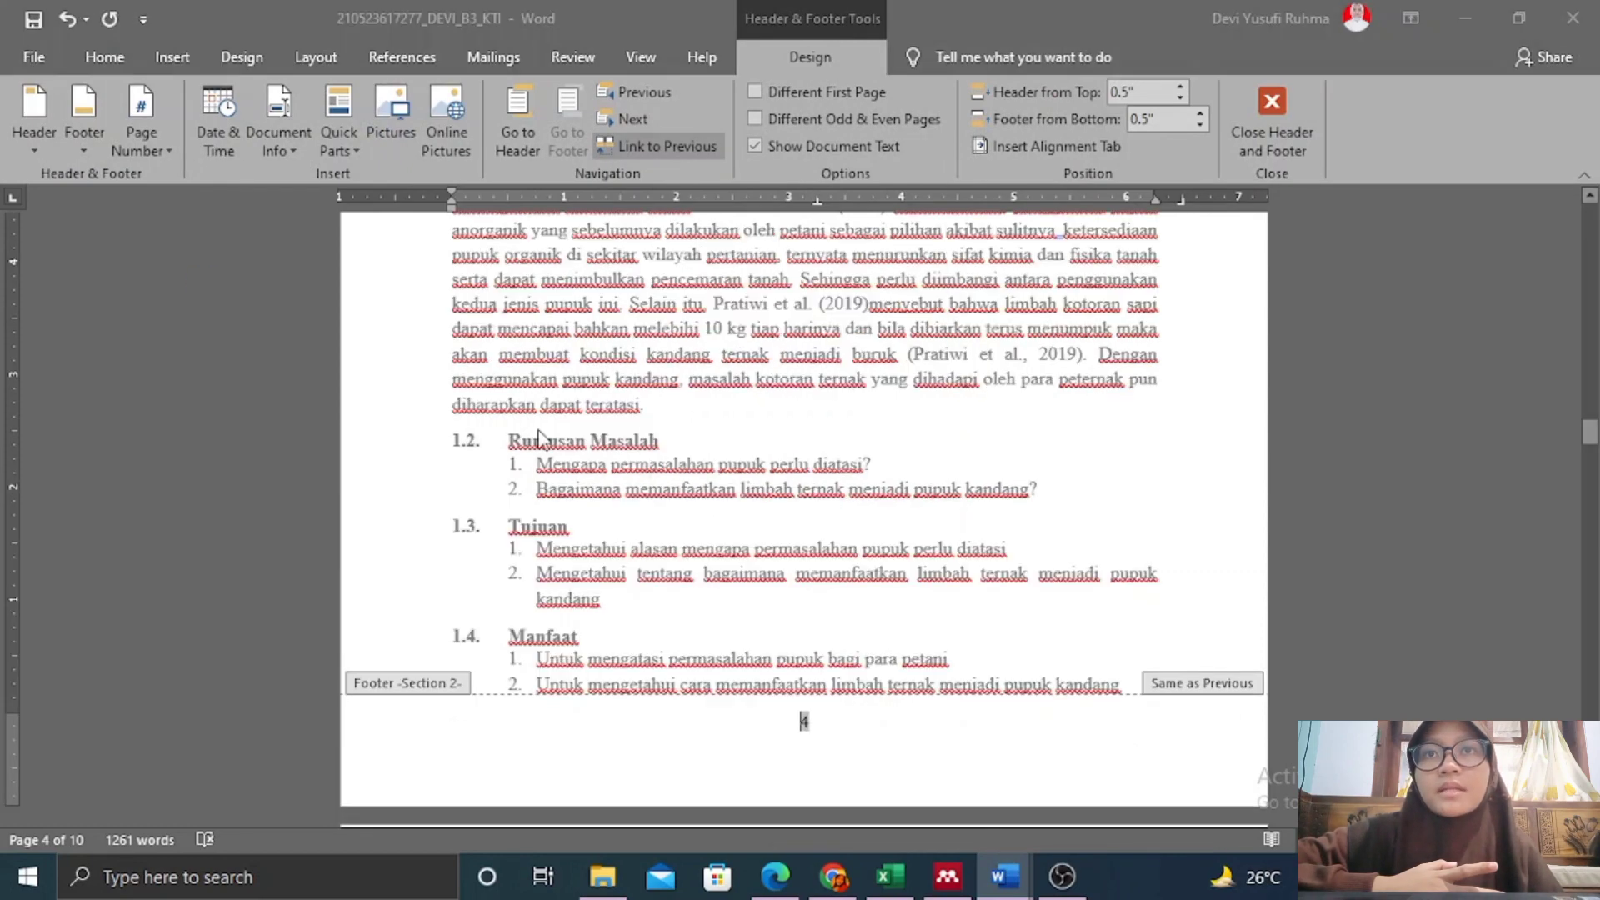
{"action": "left_click", "coordinate": [685, 502]}
{"action": "left_click", "coordinate": [803, 549]}
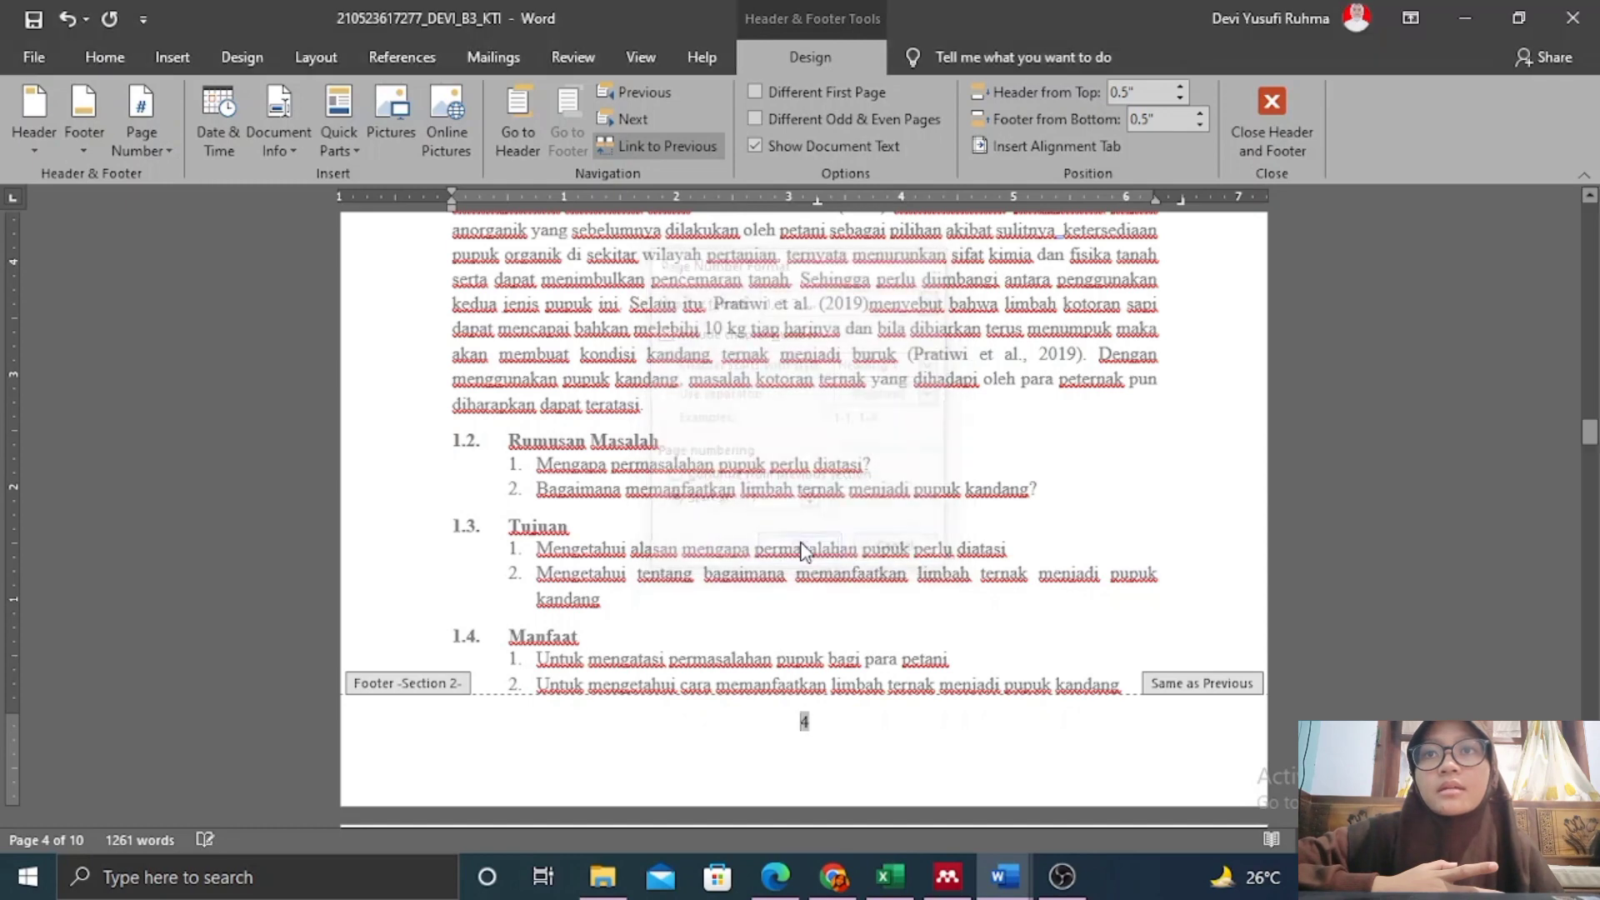
Check the footer page numbers across the front matter and the BAB 1 section, and exit footer editing.
{"action": "scroll", "coordinate": [775, 470], "scroll_direction": "up", "scroll_amount": 15}
{"action": "scroll", "coordinate": [772, 465], "scroll_direction": "up", "scroll_amount": 20}
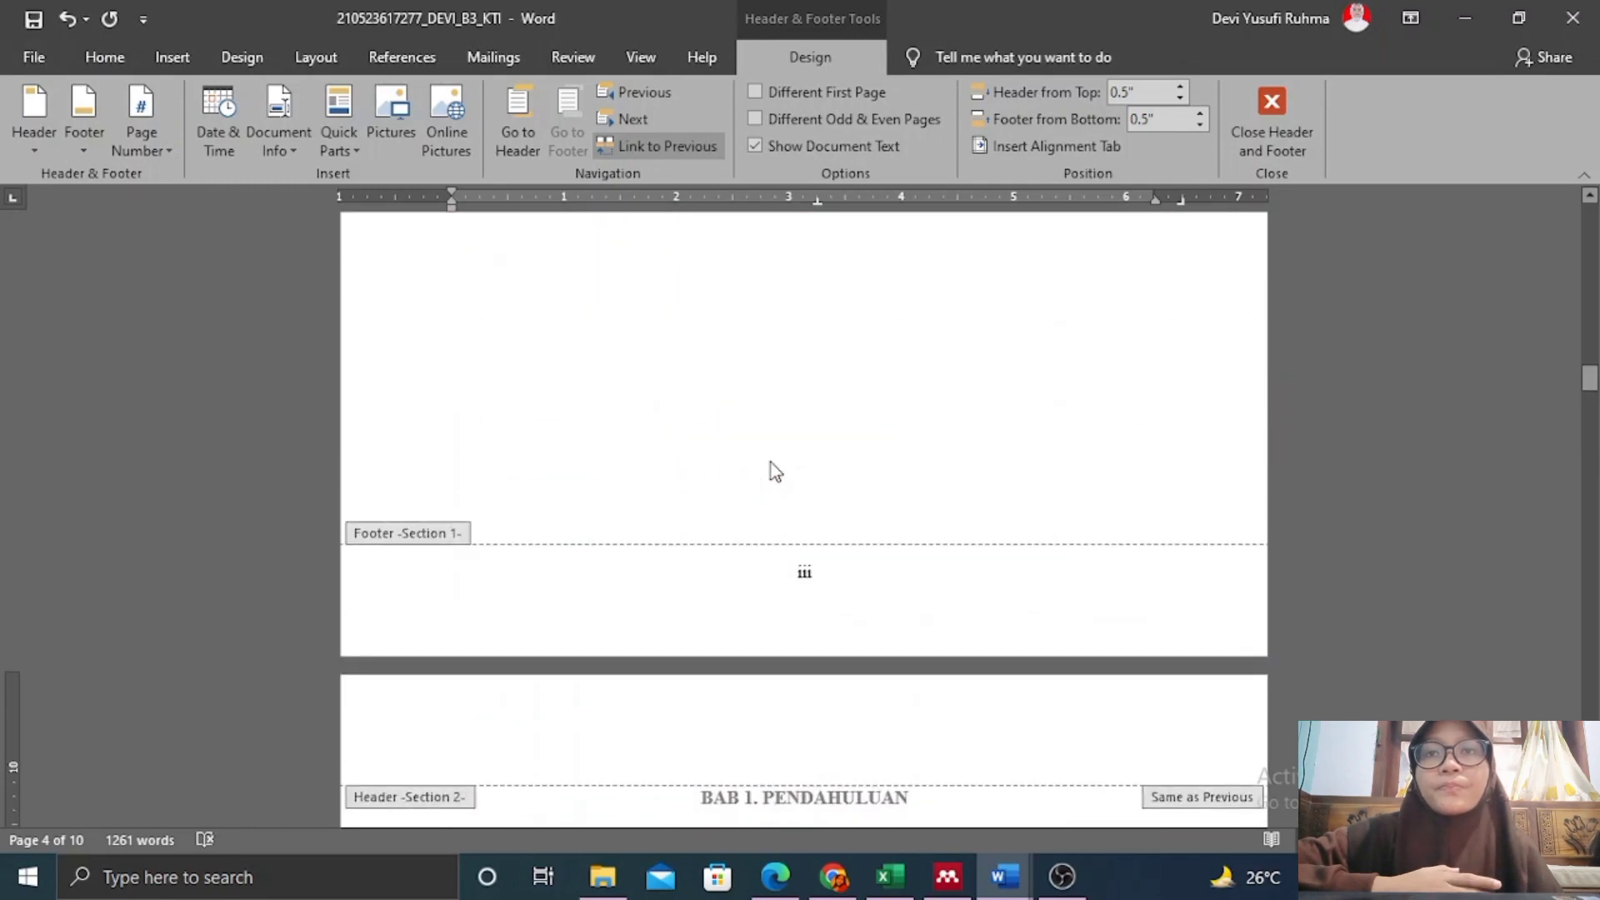
{"action": "scroll", "coordinate": [653, 371], "scroll_direction": "up", "scroll_amount": 20}
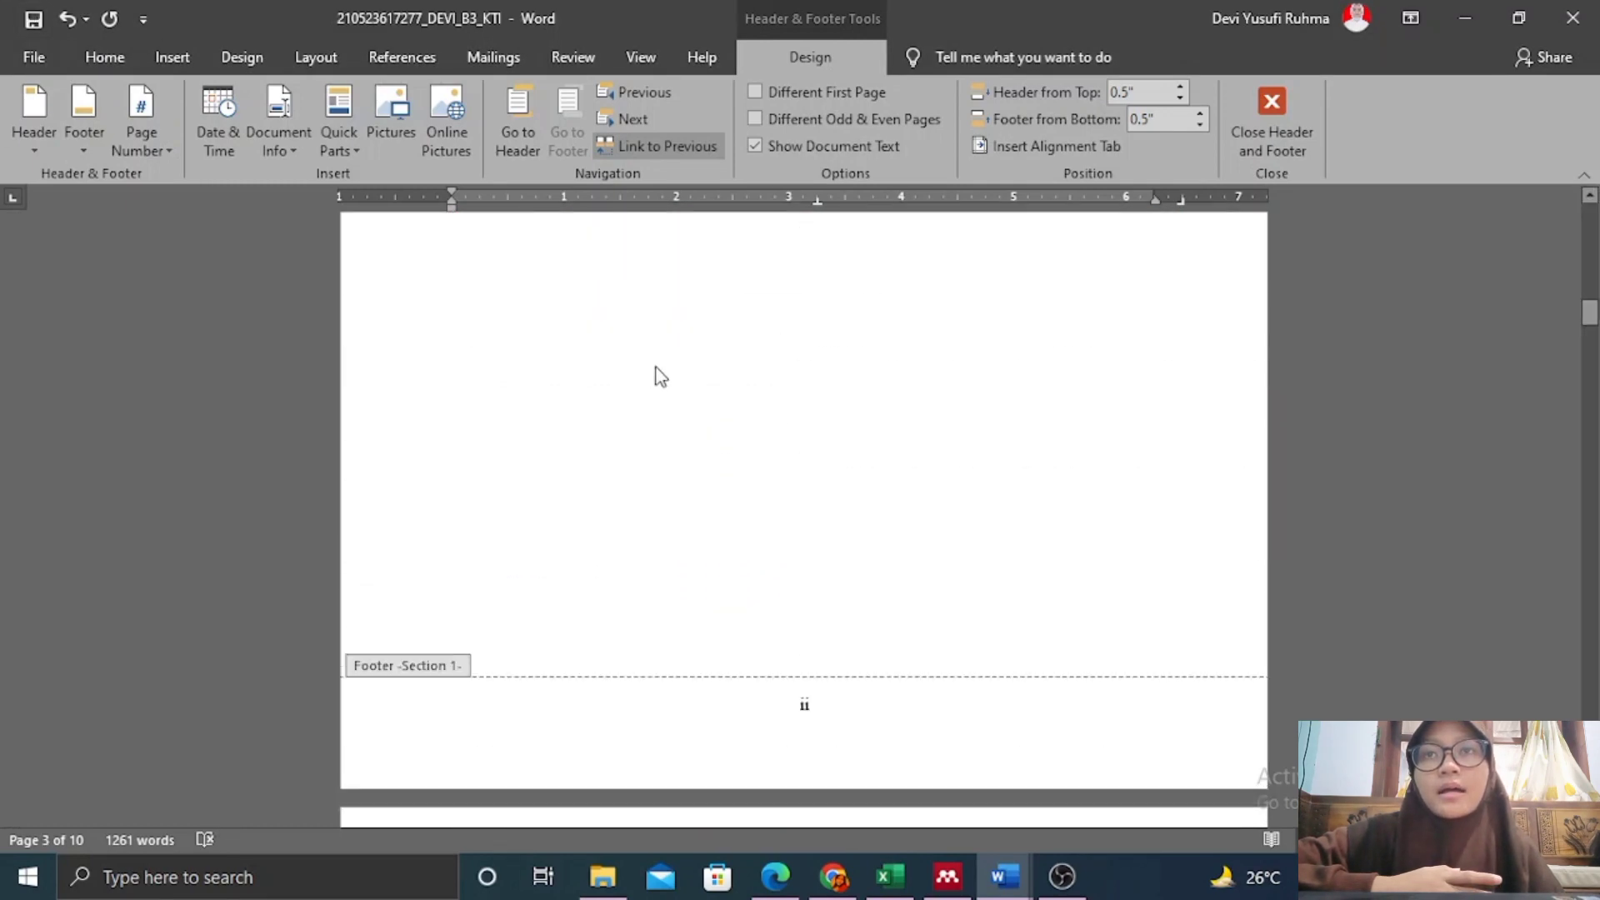
{"action": "scroll", "coordinate": [957, 421], "scroll_direction": "down", "scroll_amount": 20}
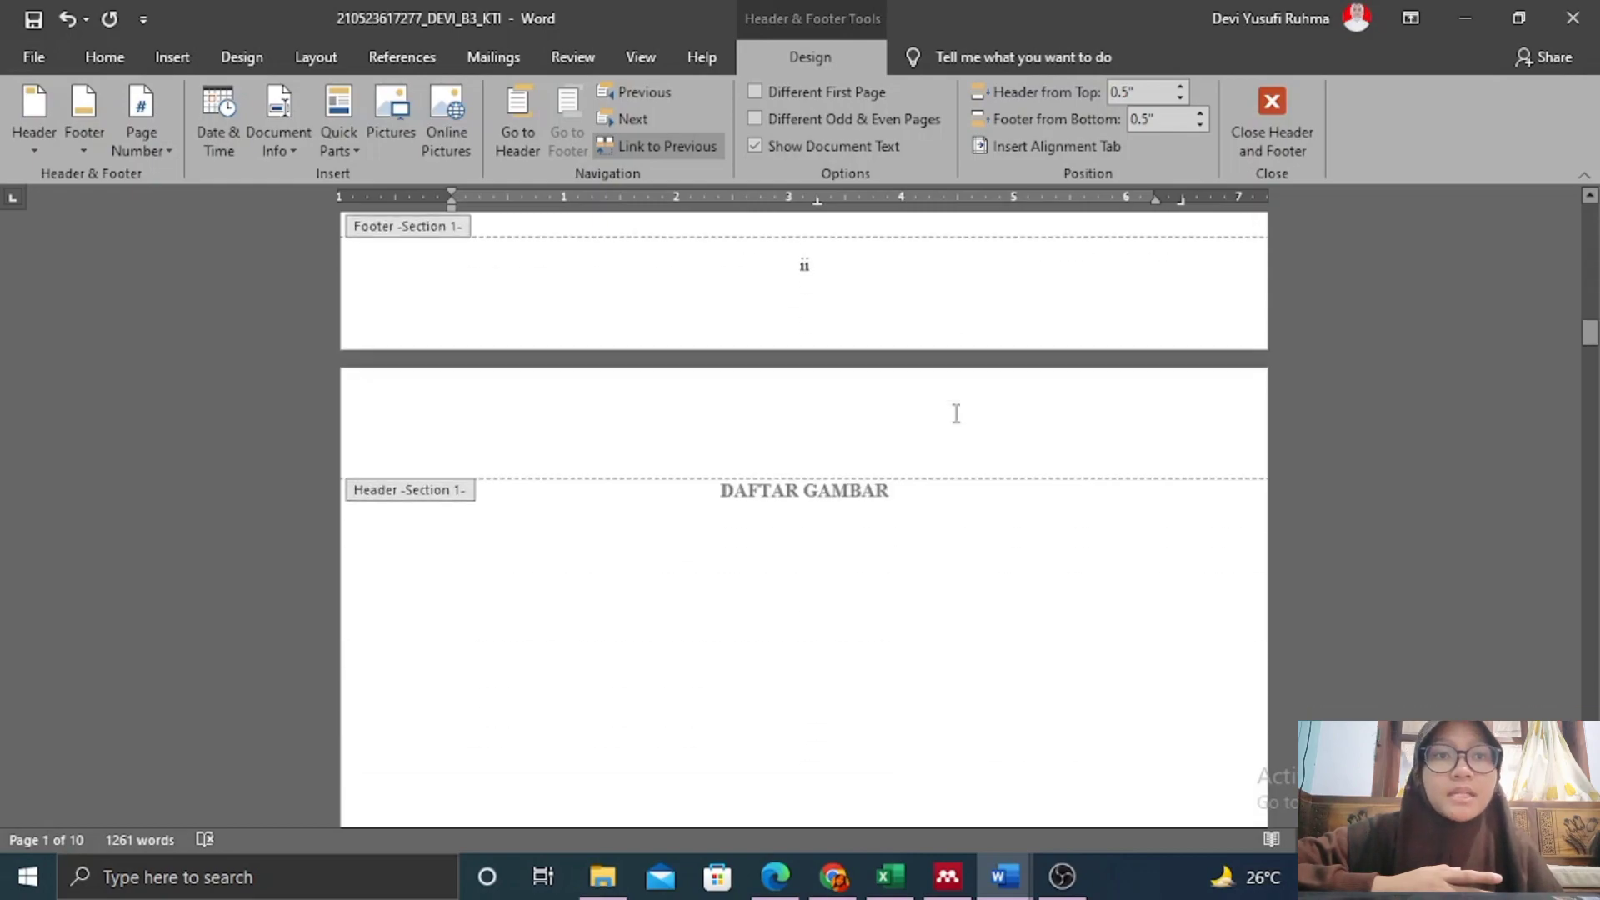
{"action": "scroll", "coordinate": [963, 447], "scroll_direction": "down", "scroll_amount": 20}
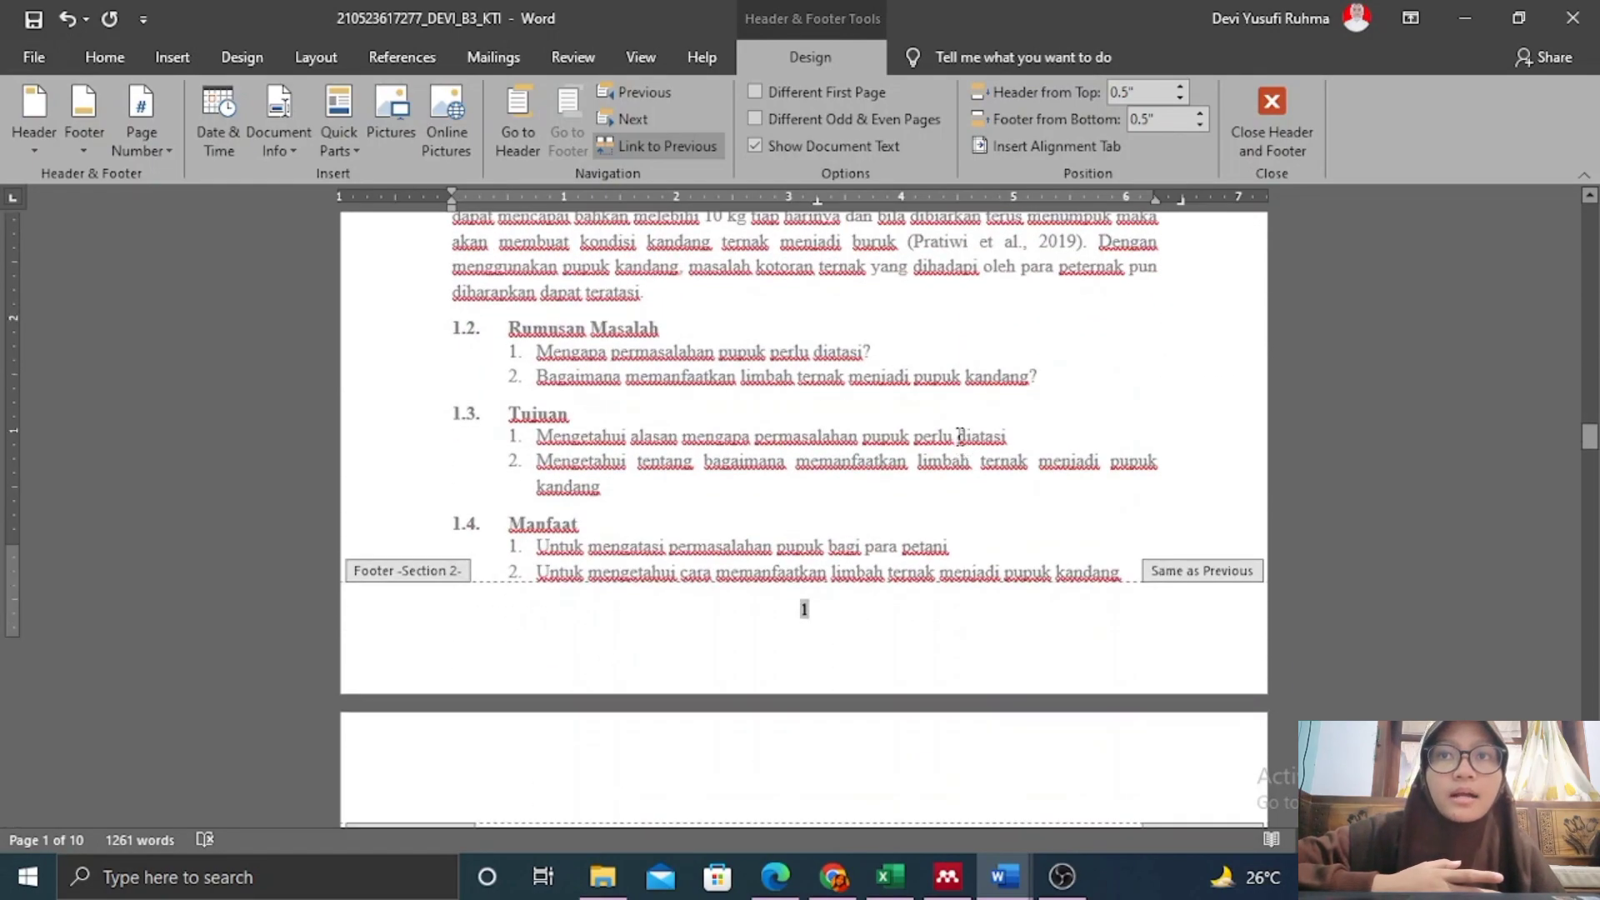
{"action": "scroll", "coordinate": [963, 451], "scroll_direction": "down", "scroll_amount": 5}
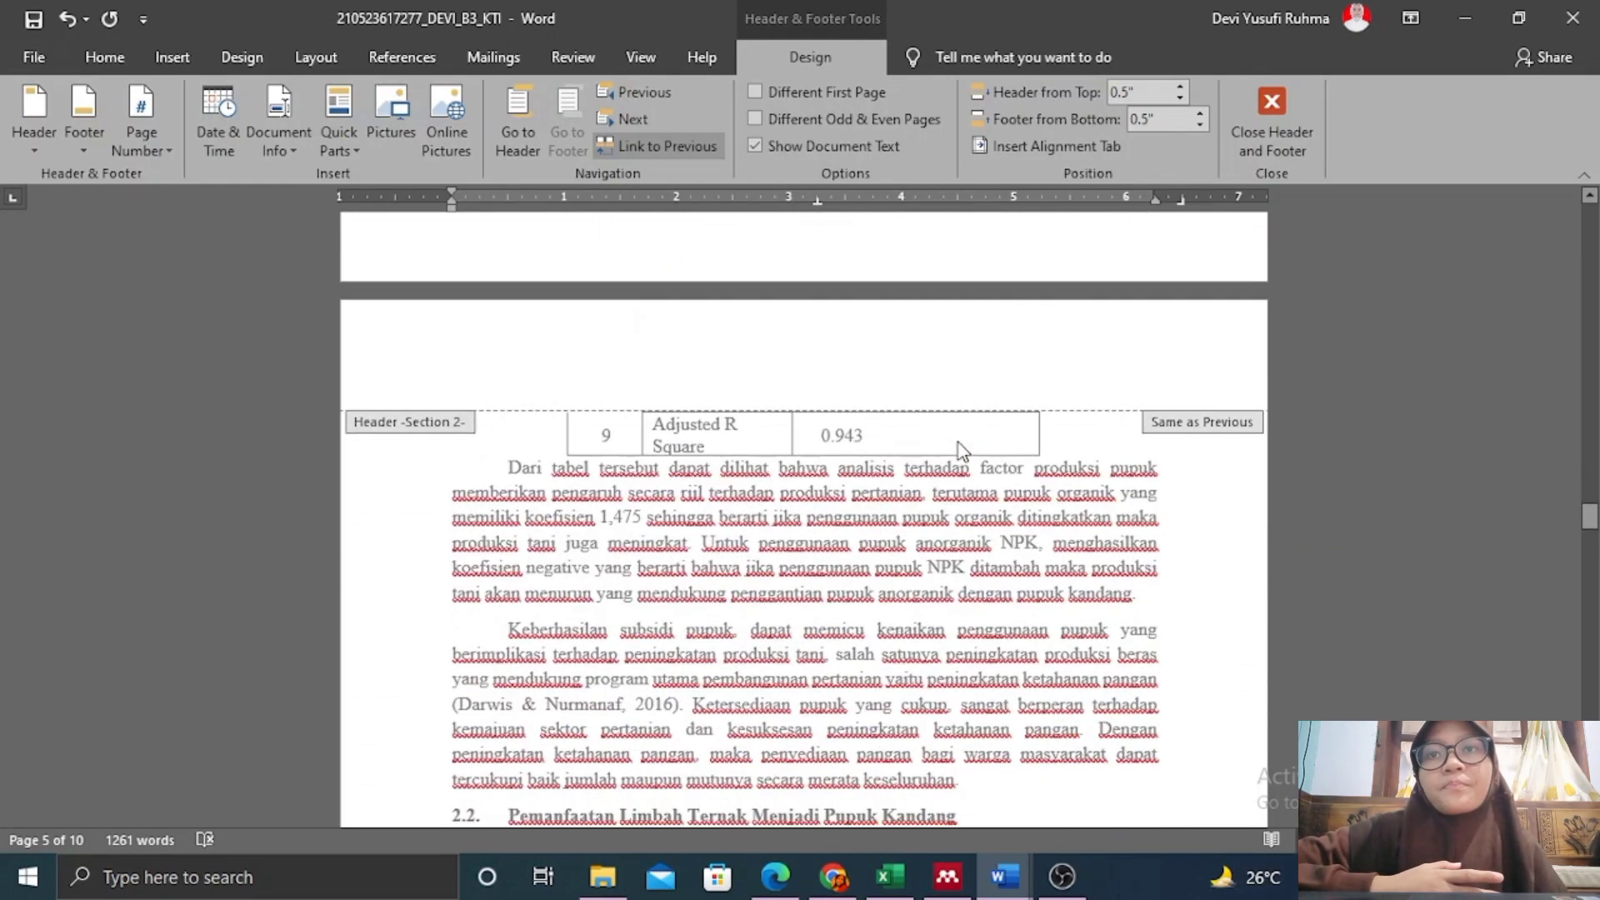
{"action": "scroll", "coordinate": [963, 451], "scroll_direction": "up", "scroll_amount": 20}
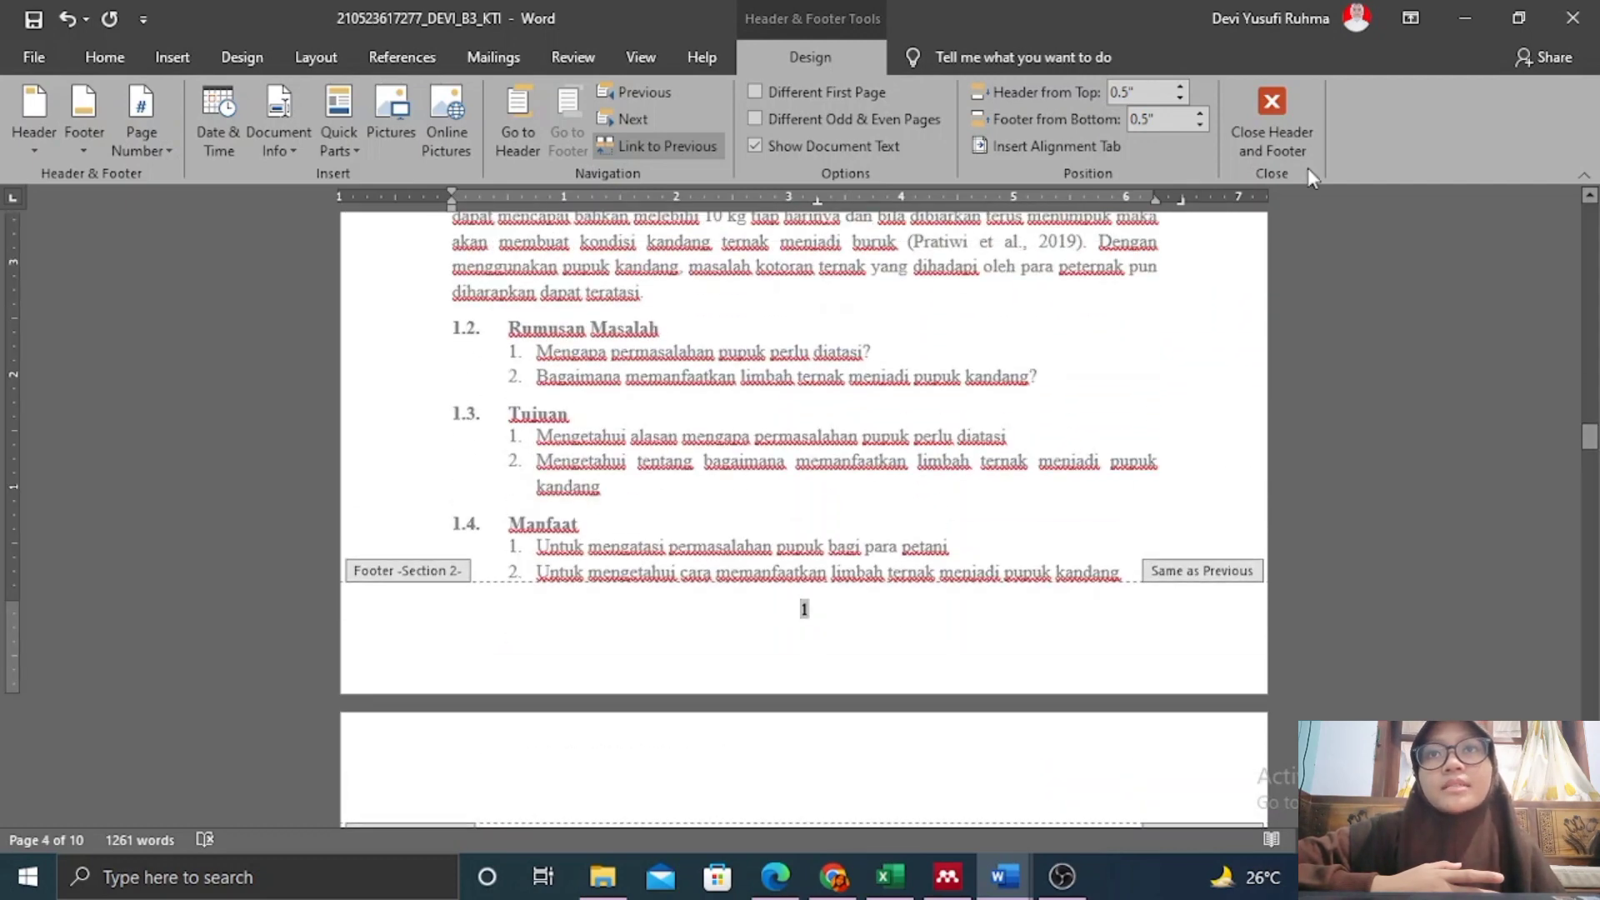
{"action": "left_click", "coordinate": [1285, 116]}
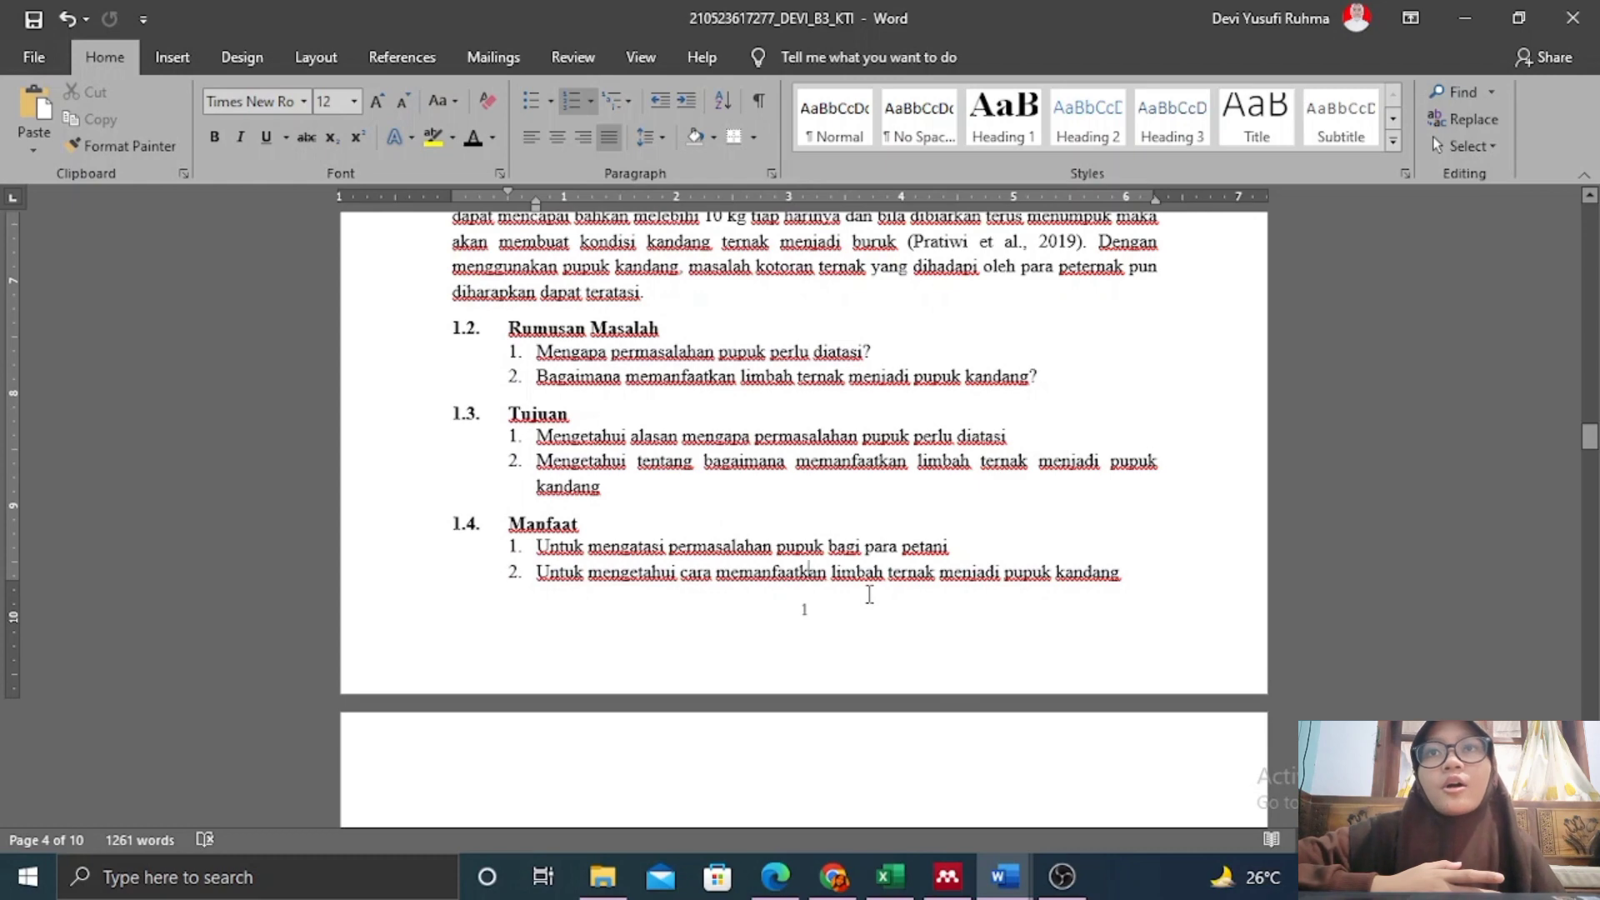
Insert a table of figures with the caption label Tabel below the DAFTAR TABEL heading.
{"action": "scroll", "coordinate": [875, 487], "scroll_direction": "up", "scroll_amount": 3}
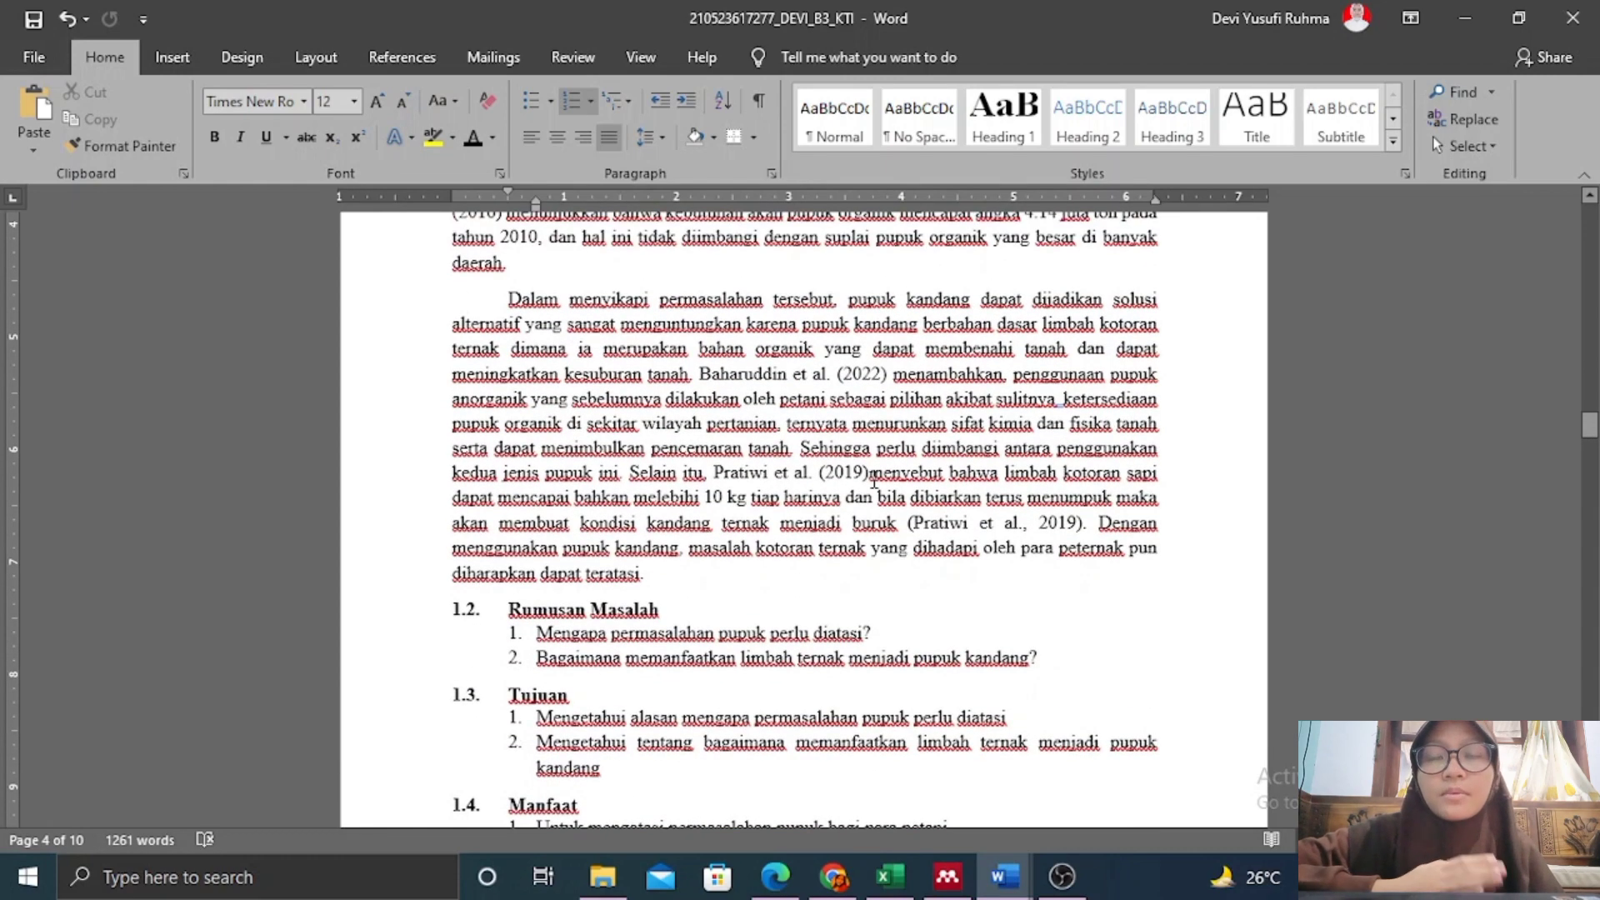
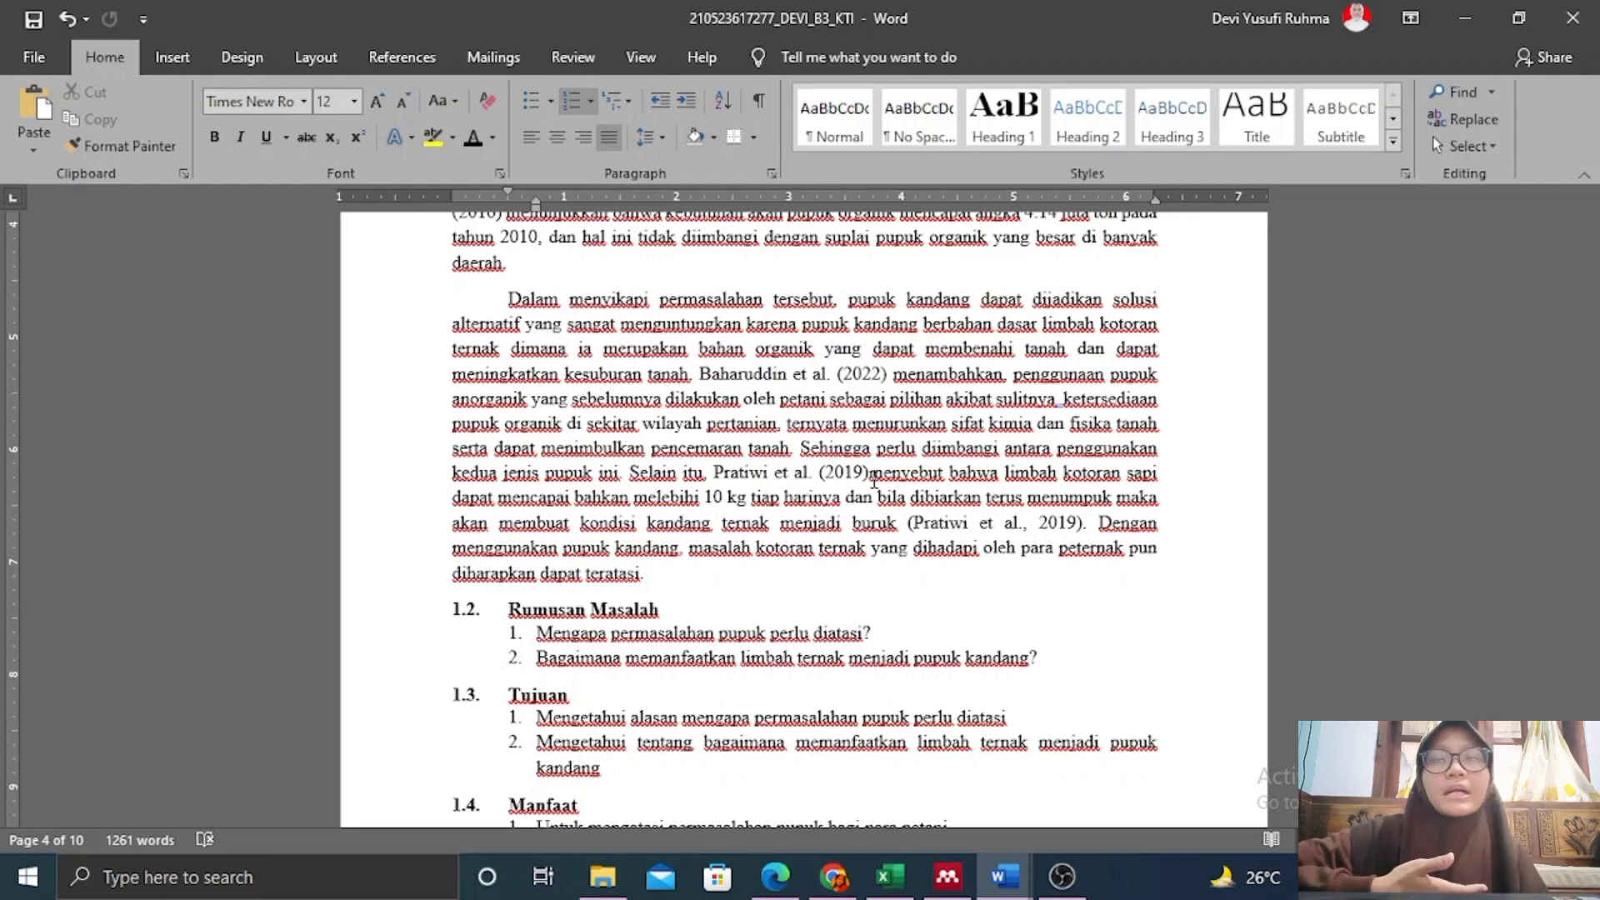
{"action": "scroll", "coordinate": [874, 482], "scroll_direction": "down", "scroll_amount": 5}
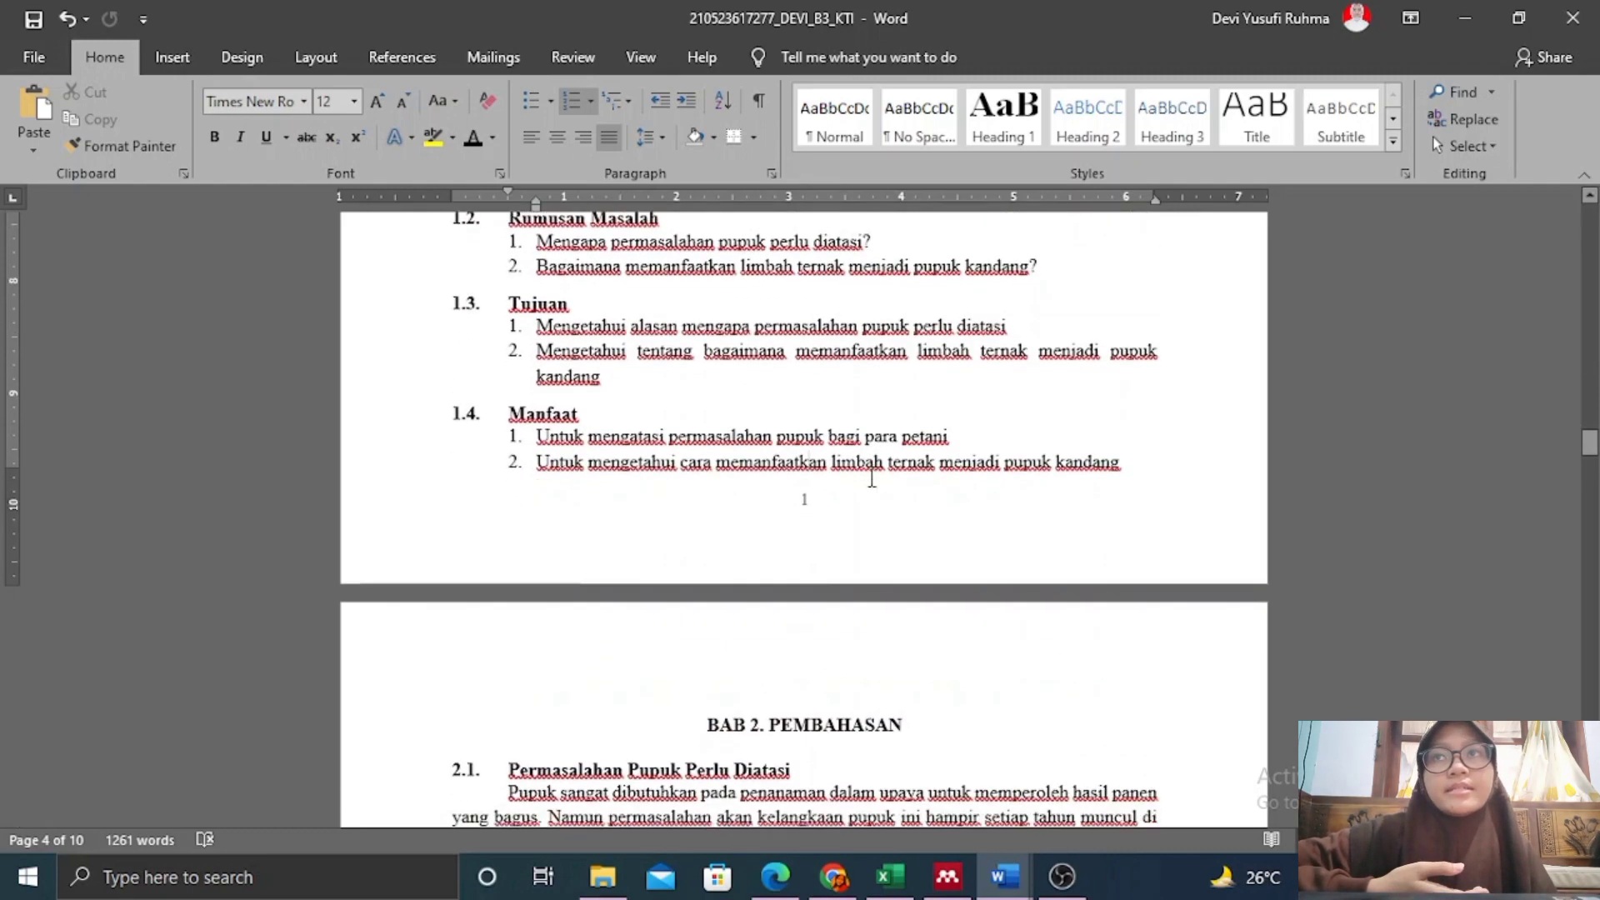
{"action": "scroll", "coordinate": [872, 477], "scroll_direction": "up", "scroll_amount": 10}
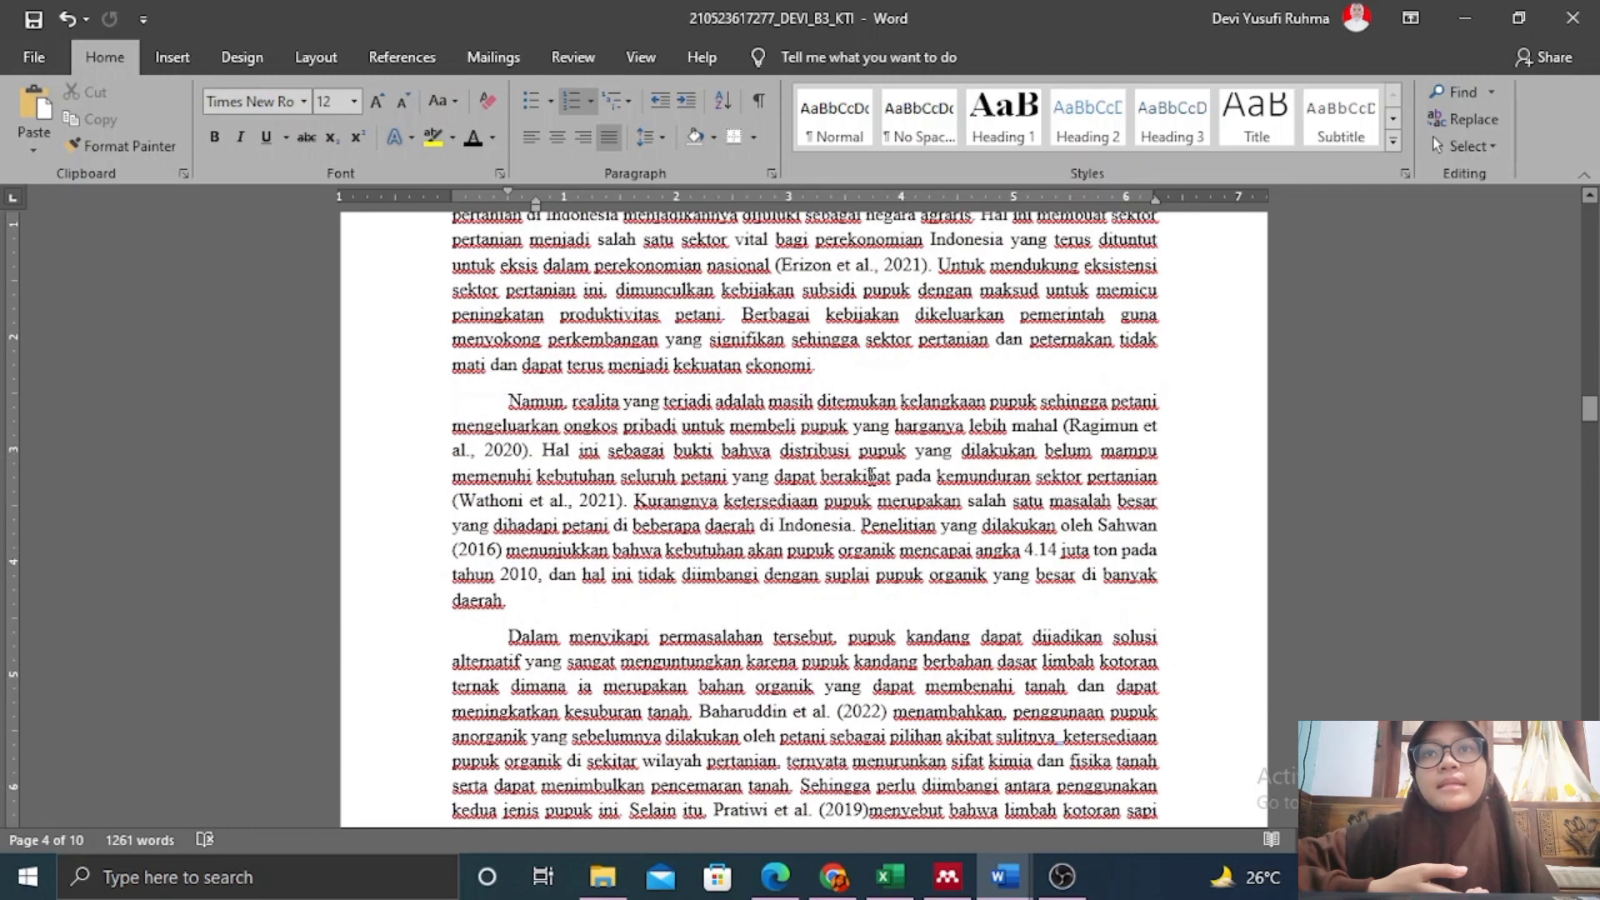
{"action": "scroll", "coordinate": [872, 476], "scroll_direction": "up", "scroll_amount": 10}
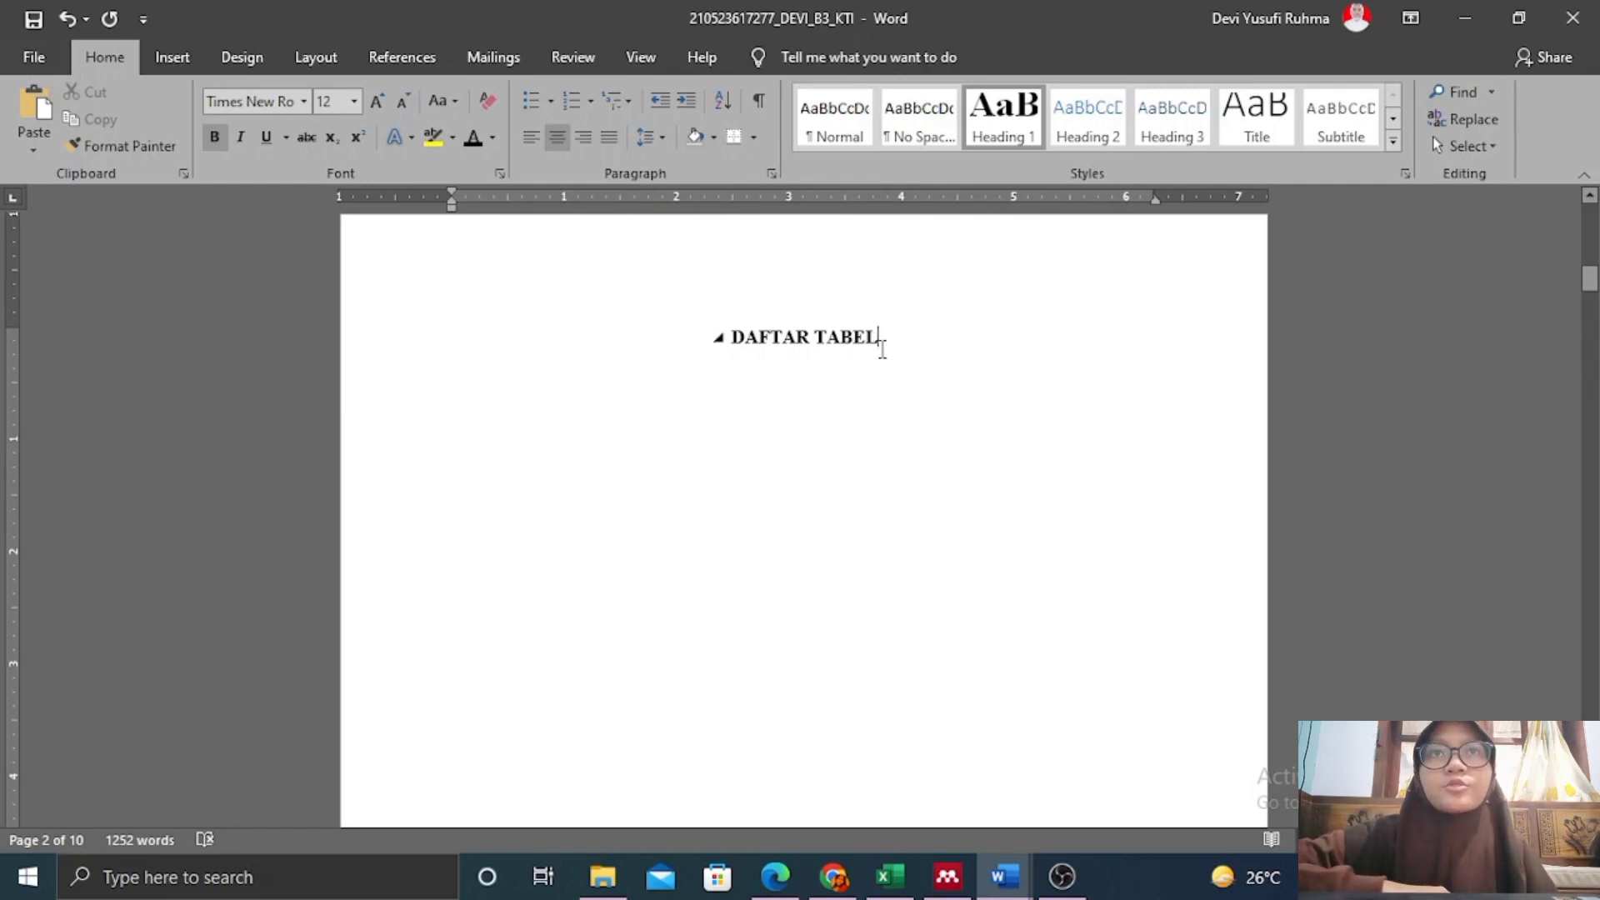
{"action": "left_click", "coordinate": [402, 60]}
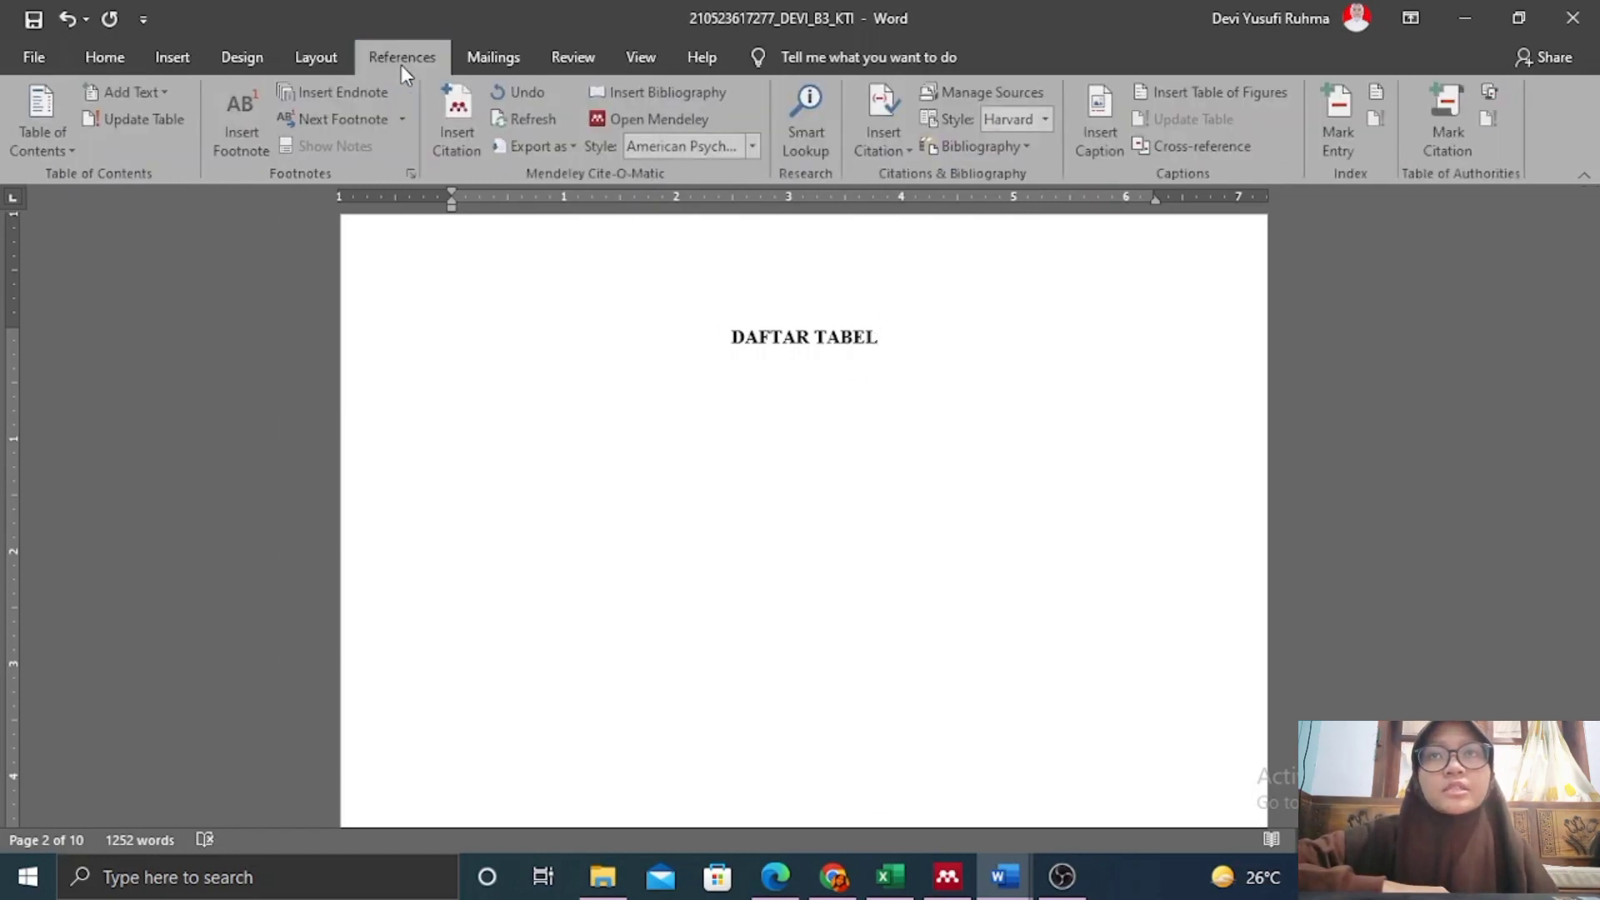
{"action": "left_click", "coordinate": [1222, 92]}
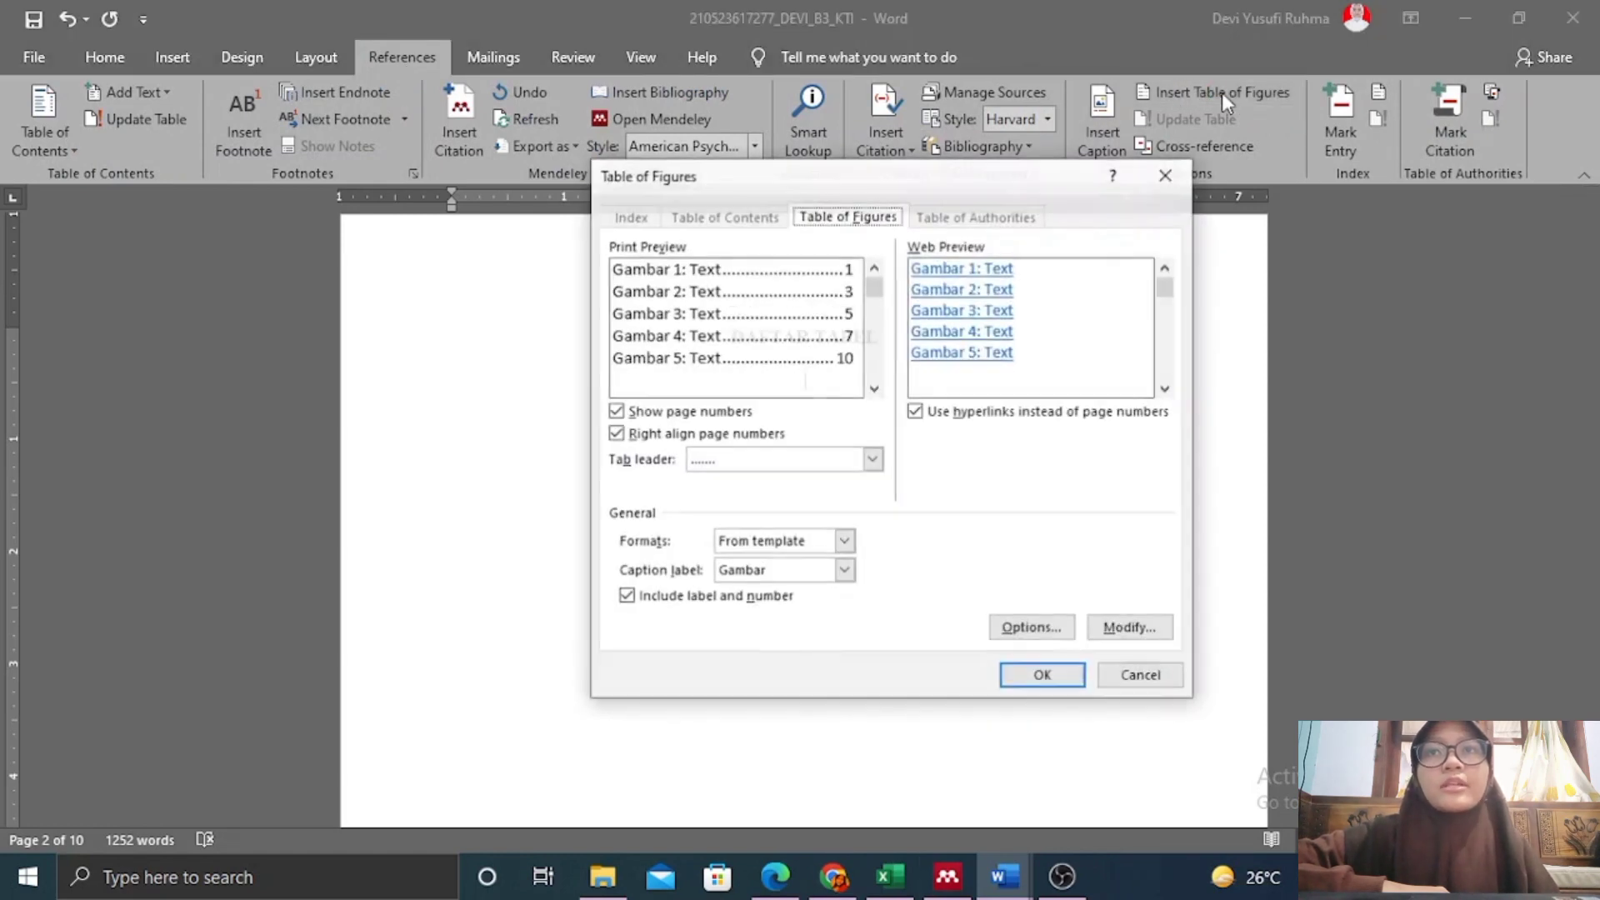
{"action": "mouse_move", "coordinate": [880, 172]}
{"action": "left_mouse_down"}
{"action": "mouse_move", "coordinate": [1144, 163]}
{"action": "mouse_move", "coordinate": [853, 162]}
{"action": "left_mouse_up"}
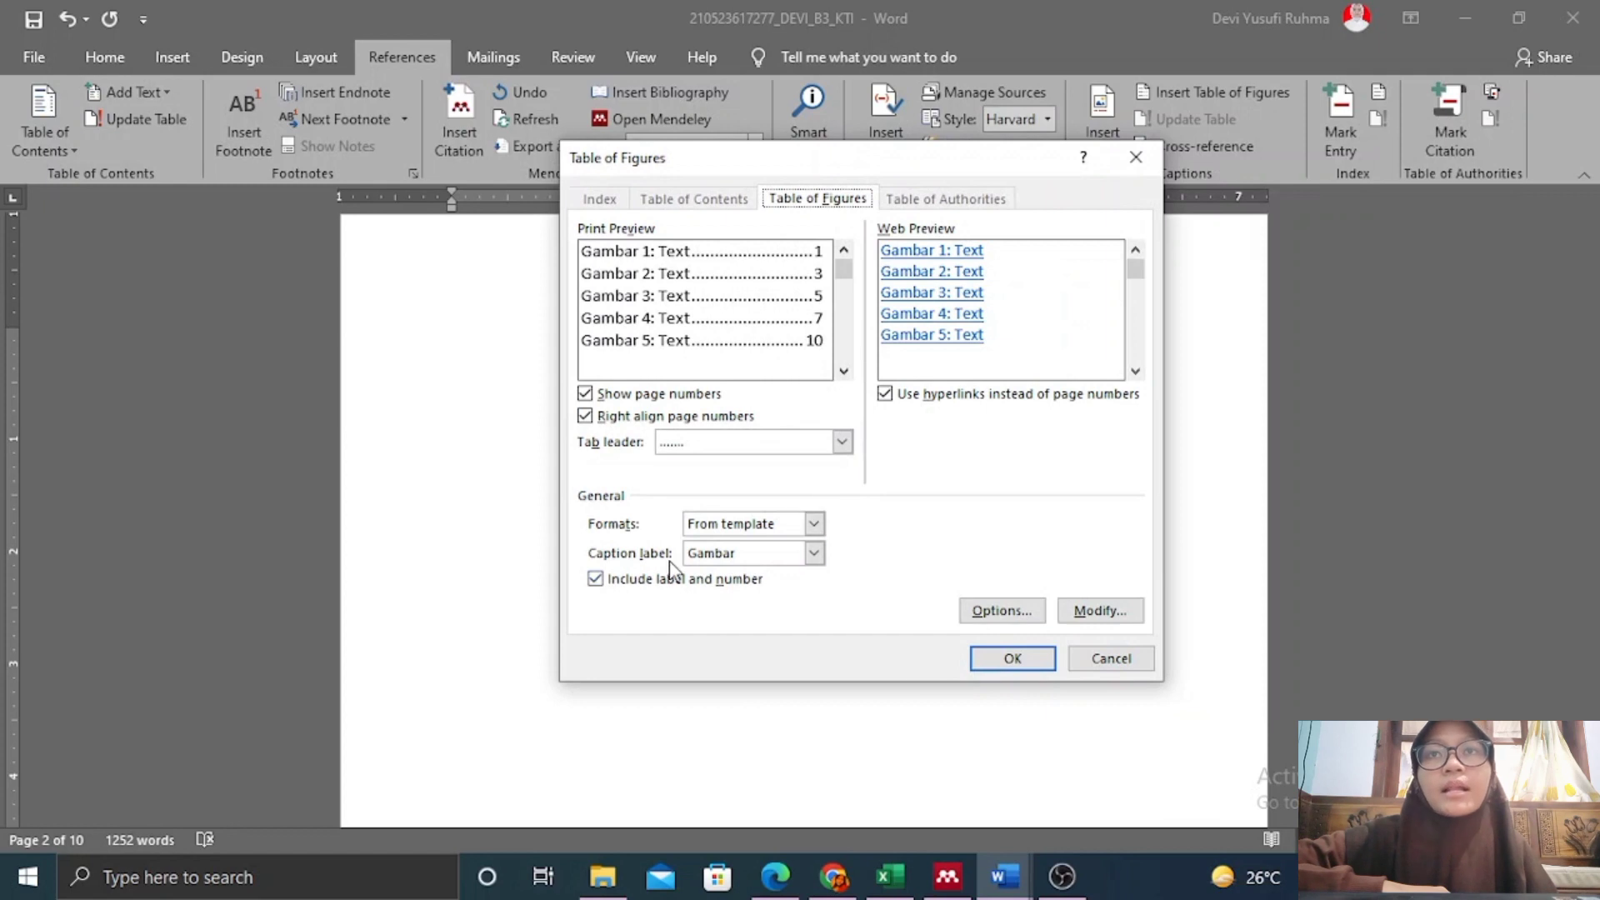
{"action": "left_click", "coordinate": [813, 553]}
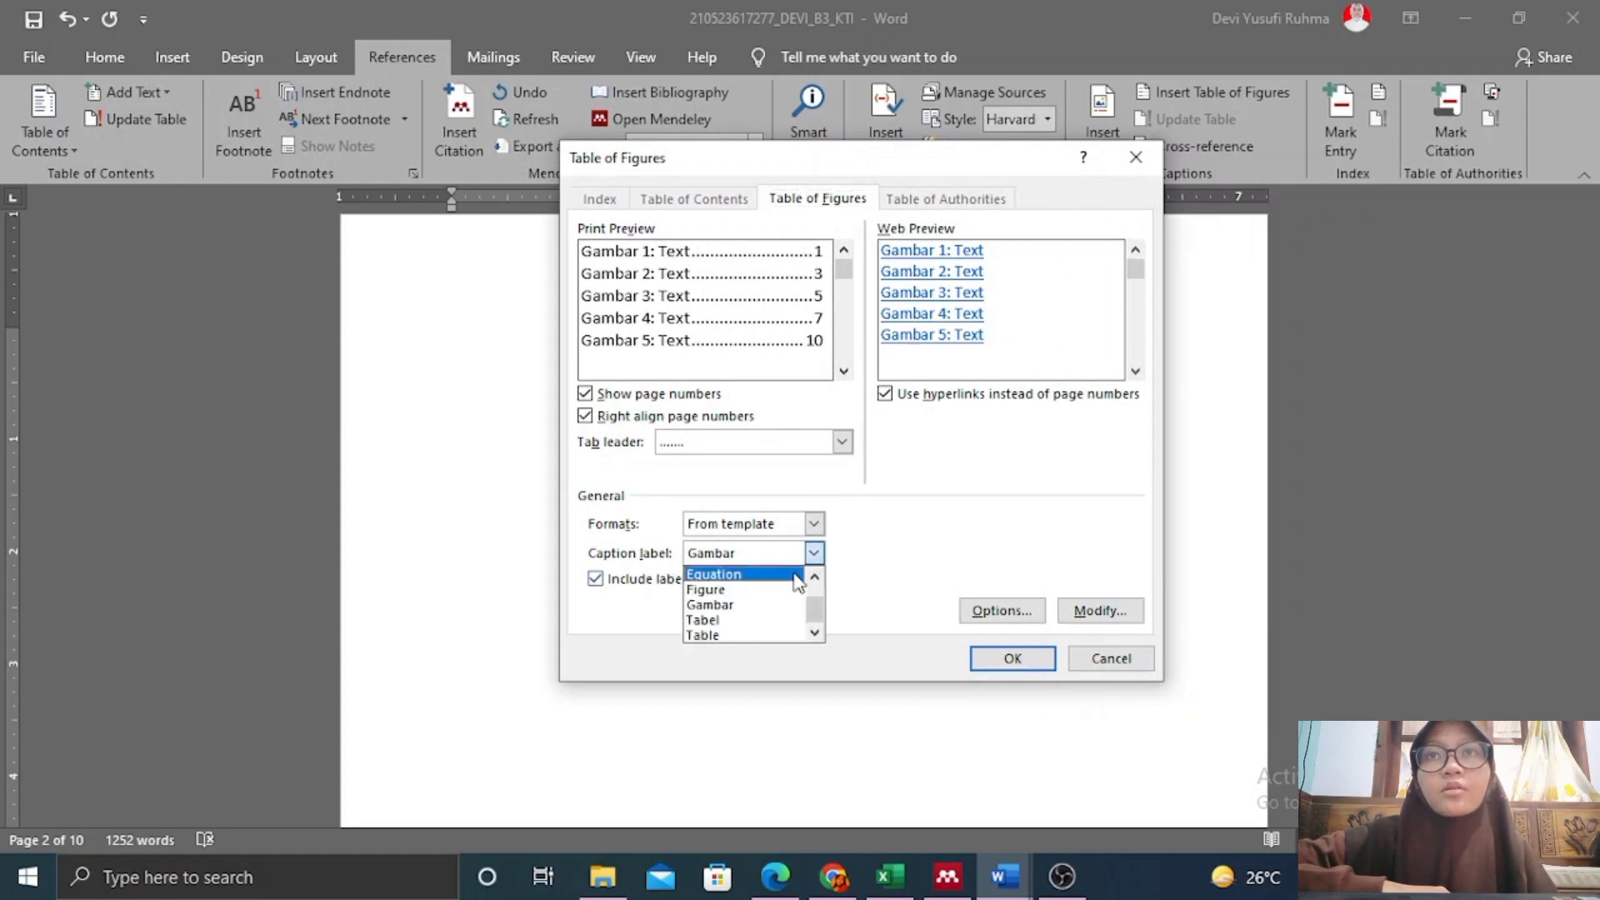
{"action": "left_click", "coordinate": [734, 621]}
{"action": "left_click", "coordinate": [1006, 664]}
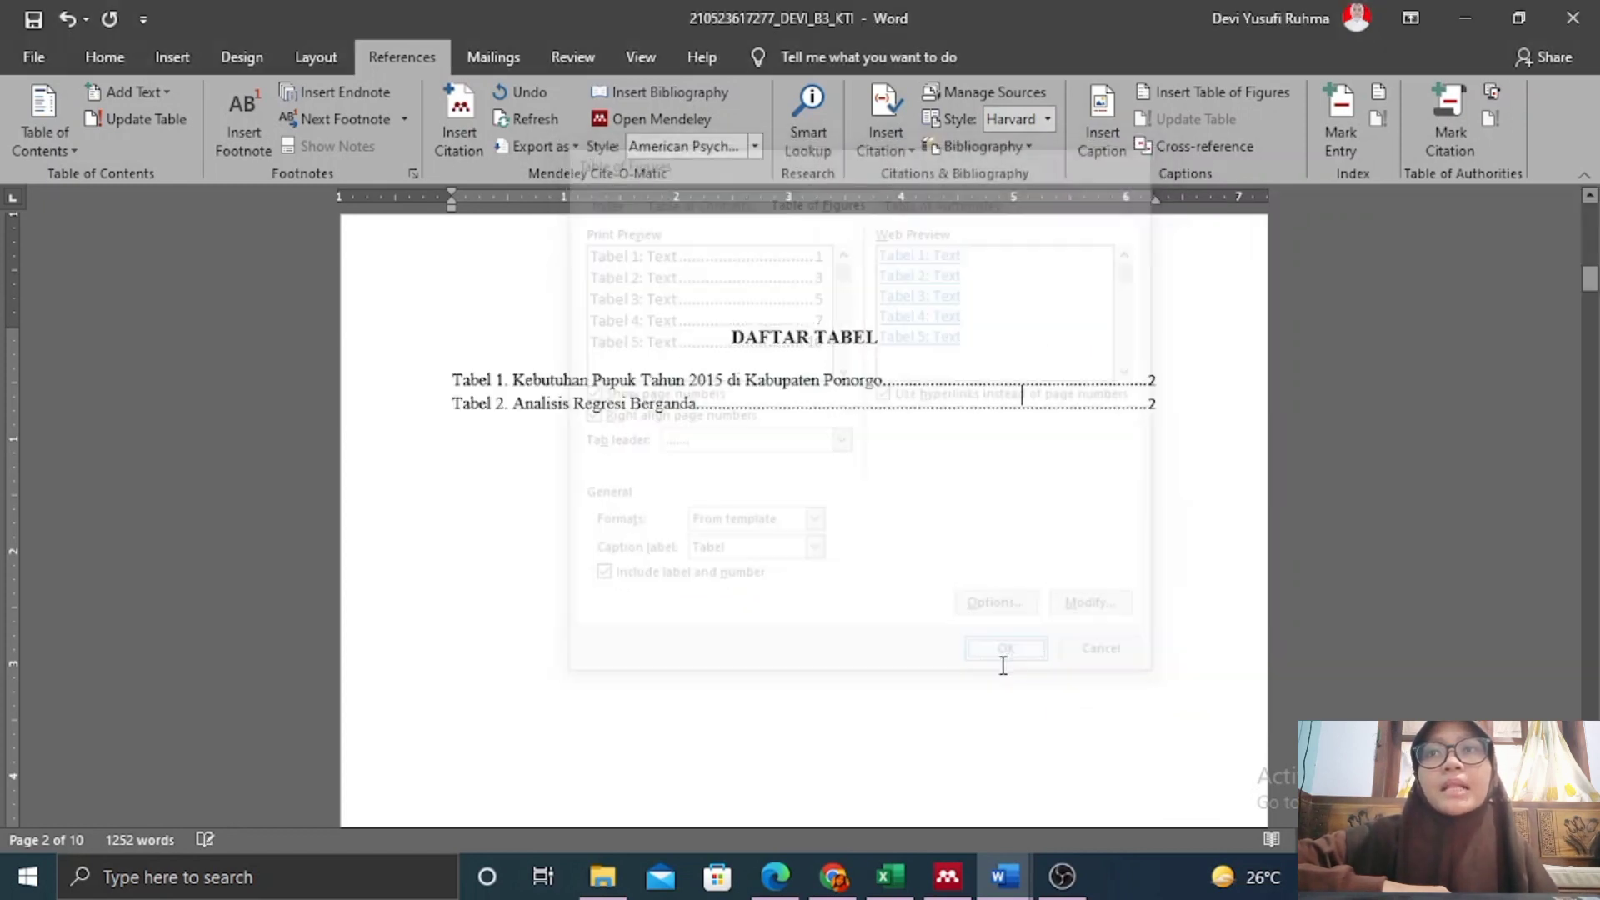
Format the DAFTAR TABEL entries in Times New Roman, size 12, and choose a line spacing for them.
{"action": "scroll", "coordinate": [404, 508], "scroll_direction": "up", "scroll_amount": 2}
{"action": "scroll", "coordinate": [748, 382], "scroll_direction": "down", "scroll_amount": 3}
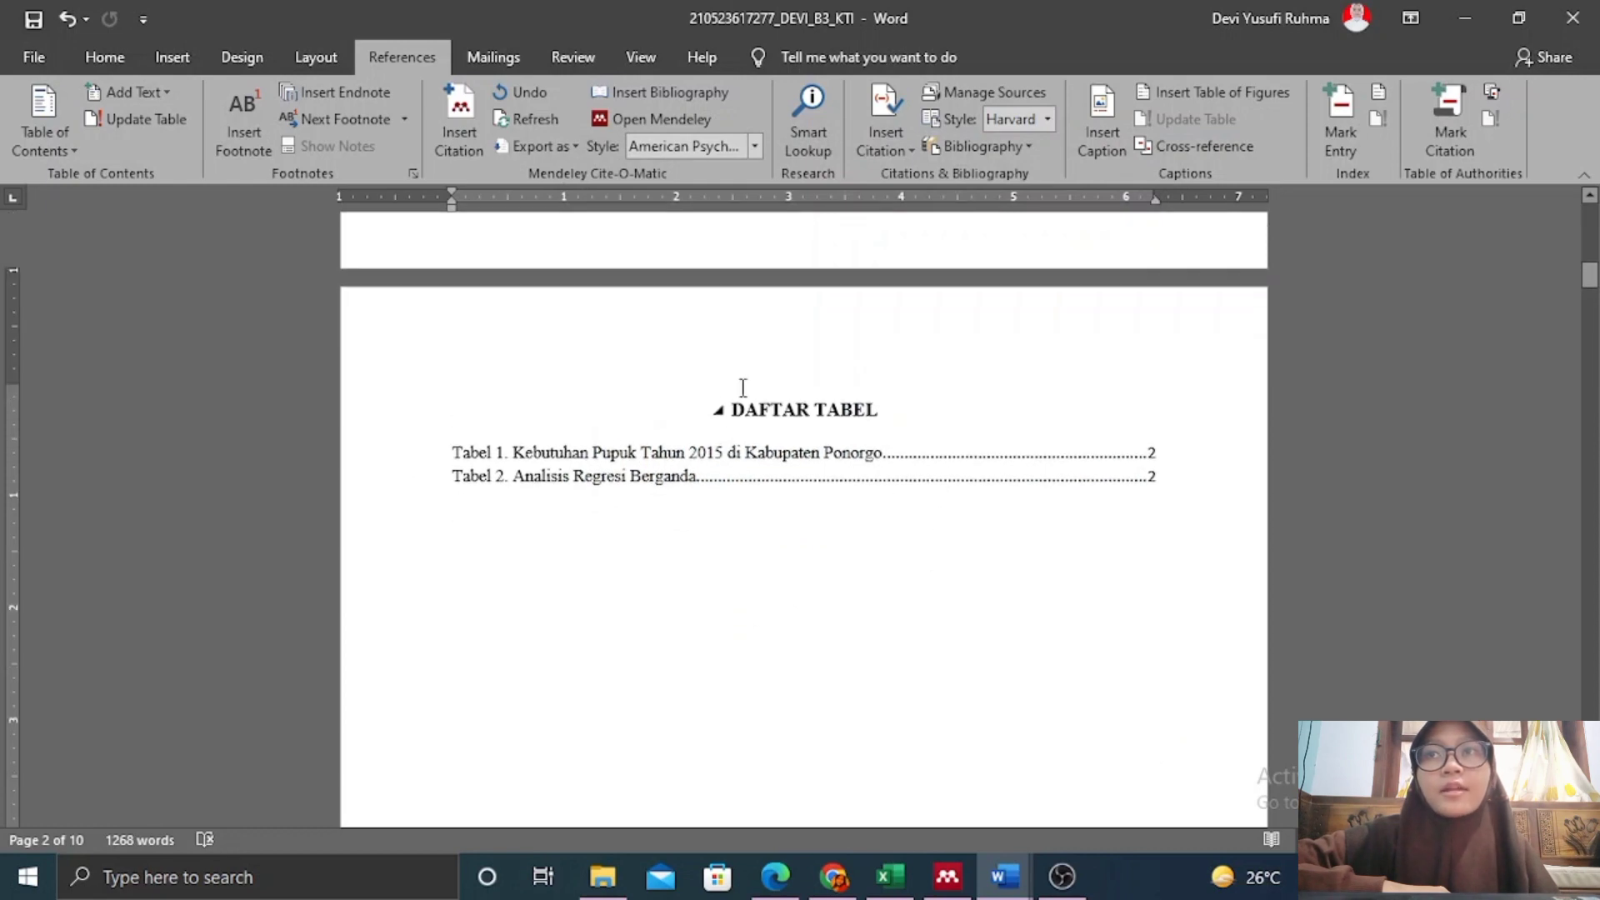
{"action": "scroll", "coordinate": [671, 421], "scroll_direction": "down", "scroll_amount": 1}
{"action": "left_click", "coordinate": [447, 323]}
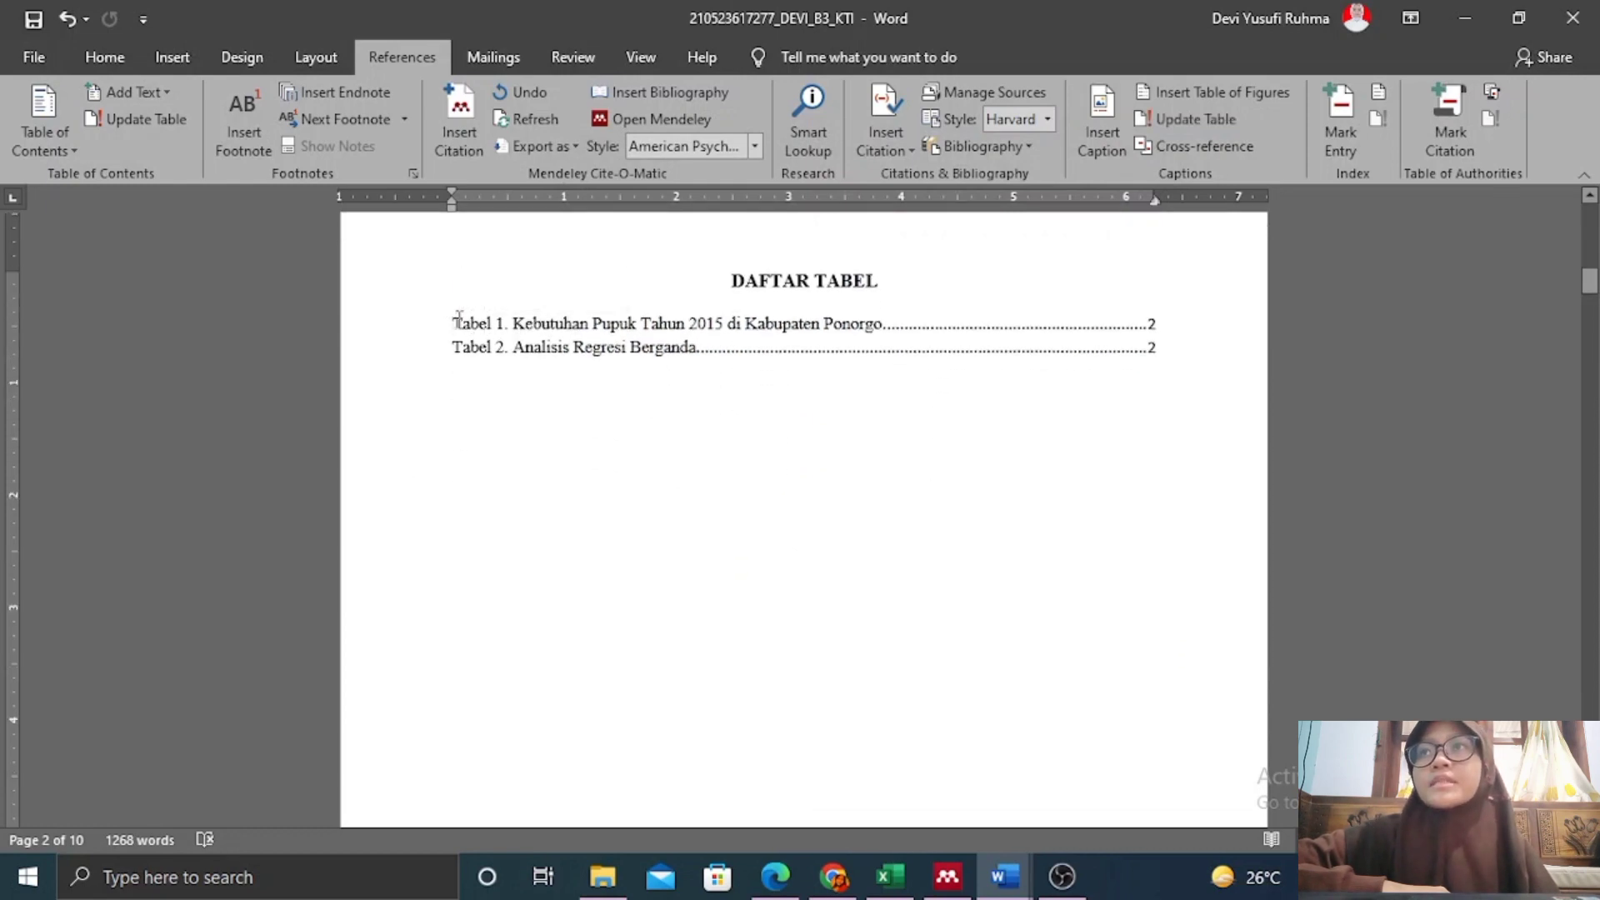
{"action": "left_click_drag", "start_coordinate": [497, 319], "coordinate": [1057, 362]}
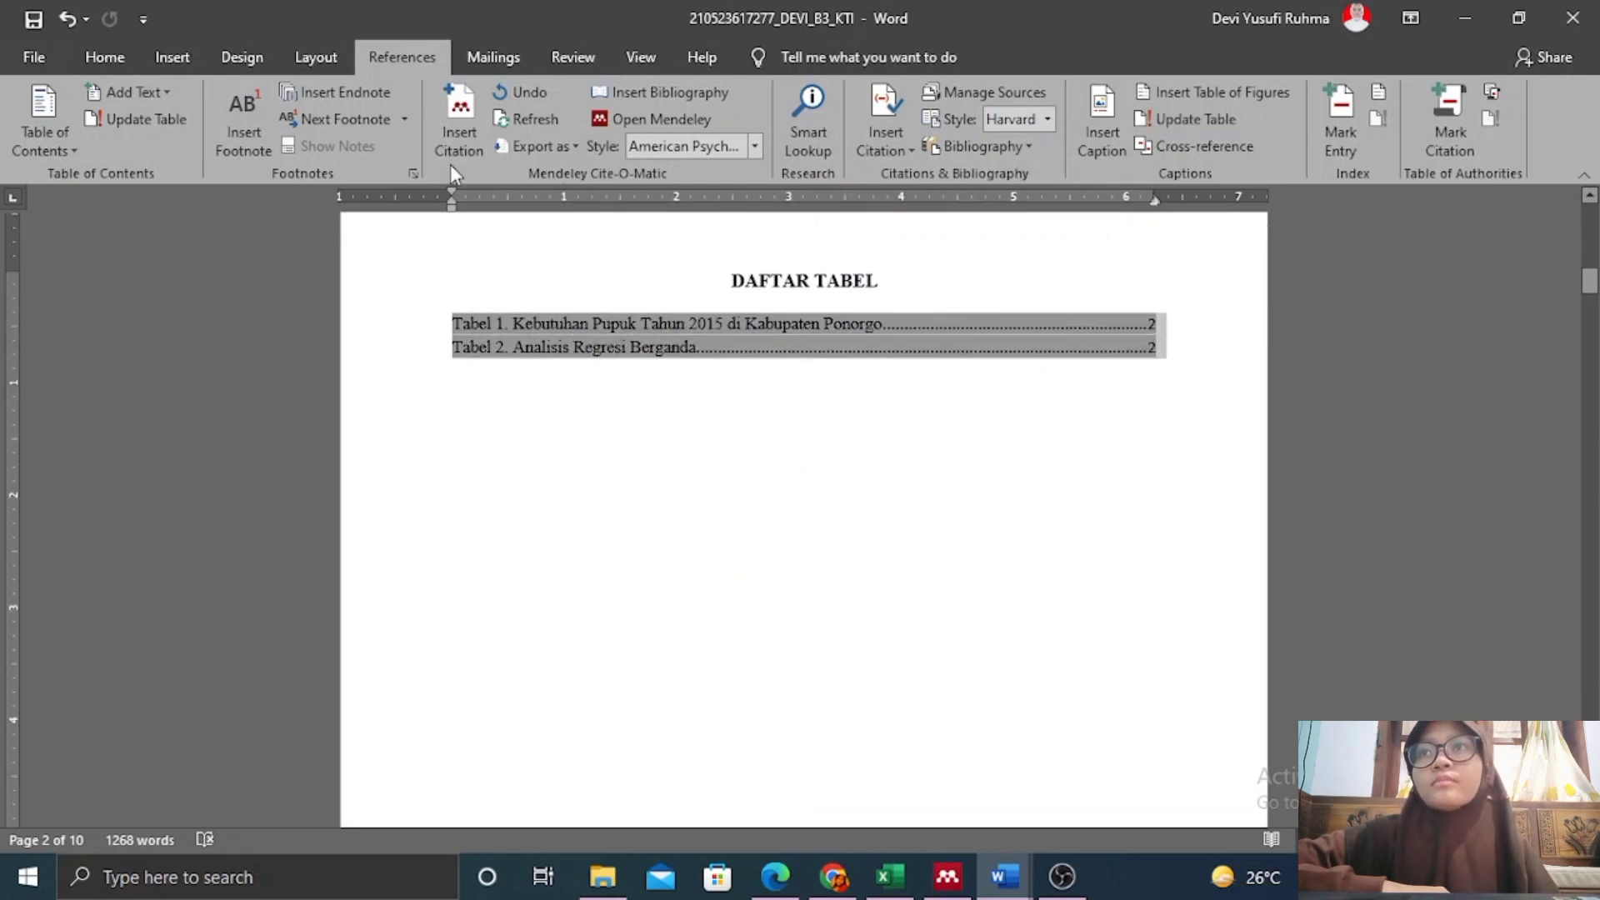
{"action": "left_click", "coordinate": [109, 58]}
{"action": "left_click", "coordinate": [302, 100]}
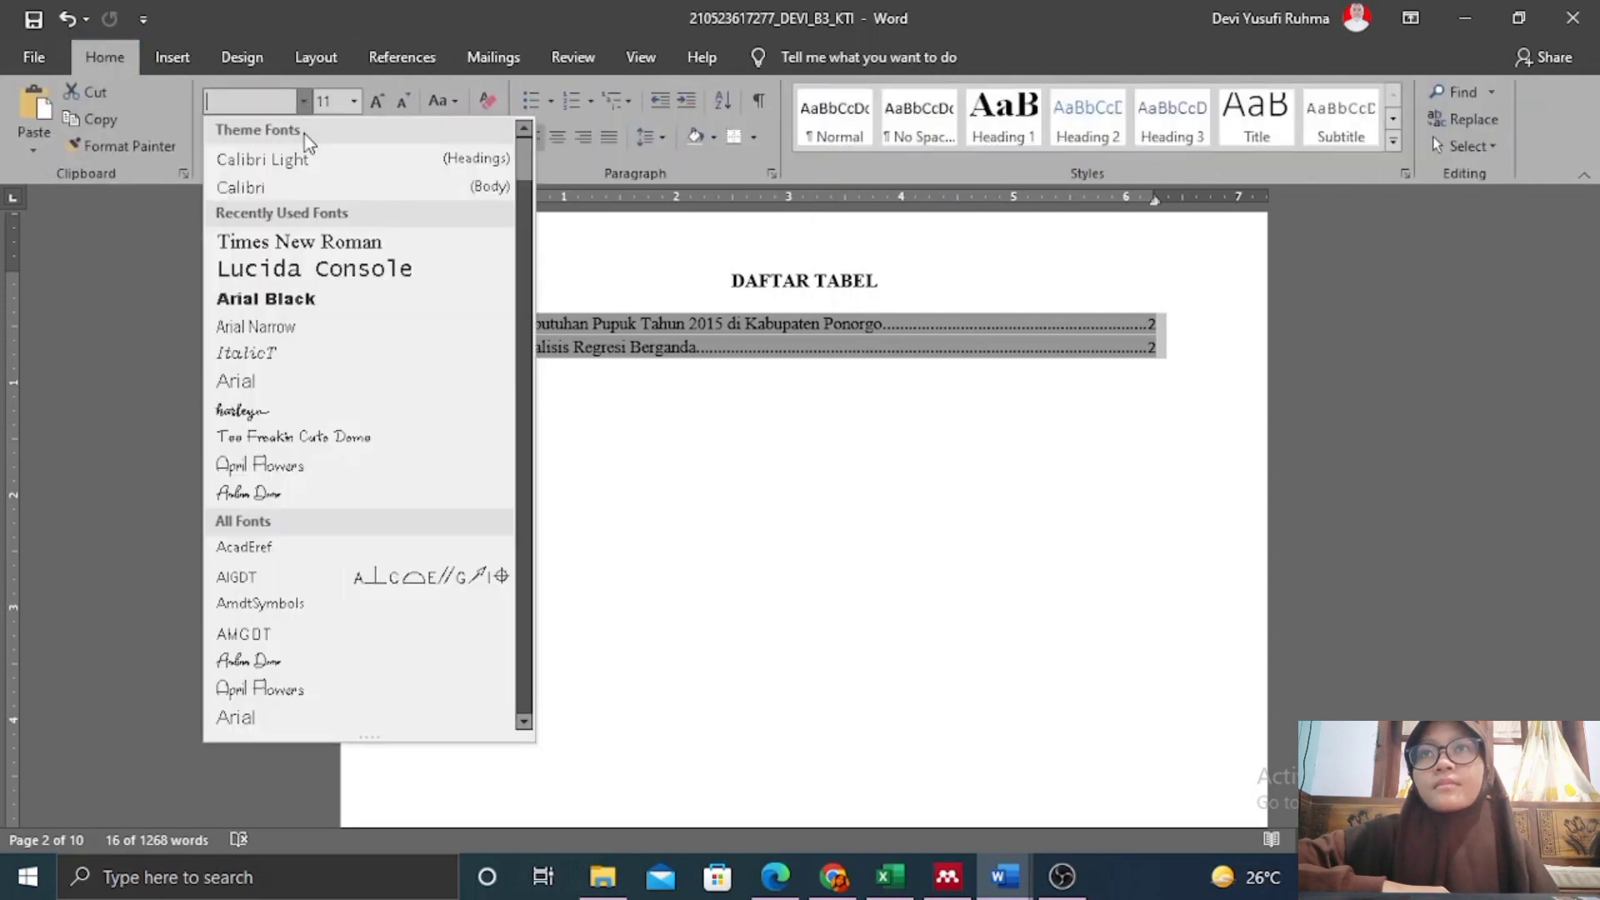
{"action": "left_click", "coordinate": [298, 237]}
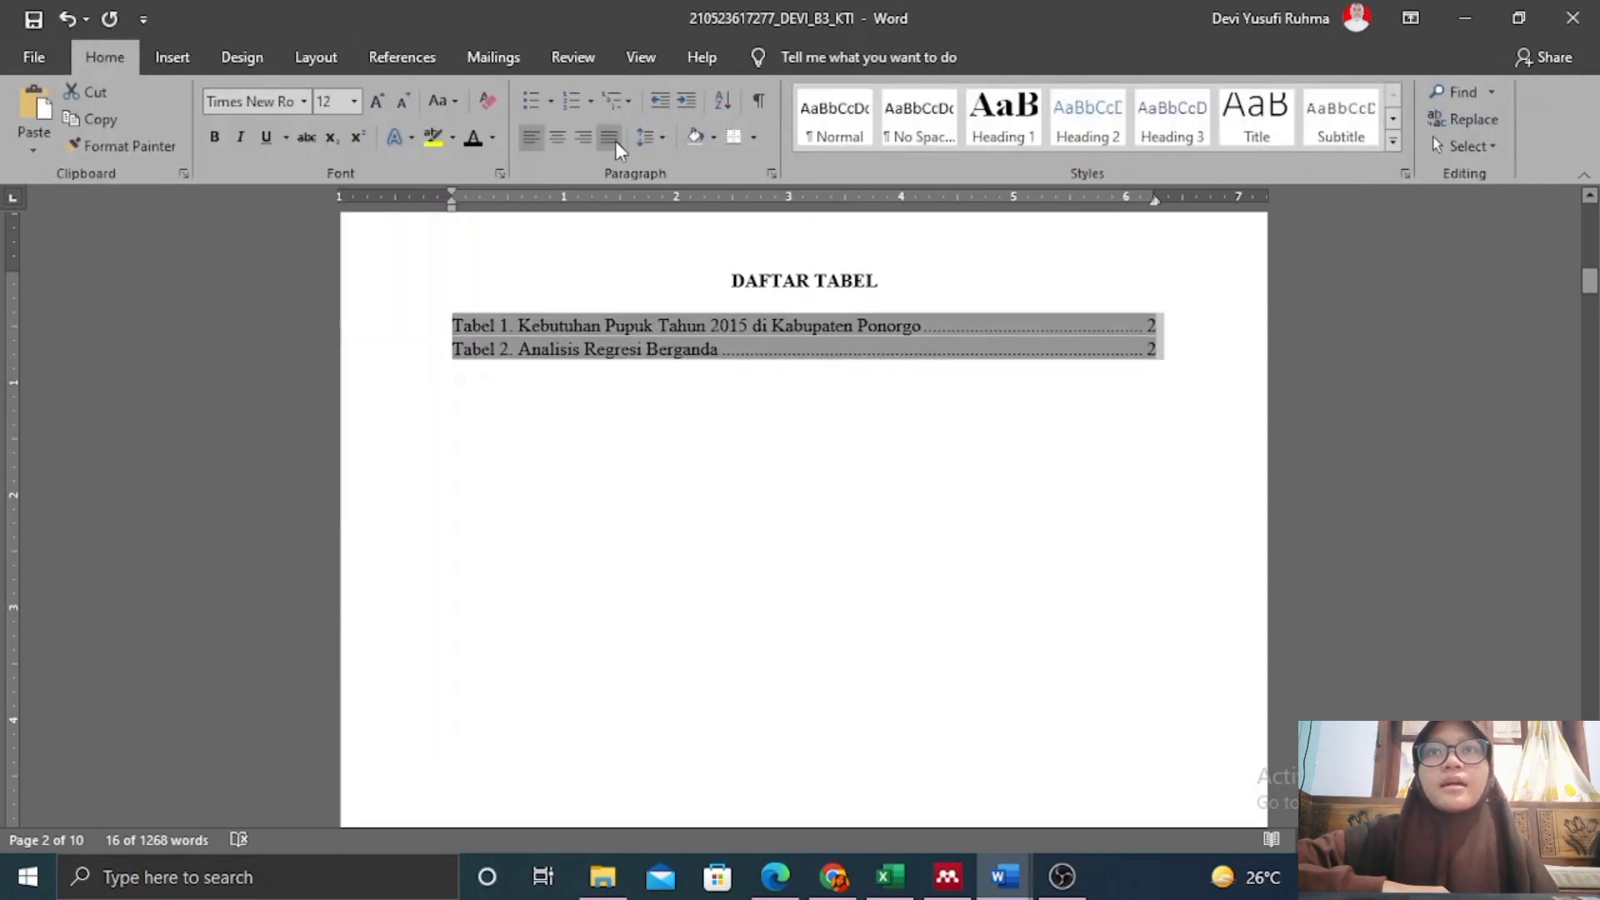
{"action": "left_click", "coordinate": [667, 141]}
{"action": "left_click", "coordinate": [692, 220]}
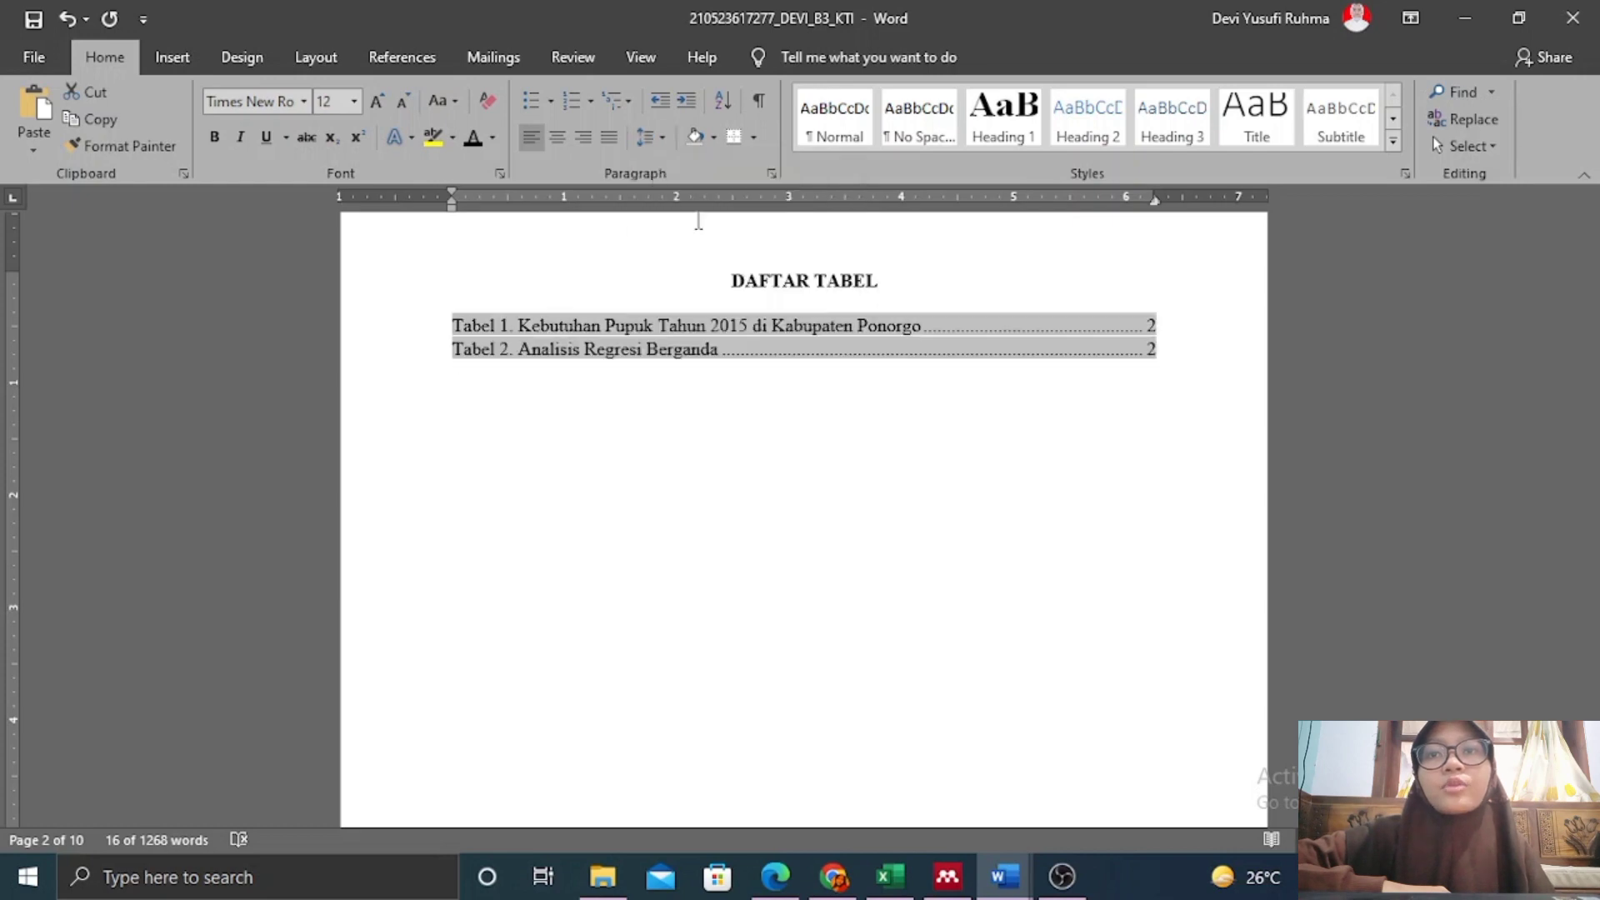
{"action": "left_click", "coordinate": [772, 403]}
Insert a table of figures with the caption label Gambar on a new line below the DAFTAR GAMBAR heading.
{"action": "scroll", "coordinate": [575, 450], "scroll_direction": "down", "scroll_amount": 10}
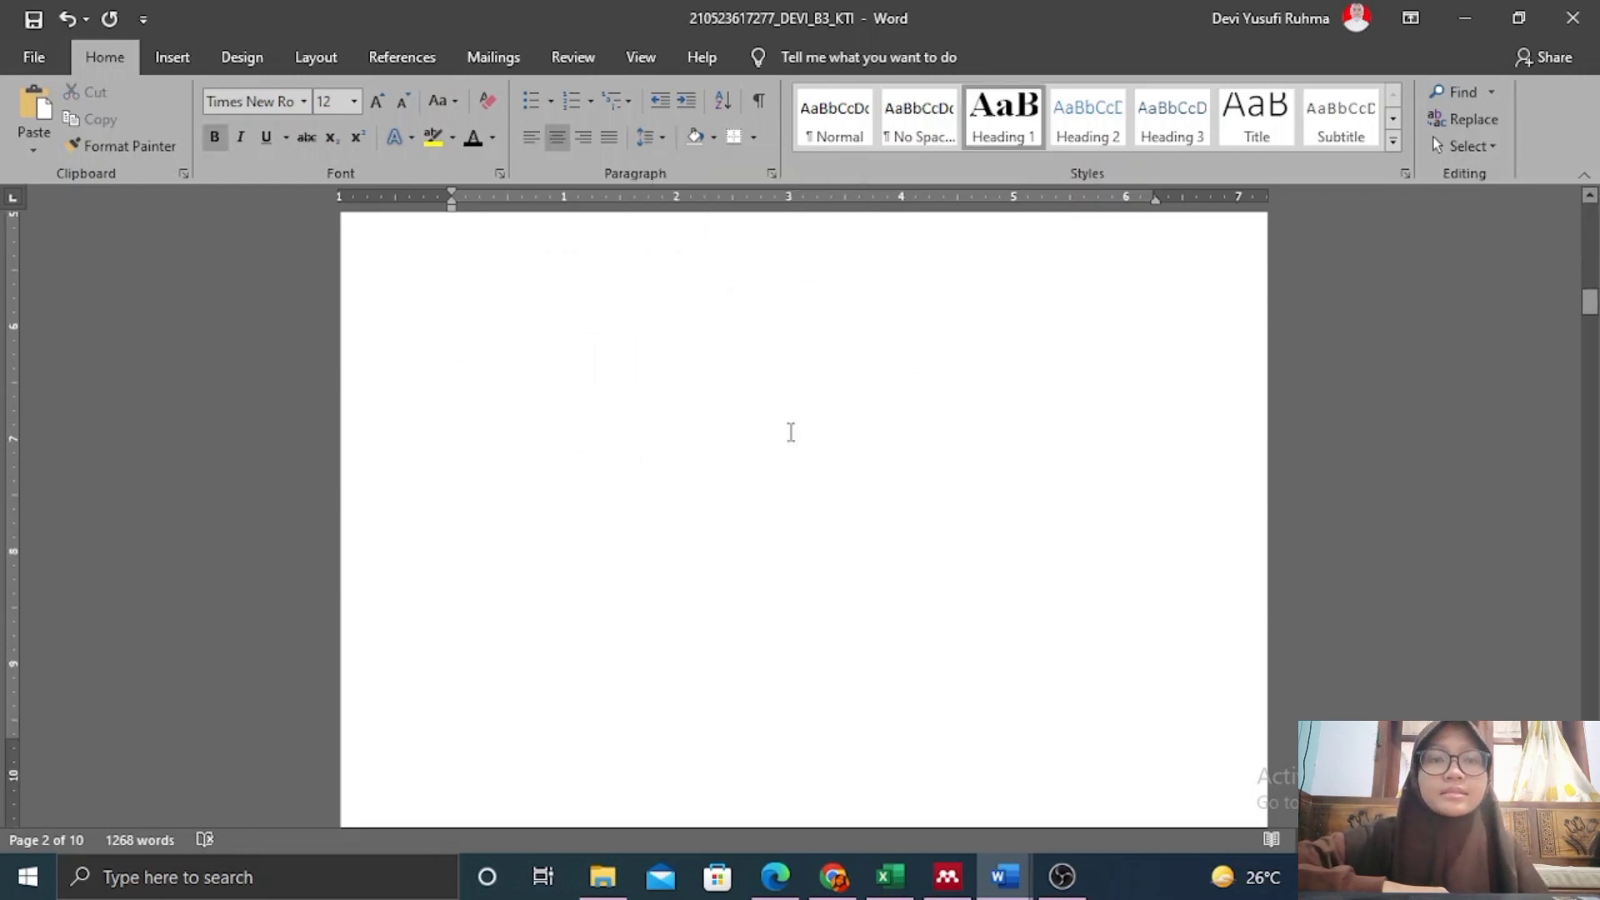
{"action": "scroll", "coordinate": [799, 428], "scroll_direction": "down", "scroll_amount": 3}
{"action": "left_click", "coordinate": [892, 372]}
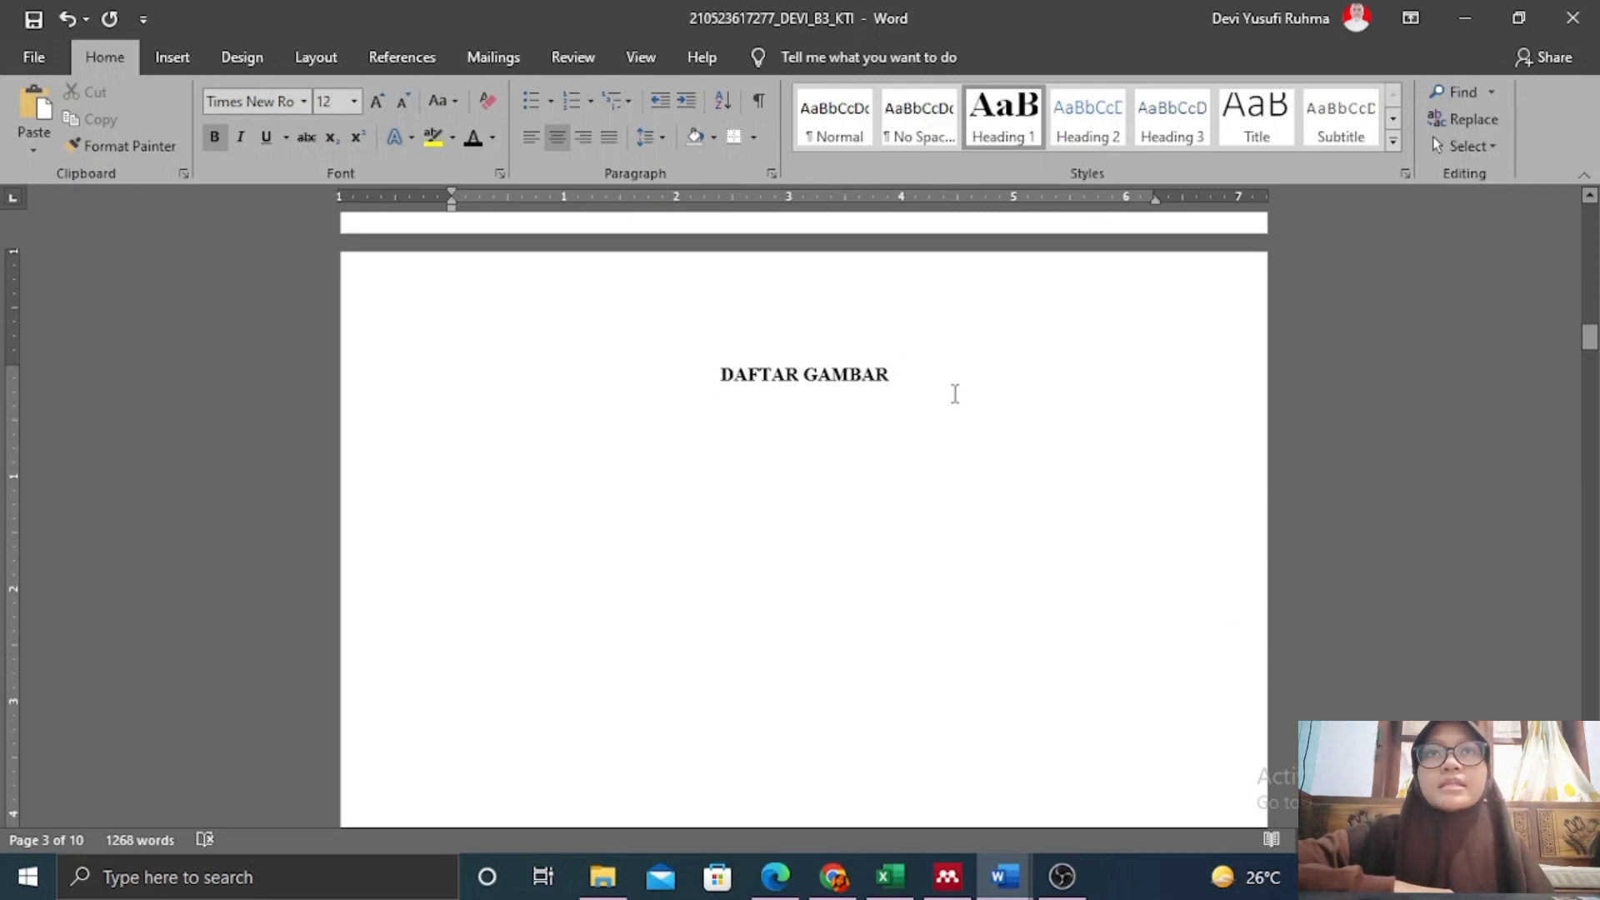
{"action": "key", "text": "Return"}
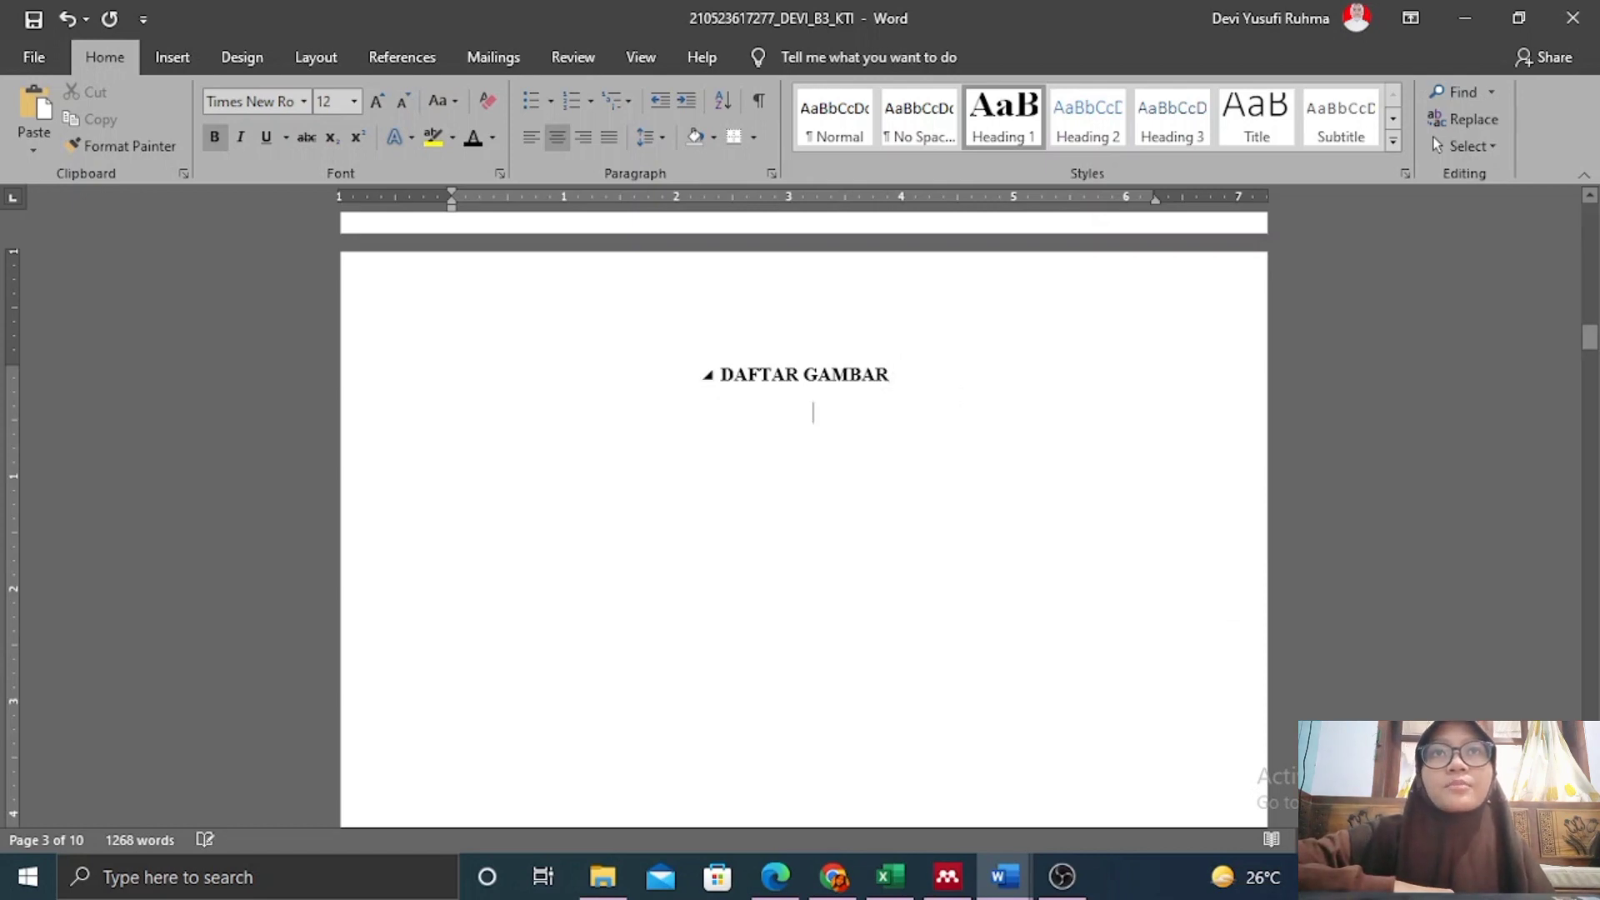
{"action": "left_click", "coordinate": [392, 52]}
{"action": "left_click", "coordinate": [1233, 97]}
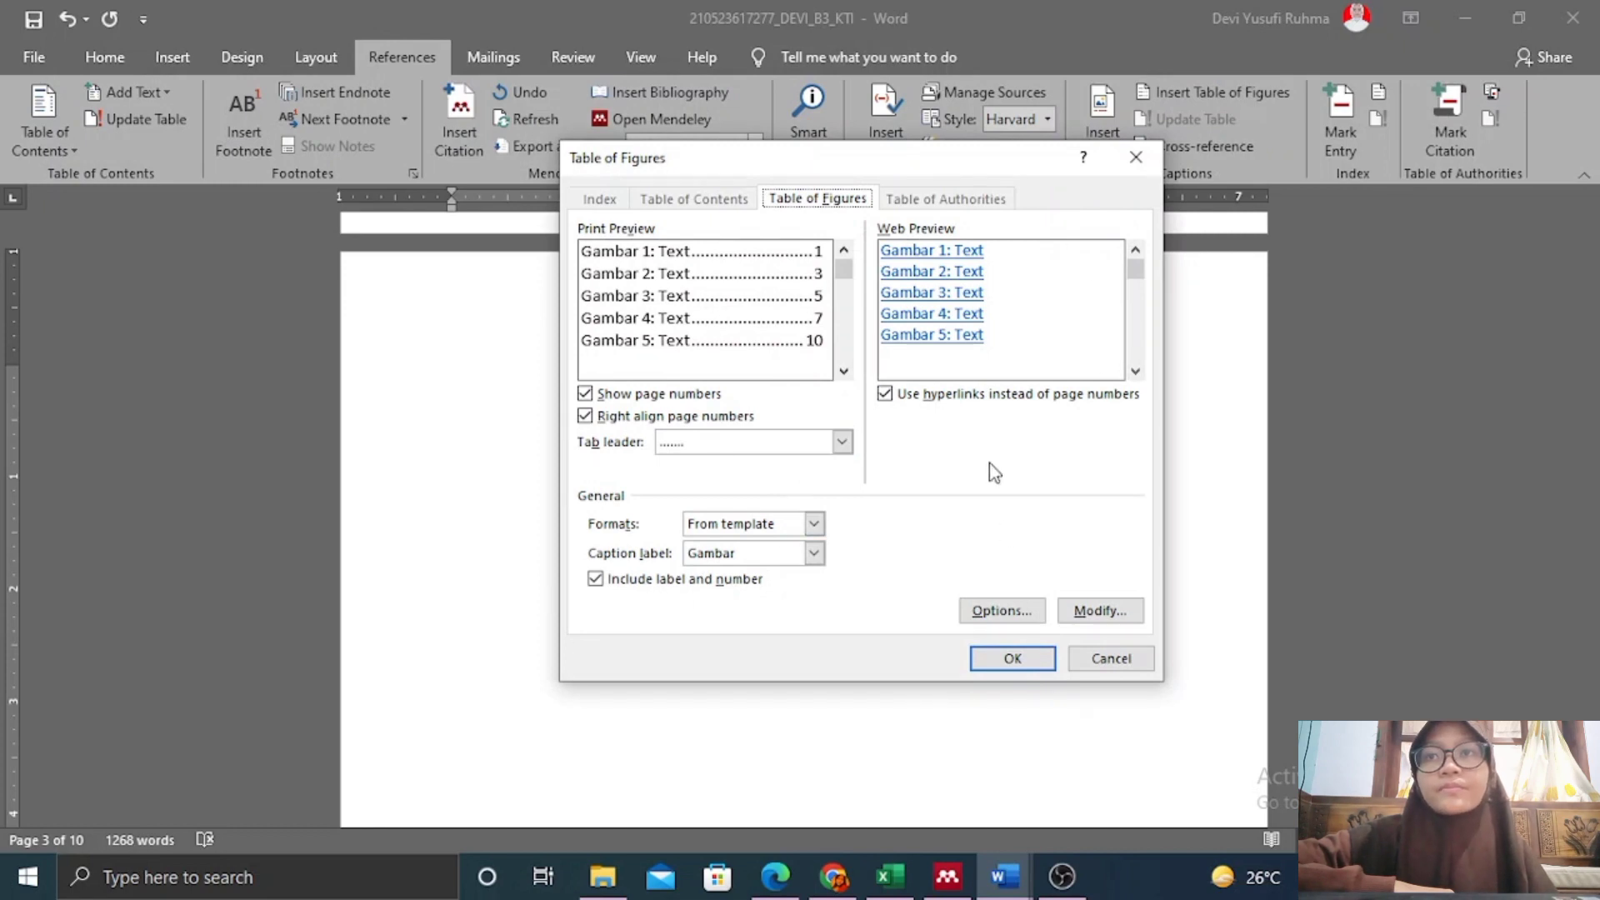
{"action": "left_click", "coordinate": [1013, 660]}
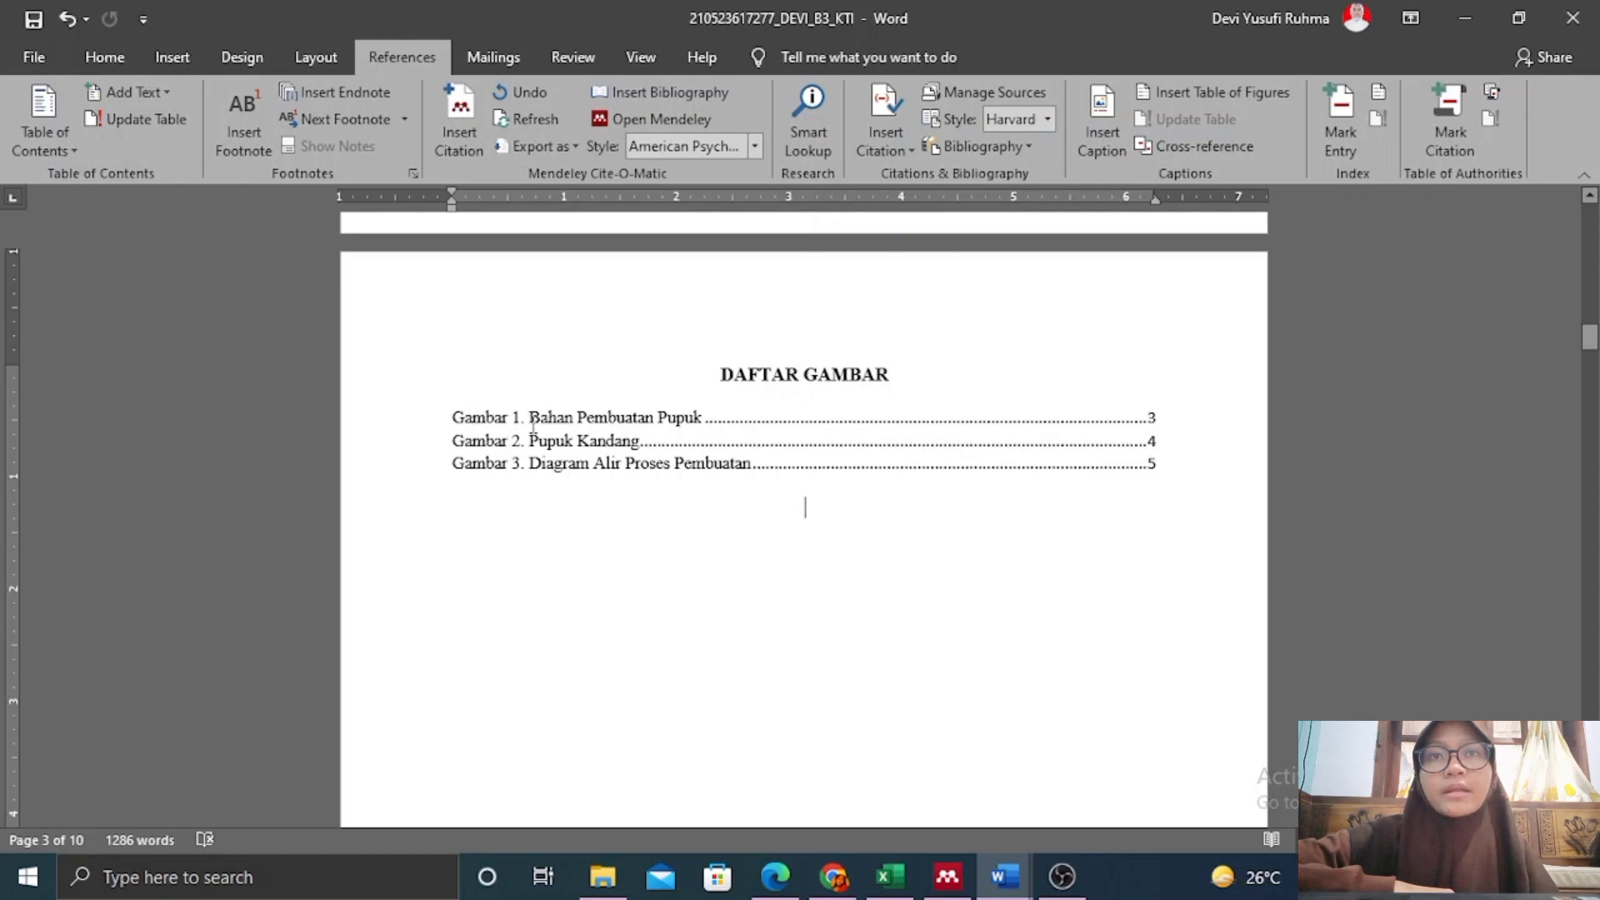
Format the DAFTAR GAMBAR entries in Times New Roman, size 12, and increase their line spacing.
{"action": "left_click", "coordinate": [485, 416]}
{"action": "left_click_drag", "start_coordinate": [450, 417], "coordinate": [995, 458]}
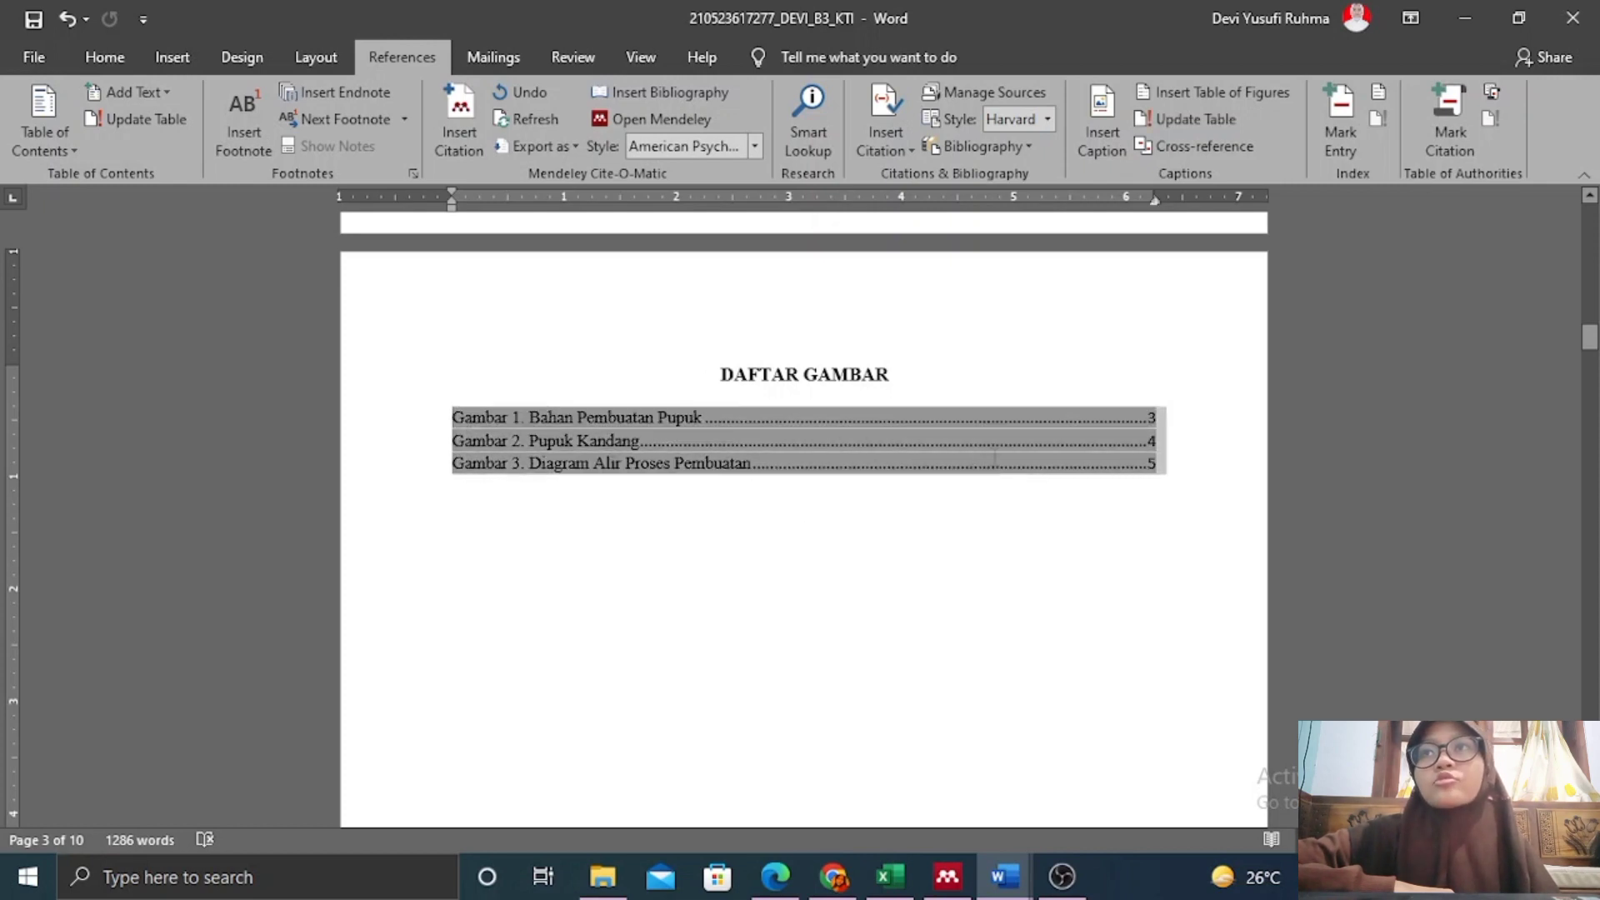
{"action": "left_click", "coordinate": [113, 57]}
{"action": "left_click", "coordinate": [303, 101]}
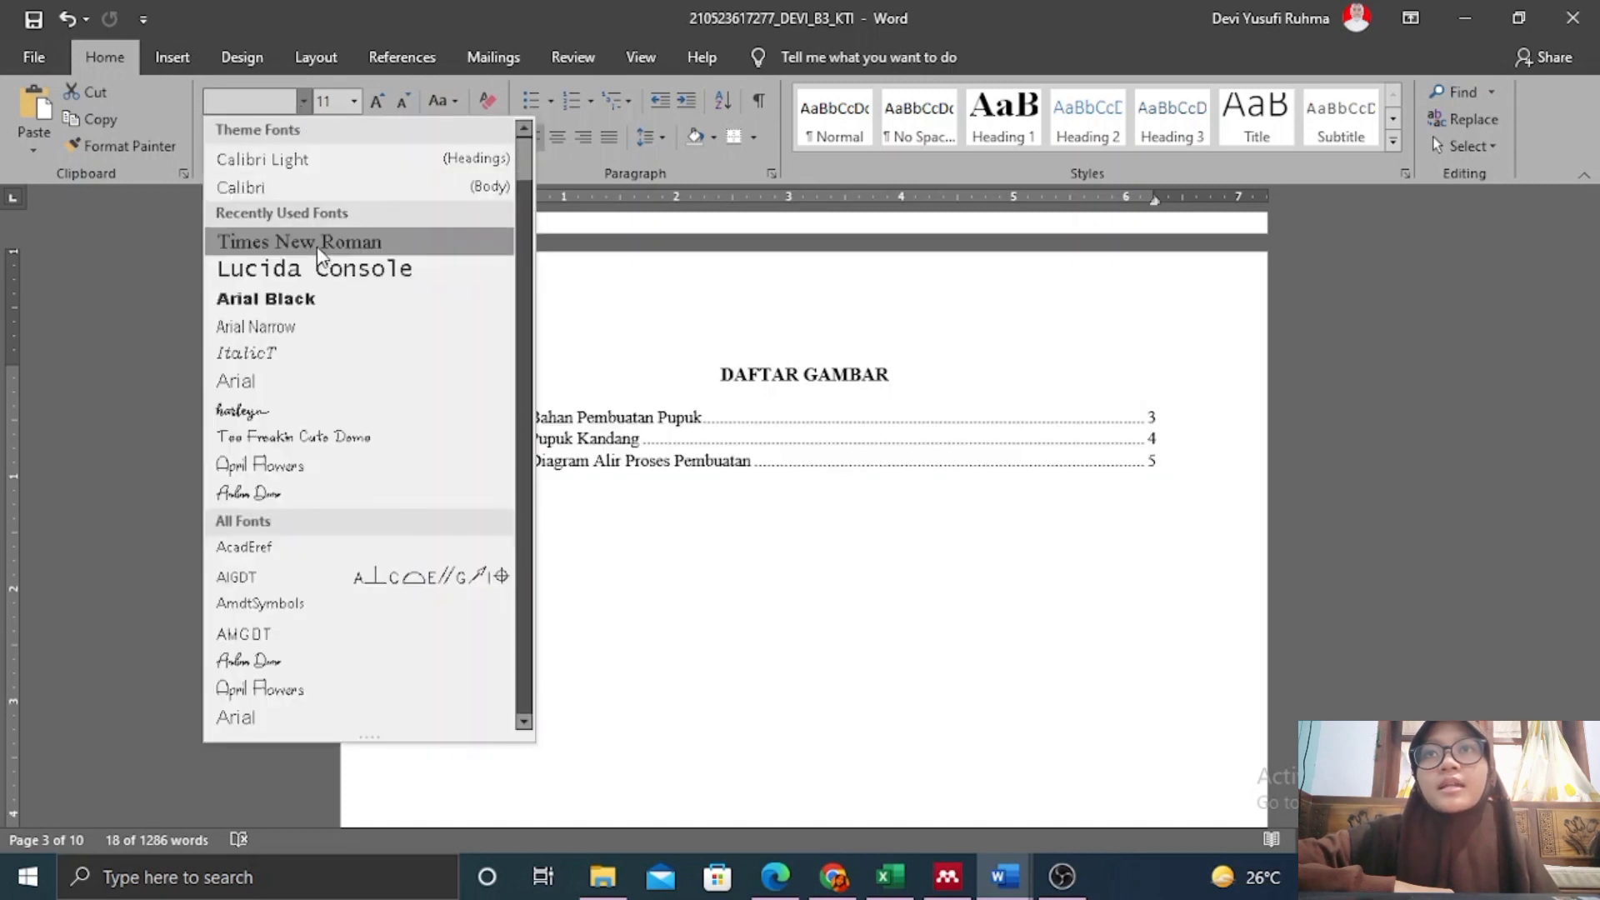
{"action": "left_click", "coordinate": [317, 241]}
{"action": "left_click", "coordinate": [379, 98]}
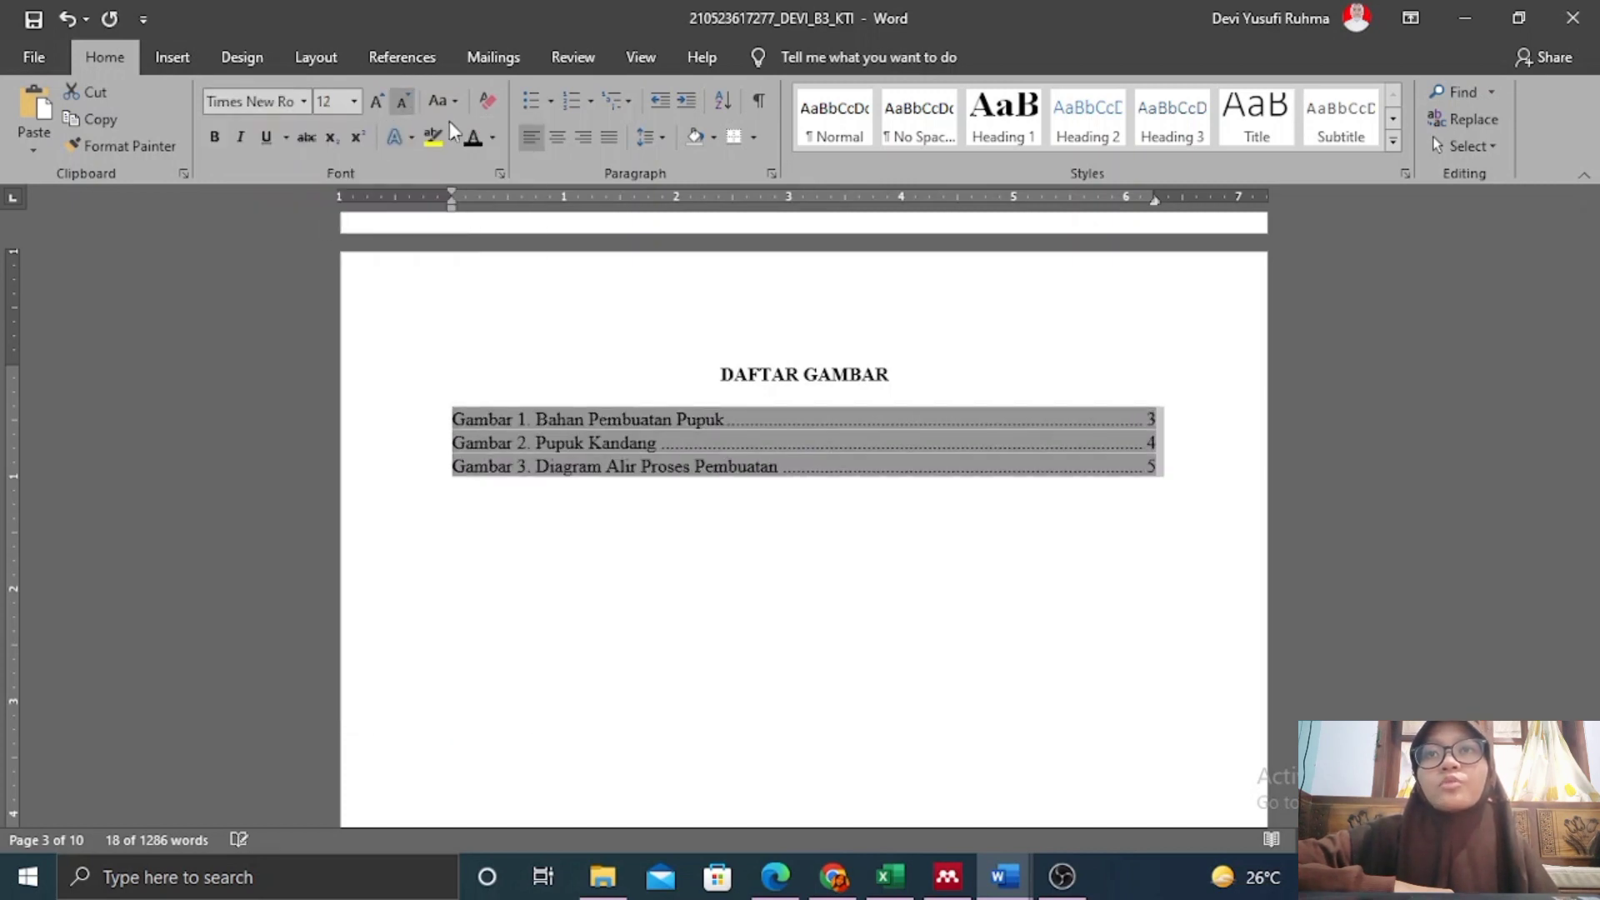
{"action": "left_click", "coordinate": [658, 138]}
{"action": "left_click", "coordinate": [682, 225]}
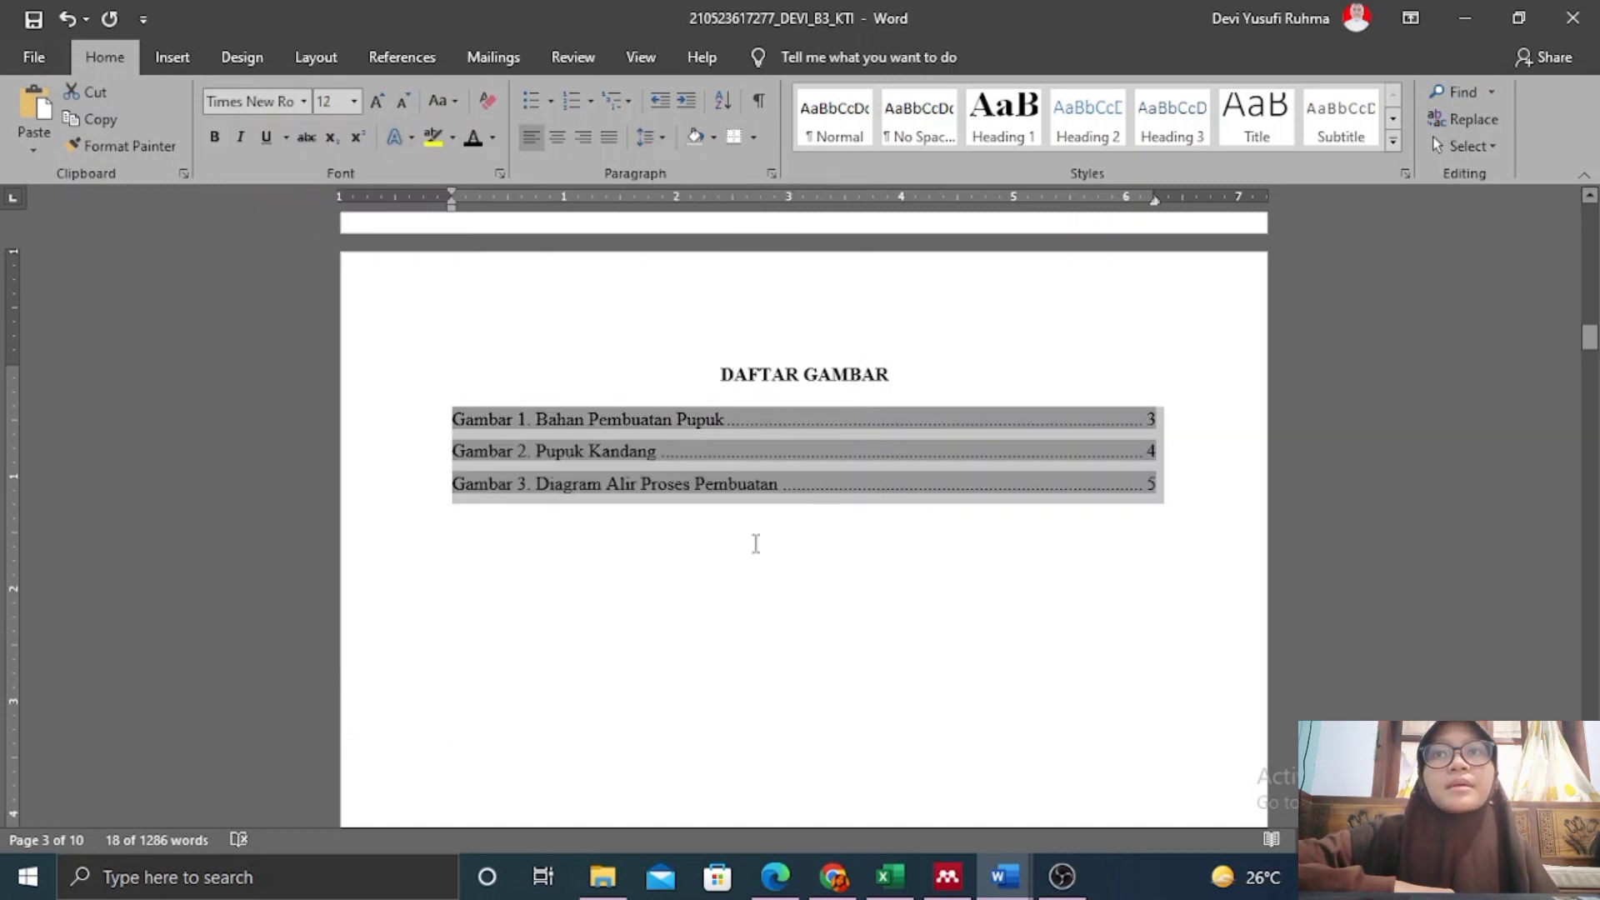
{"action": "left_click", "coordinate": [1174, 464]}
Insert a table of contents in the Automatic Table 1 style below the DAFTAR ISI heading.
{"action": "scroll", "coordinate": [1172, 466], "scroll_direction": "up", "scroll_amount": 5}
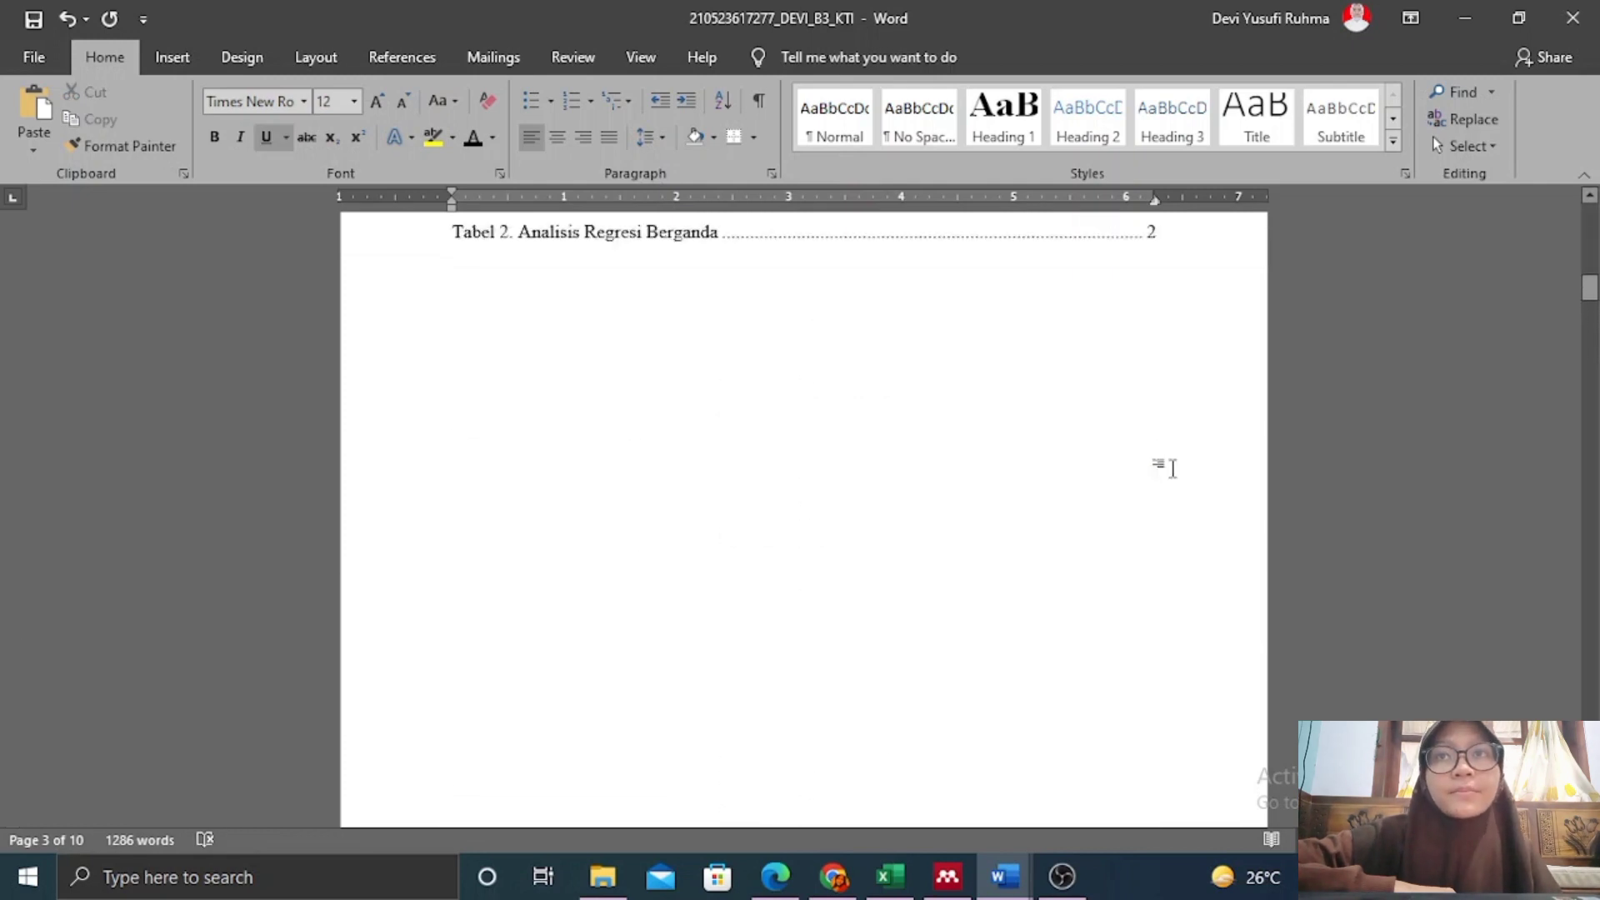
{"action": "scroll", "coordinate": [1167, 465], "scroll_direction": "up", "scroll_amount": 15}
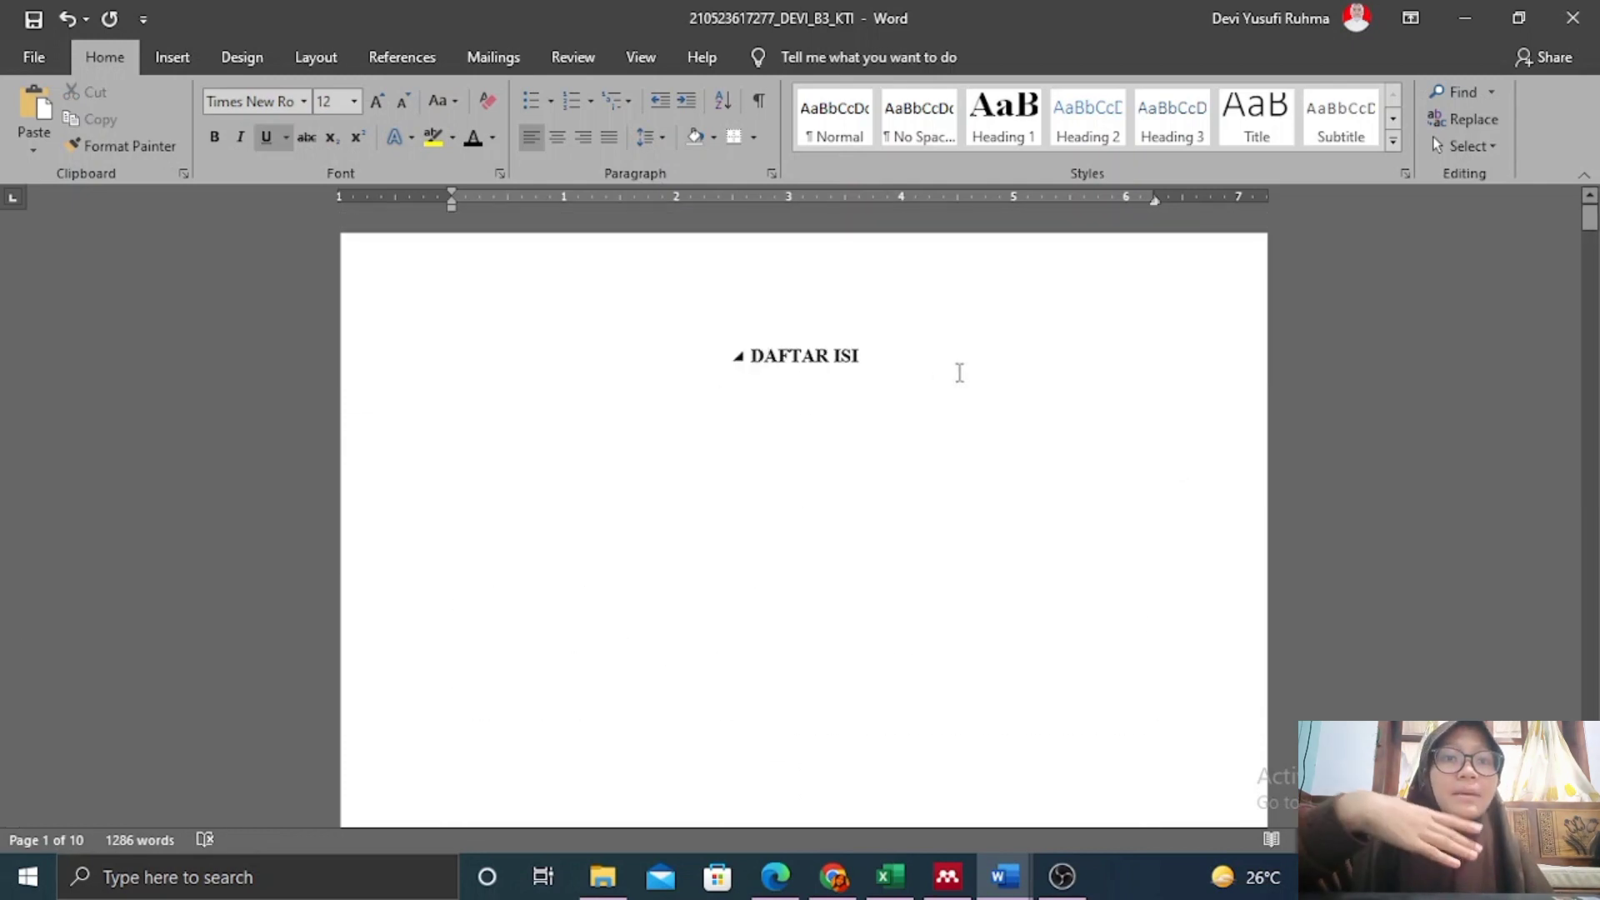
{"action": "left_click", "coordinate": [891, 371]}
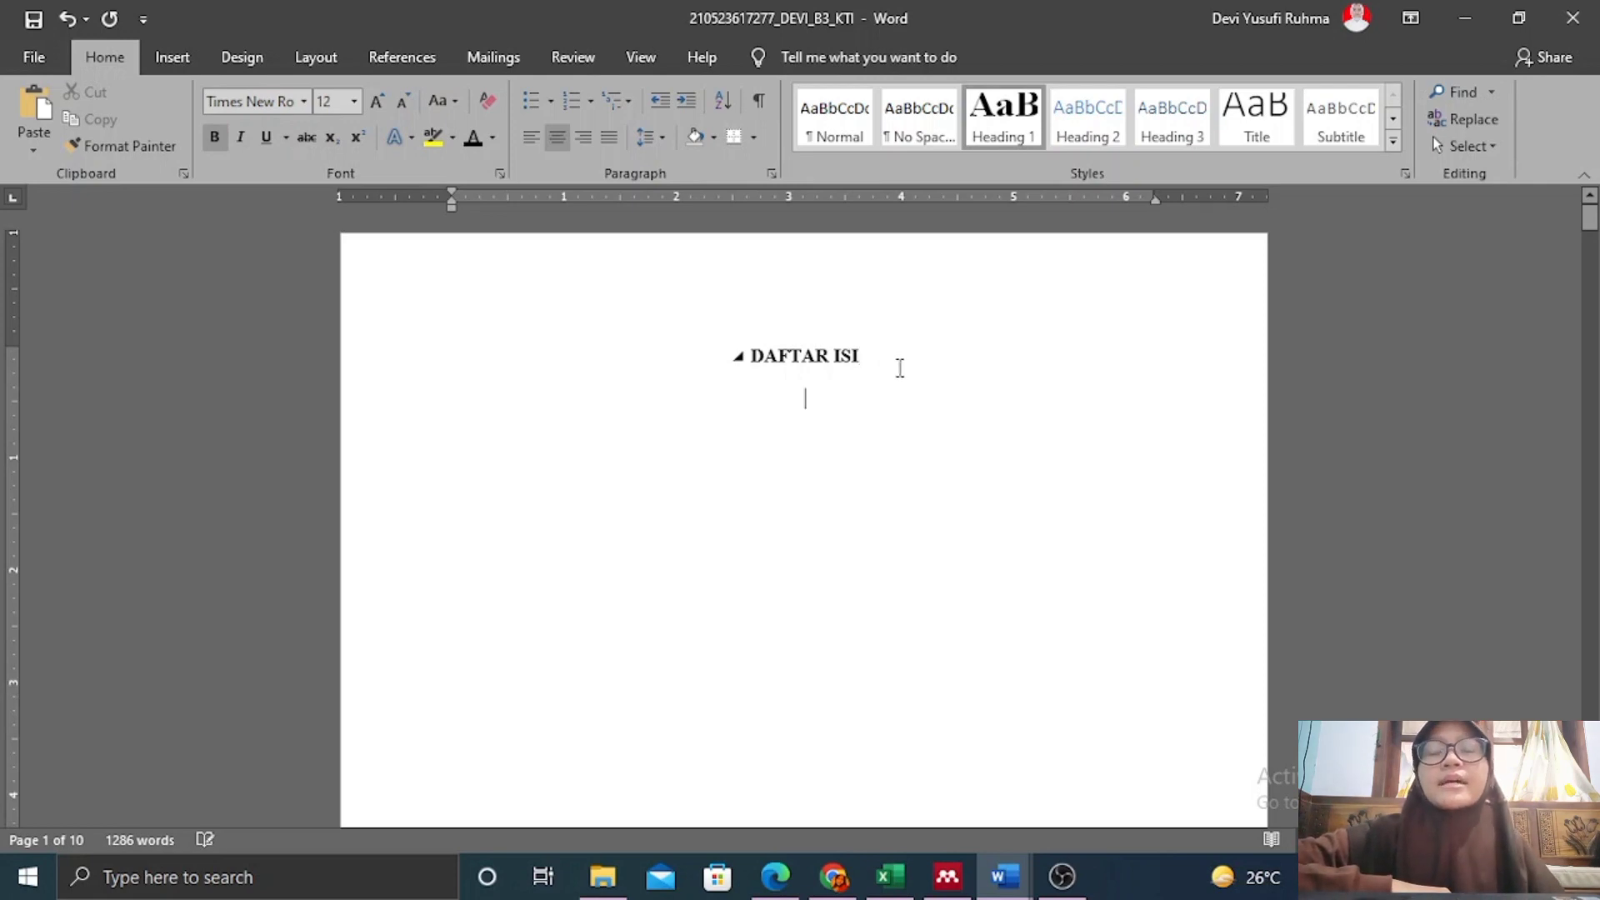
{"action": "left_click", "coordinate": [403, 58]}
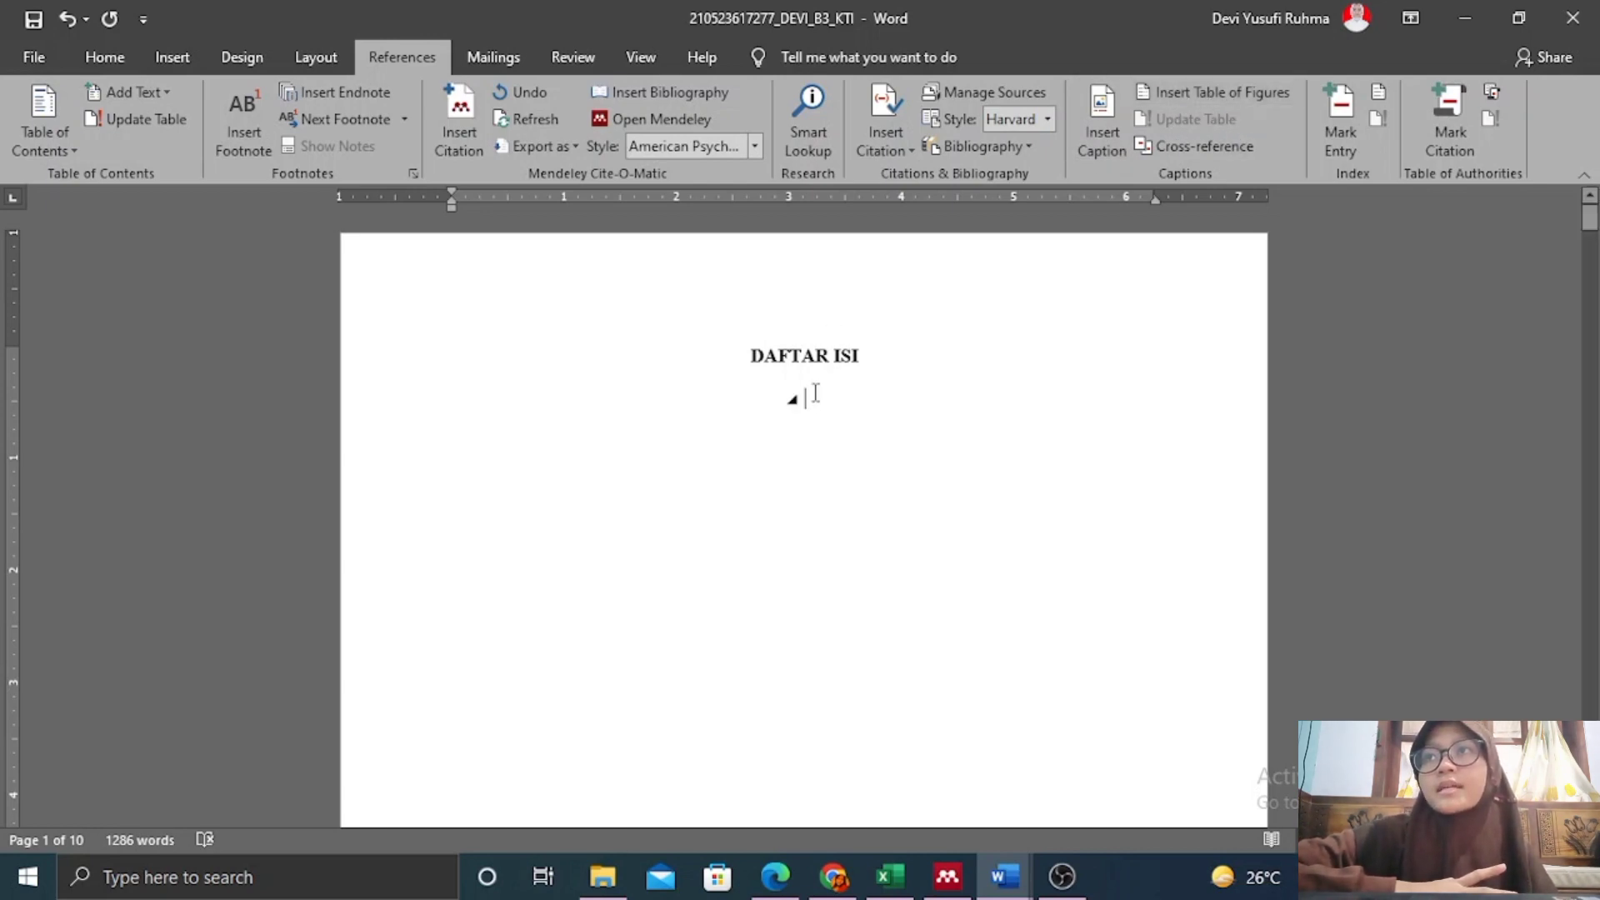
{"action": "left_click", "coordinate": [68, 152]}
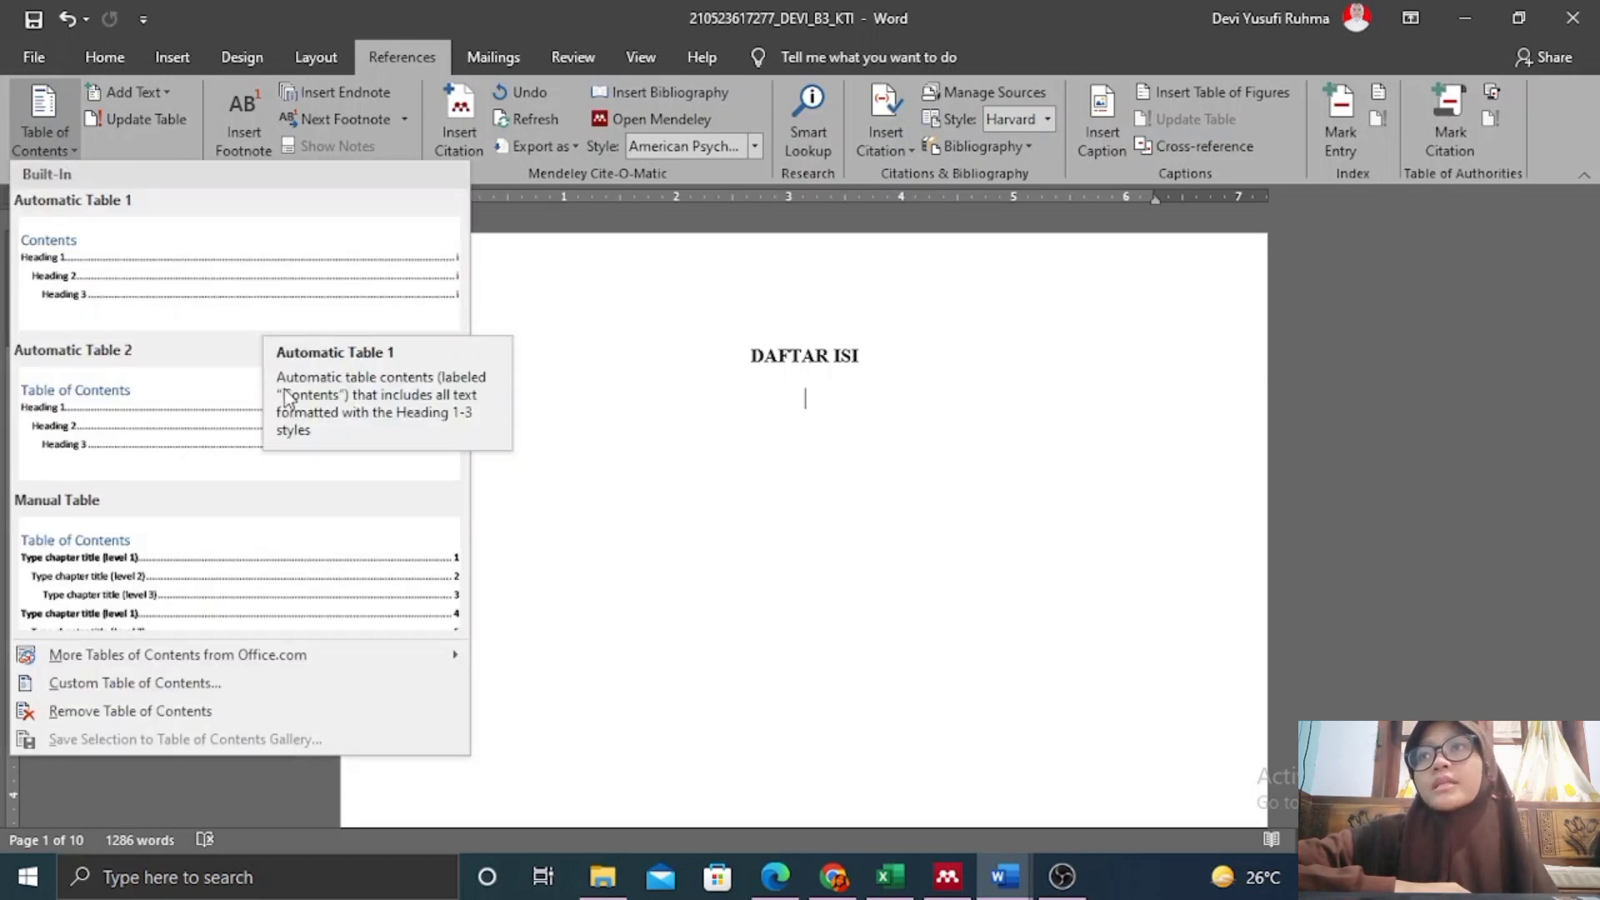
{"action": "left_click", "coordinate": [208, 277]}
{"action": "scroll", "coordinate": [1003, 467], "scroll_direction": "up", "scroll_amount": 5}
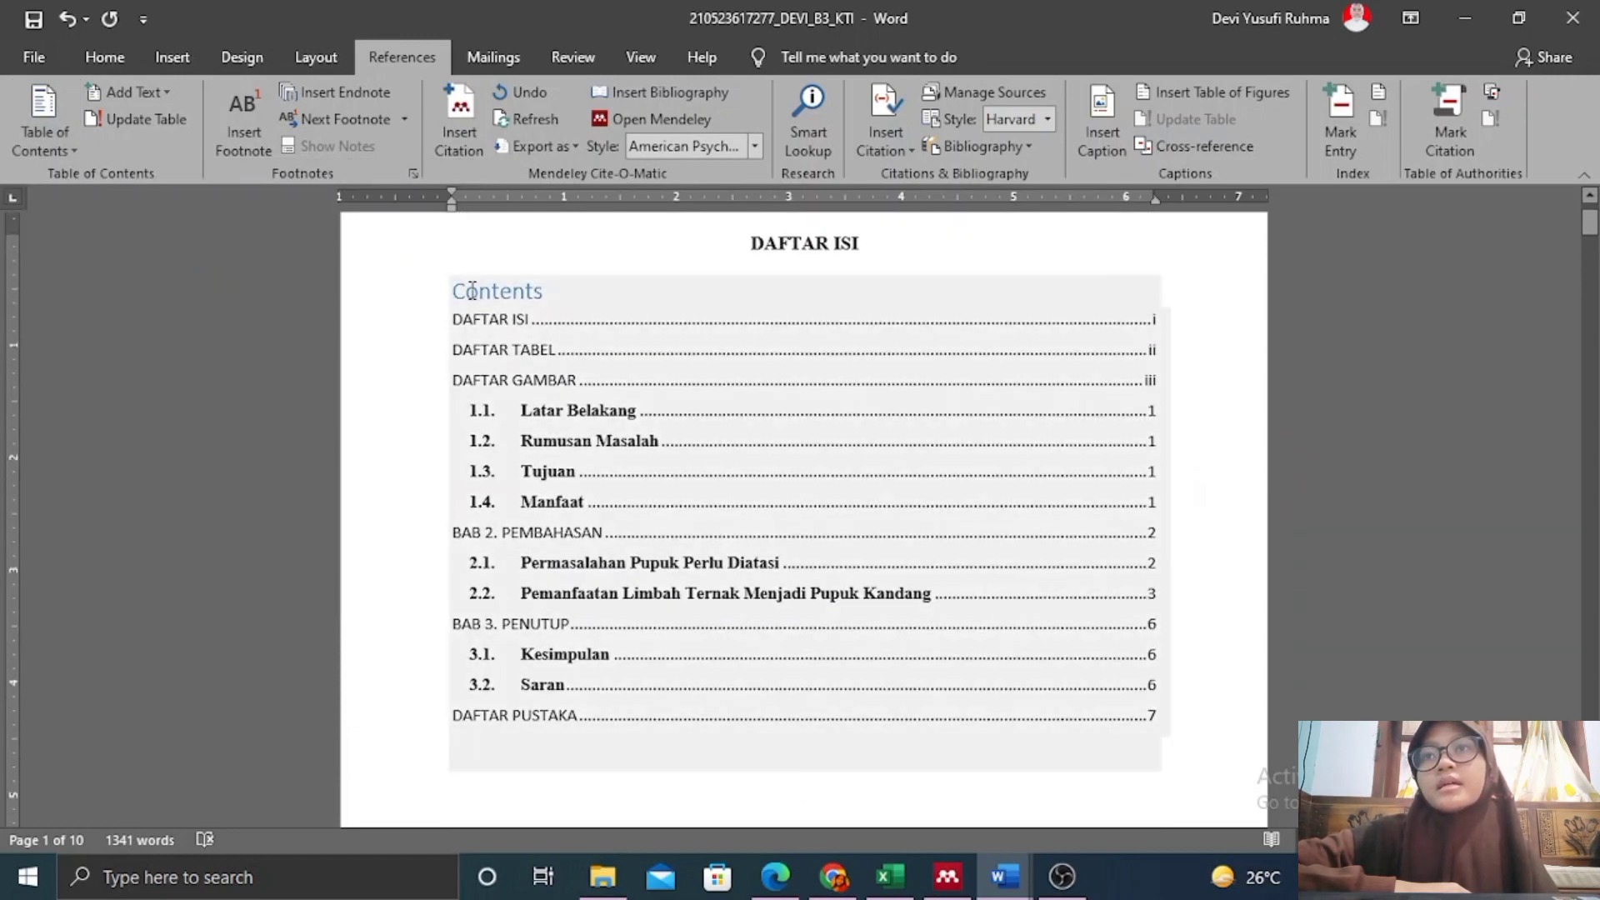
Replace the table of contents title Contents with Halaman.
{"action": "left_click", "coordinate": [543, 301]}
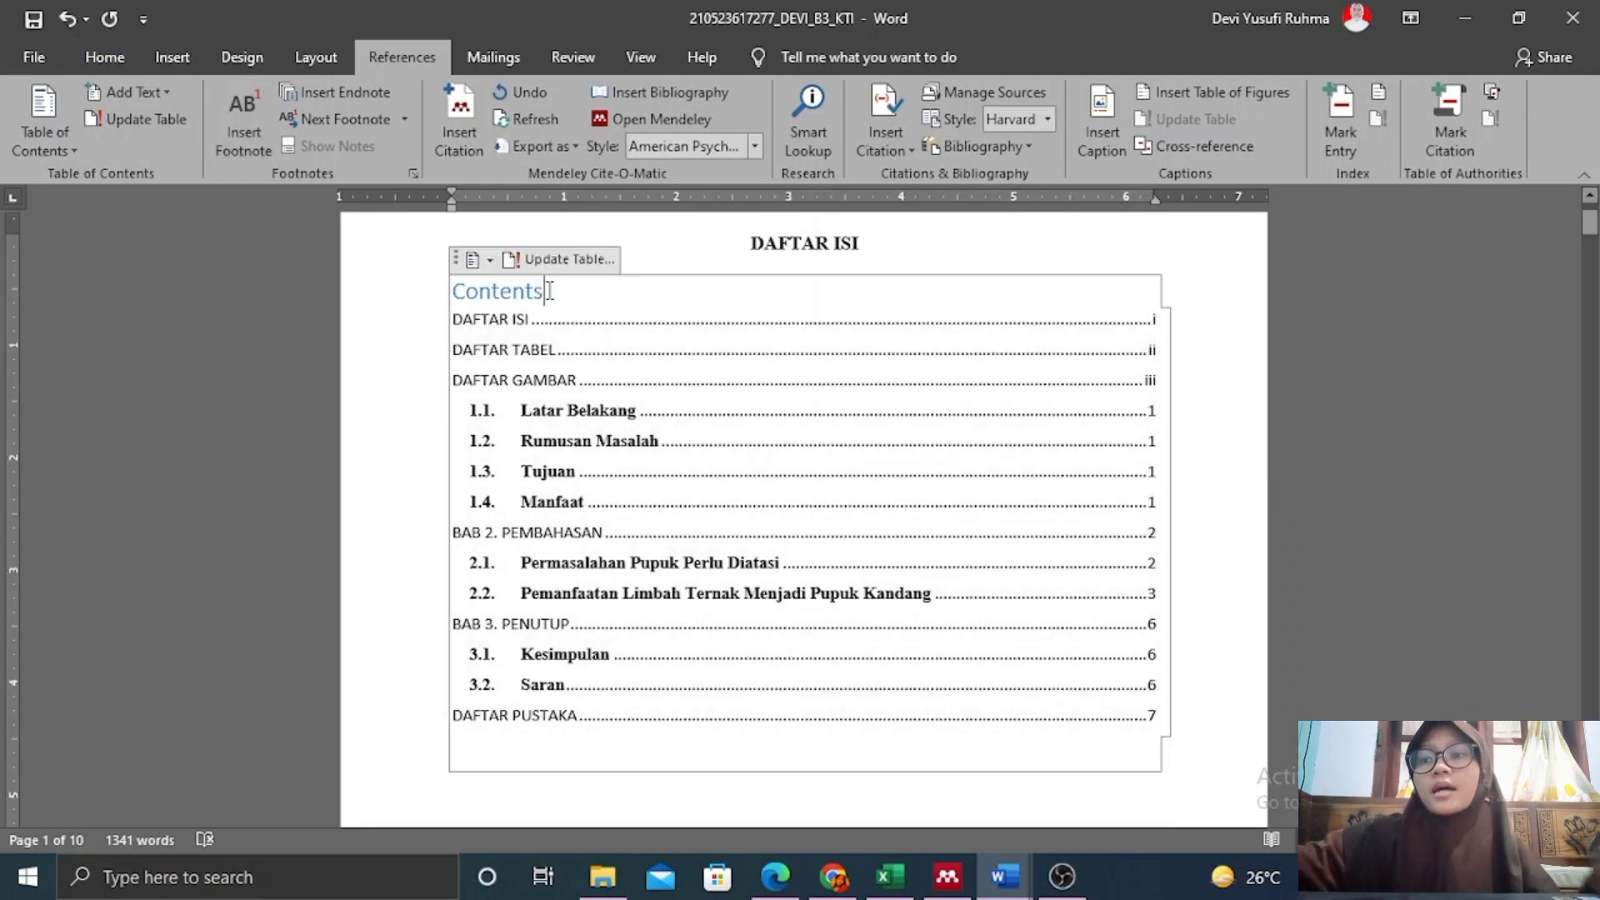
{"action": "key", "text": "Delete"}
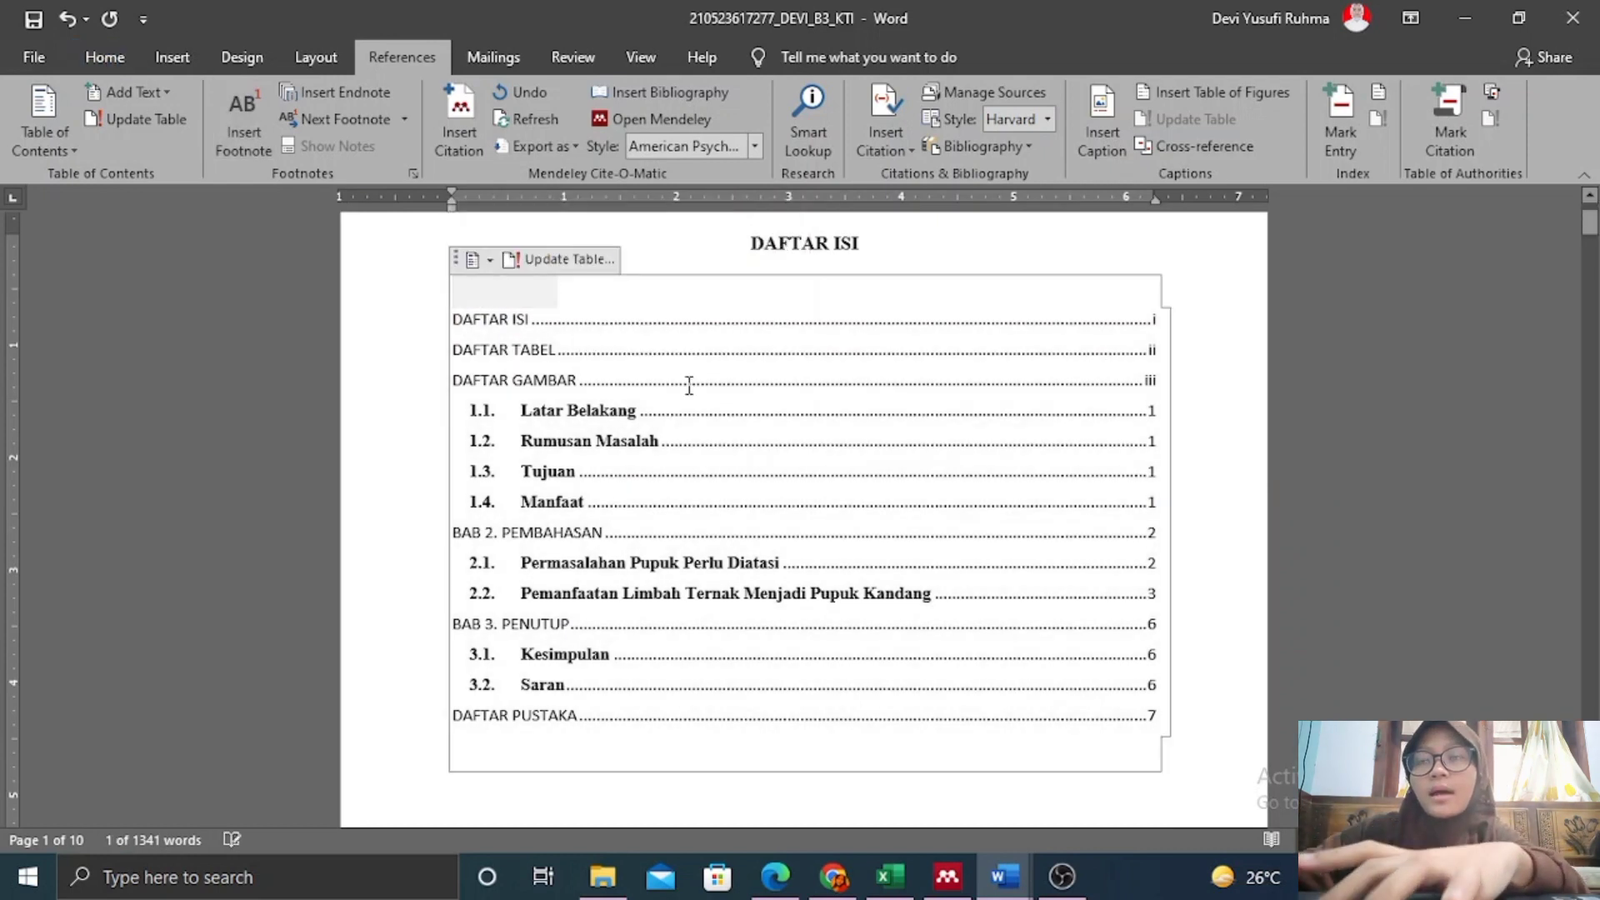
{"action": "type", "text": "Halaman"}
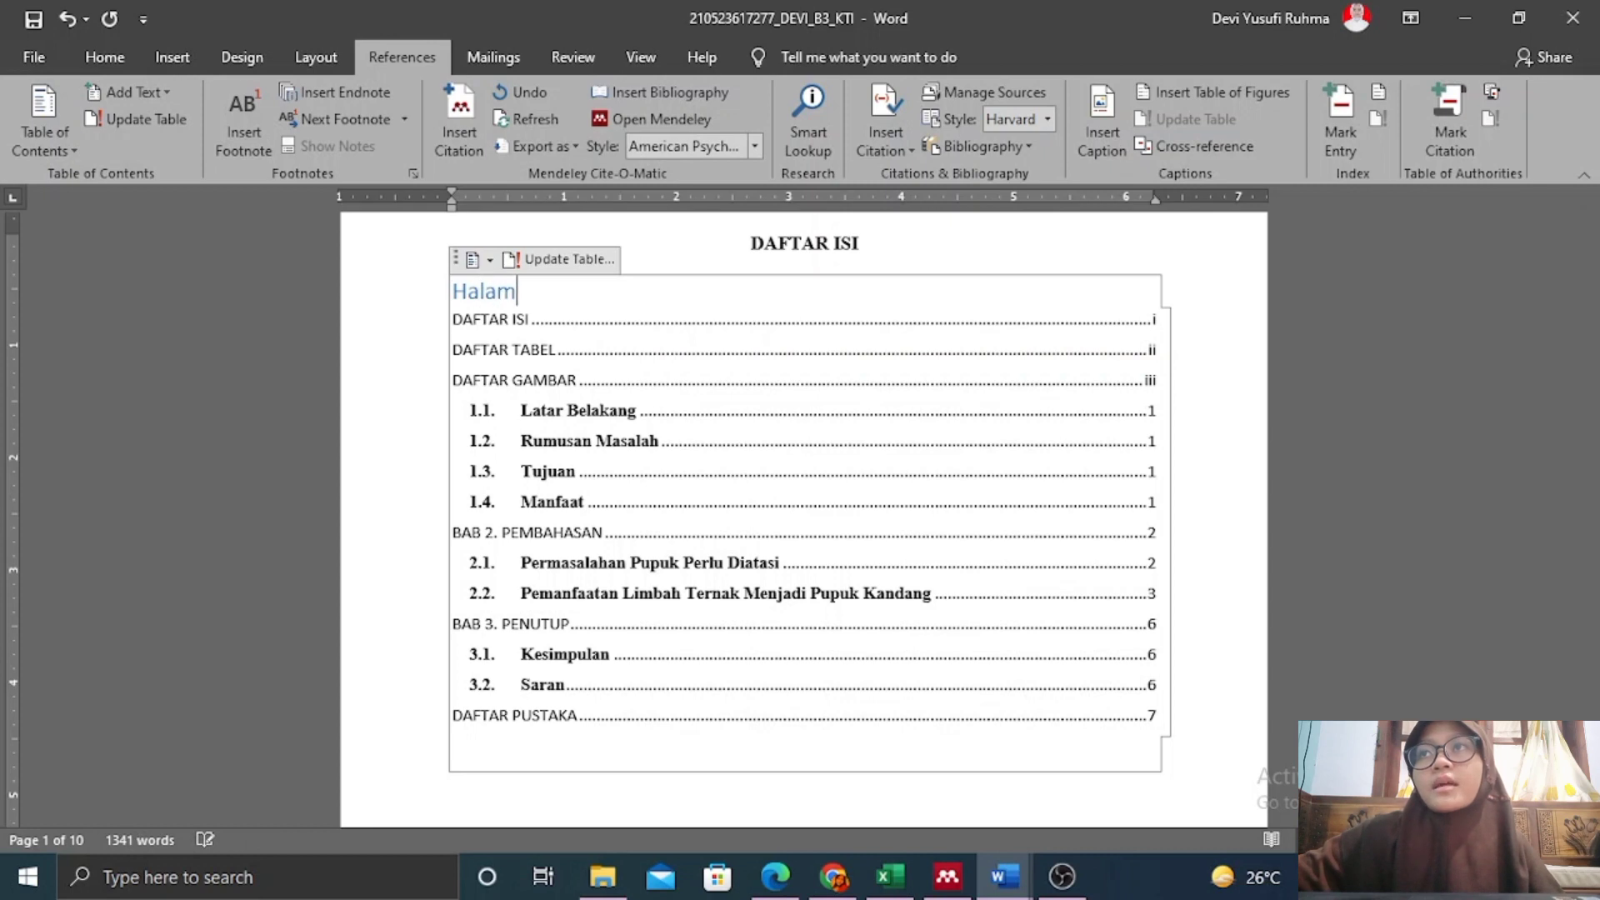
Format the Halaman title in Times New Roman, size 12, right-aligned, with black text.
{"action": "left_click", "coordinate": [105, 57]}
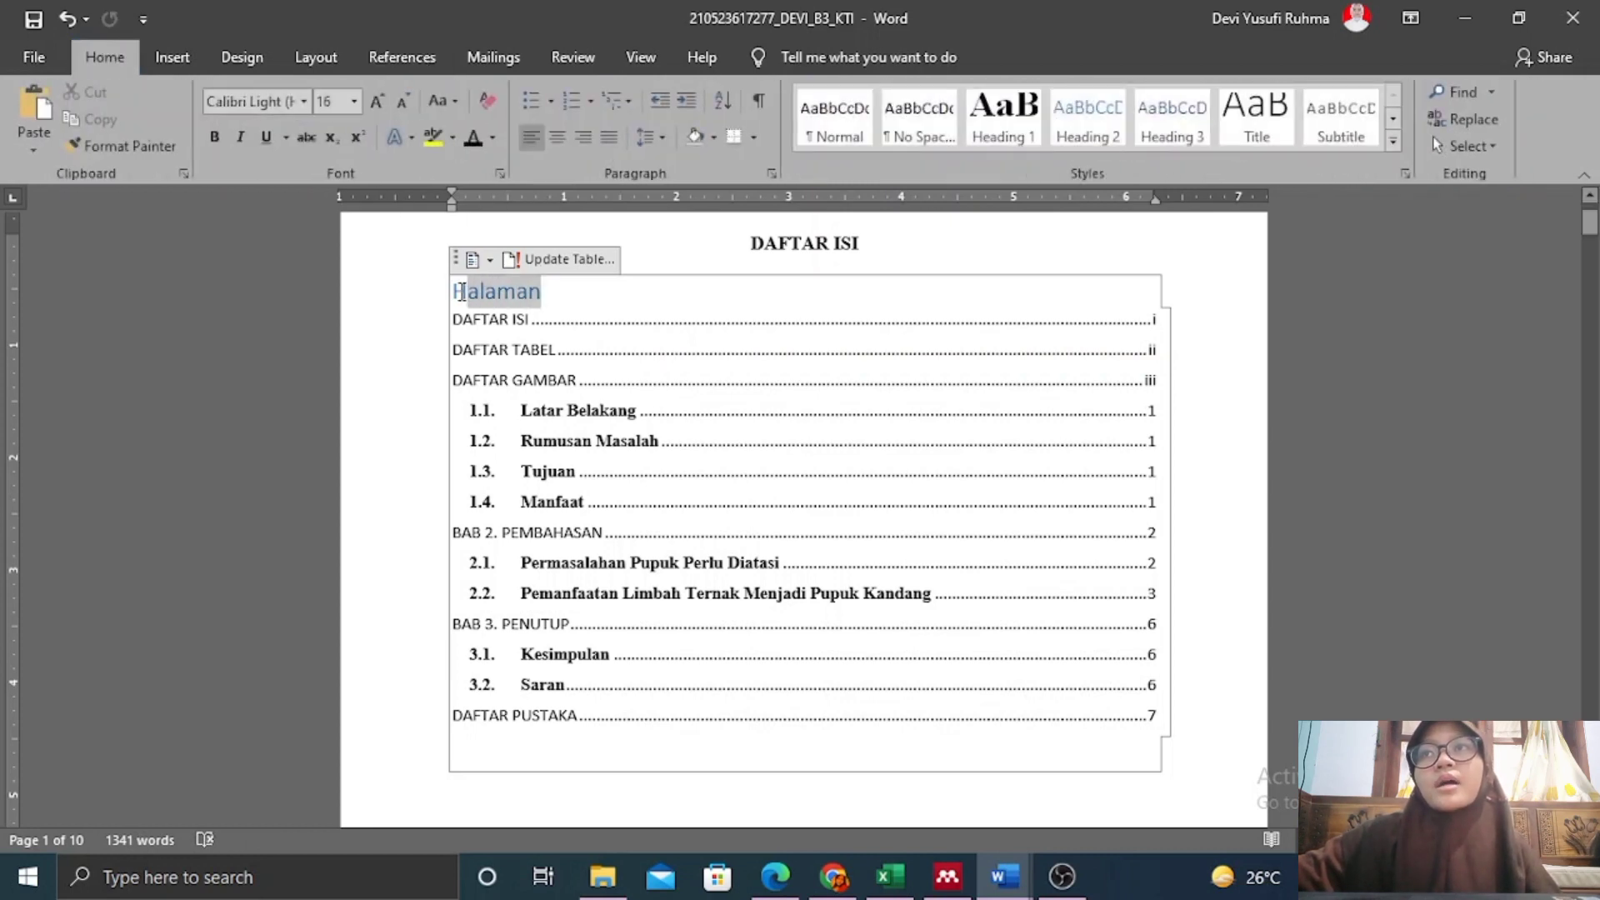
{"action": "left_click_drag", "start_coordinate": [463, 292], "coordinate": [452, 292]}
{"action": "left_click", "coordinate": [554, 293]}
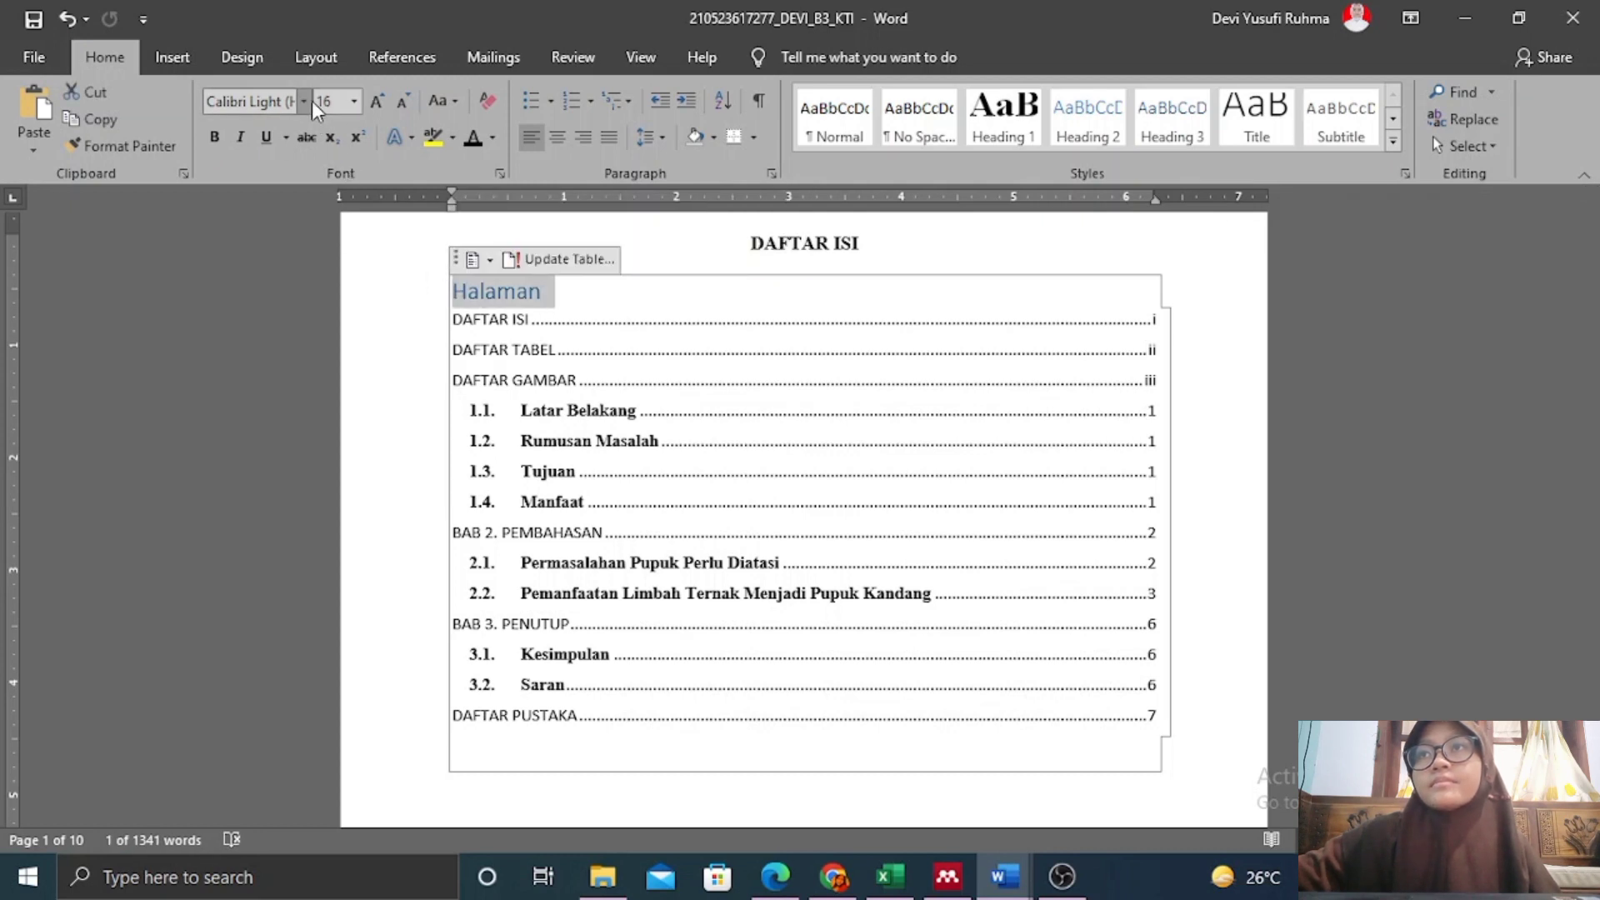
{"action": "left_click", "coordinate": [301, 101]}
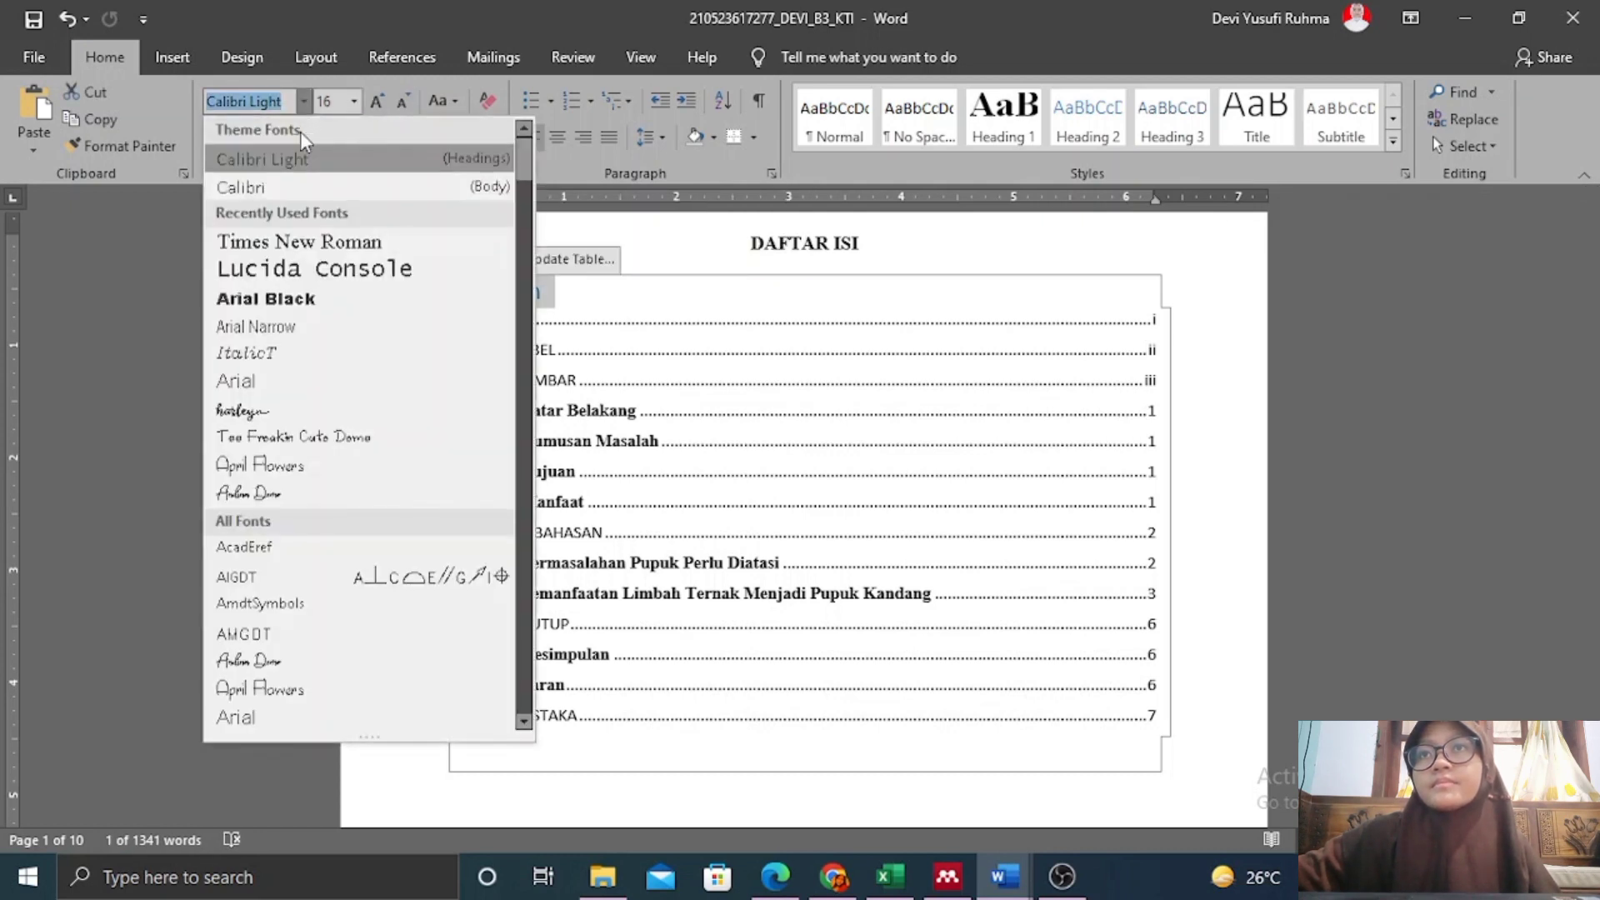
{"action": "left_click", "coordinate": [317, 246]}
{"action": "left_click", "coordinate": [355, 102]}
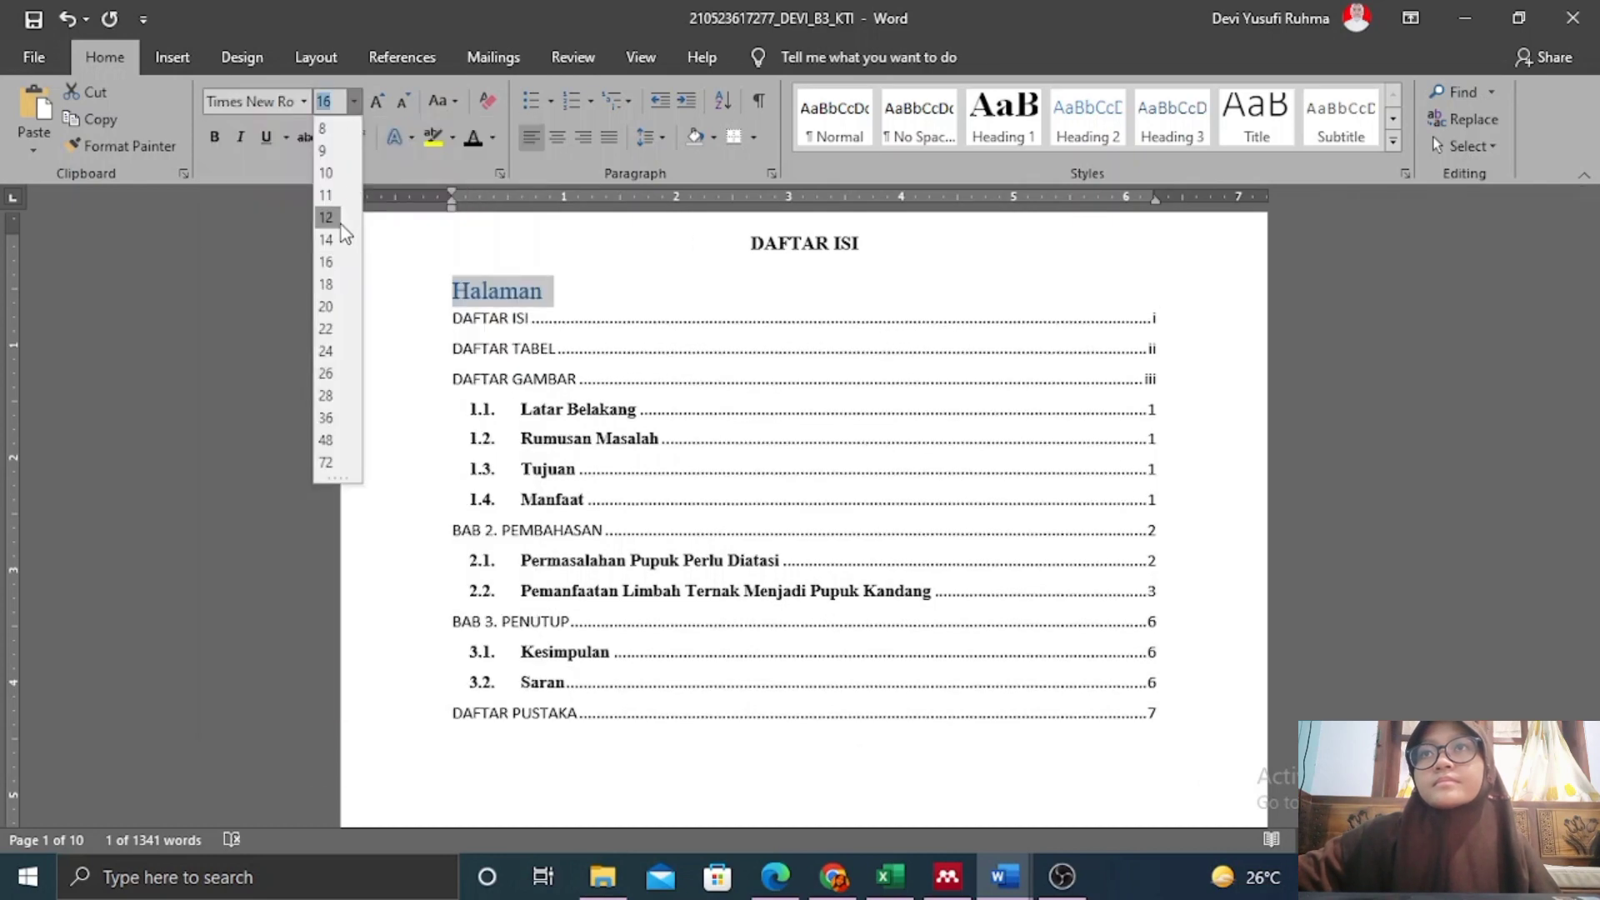
{"action": "left_click", "coordinate": [326, 208]}
{"action": "left_click", "coordinate": [583, 138]}
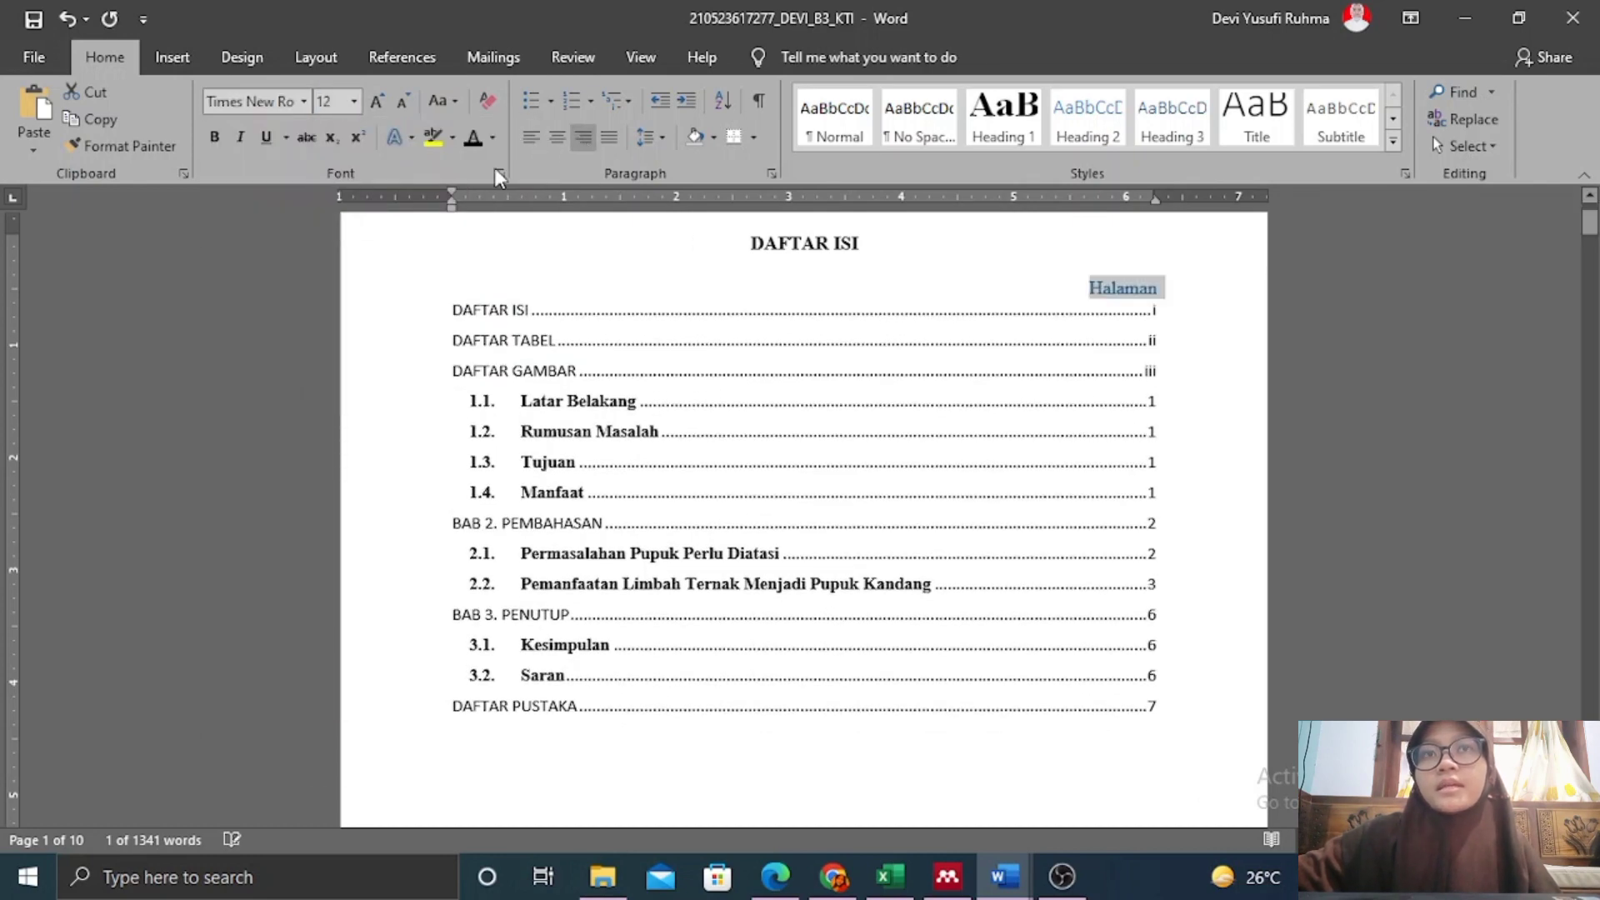
{"action": "left_click", "coordinate": [621, 339]}
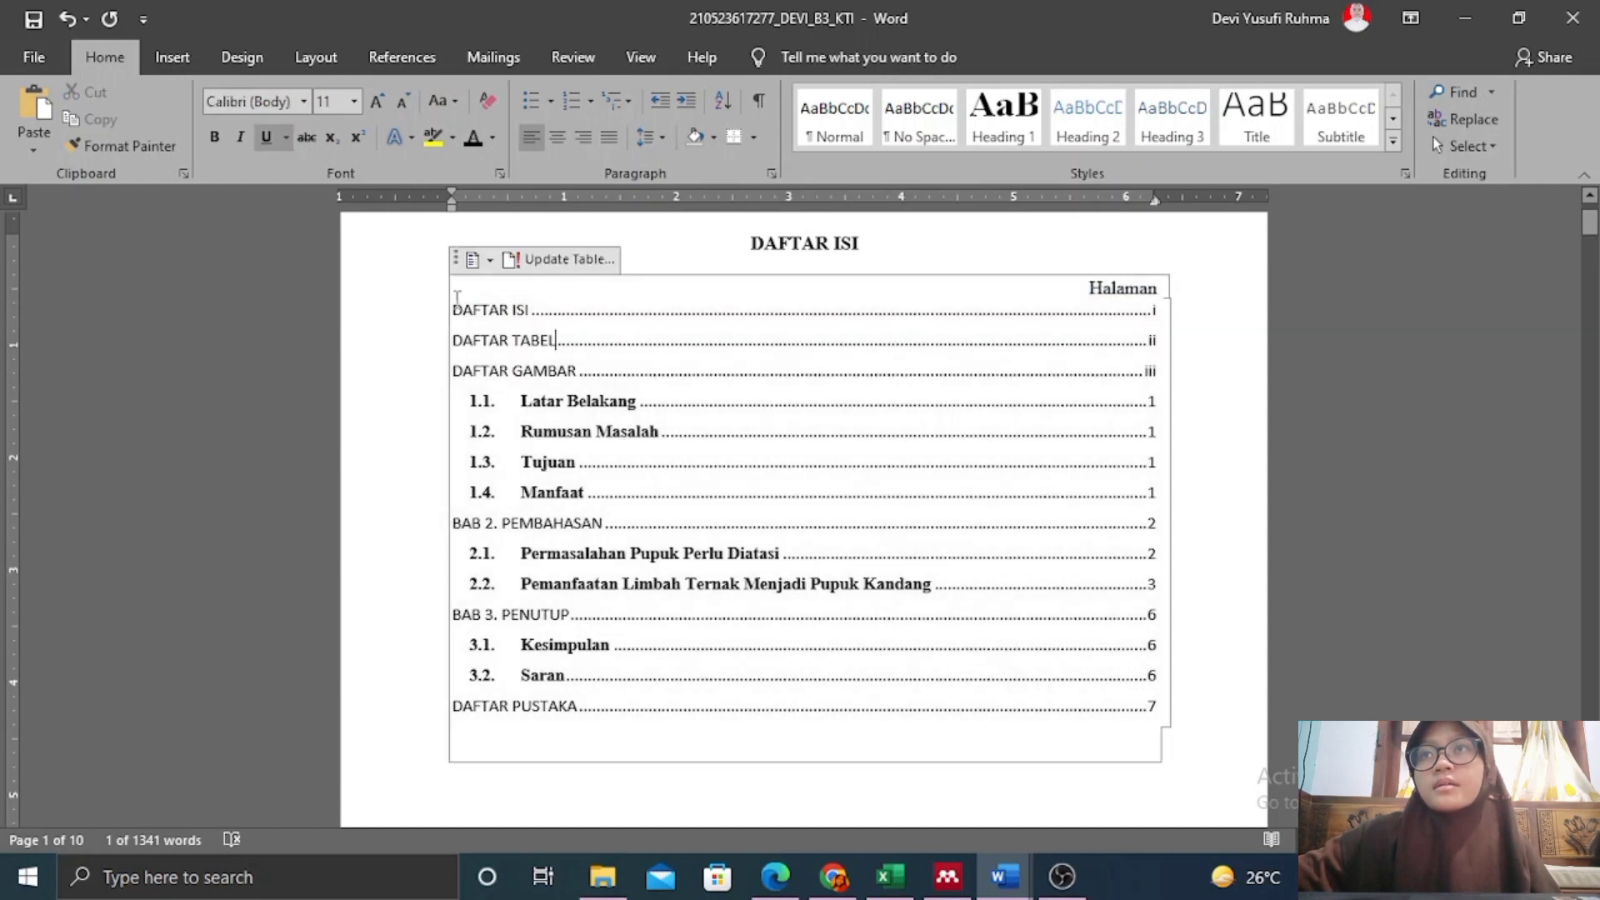
Format all table of contents entries in Times New Roman, size 12, without bold.
{"action": "left_click_drag", "start_coordinate": [452, 308], "coordinate": [1054, 768]}
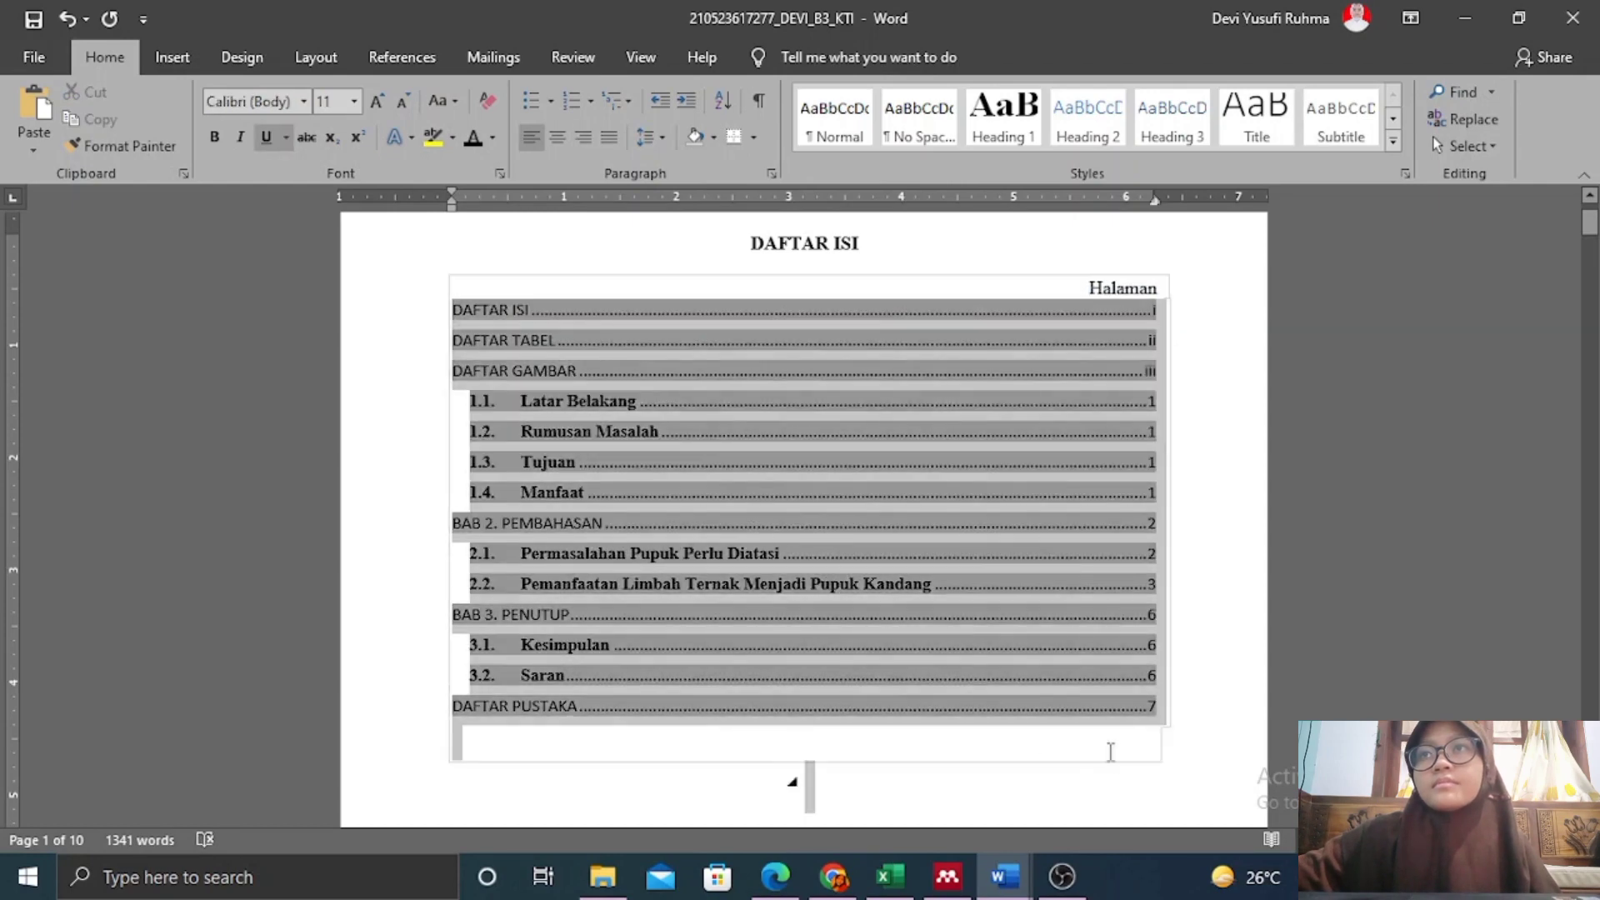
{"action": "key", "text": "ctrl+space"}
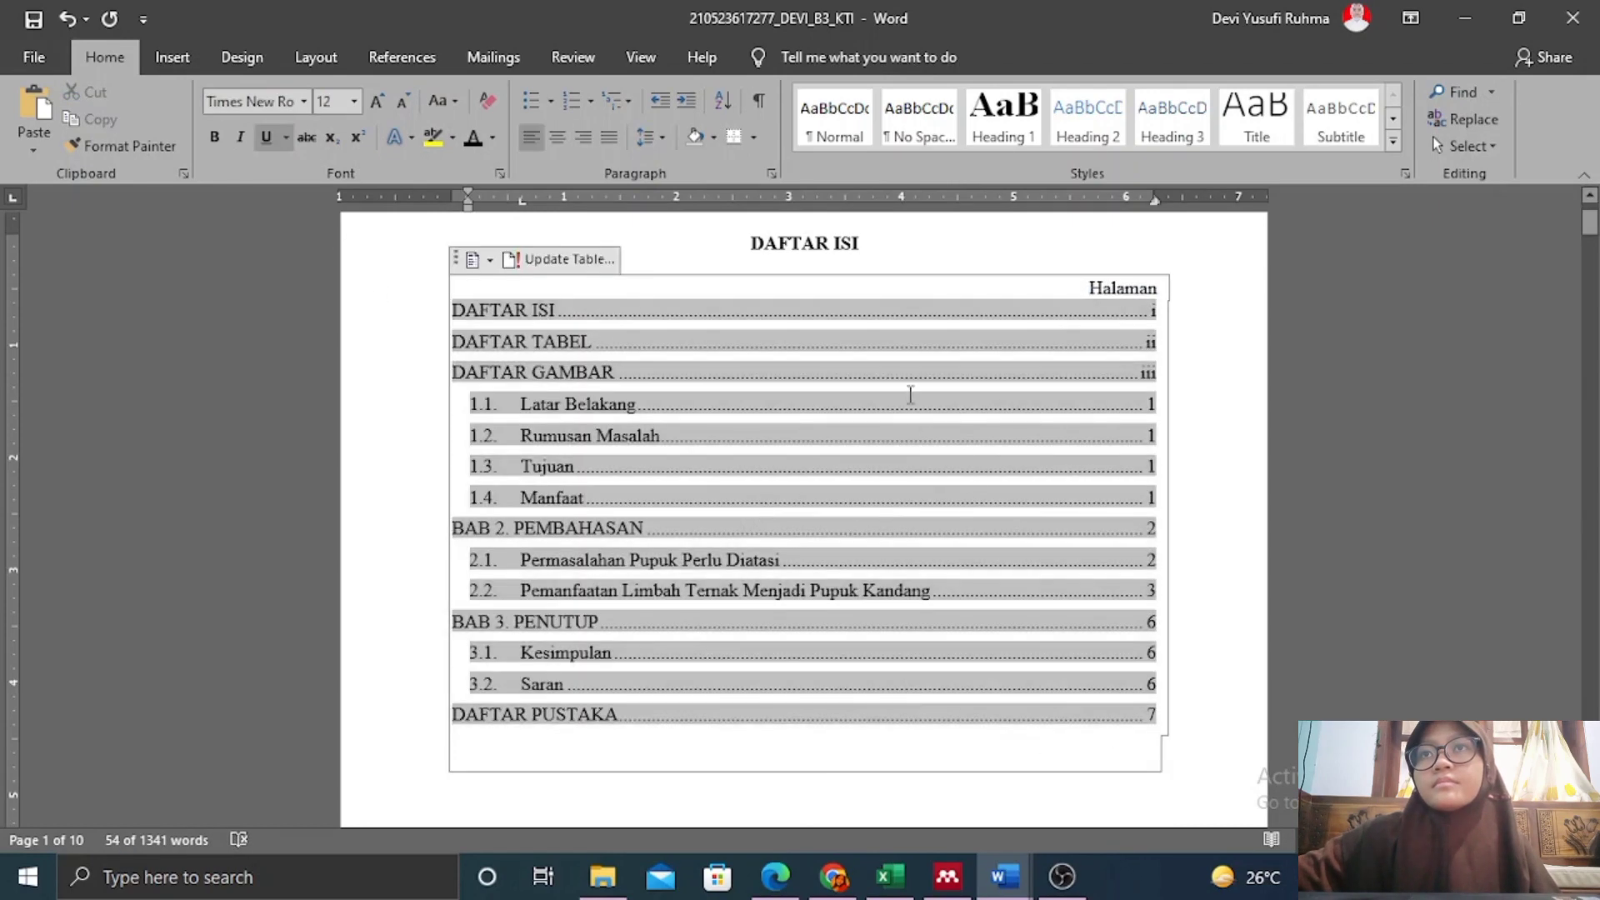
{"action": "left_click", "coordinate": [924, 248]}
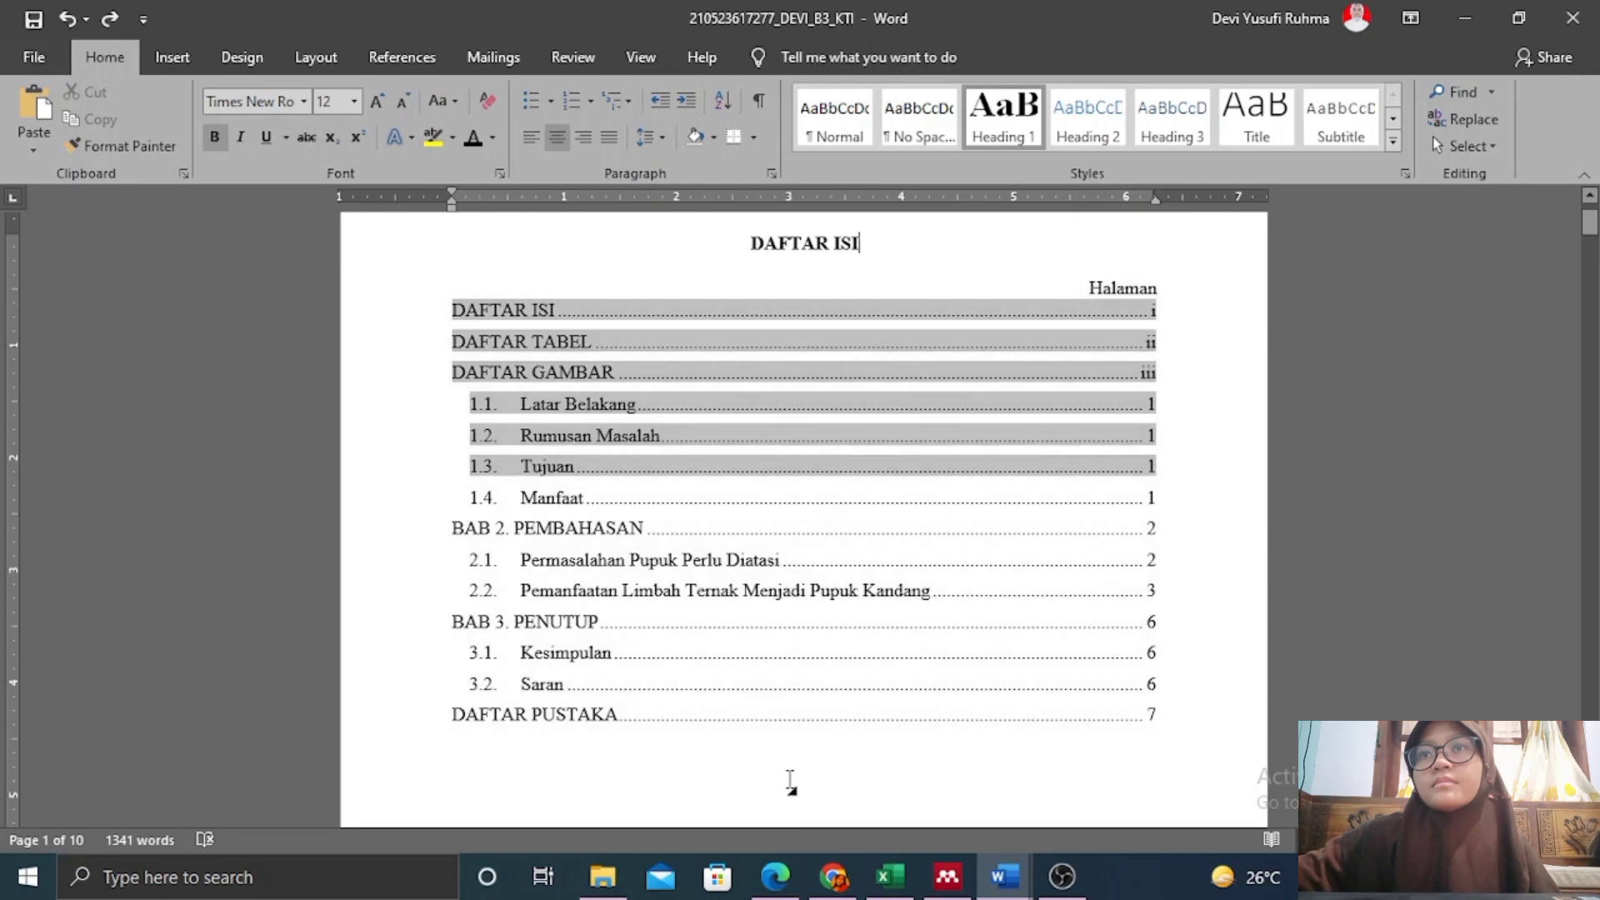
{"action": "left_click", "coordinate": [880, 352]}
Review the finished table of contents and the DAFTAR TABEL page that follows it.
{"action": "scroll", "coordinate": [842, 397], "scroll_direction": "down", "scroll_amount": 5}
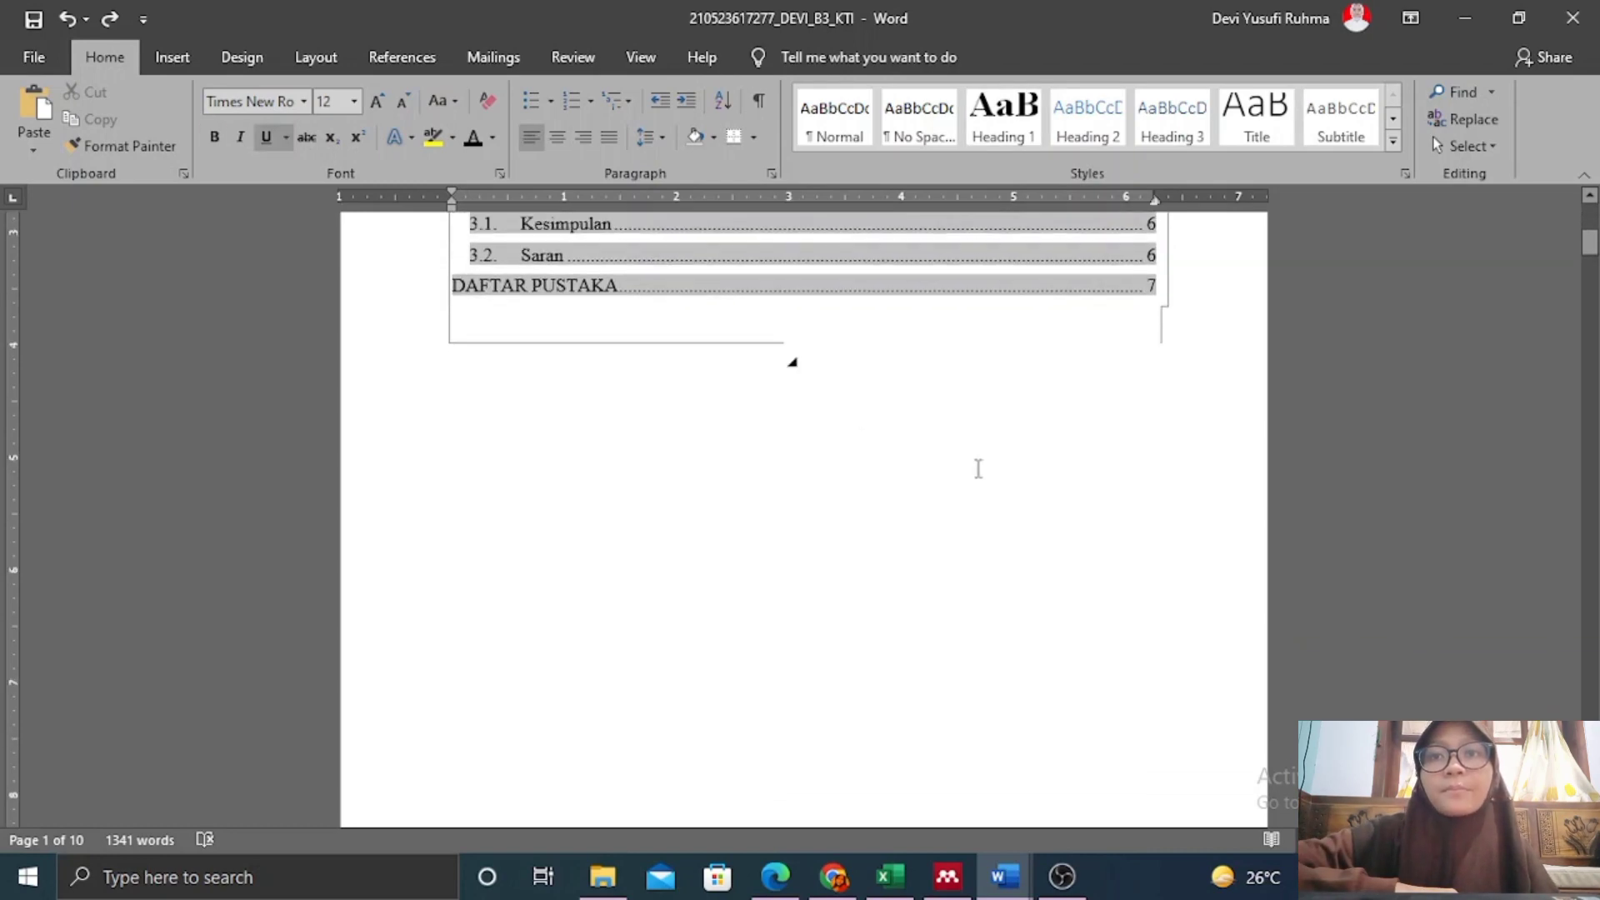
{"action": "scroll", "coordinate": [976, 464], "scroll_direction": "up", "scroll_amount": 6}
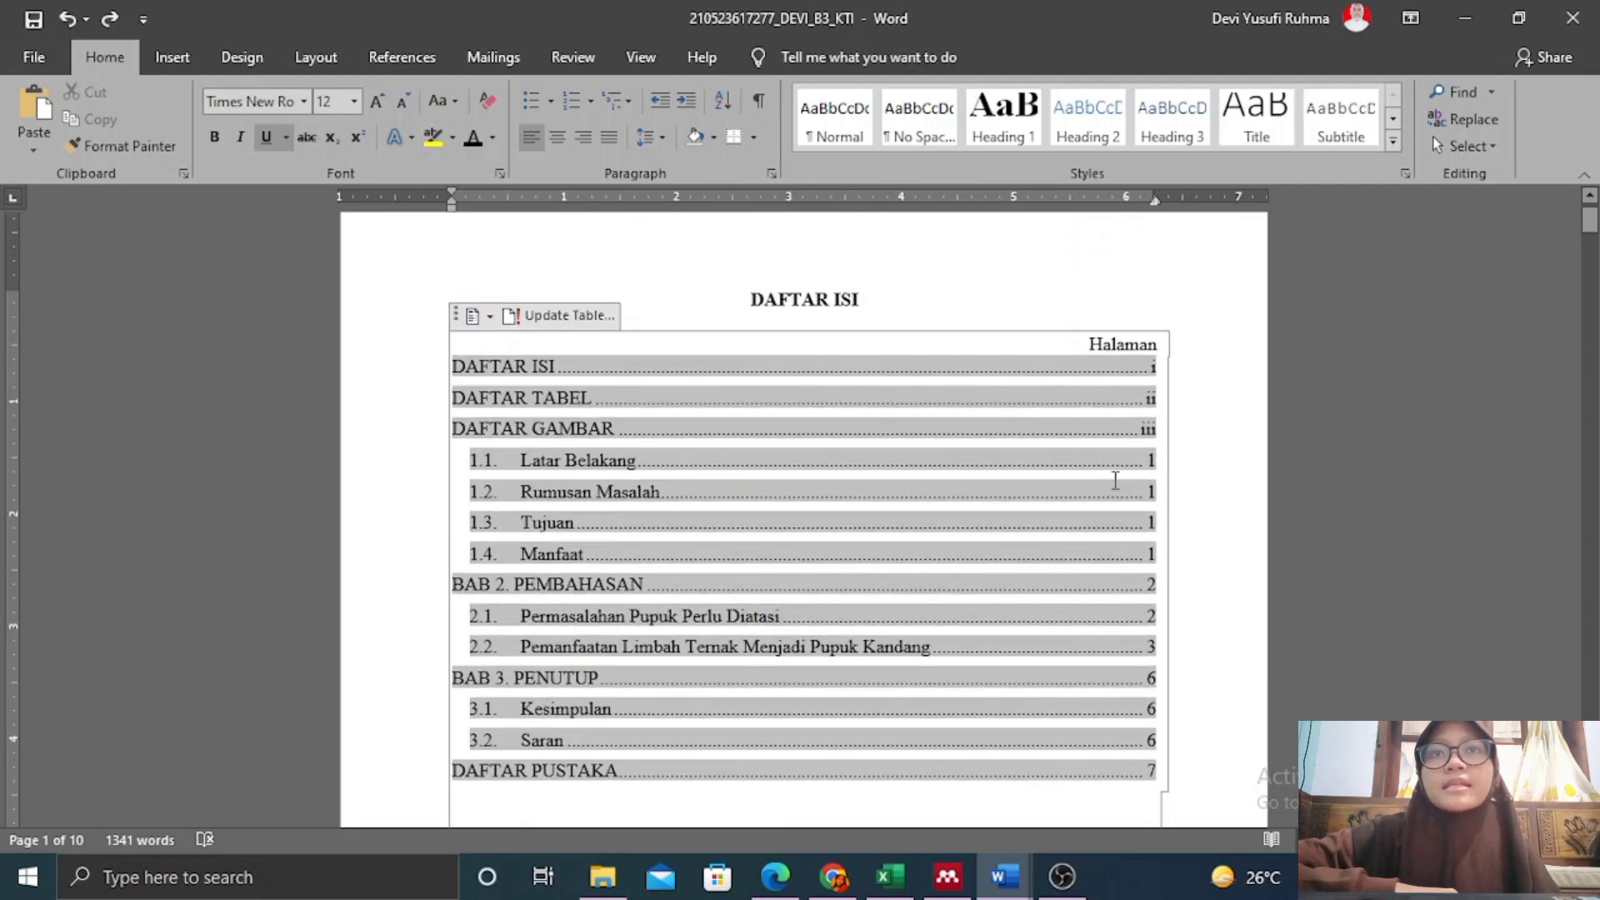
{"action": "scroll", "coordinate": [990, 382], "scroll_direction": "down", "scroll_amount": 10}
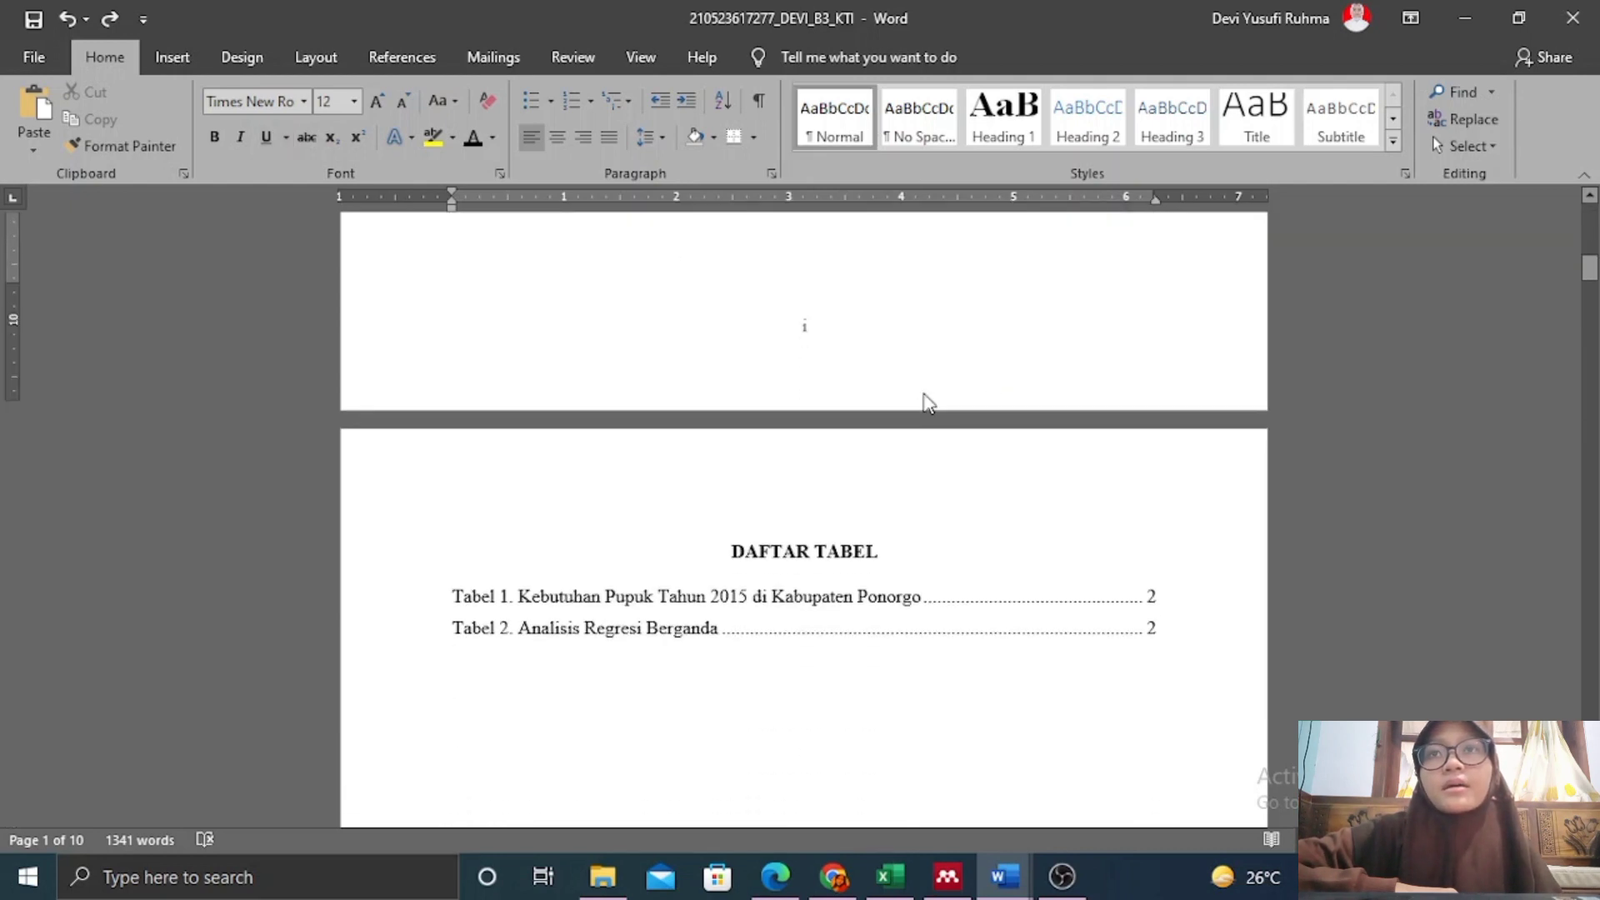
{"action": "scroll", "coordinate": [928, 404], "scroll_direction": "up", "scroll_amount": 4}
{"action": "scroll", "coordinate": [926, 403], "scroll_direction": "down", "scroll_amount": 4}
{"action": "scroll", "coordinate": [925, 404], "scroll_direction": "up", "scroll_amount": 6}
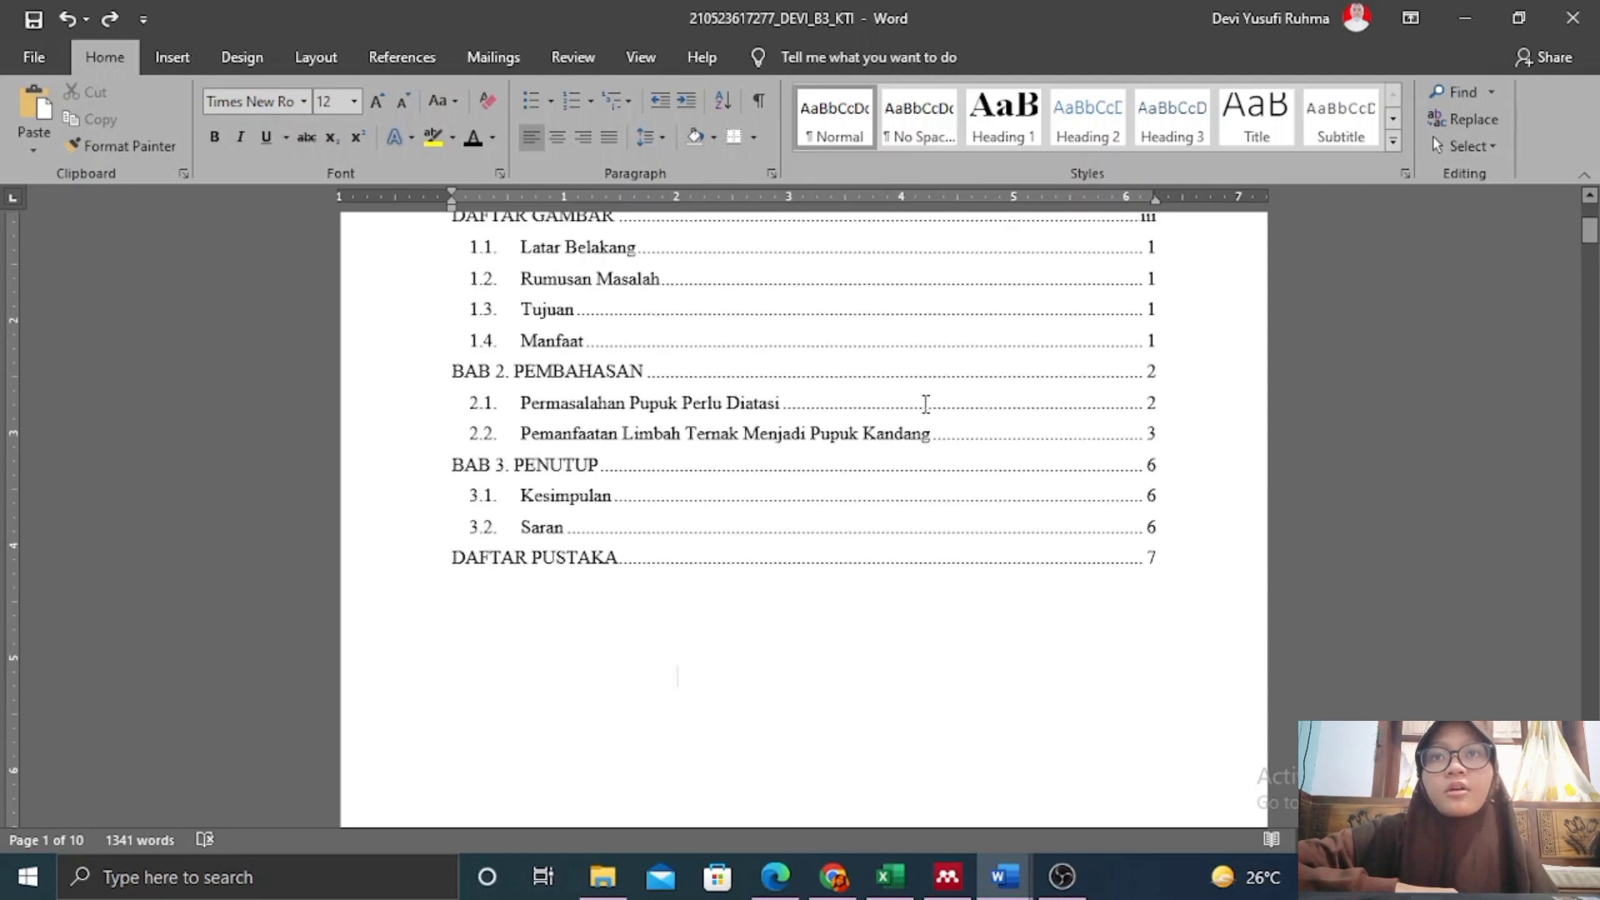
{"action": "scroll", "coordinate": [925, 403], "scroll_direction": "up", "scroll_amount": 3}
Insert the Sideline cover page in front of the DAFTAR ISI page.
{"action": "left_click", "coordinate": [911, 340]}
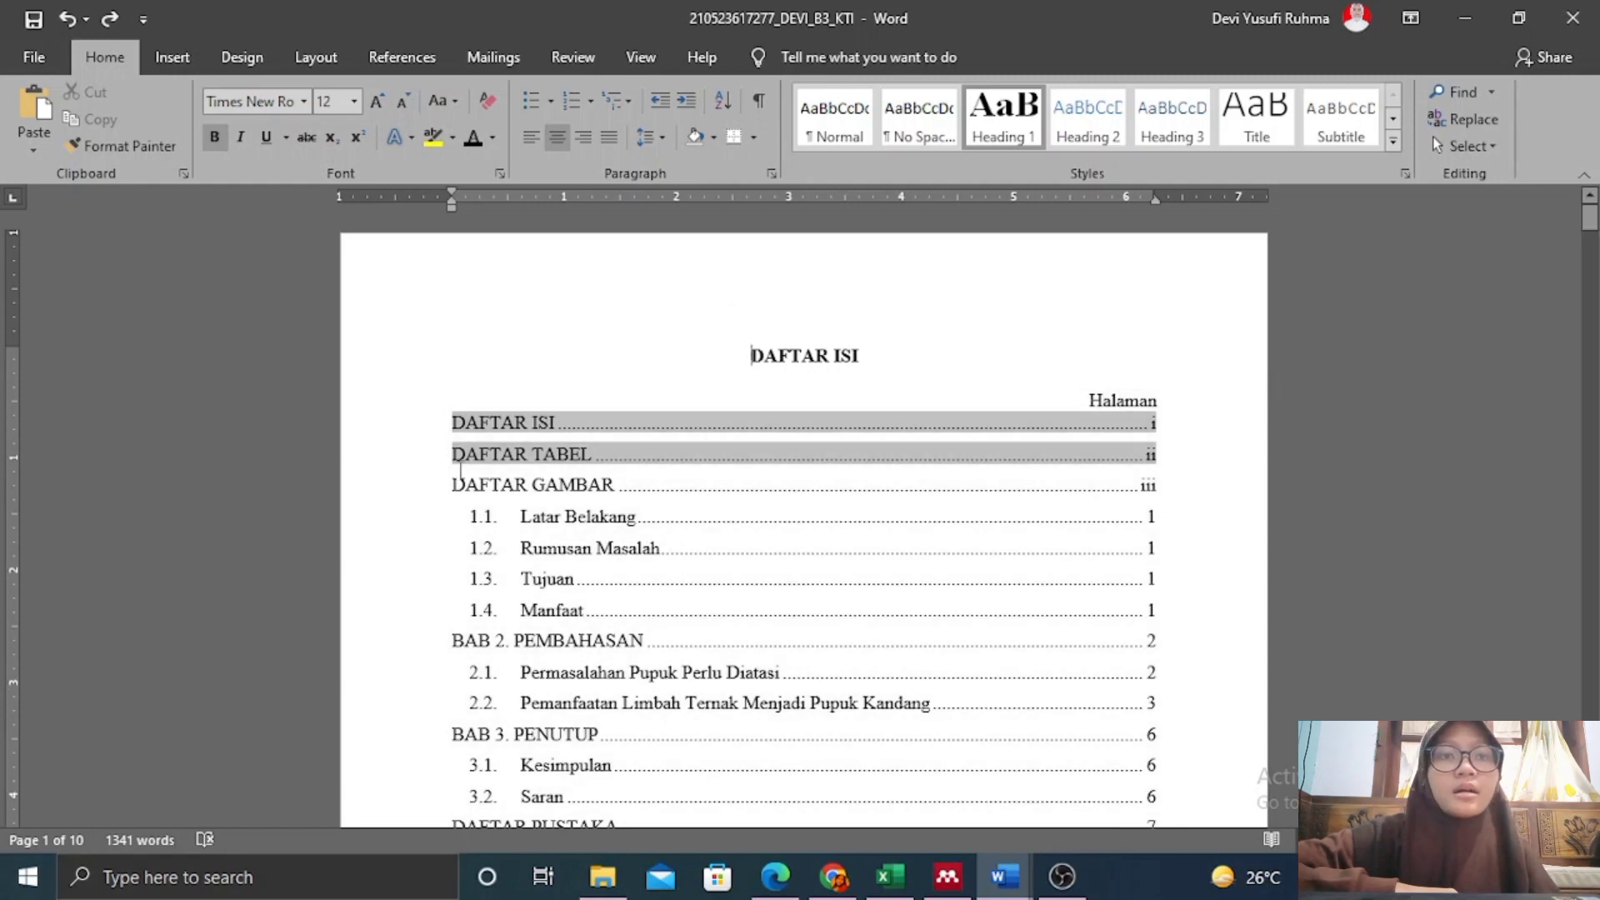
{"action": "left_click", "coordinate": [197, 63]}
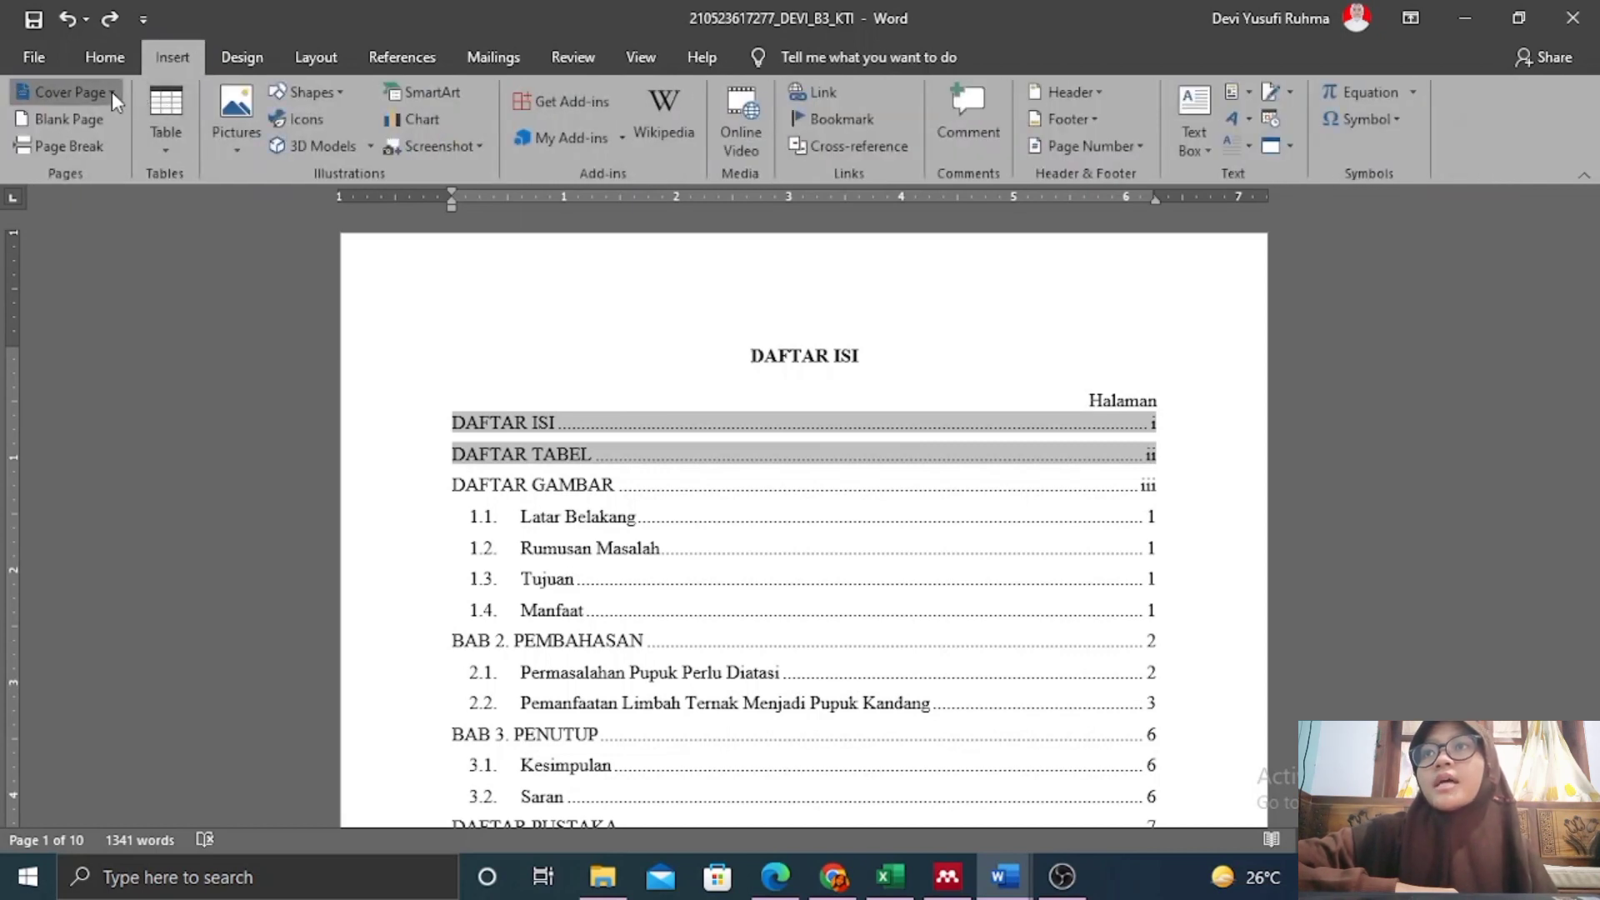
{"action": "left_click", "coordinate": [67, 92]}
{"action": "left_click", "coordinate": [498, 265]}
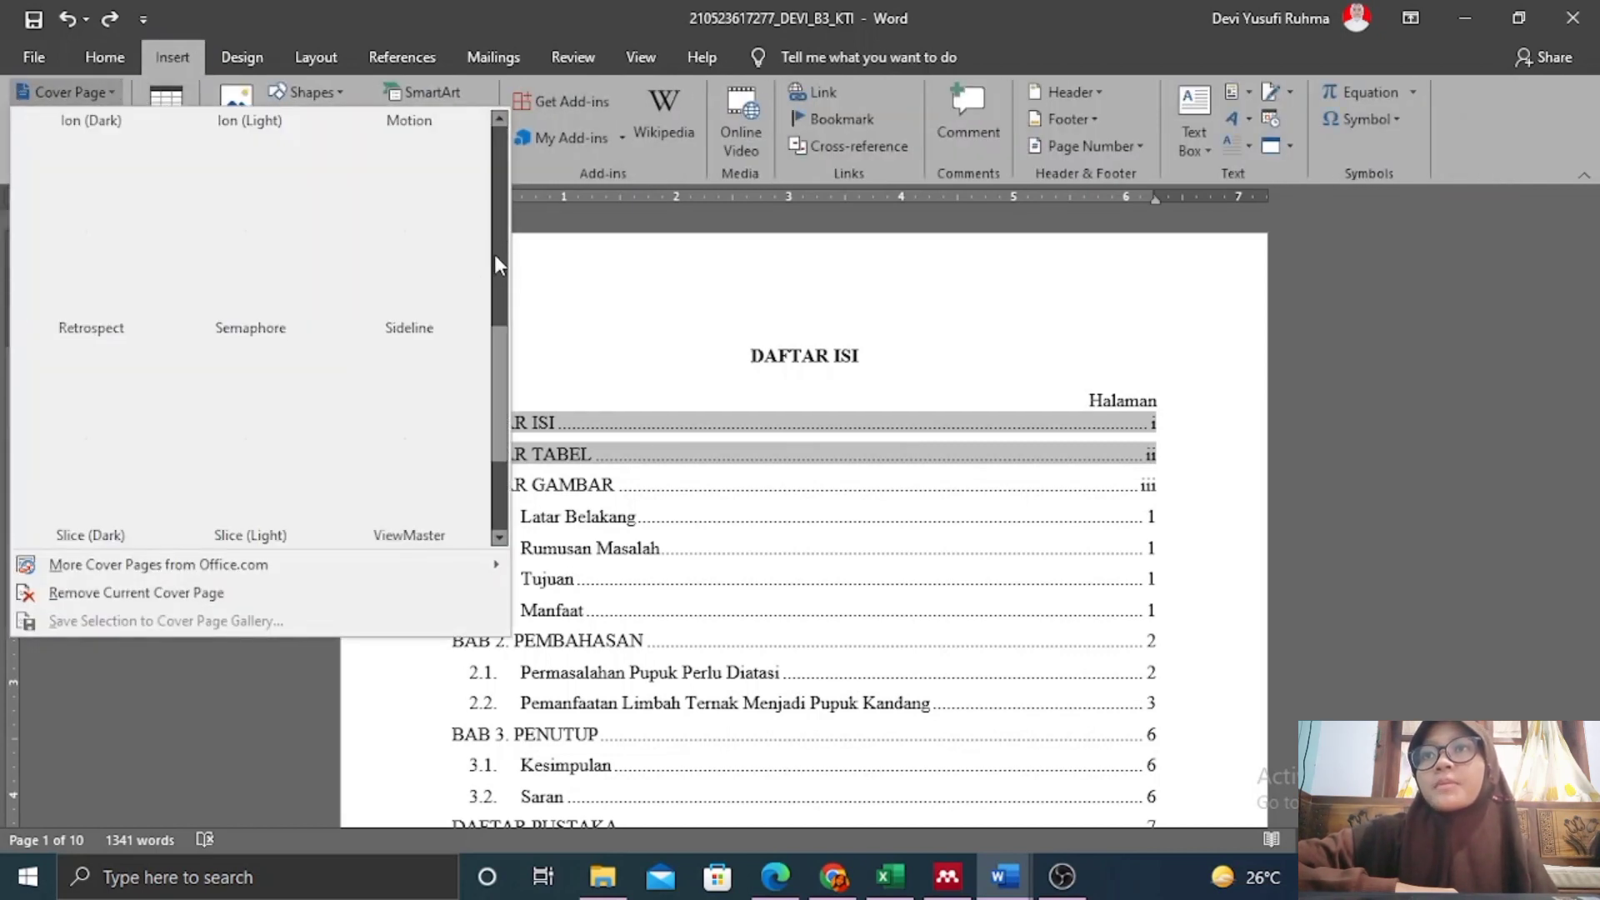
{"action": "left_click", "coordinate": [416, 258]}
{"action": "scroll", "coordinate": [797, 442], "scroll_direction": "down", "scroll_amount": 5}
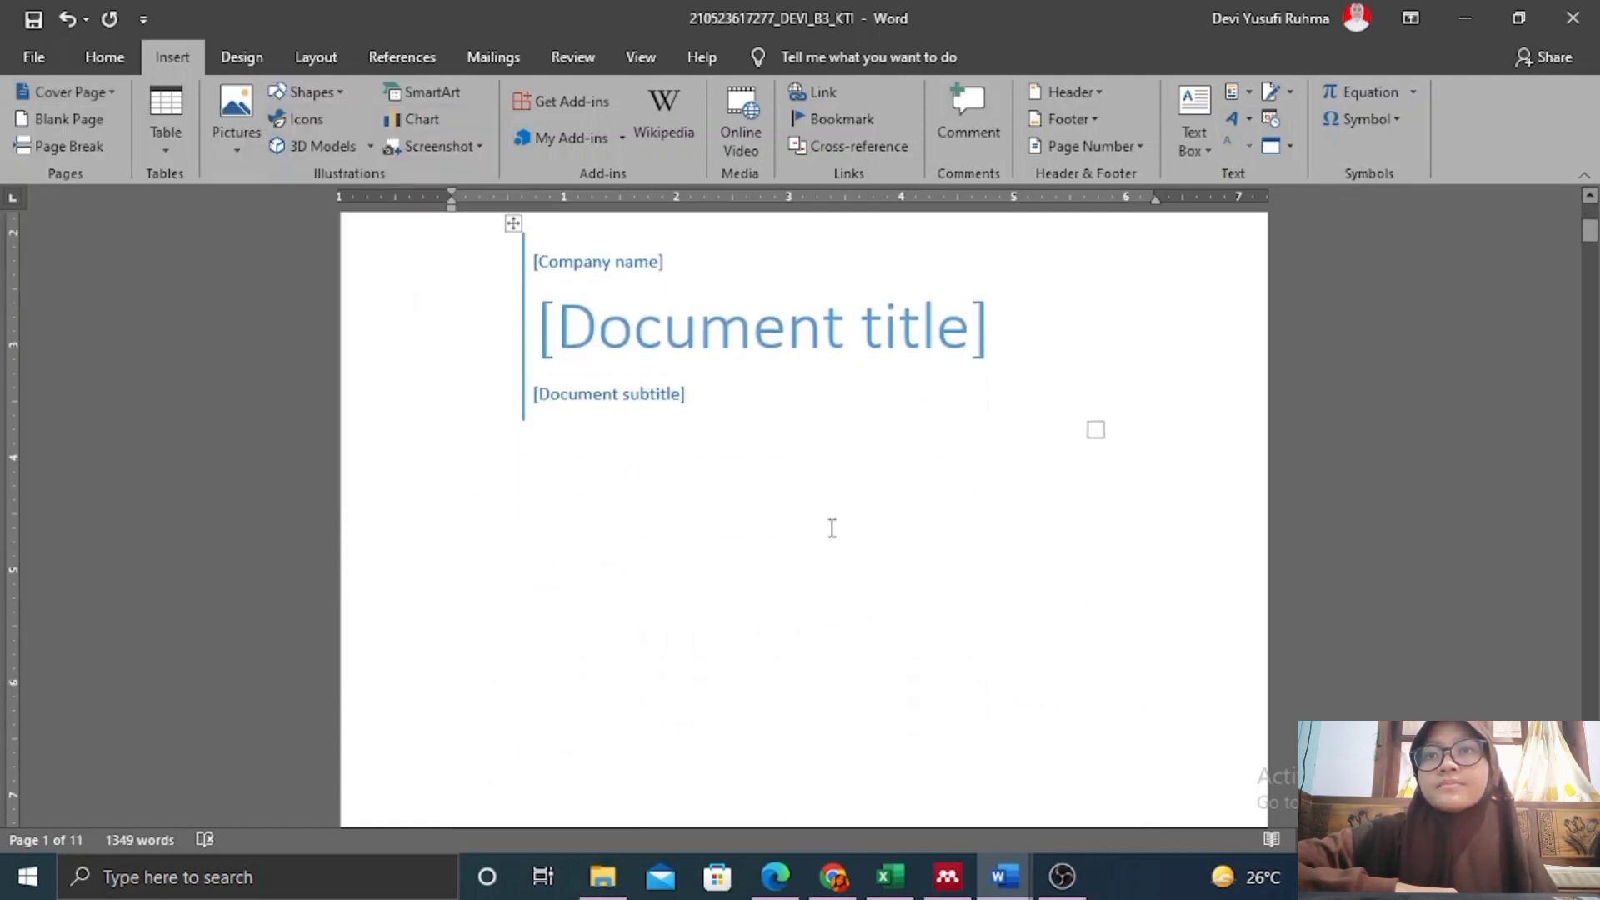
Delete the title placeholder block and the author and date block from the cover page, leaving it blank.
{"action": "scroll", "coordinate": [535, 434], "scroll_direction": "up", "scroll_amount": 3}
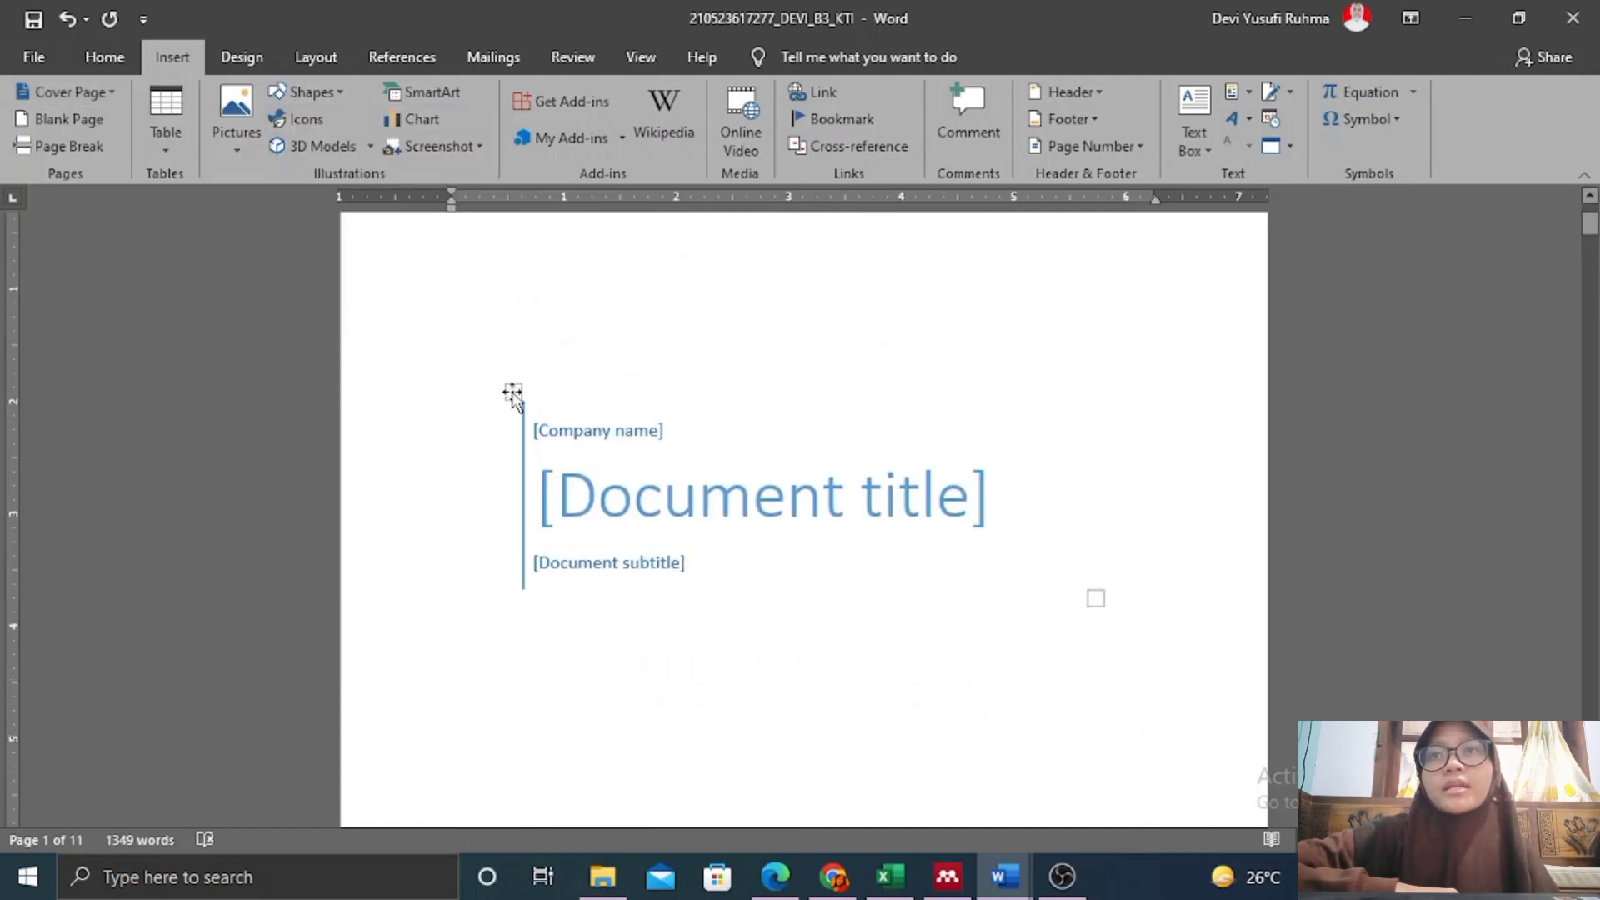
{"action": "left_click", "coordinate": [512, 391]}
{"action": "key", "text": "Delete"}
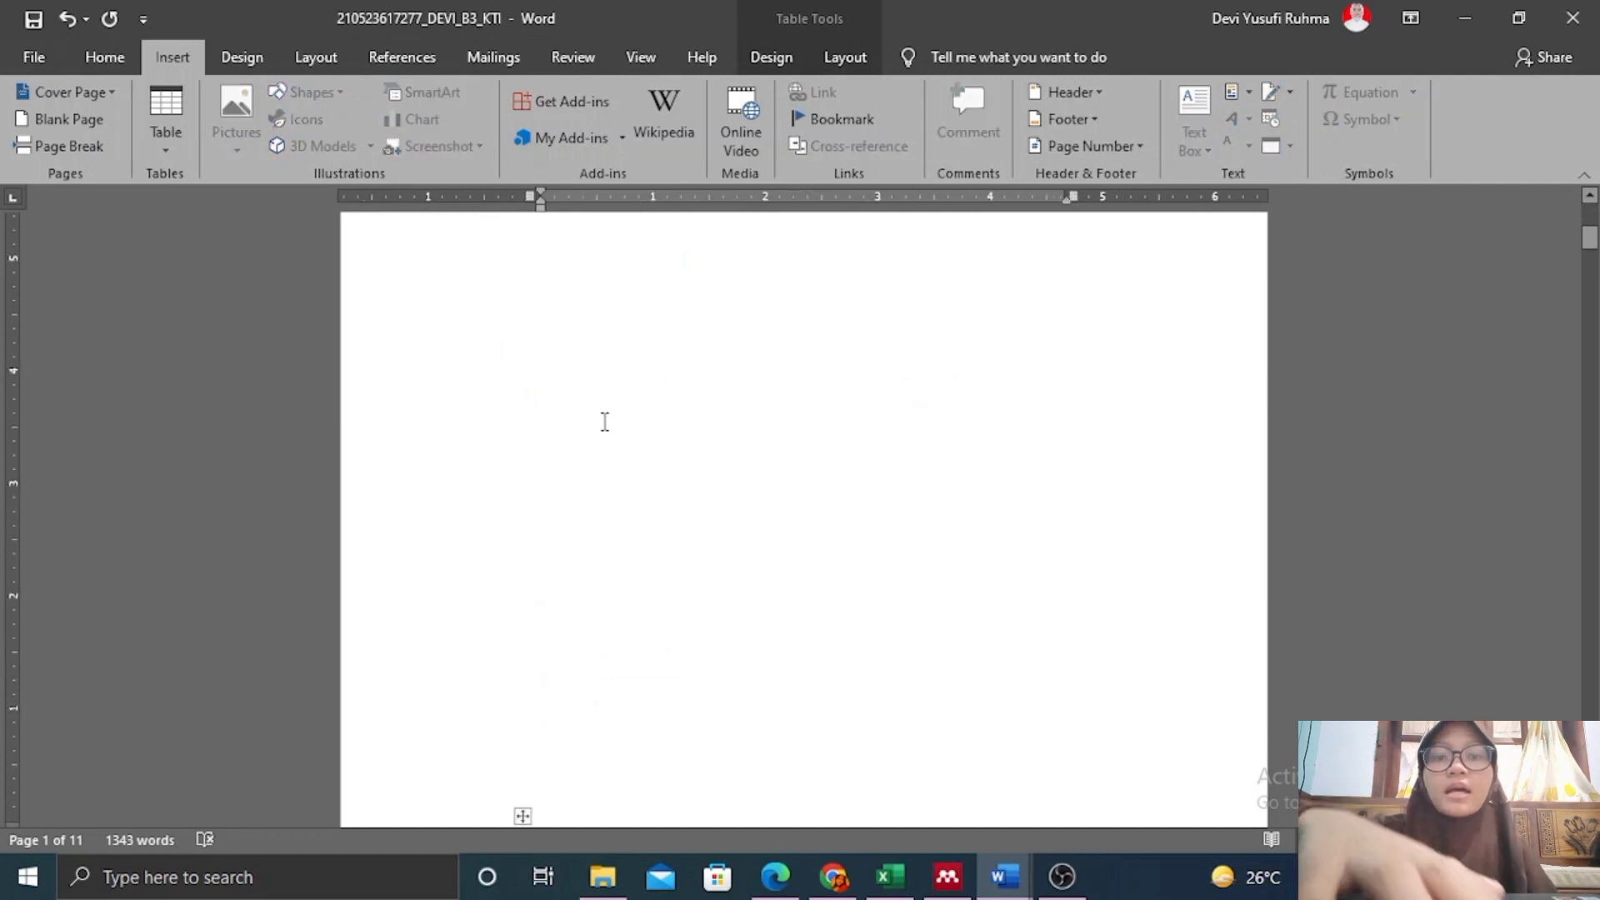
{"action": "scroll", "coordinate": [533, 383], "scroll_direction": "down", "scroll_amount": 5}
{"action": "left_click", "coordinate": [517, 364]}
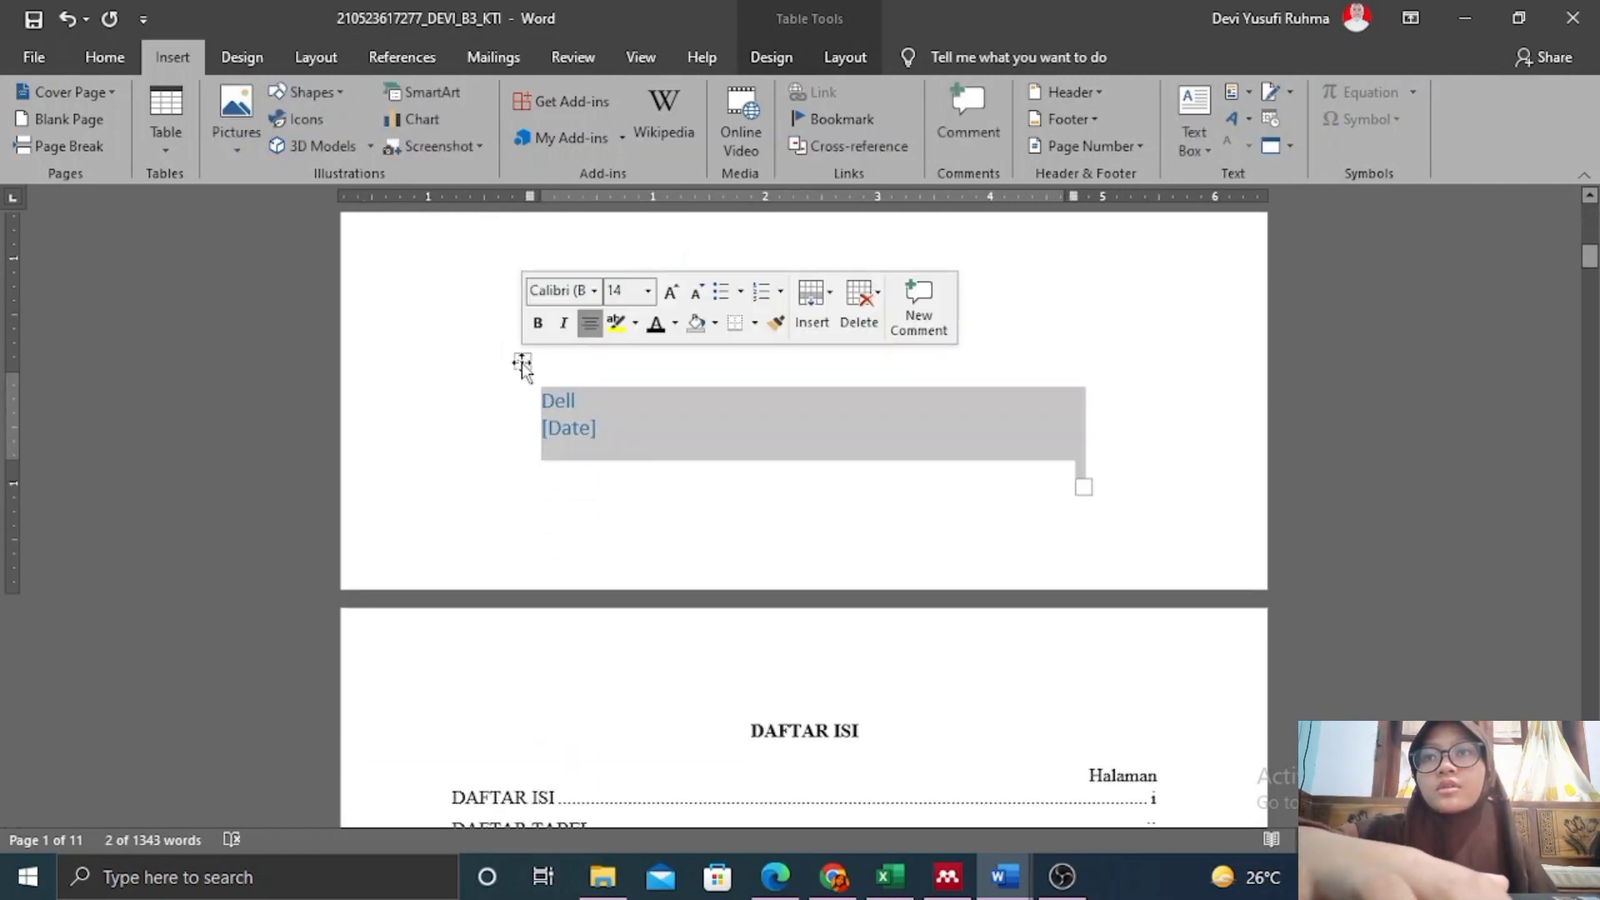
{"action": "key", "text": "BackSpace"}
{"action": "scroll", "coordinate": [937, 494], "scroll_direction": "up", "scroll_amount": 6}
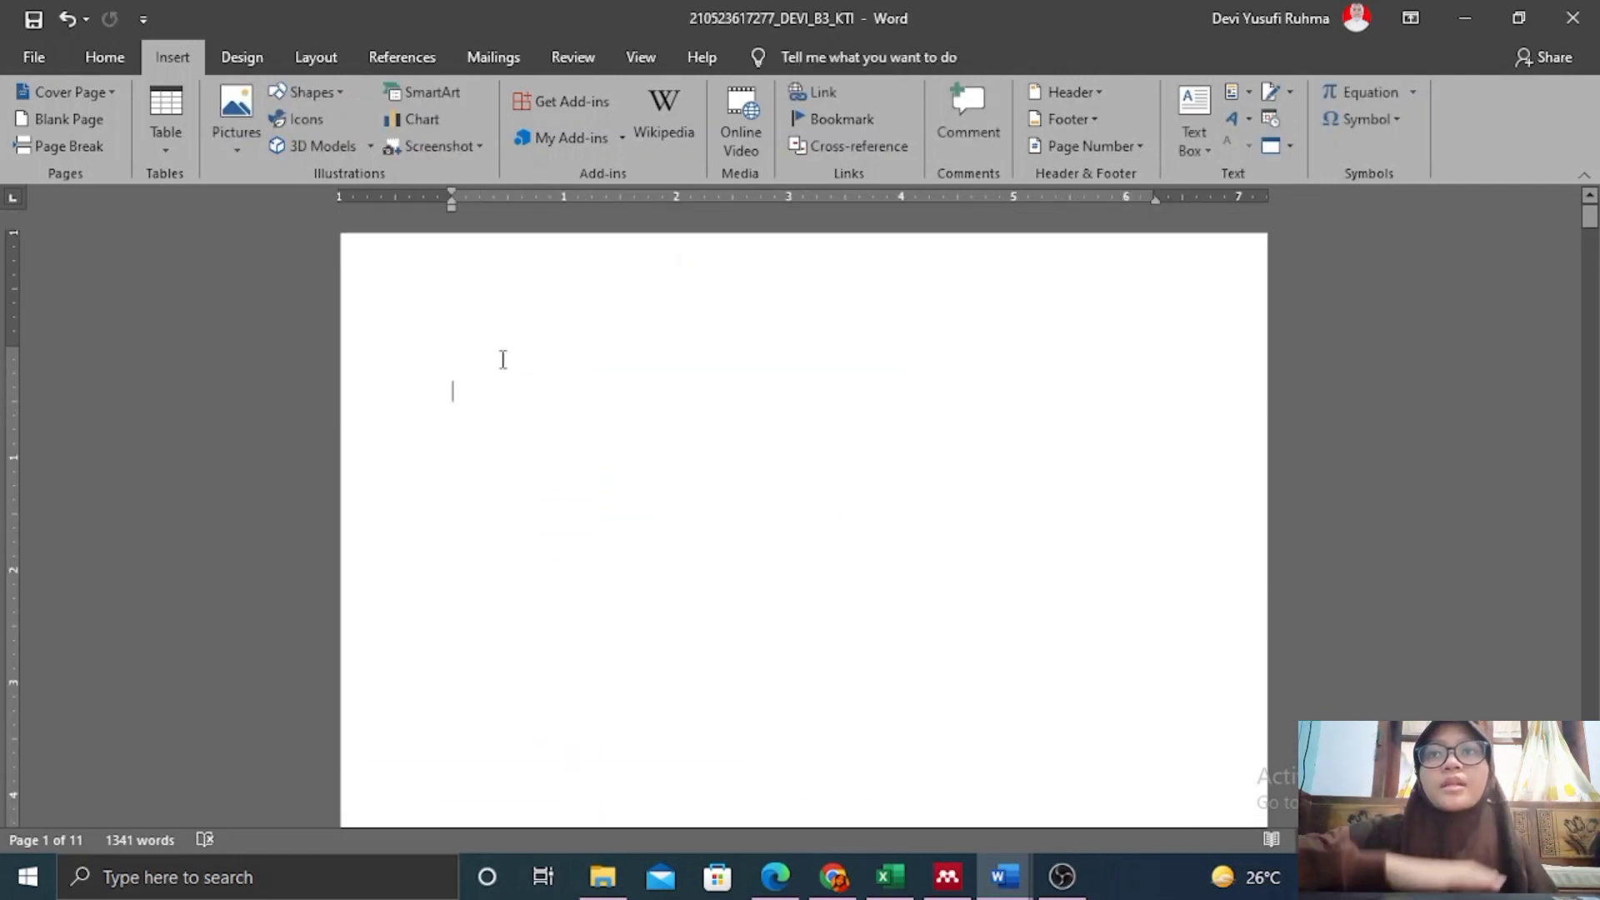
{"action": "scroll", "coordinate": [911, 403], "scroll_direction": "down", "scroll_amount": 10}
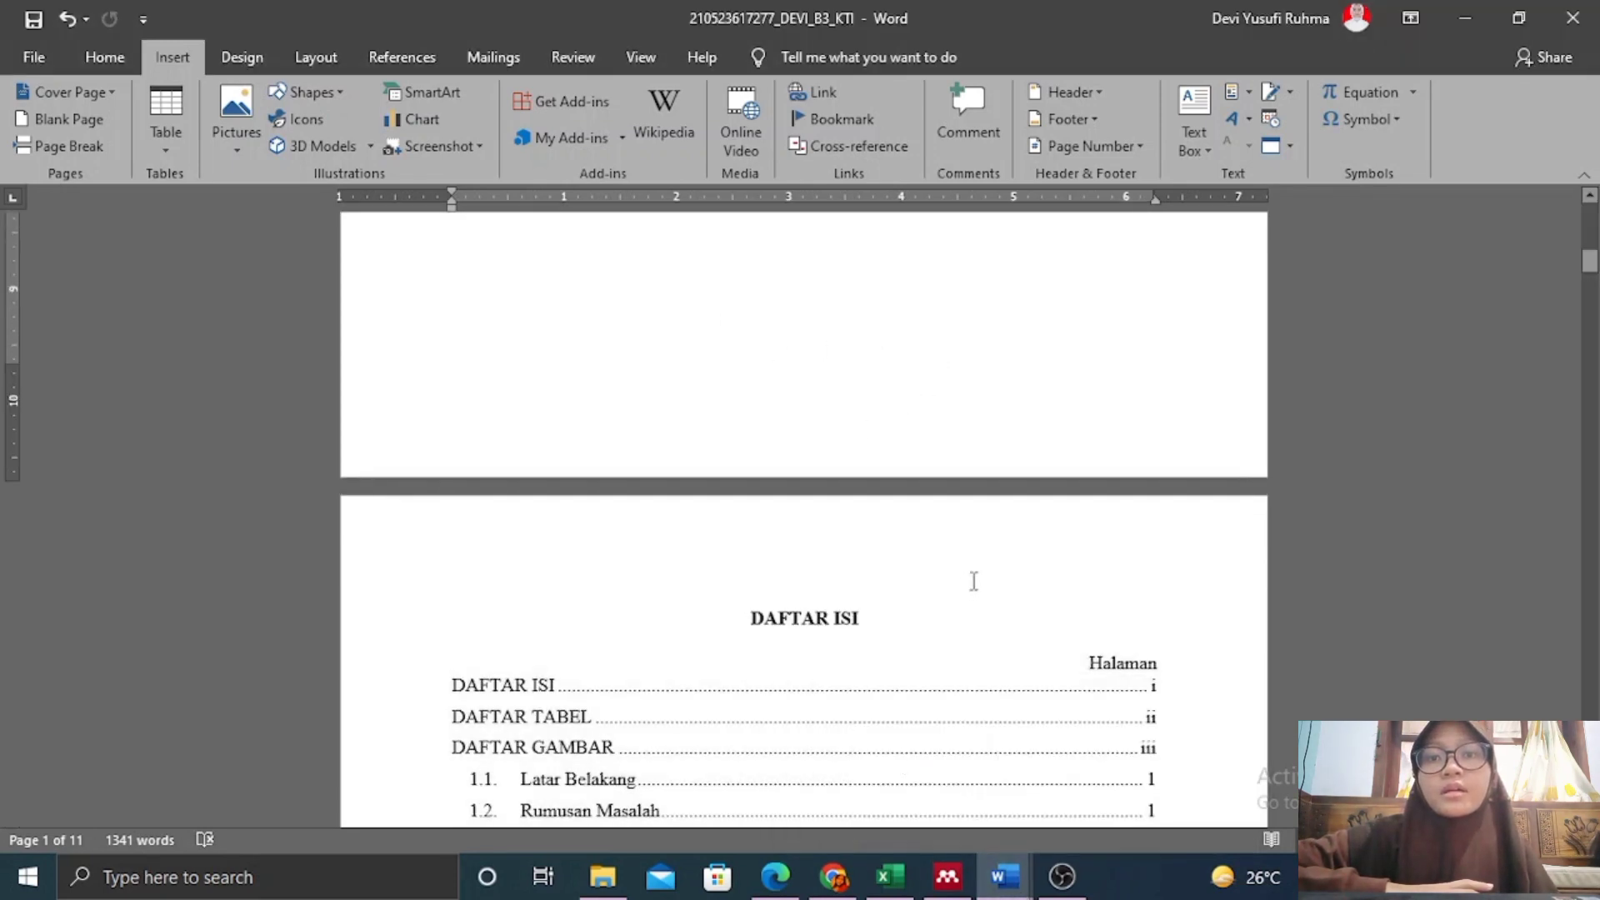
Switch to the other open copy of the paper and copy its full cover content, from the title through the year 2022.
{"action": "scroll", "coordinate": [972, 578], "scroll_direction": "up", "scroll_amount": 10}
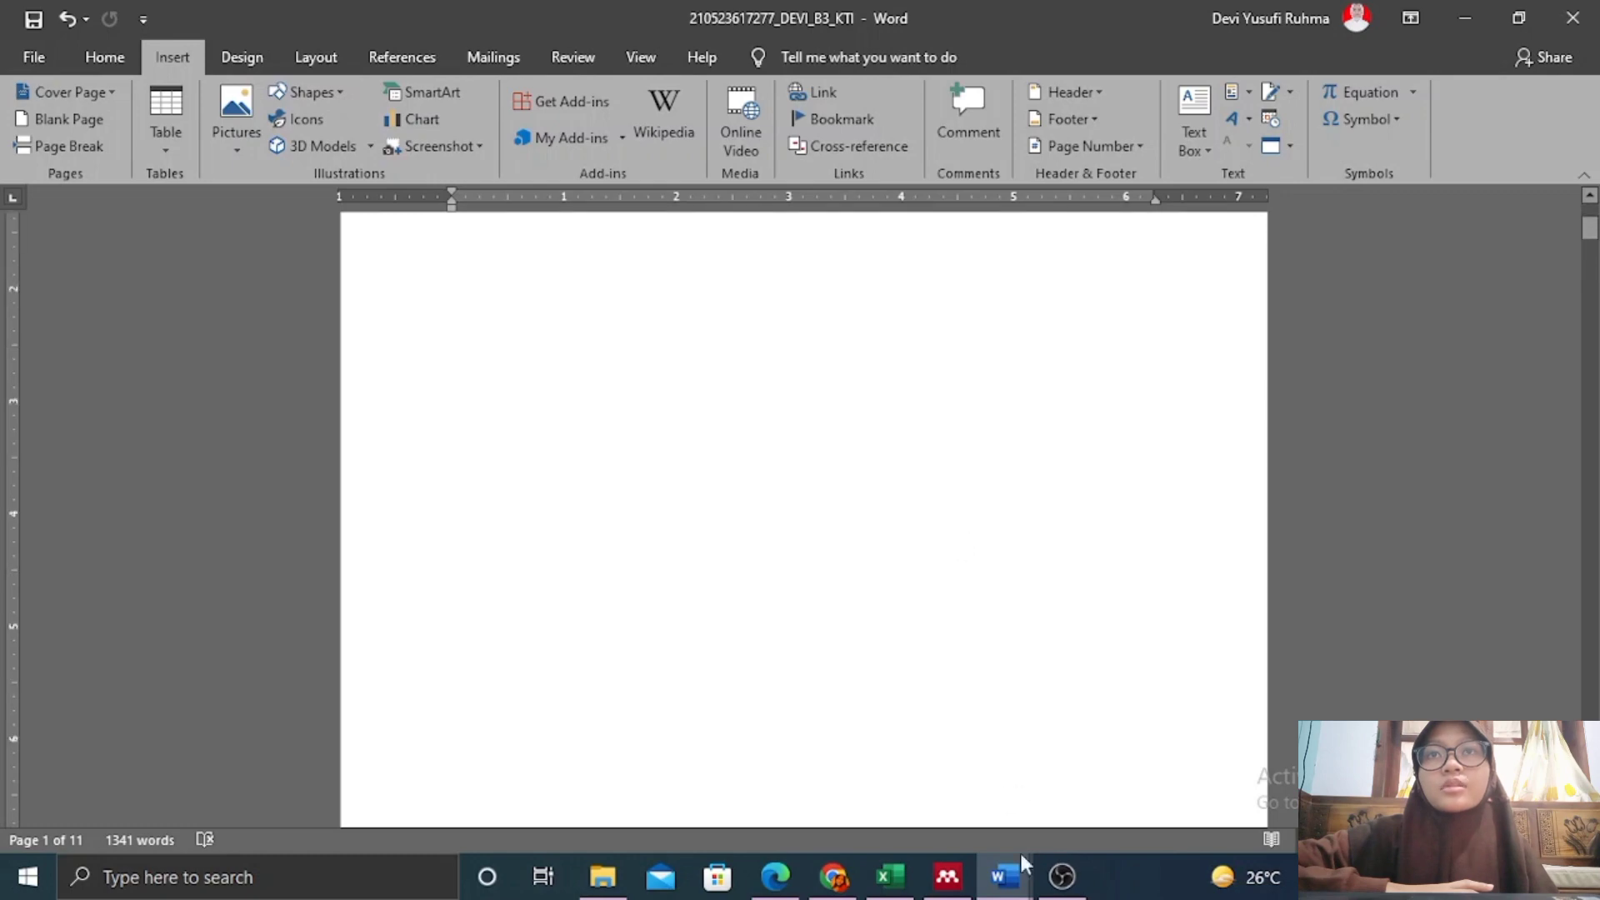
{"action": "mouse_move", "coordinate": [1005, 877]}
{"action": "left_click", "coordinate": [1132, 783]}
{"action": "scroll", "coordinate": [893, 432], "scroll_direction": "up", "scroll_amount": 20}
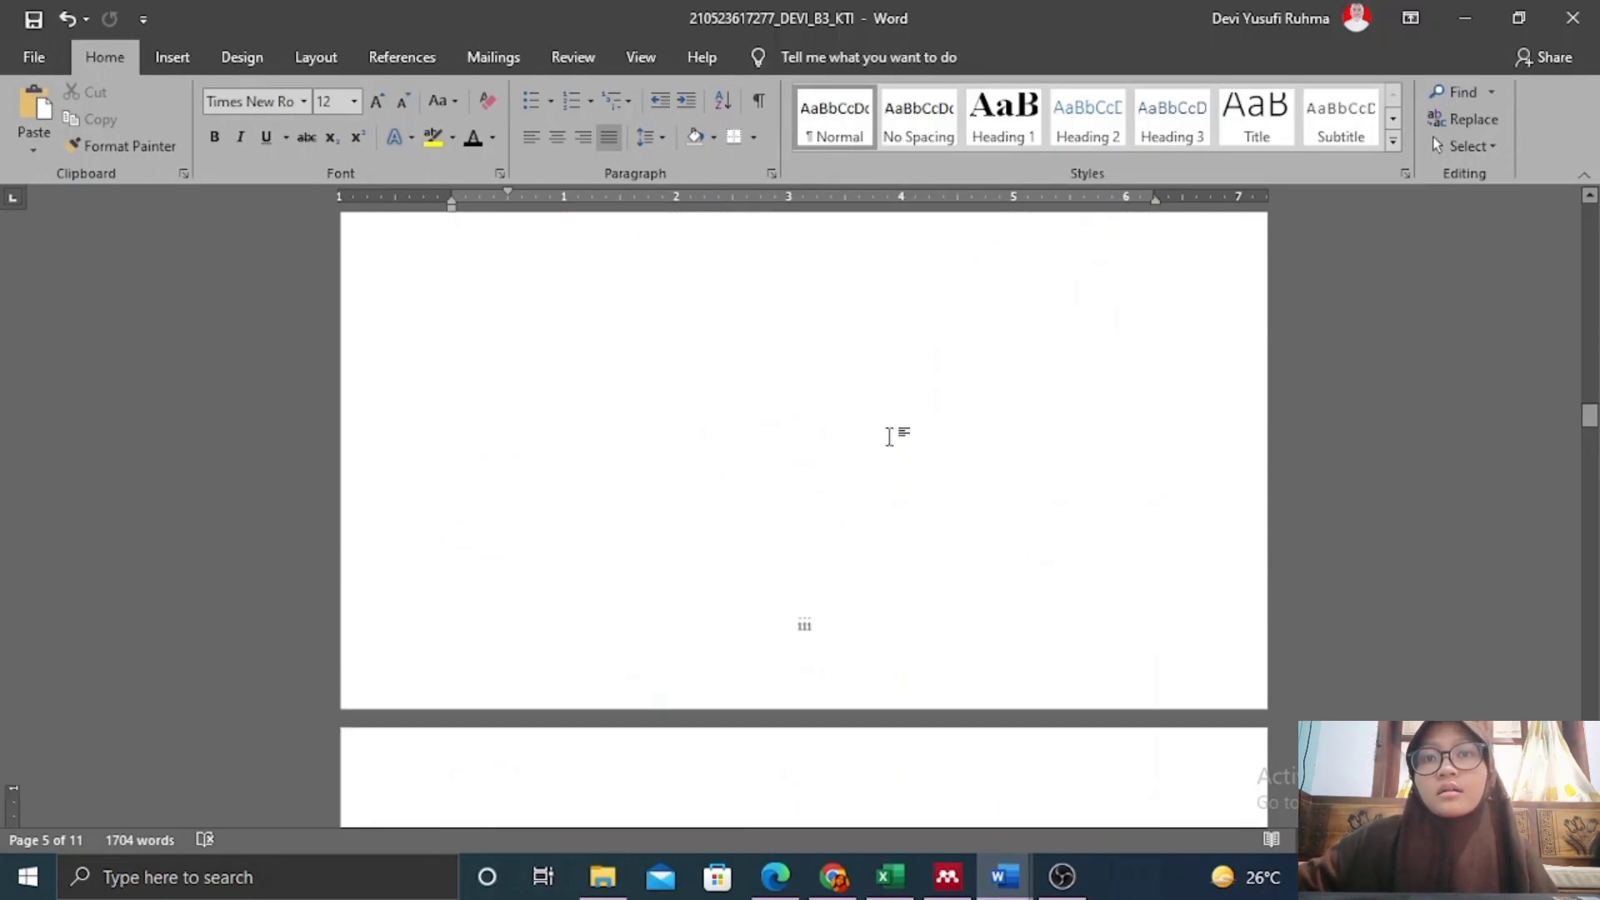
{"action": "scroll", "coordinate": [912, 357], "scroll_direction": "up", "scroll_amount": 20}
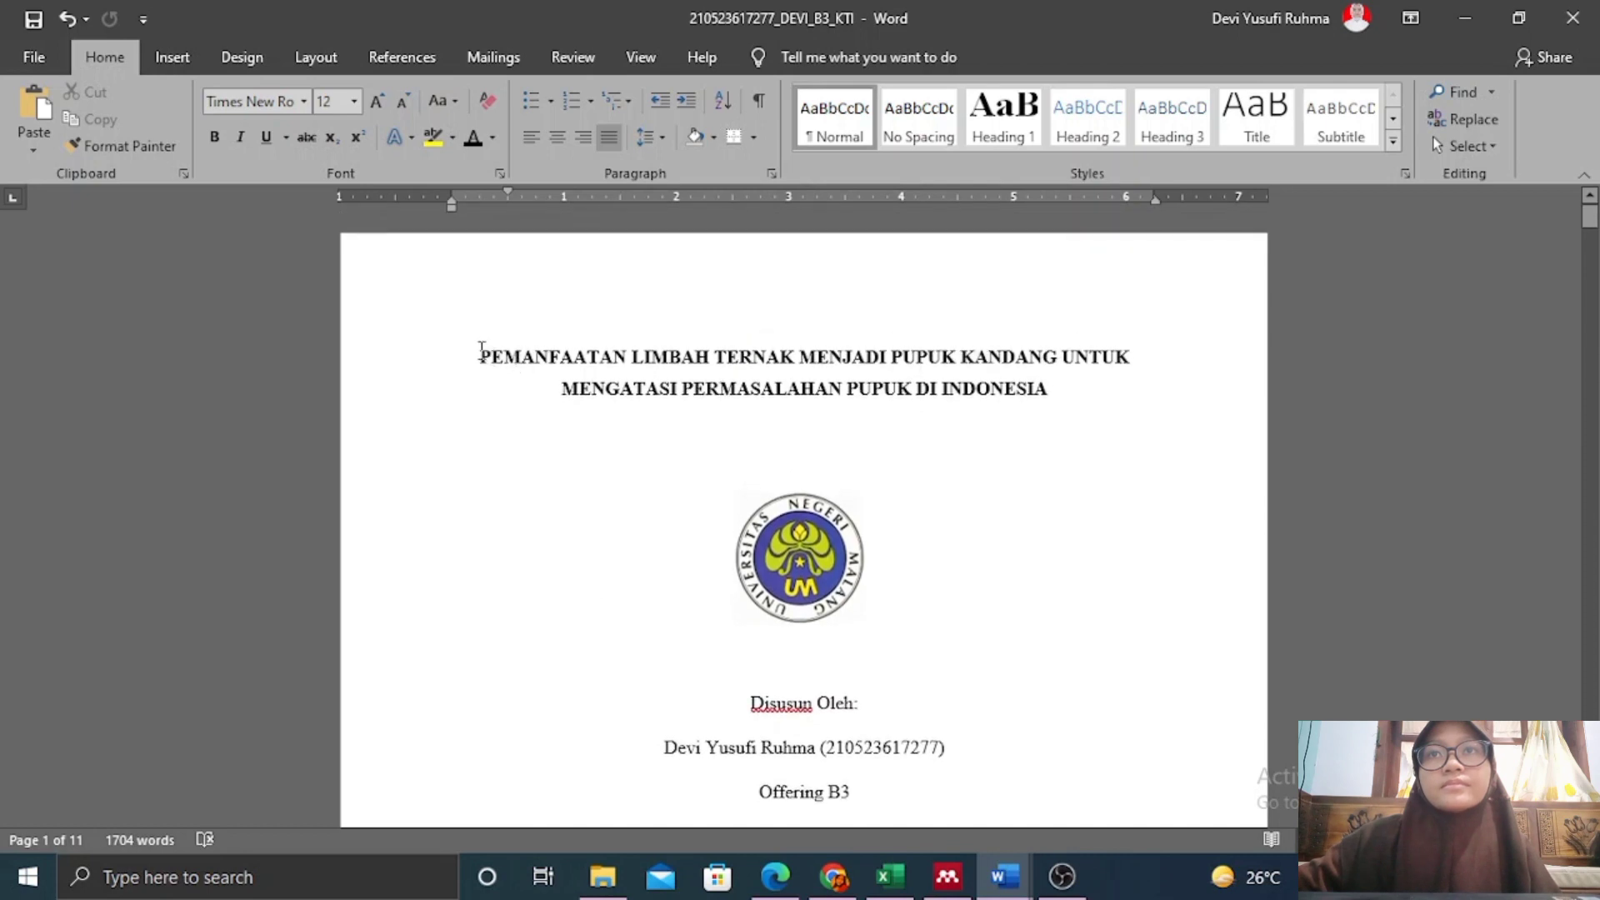
{"action": "left_click_drag", "start_coordinate": [481, 350], "coordinate": [982, 715]}
Paste the copied cover content onto the blank cover page and remove the extra empty page before DAFTAR ISI.
{"action": "left_click", "coordinate": [1001, 886]}
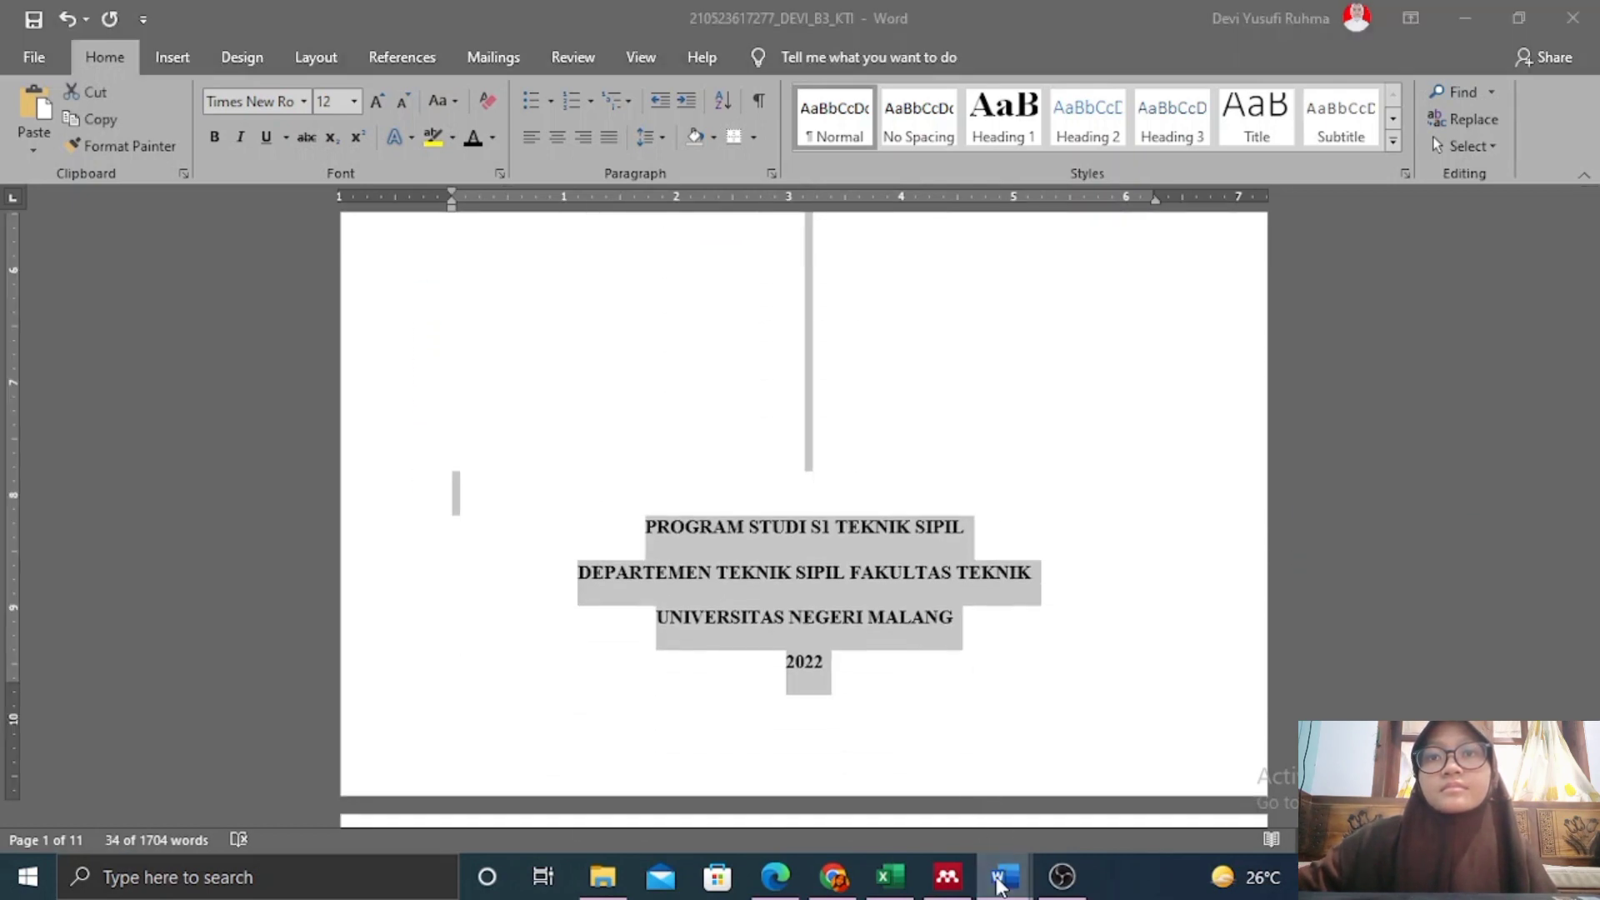
{"action": "left_click", "coordinate": [918, 793]}
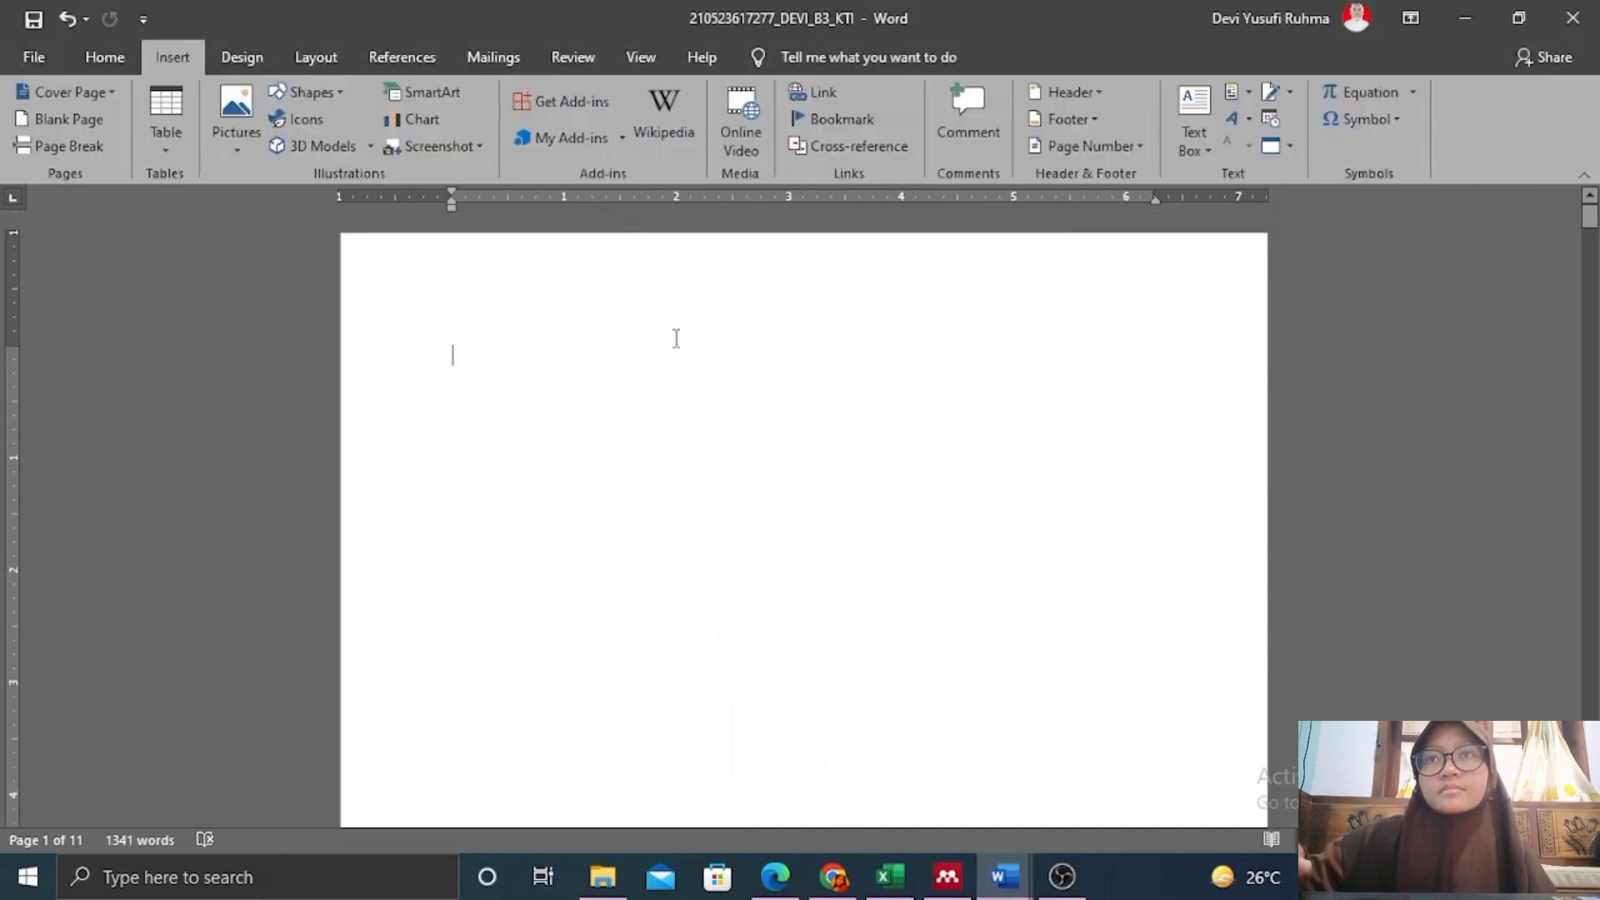
{"action": "key", "text": "ctrl+v"}
{"action": "scroll", "coordinate": [821, 471], "scroll_direction": "down", "scroll_amount": 3}
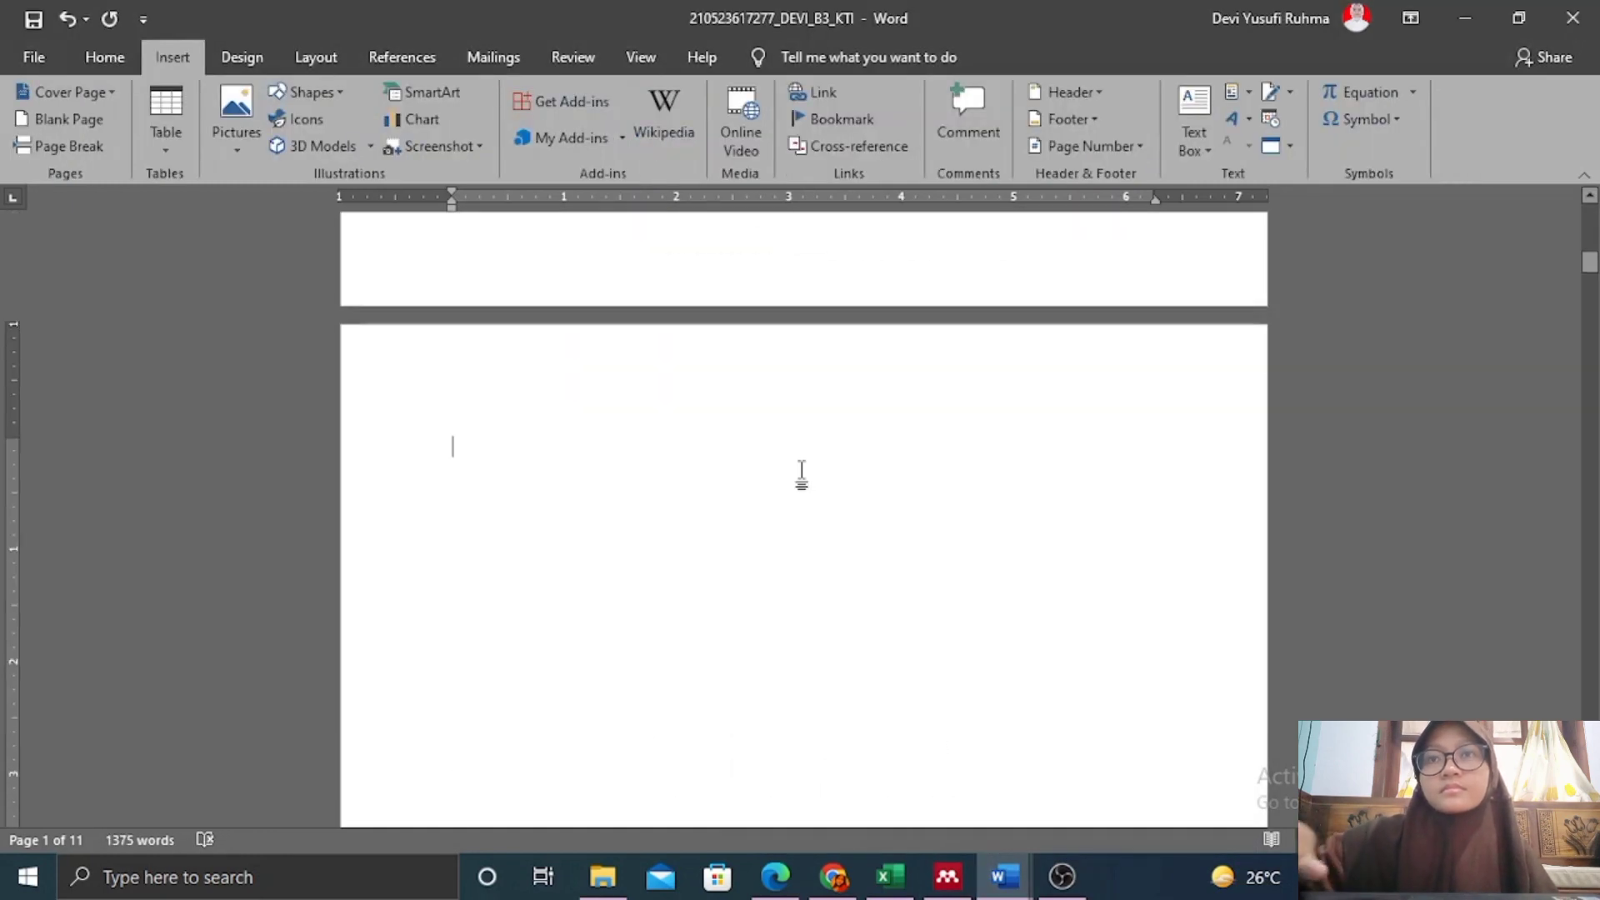
{"action": "scroll", "coordinate": [800, 475], "scroll_direction": "up", "scroll_amount": 1}
{"action": "left_click", "coordinate": [716, 536]}
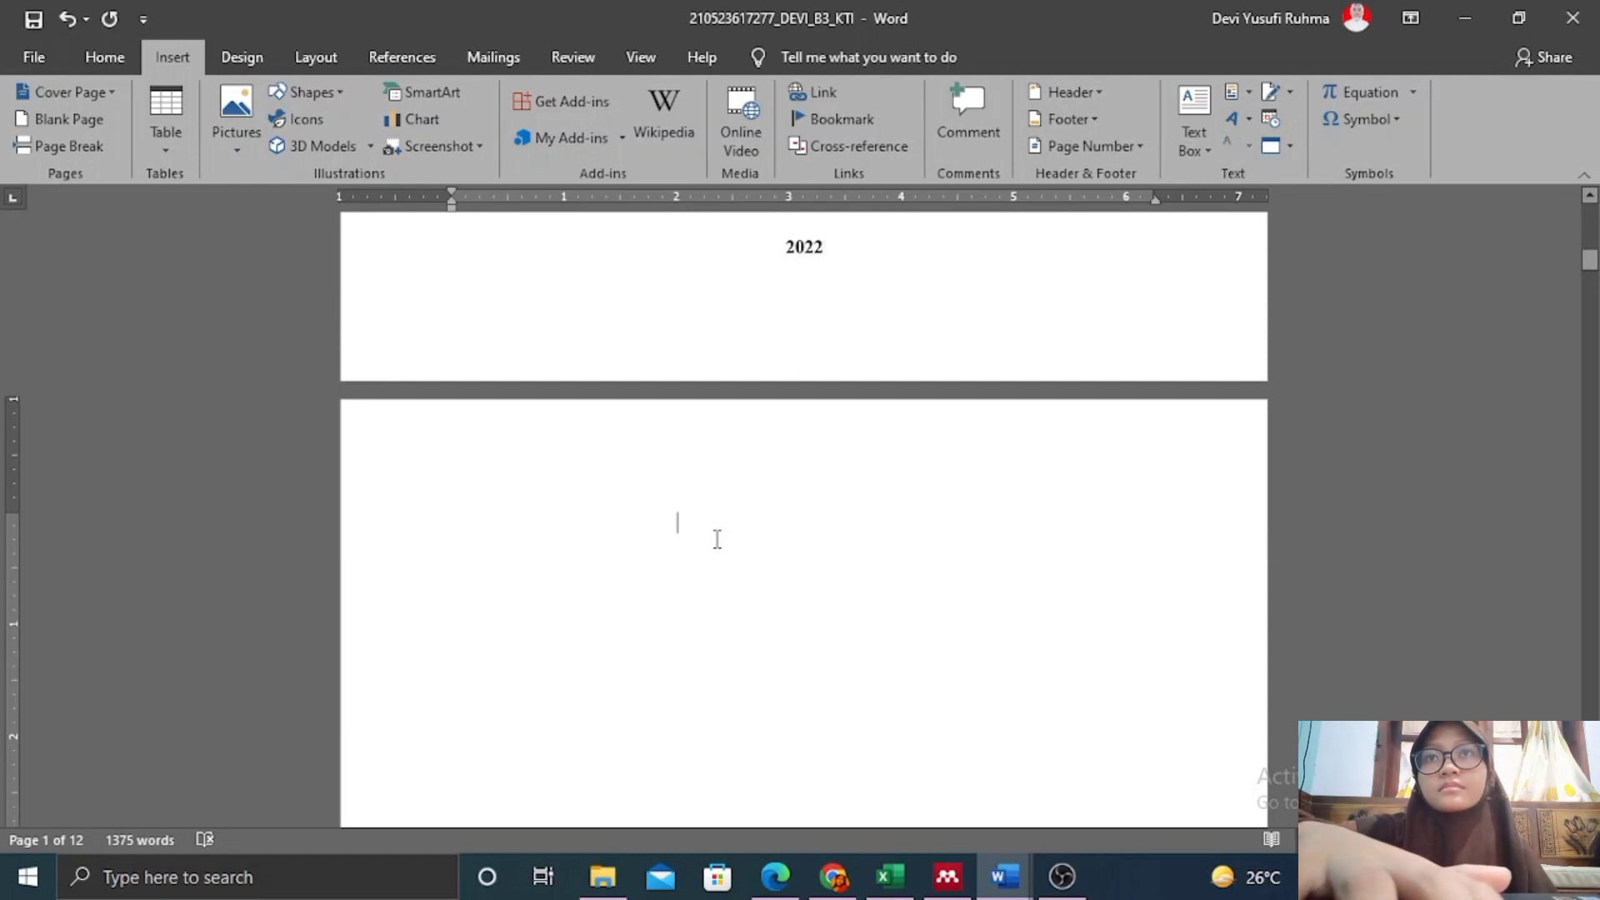
{"action": "key", "text": "BackSpace"}
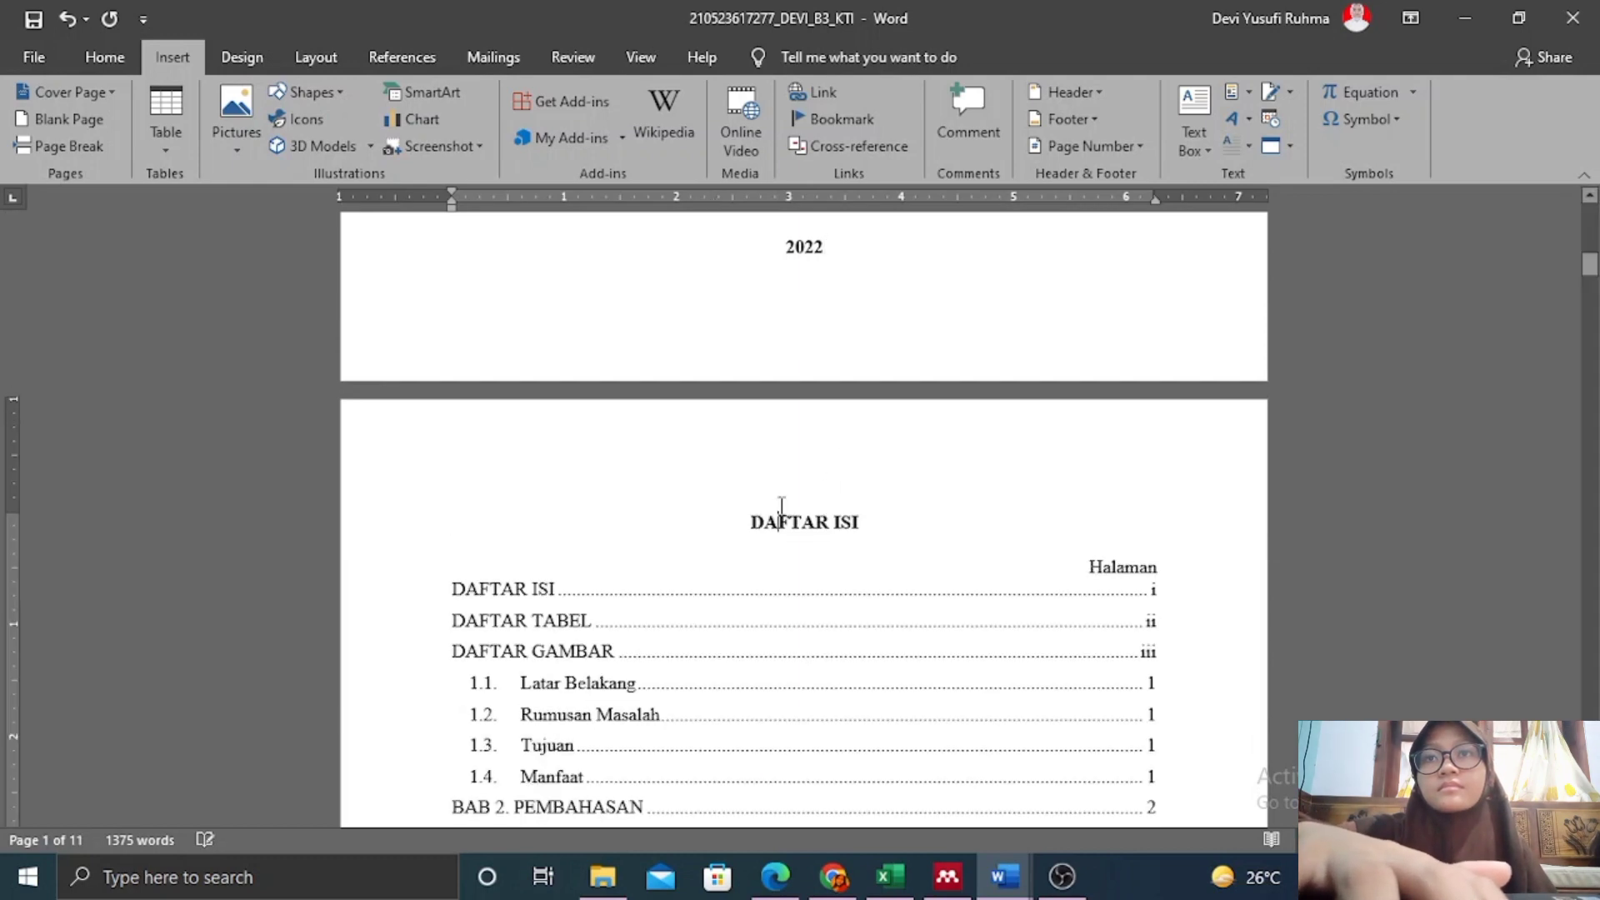
Review the finished cover page and the DAFTAR ISI entries with their page numbers.
{"action": "scroll", "coordinate": [811, 498], "scroll_direction": "up", "scroll_amount": 10}
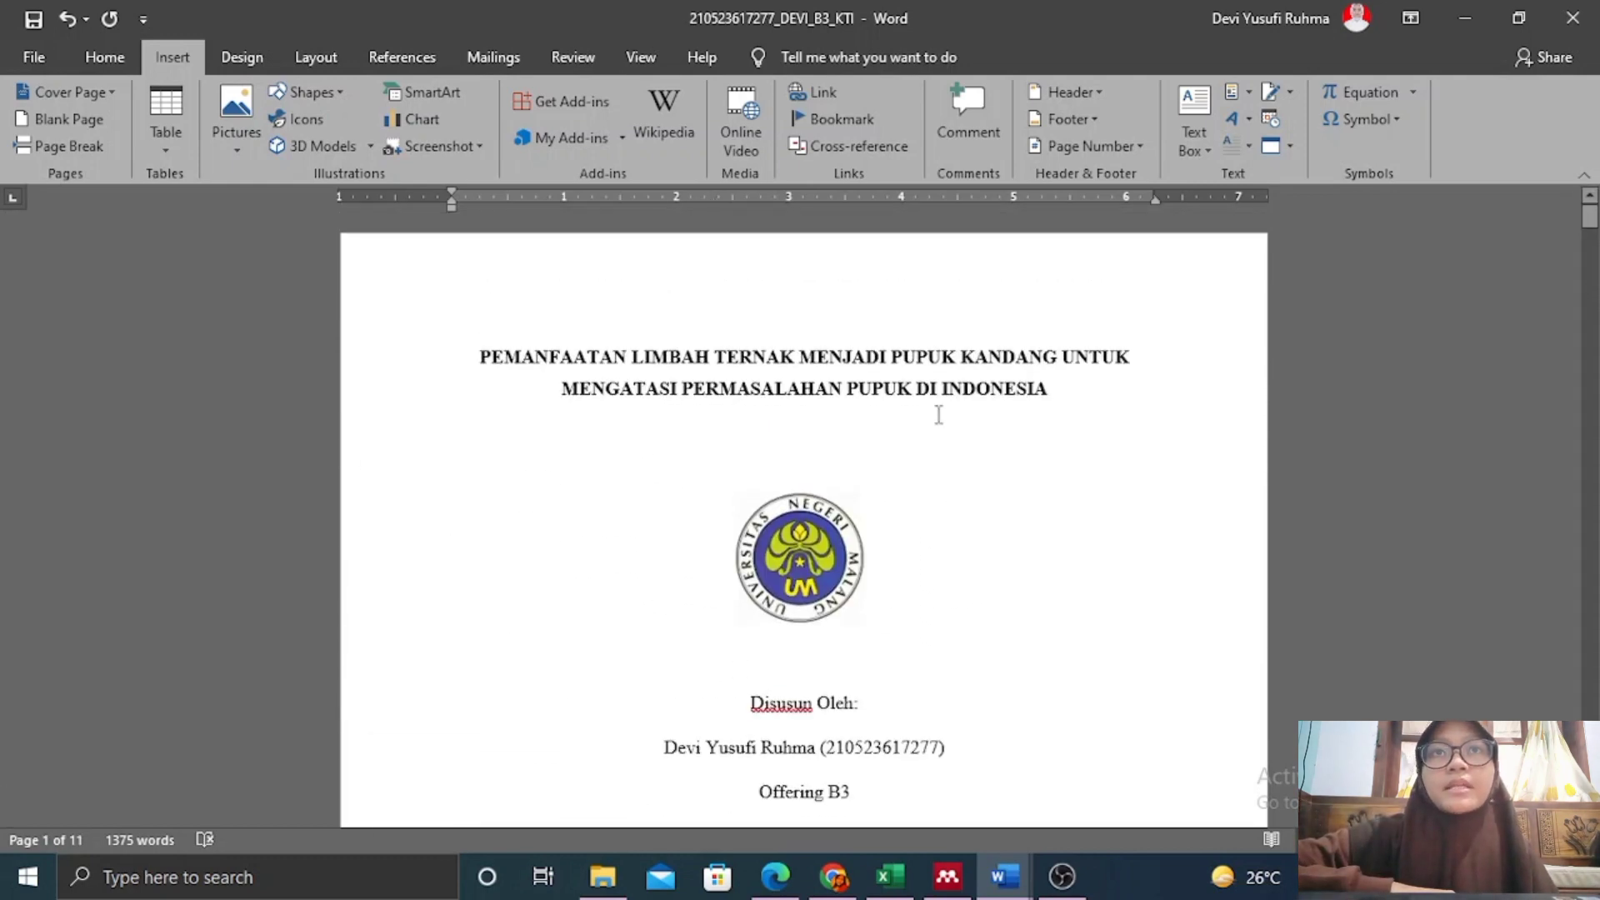
{"action": "scroll", "coordinate": [933, 337], "scroll_direction": "down", "scroll_amount": 3}
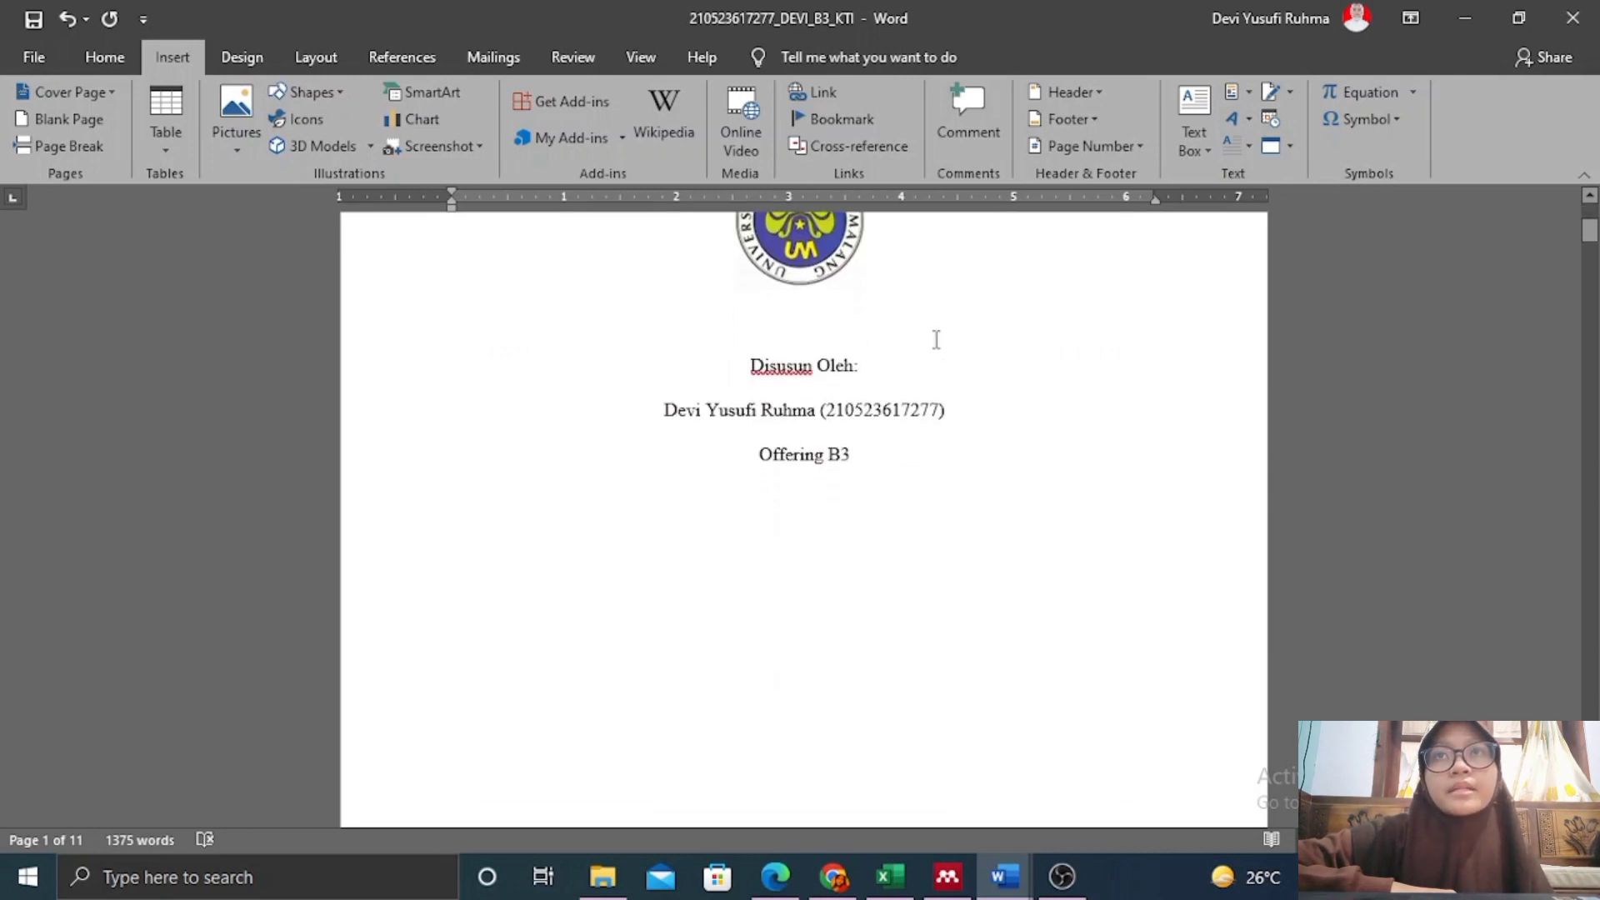
{"action": "scroll", "coordinate": [942, 374], "scroll_direction": "up", "scroll_amount": 3}
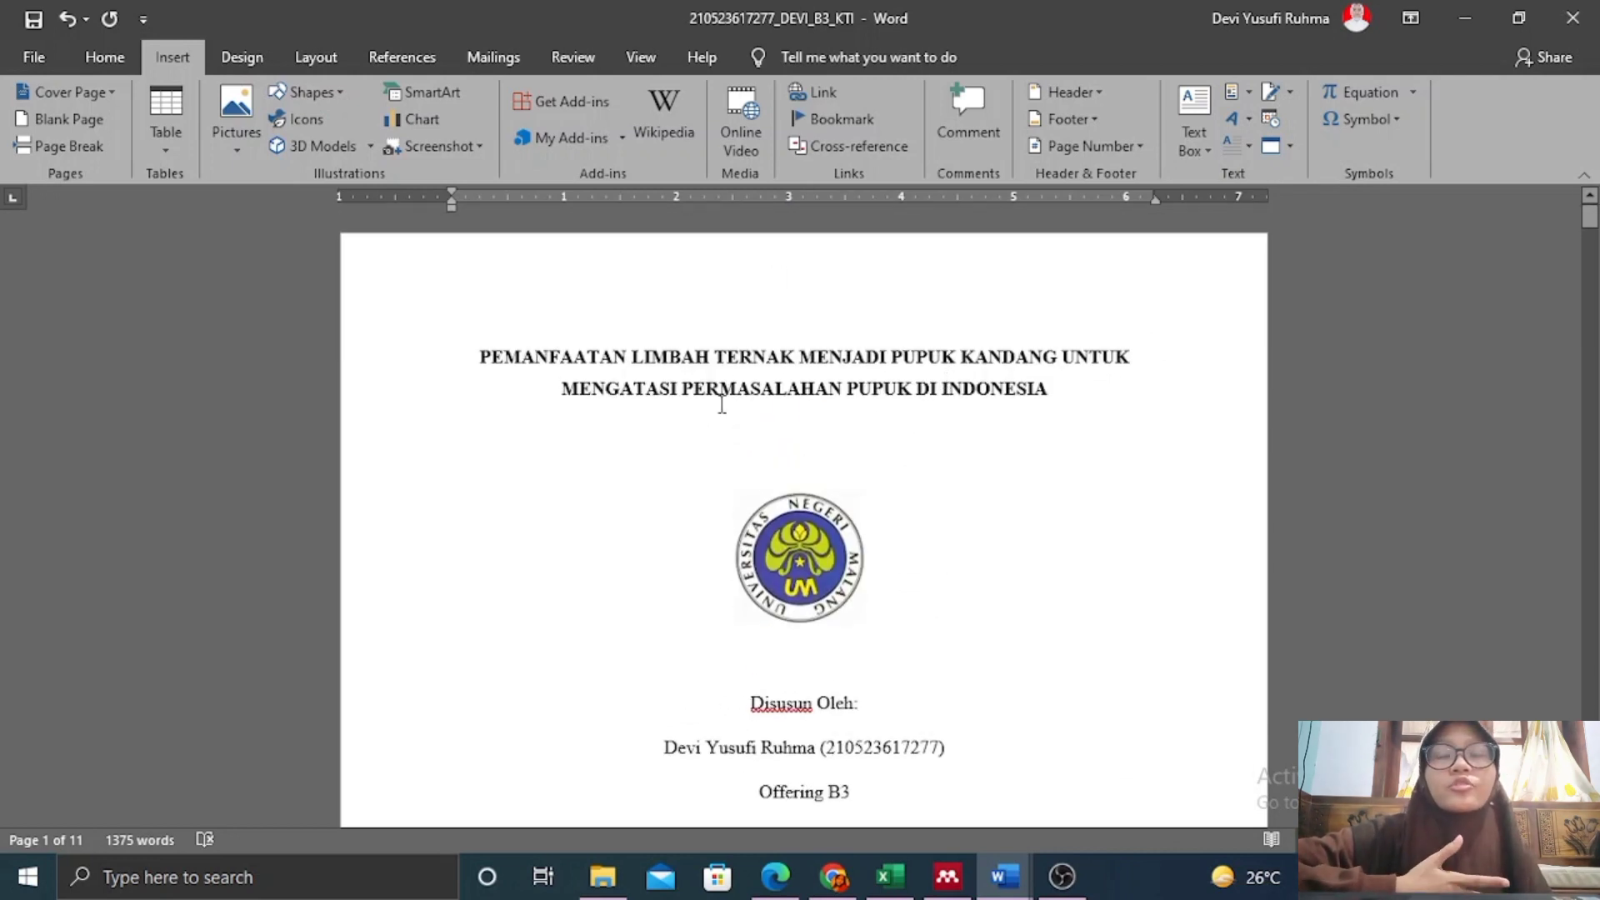
{"action": "scroll", "coordinate": [936, 386], "scroll_direction": "down", "scroll_amount": 11}
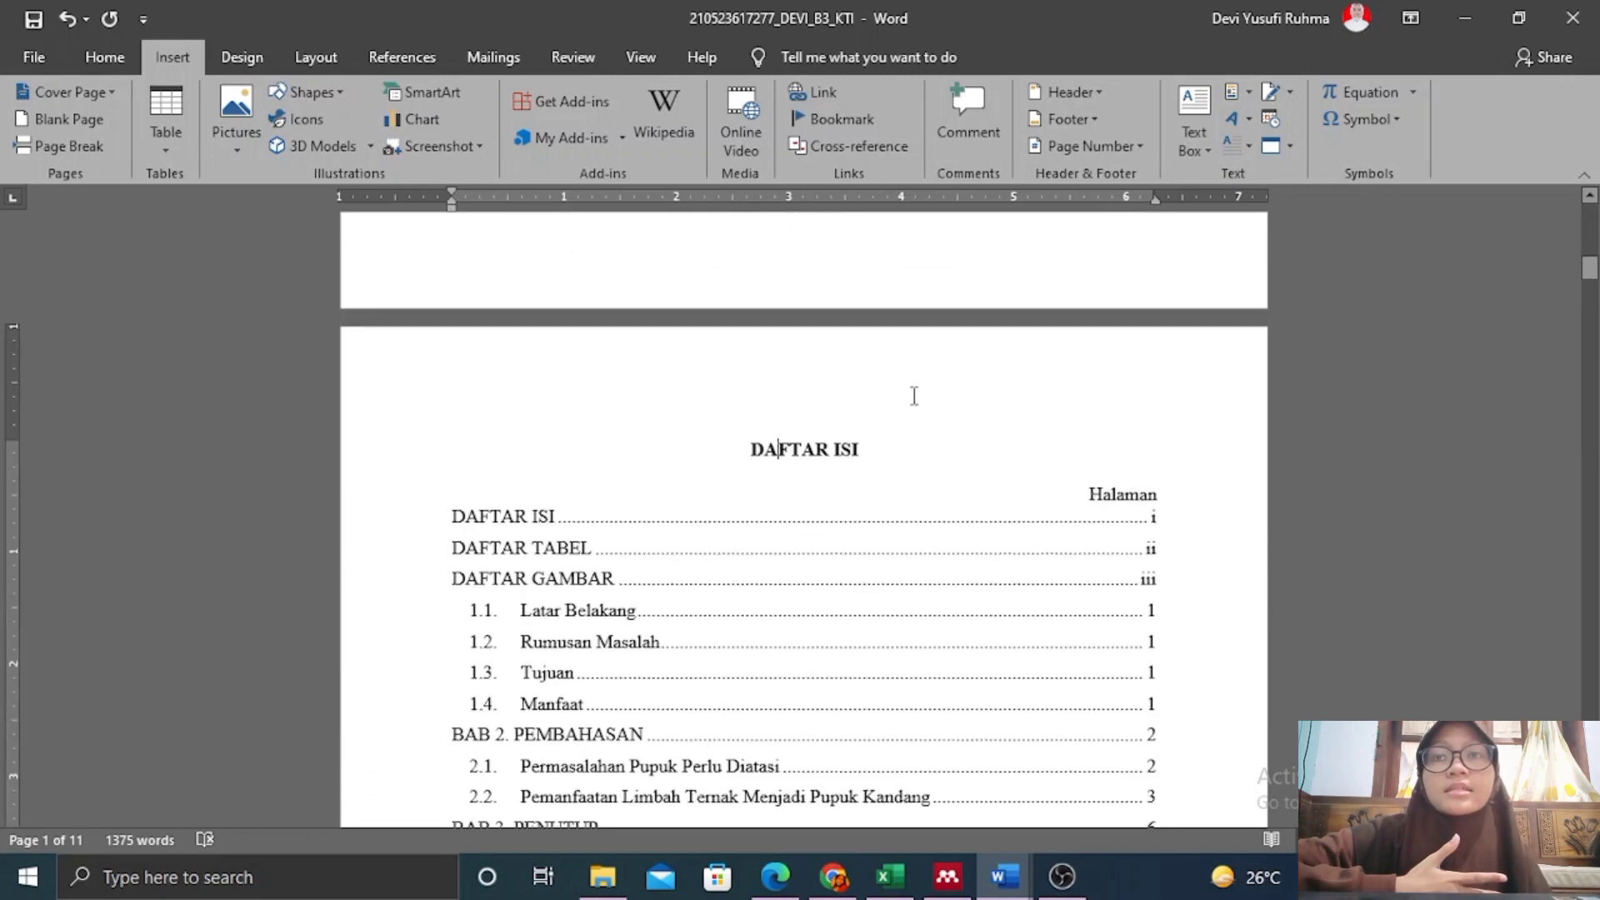
{"action": "scroll", "coordinate": [915, 396], "scroll_direction": "down", "scroll_amount": 2}
{"action": "scroll", "coordinate": [929, 404], "scroll_direction": "up", "scroll_amount": 1}
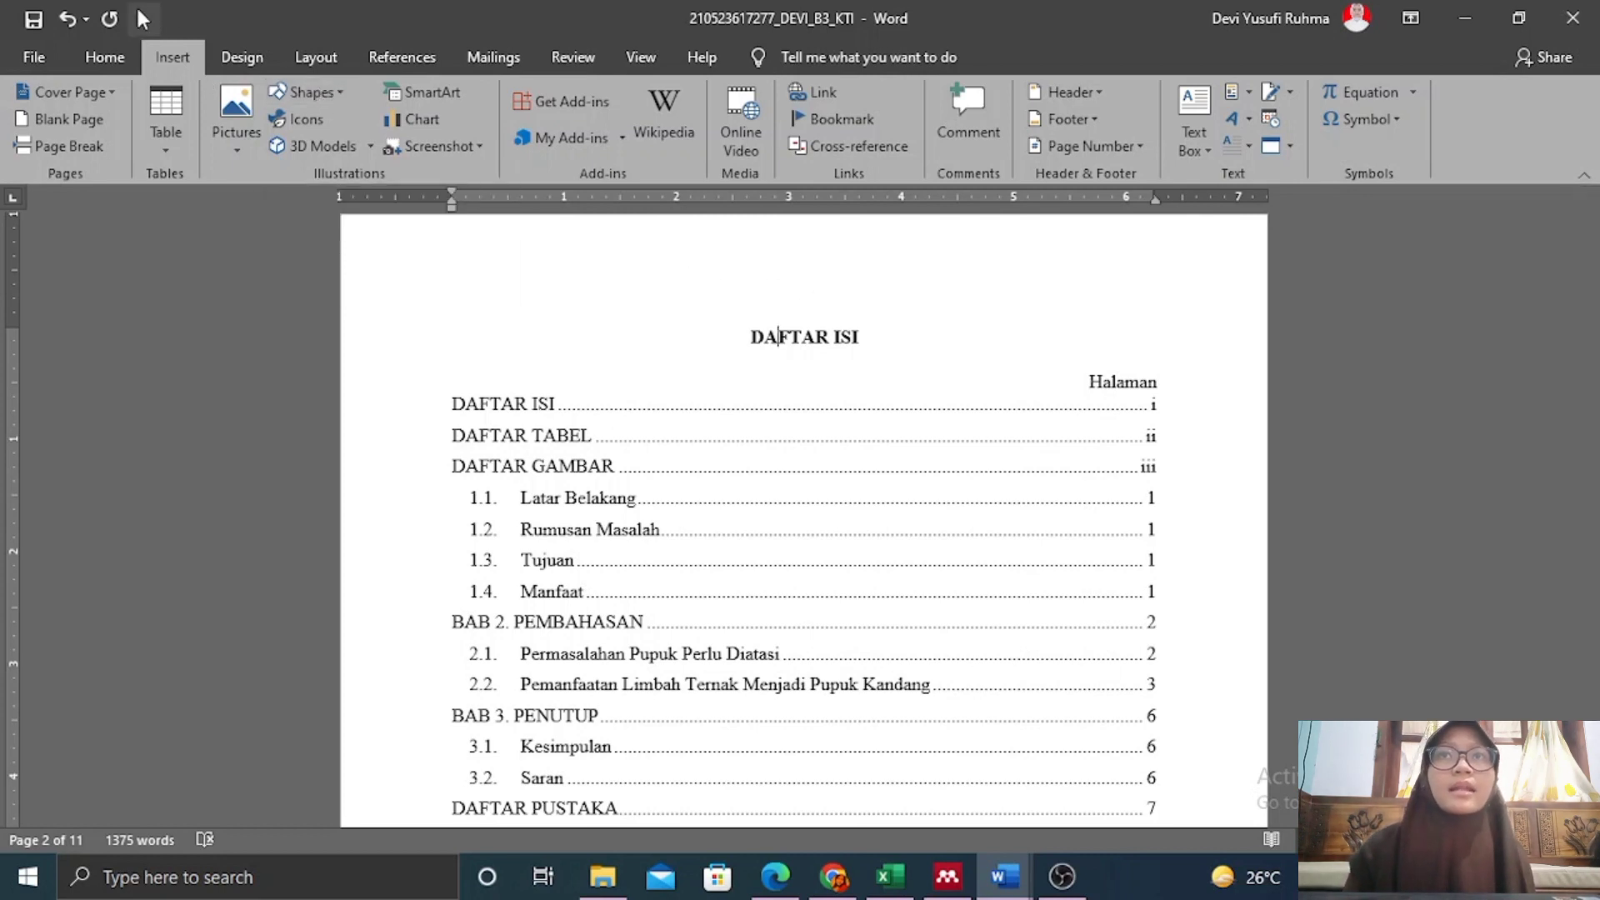
{"action": "left_click", "coordinate": [105, 59]}
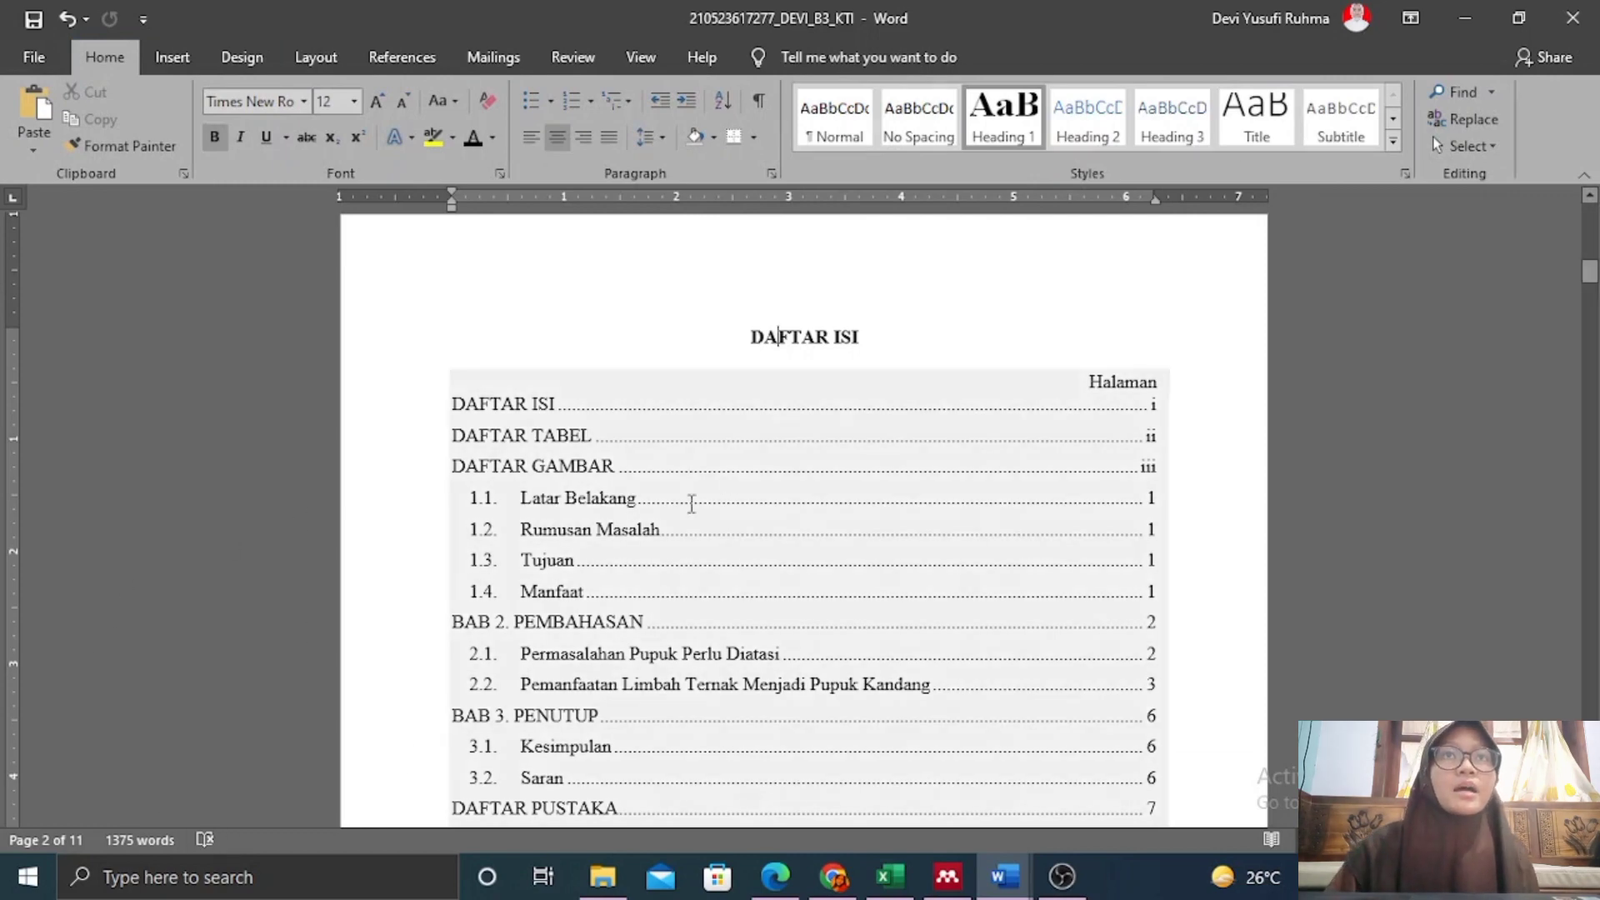
{"action": "scroll", "coordinate": [793, 329], "scroll_direction": "down", "scroll_amount": 2}
{"action": "scroll", "coordinate": [795, 328], "scroll_direction": "up", "scroll_amount": 1}
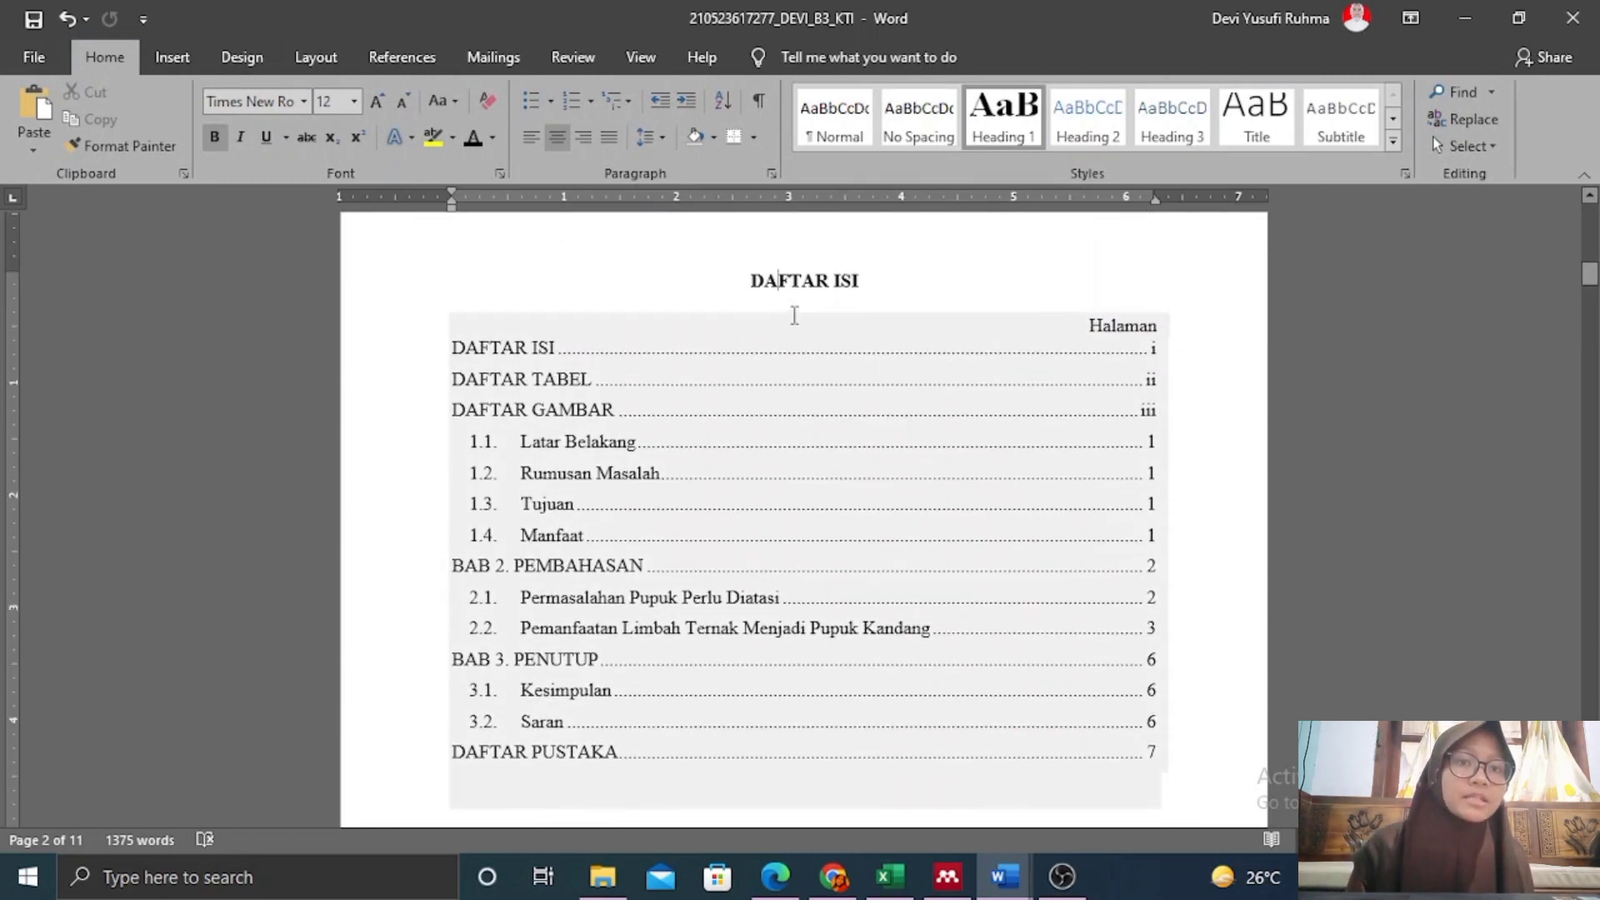
{"action": "scroll", "coordinate": [795, 325], "scroll_direction": "down", "scroll_amount": 2}
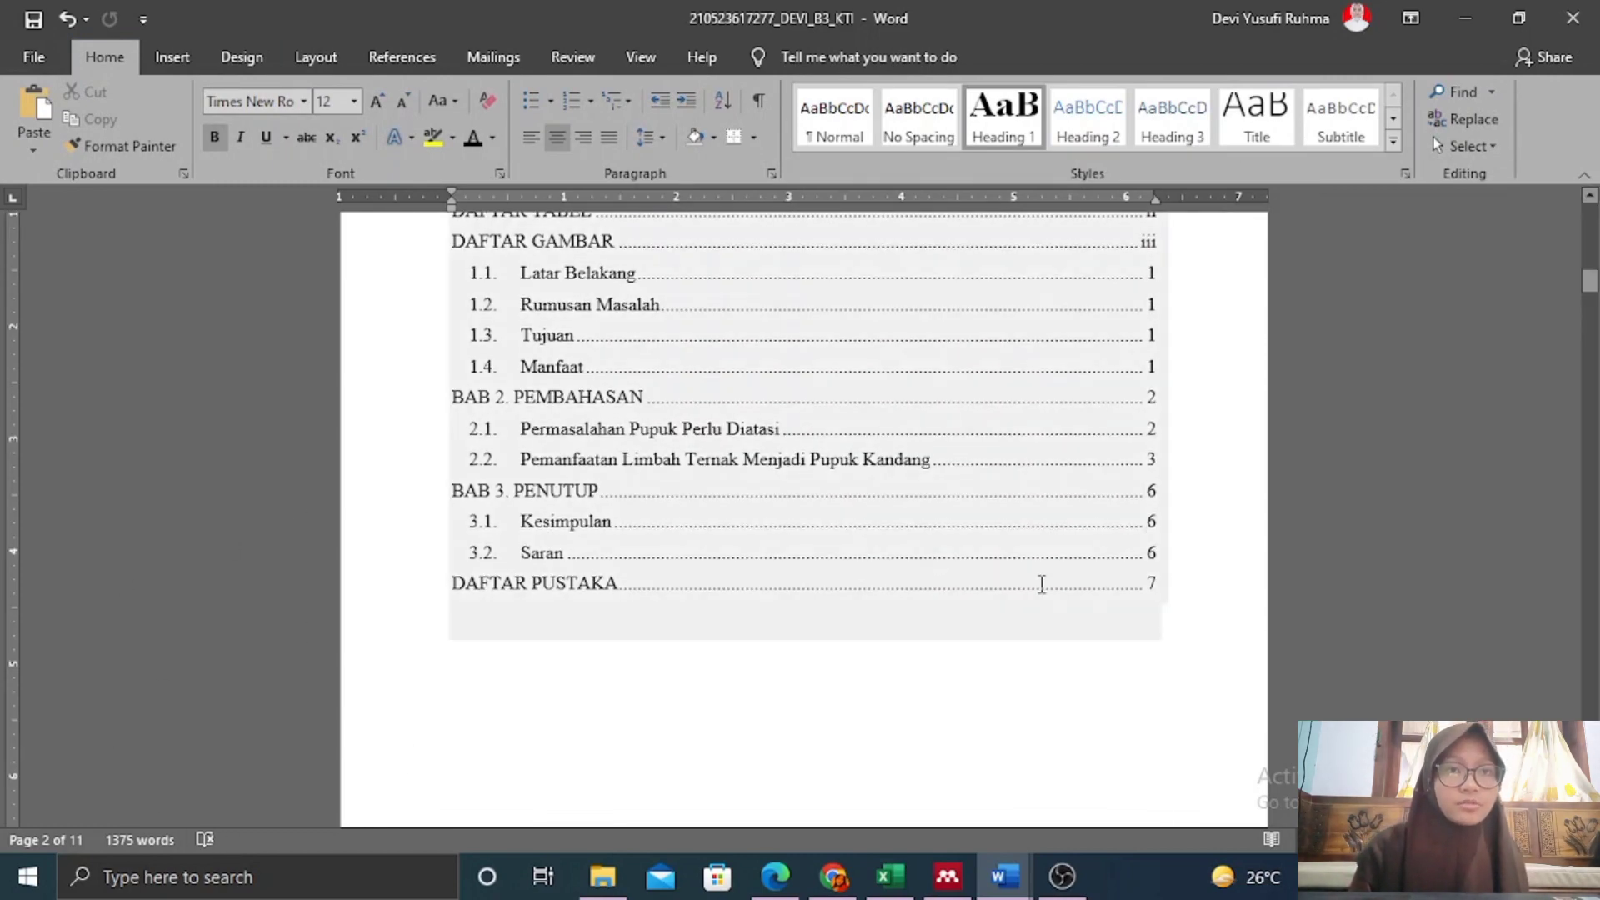